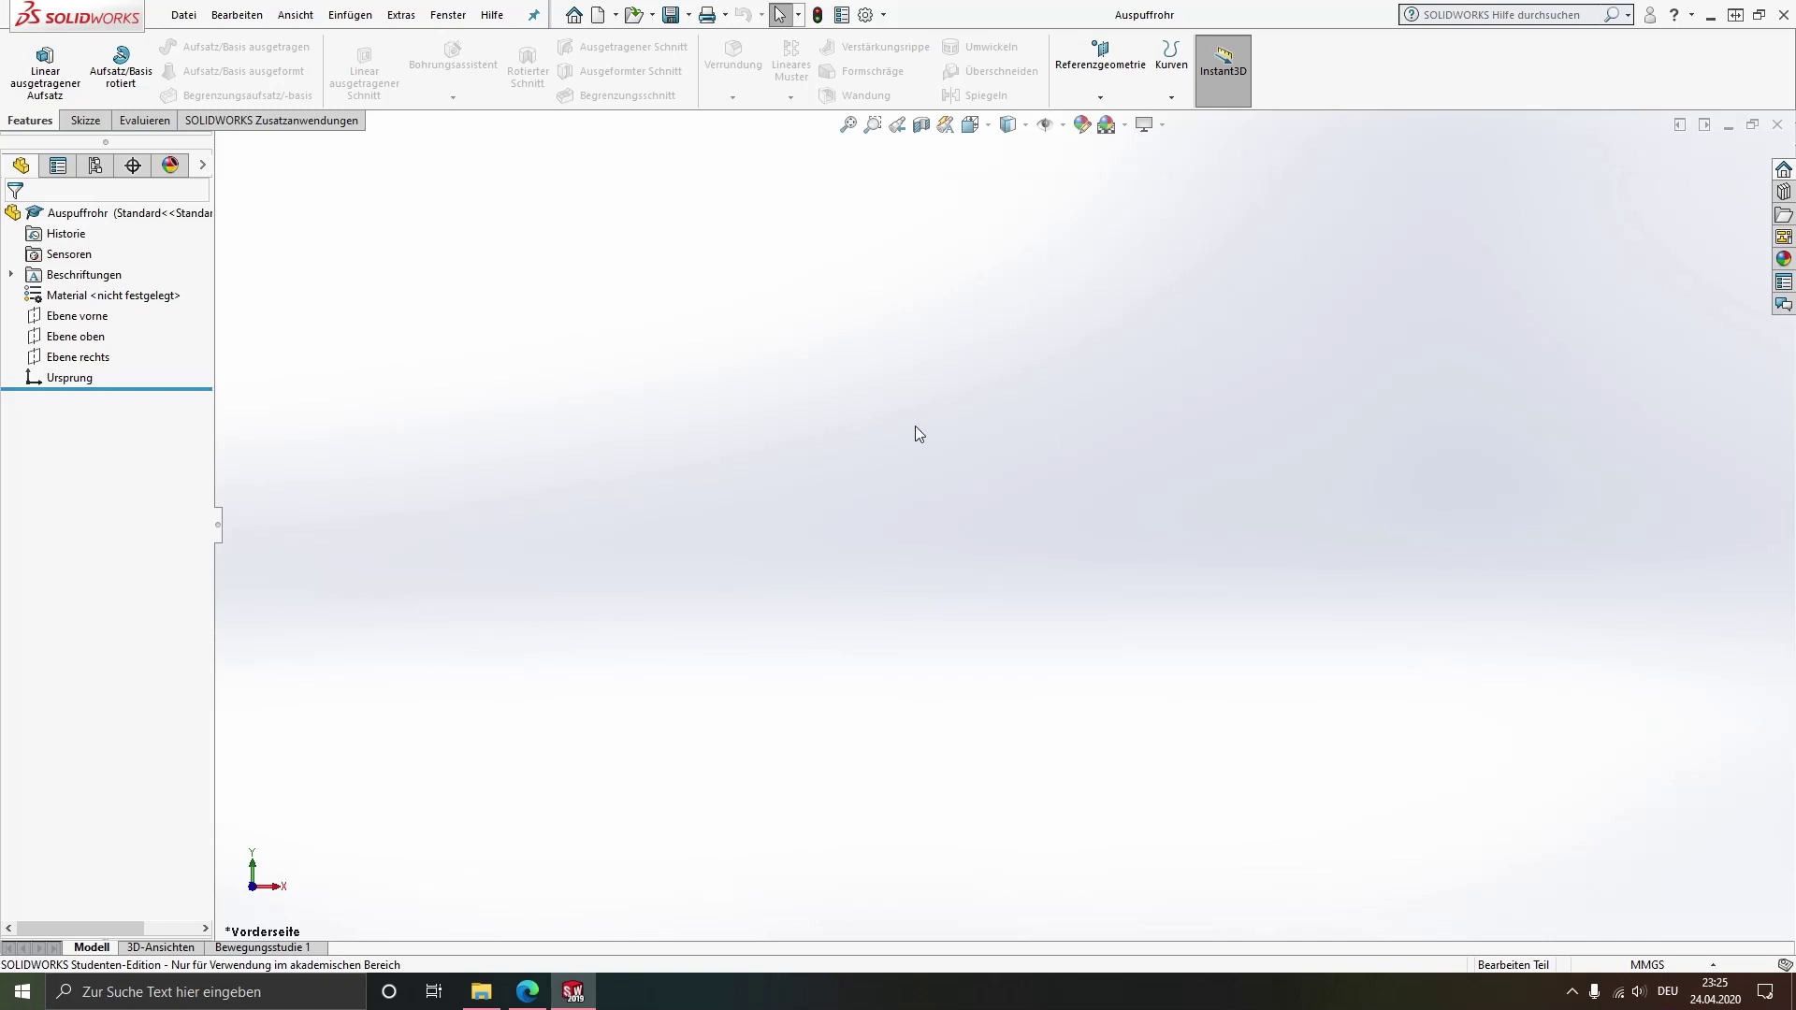
# On the Top Plane, sketch a horizontal line from the origin plus two tangent arcs bending upward
pyautogui.click(76, 336)
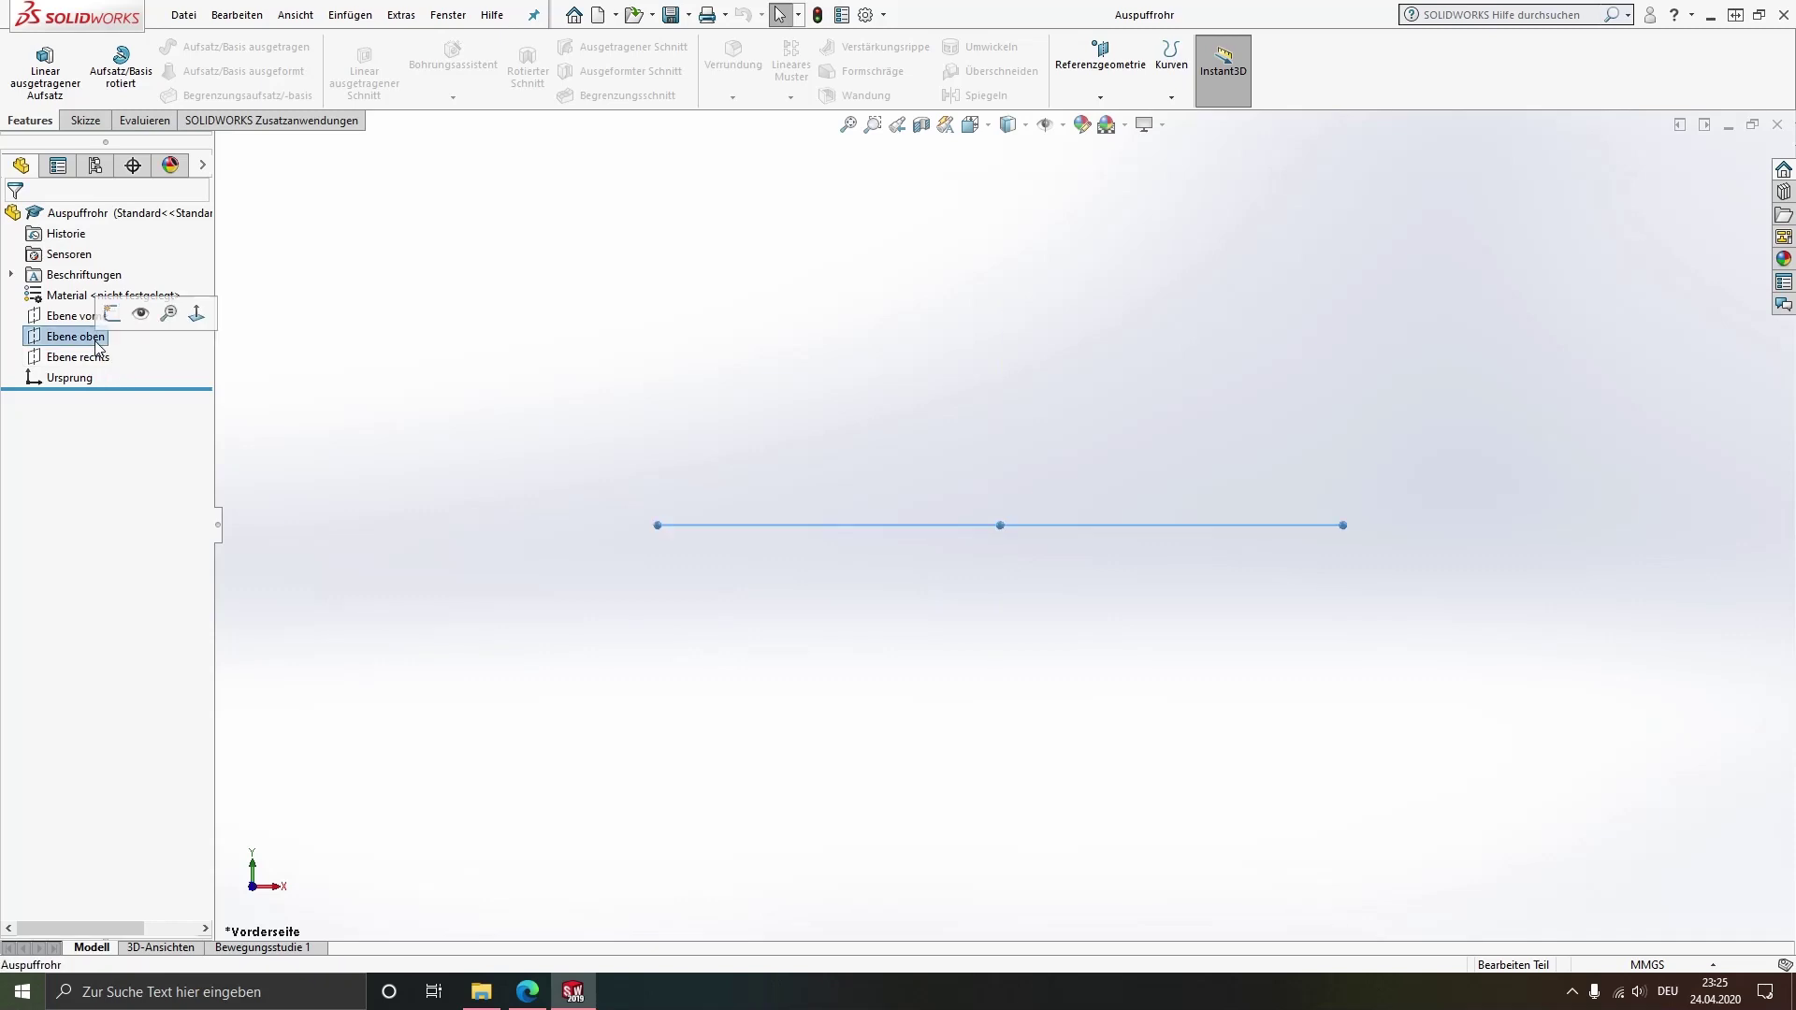
pyautogui.click(133, 310)
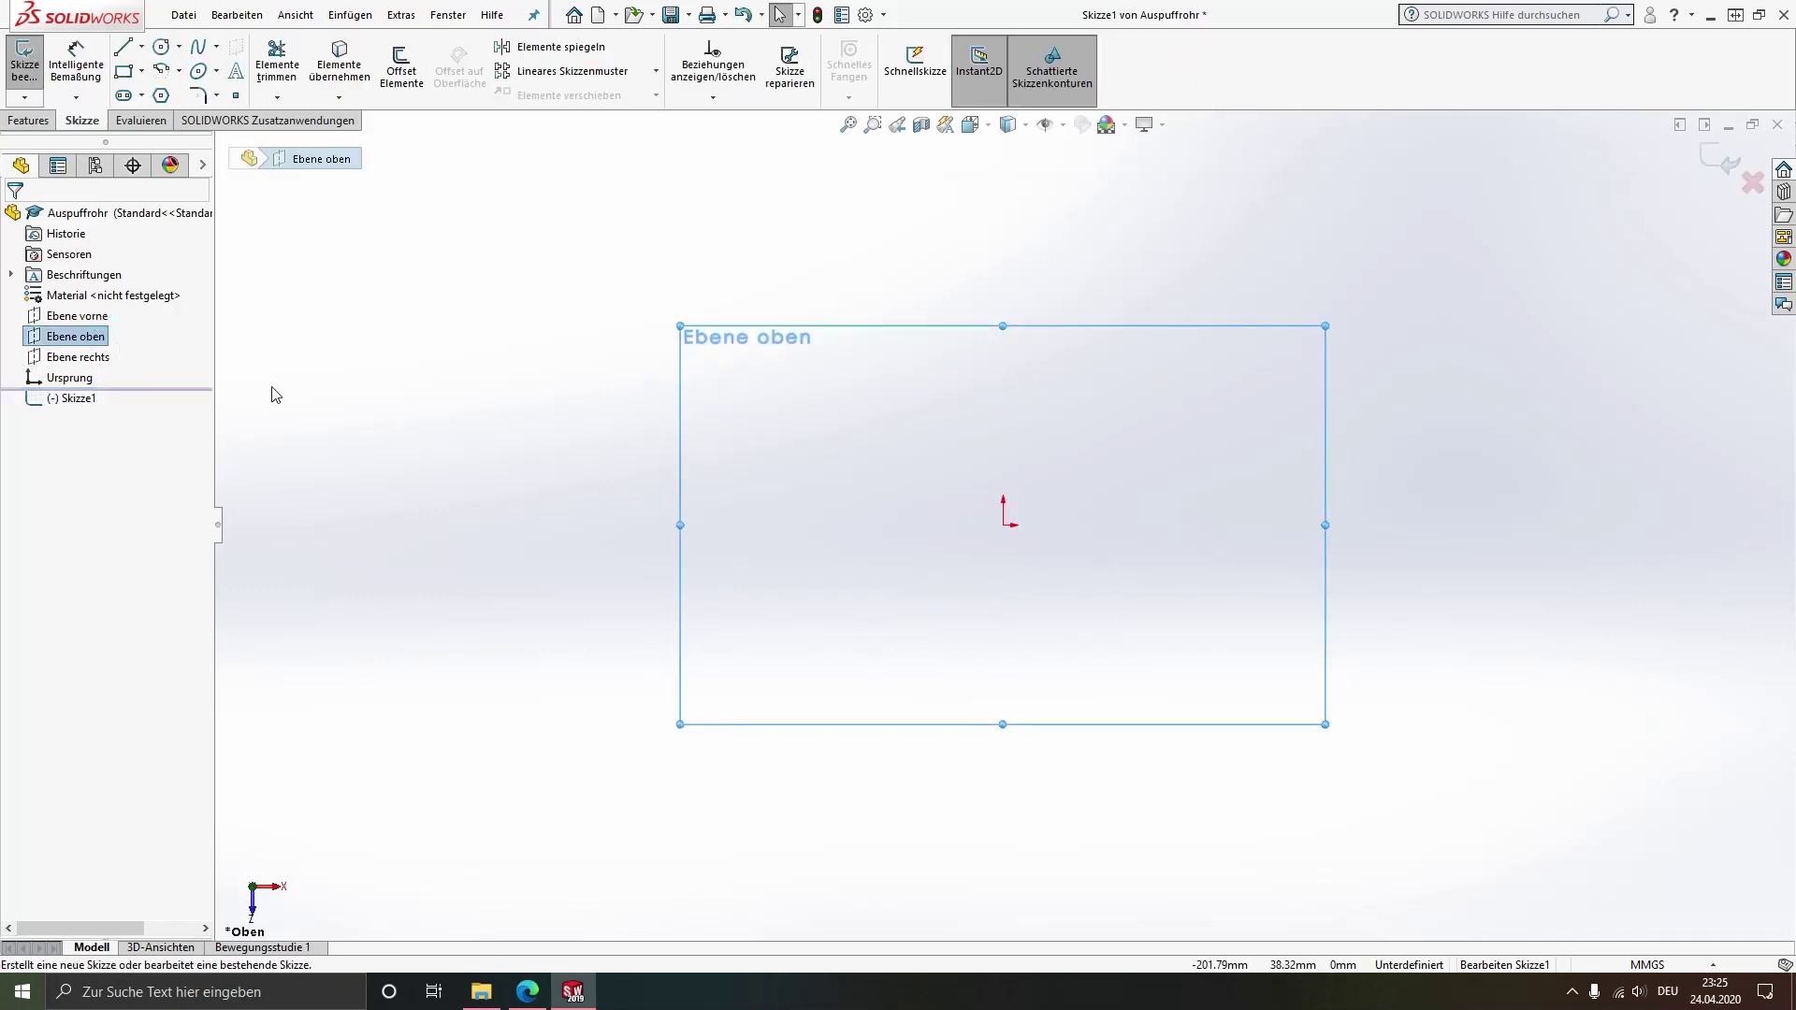
pyautogui.keyDown('ctrl'); pyautogui.moveTo(1154, 455); pyautogui.dragTo(670, 533, button='middle'); pyautogui.keyUp('ctrl')
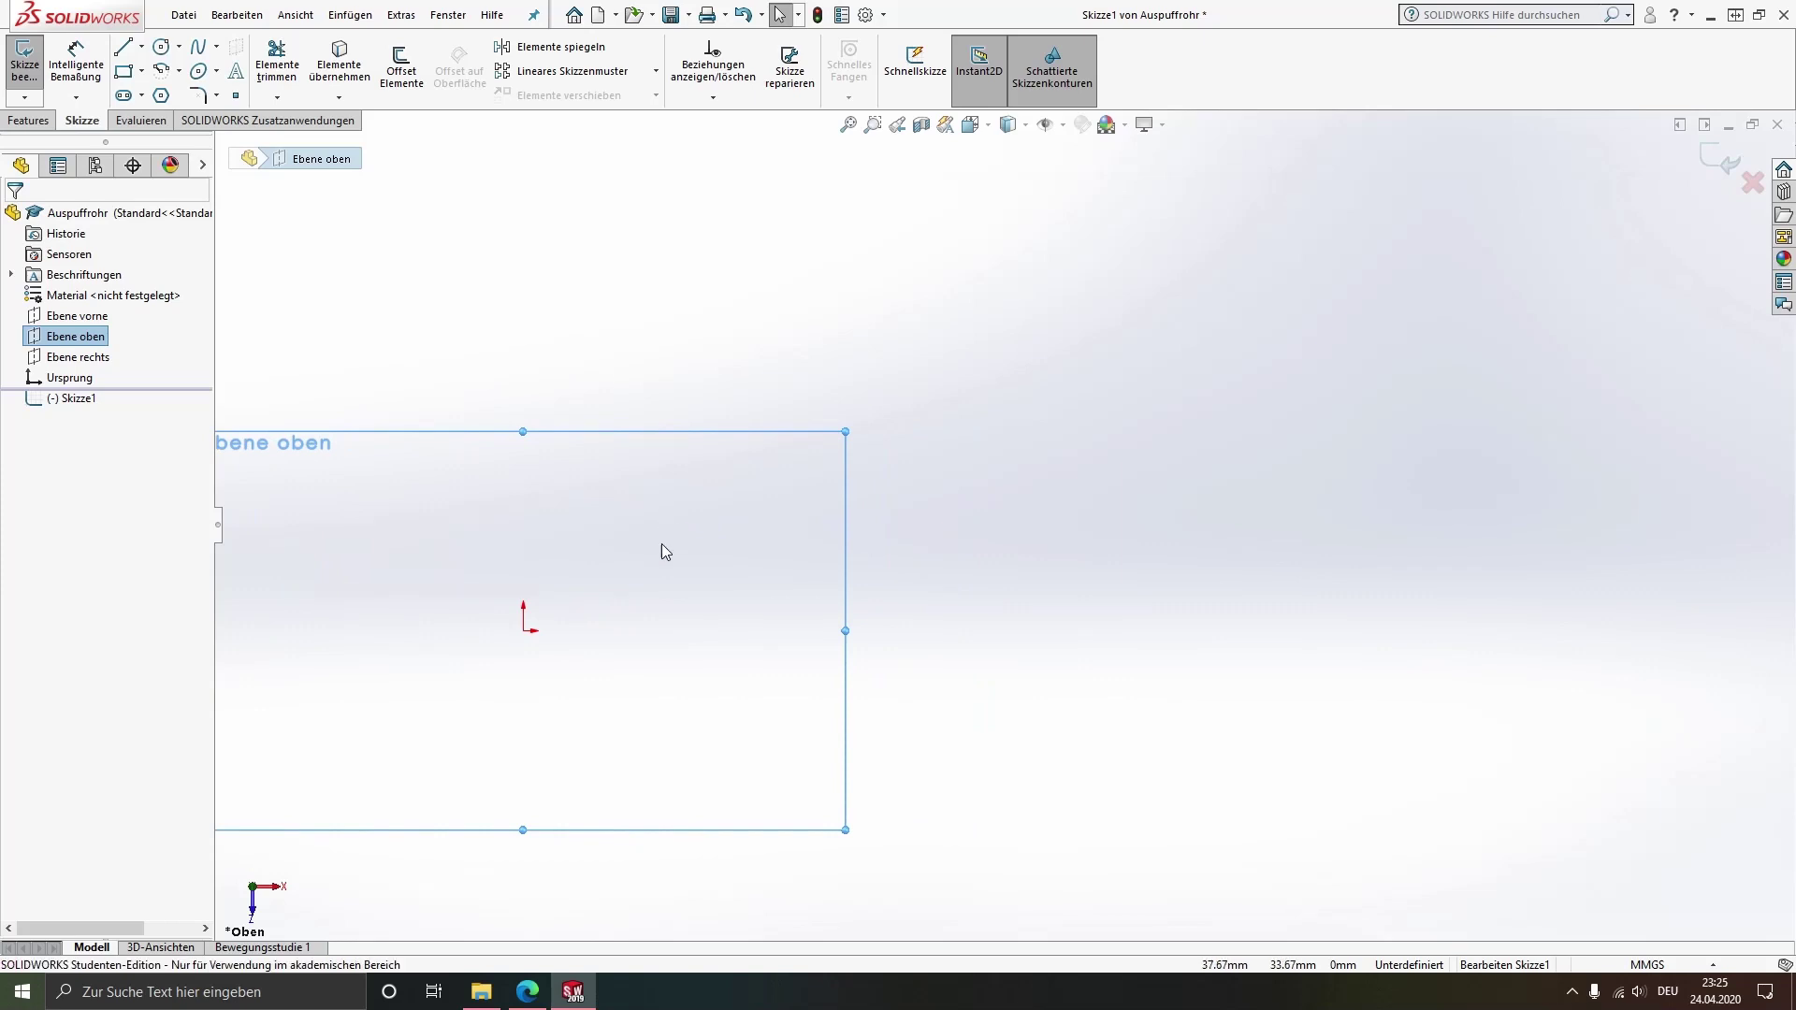
pyautogui.press('l')
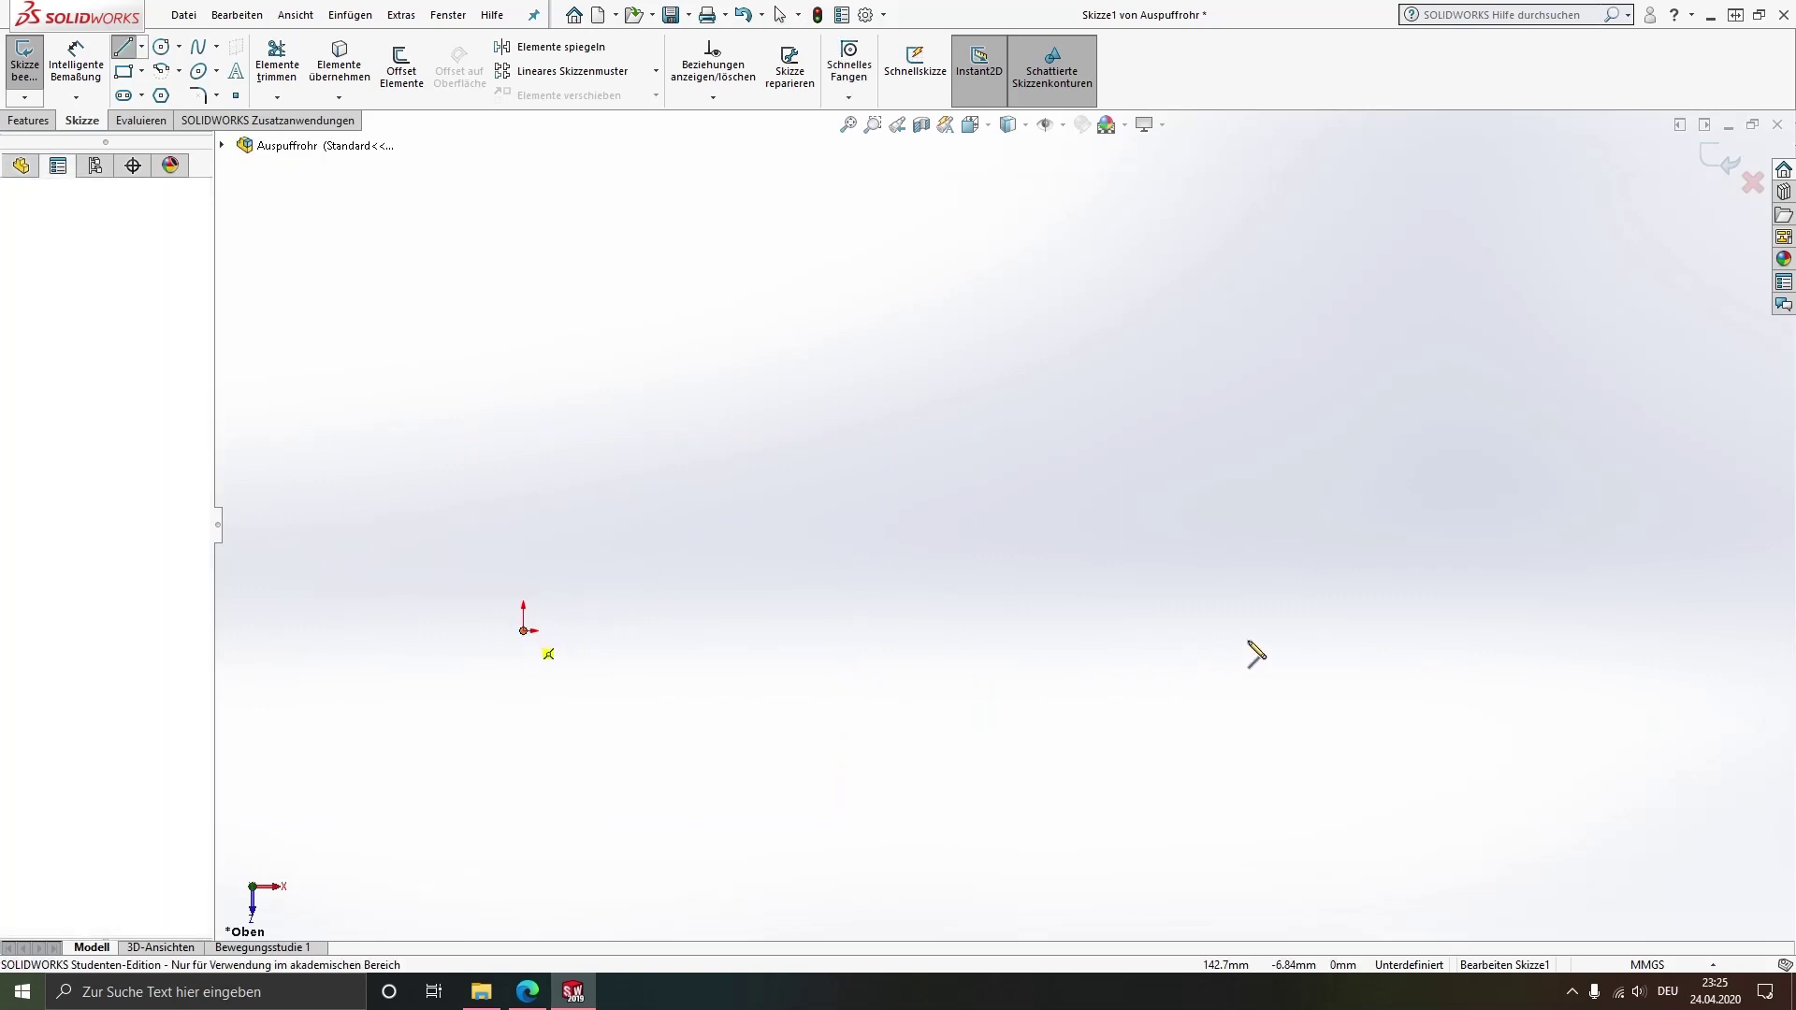
pyautogui.click(1245, 630)
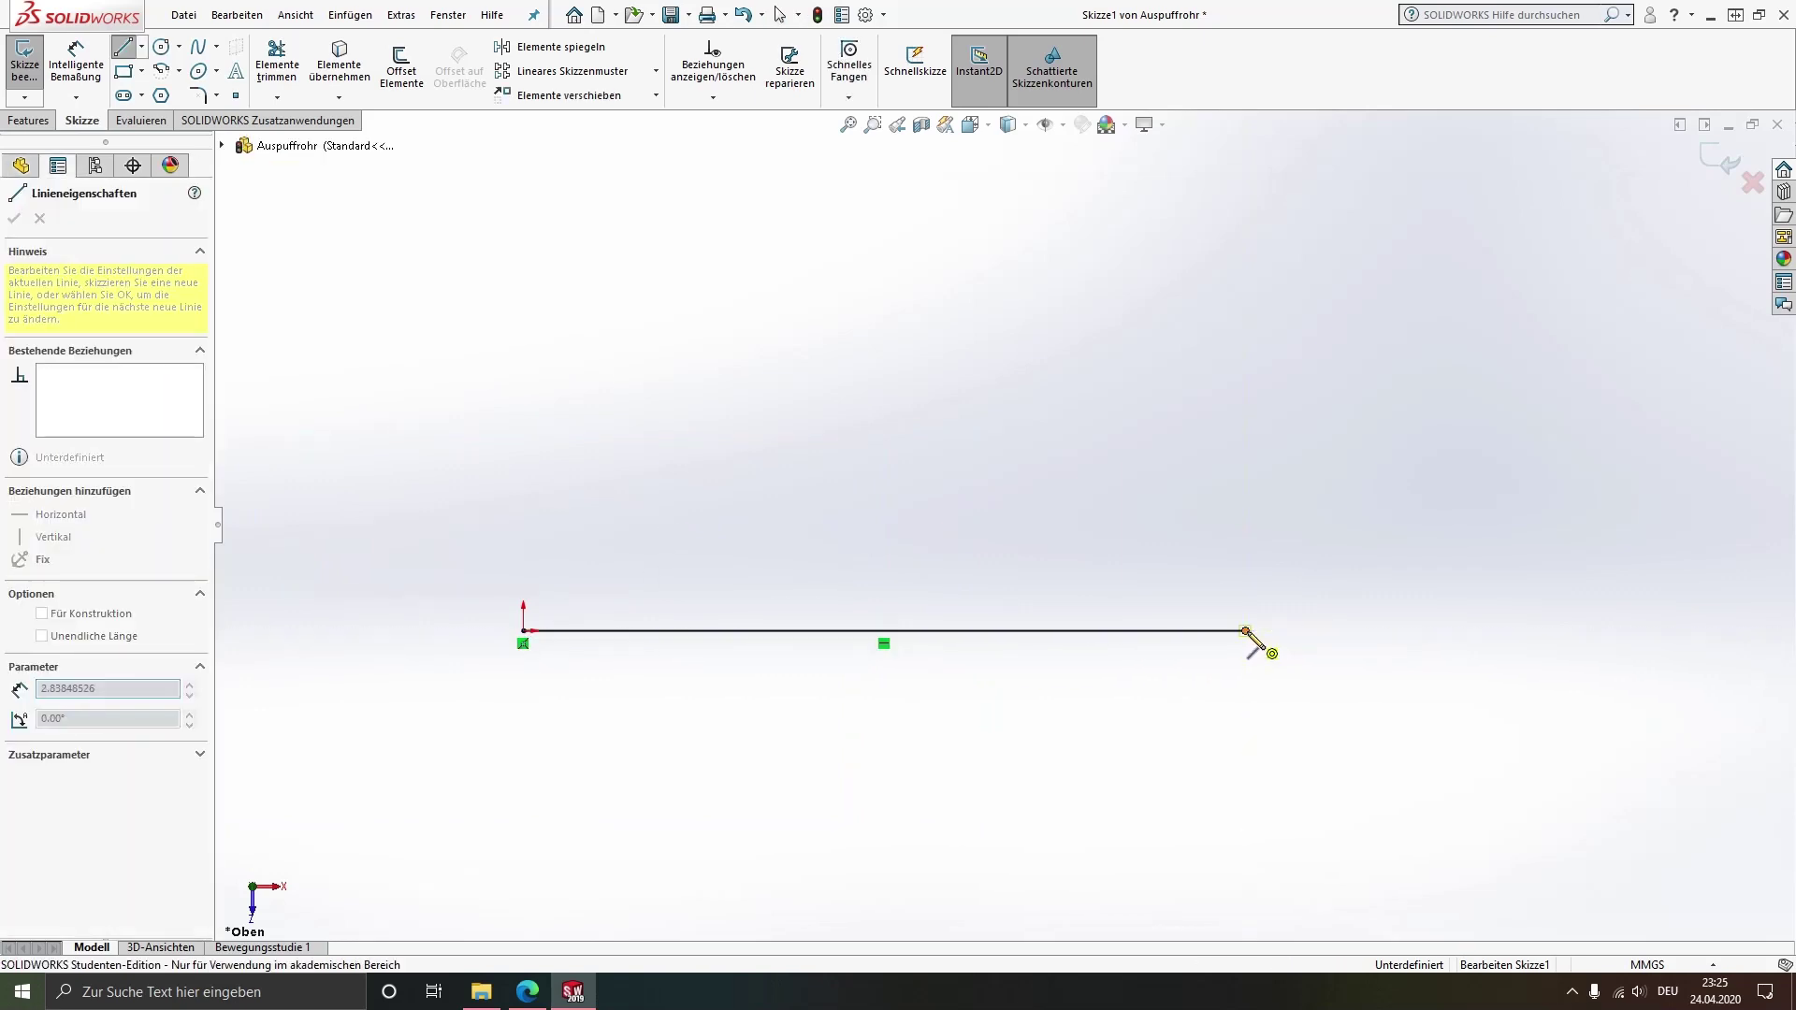
pyautogui.click(1320, 559)
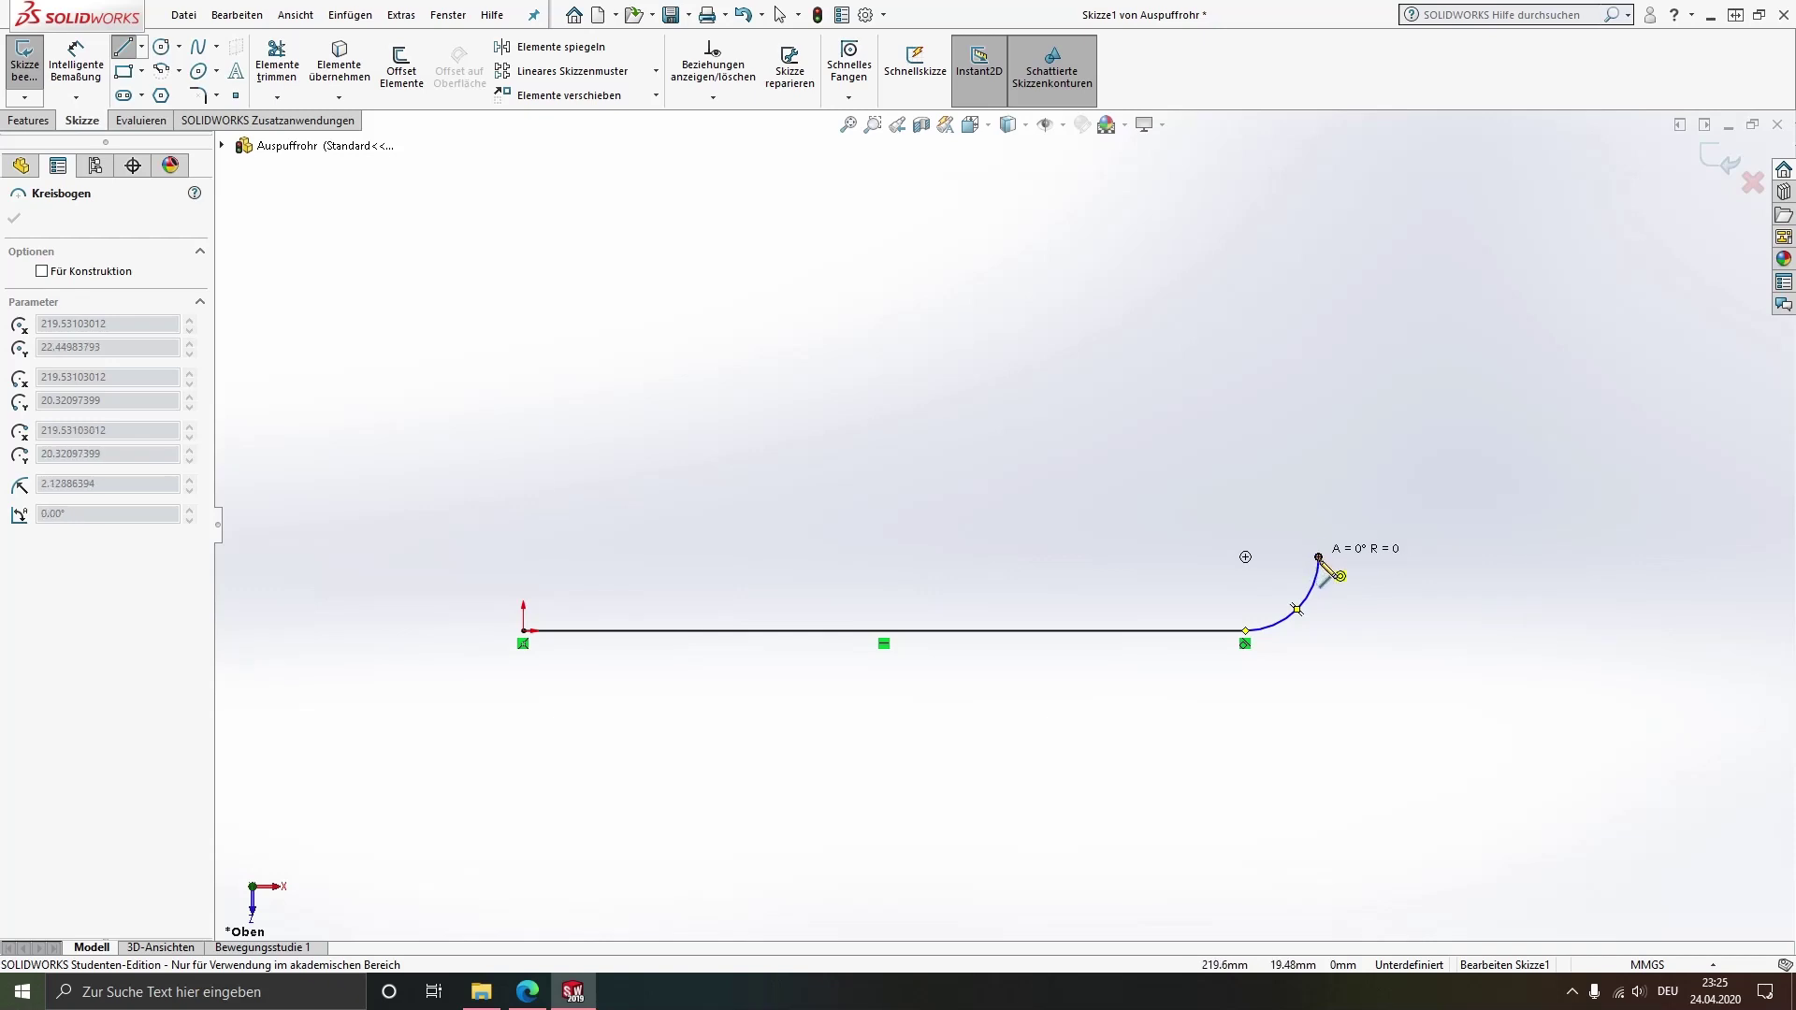
pyautogui.click(1383, 492)
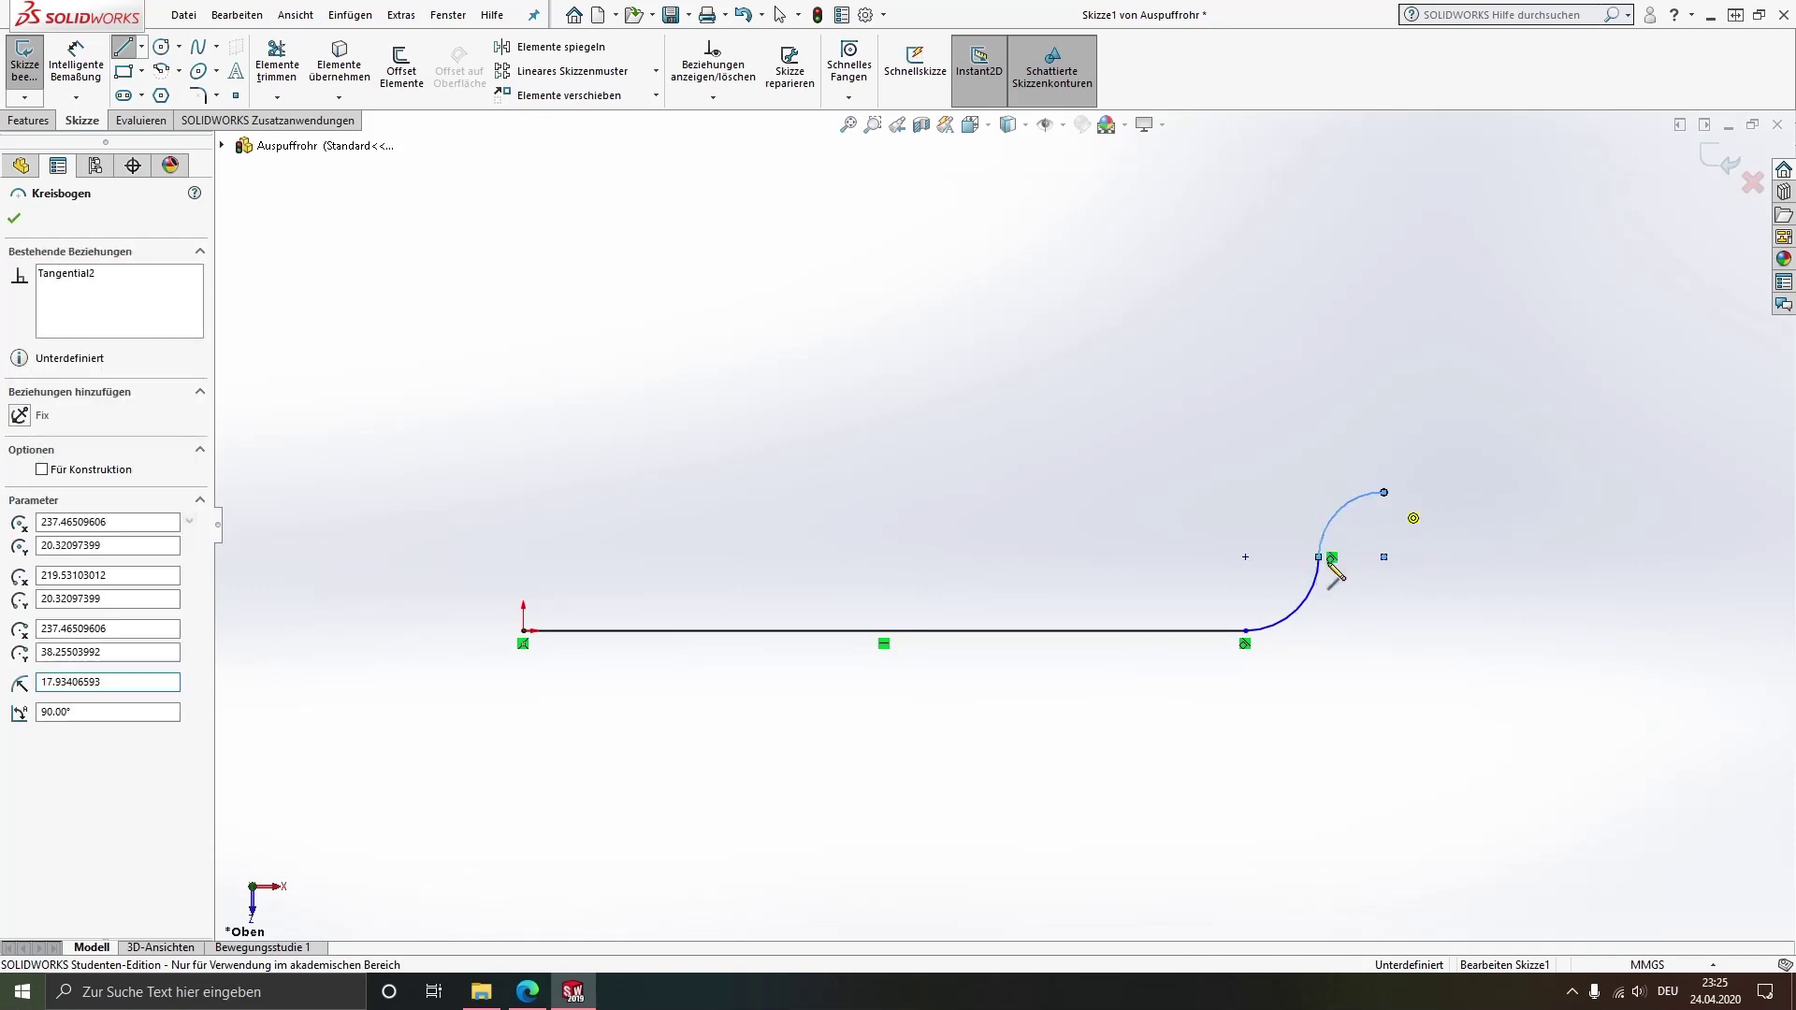
pyautogui.press('Escape')
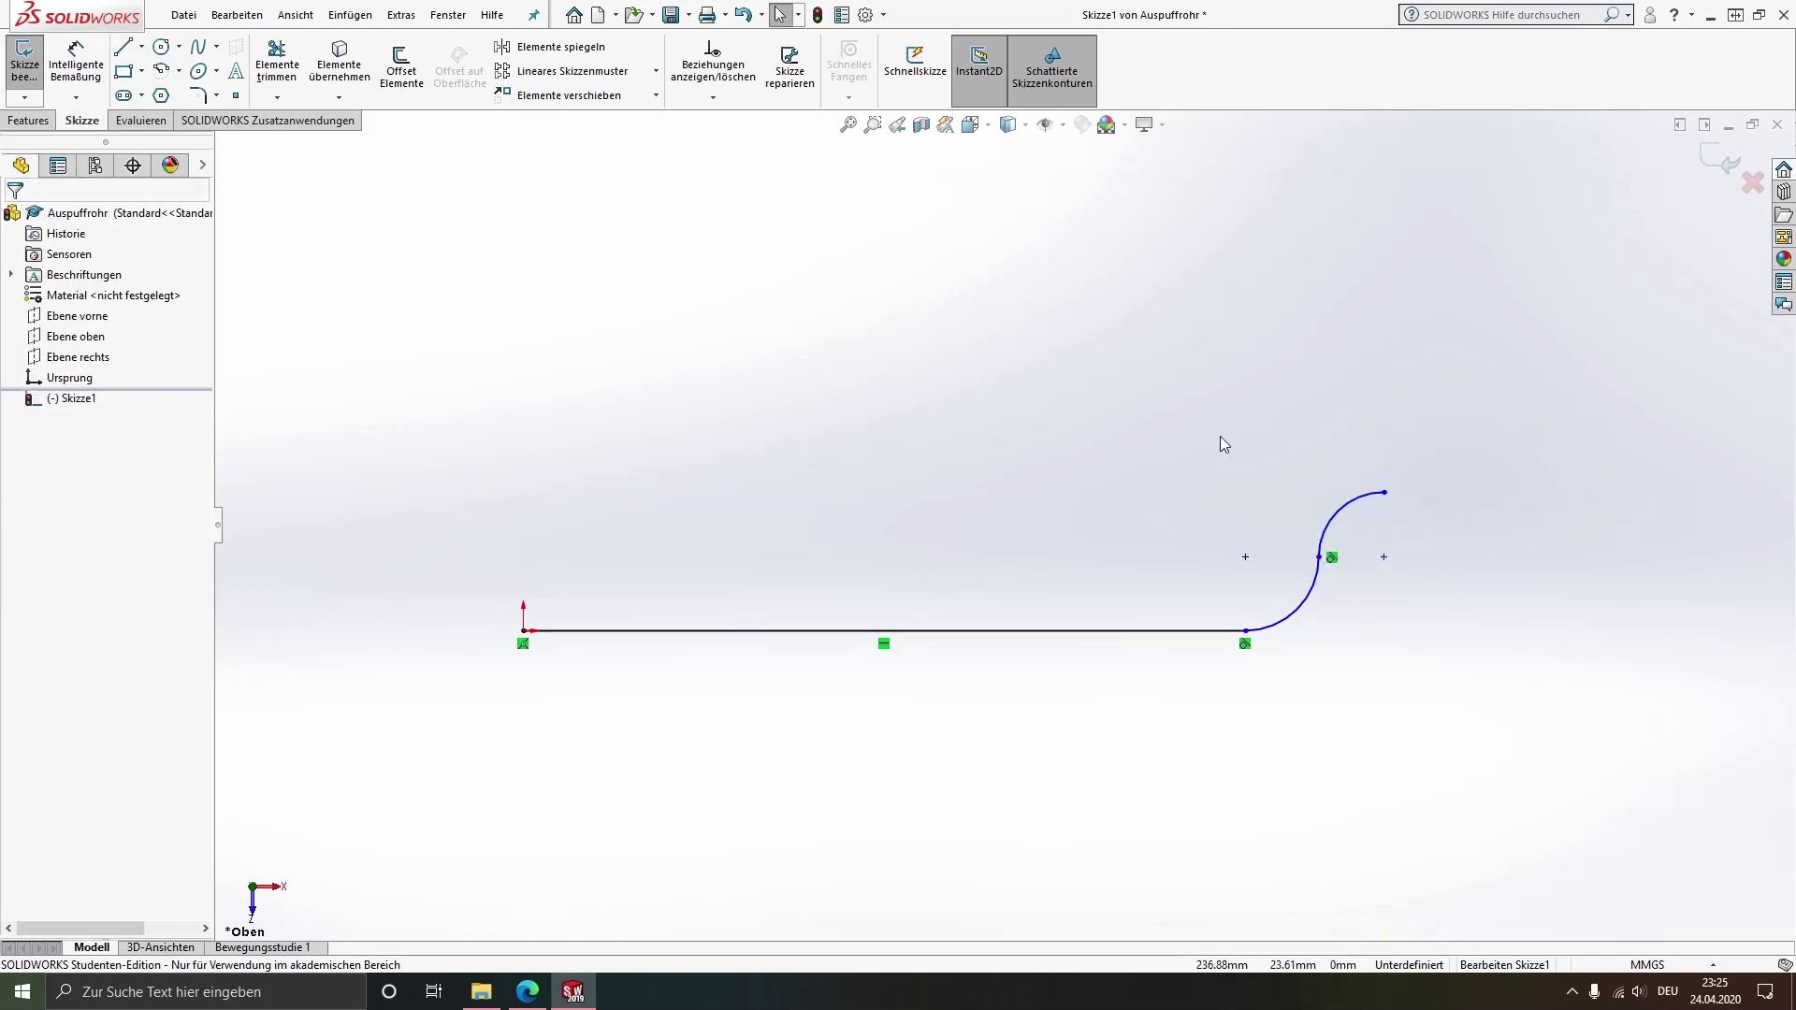
# Dimension the straight line to 1800
pyautogui.moveTo(851, 632); pyautogui.dragTo(745, 545, button='right')
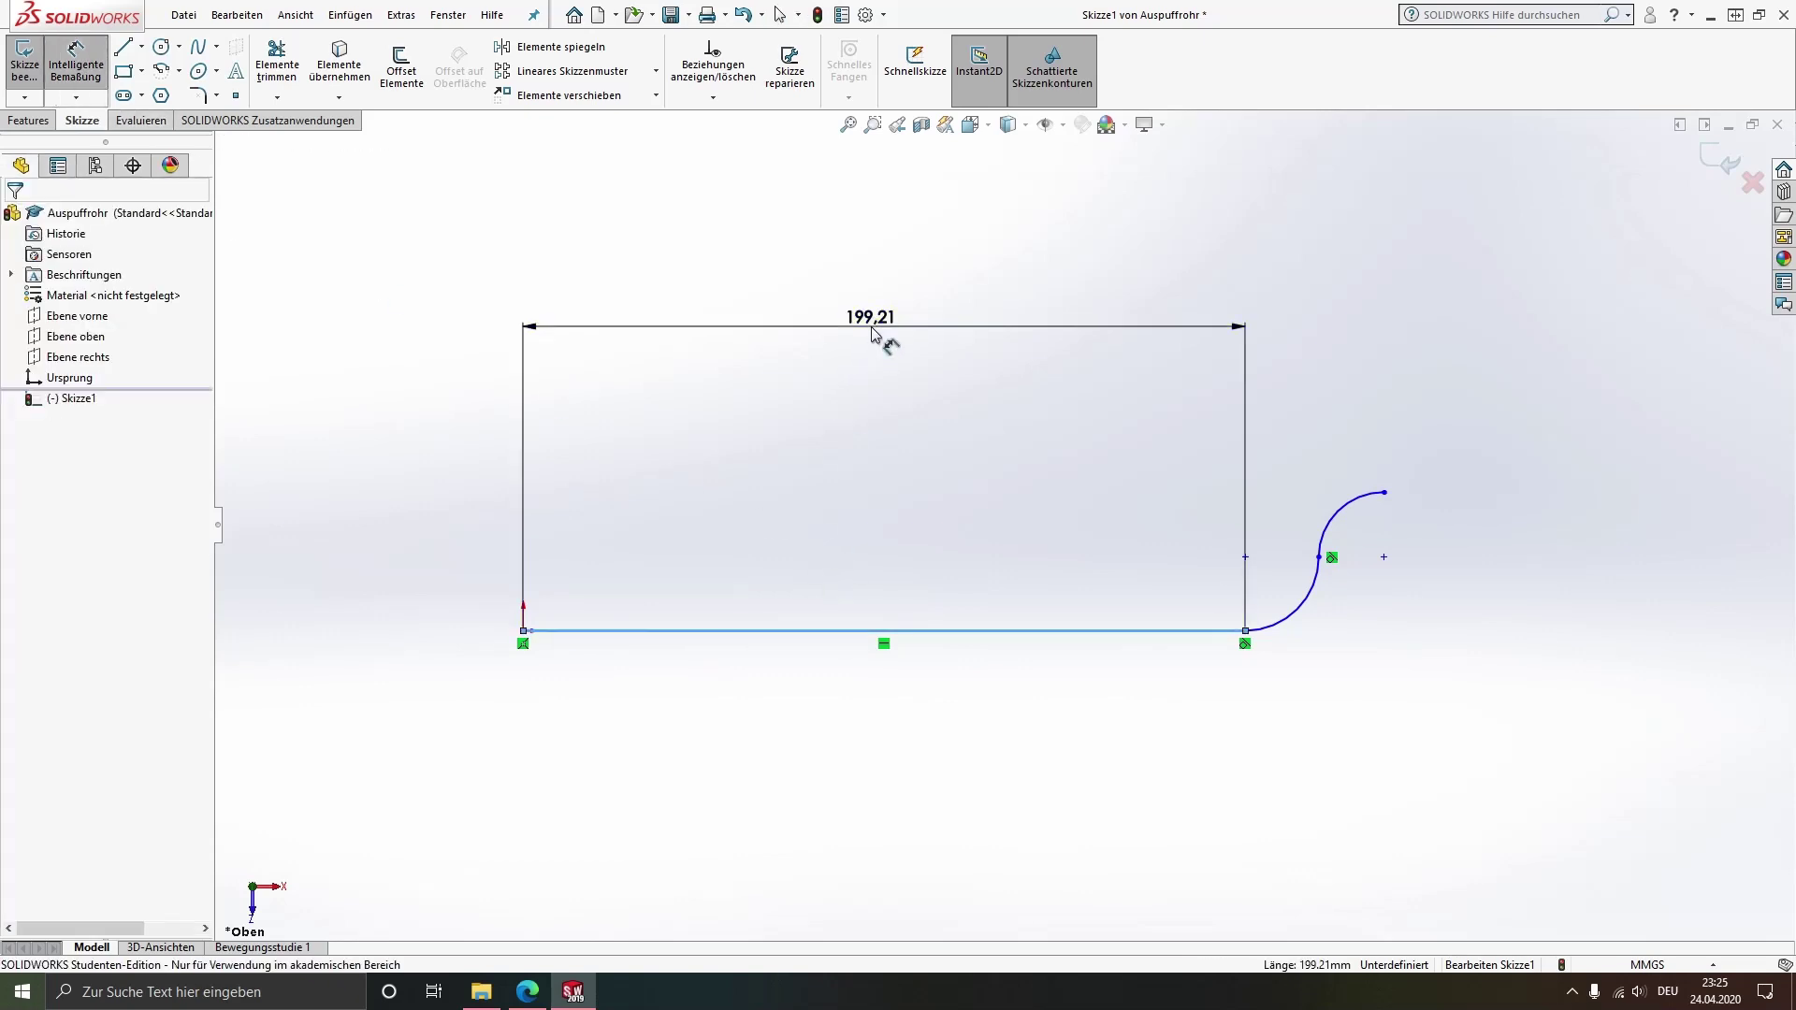
pyautogui.click(874, 335)
pyautogui.write('1800')
pyautogui.press('Return')
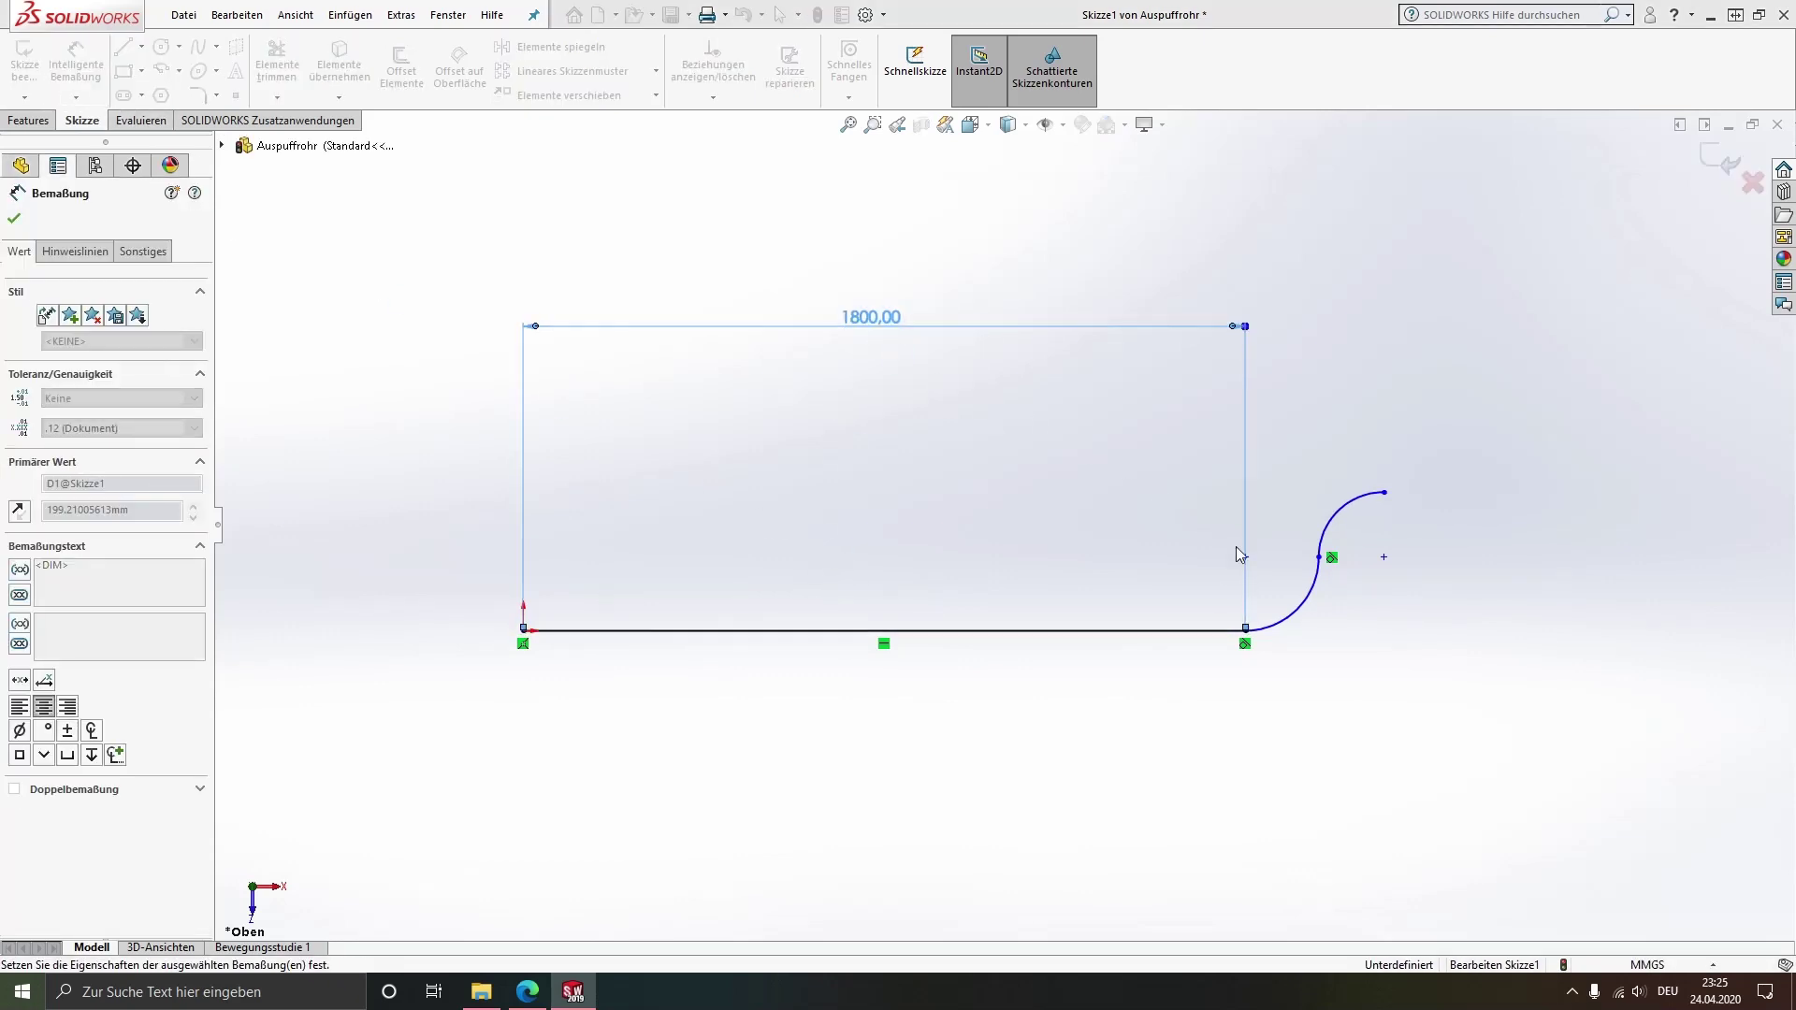
# Dimension the lower and upper arc radii to 150 each
pyautogui.click(1300, 606)
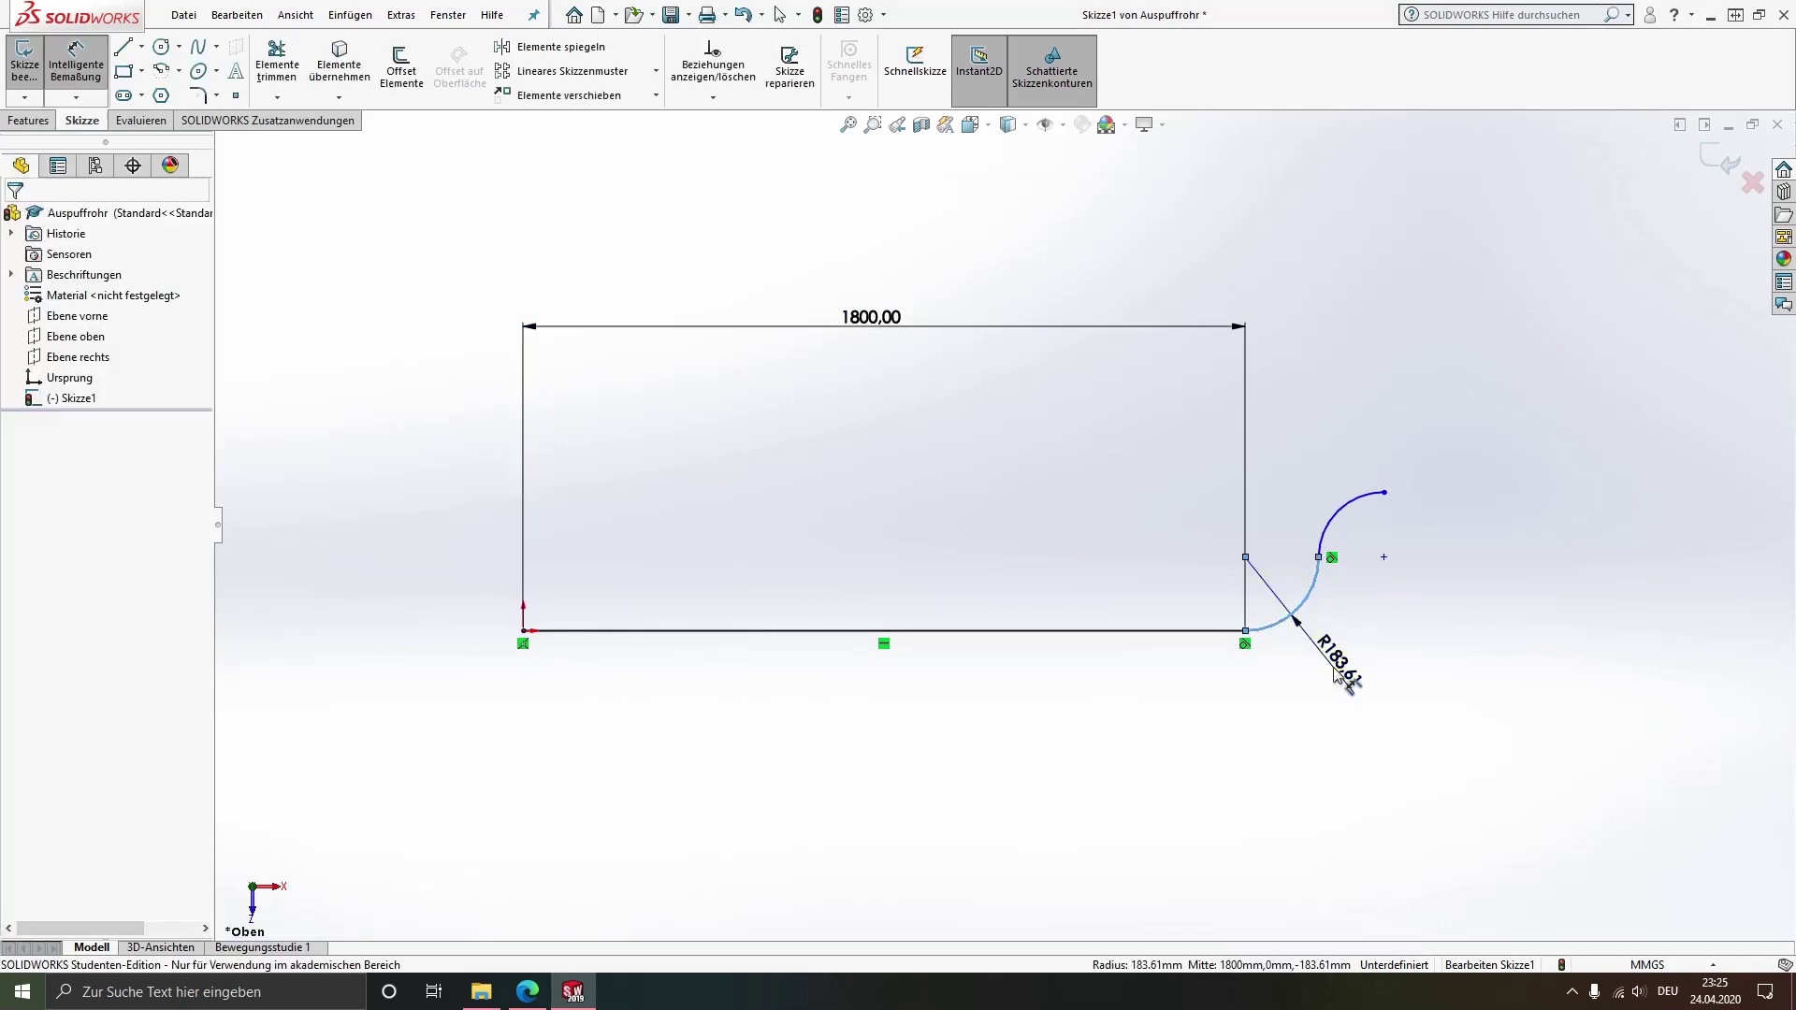
pyautogui.click(1335, 671)
pyautogui.write('150')
pyautogui.press('Return')
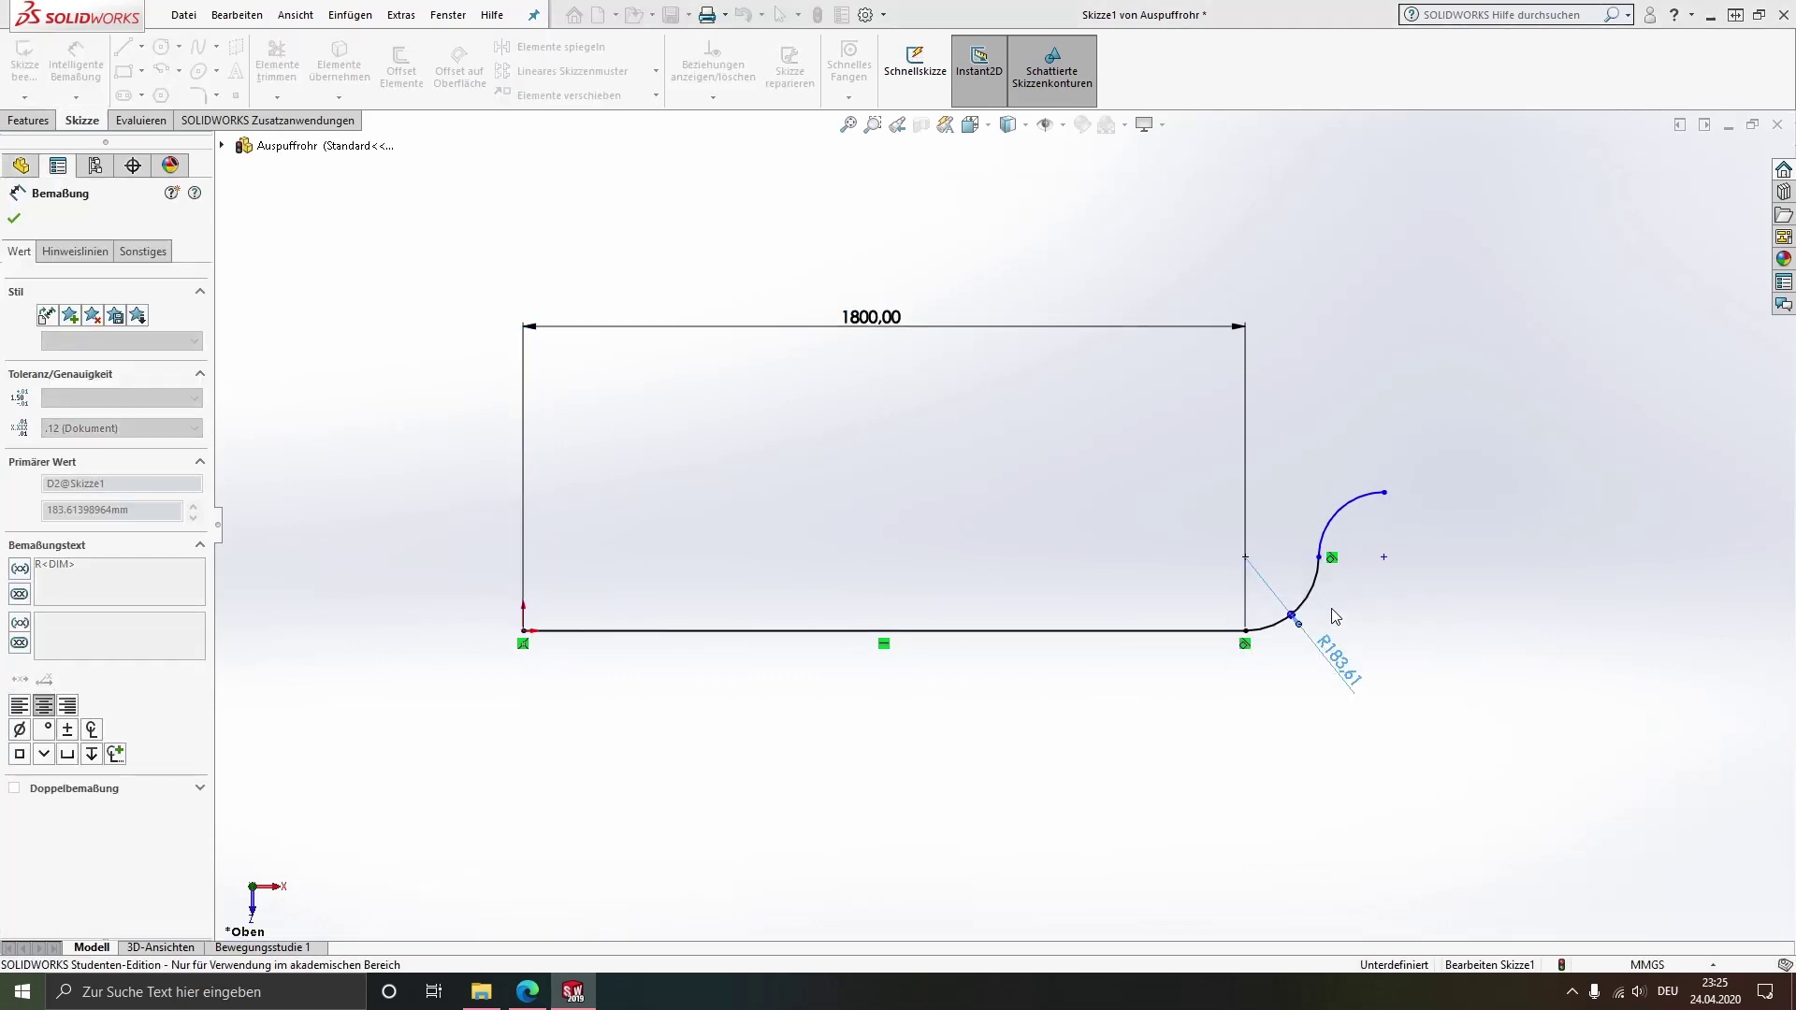
pyautogui.click(1329, 522)
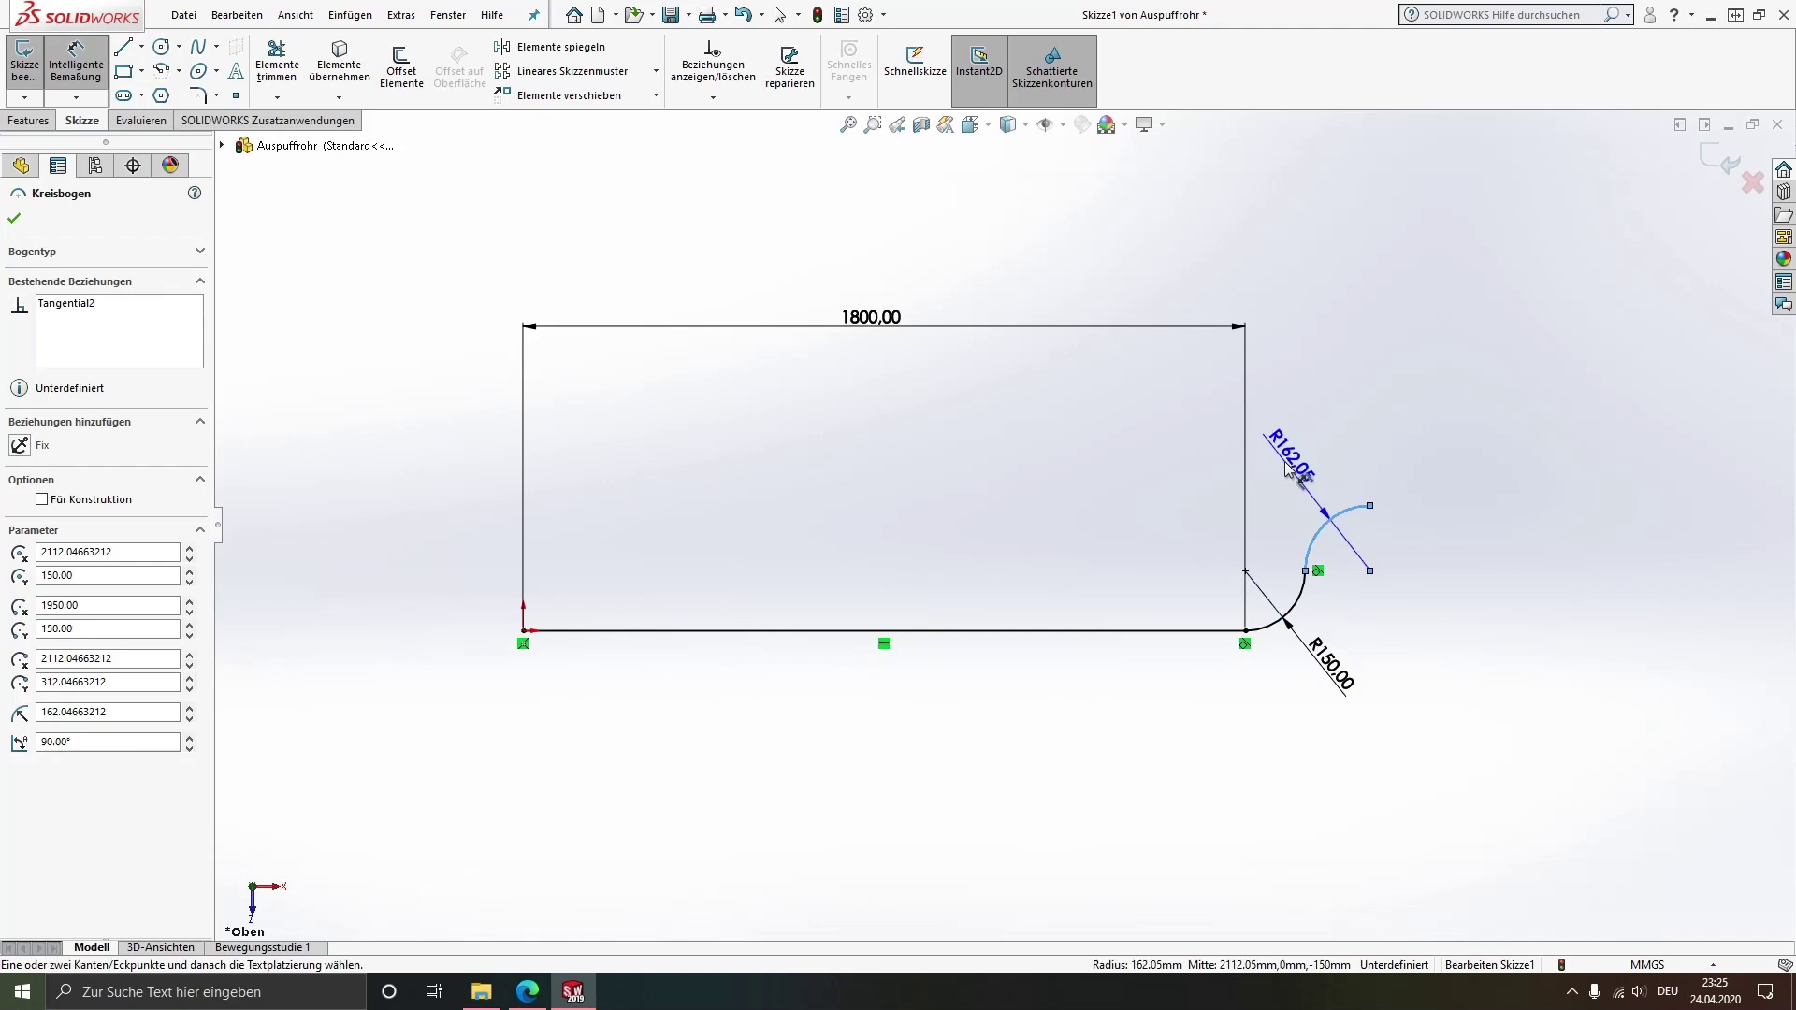
pyautogui.click(1288, 470)
pyautogui.write('150')
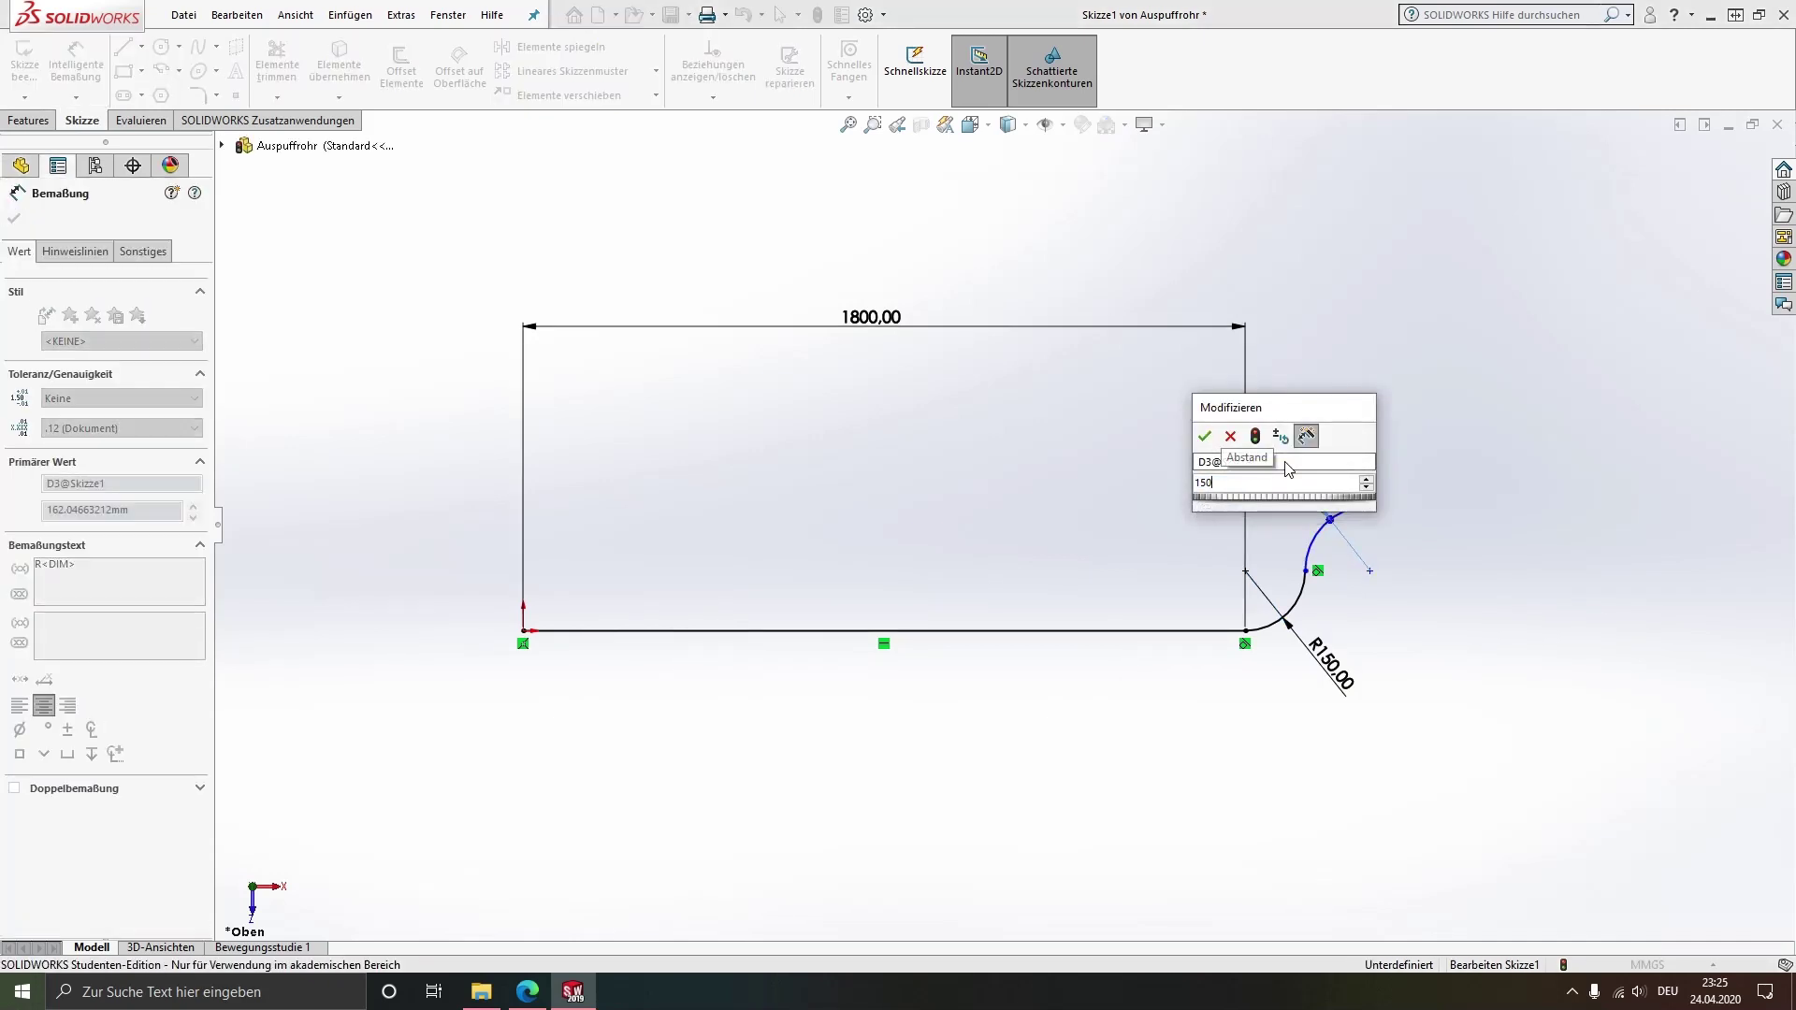
pyautogui.press('Return')
# Start a helper line at the upper arc's endpoint
pyautogui.press('Escape')
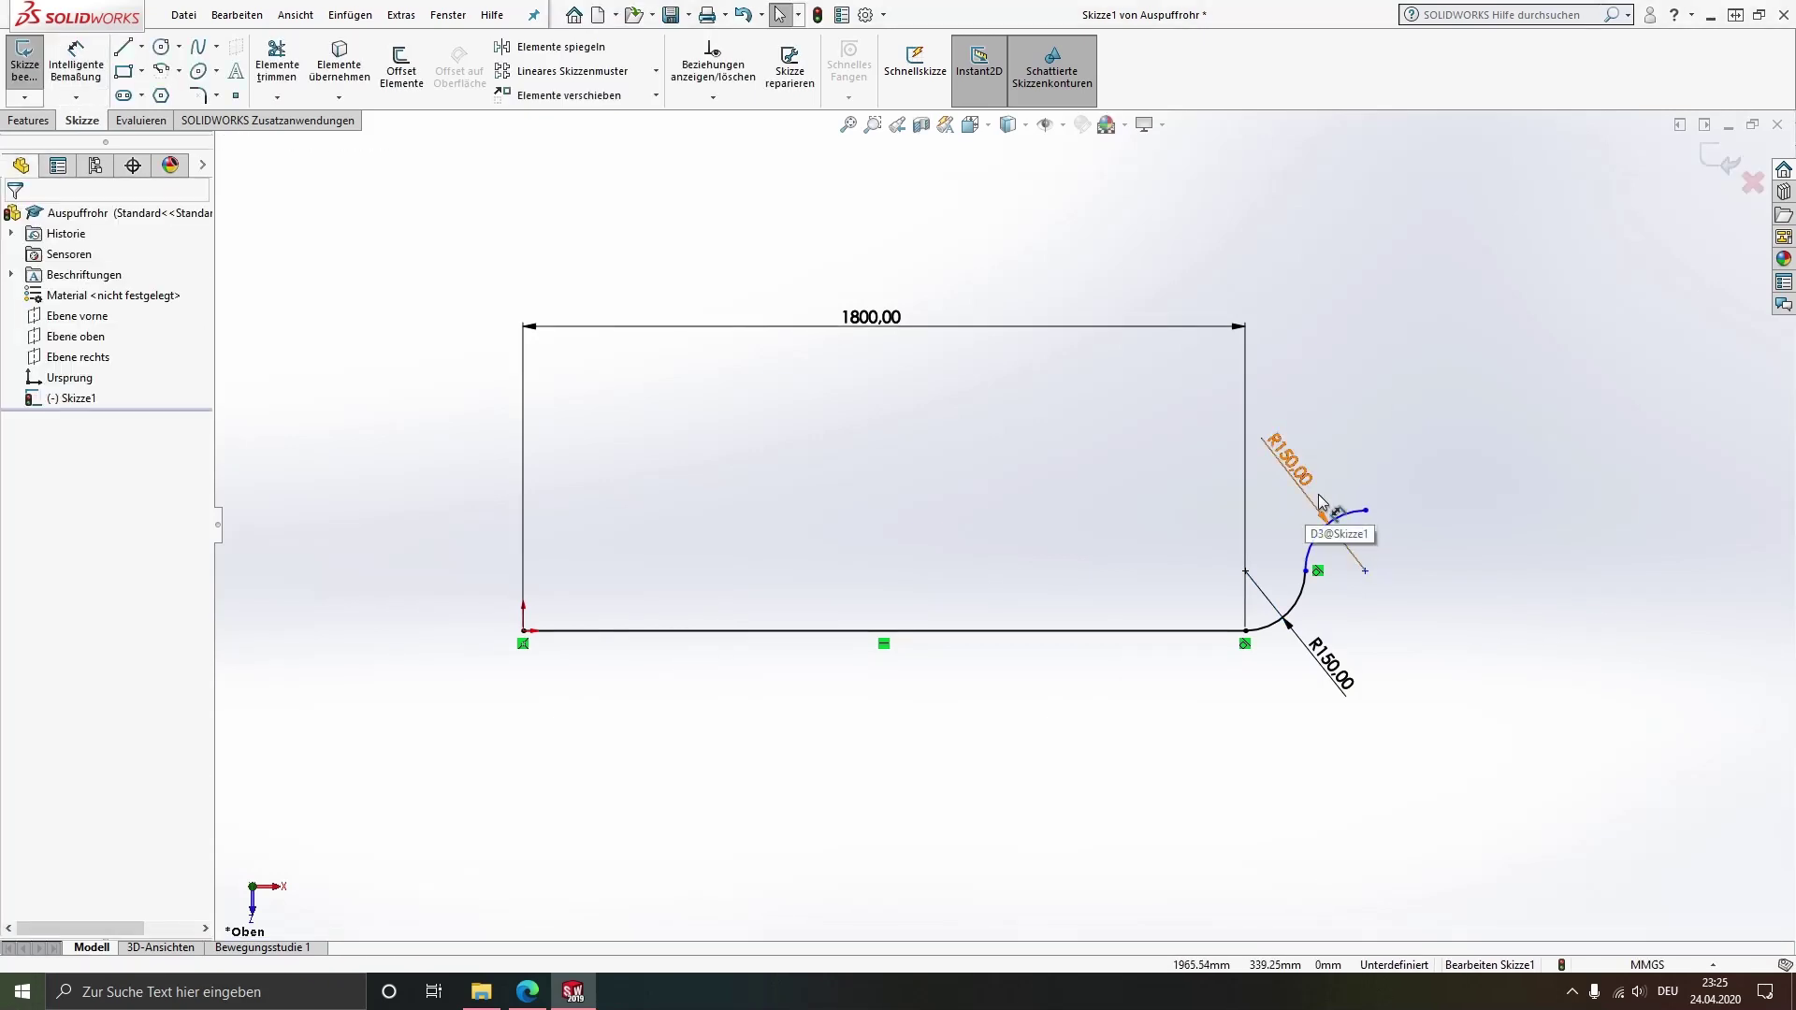
pyautogui.press('l')
pyautogui.click(1366, 511)
# Draw helper lines linking the arc ends, the lower arc's centre and the straight section's end
pyautogui.click(1366, 569)
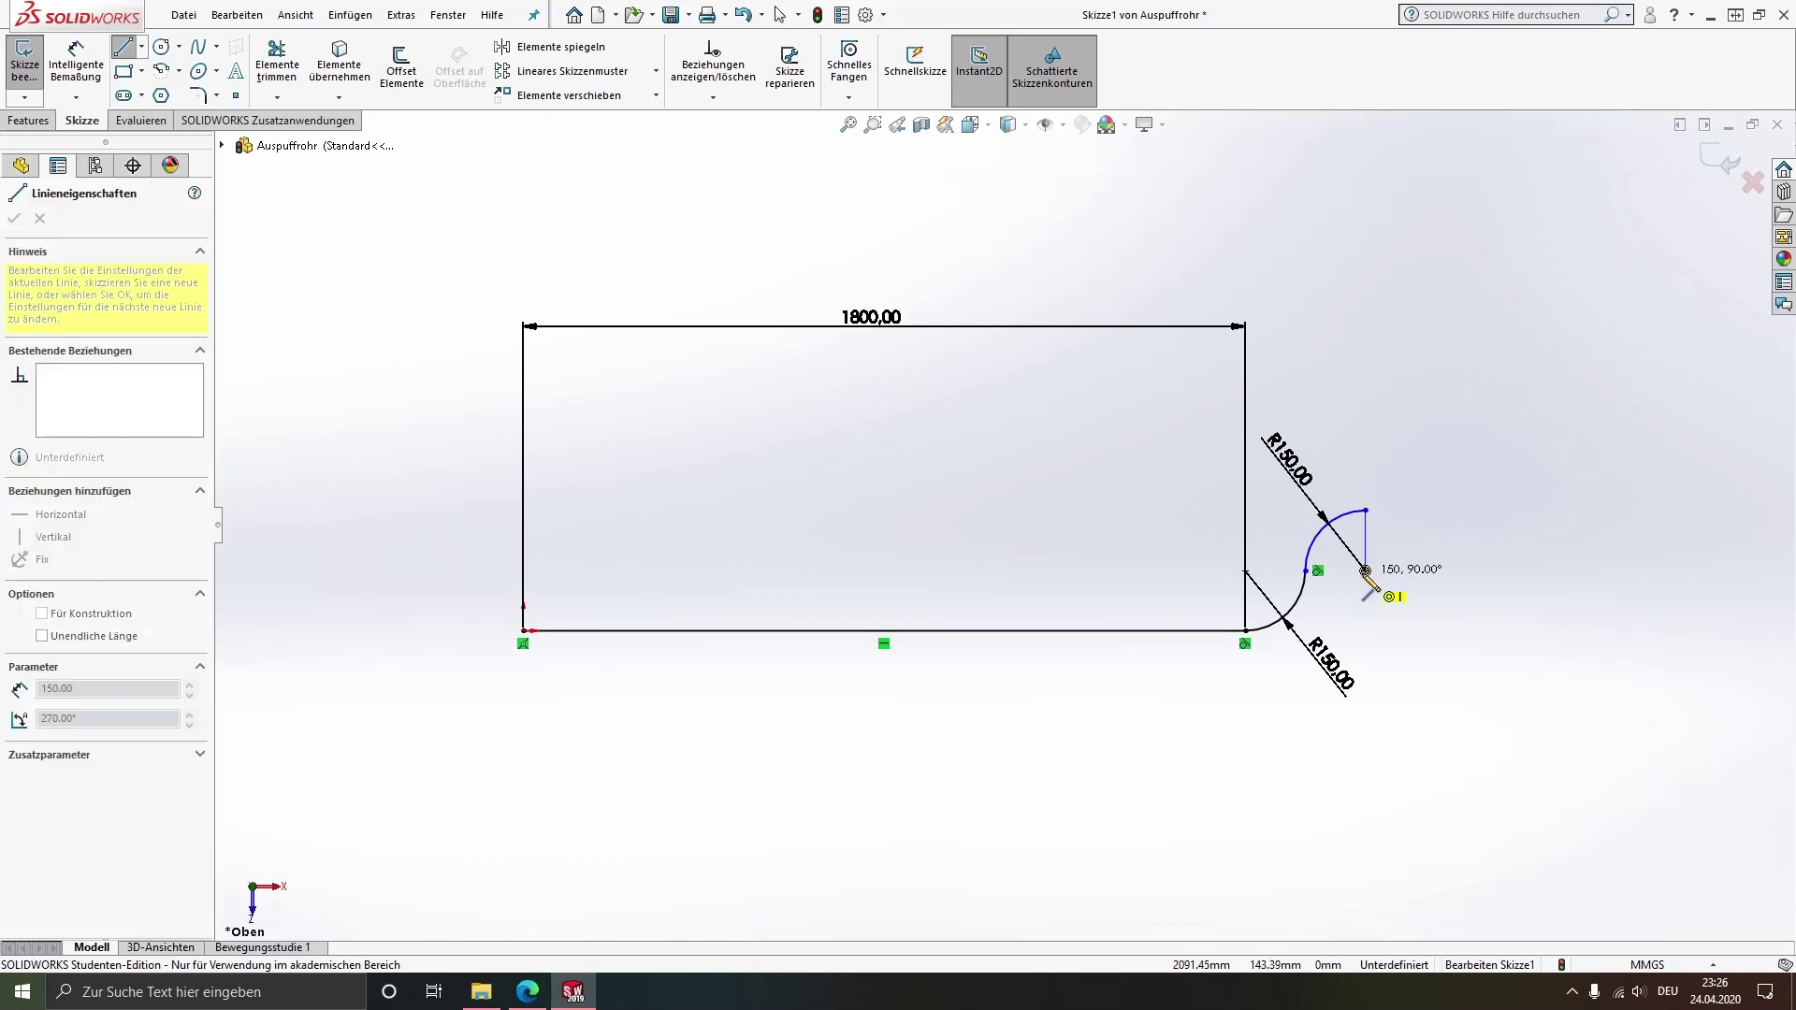
pyautogui.click(1306, 569)
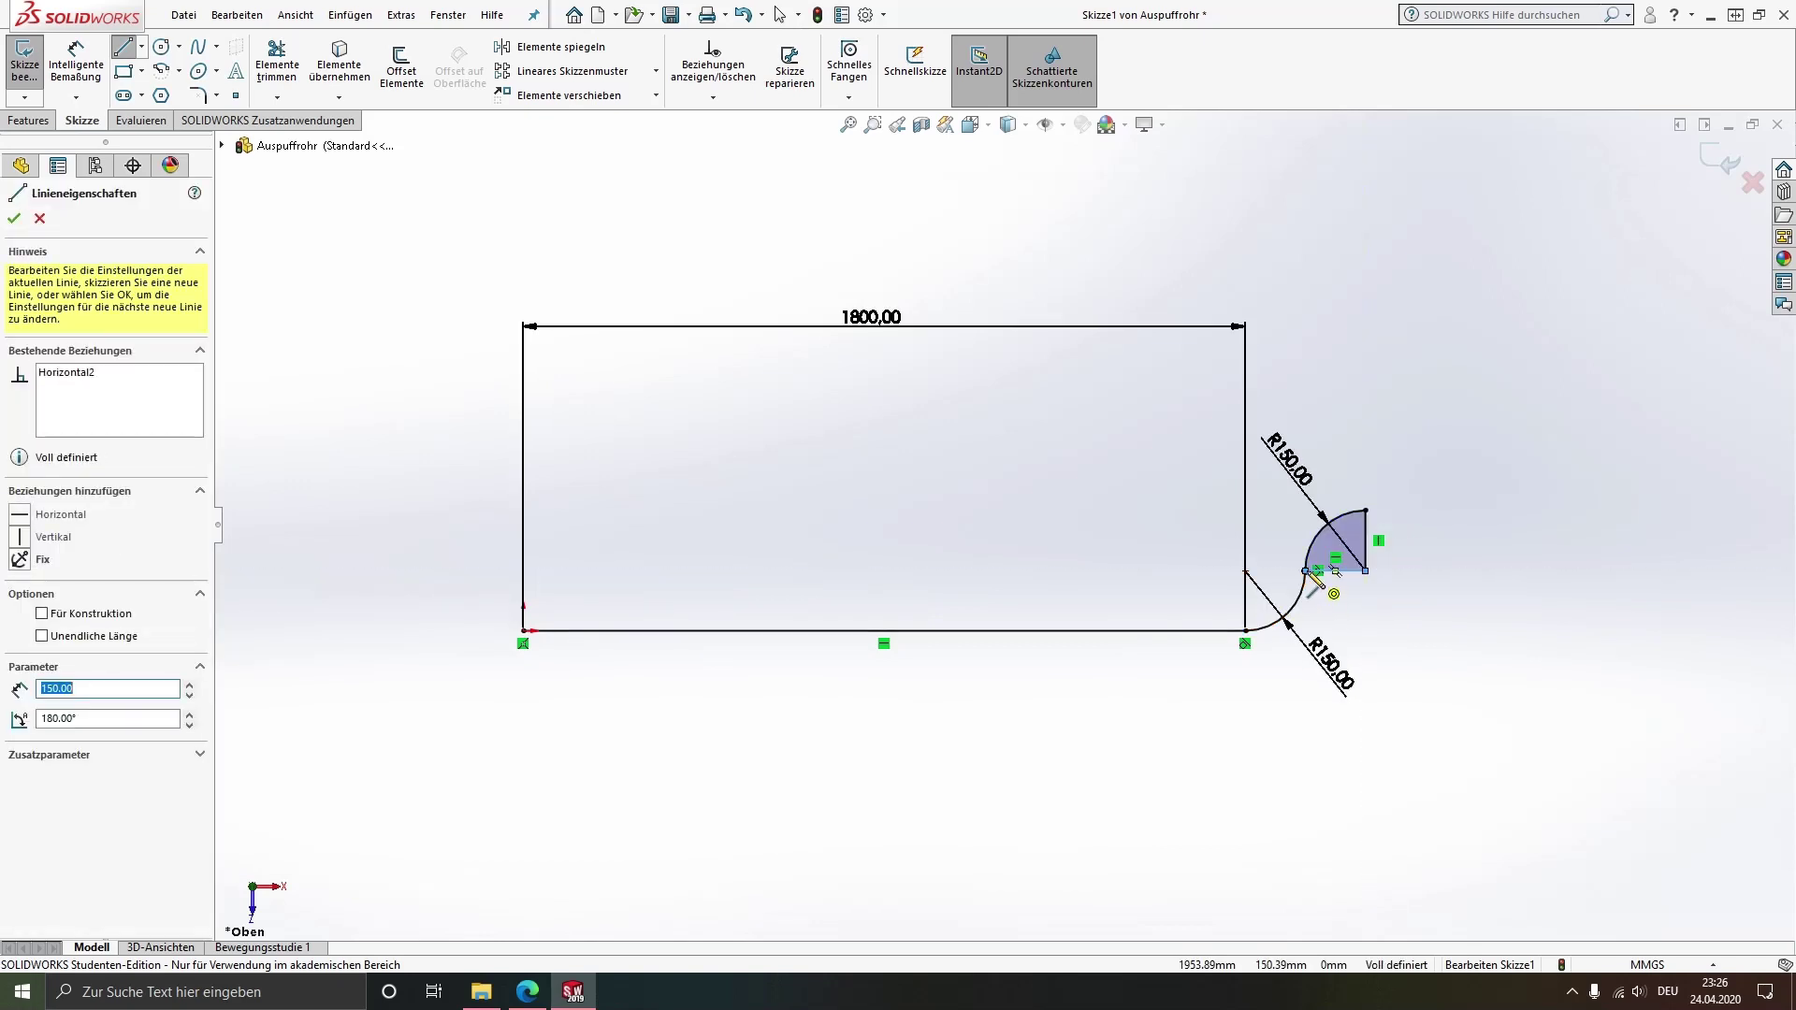
pyautogui.click(1245, 570)
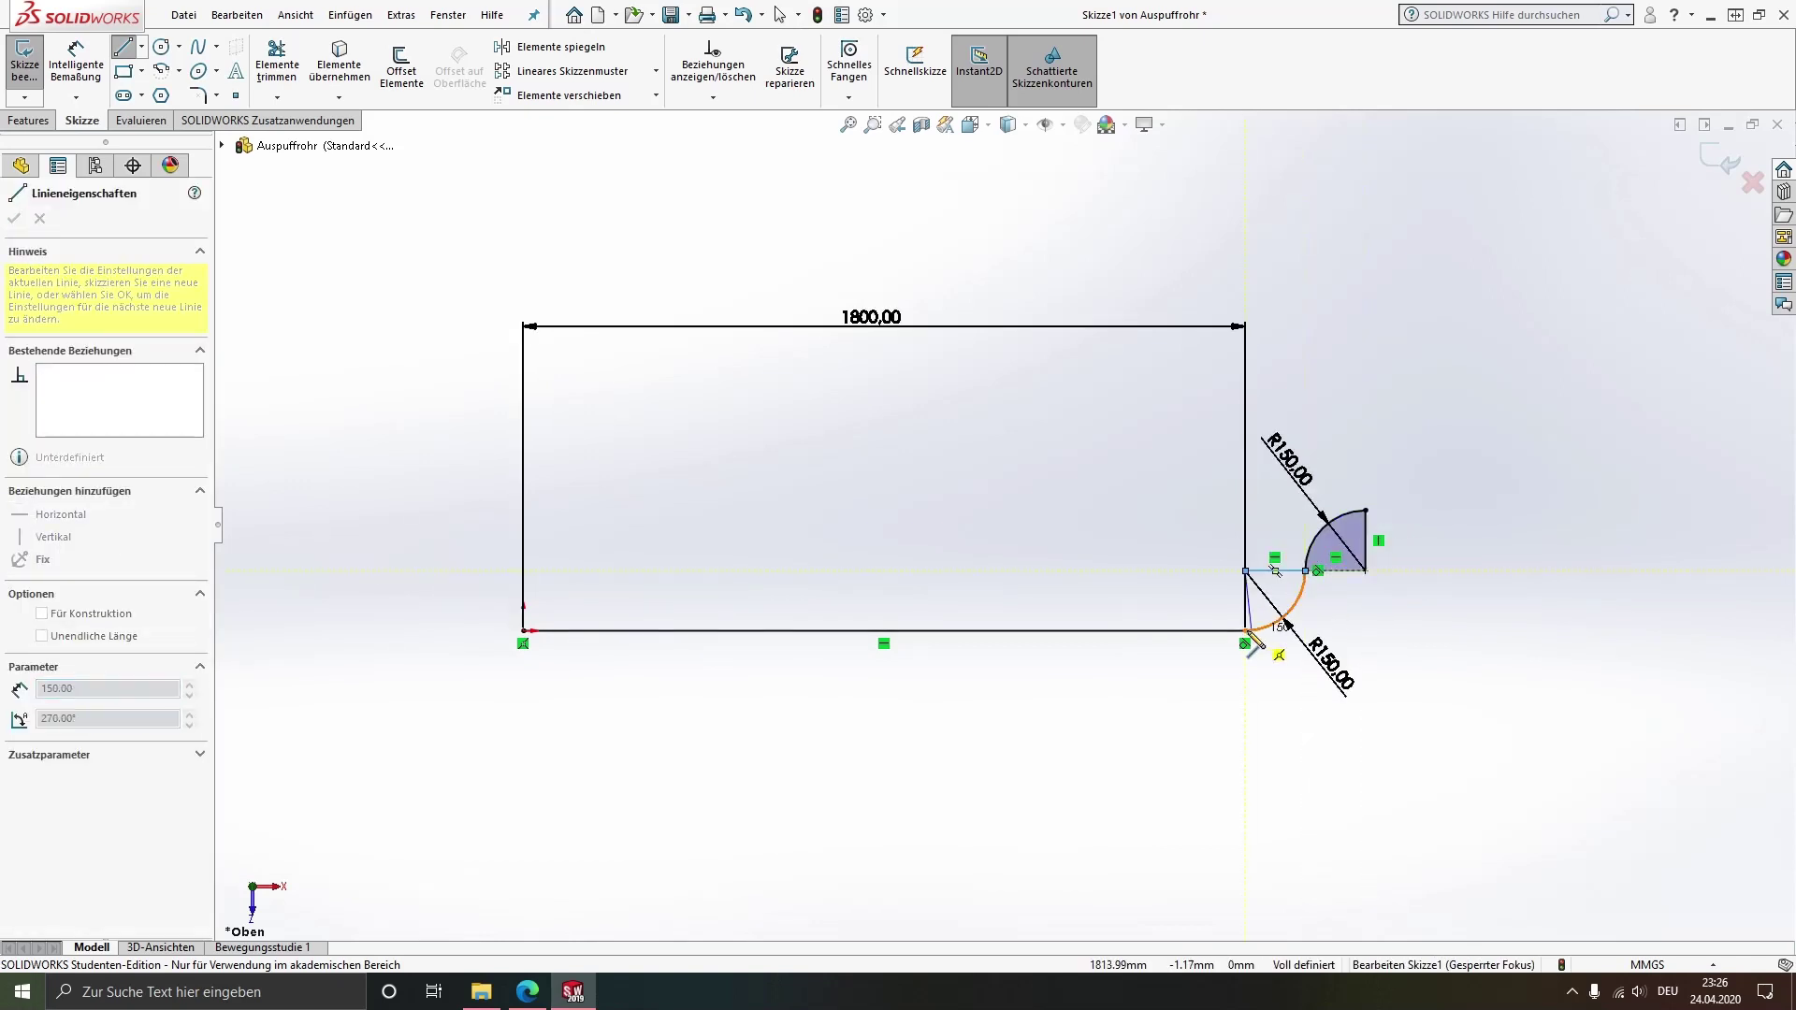
pyautogui.click(1244, 631)
pyautogui.press('Escape')
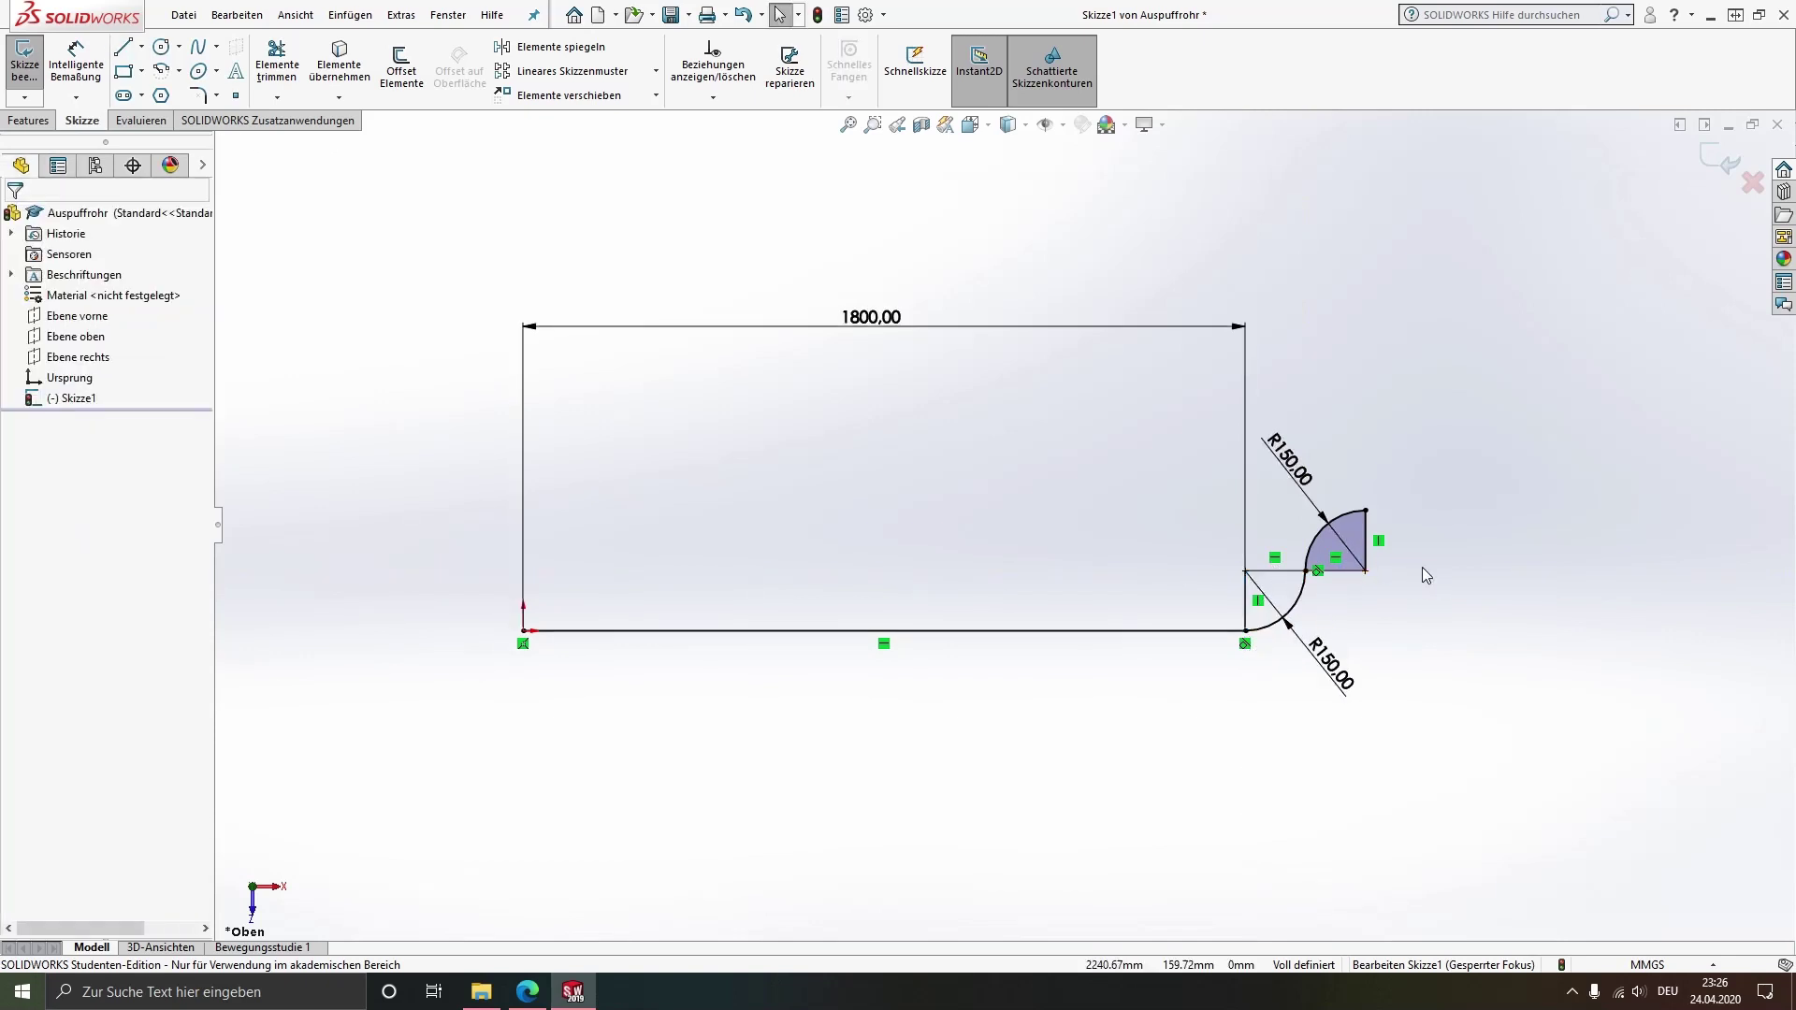
pyautogui.scroll(-3, 1422, 567)
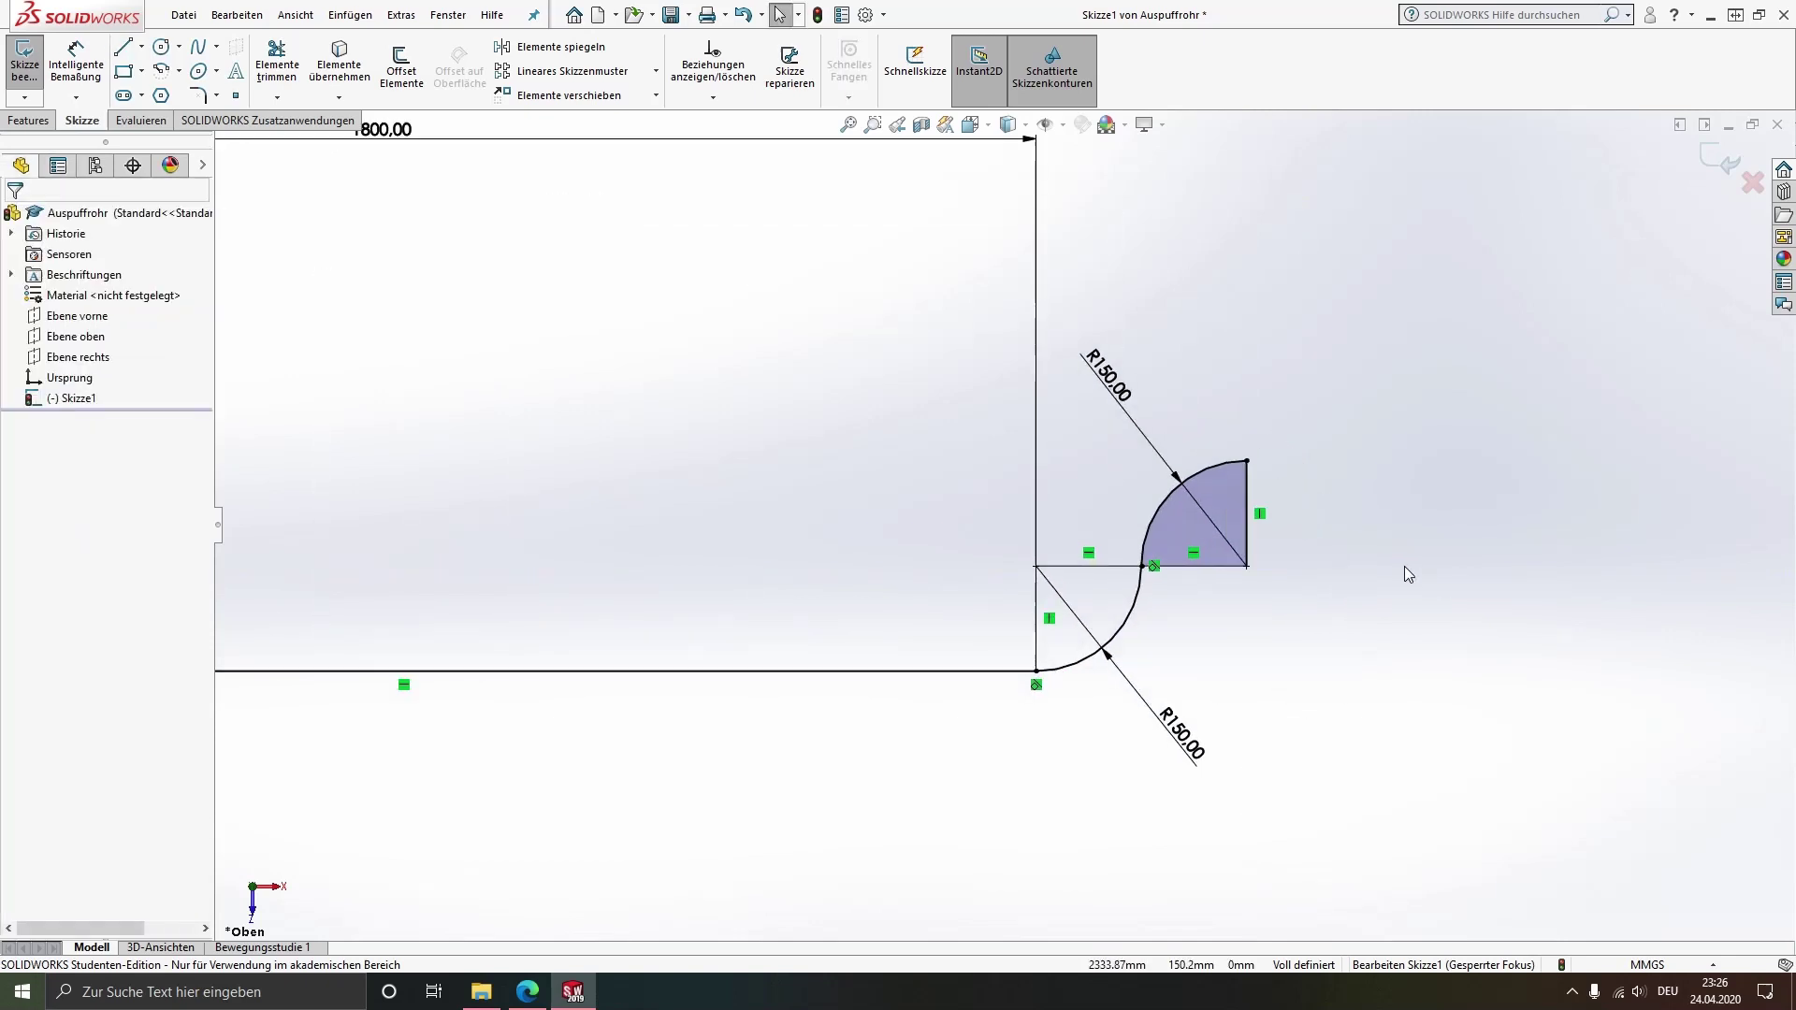
# Convert the four helper lines to construction geometry so the sketch is fully defined
pyautogui.click(1234, 565)
pyautogui.keyDown('ctrl'); pyautogui.click(1247, 547); pyautogui.keyUp('ctrl')
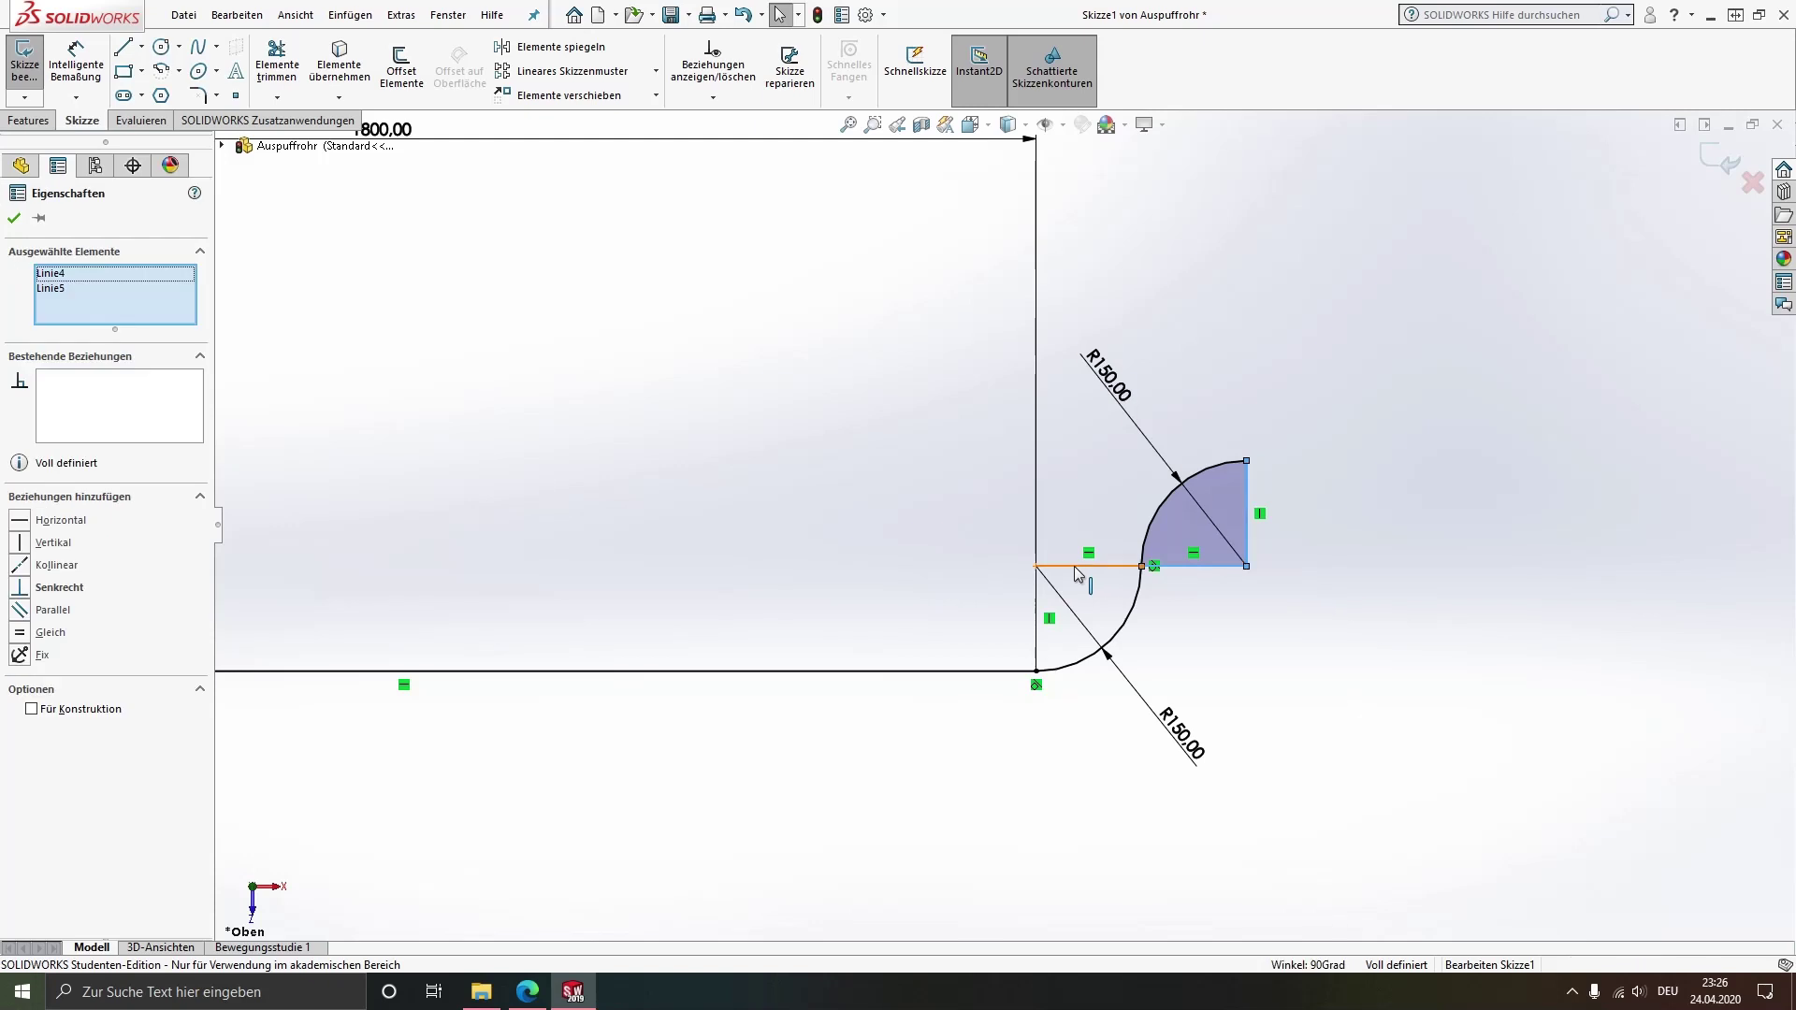
pyautogui.keyDown('ctrl'); pyautogui.click(1035, 605); pyautogui.keyUp('ctrl')
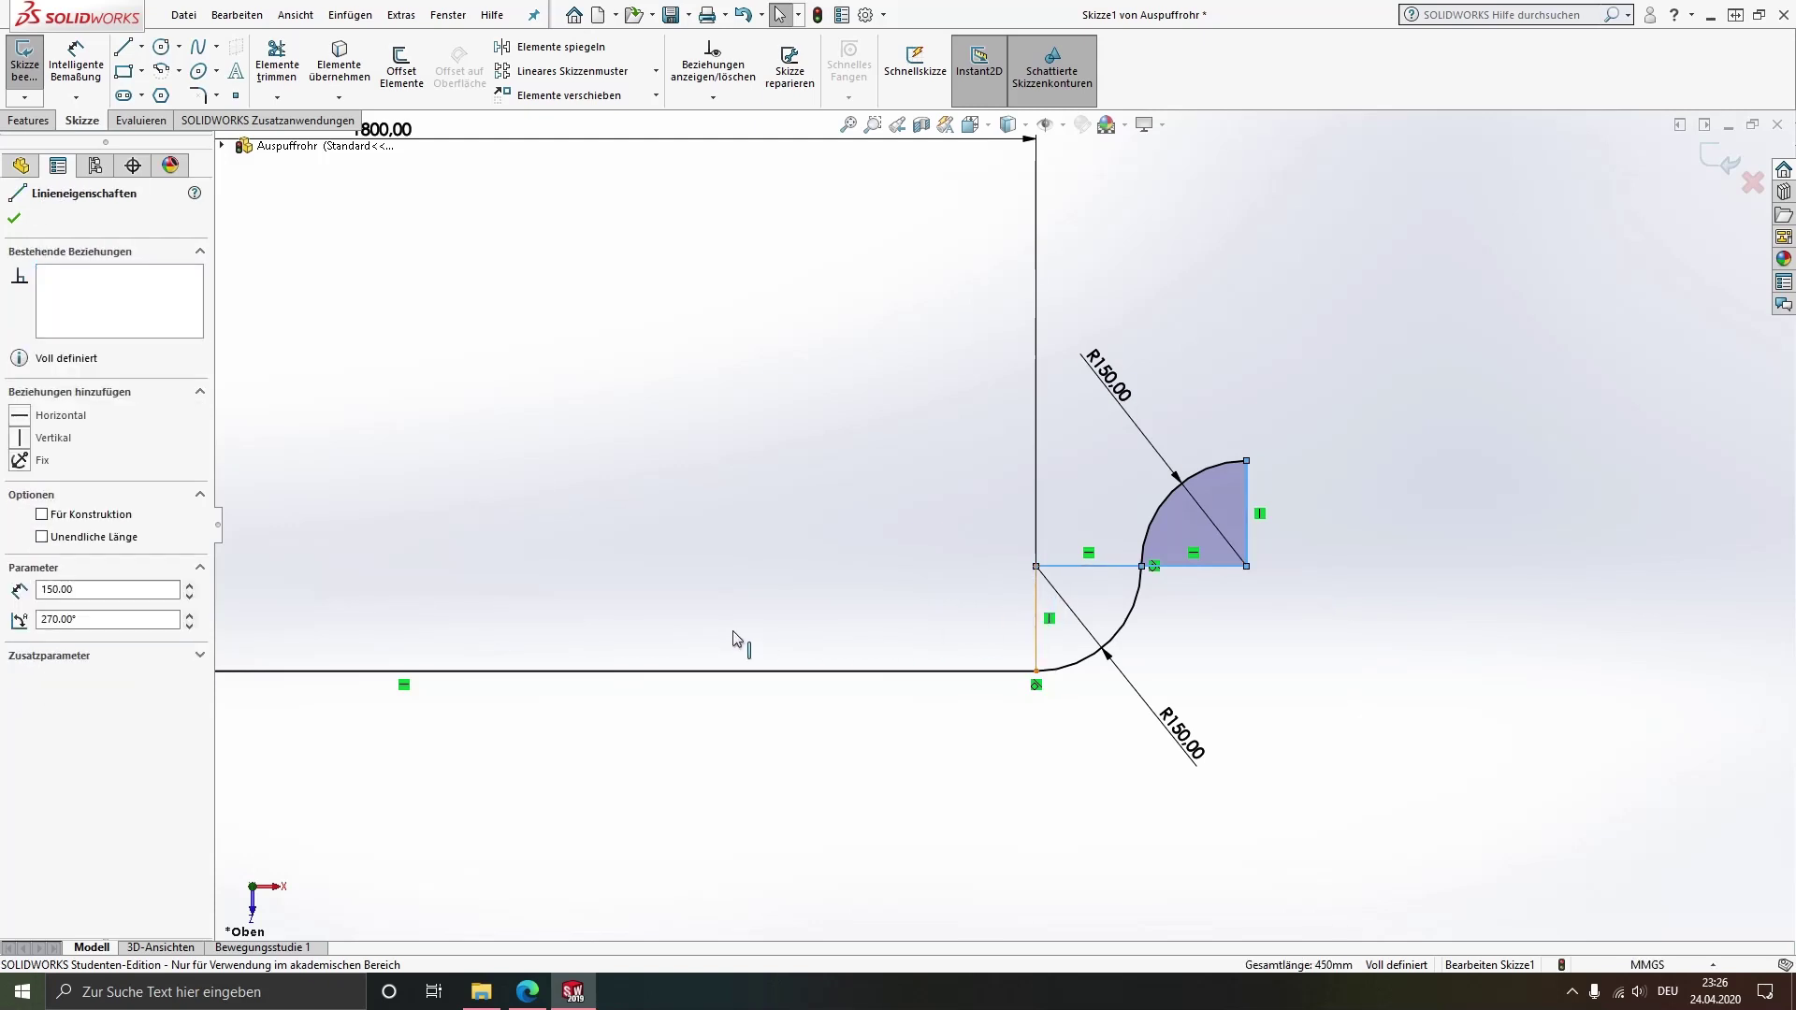
pyautogui.click(32, 692)
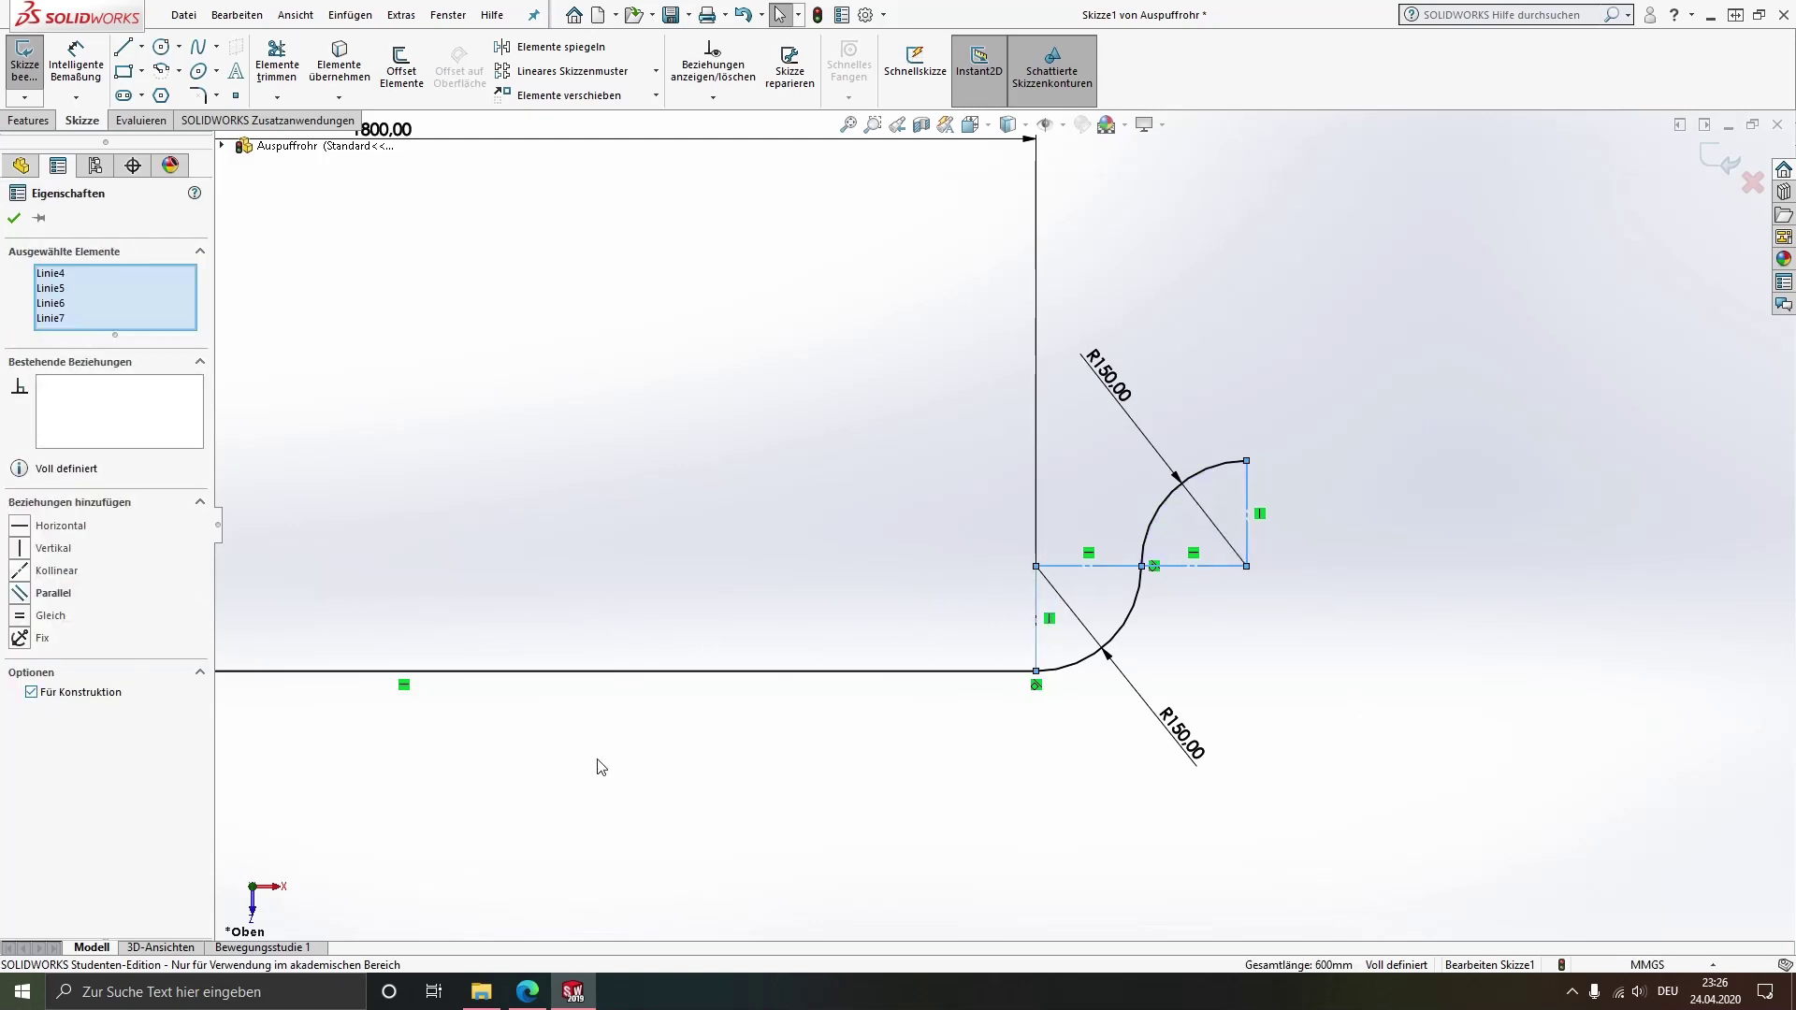
pyautogui.click(880, 807)
pyautogui.scroll(3, 825, 605)
pyautogui.scroll(2, 825, 604)
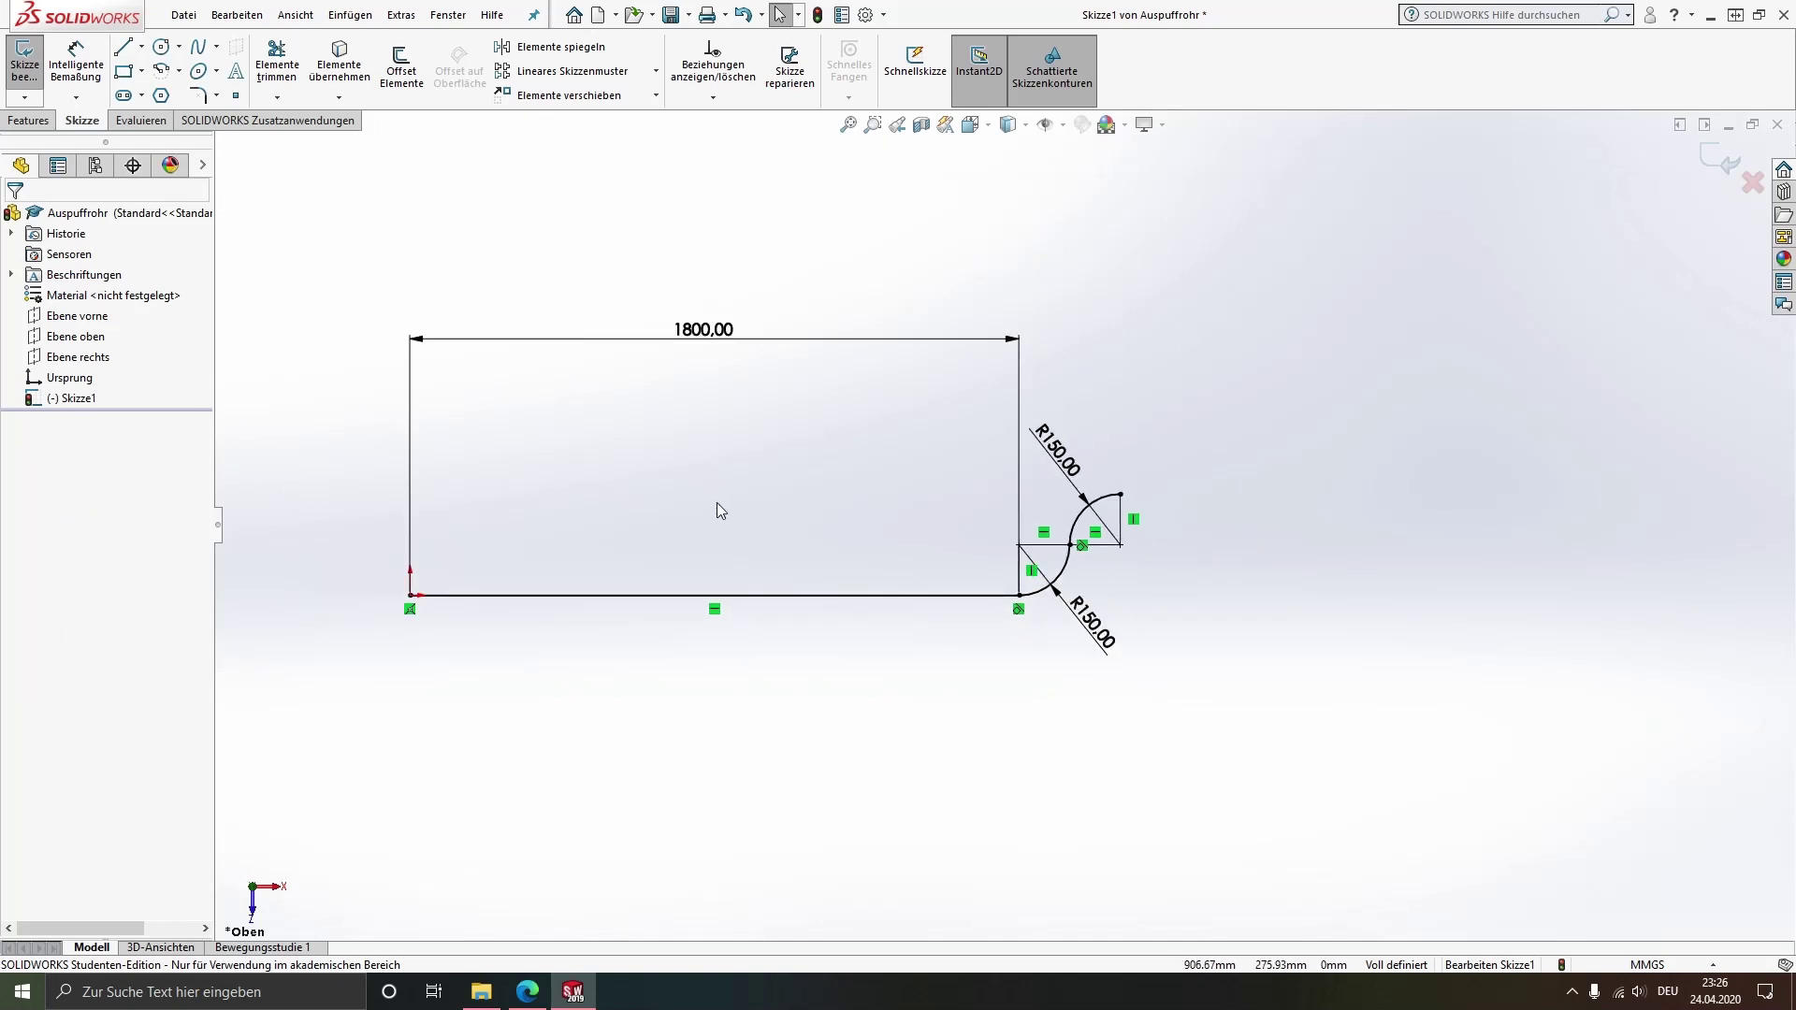
pyautogui.keyDown('ctrl'); pyautogui.moveTo(717, 502); pyautogui.dragTo(808, 568, button='middle'); pyautogui.keyUp('ctrl')
pyautogui.scroll(-2, 839, 600)
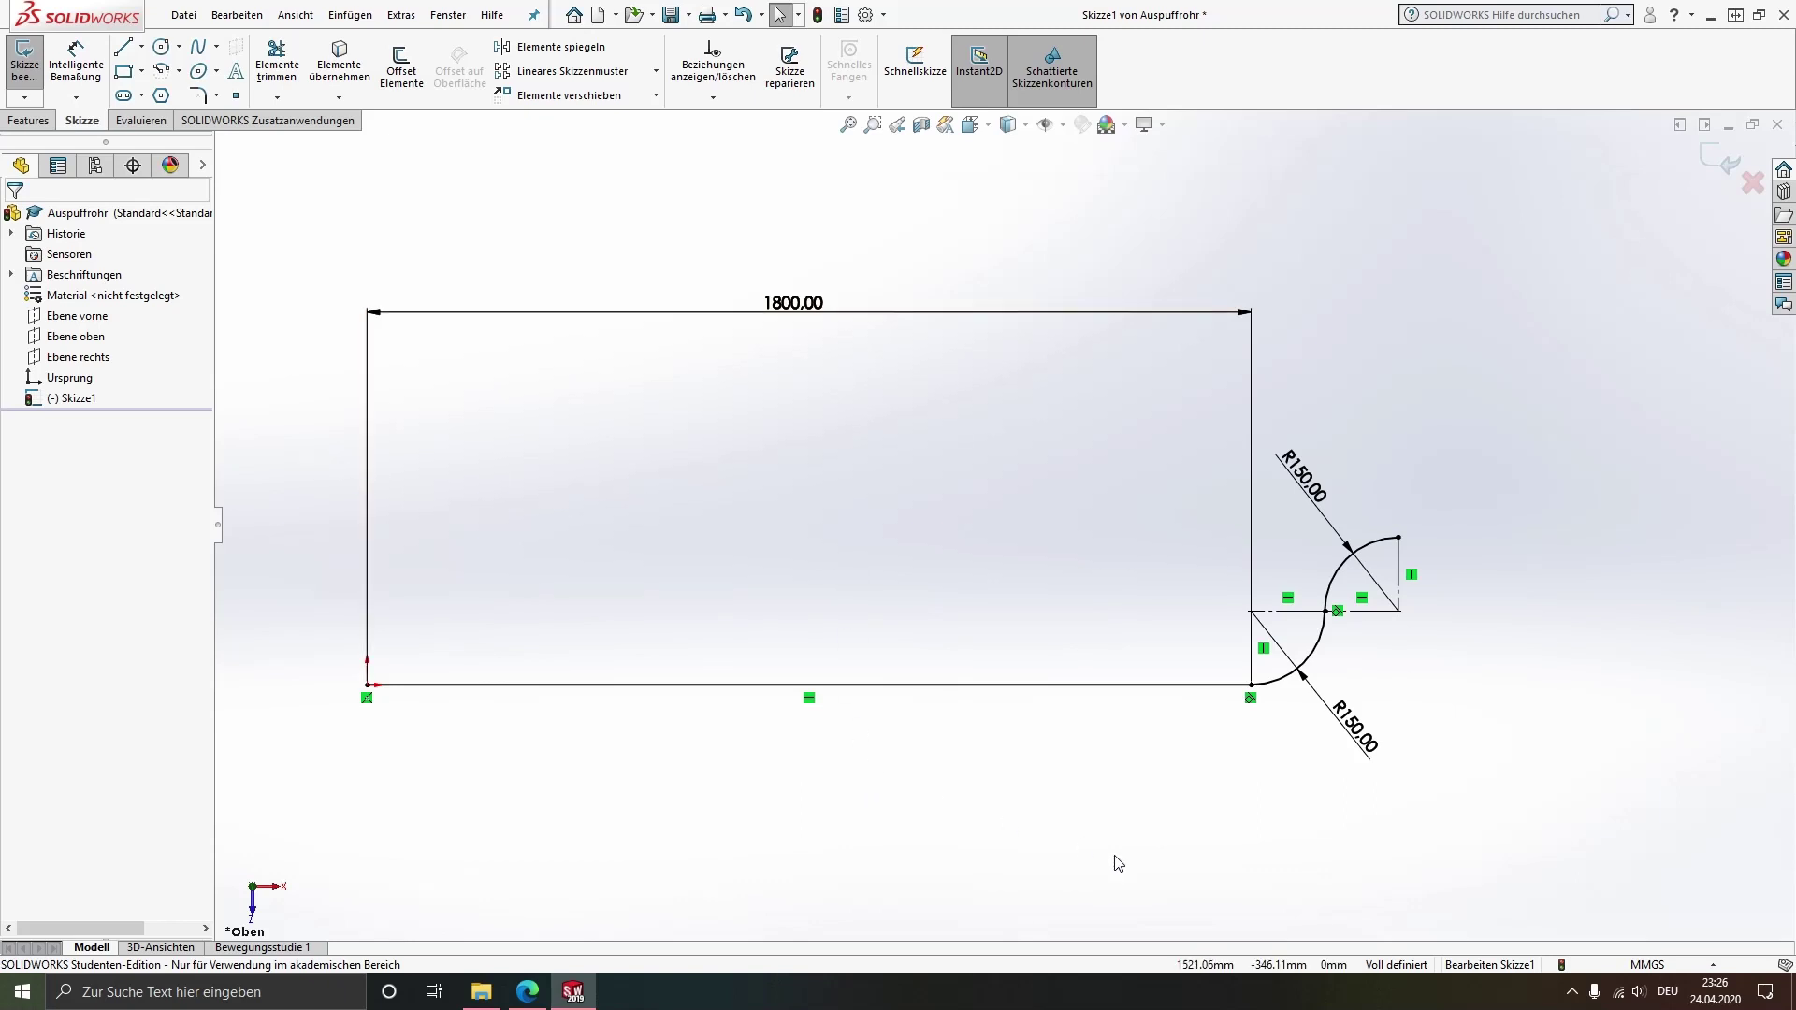
# Start a boss/base sweep with a circular profile along Skizze1
pyautogui.click(30, 122)
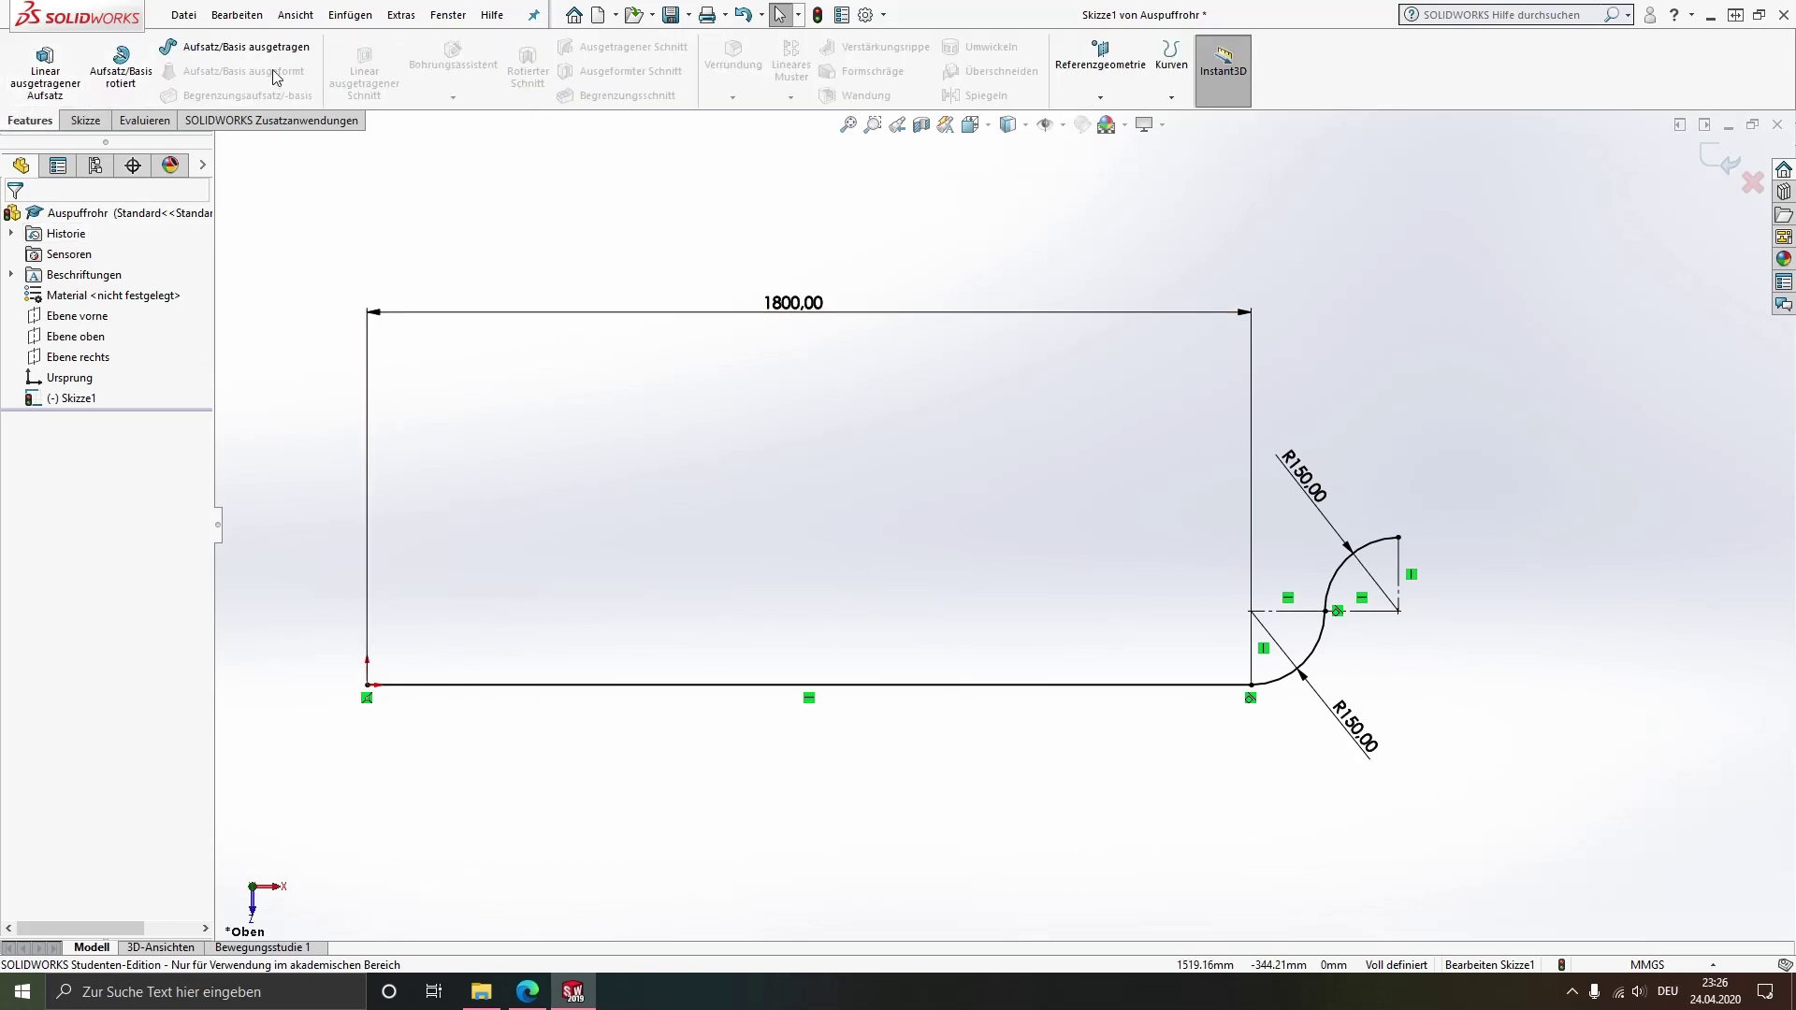
pyautogui.click(253, 48)
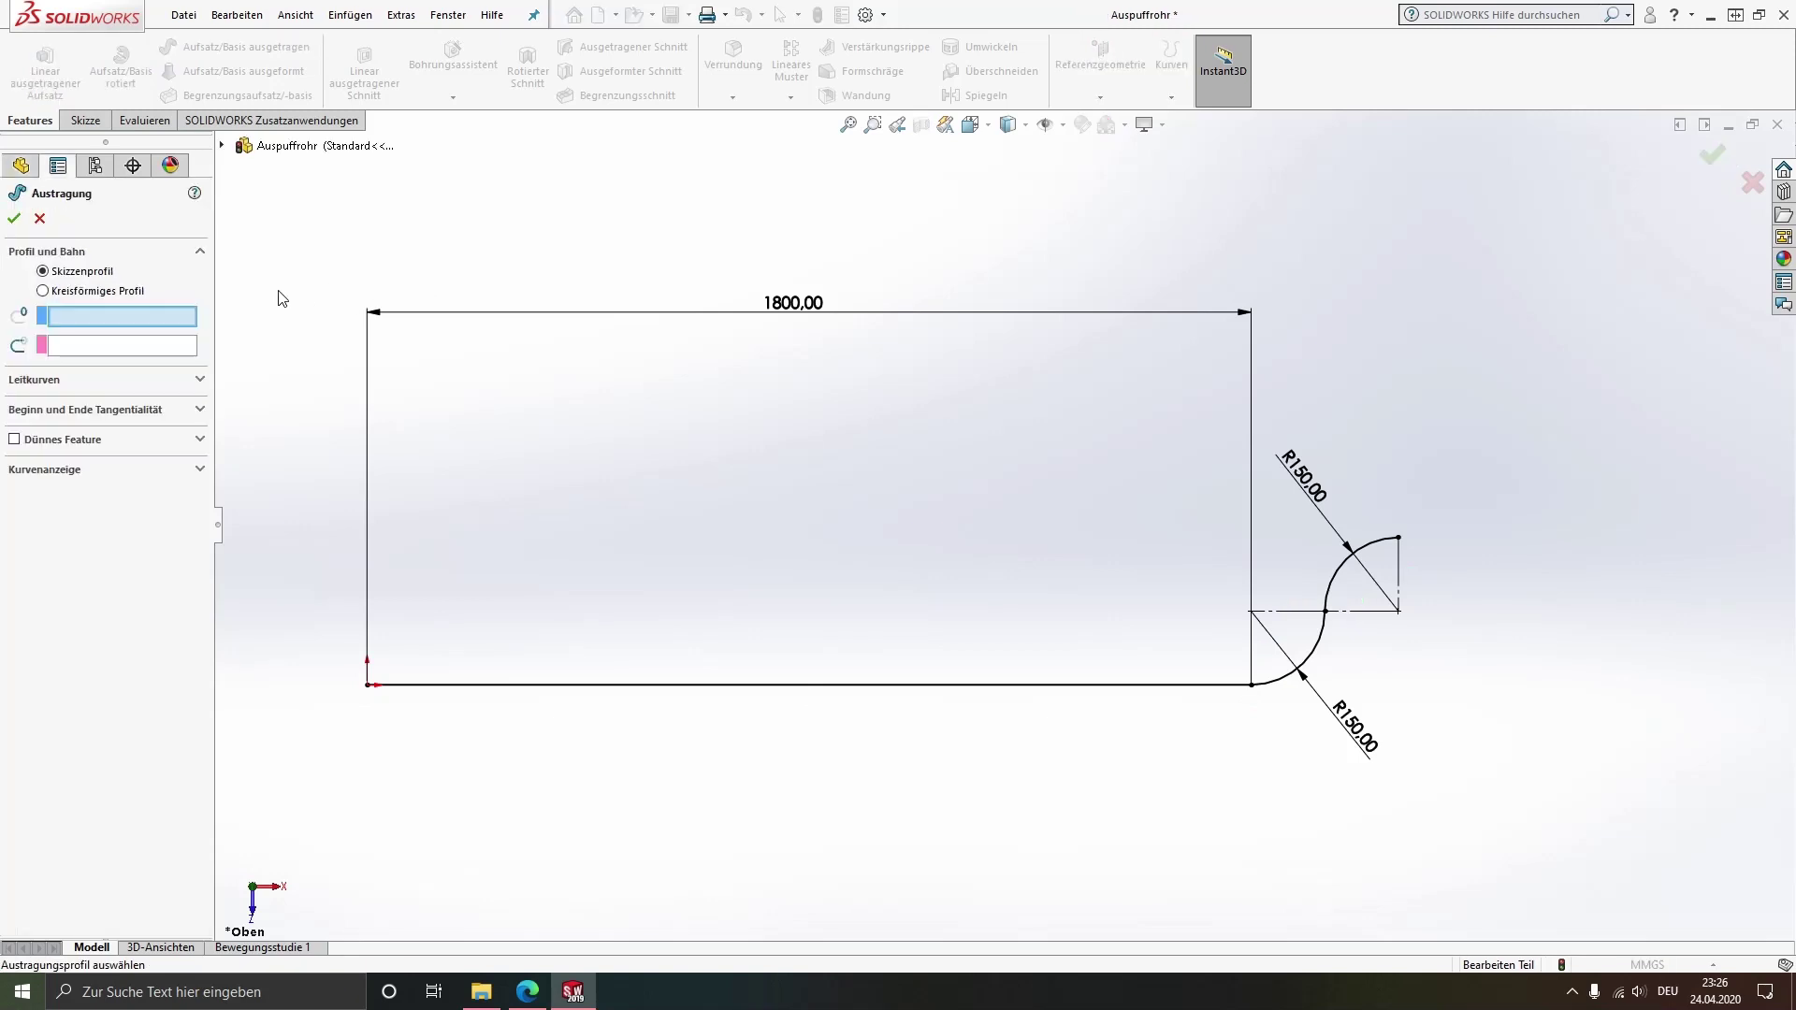
pyautogui.click(90, 292)
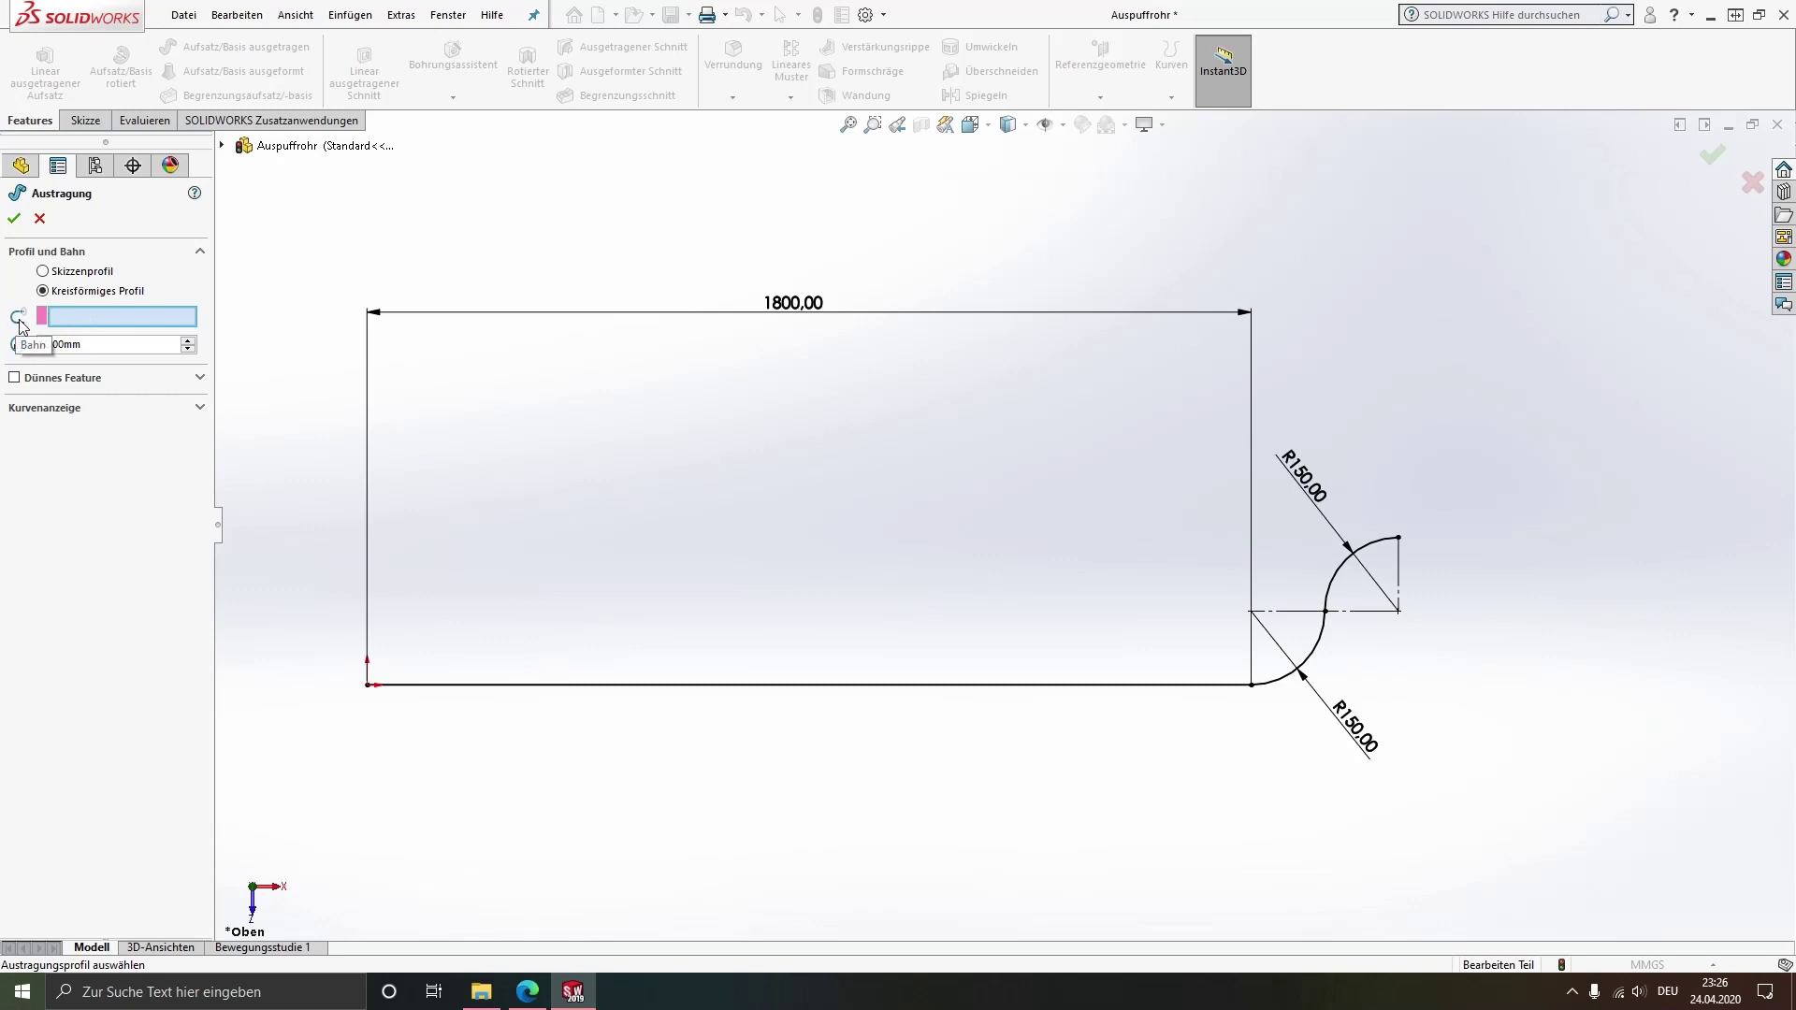
pyautogui.click(474, 688)
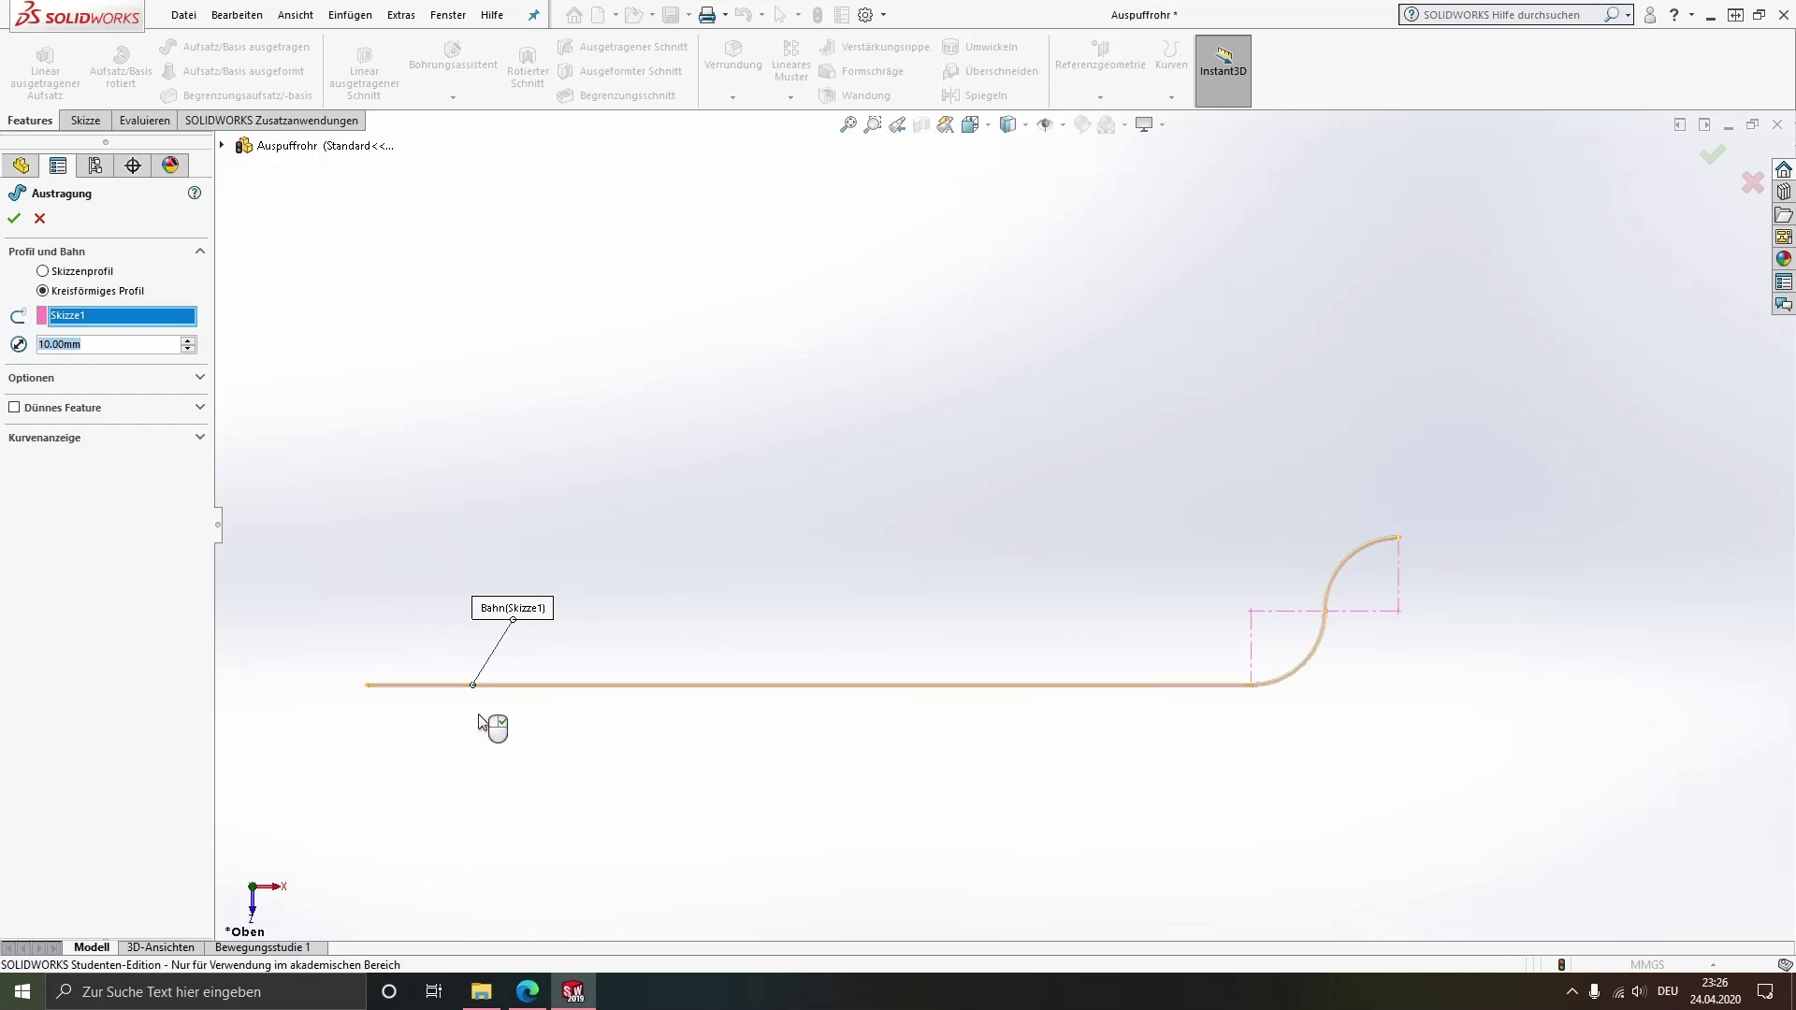
# Set the sweep's circular profile diameter to 50 mm
pyautogui.scroll(-3, 510, 715)
pyautogui.scroll(-2, 551, 655)
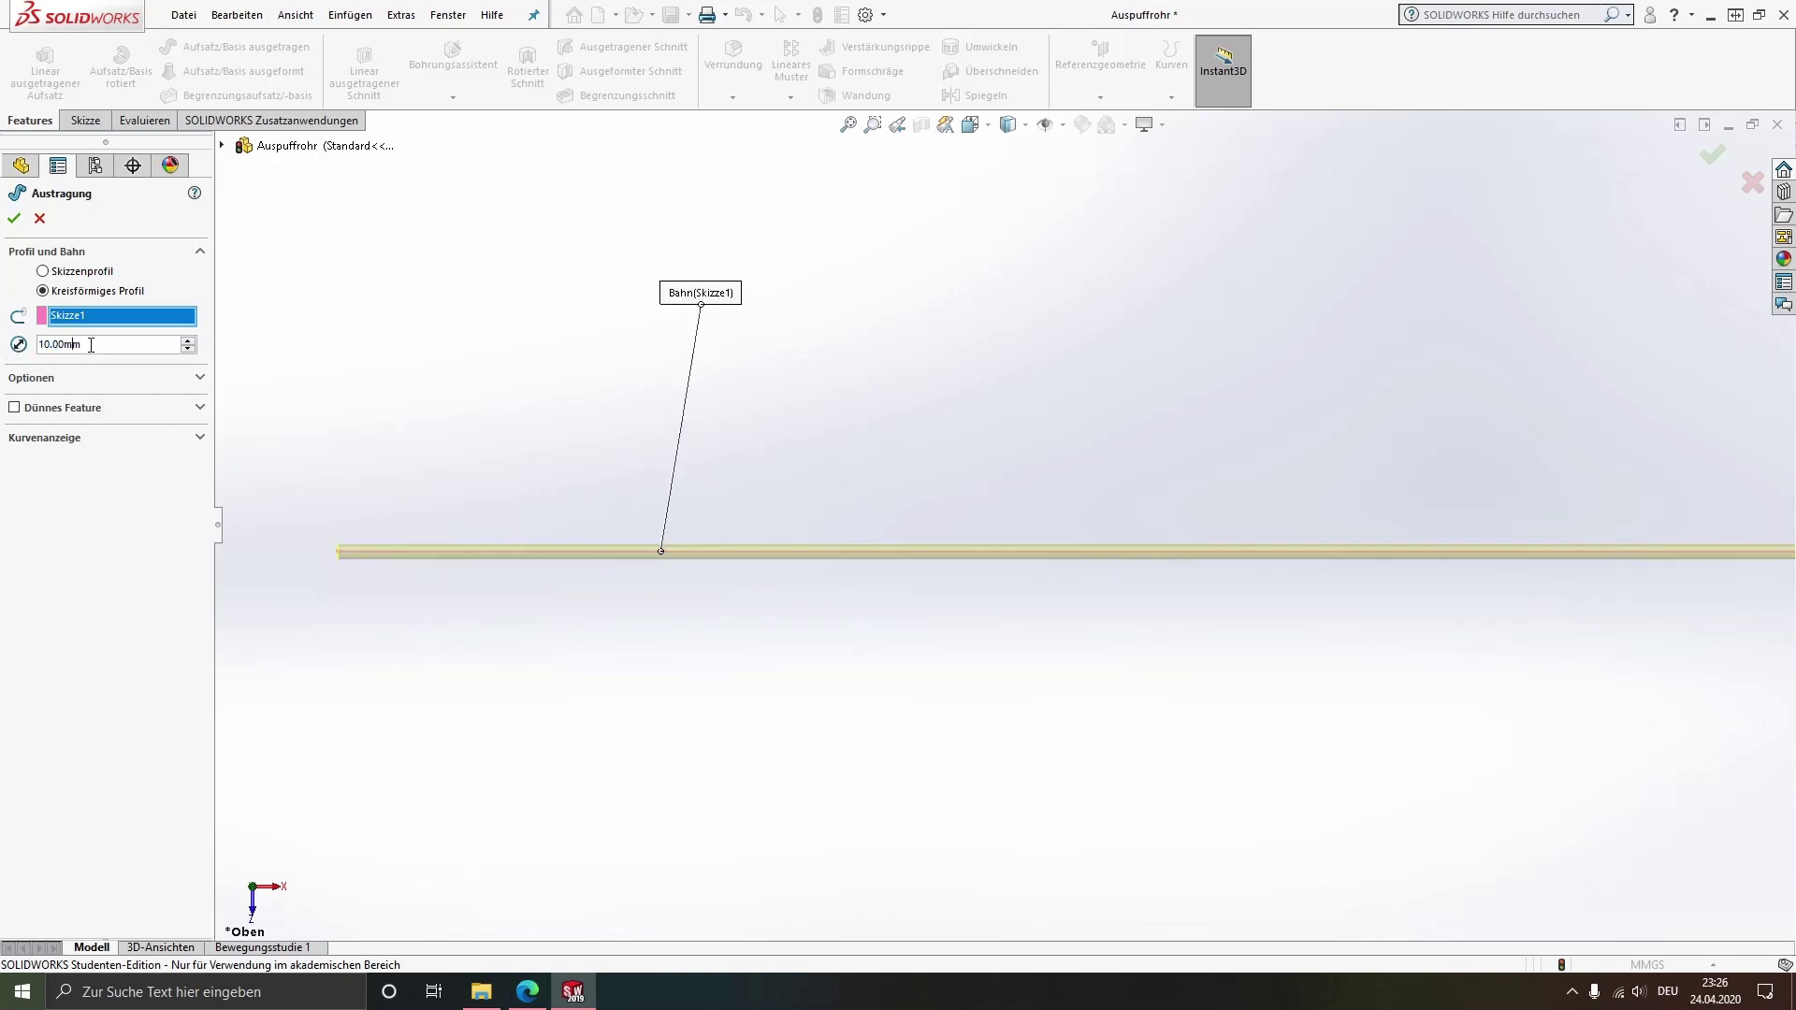
pyautogui.write('50')
pyautogui.press('Return')
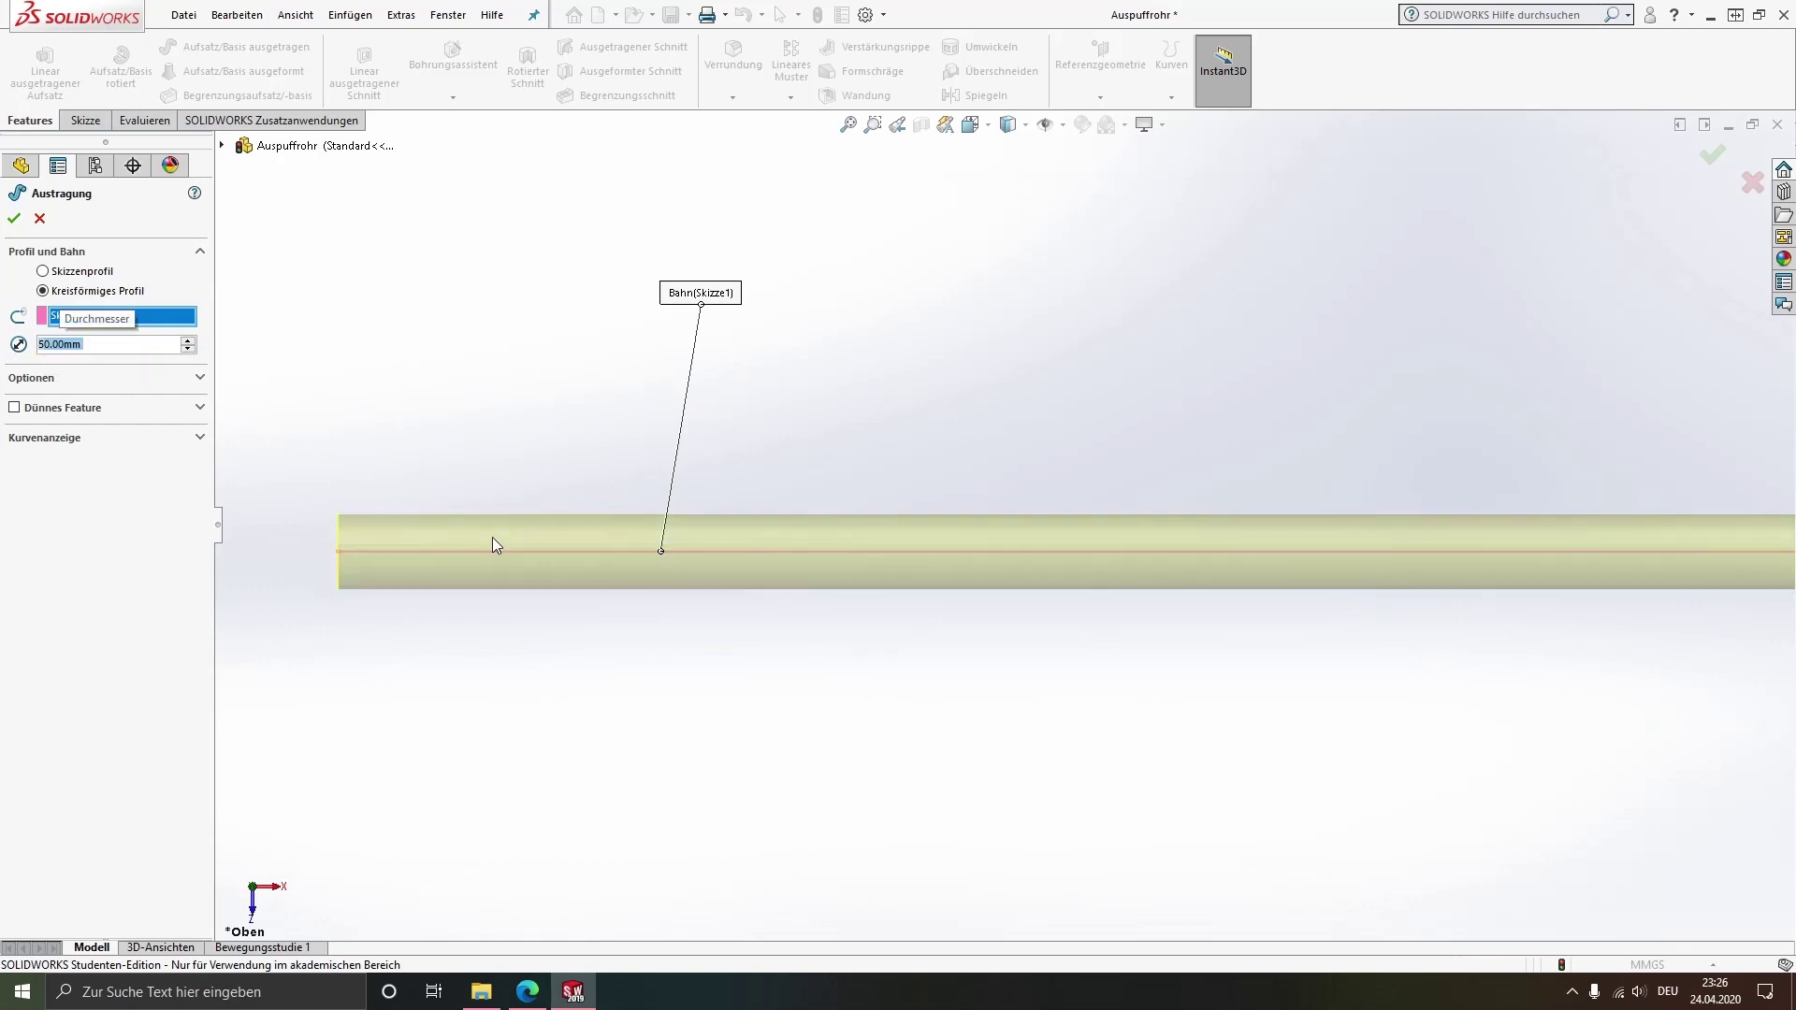
pyautogui.moveTo(498, 548); pyautogui.dragTo(552, 535, button='middle')
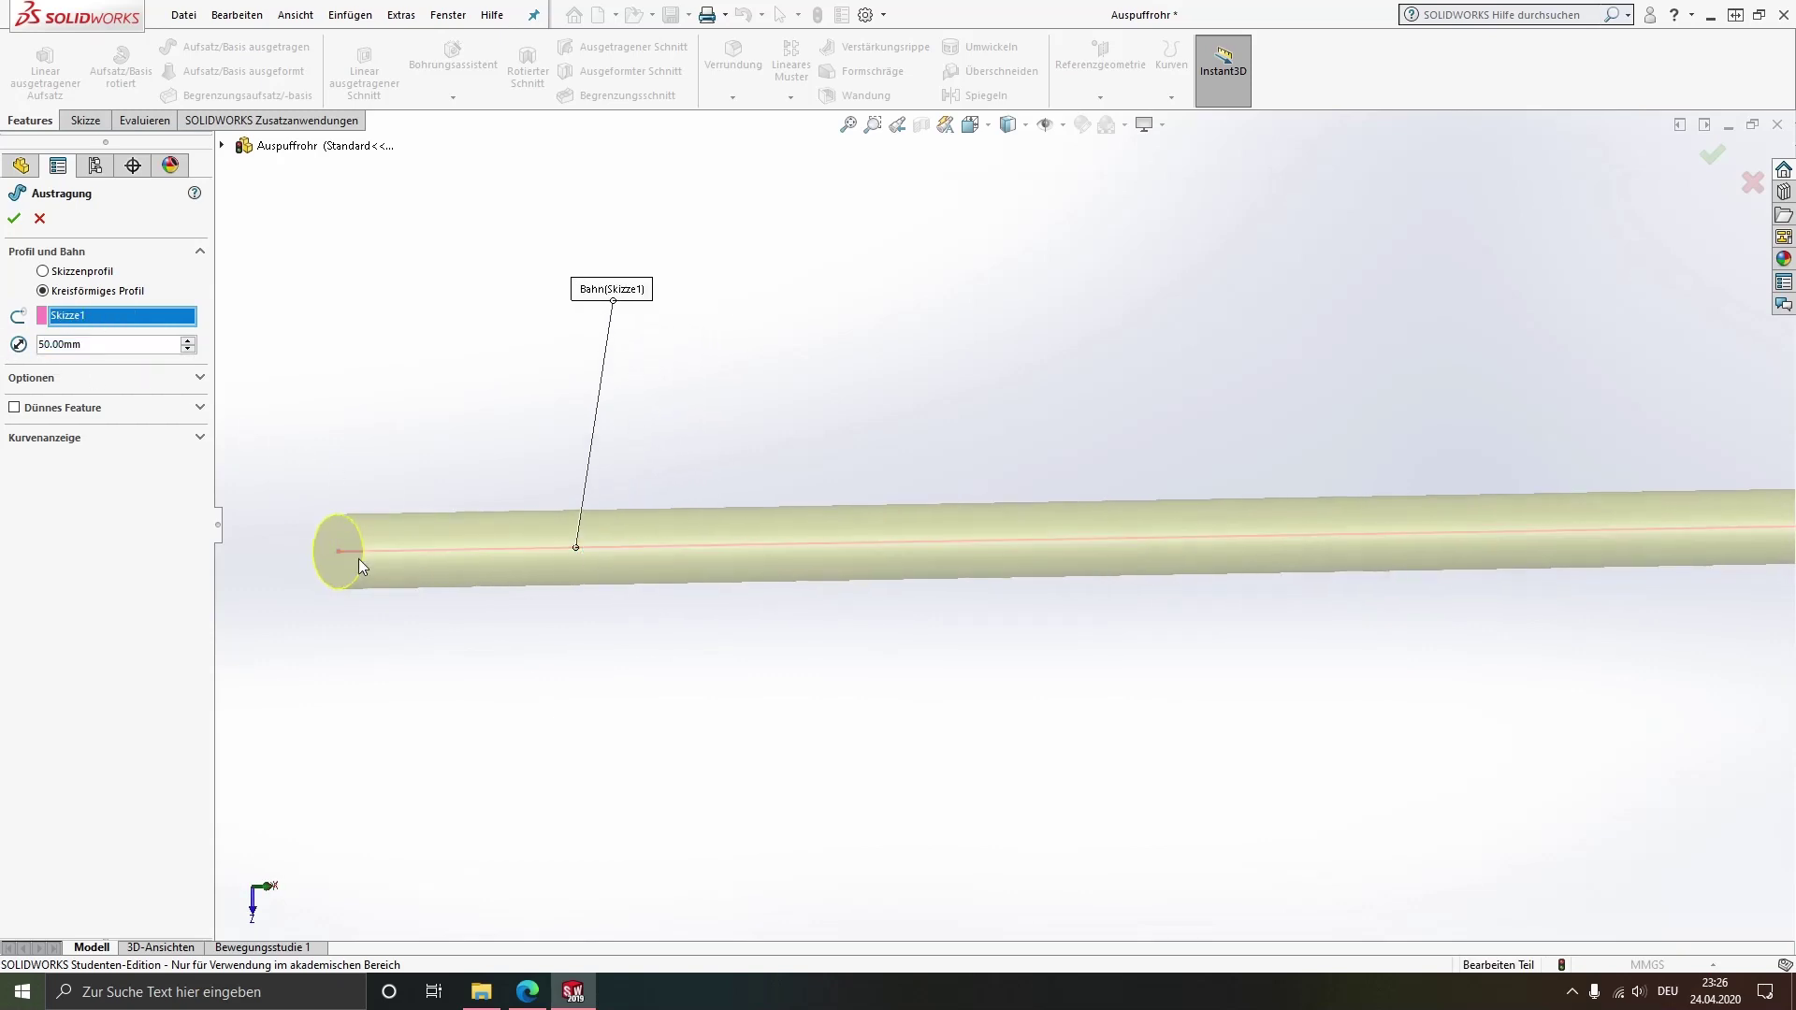
pyautogui.scroll(-2, 432, 536)
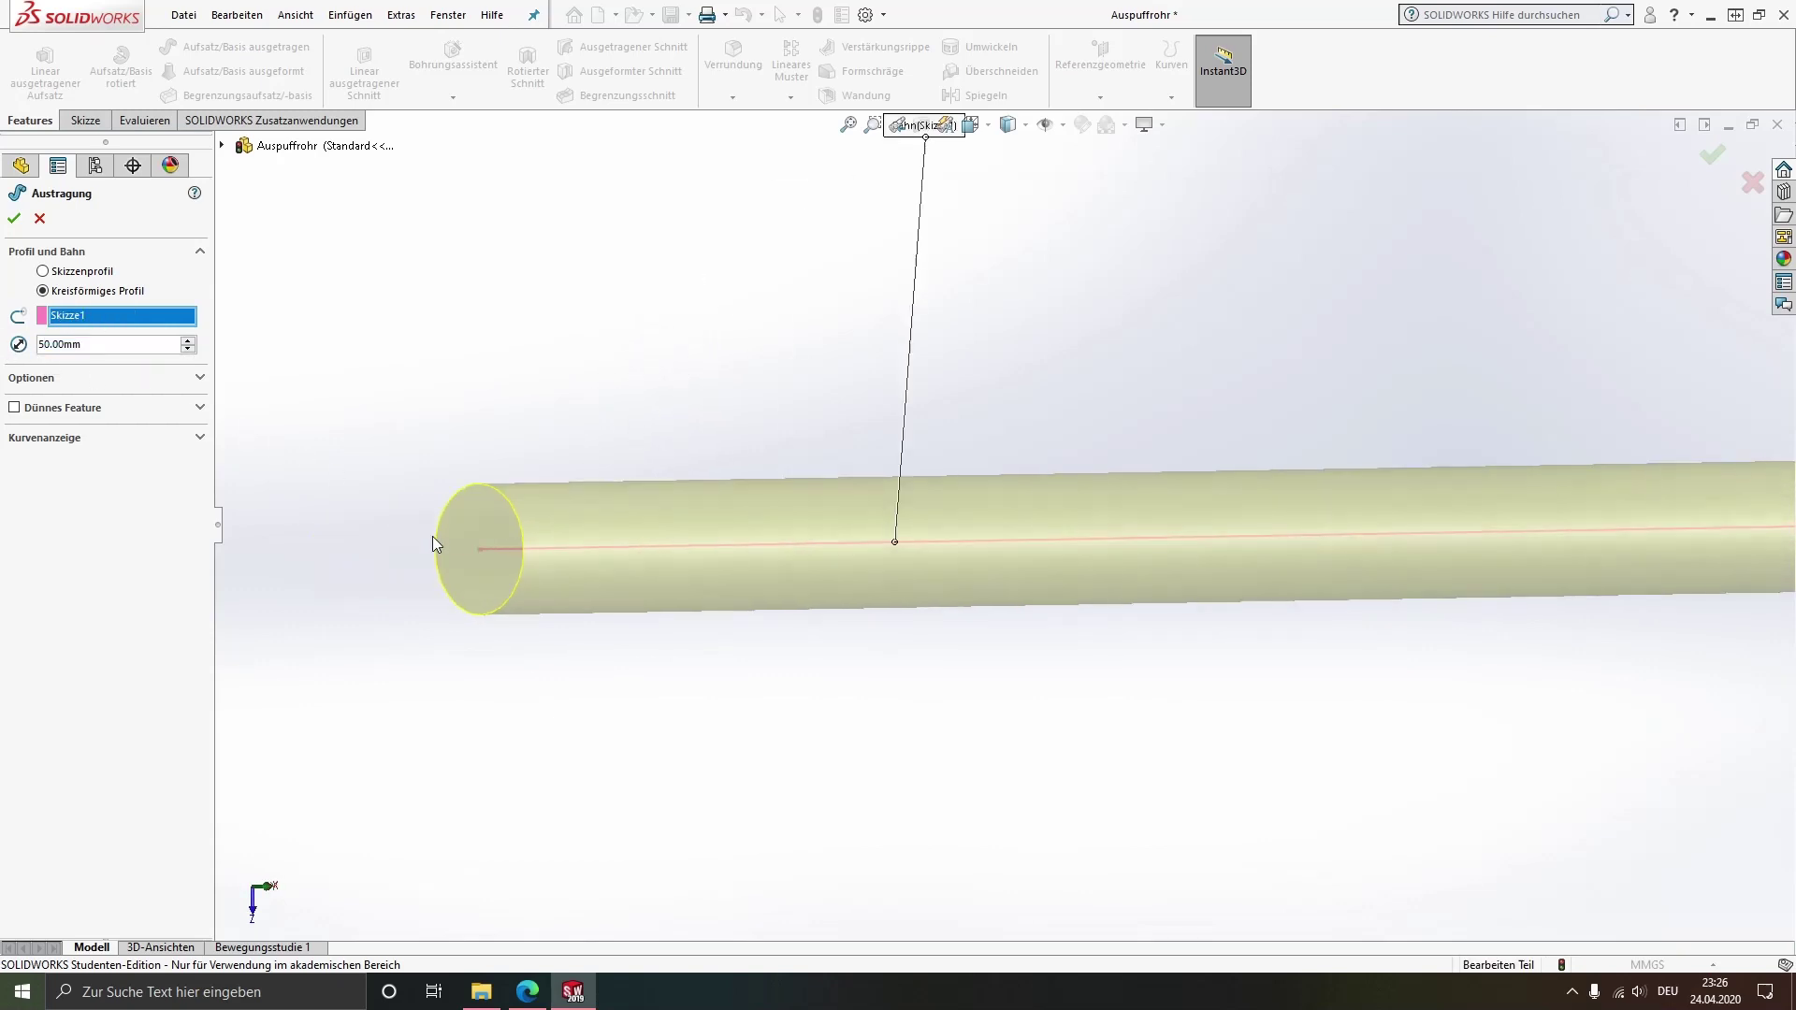
# Make the sweep a thin feature with a 1.00 mm one-direction wall and confirm it
pyautogui.click(15, 408)
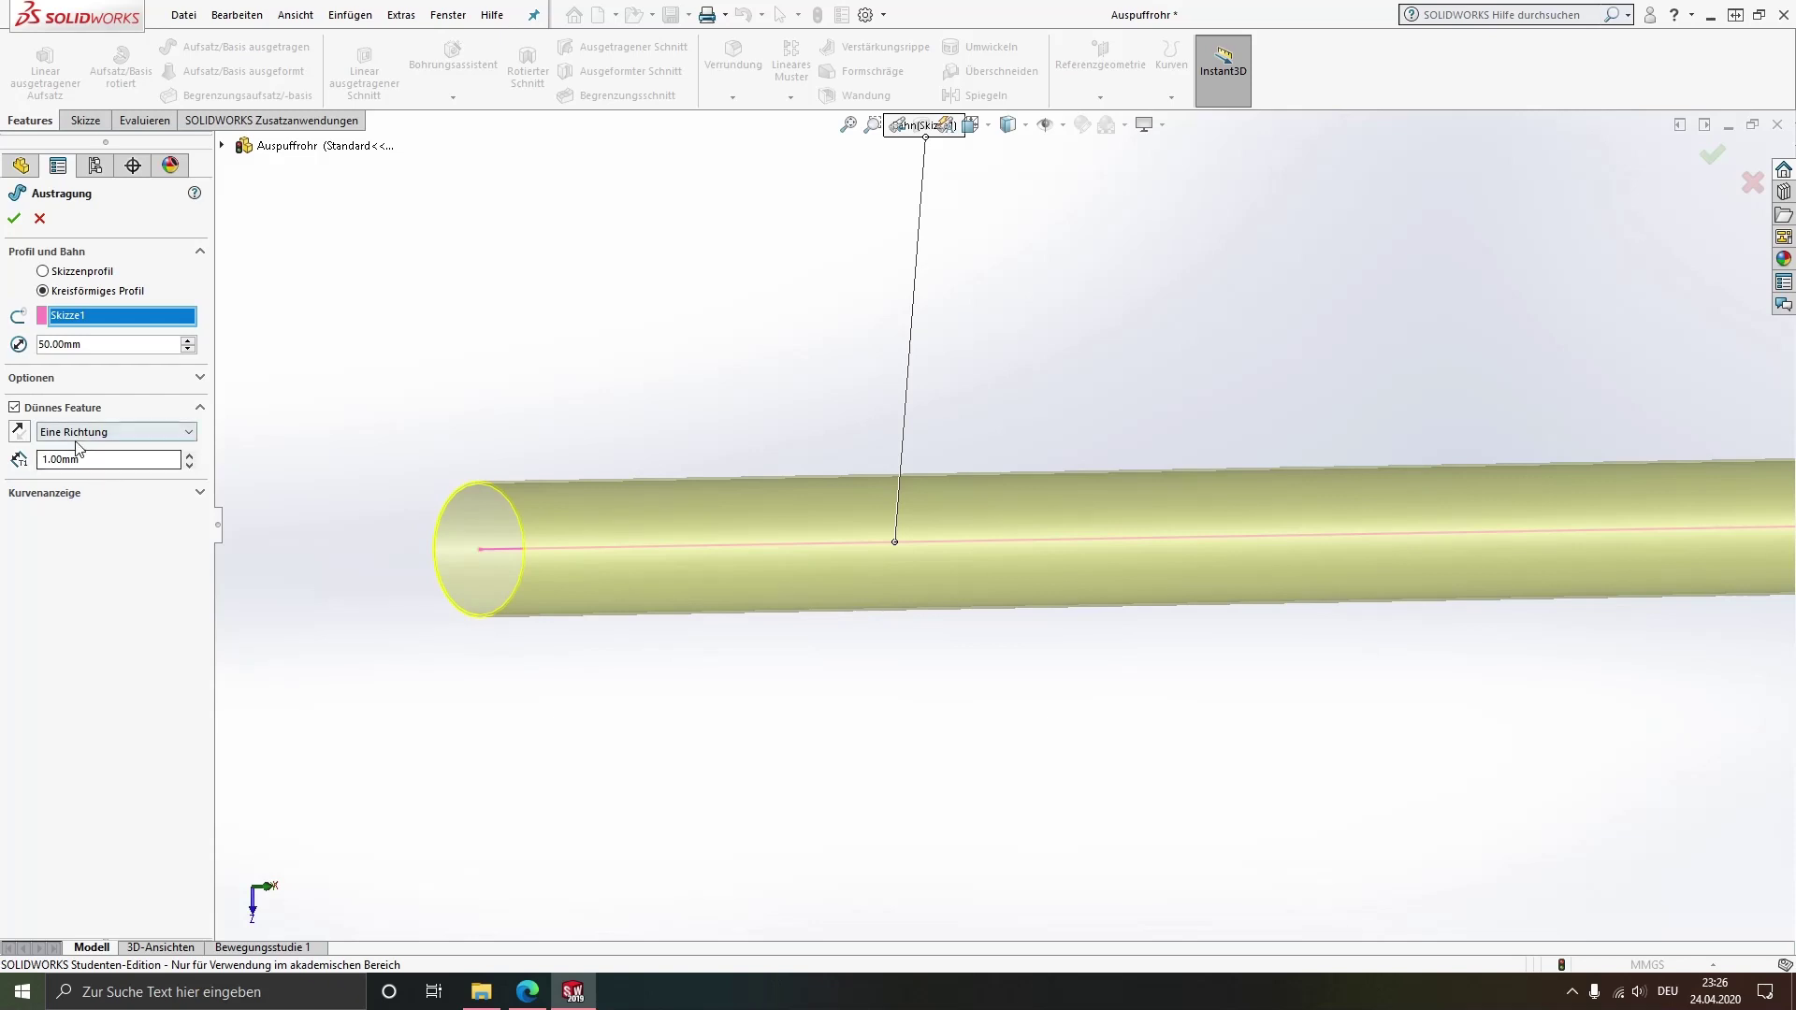
pyautogui.scroll(-2, 532, 556)
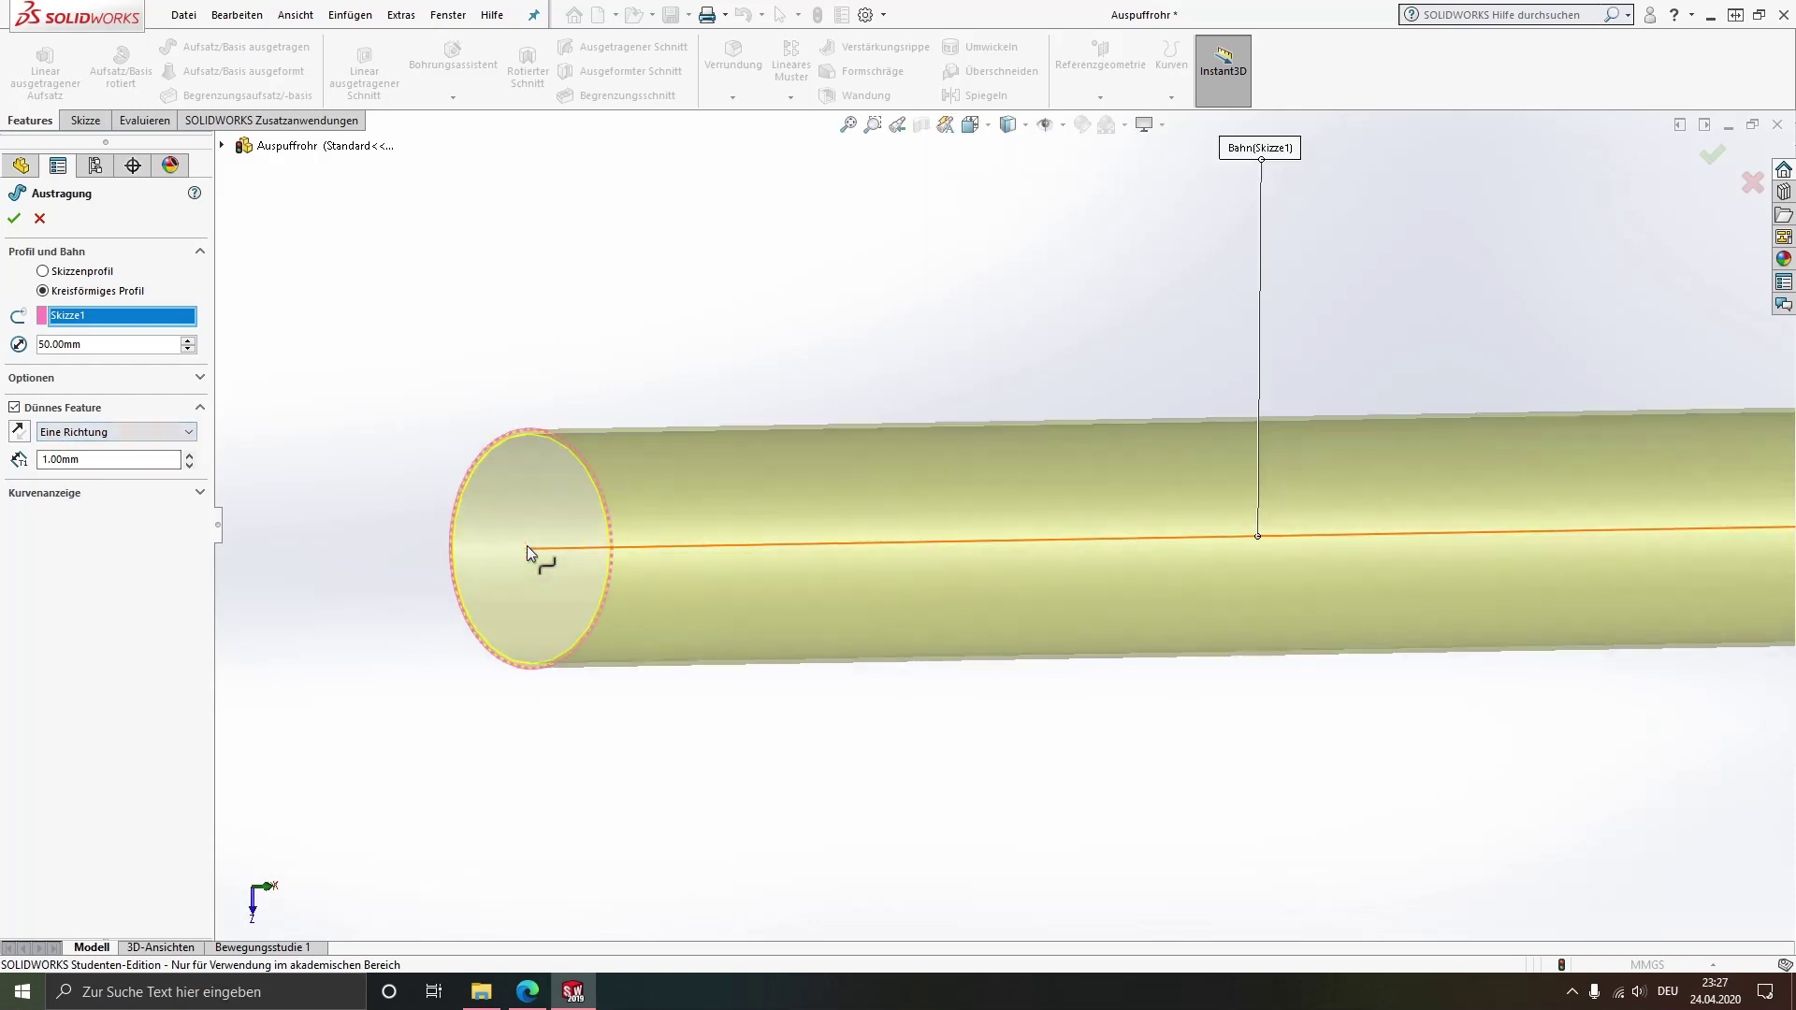
pyautogui.click(19, 436)
pyautogui.click(19, 436)
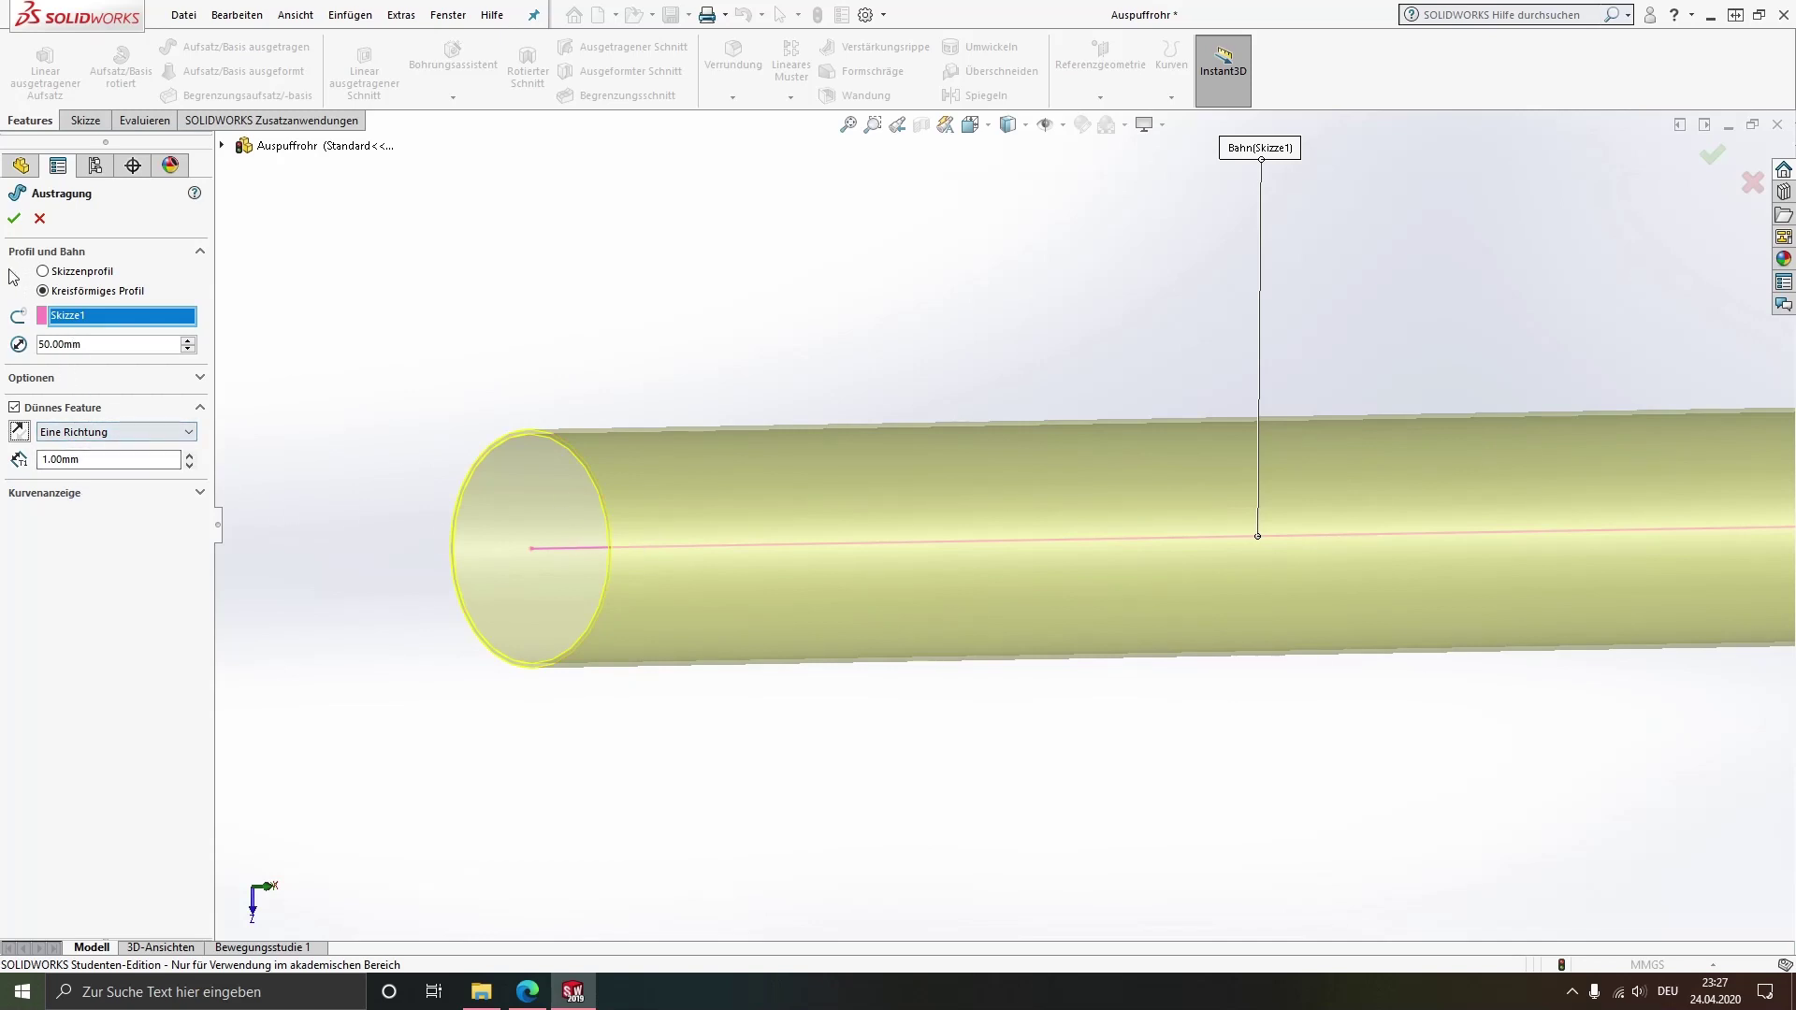
pyautogui.click(14, 219)
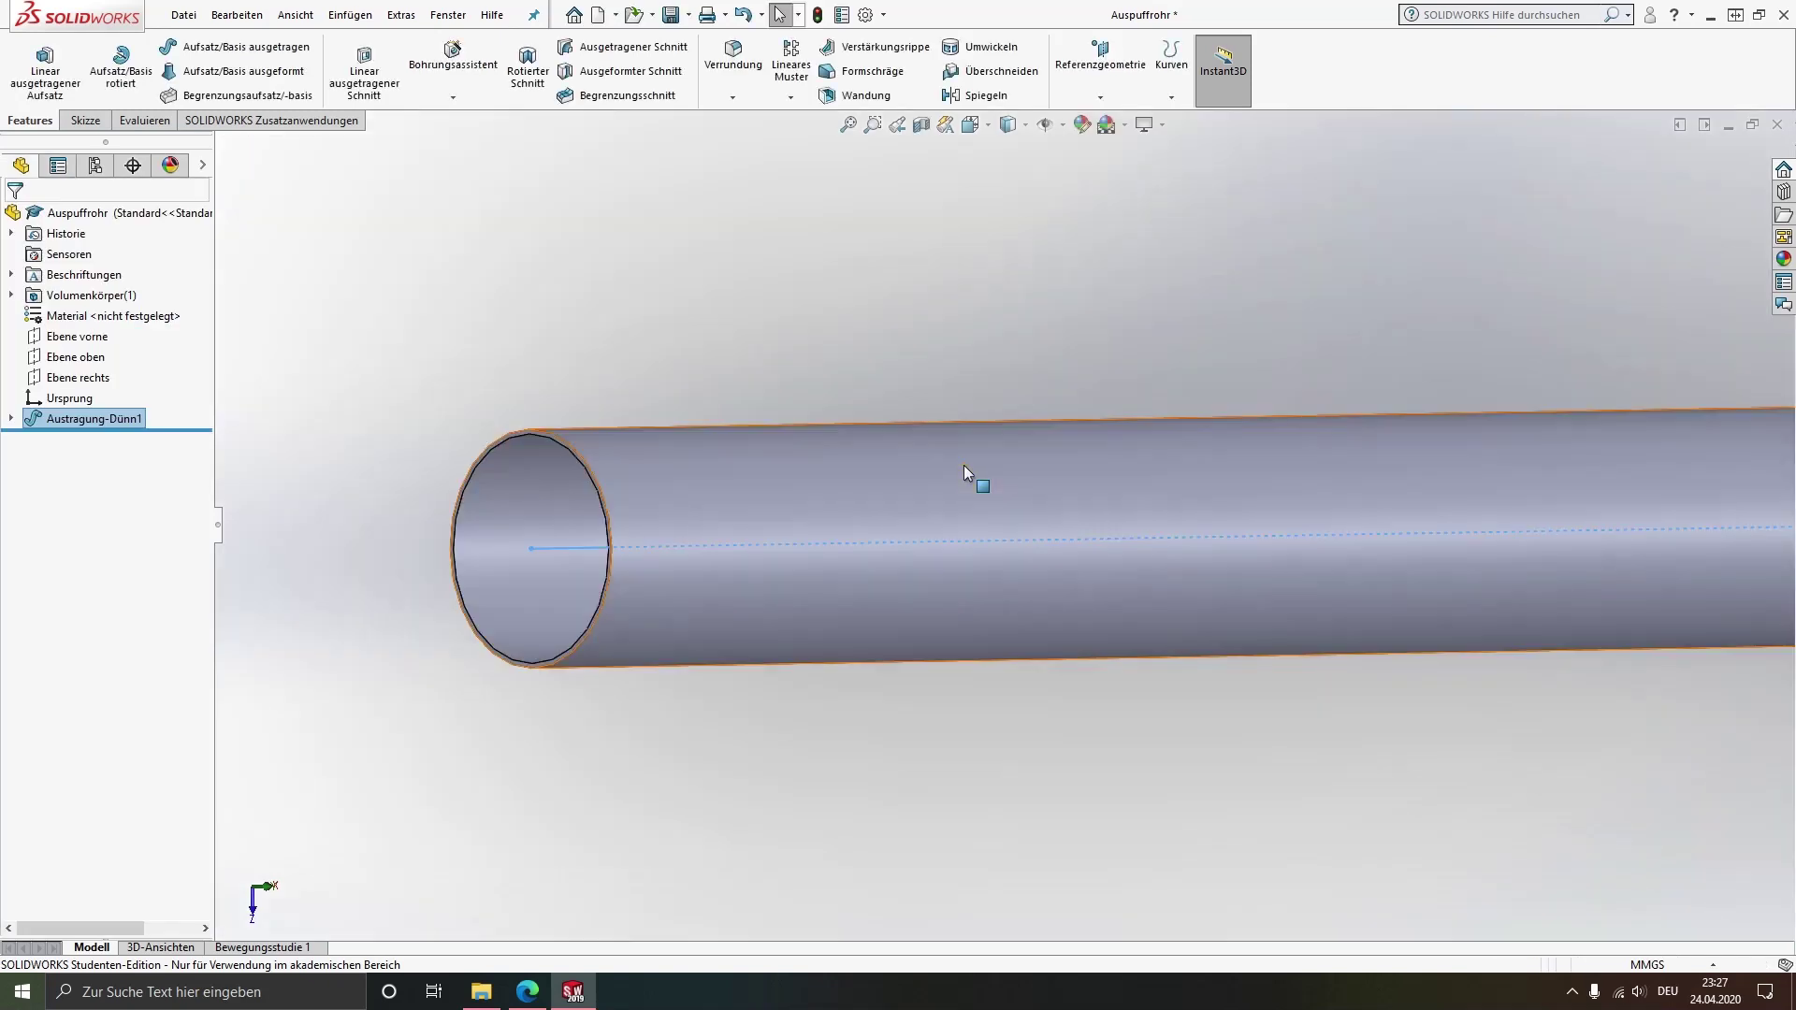
# View Ebene rechts Normal To and zoom in on the tube's open end
pyautogui.scroll(2, 964, 464)
pyautogui.scroll(2, 963, 492)
pyautogui.scroll(3, 968, 494)
pyautogui.scroll(-1, 1229, 495)
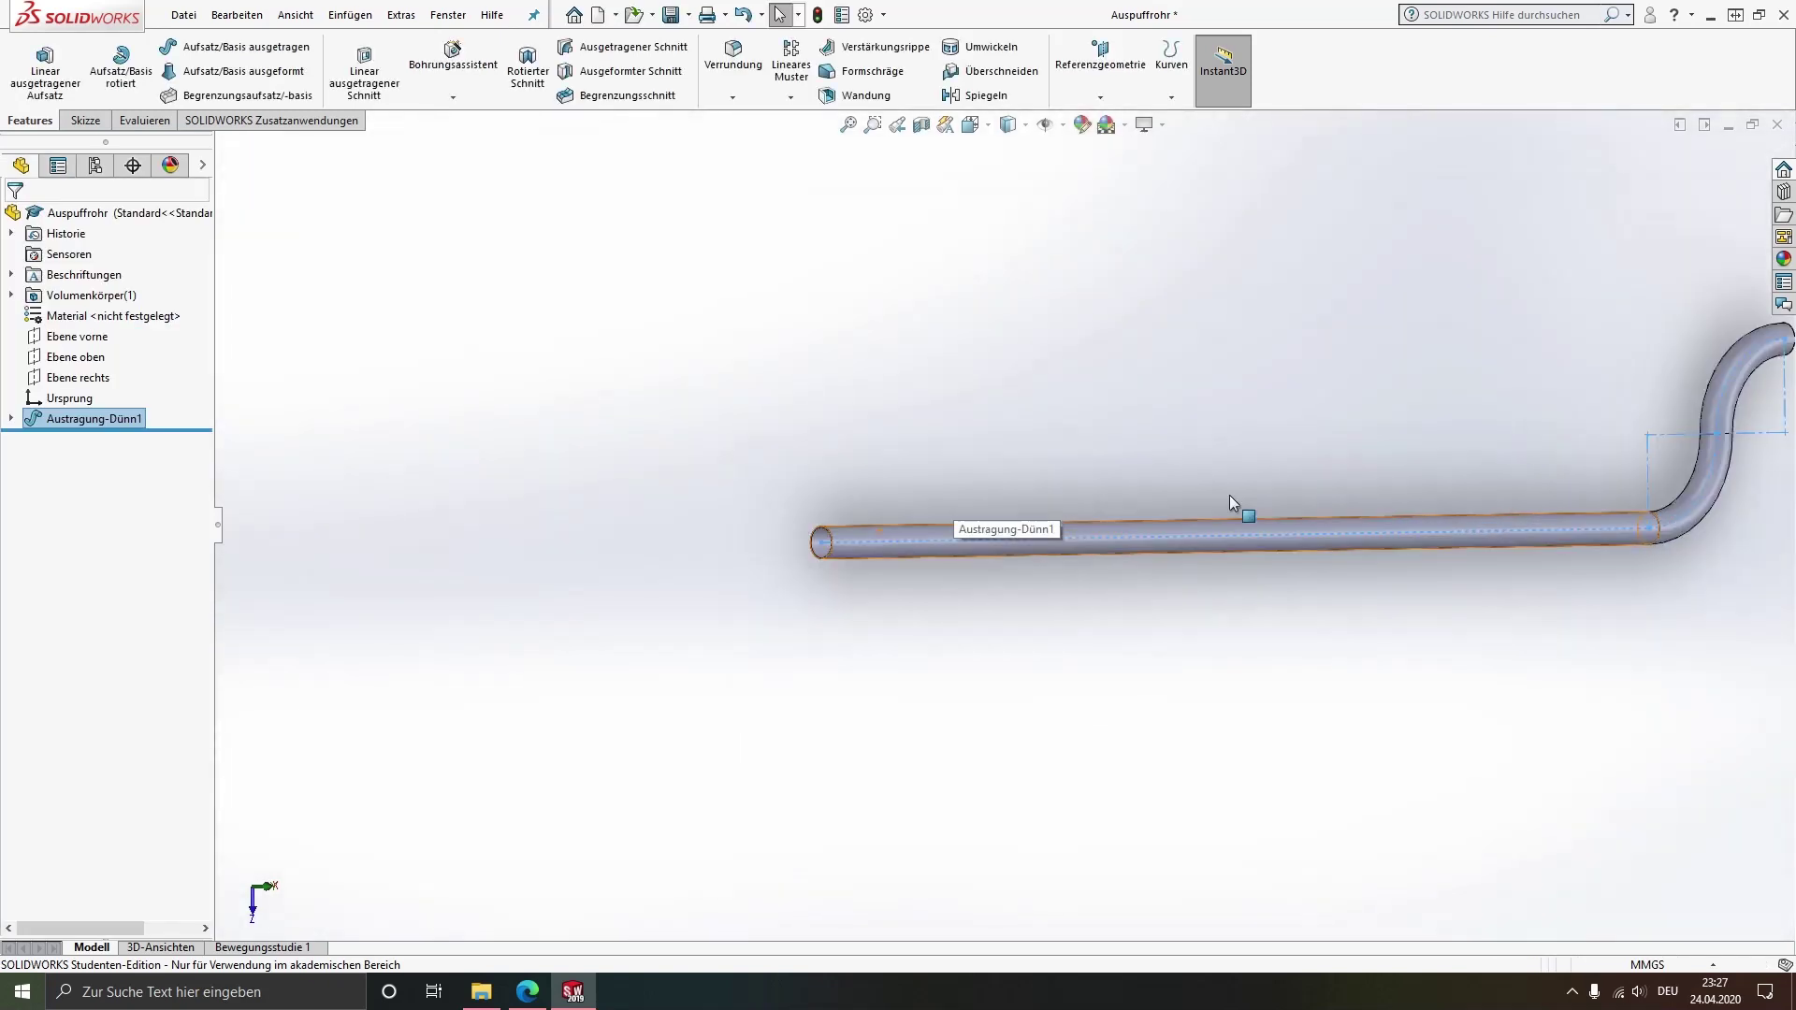
pyautogui.scroll(-3, 823, 540)
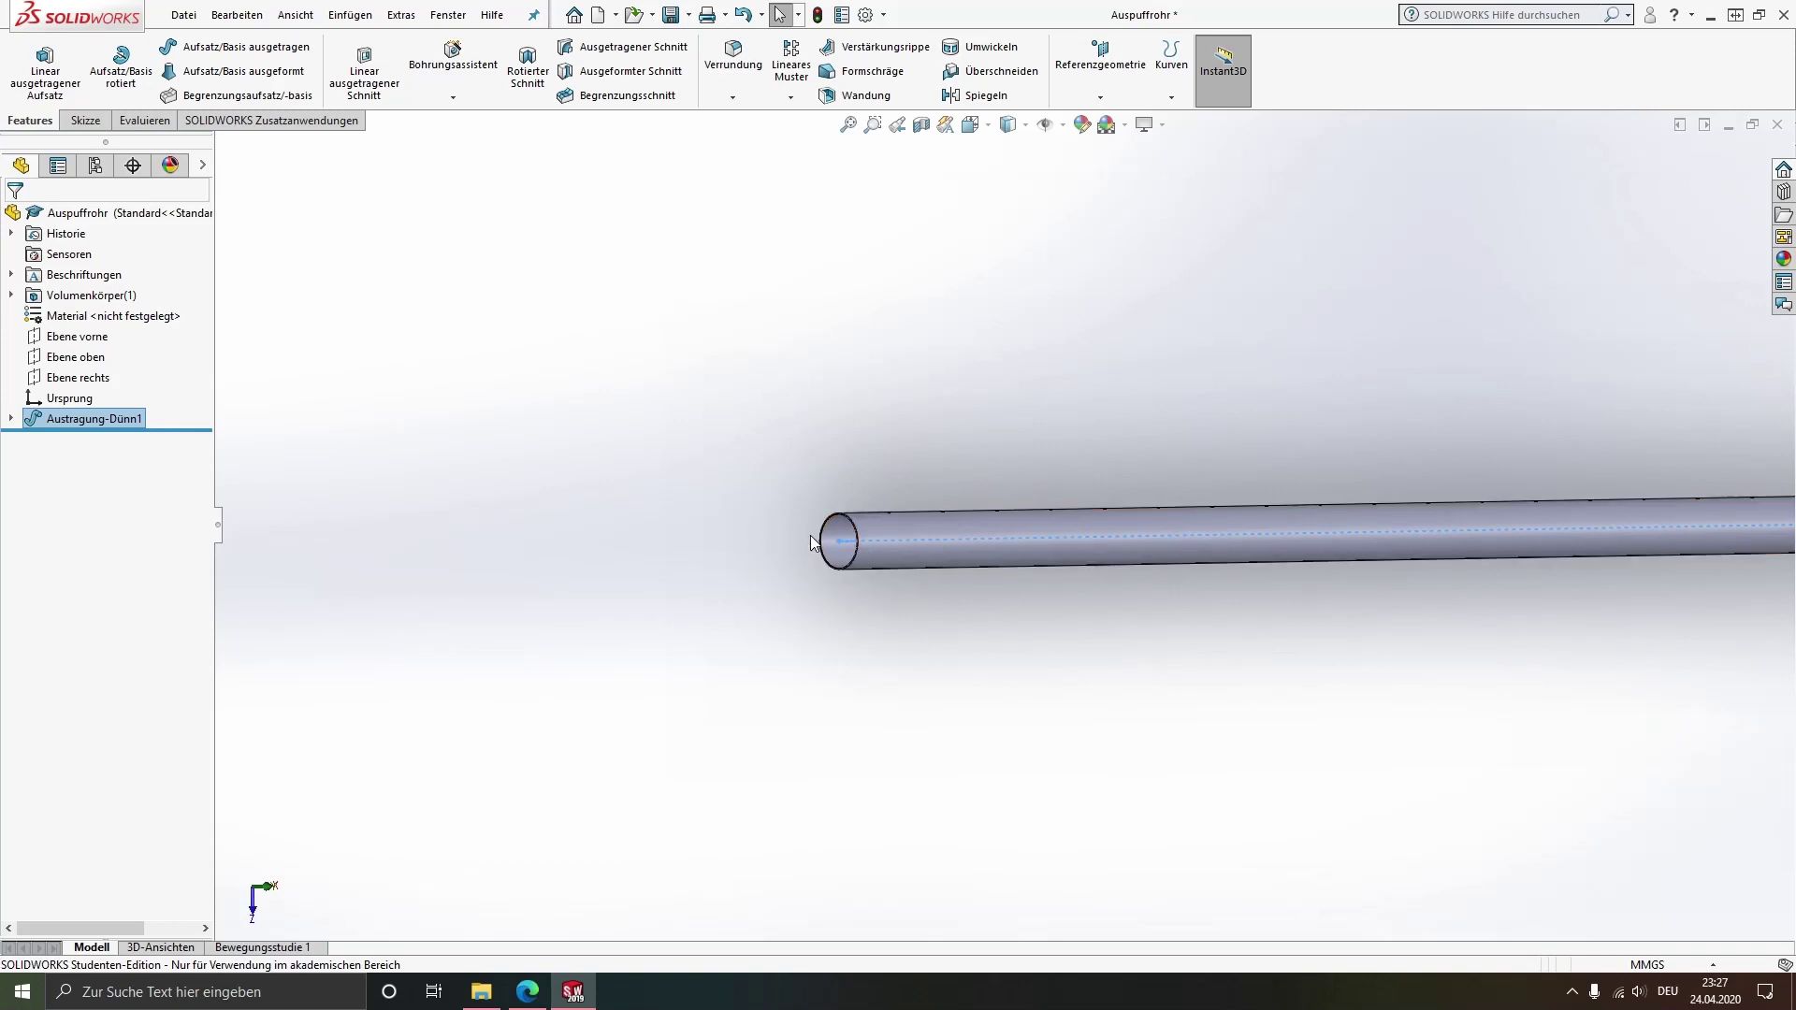
pyautogui.click(86, 379)
pyautogui.hotkey('ctrl', '8')
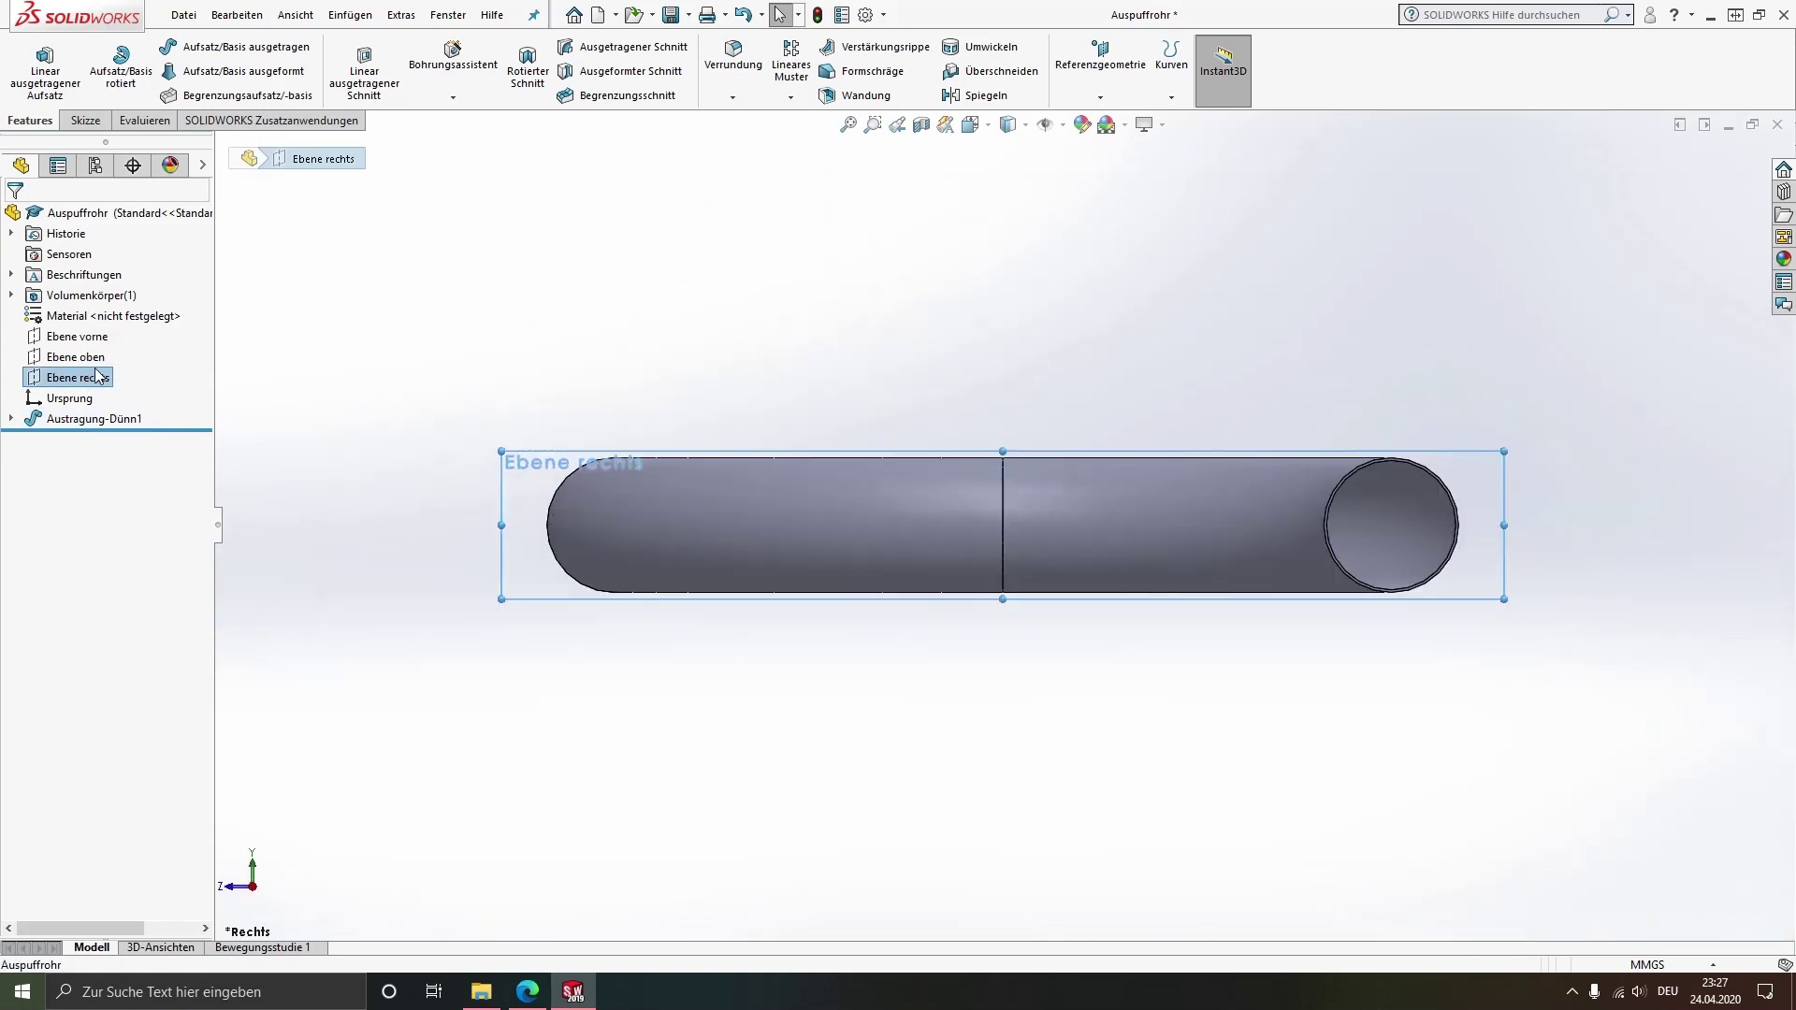
pyautogui.scroll(-5, 1466, 537)
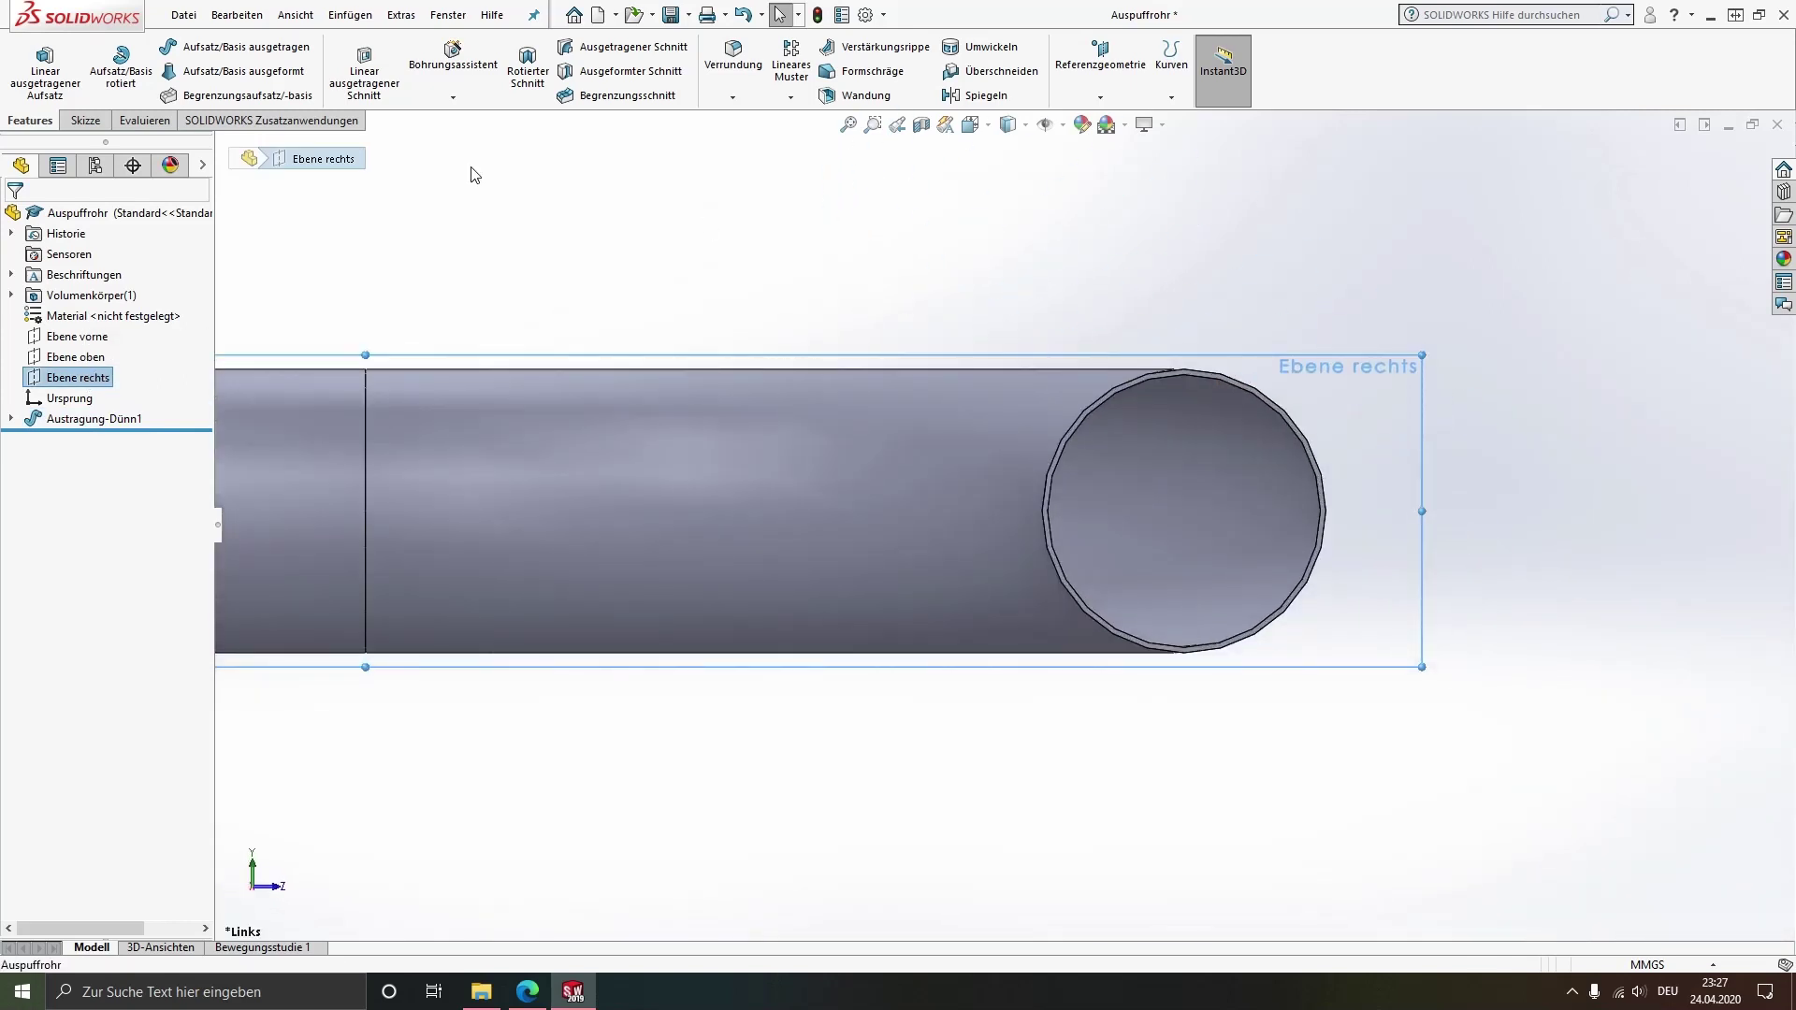
# Open a sketch on Ebene rechts and draw a vertical line across the tube end
pyautogui.click(82, 120)
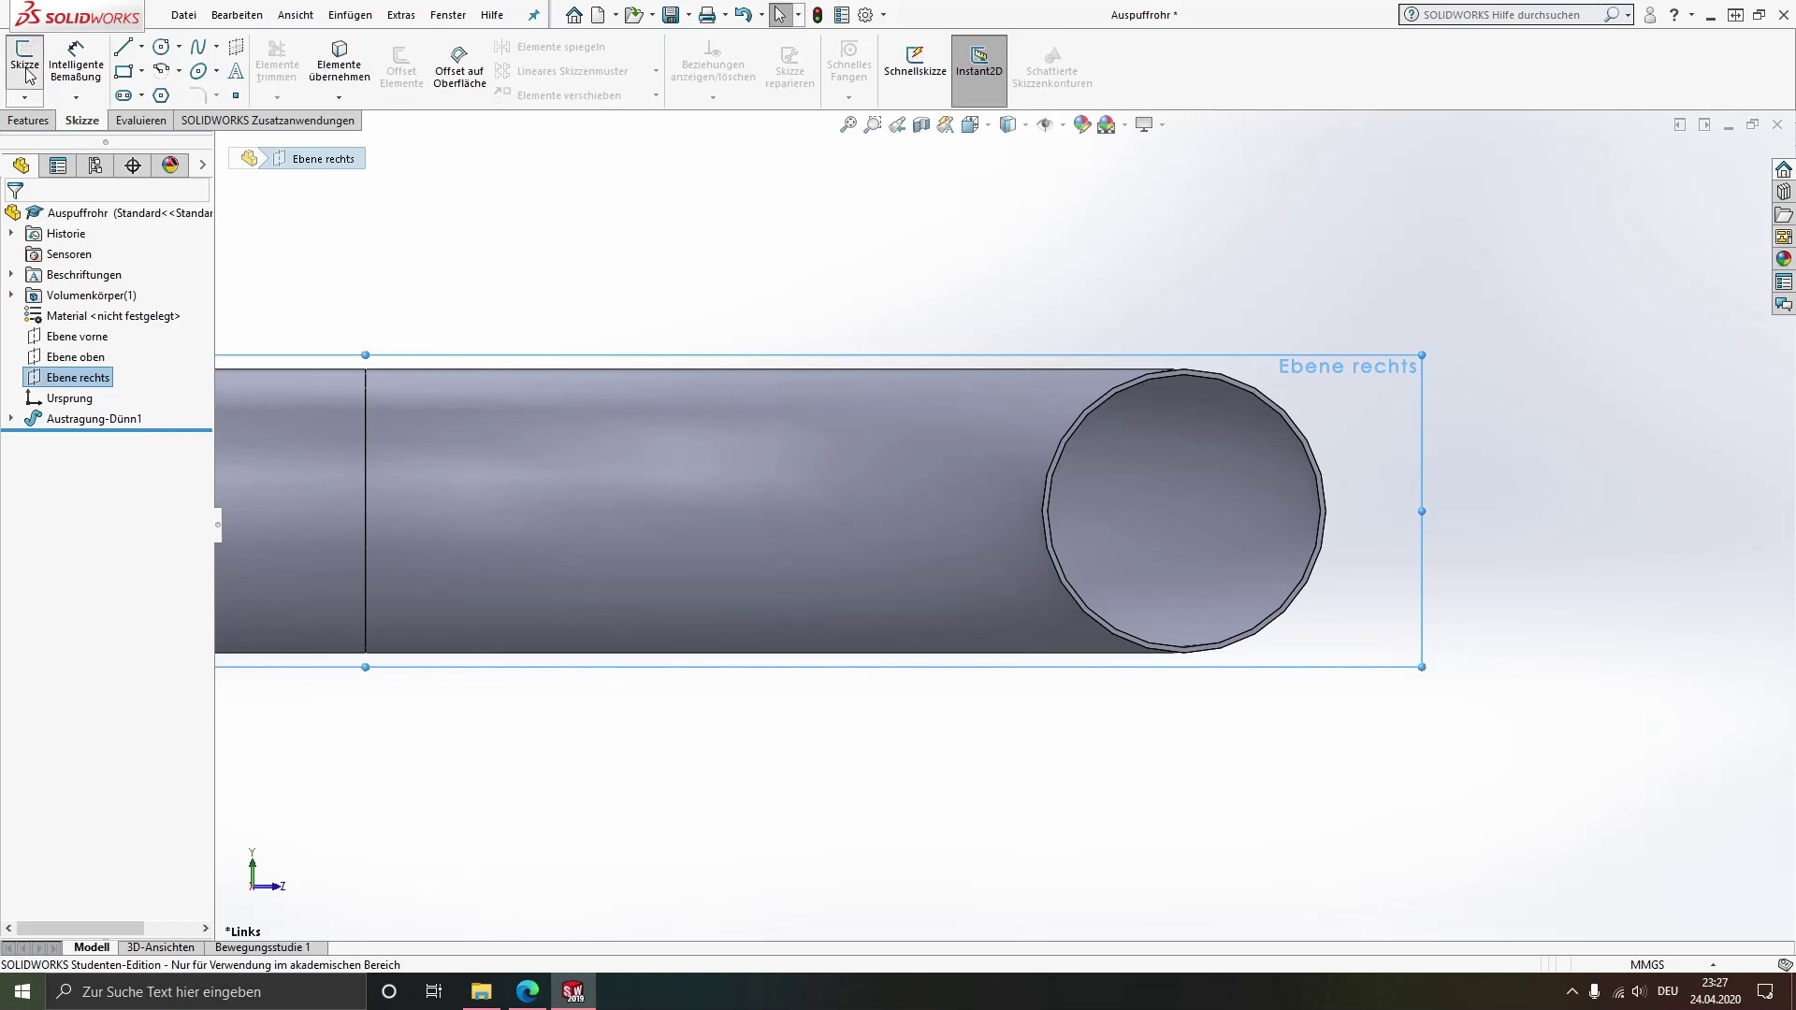
pyautogui.click(25, 61)
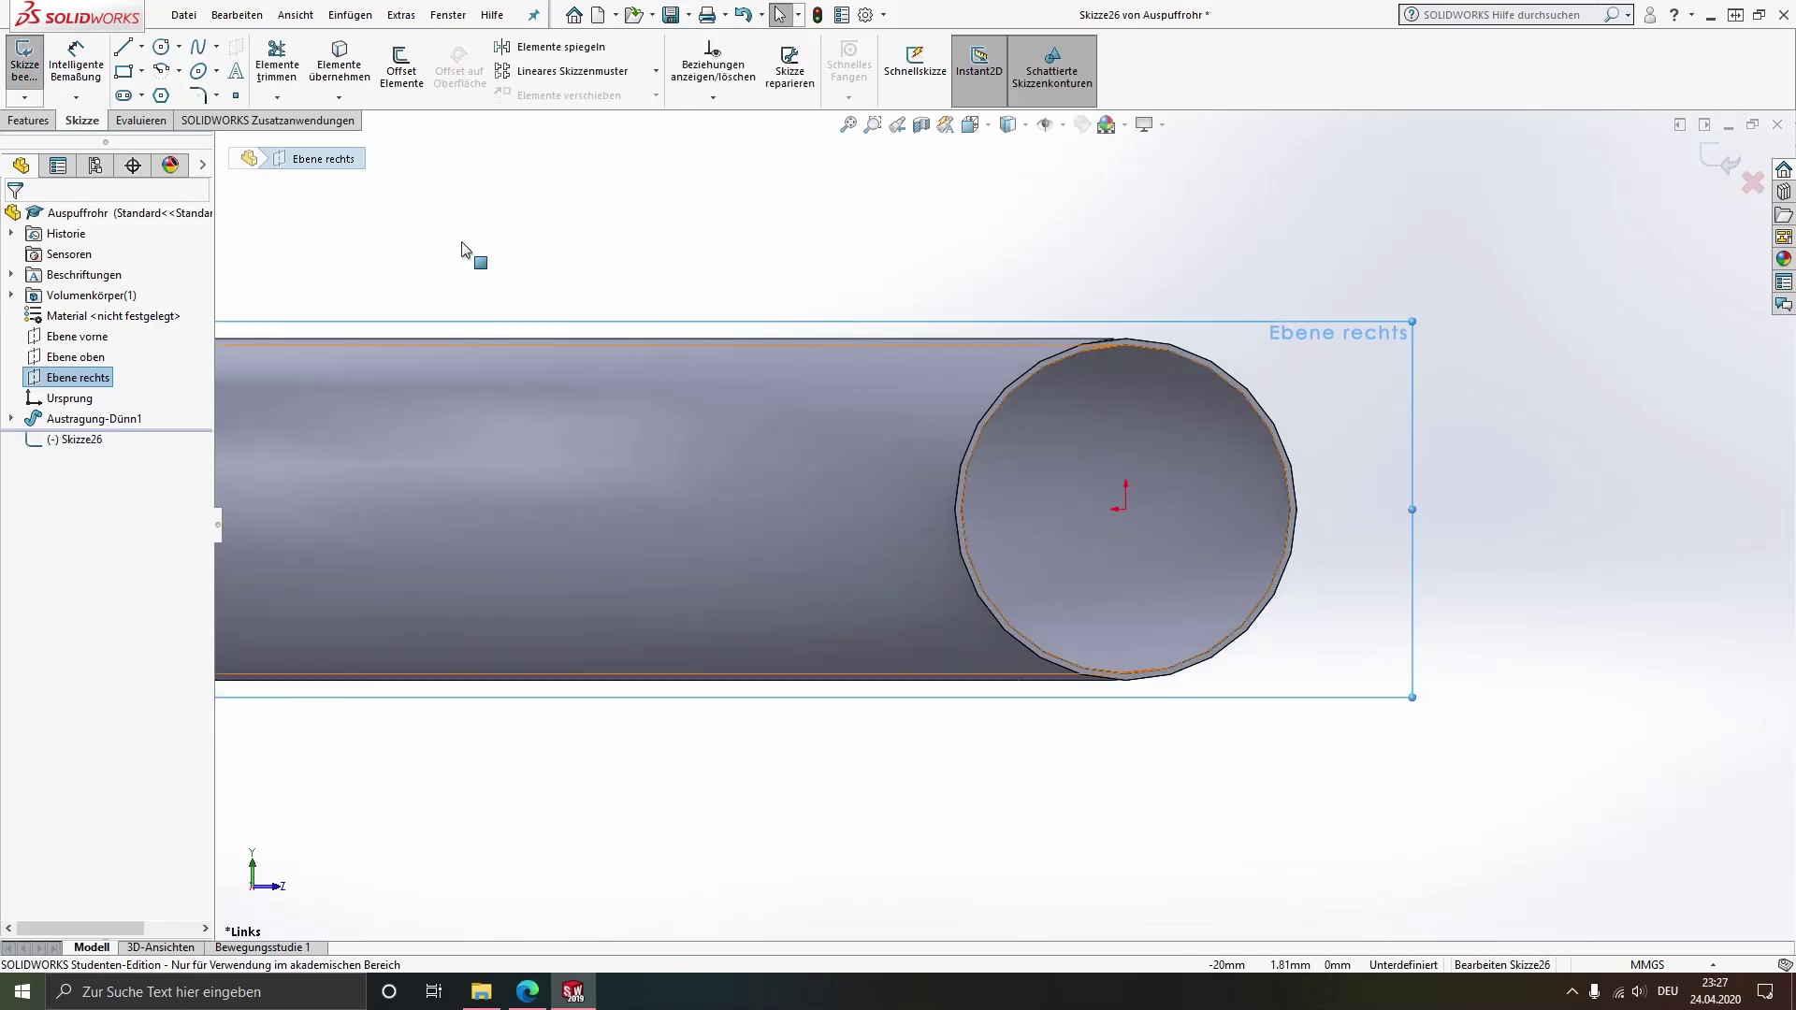
pyautogui.click(122, 47)
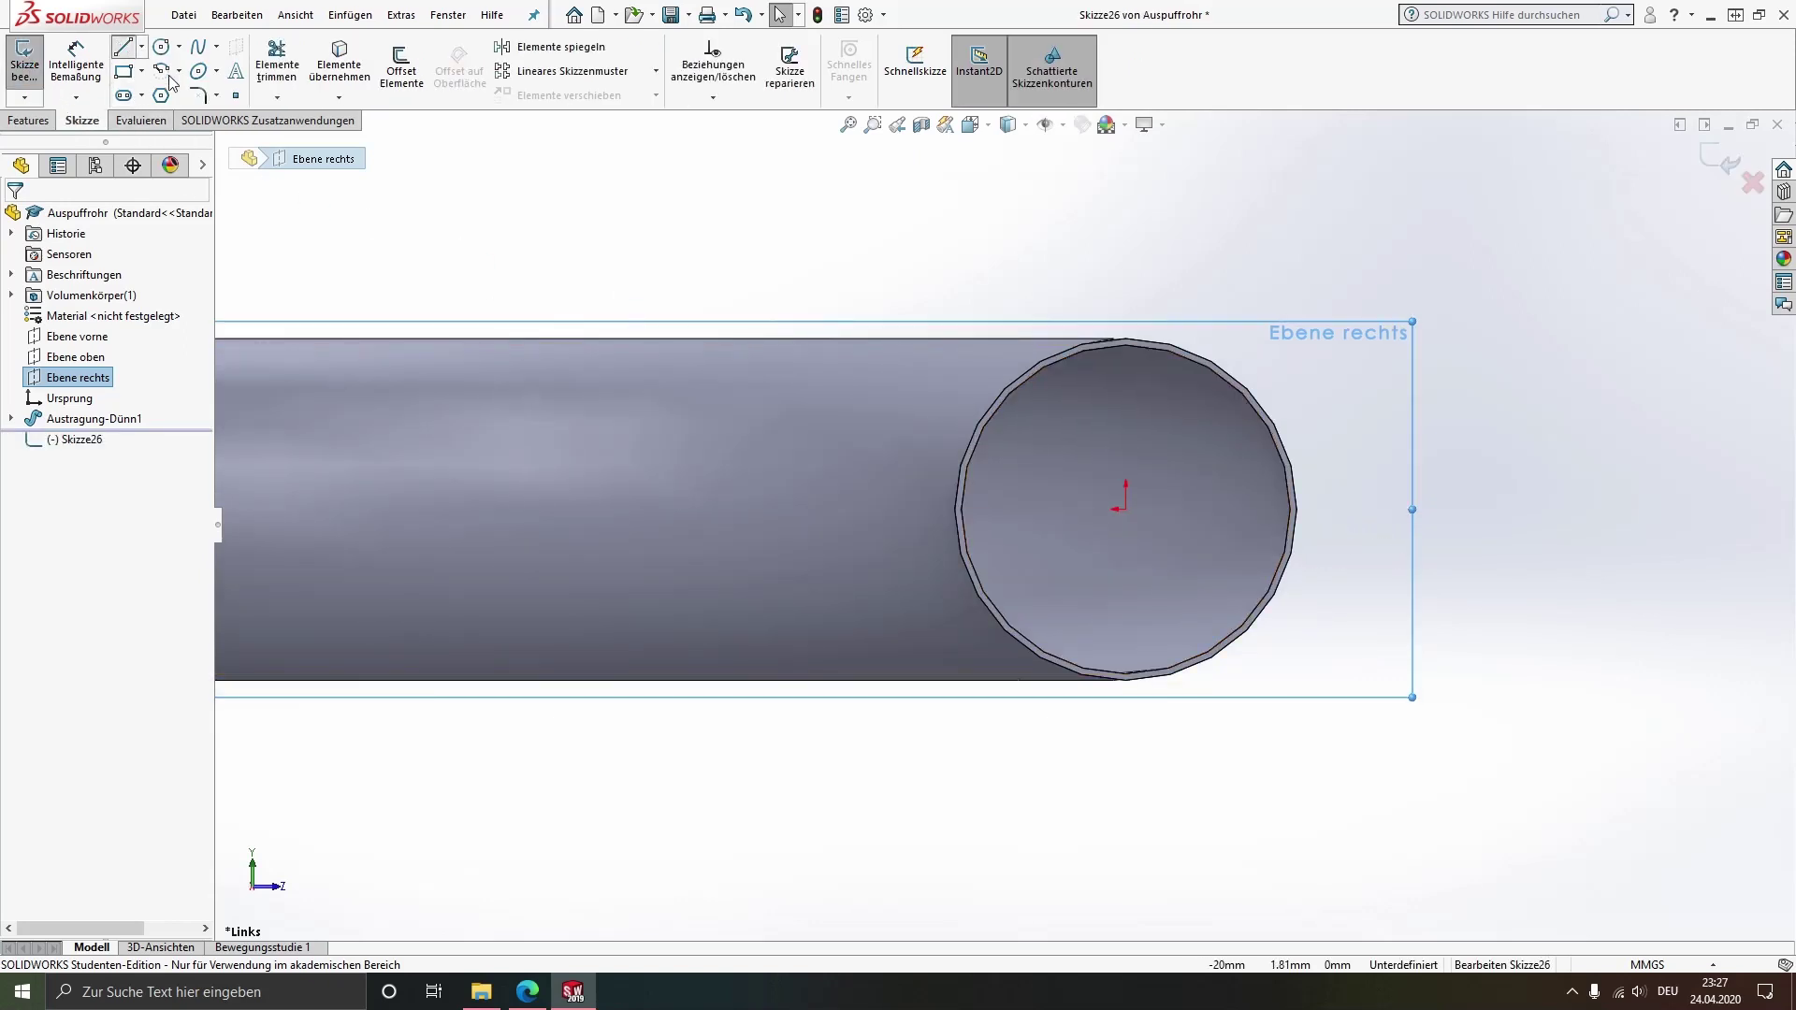
pyautogui.click(1127, 258)
pyautogui.click(1120, 744)
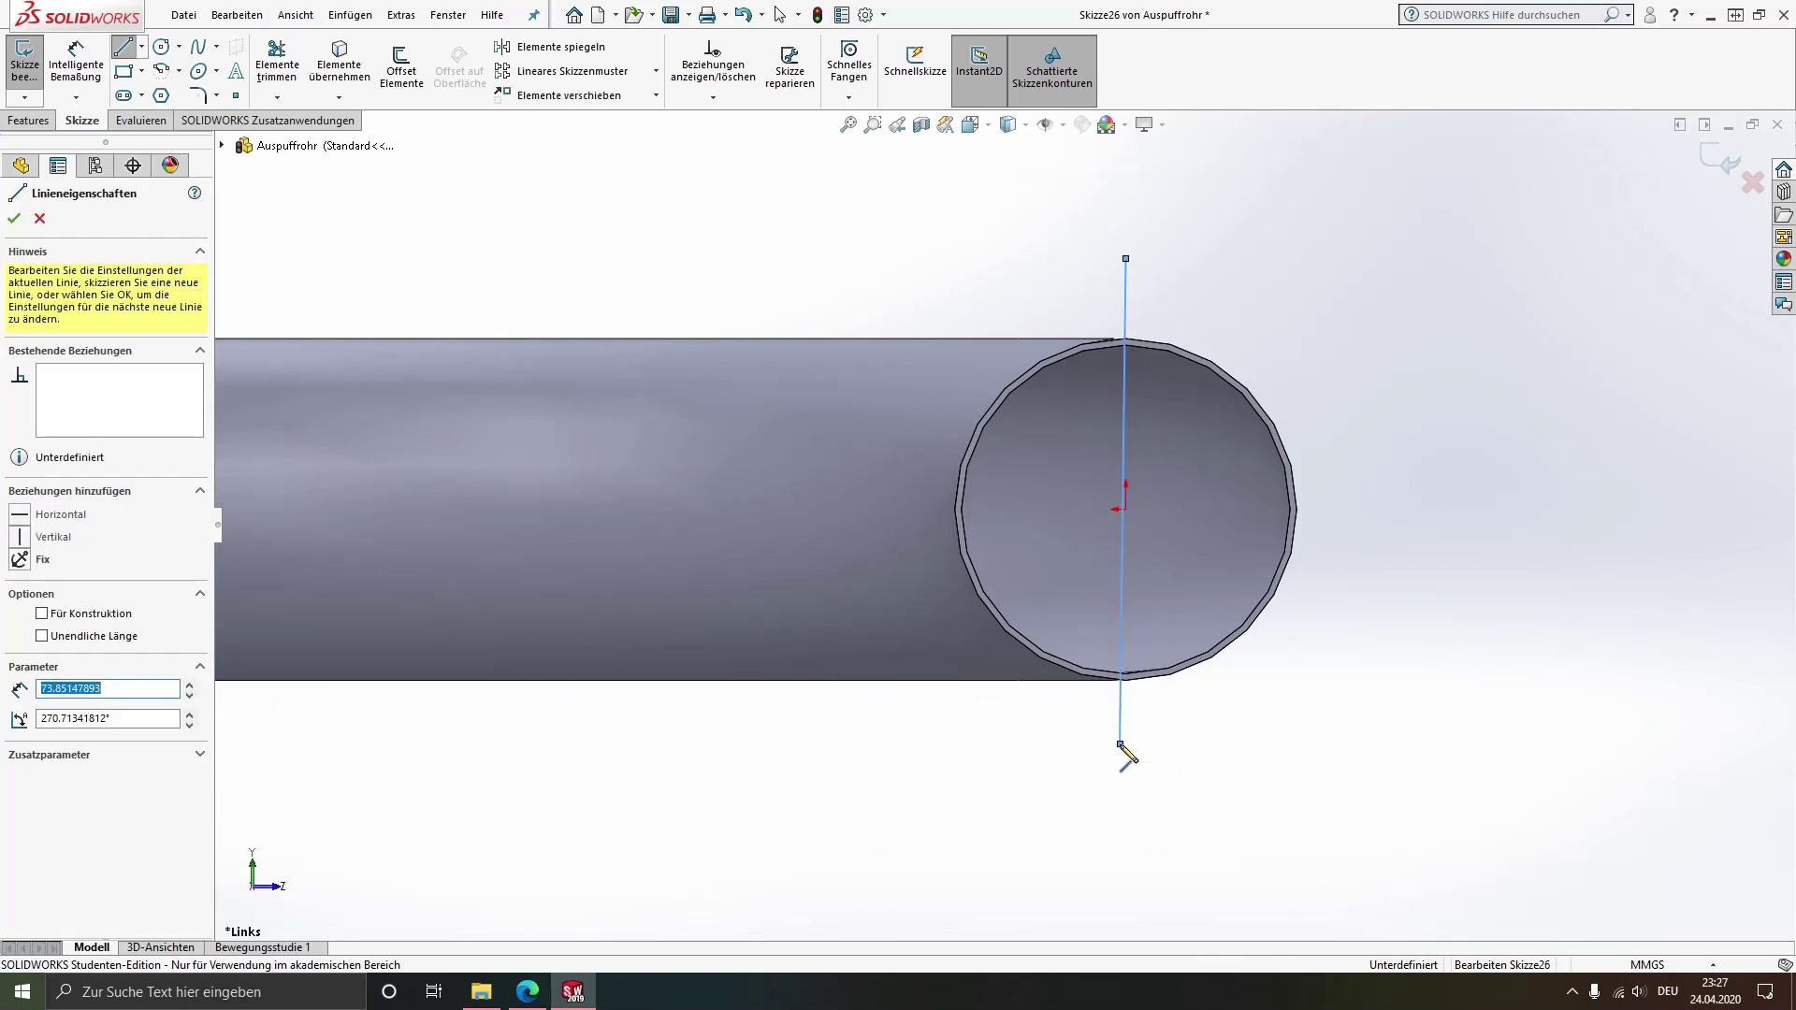
pyautogui.press('Escape')
pyautogui.press('Escape')
# Add a Midpoint relation placing the vertical line's midpoint on the origin
pyautogui.click(1124, 511)
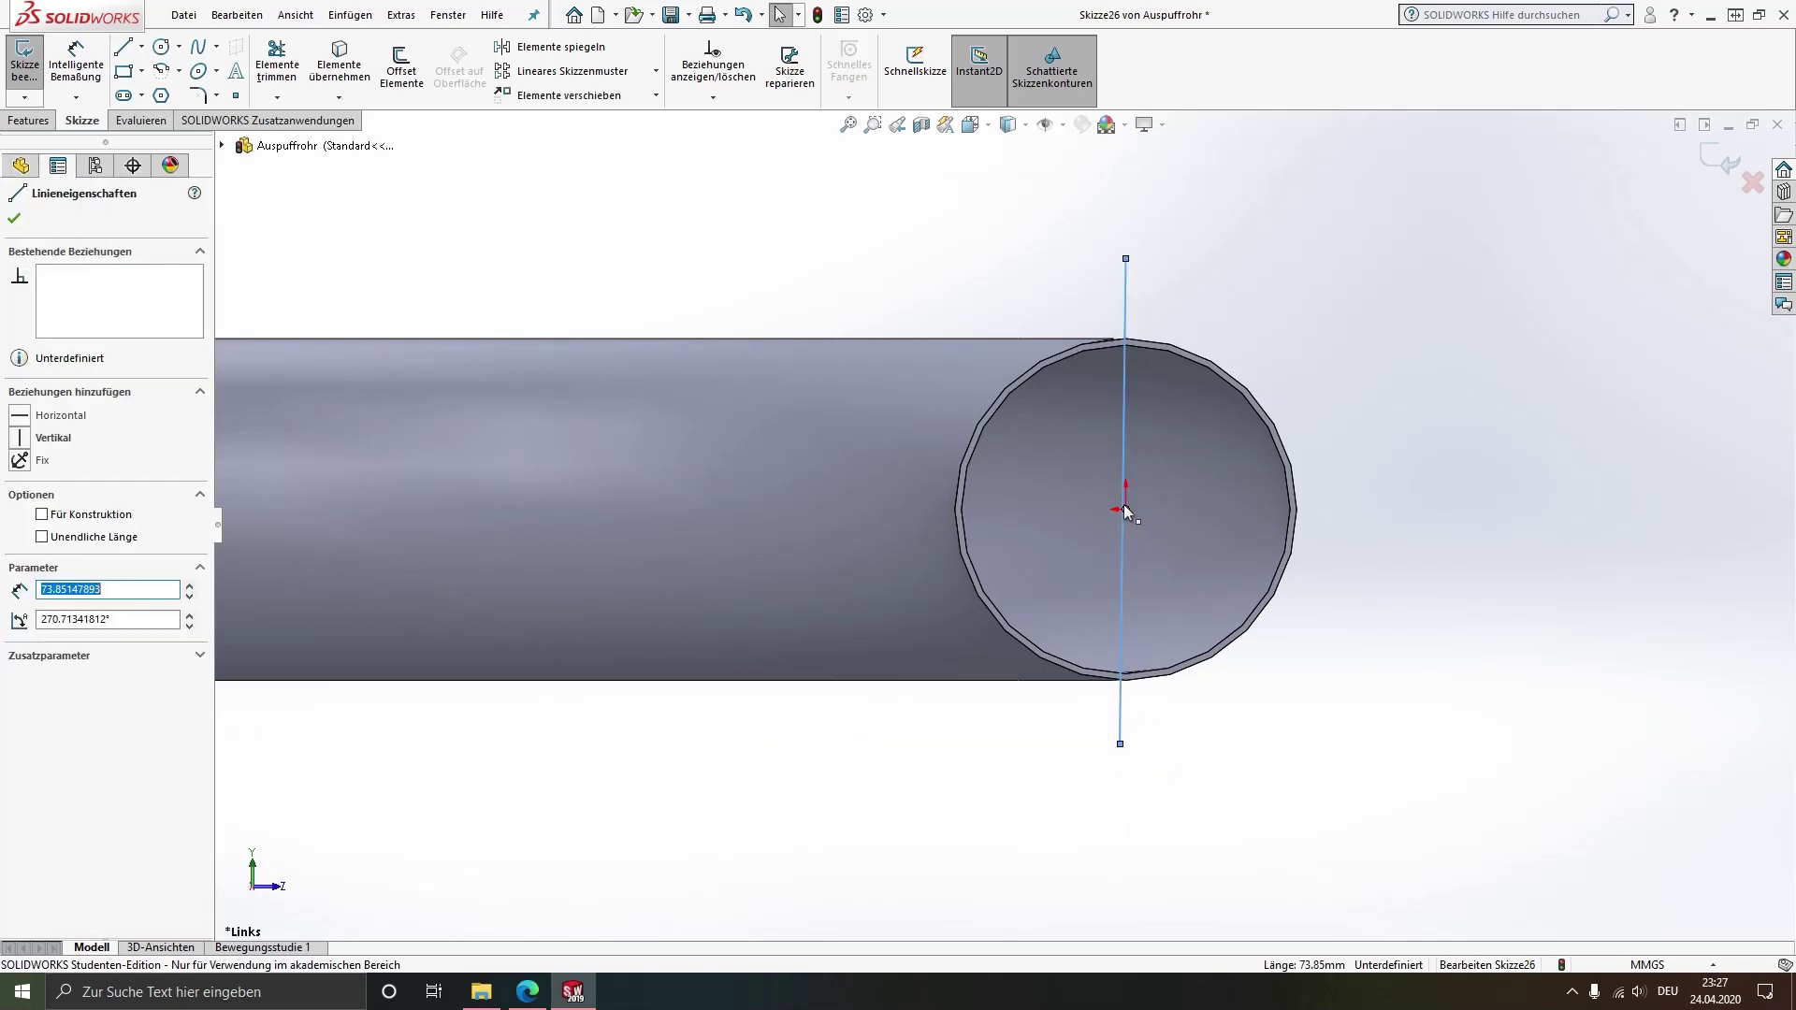
pyautogui.keyDown('ctrl'); pyautogui.click(1125, 510); pyautogui.keyUp('ctrl')
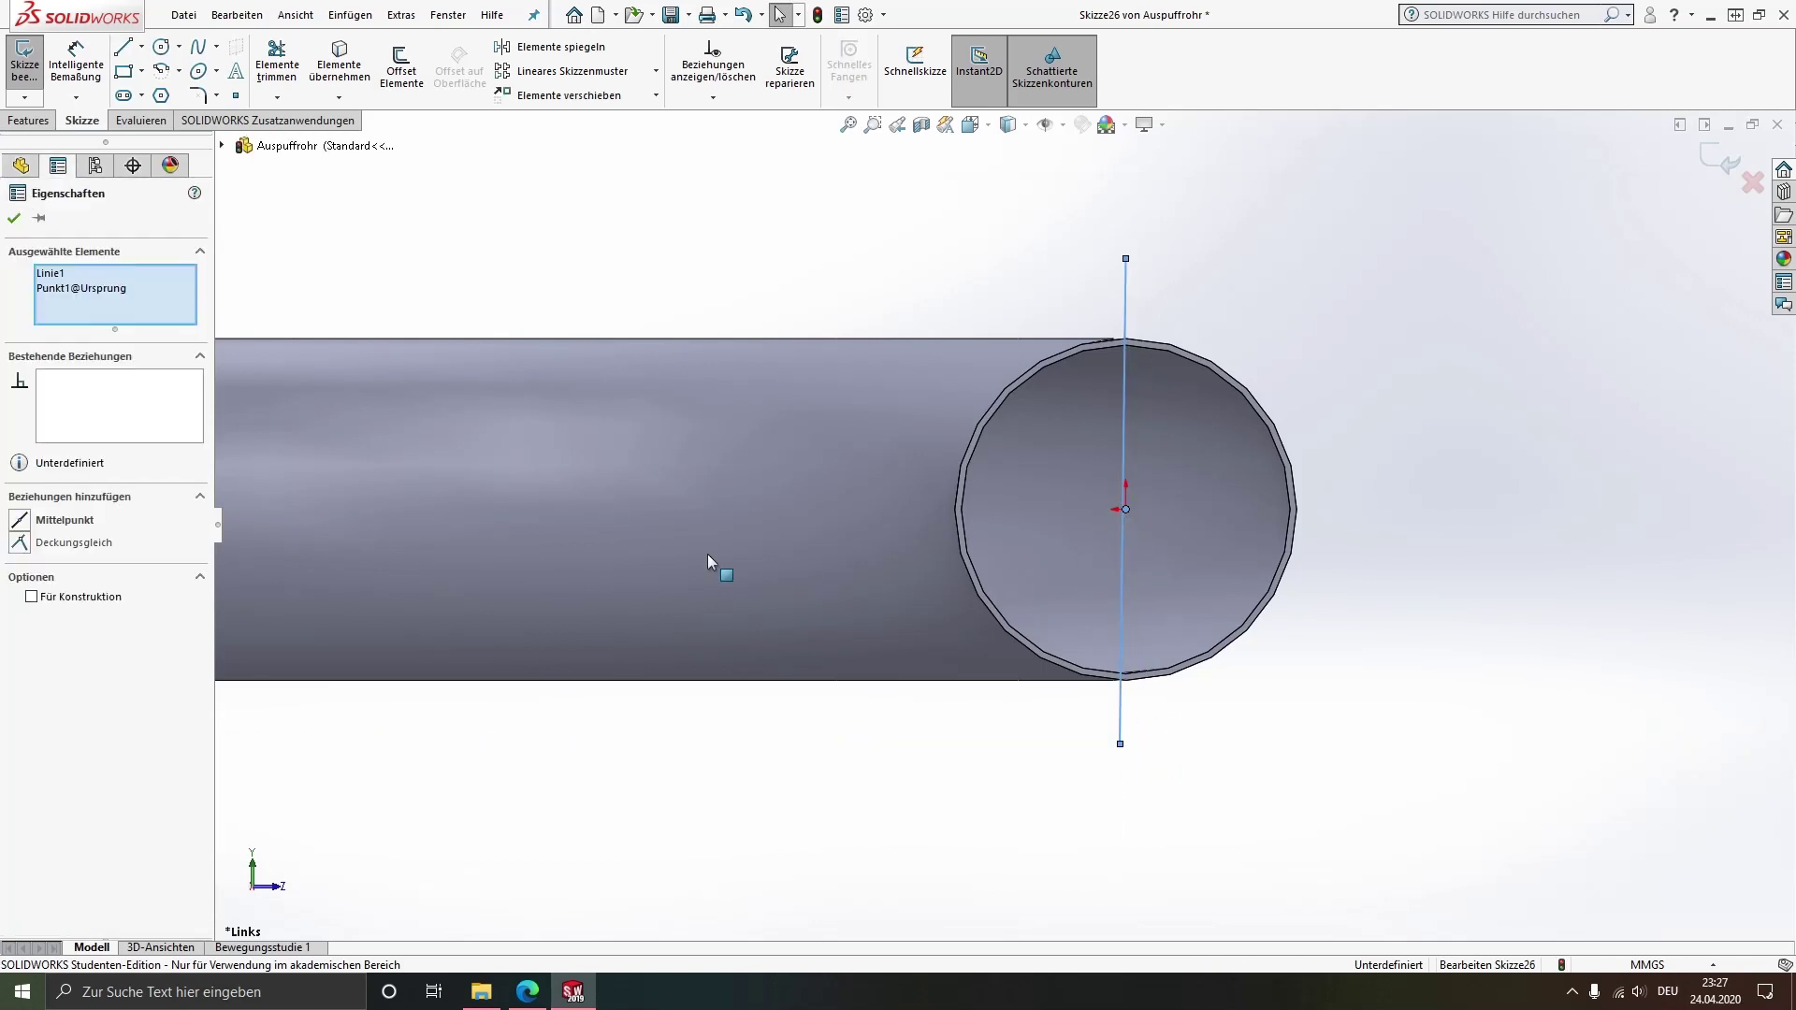
pyautogui.click(53, 520)
pyautogui.click(1125, 711)
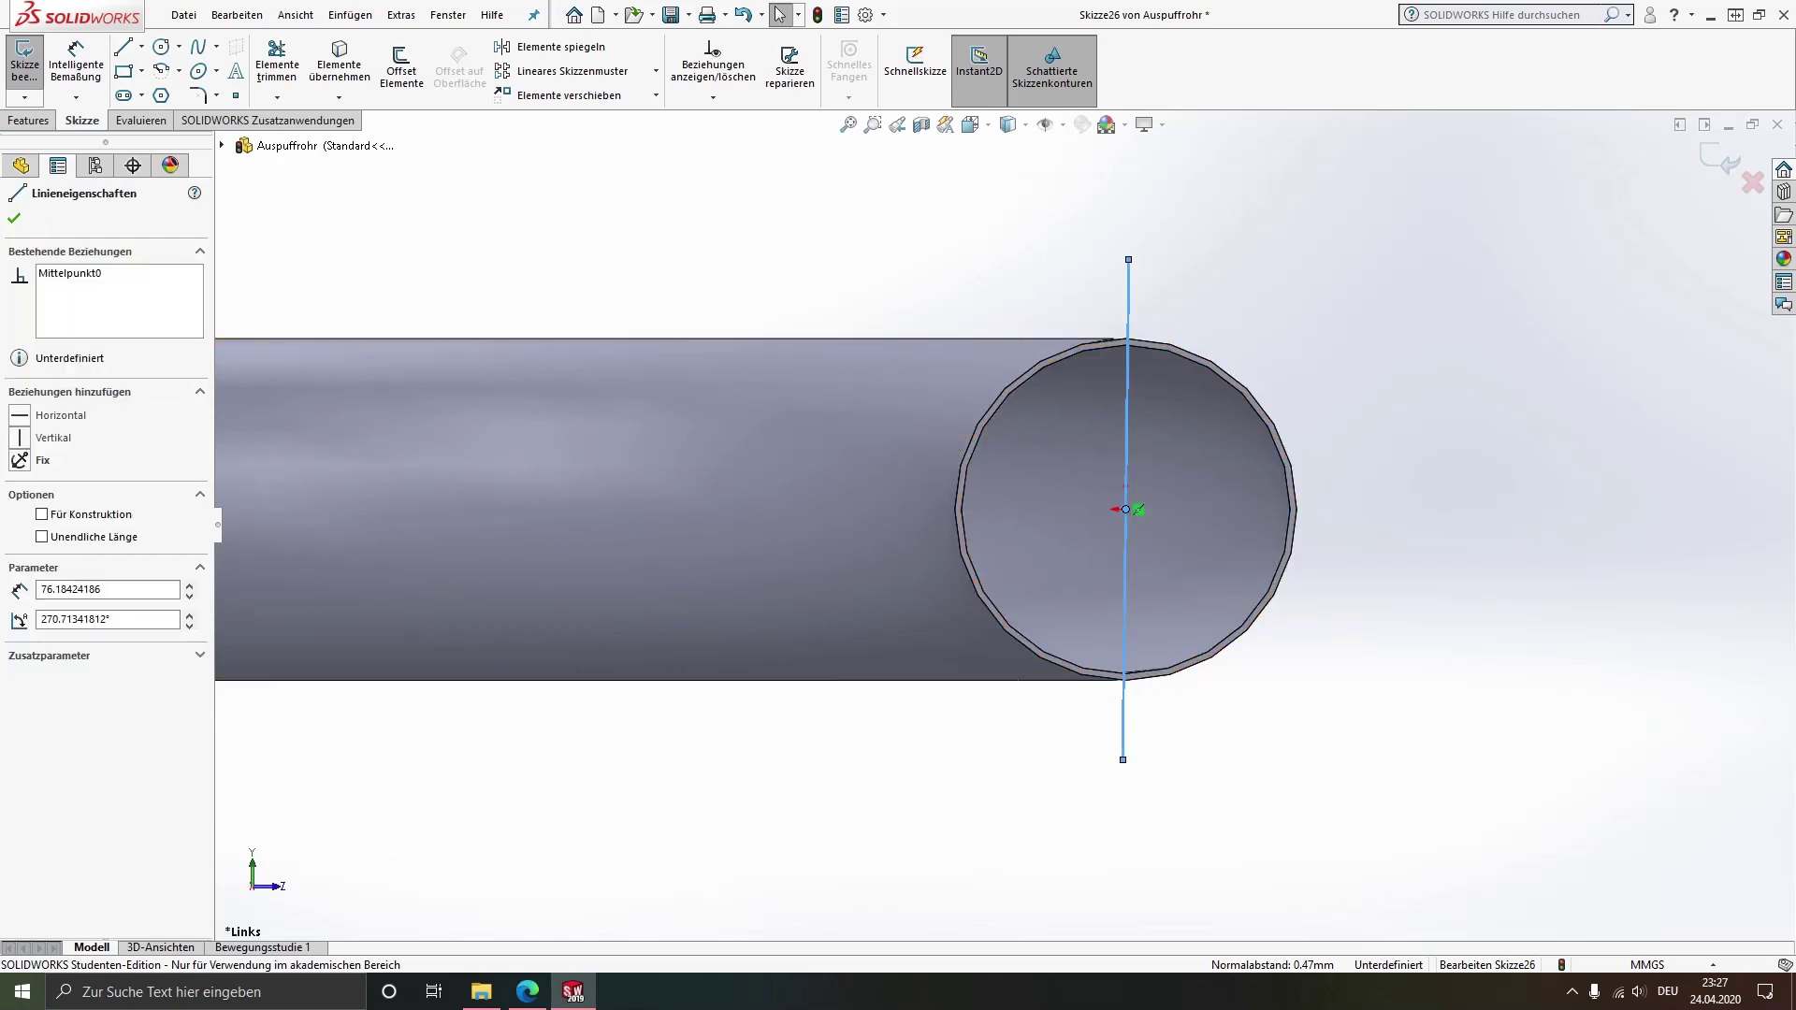
pyautogui.press('Escape')
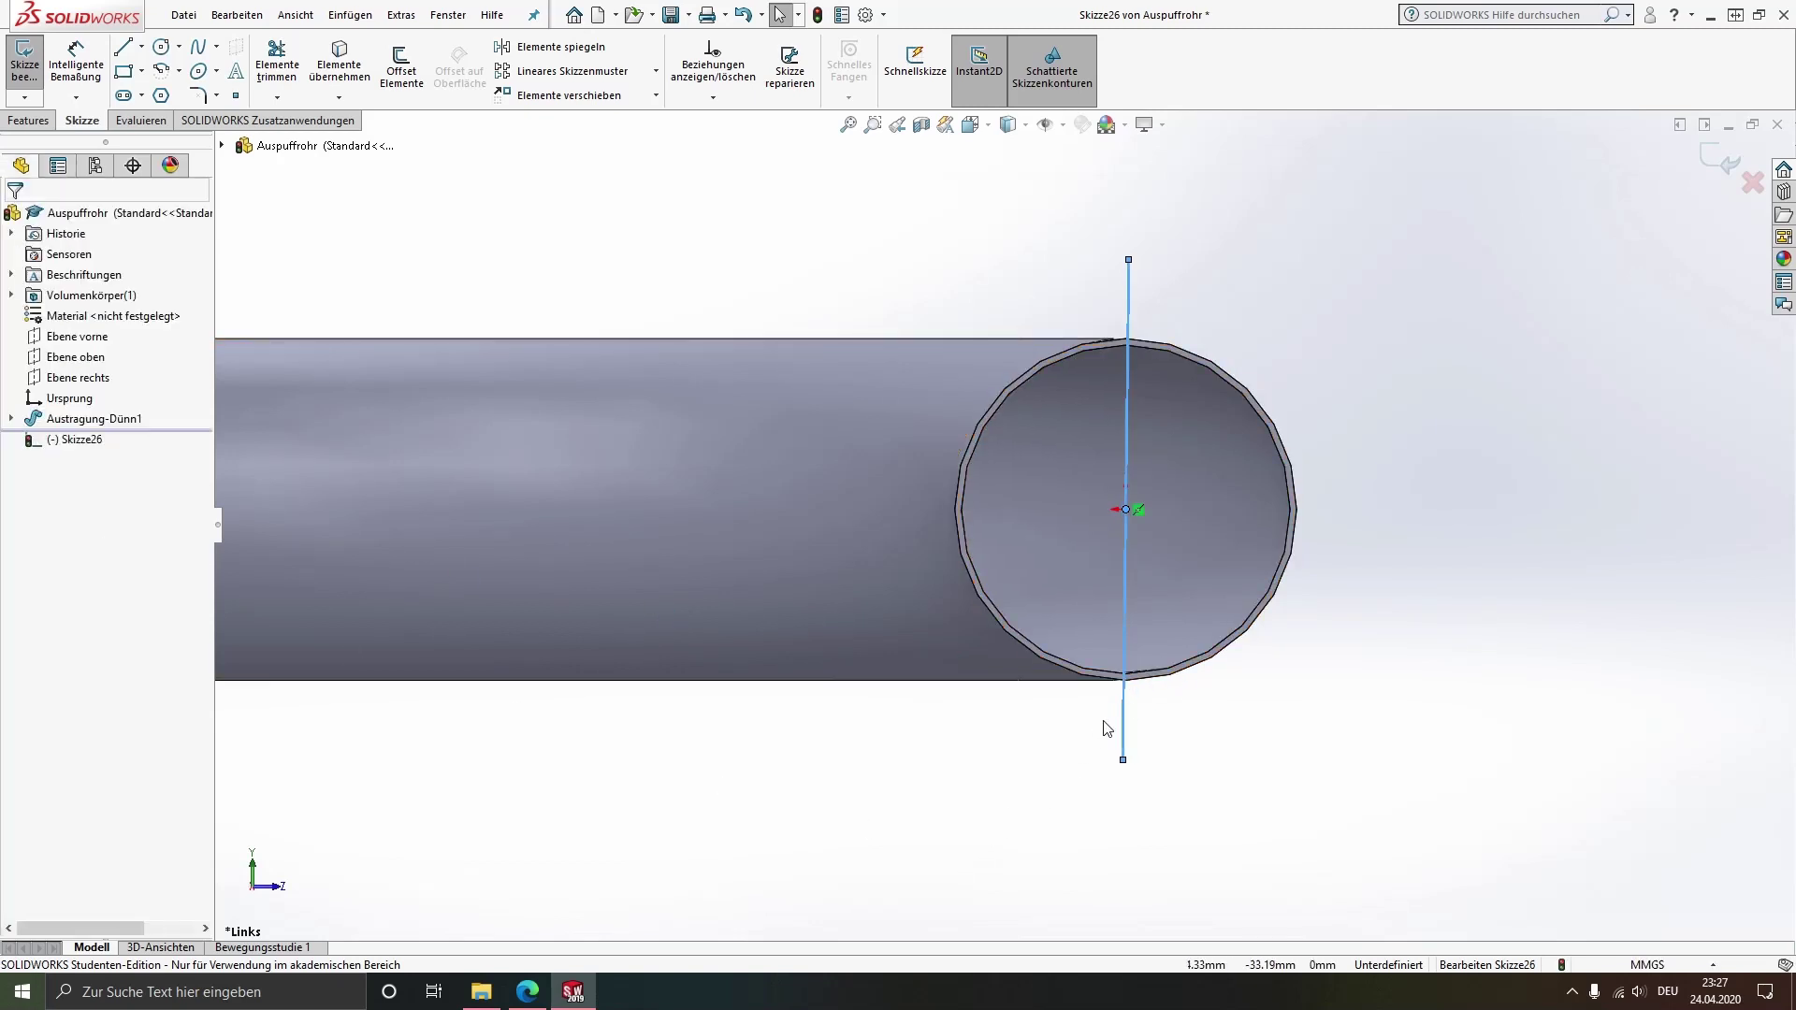
pyautogui.click(1125, 726)
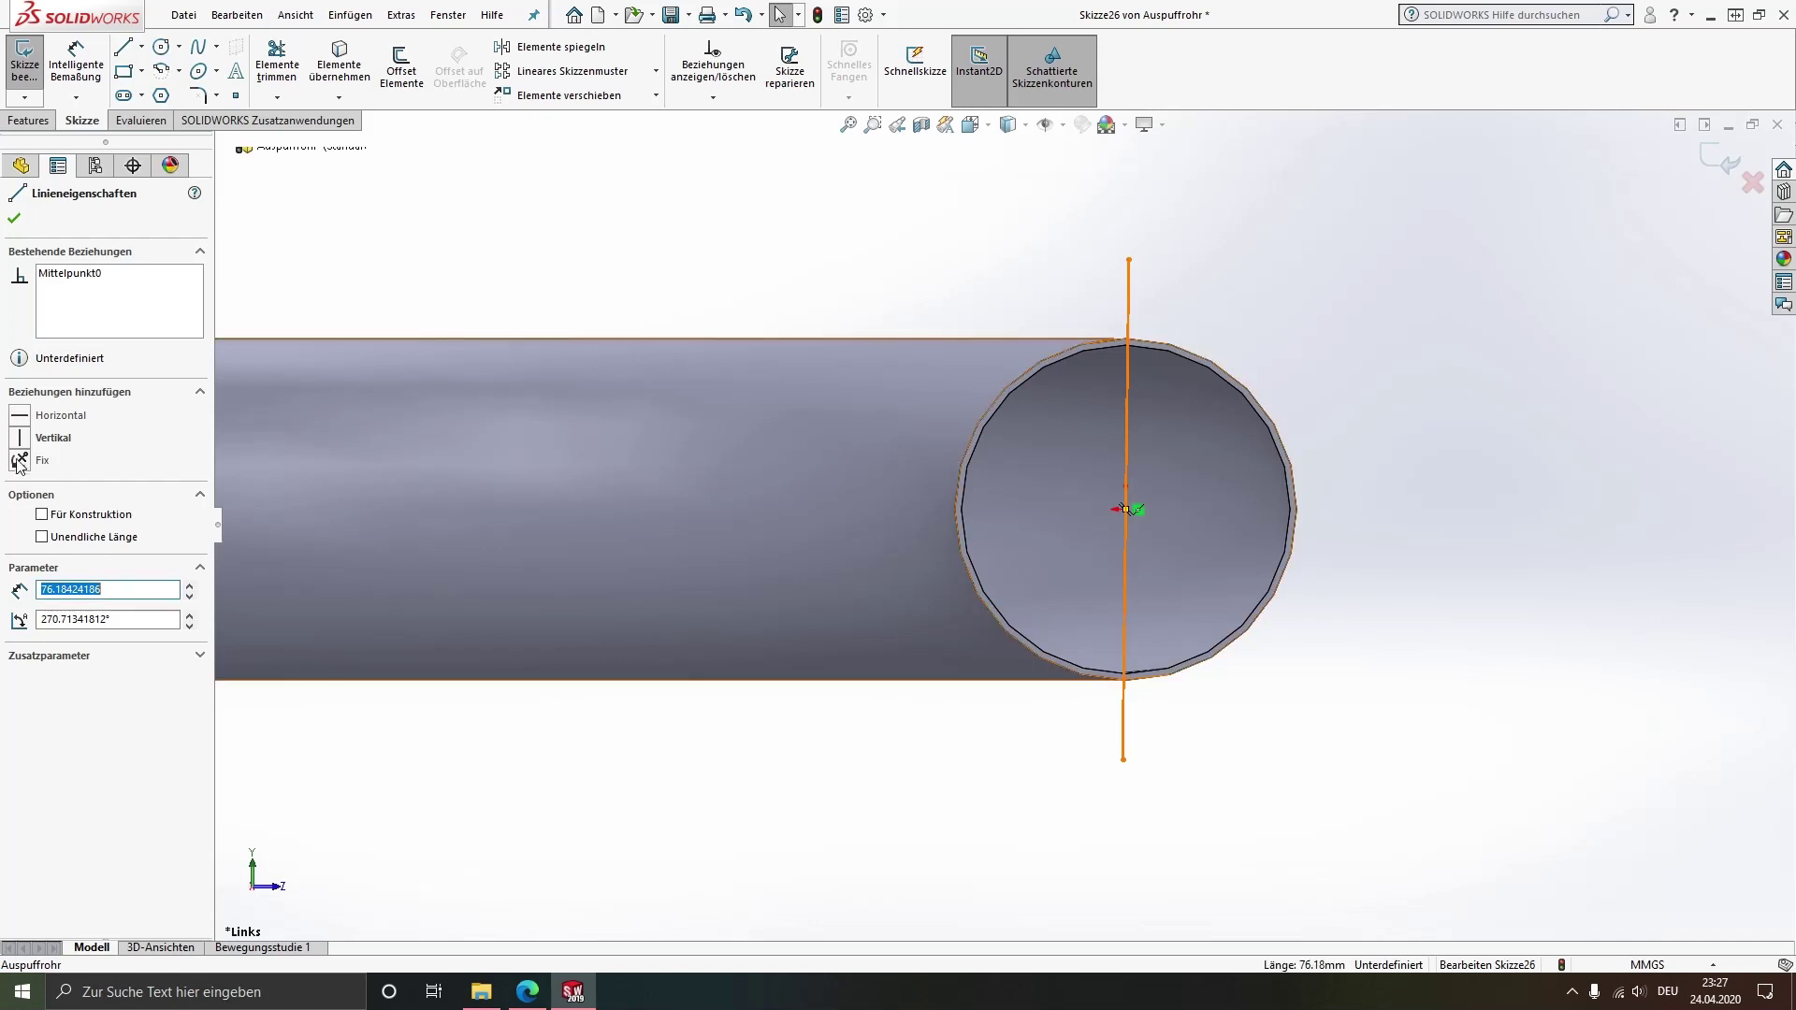
pyautogui.click(735, 805)
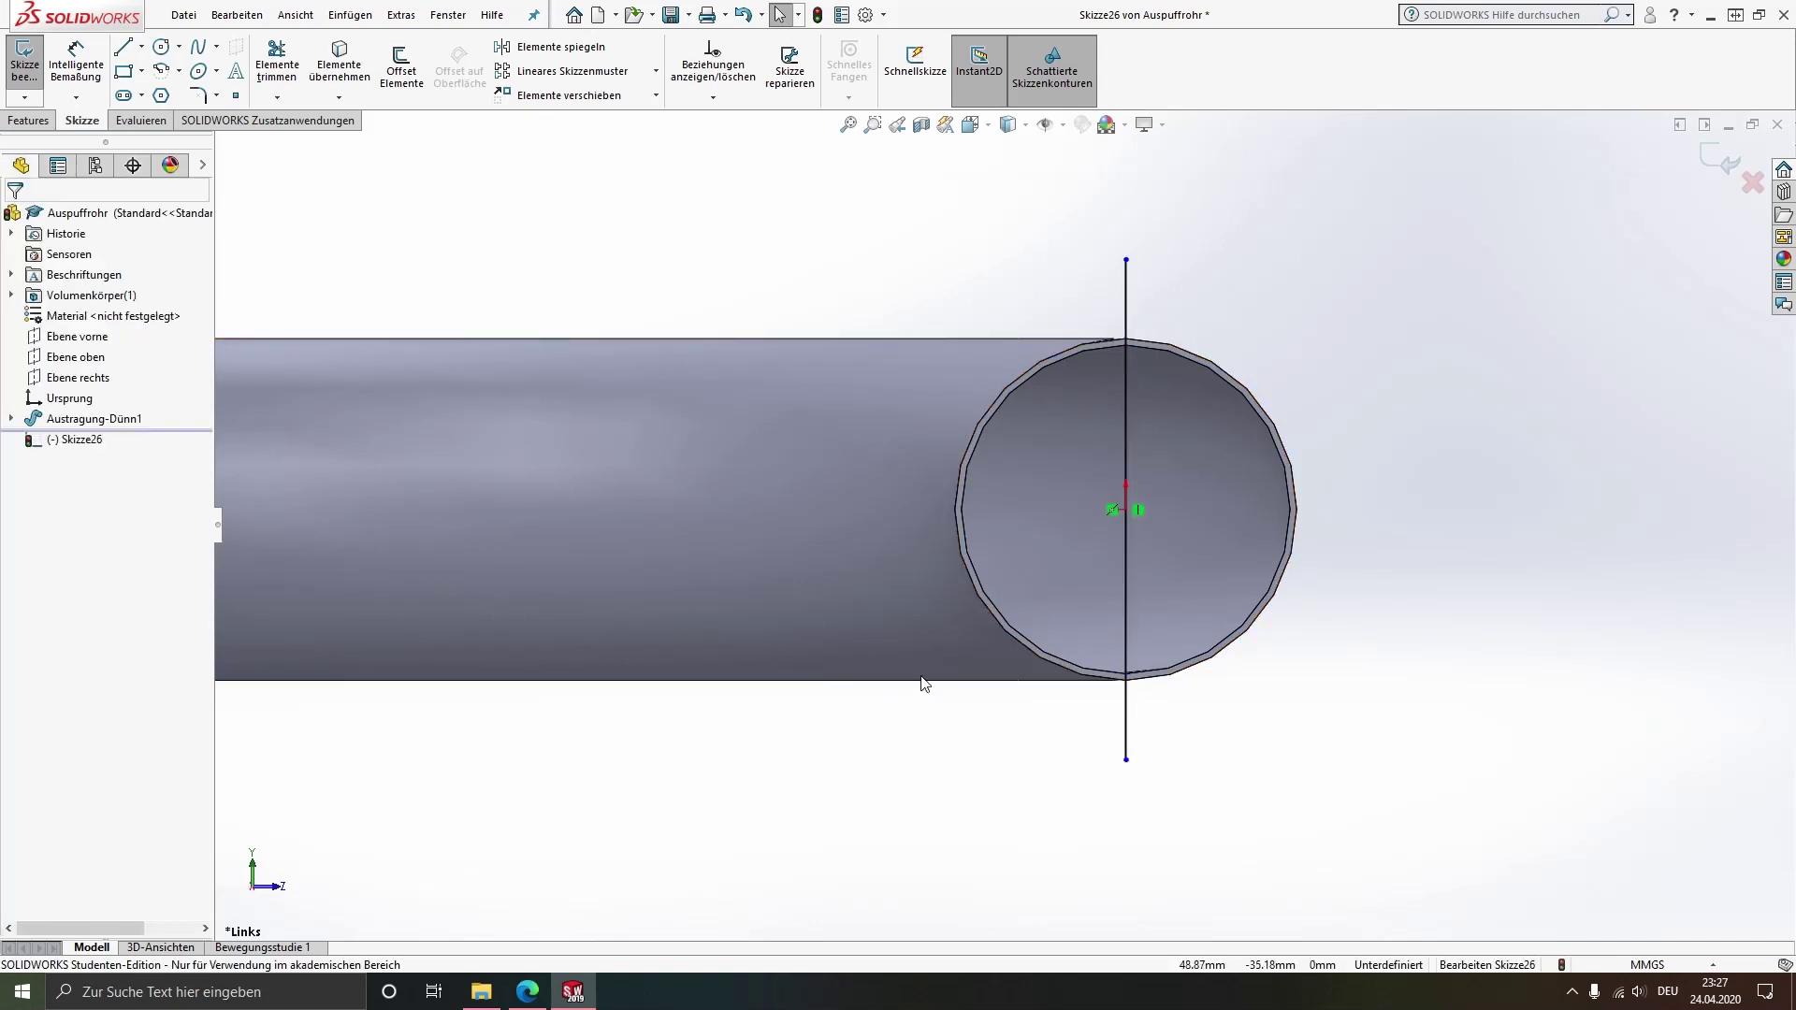
# Draw a sloped line and a tangent arc reaching the vertical line's top end
pyautogui.press('l')
pyautogui.click(878, 425)
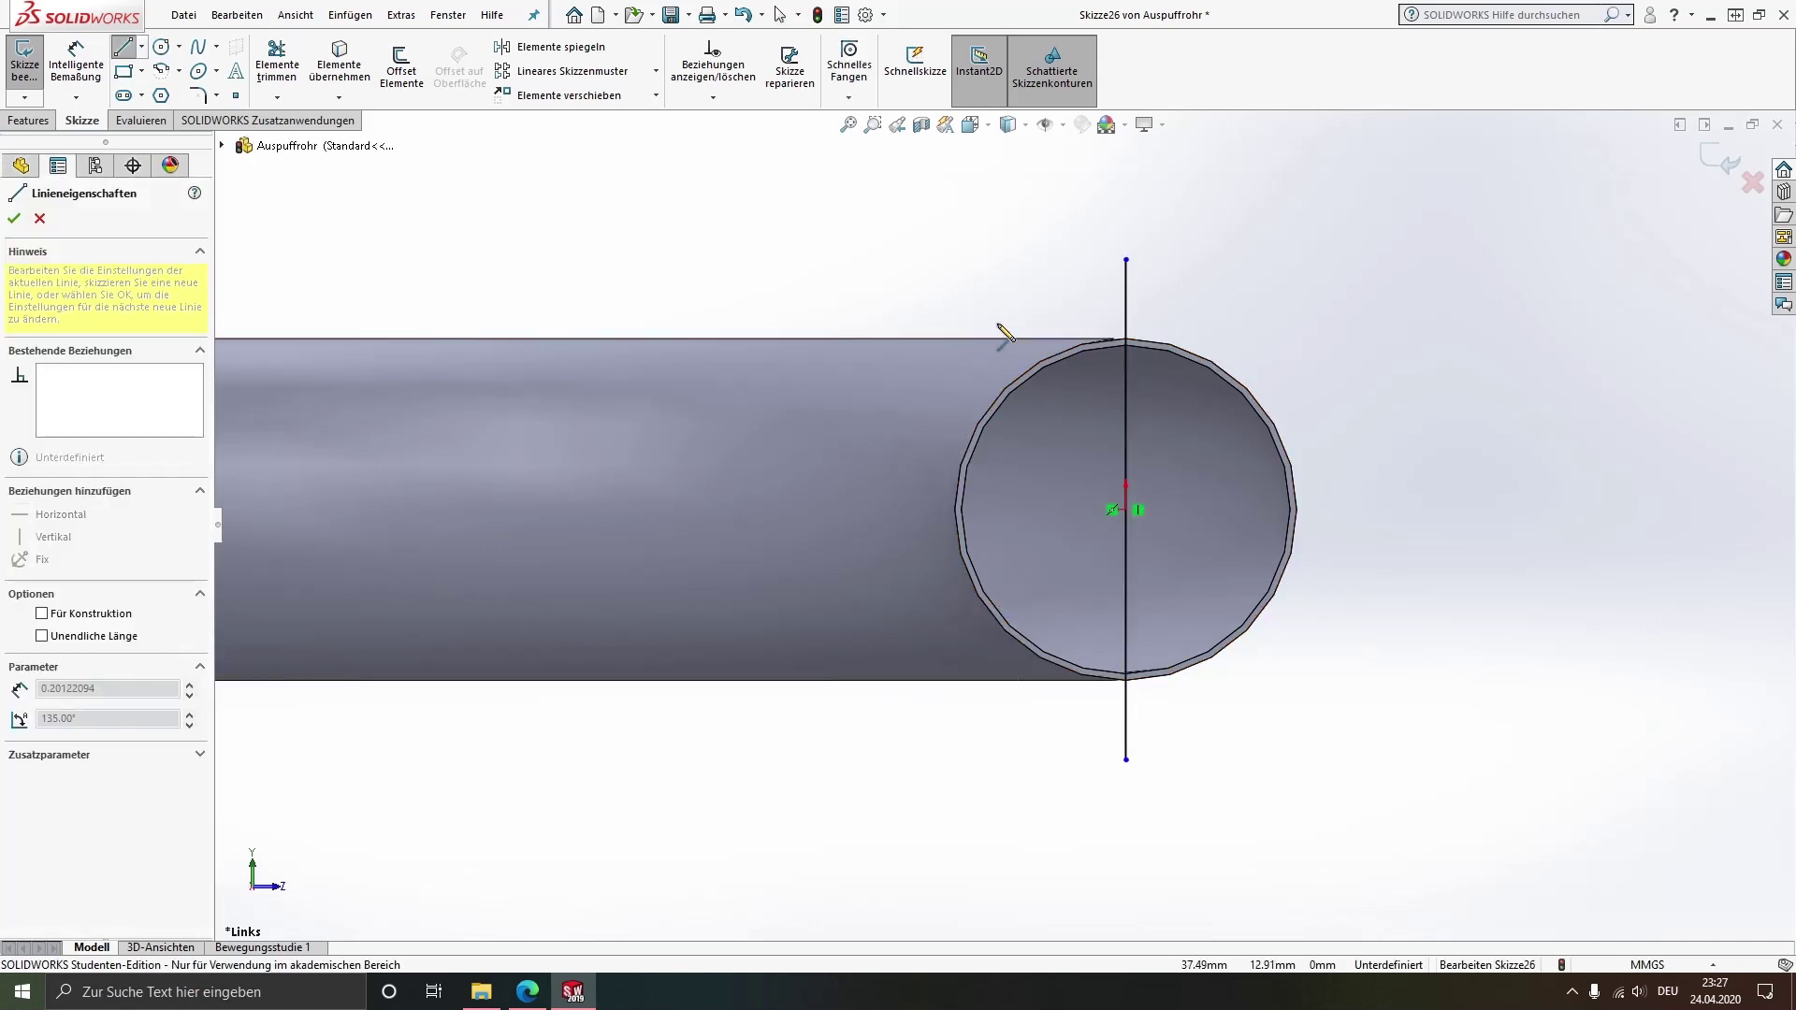
pyautogui.click(1013, 306)
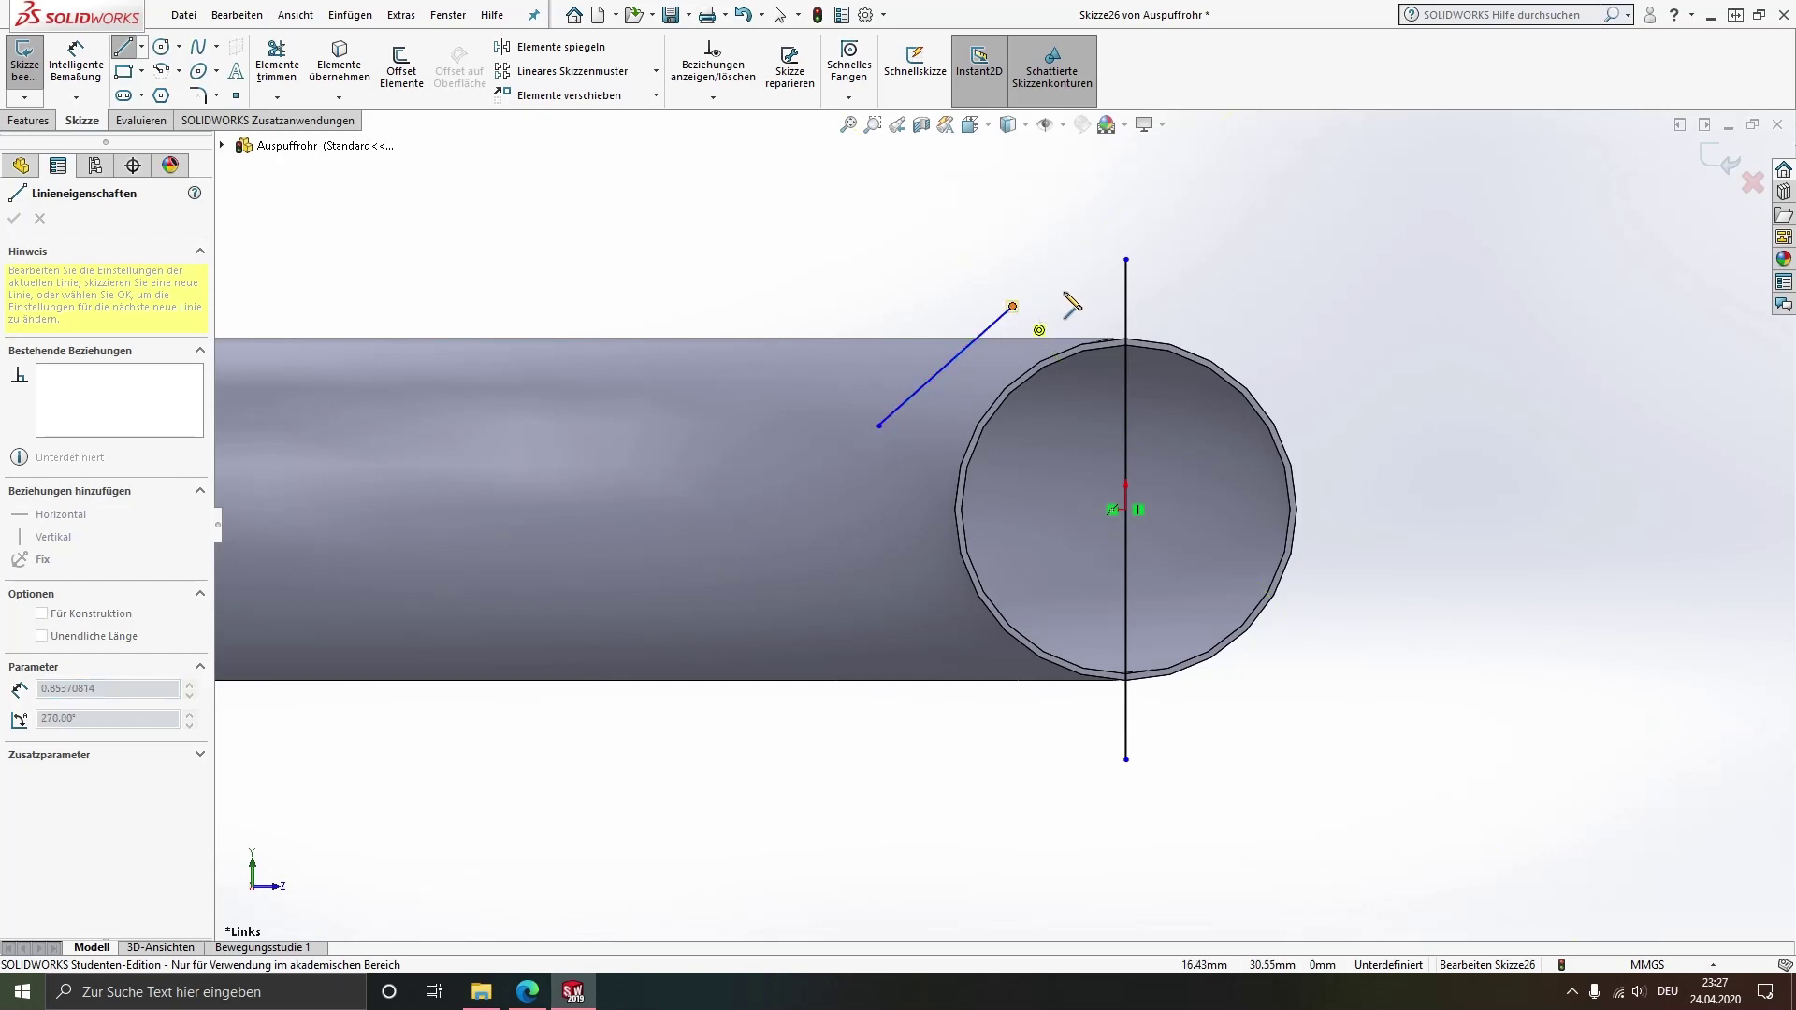
pyautogui.press('a')
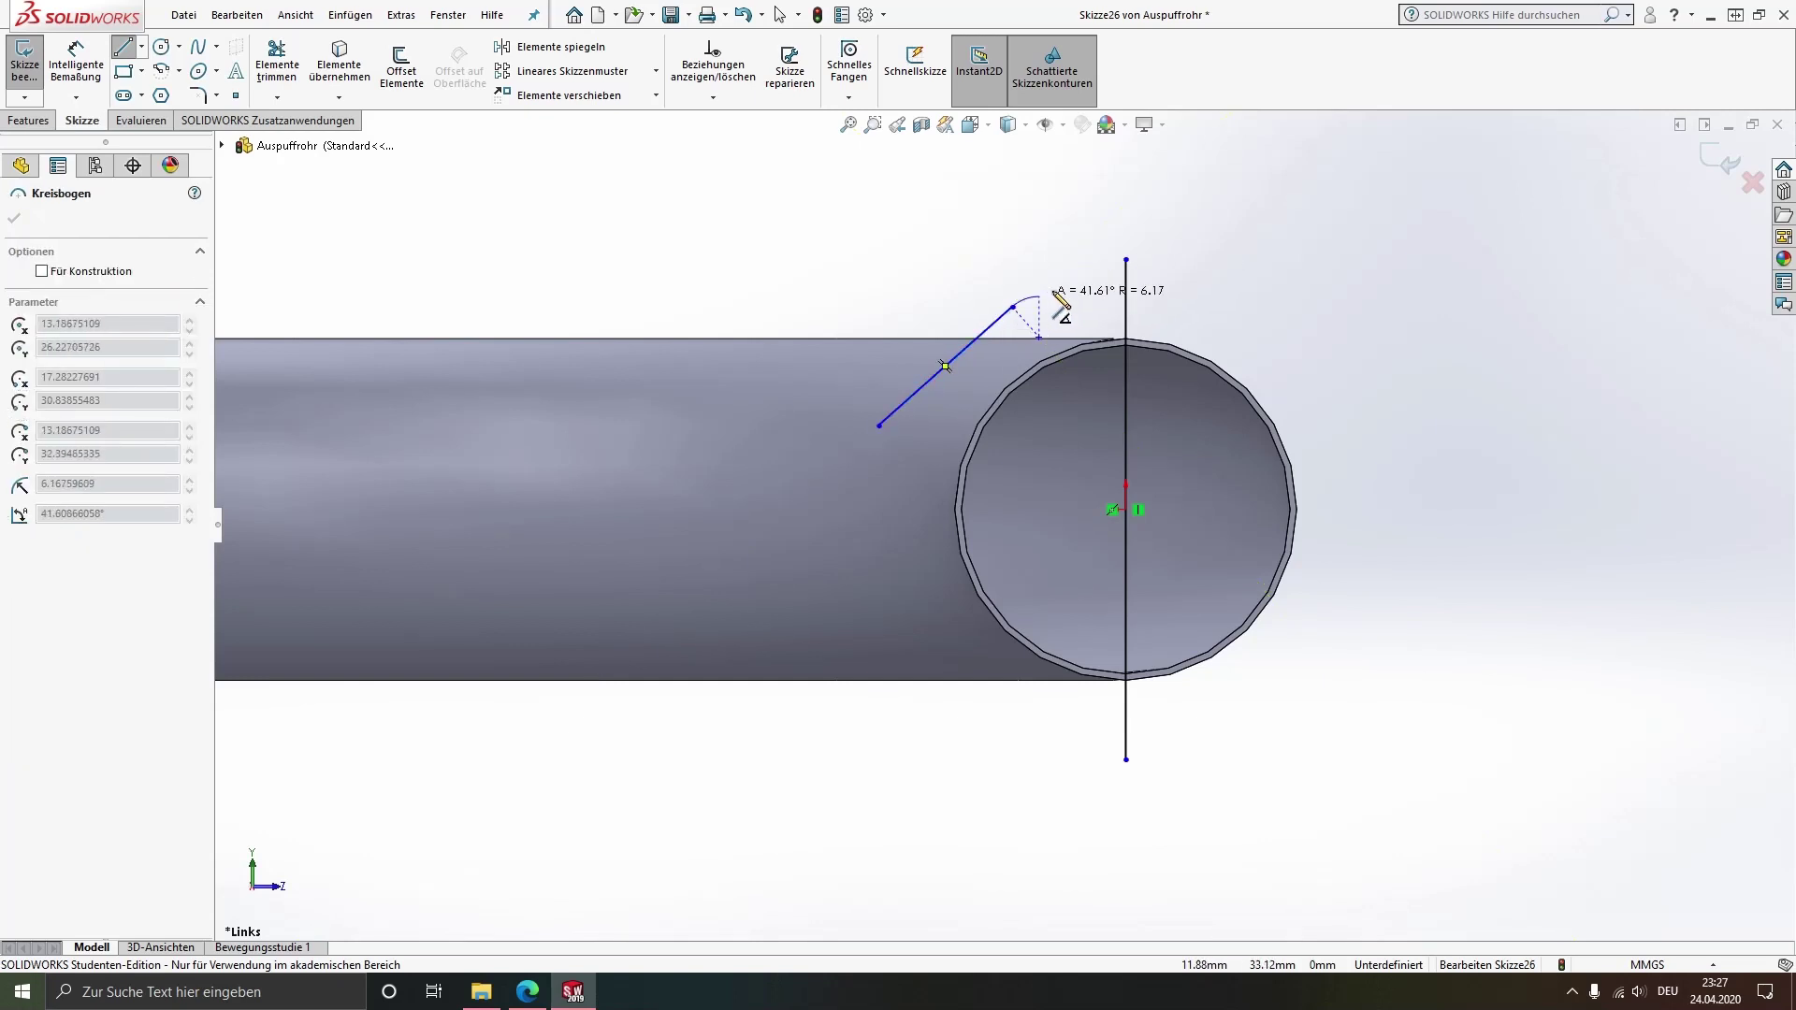
pyautogui.click(1126, 259)
pyautogui.press('Escape')
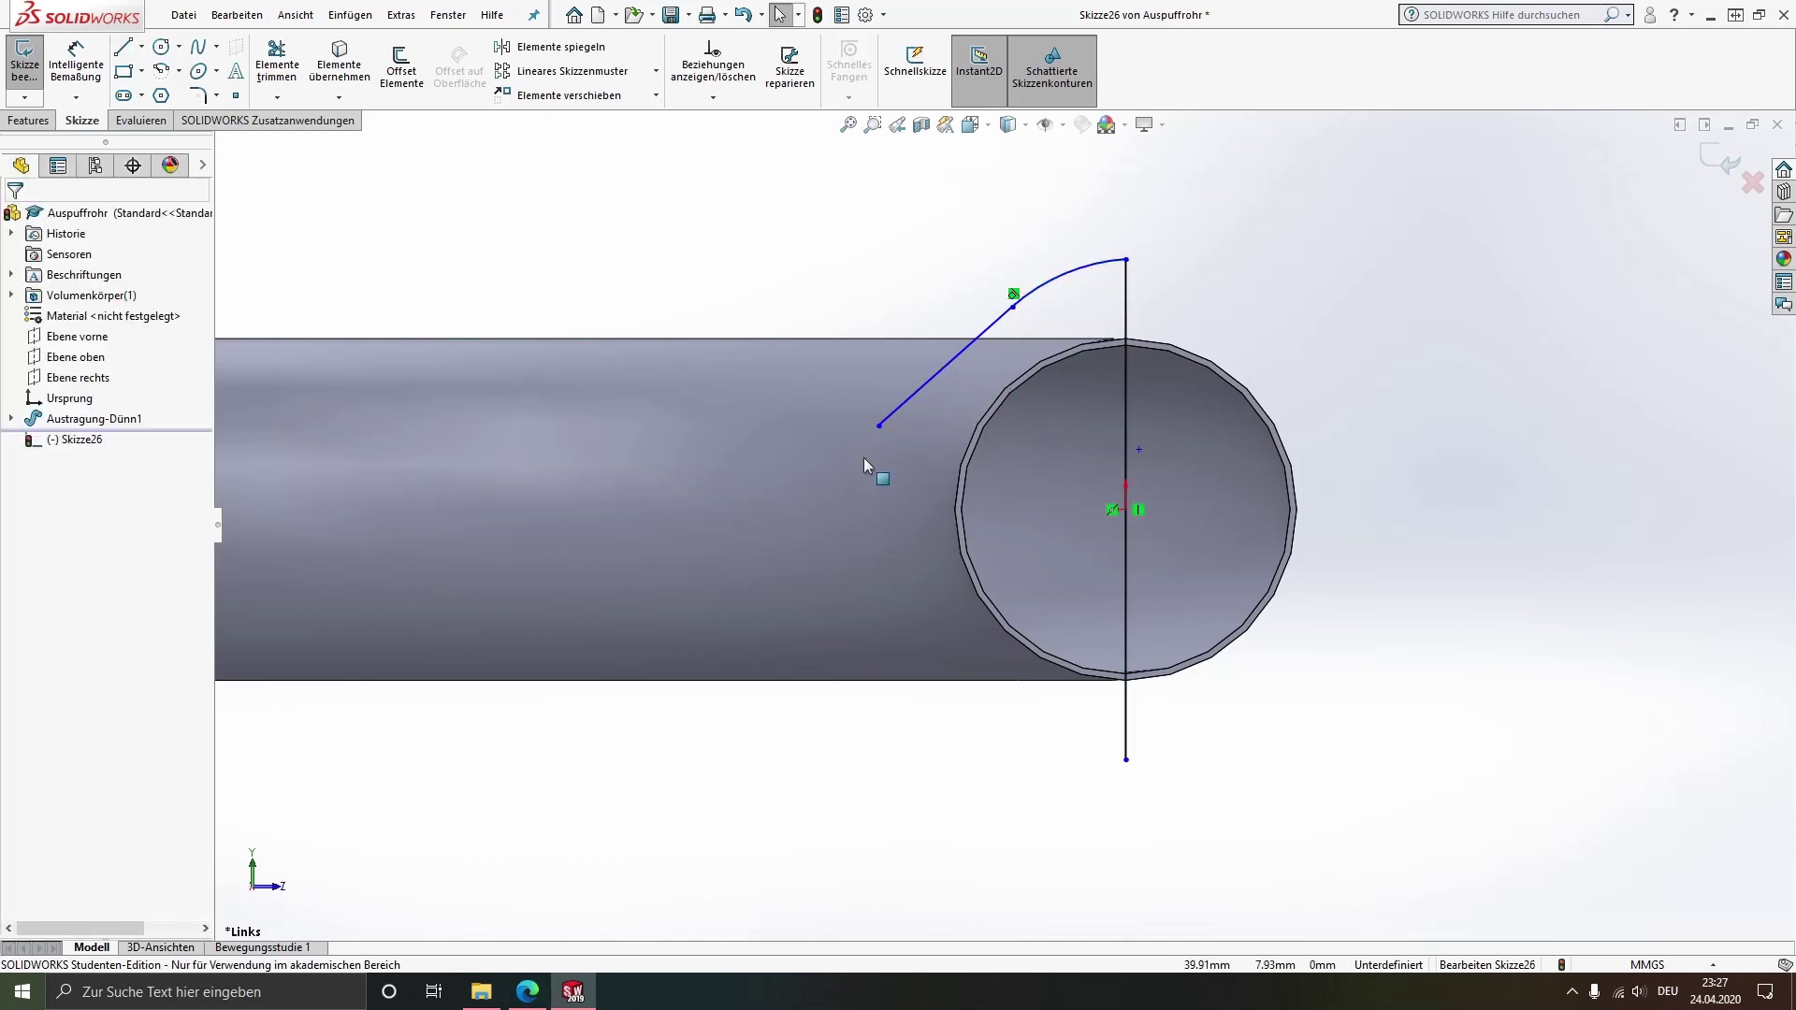
# Continue the outline downward with an arc, a short line and a tangent arc to the bottom
pyautogui.press('l')
pyautogui.click(879, 426)
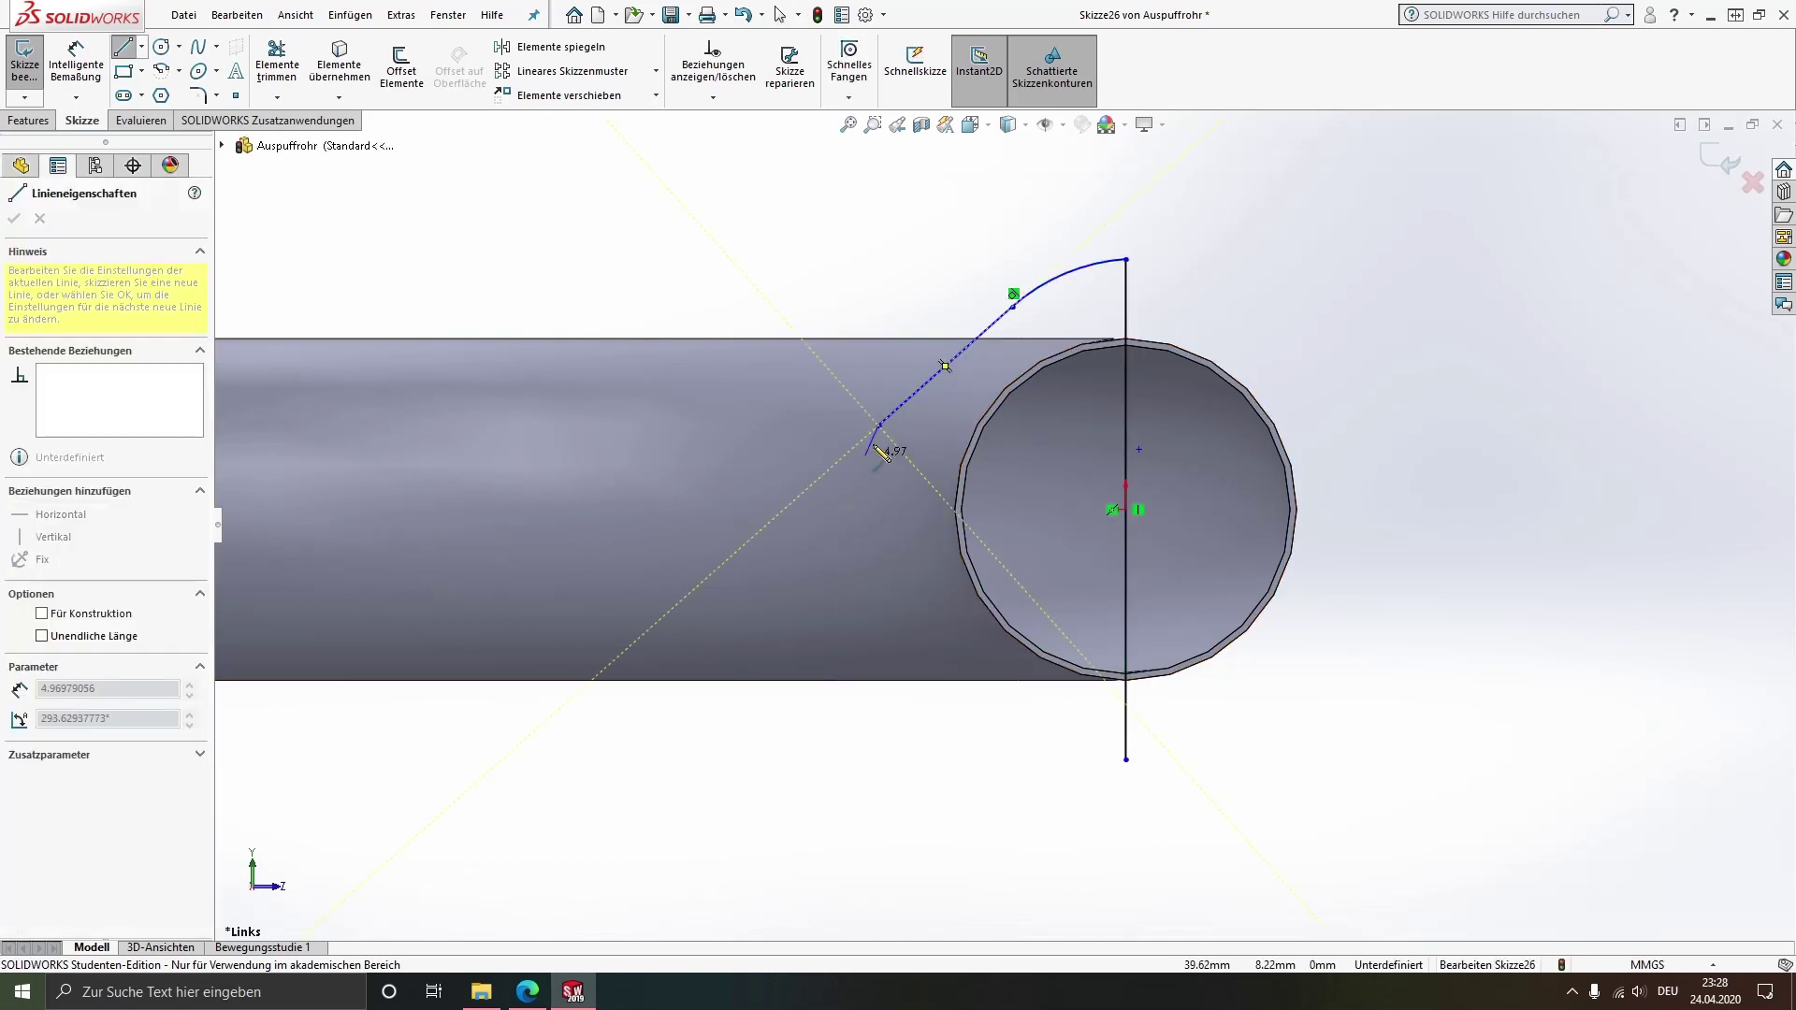
pyautogui.click(867, 631)
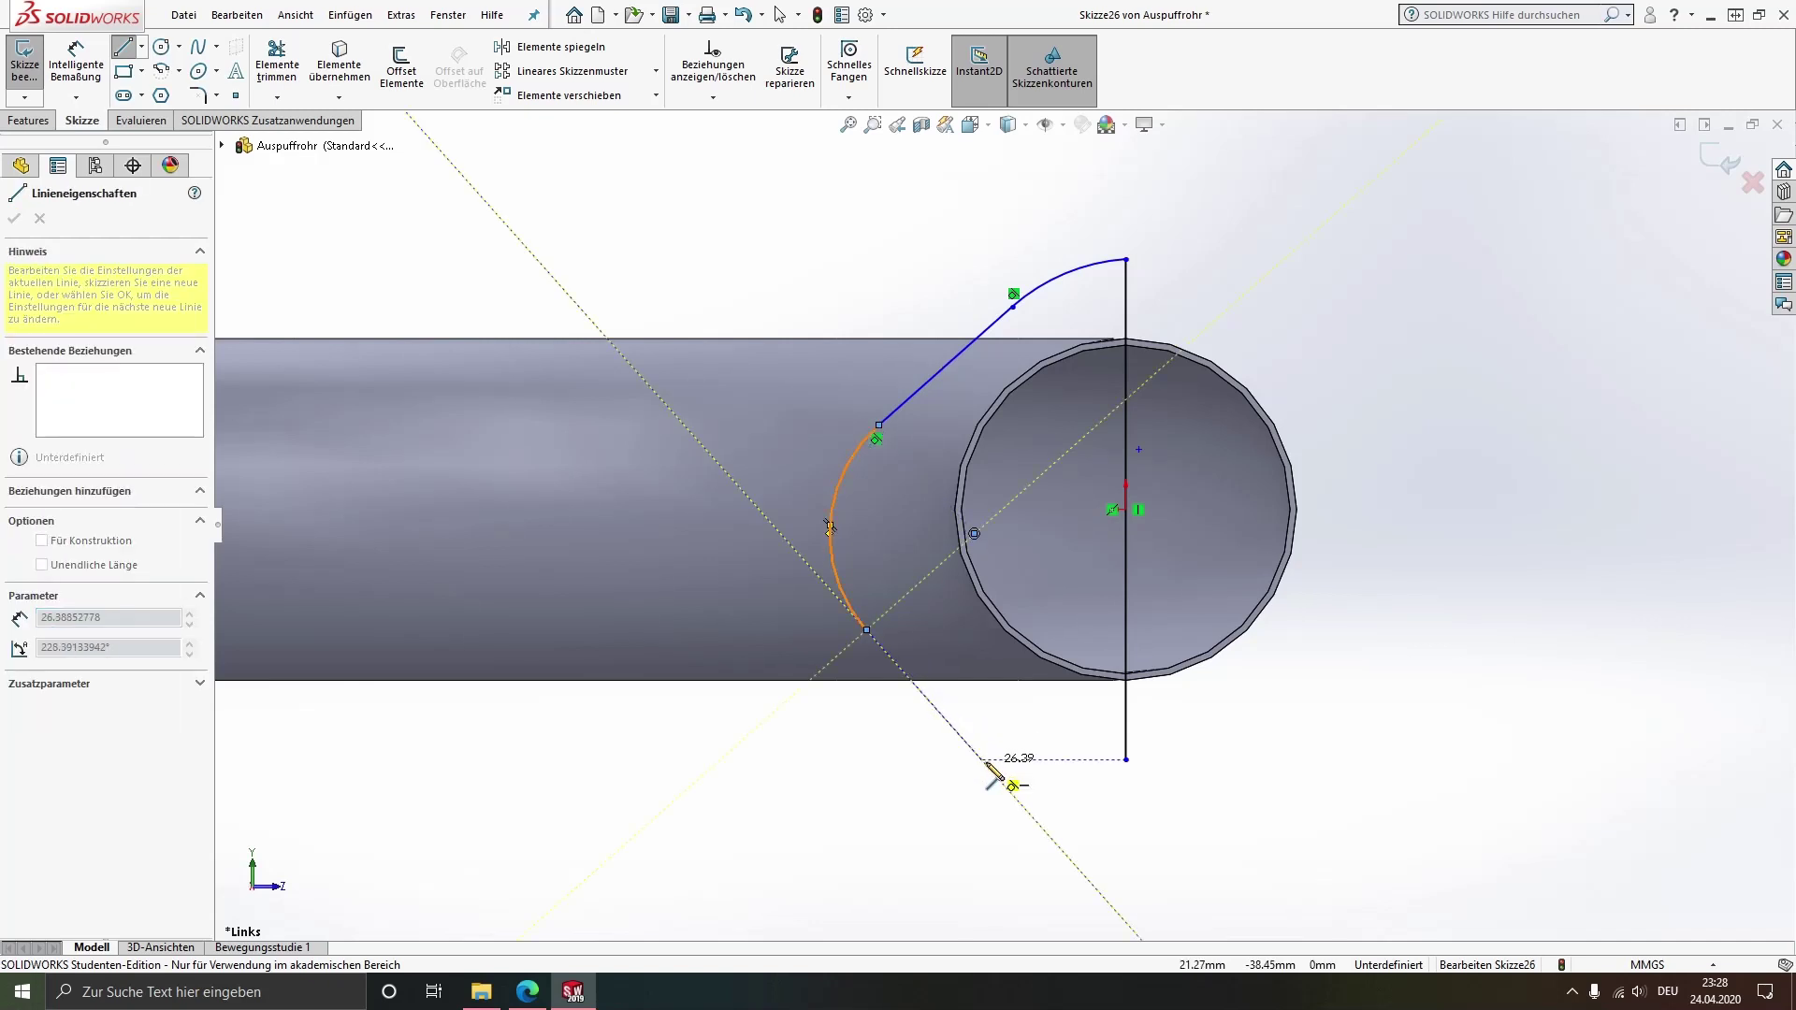
pyautogui.click(950, 725)
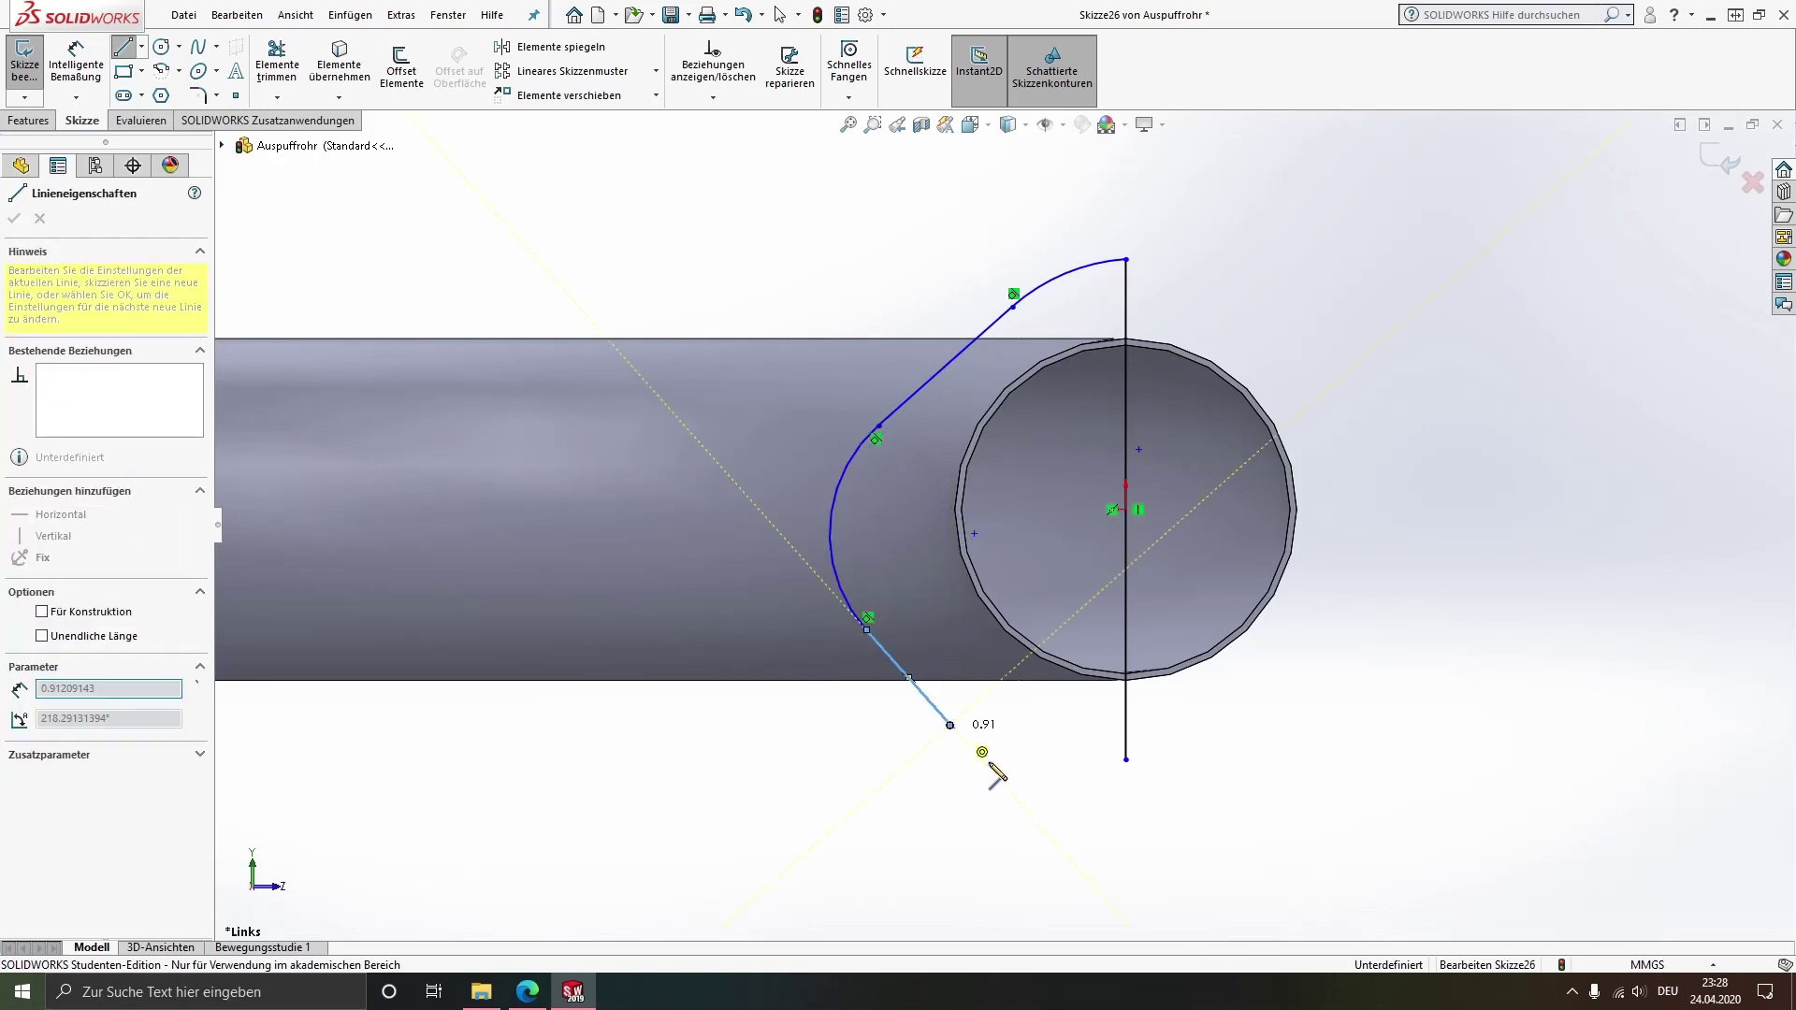
pyautogui.click(1125, 794)
# Convert the vertical line into construction geometry
pyautogui.click(1136, 750)
pyautogui.press('Escape')
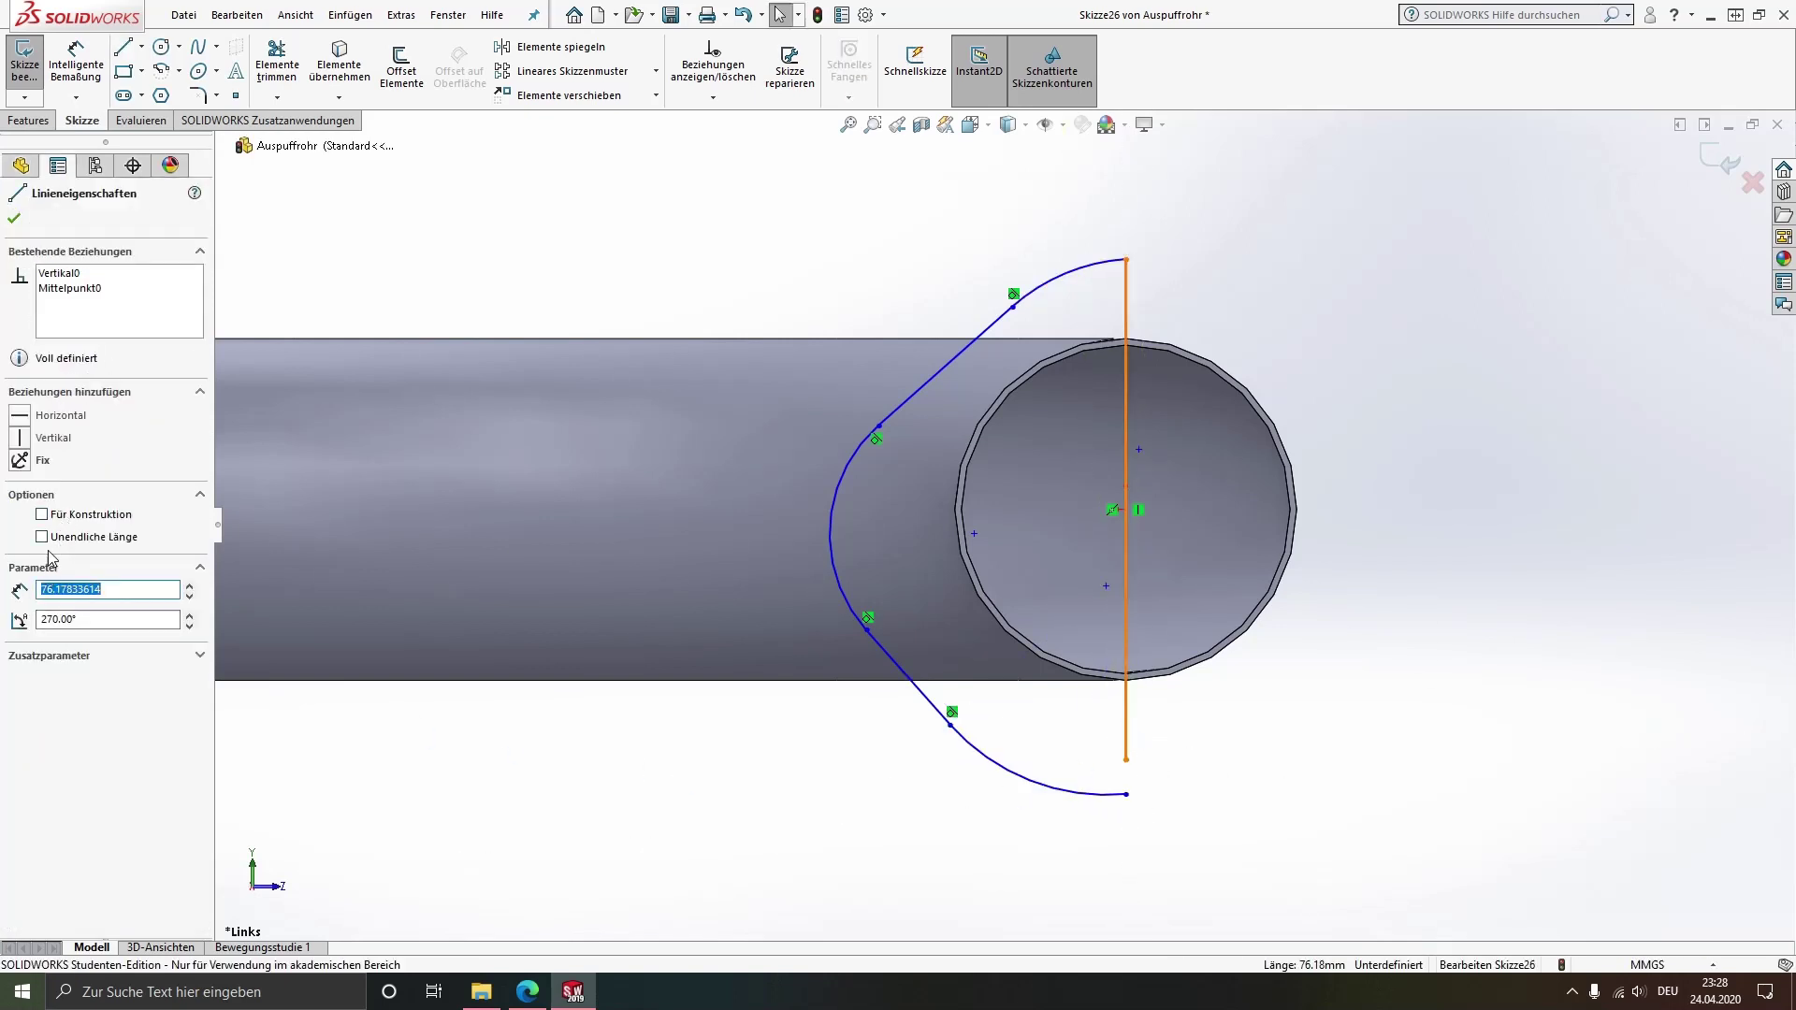
pyautogui.click(61, 517)
pyautogui.press('Escape')
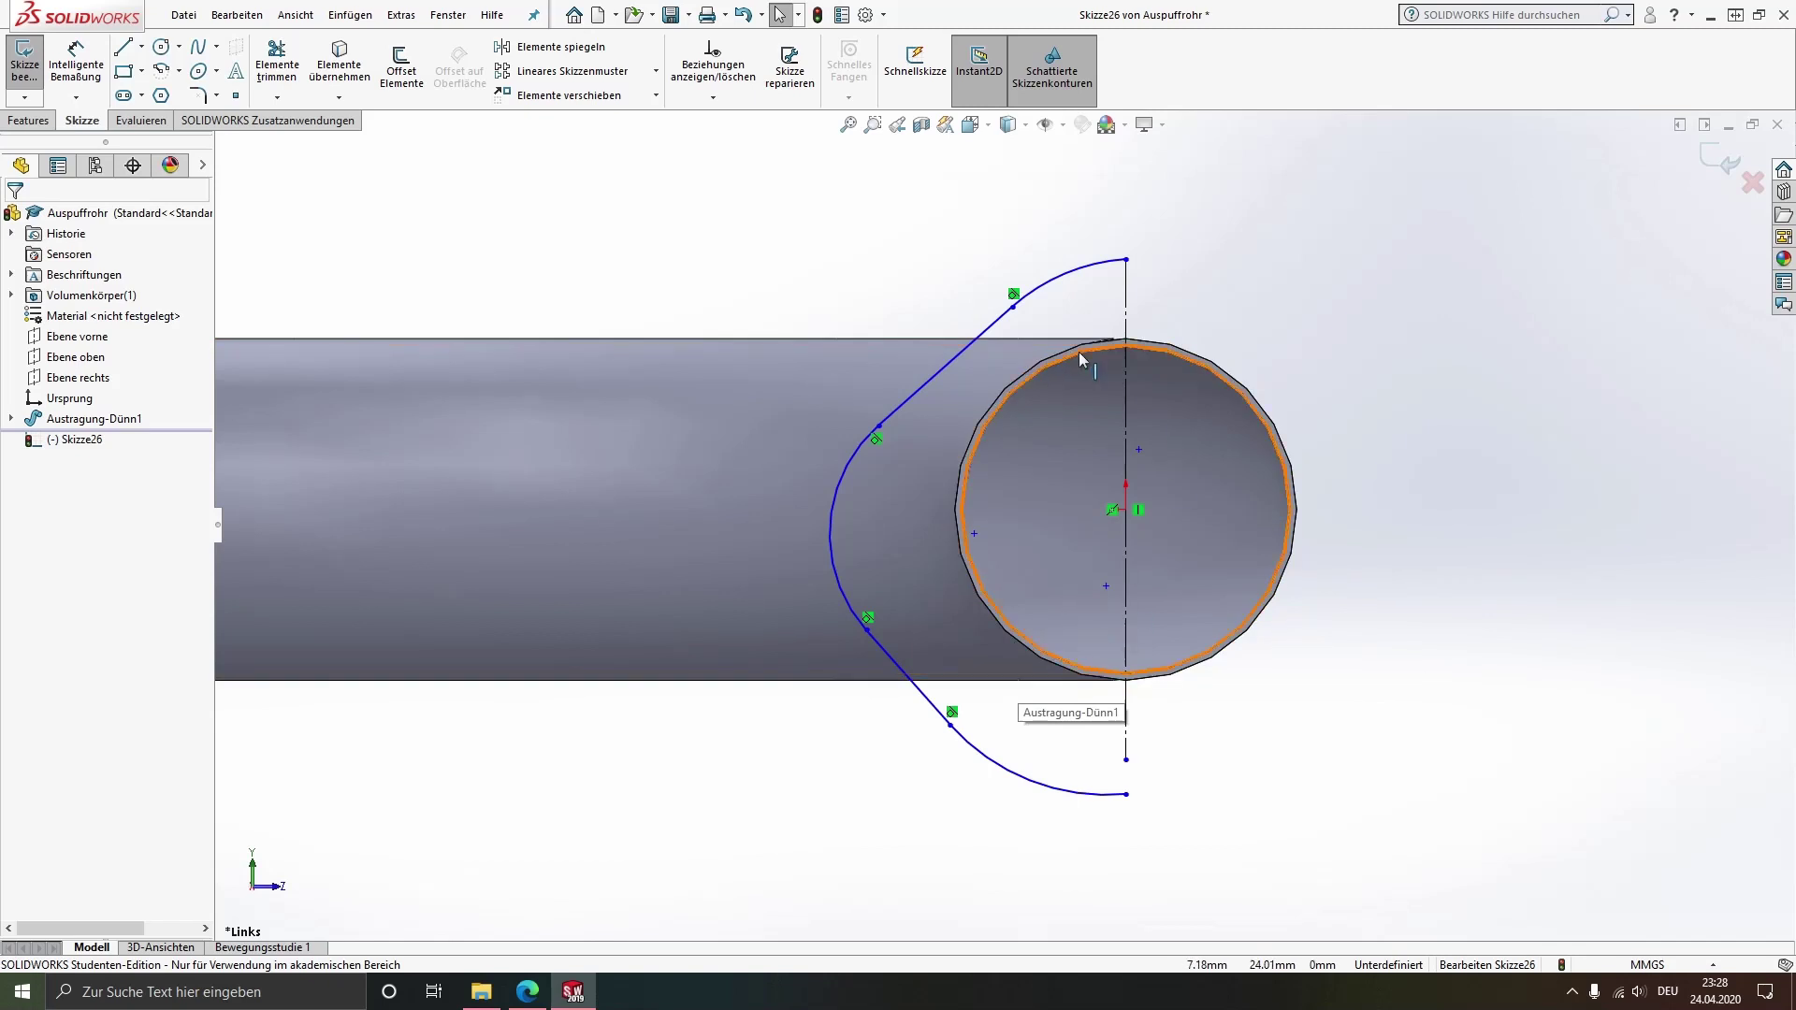
# Tie two loose outline points to the origin with Coincident and Merge relations
pyautogui.click(1105, 585)
pyautogui.keyDown('ctrl'); pyautogui.click(1125, 510); pyautogui.keyUp('ctrl')
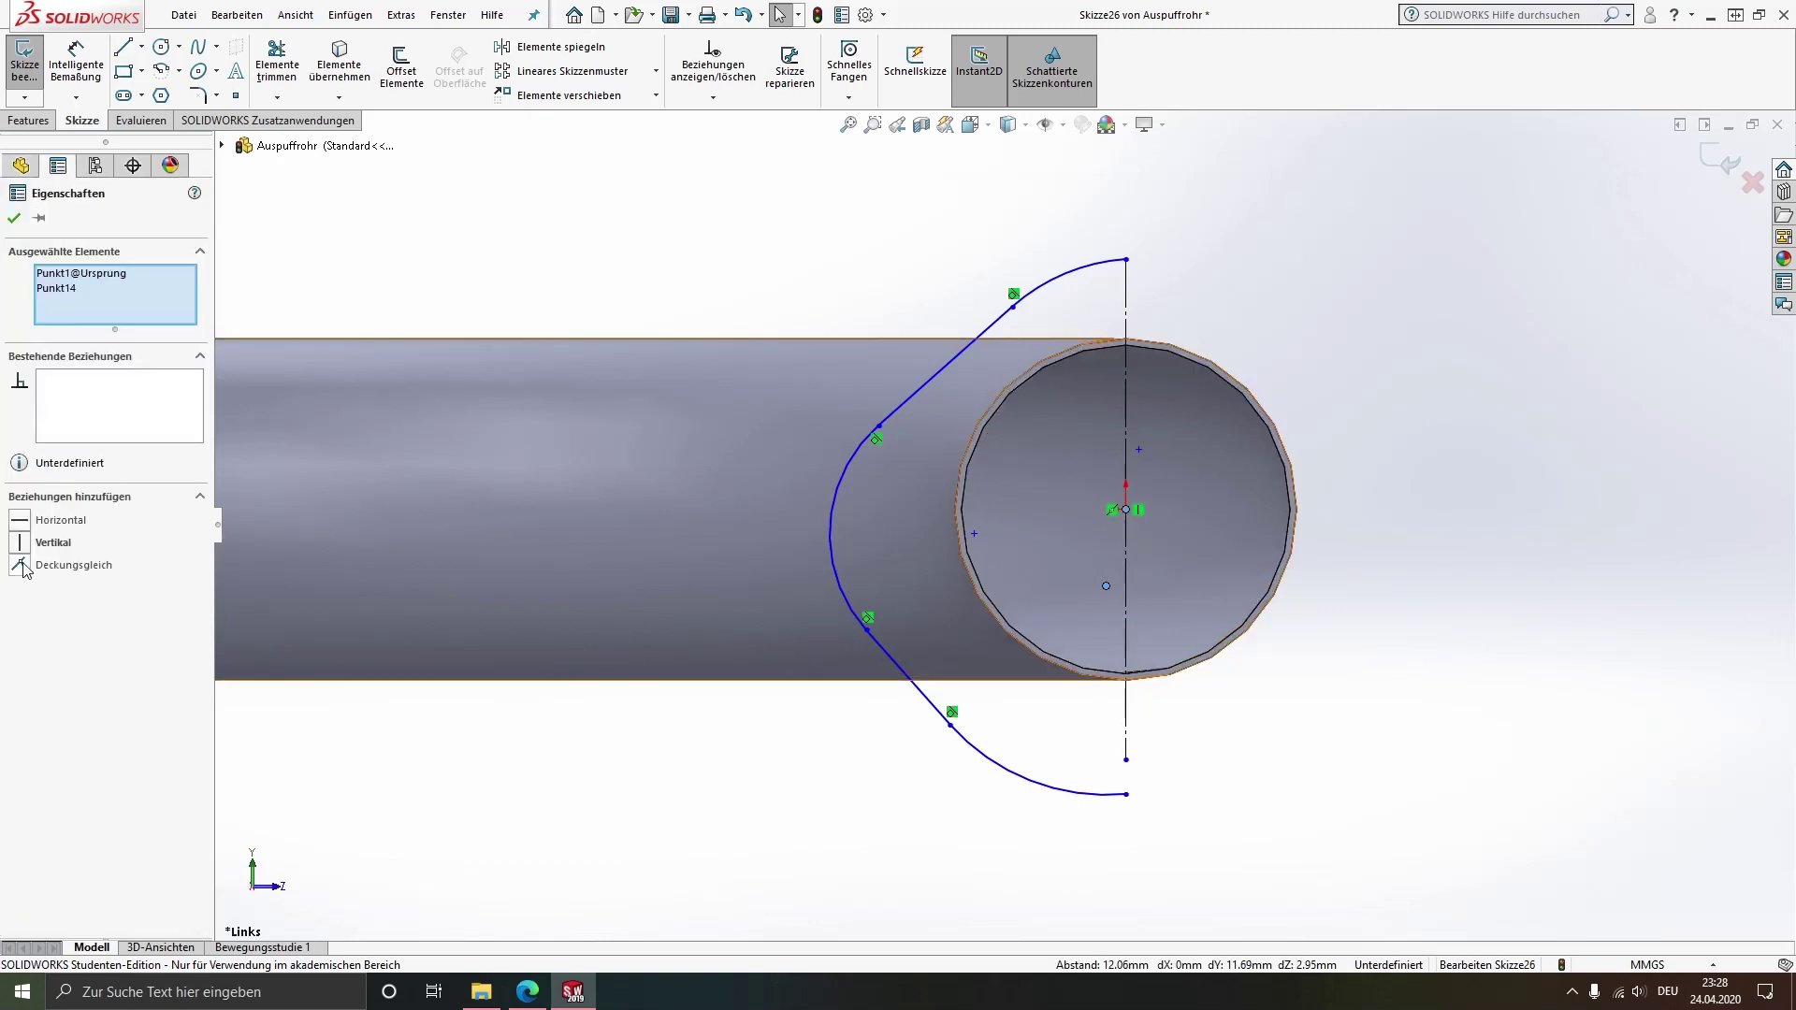
pyautogui.click(22, 565)
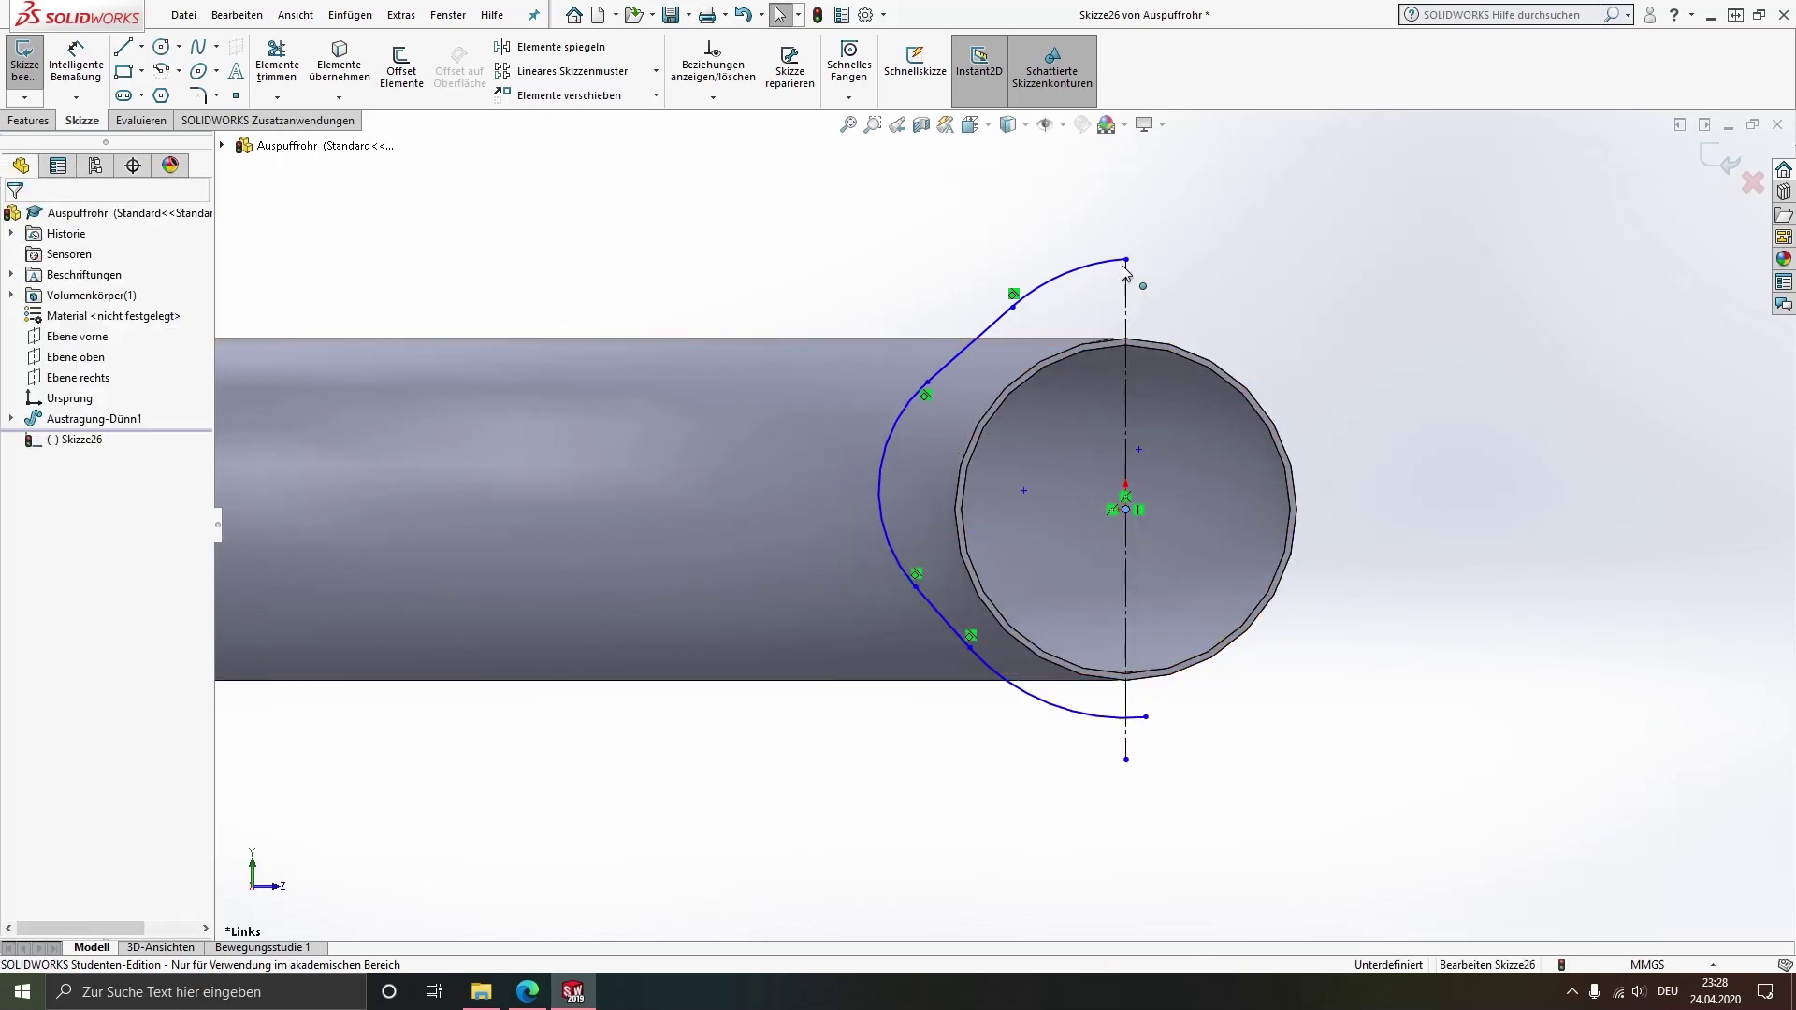
pyautogui.press('Escape')
pyautogui.click(1138, 450)
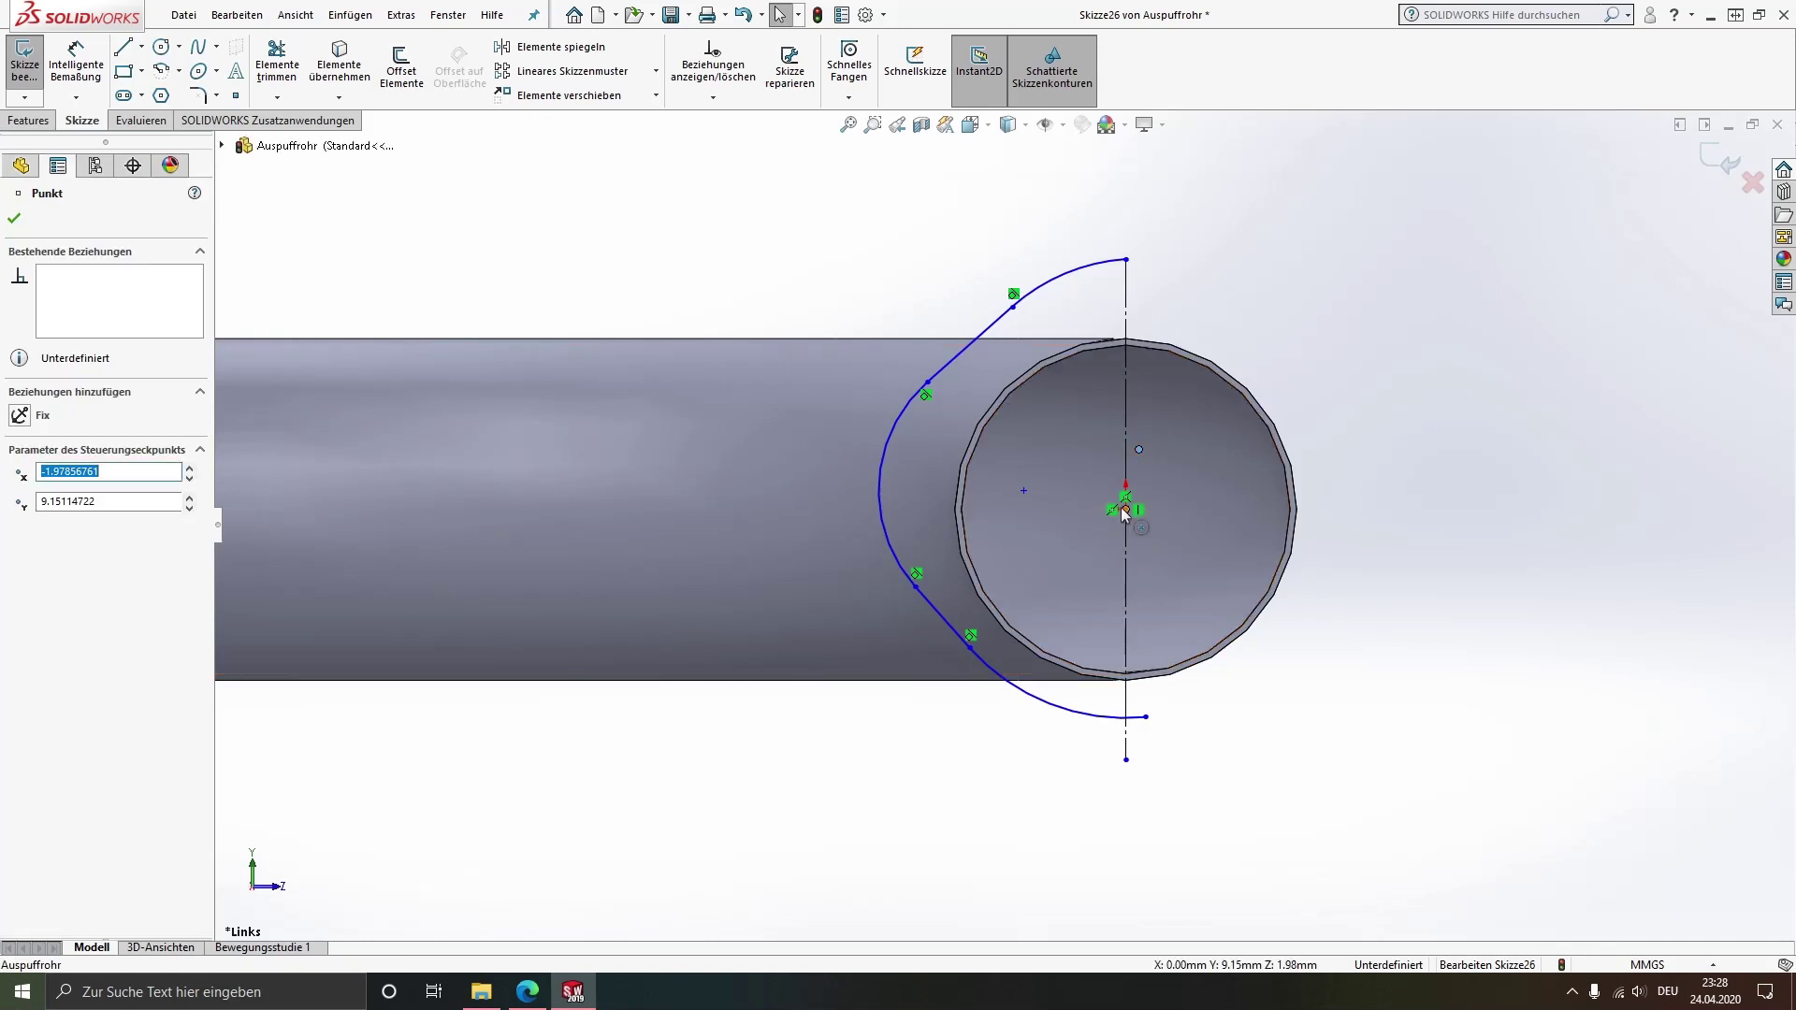
pyautogui.keyDown('ctrl'); pyautogui.click(1125, 510); pyautogui.keyUp('ctrl')
pyautogui.click(19, 589)
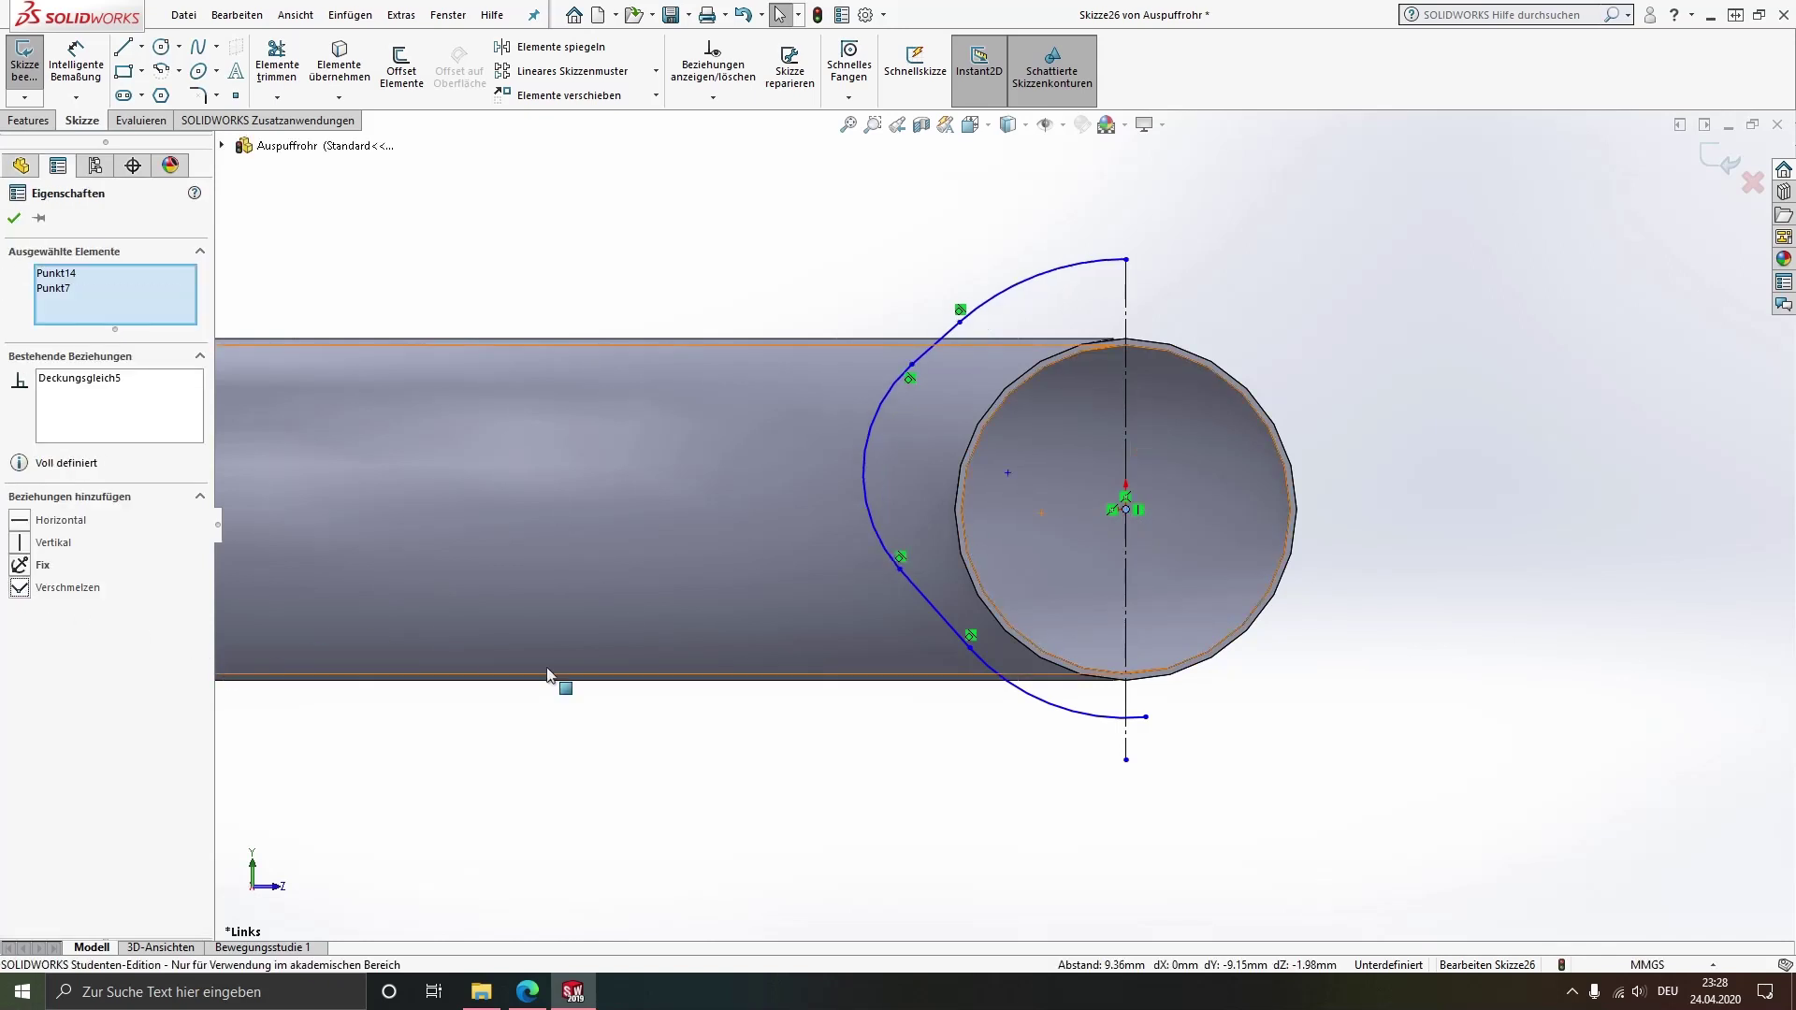
pyautogui.press('Escape')
# Merge the outline's lower end onto the centreline's bottom point and drag the top end upward
pyautogui.click(1126, 760)
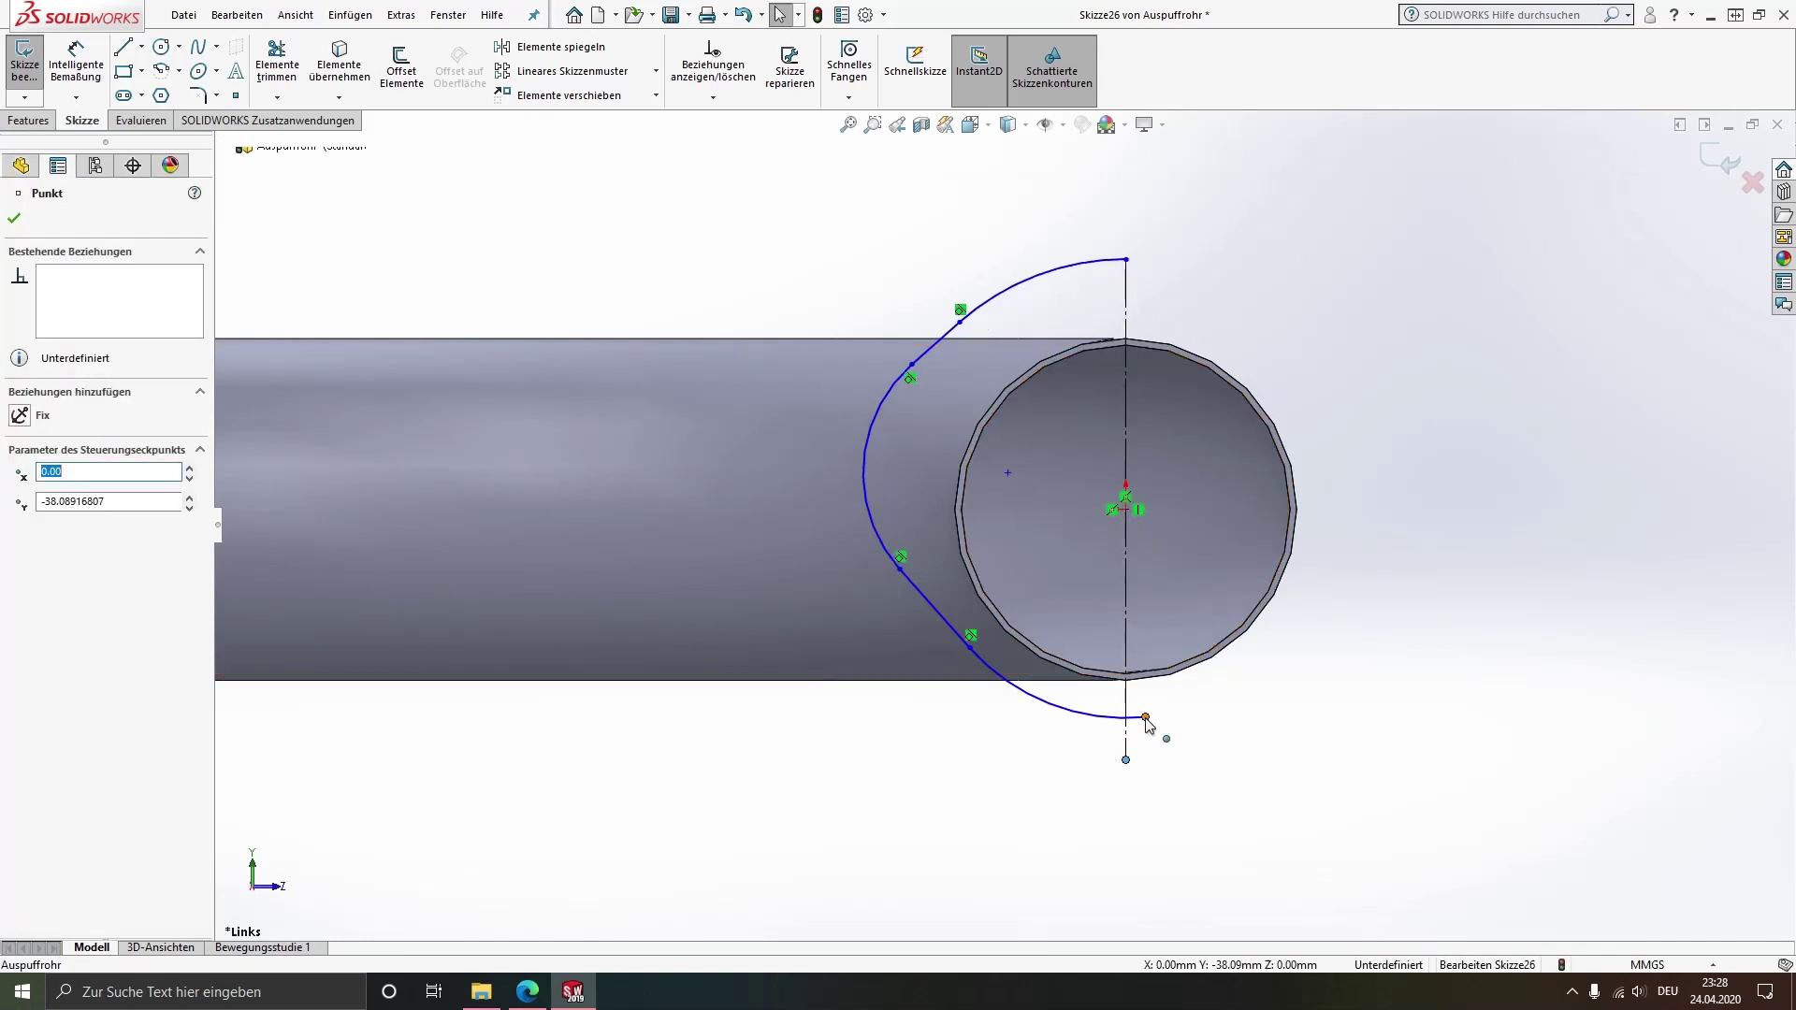
pyautogui.keyDown('ctrl'); pyautogui.click(1146, 716); pyautogui.keyUp('ctrl')
pyautogui.click(49, 589)
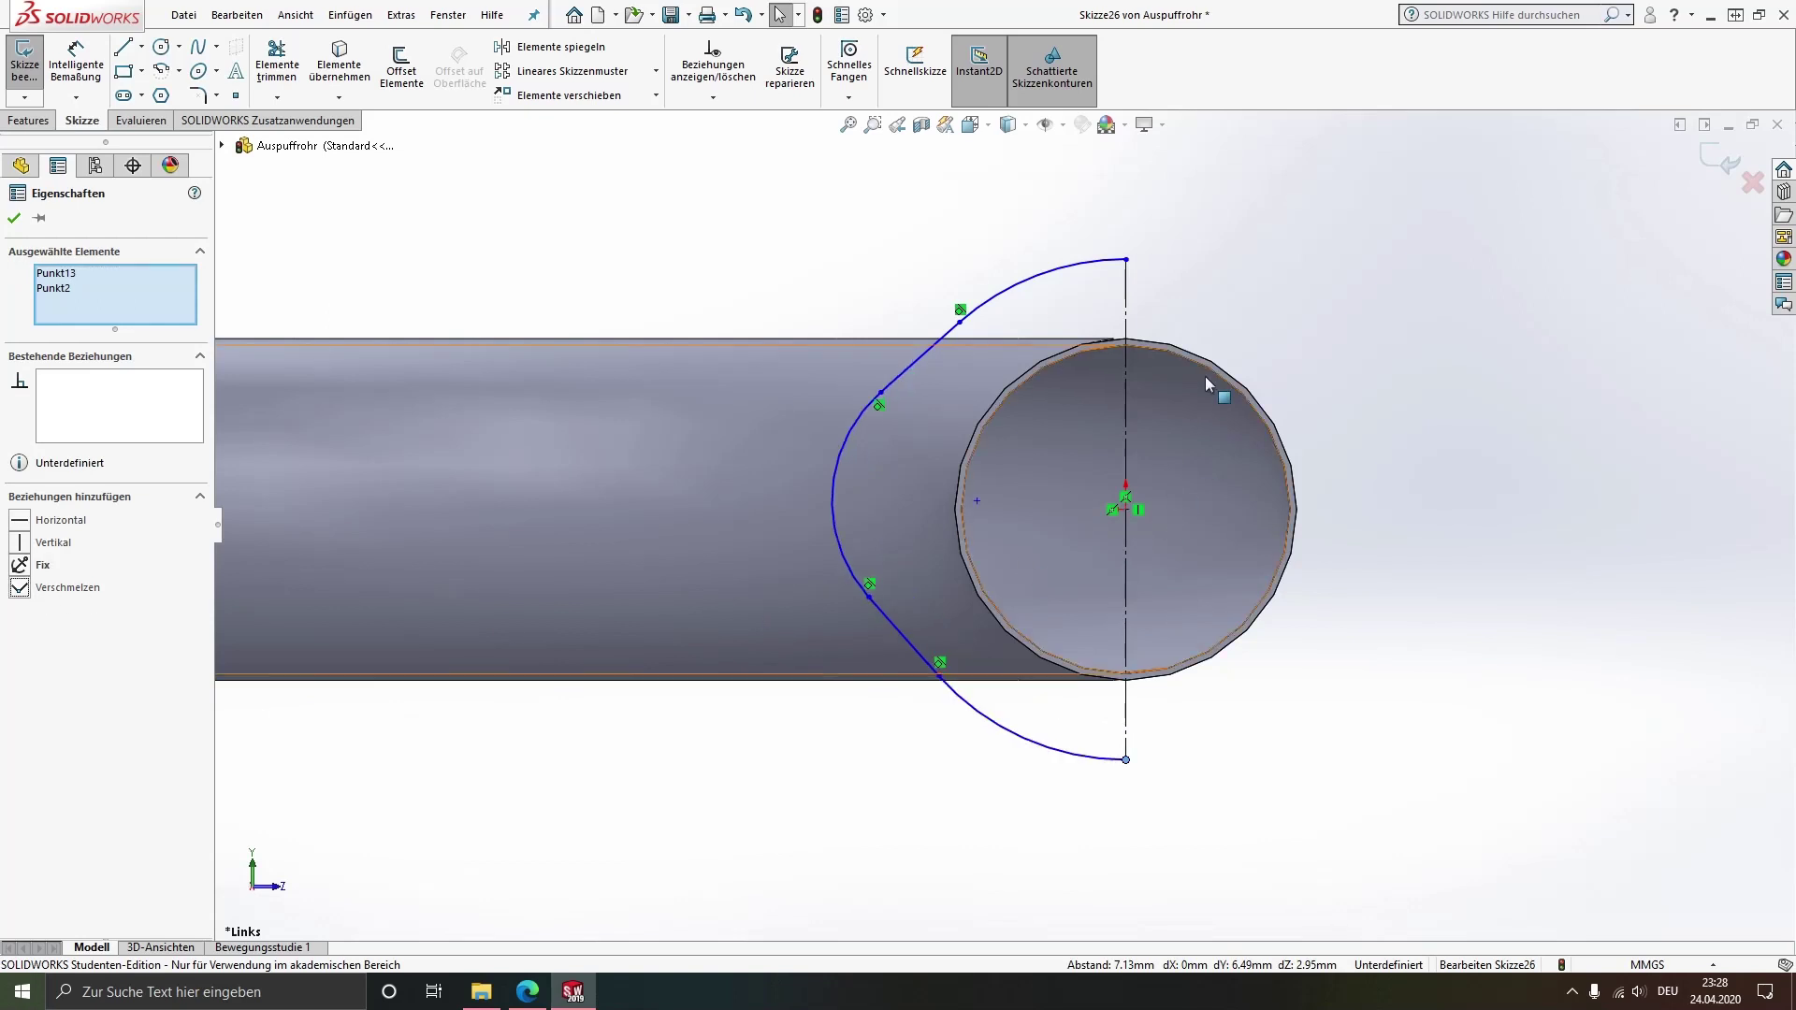
pyautogui.moveTo(1125, 261); pyautogui.dragTo(1165, 250)
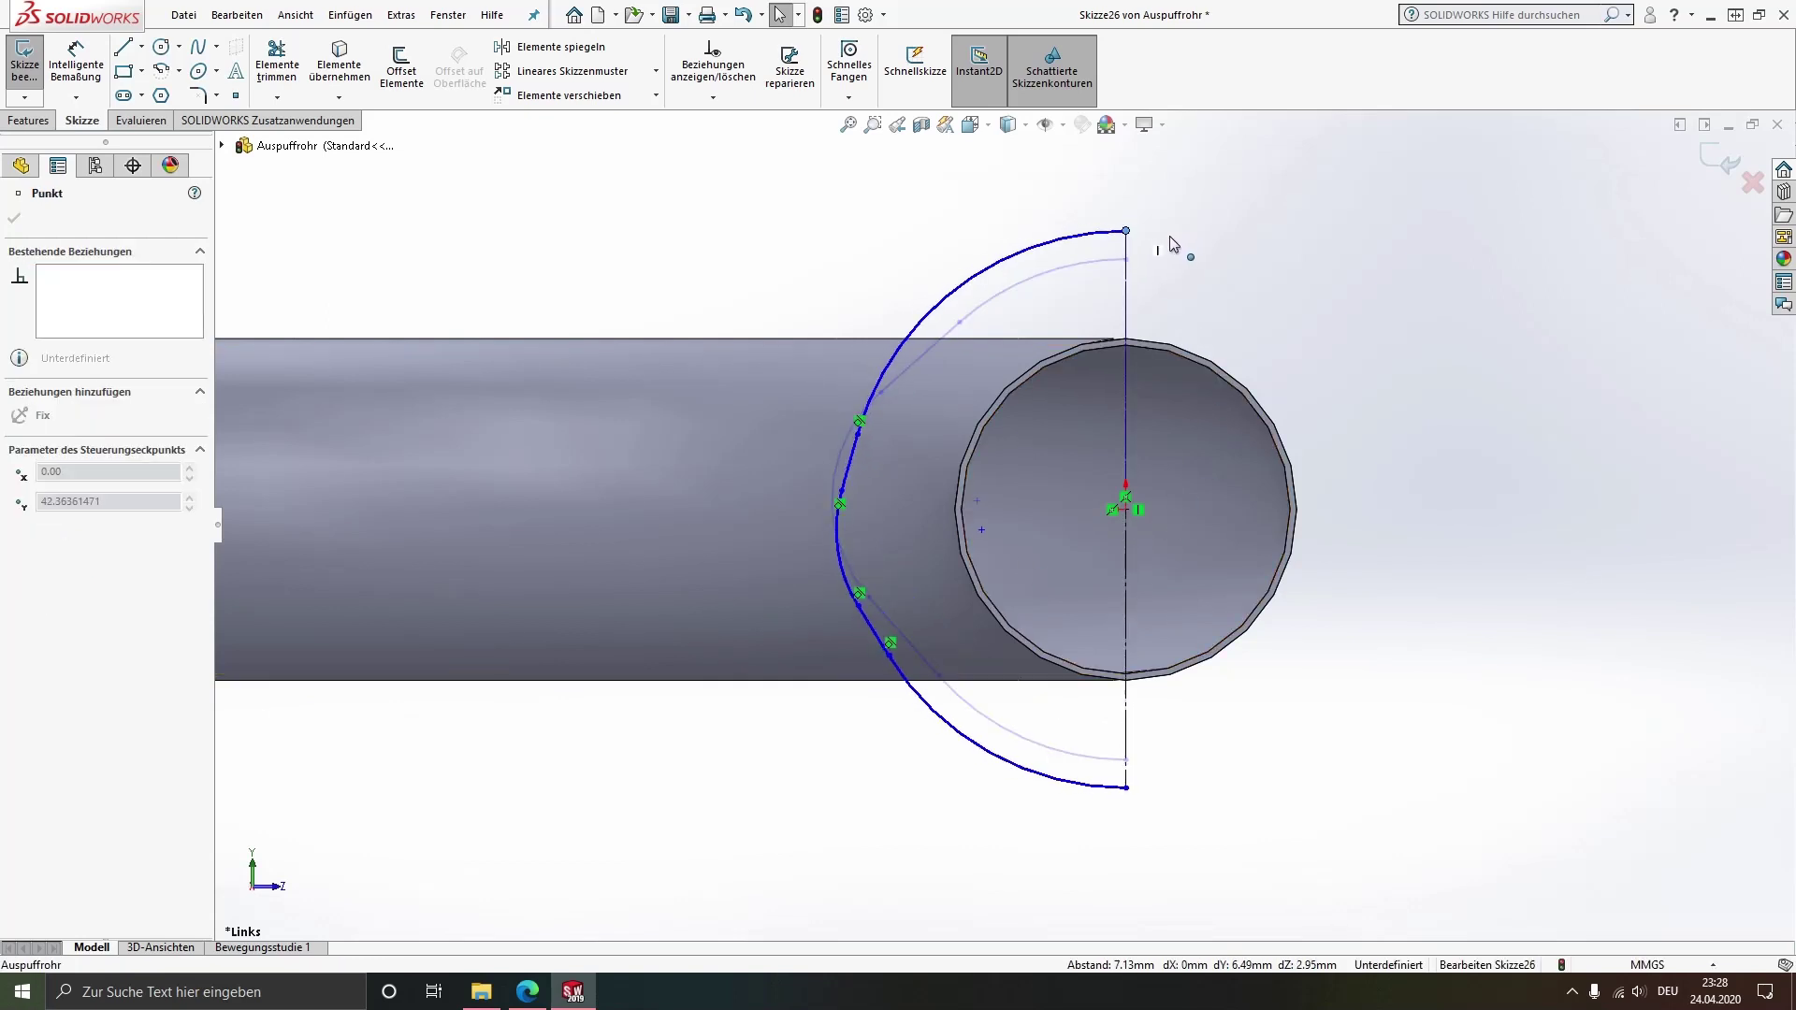
pyautogui.click(1311, 428)
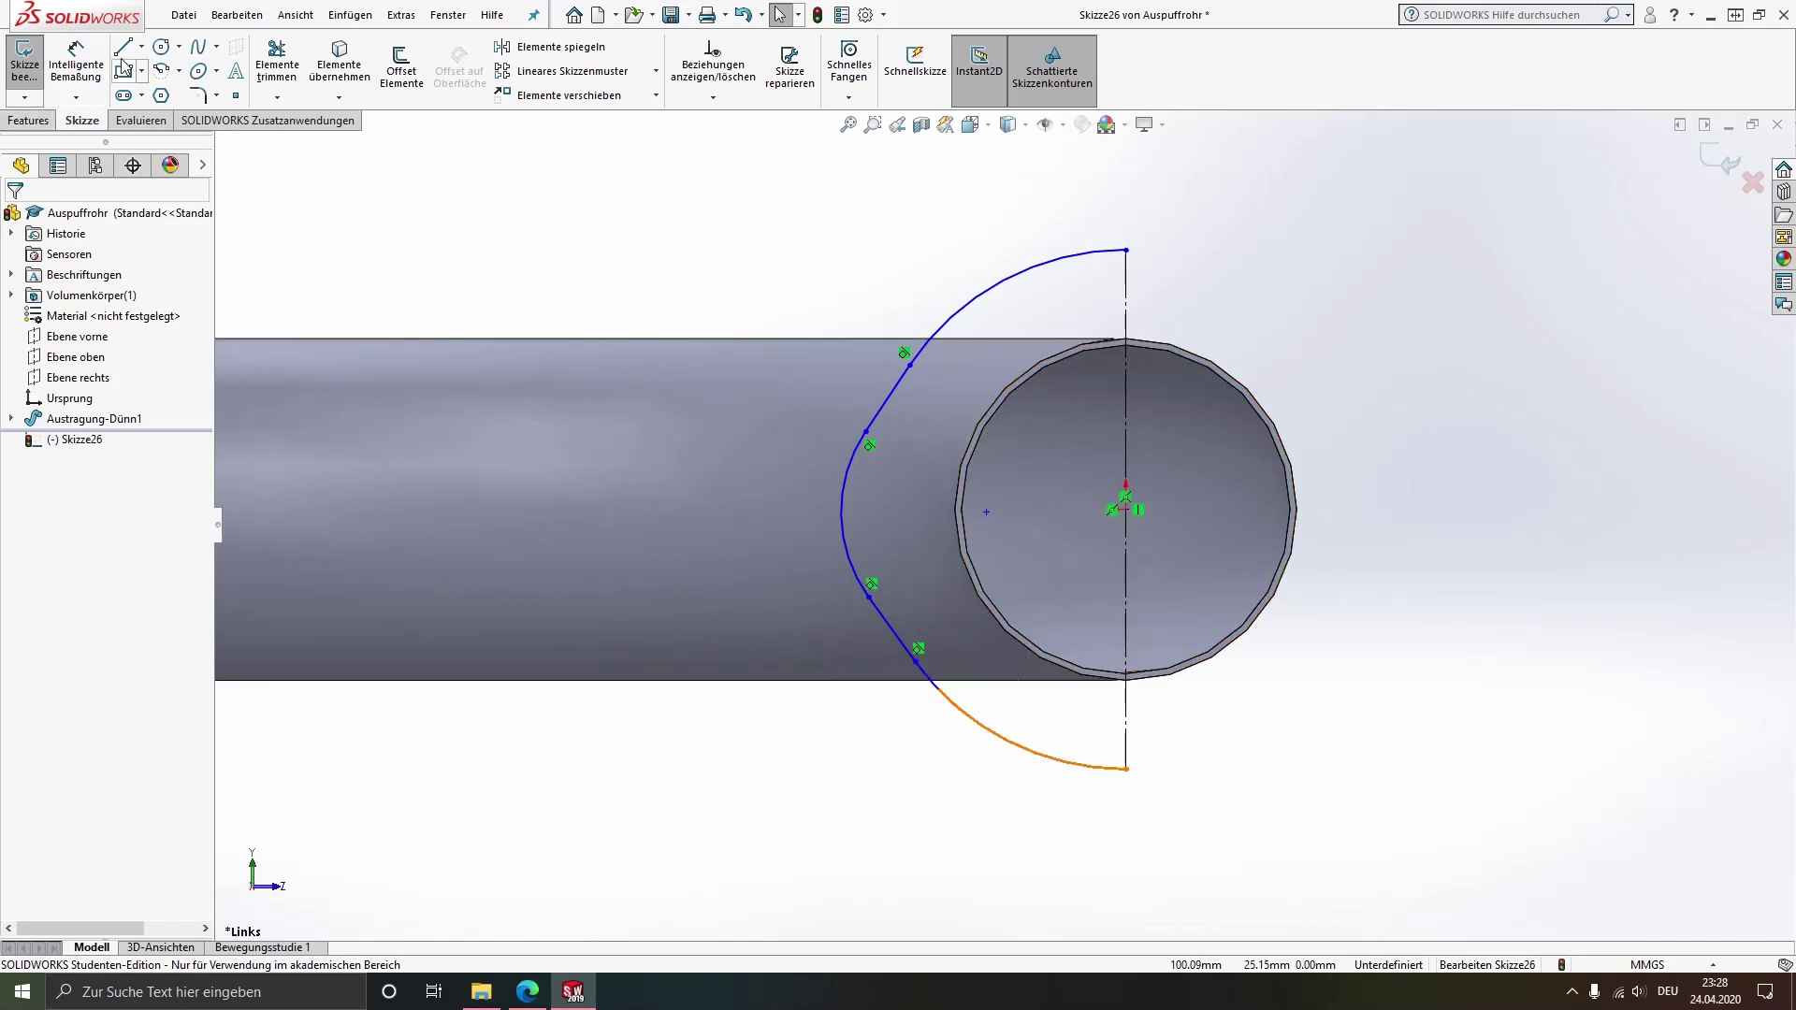
# Draw a centreline ending at the origin and make it Horizontal
pyautogui.click(141, 47)
pyautogui.click(168, 96)
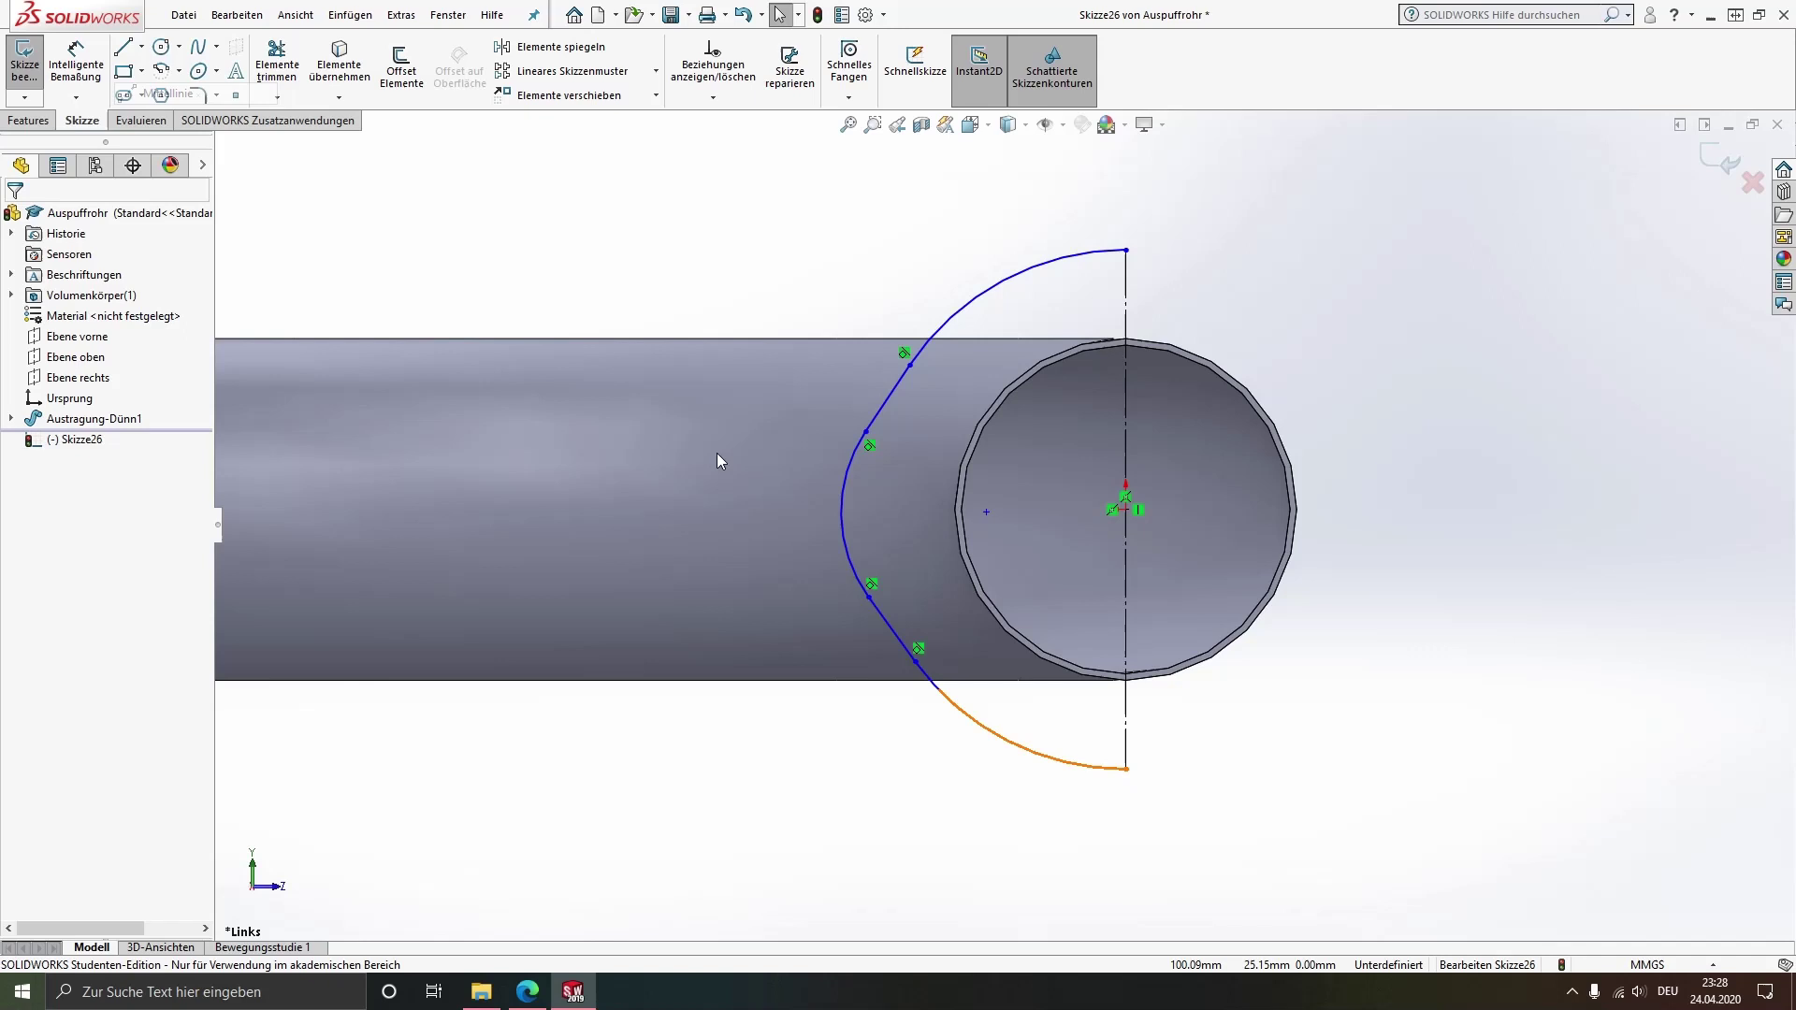
pyautogui.click(987, 512)
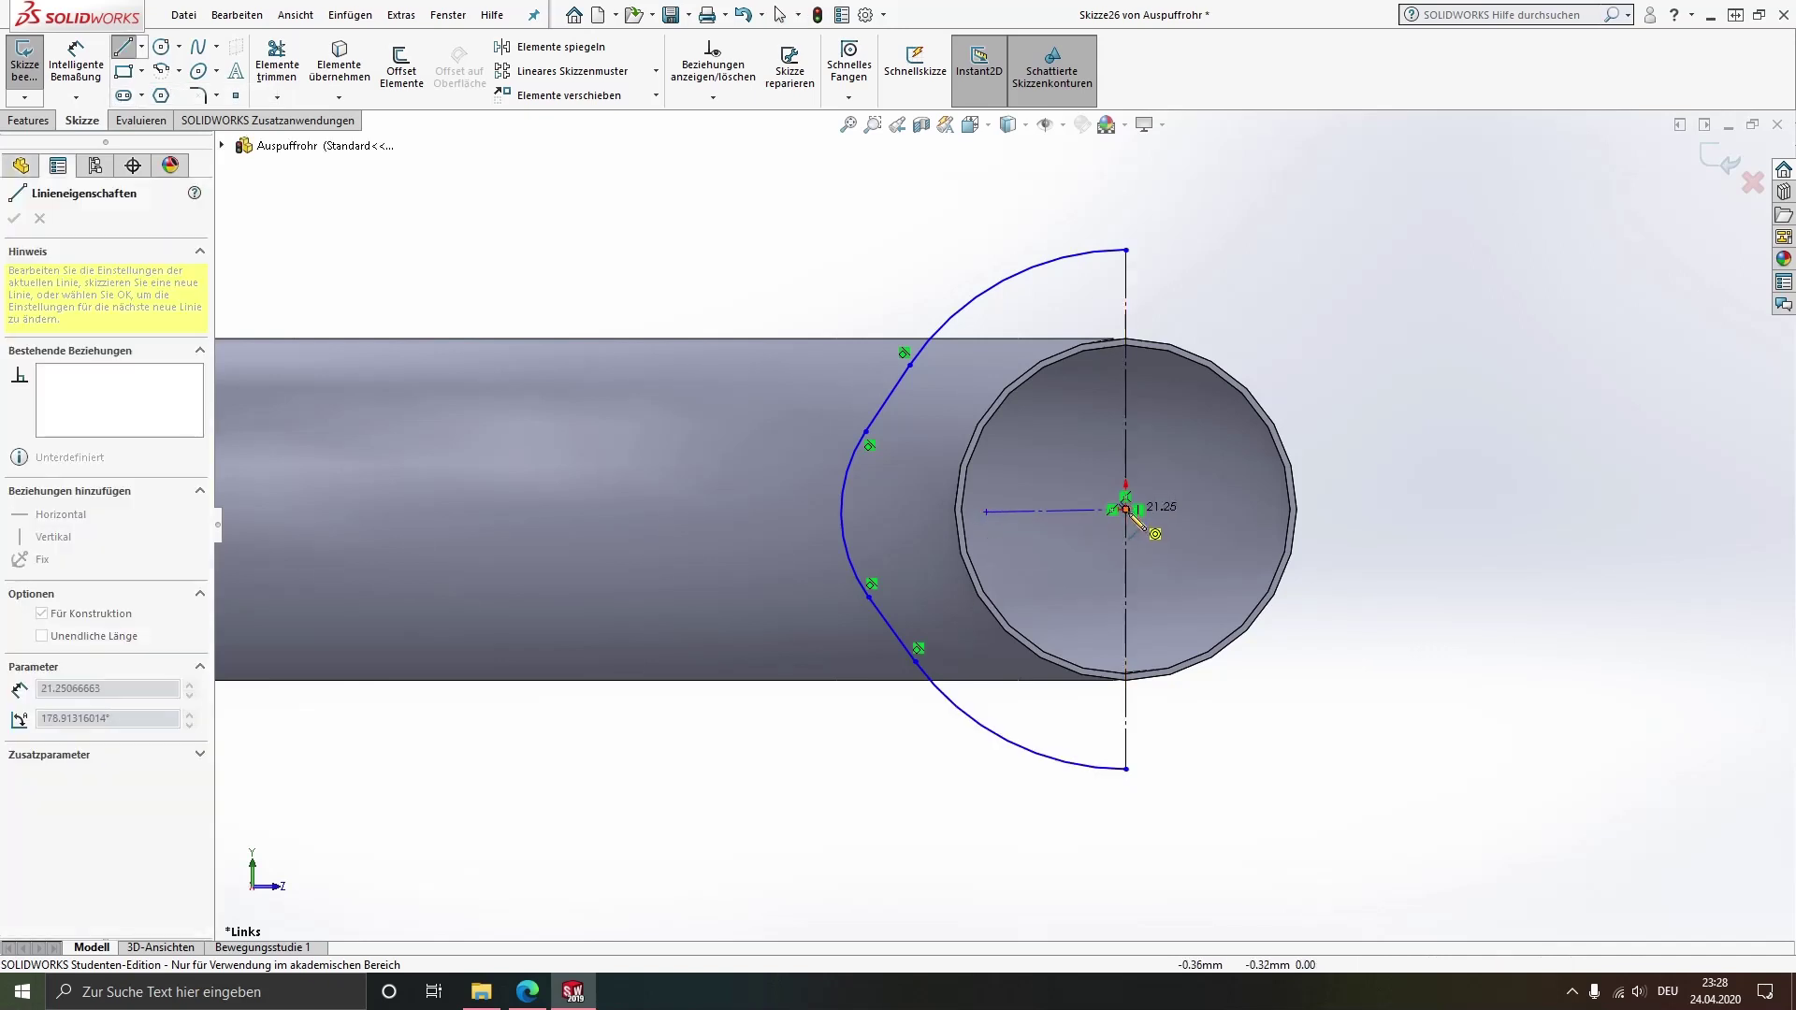
pyautogui.press('Escape')
pyautogui.click(1090, 511)
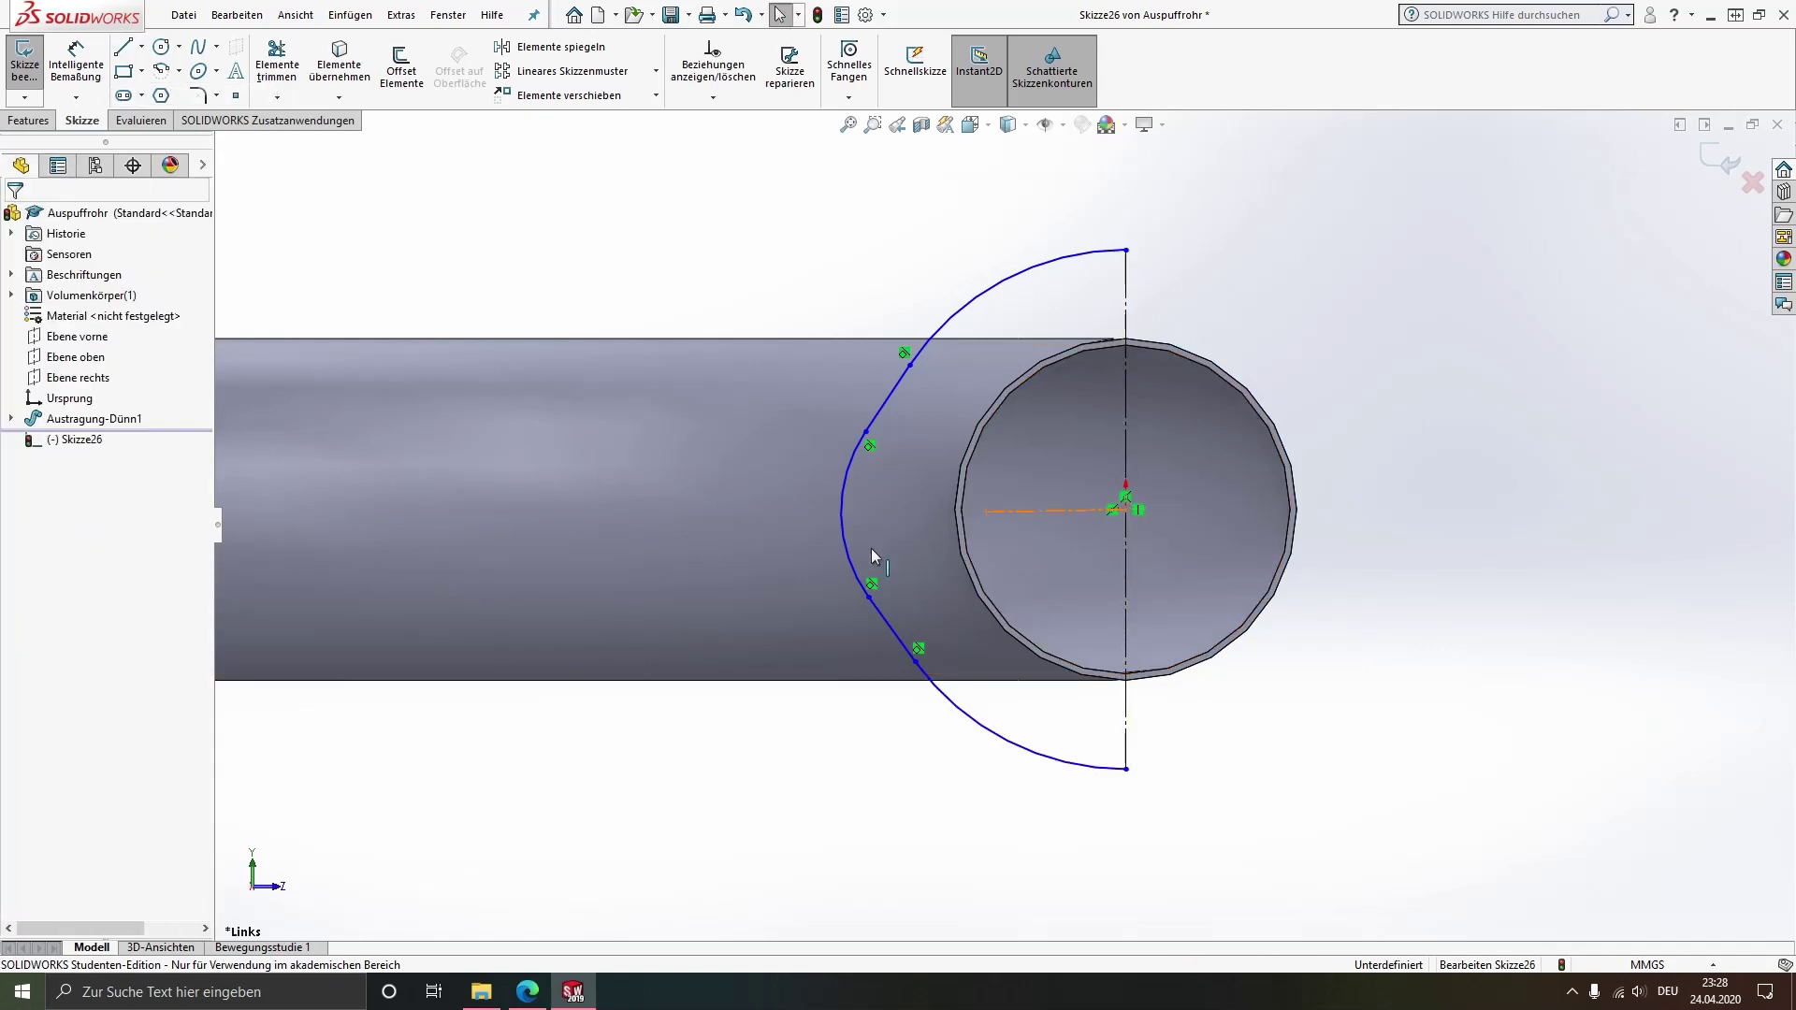
pyautogui.click(51, 415)
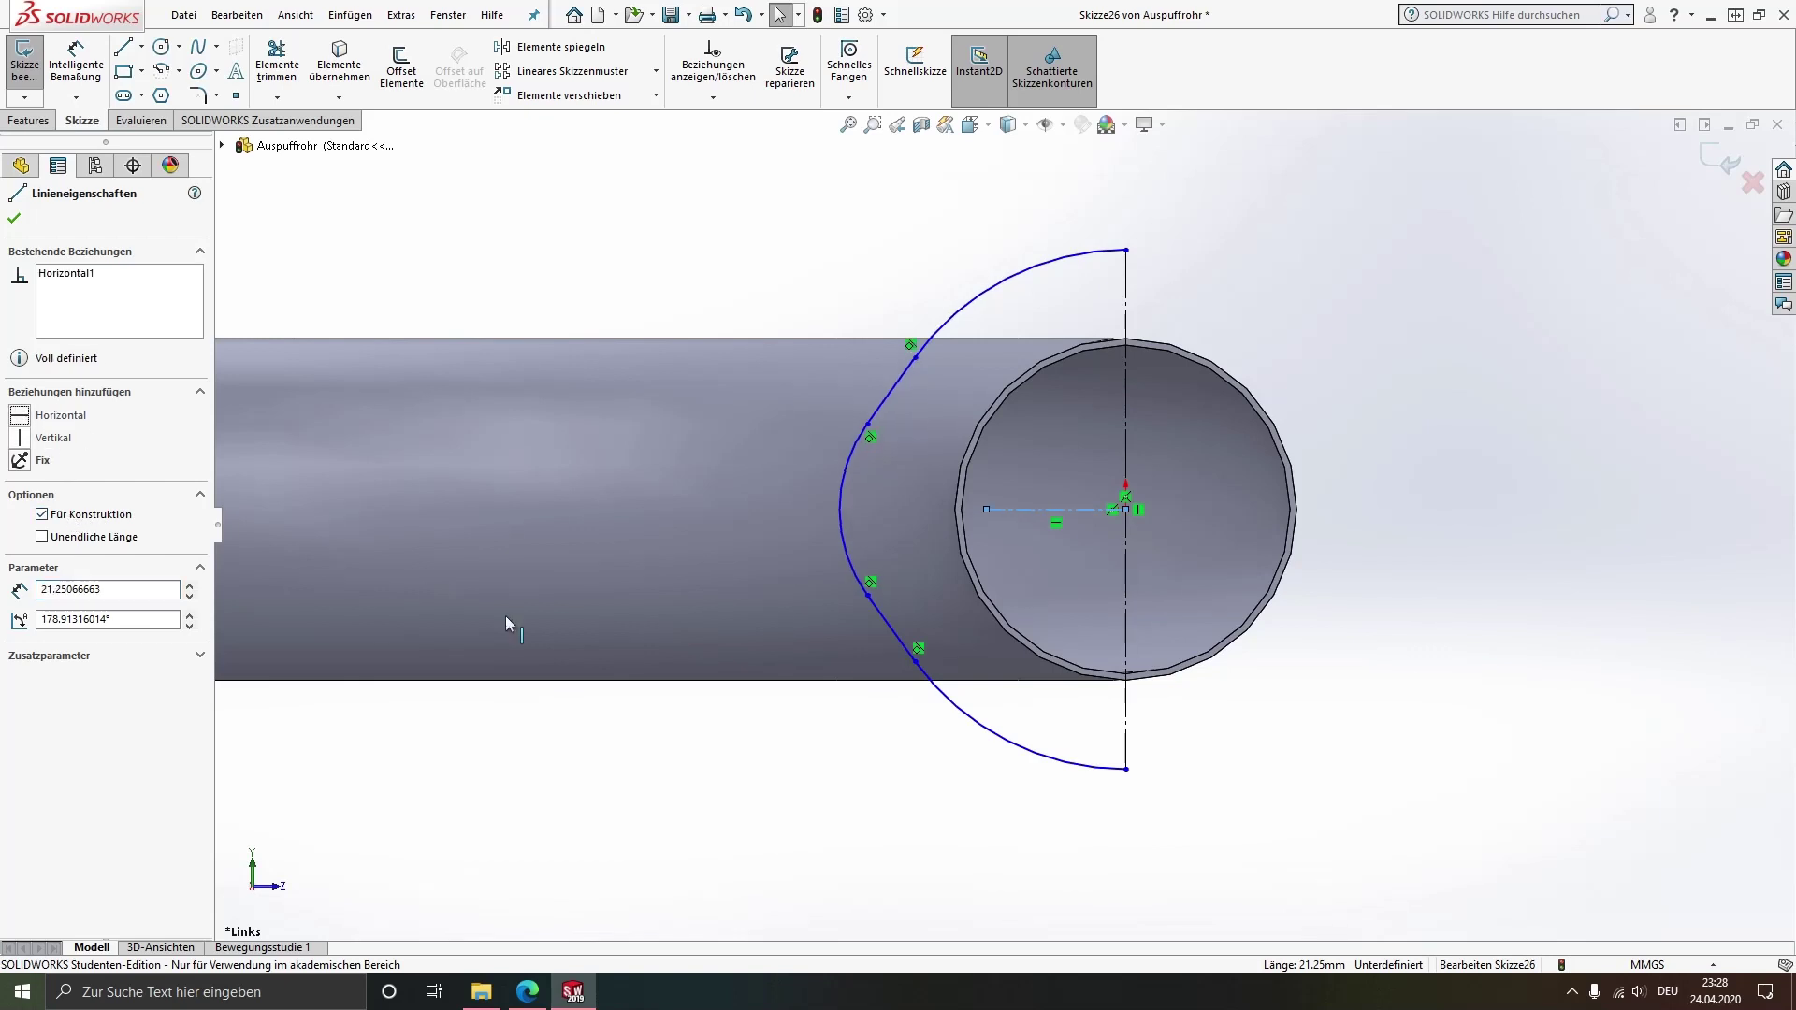
pyautogui.click(827, 865)
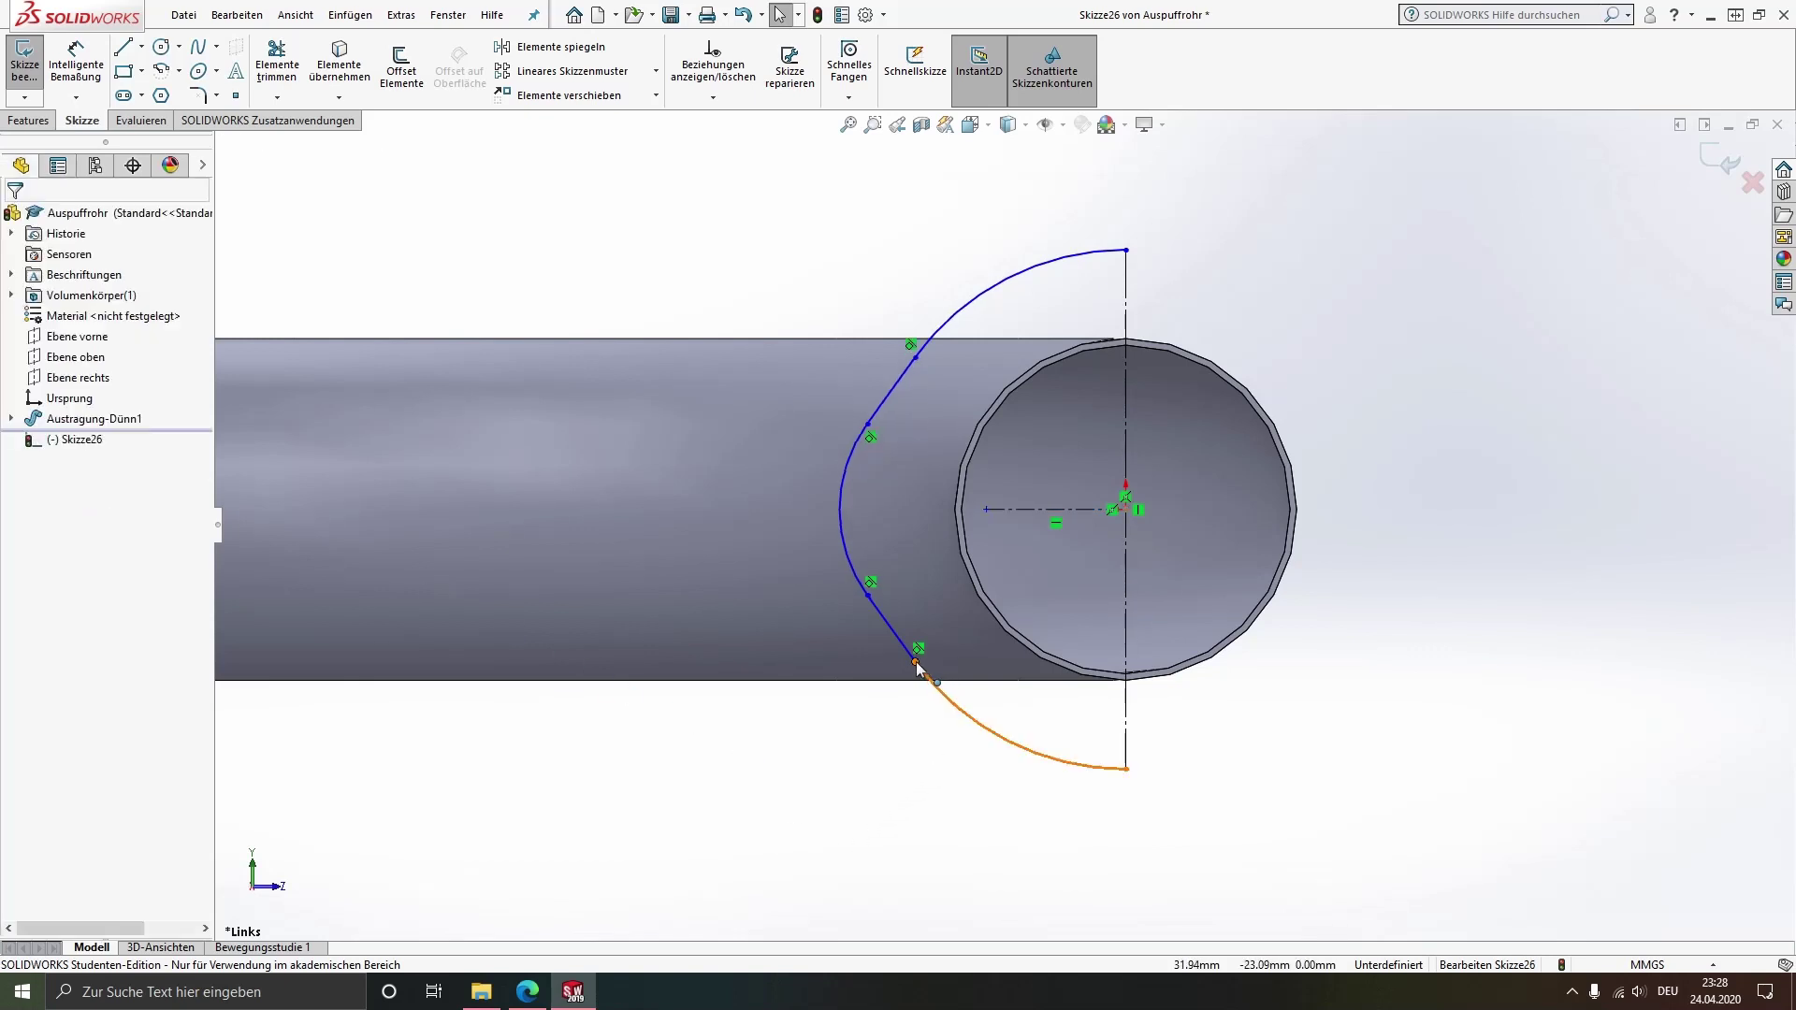
# Make the upper and lower arc points Symmetric about the horizontal centreline
pyautogui.click(1007, 510)
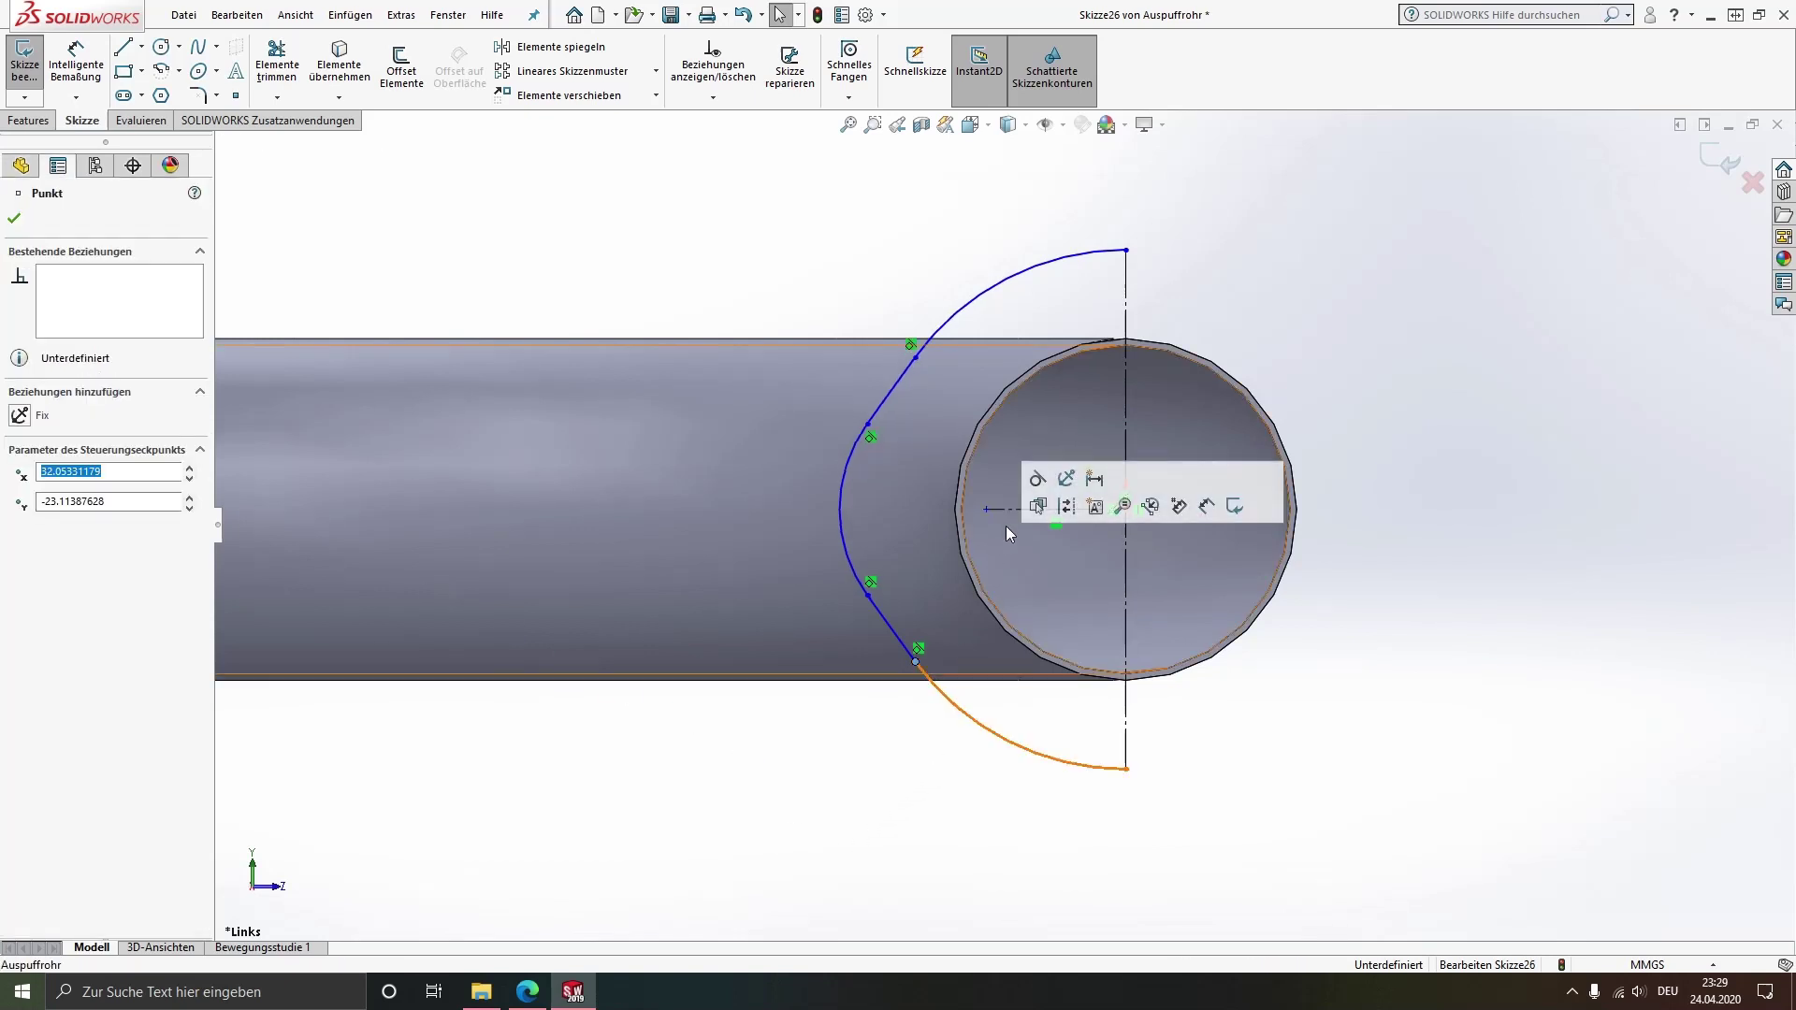
pyautogui.keyDown('ctrl'); pyautogui.click(915, 358); pyautogui.keyUp('ctrl')
pyautogui.keyDown('ctrl'); pyautogui.click(869, 425); pyautogui.keyUp('ctrl')
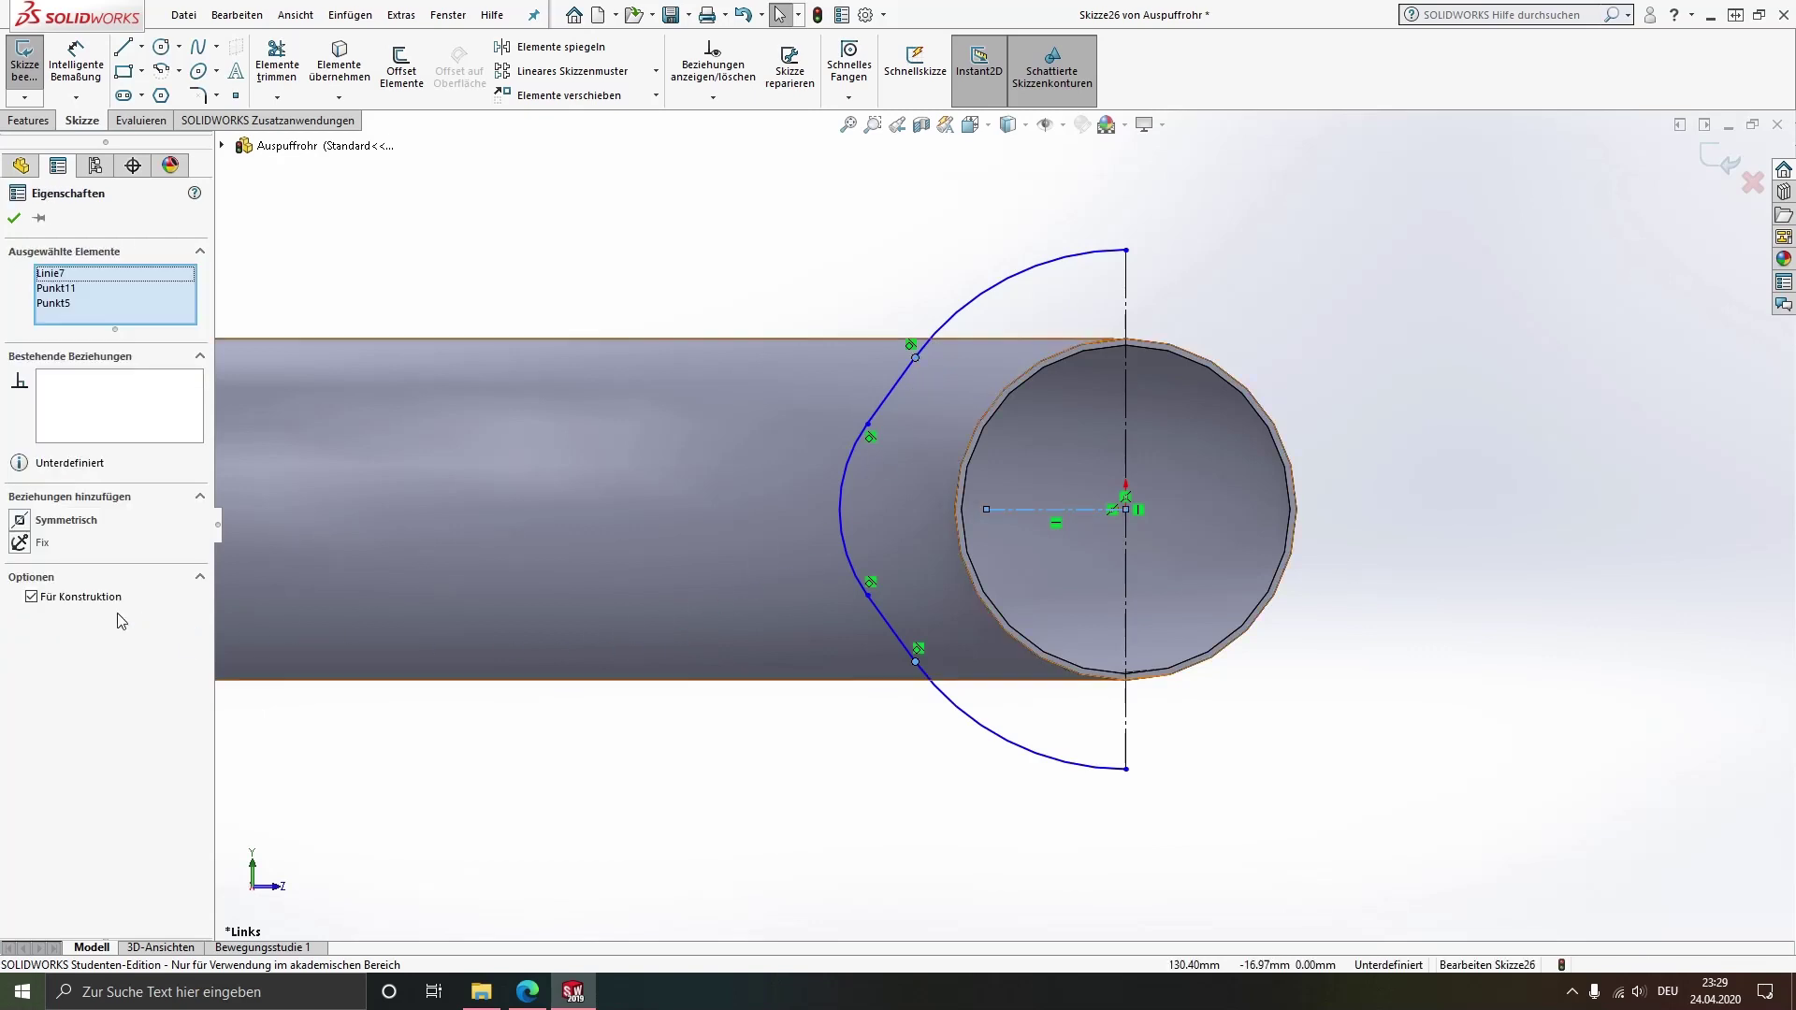
pyautogui.click(32, 520)
pyautogui.click(649, 833)
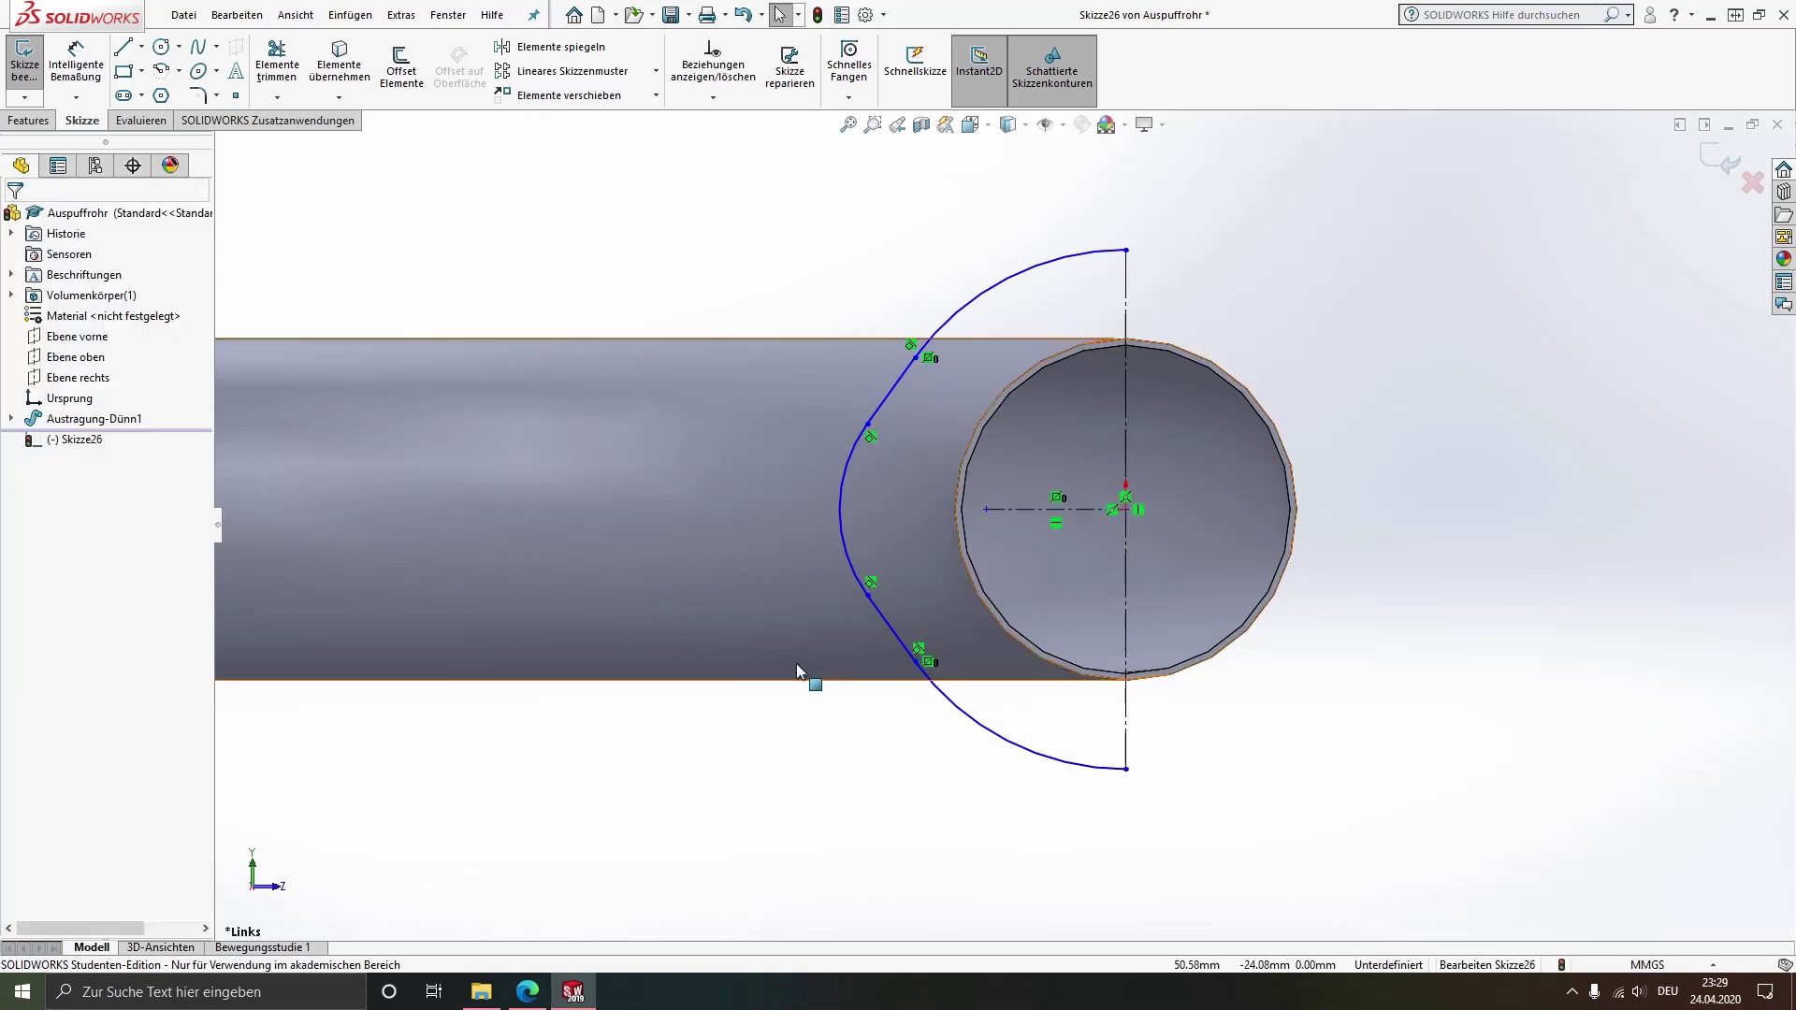
# Draw a small bolt-hole circle at the left end of the centreline
pyautogui.click(164, 48)
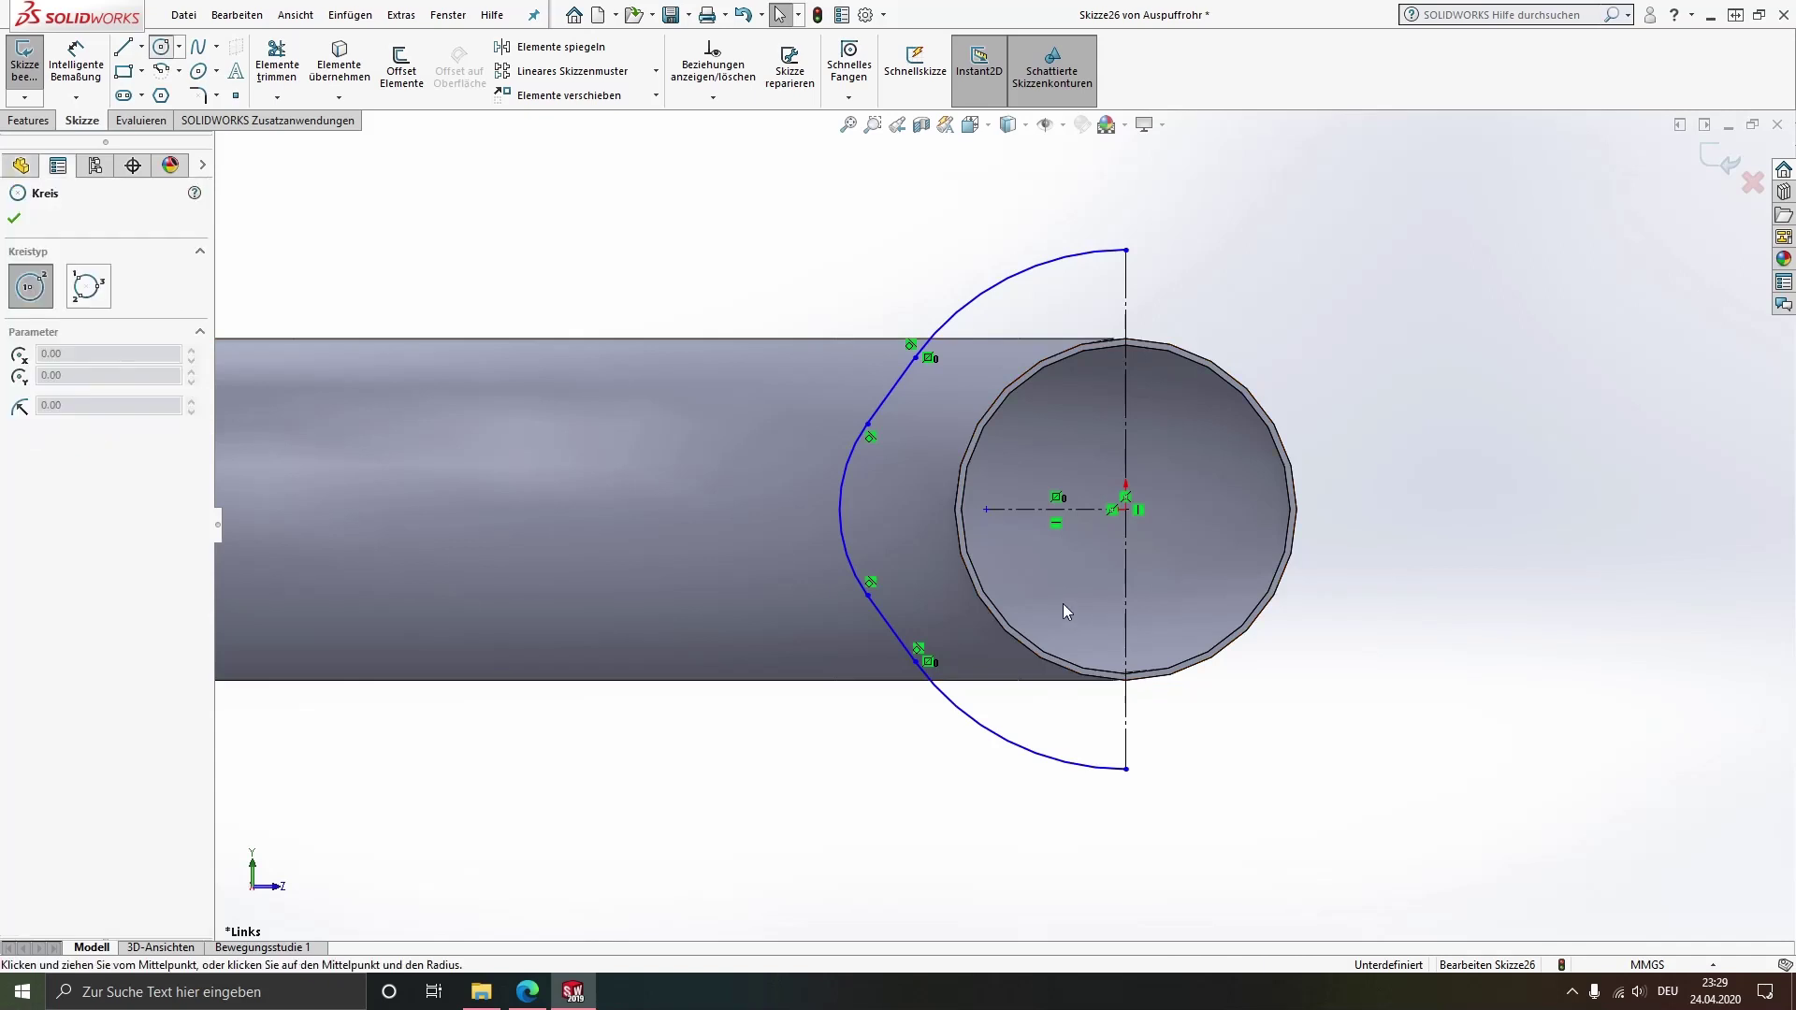
pyautogui.click(986, 510)
pyautogui.click(1008, 531)
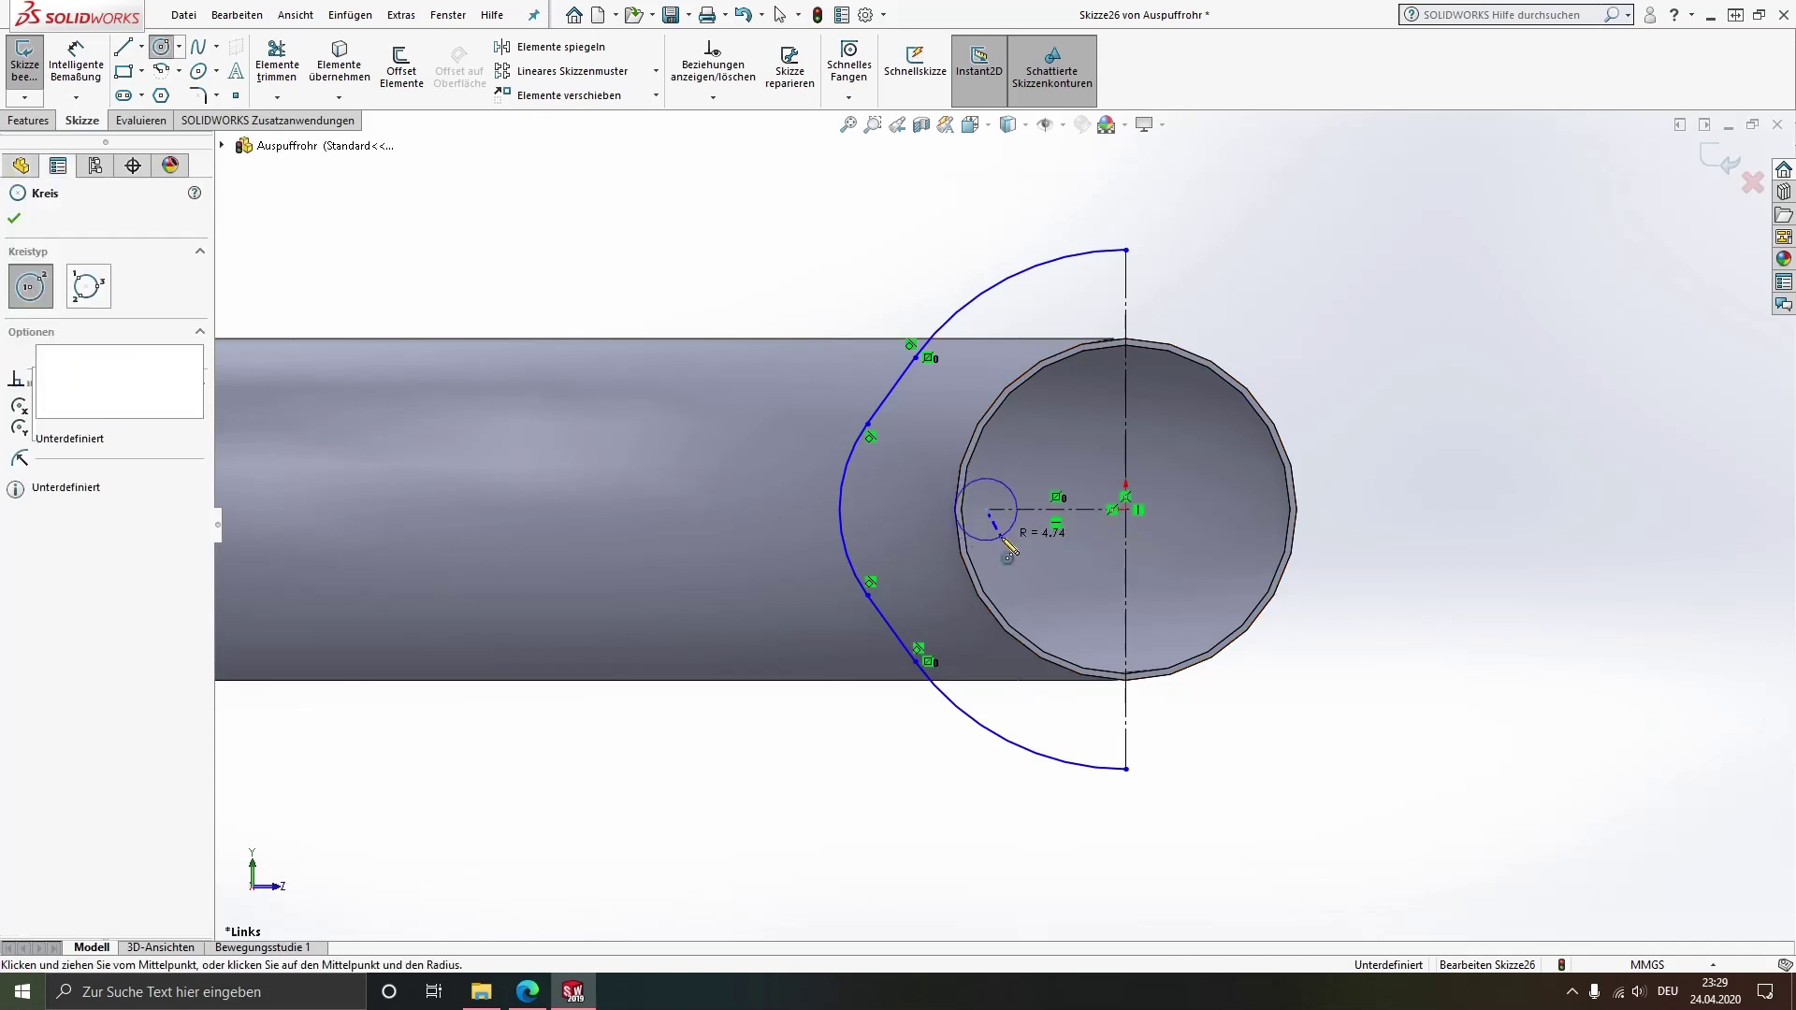
pyautogui.press('Escape')
# Dimension the lower arc to R35 and confirm the middle arc's R12 radius
pyautogui.click(76, 62)
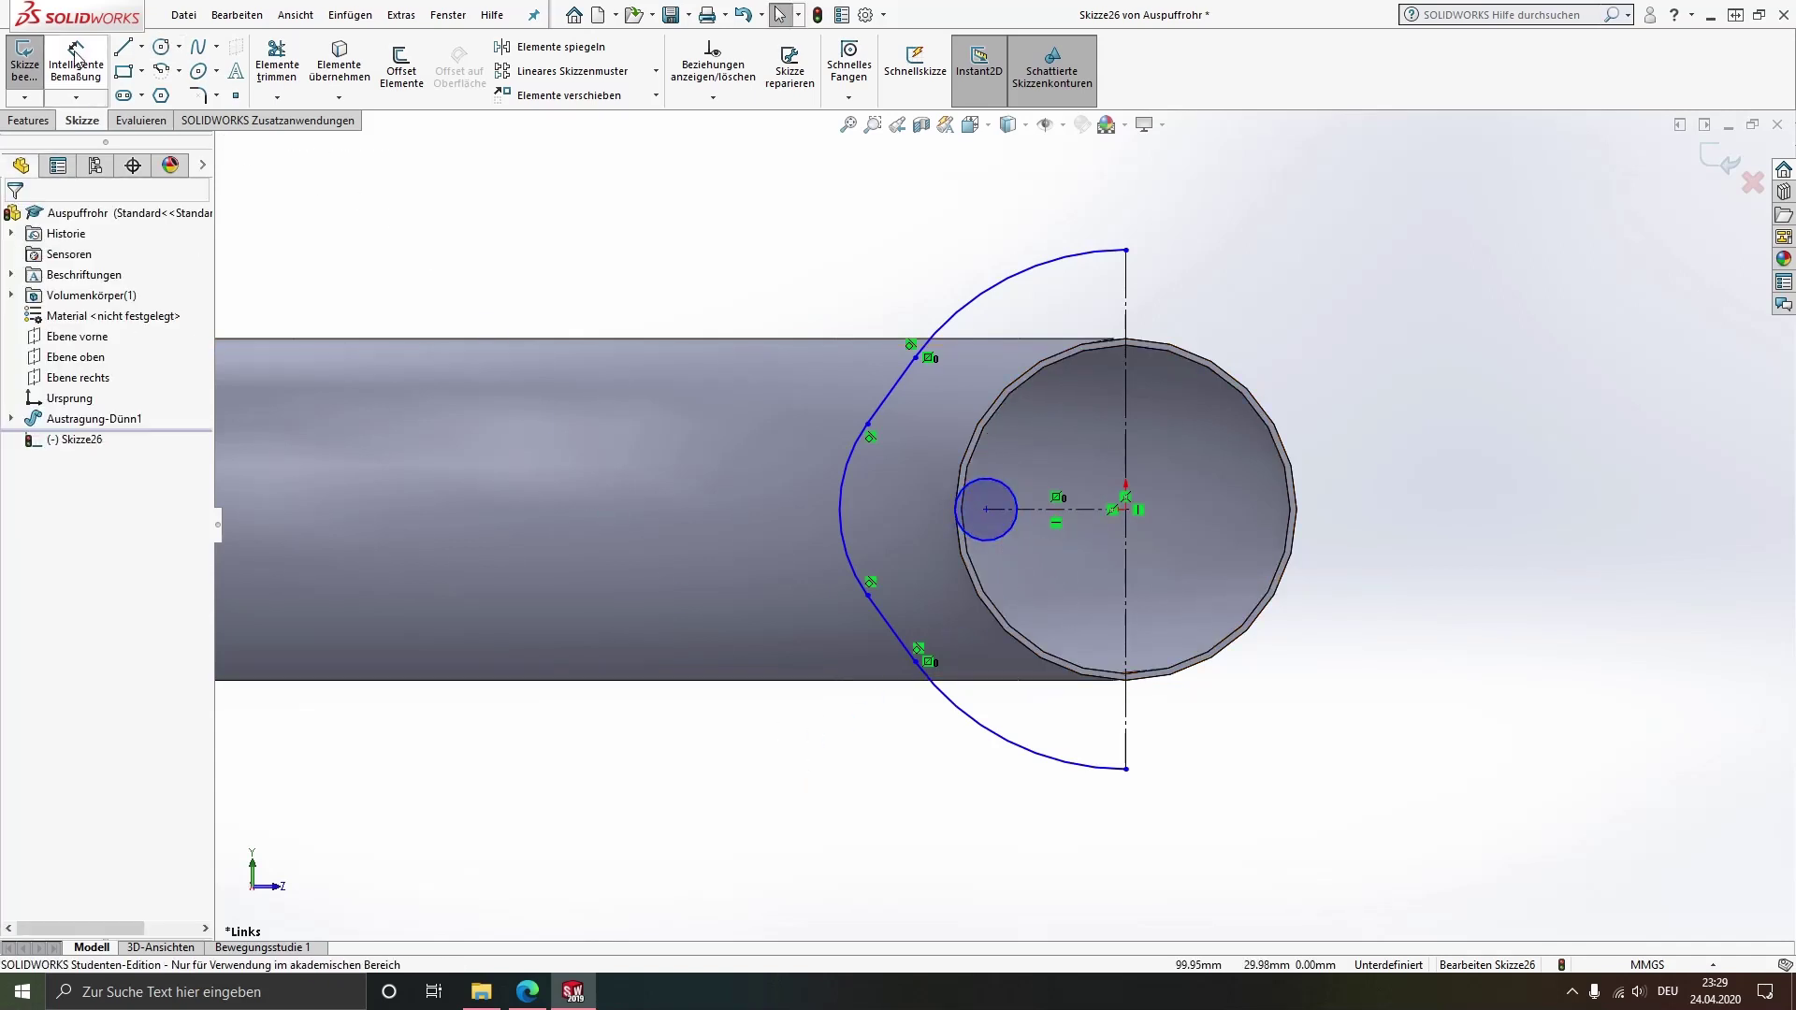
pyautogui.click(990, 743)
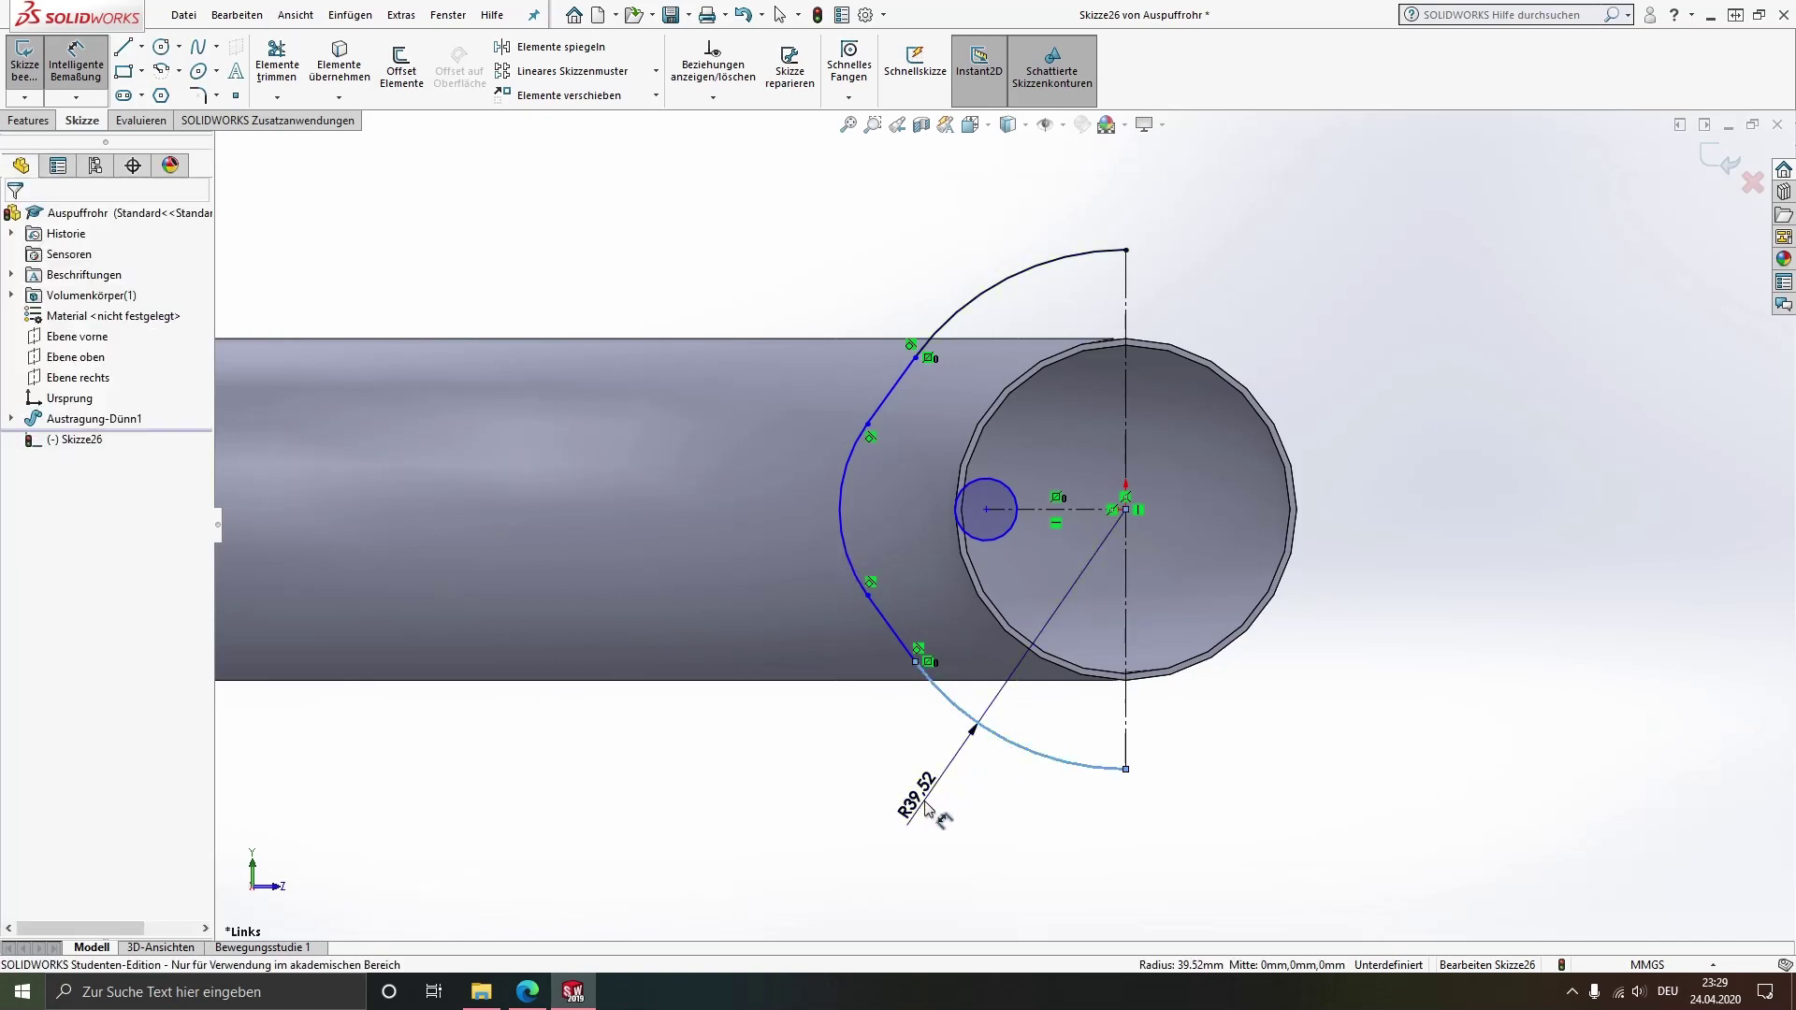
pyautogui.click(926, 806)
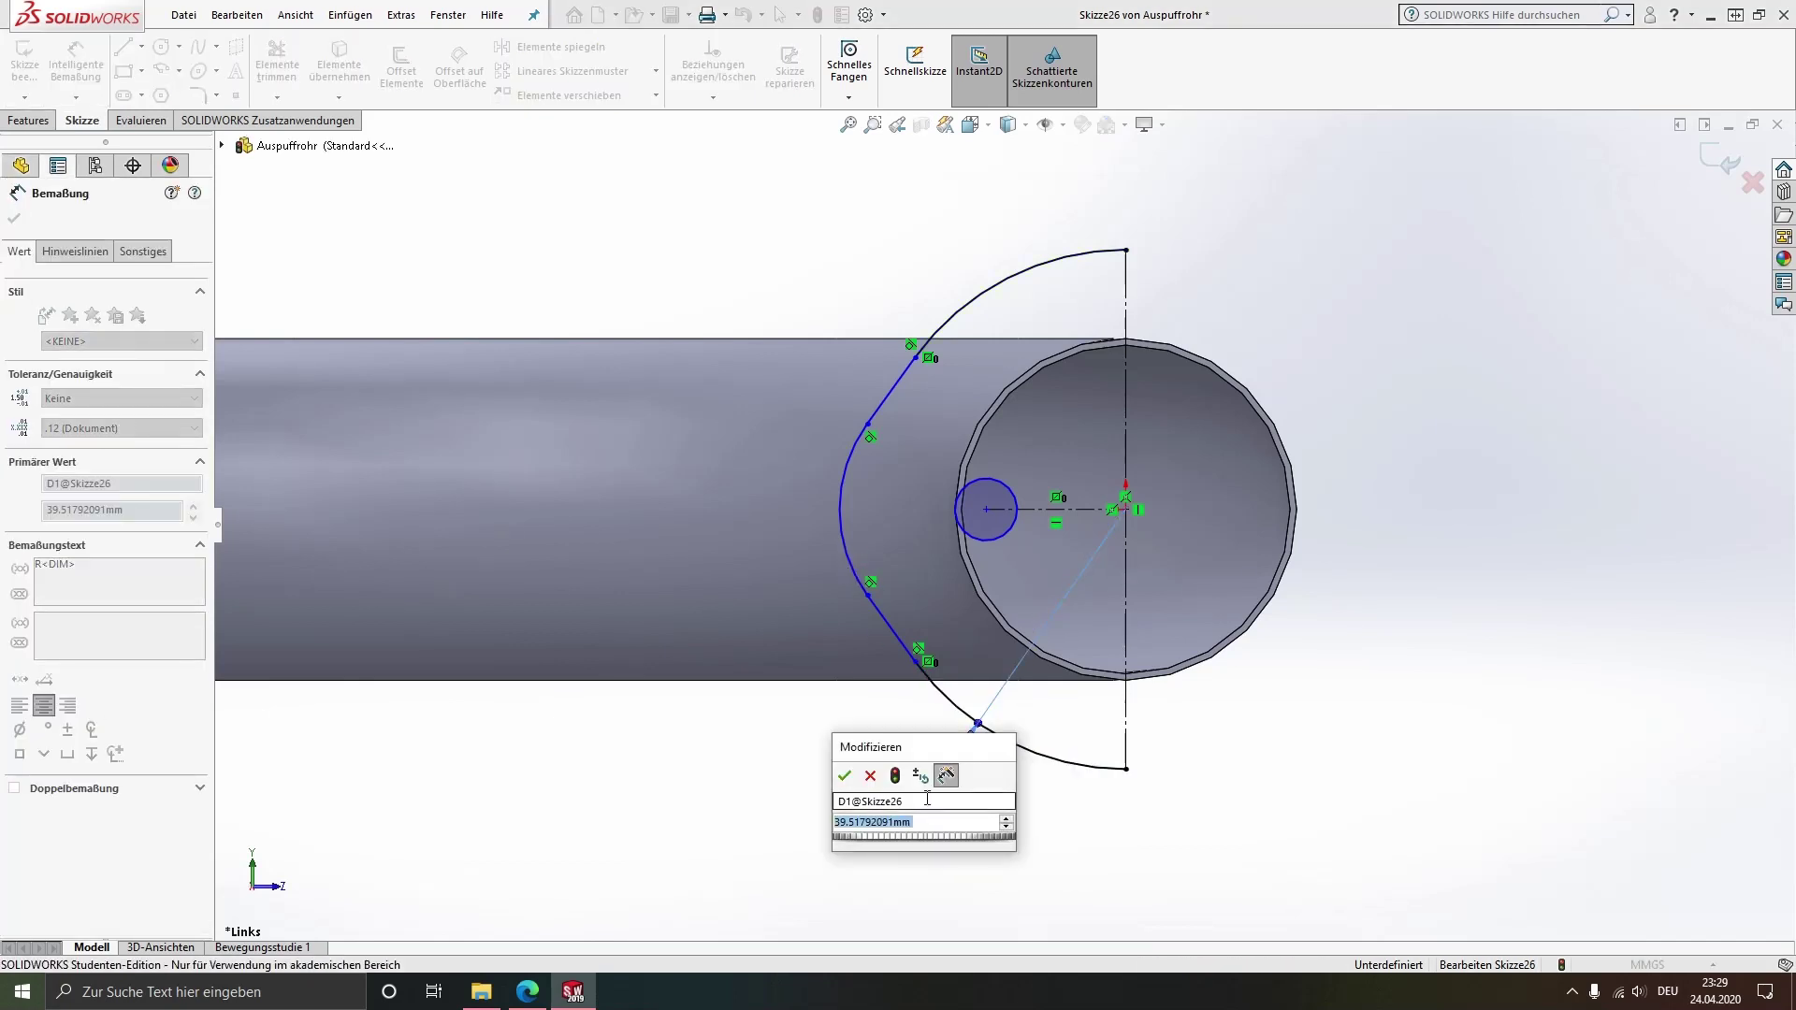
pyautogui.write('35')
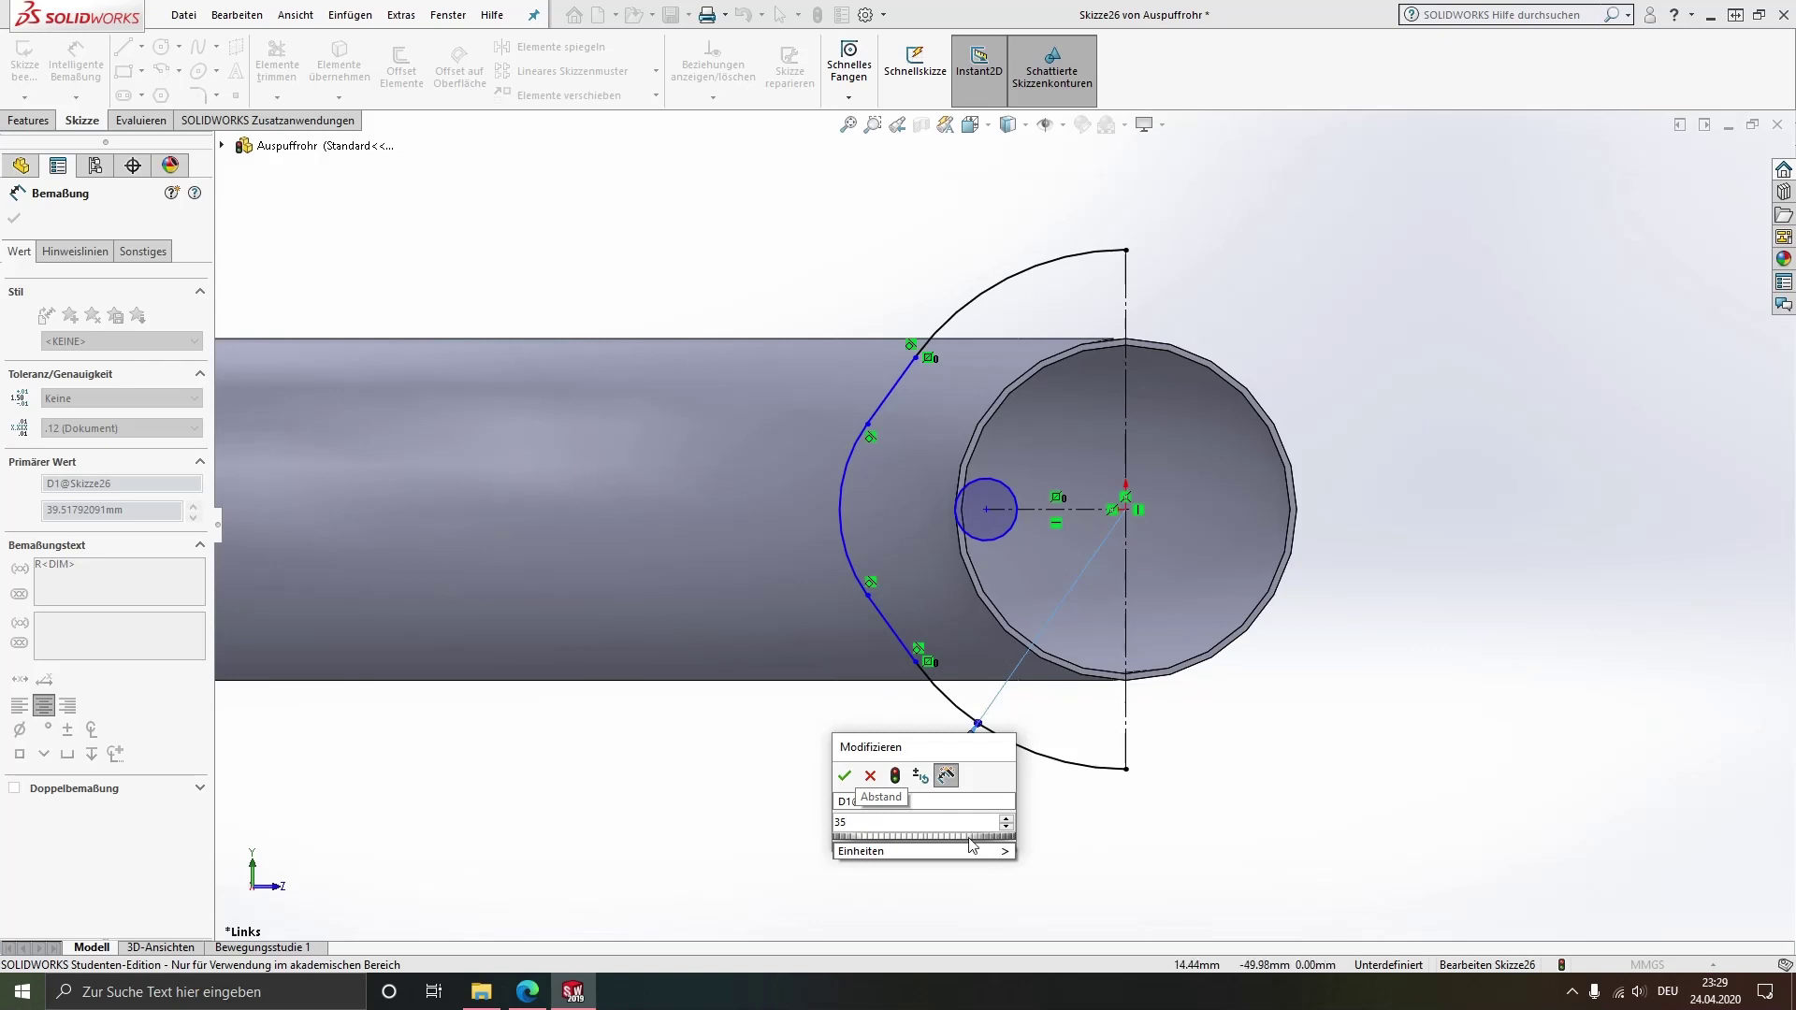
pyautogui.press('Return')
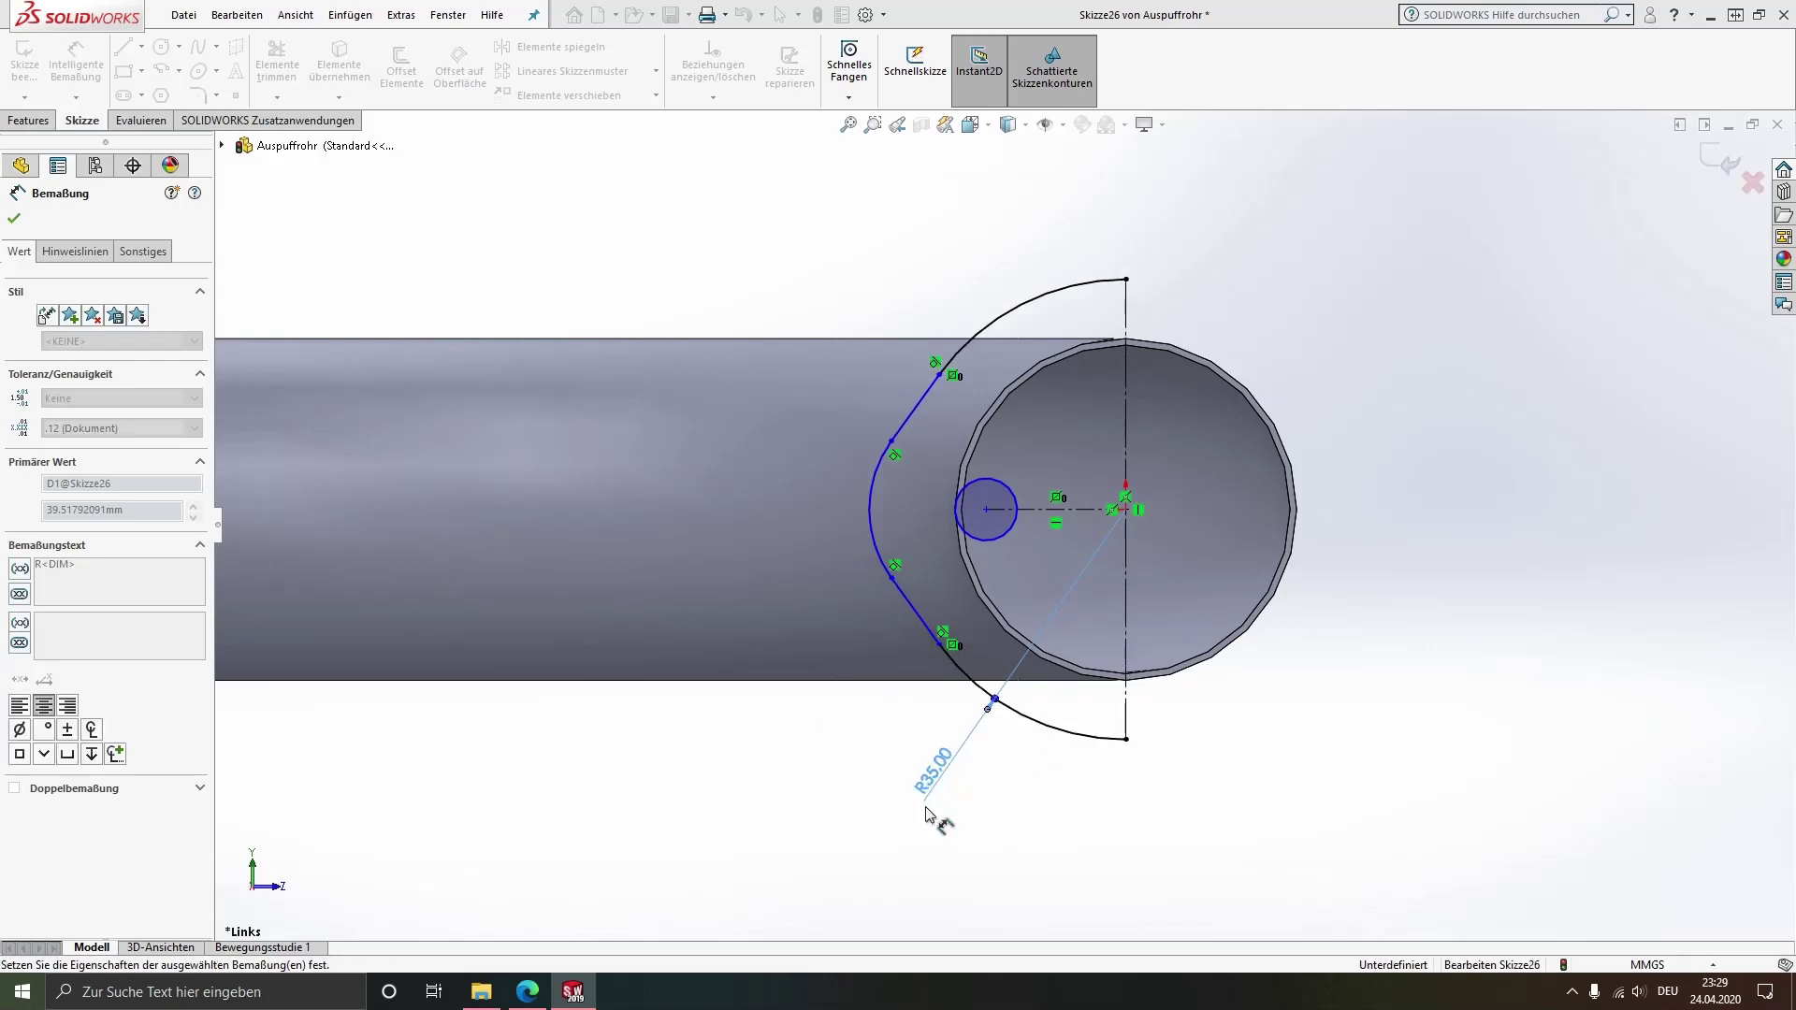
pyautogui.click(872, 529)
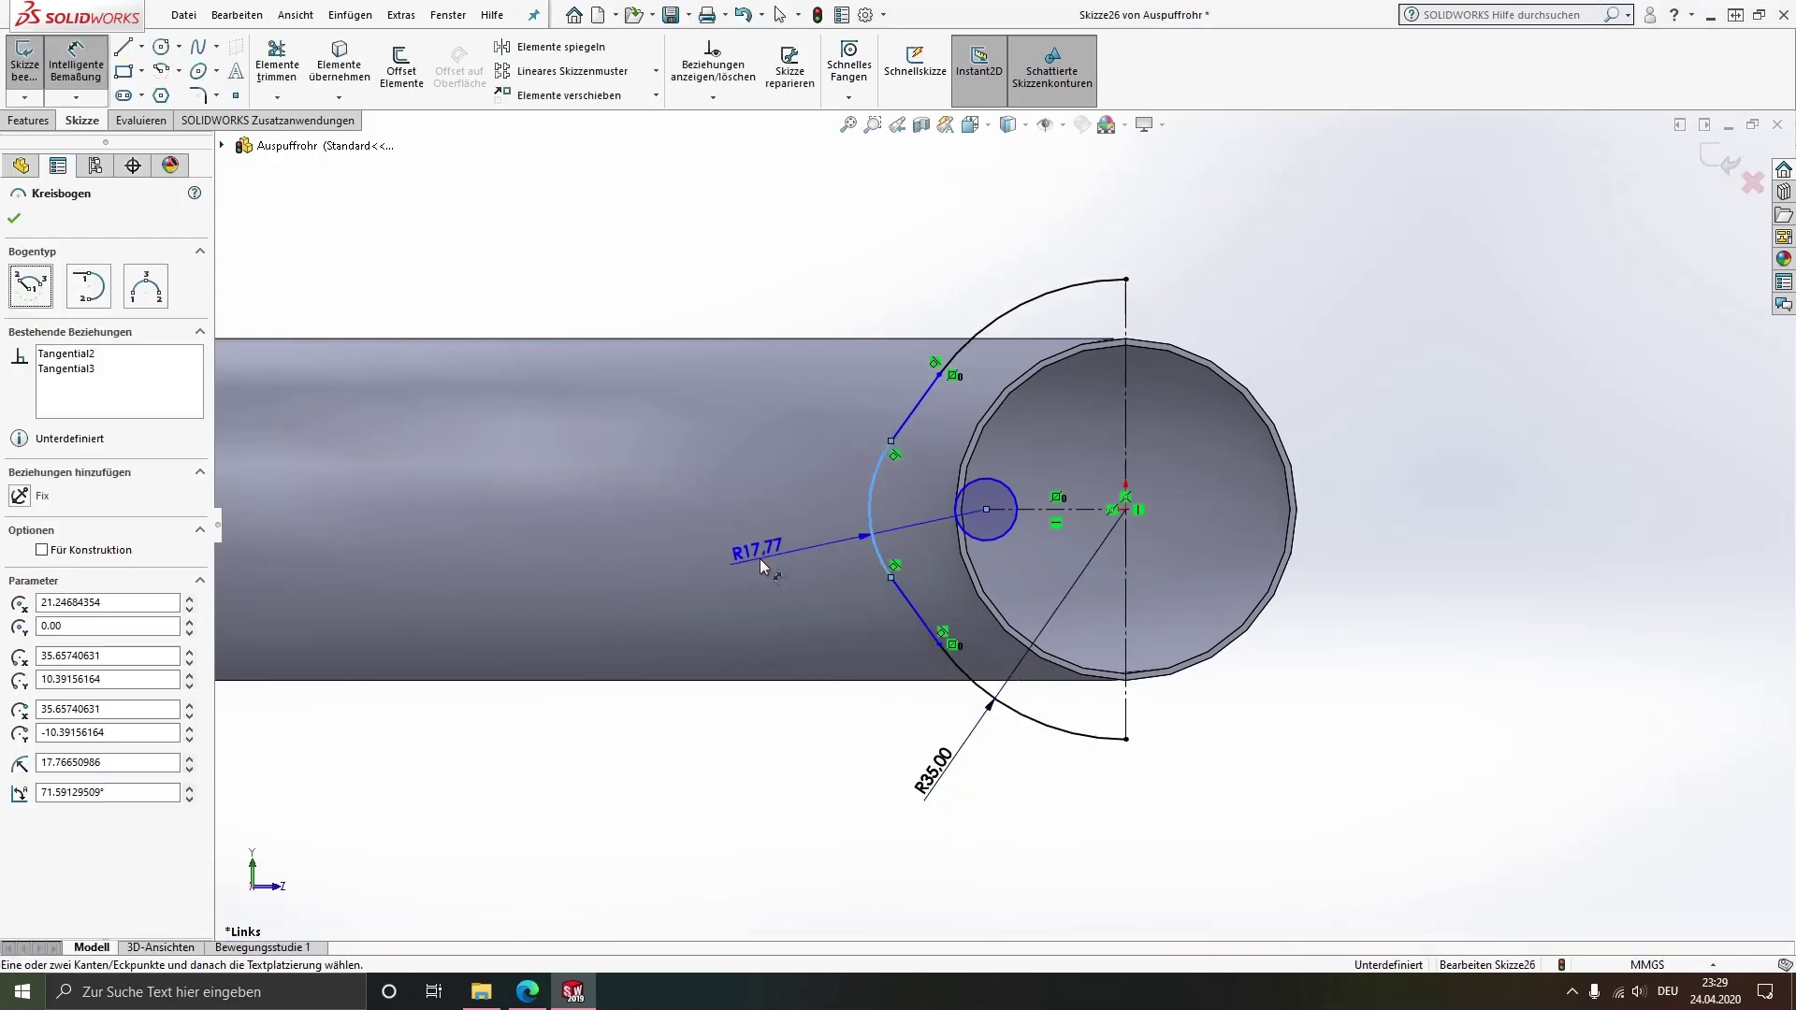
pyautogui.click(760, 558)
pyautogui.write('12')
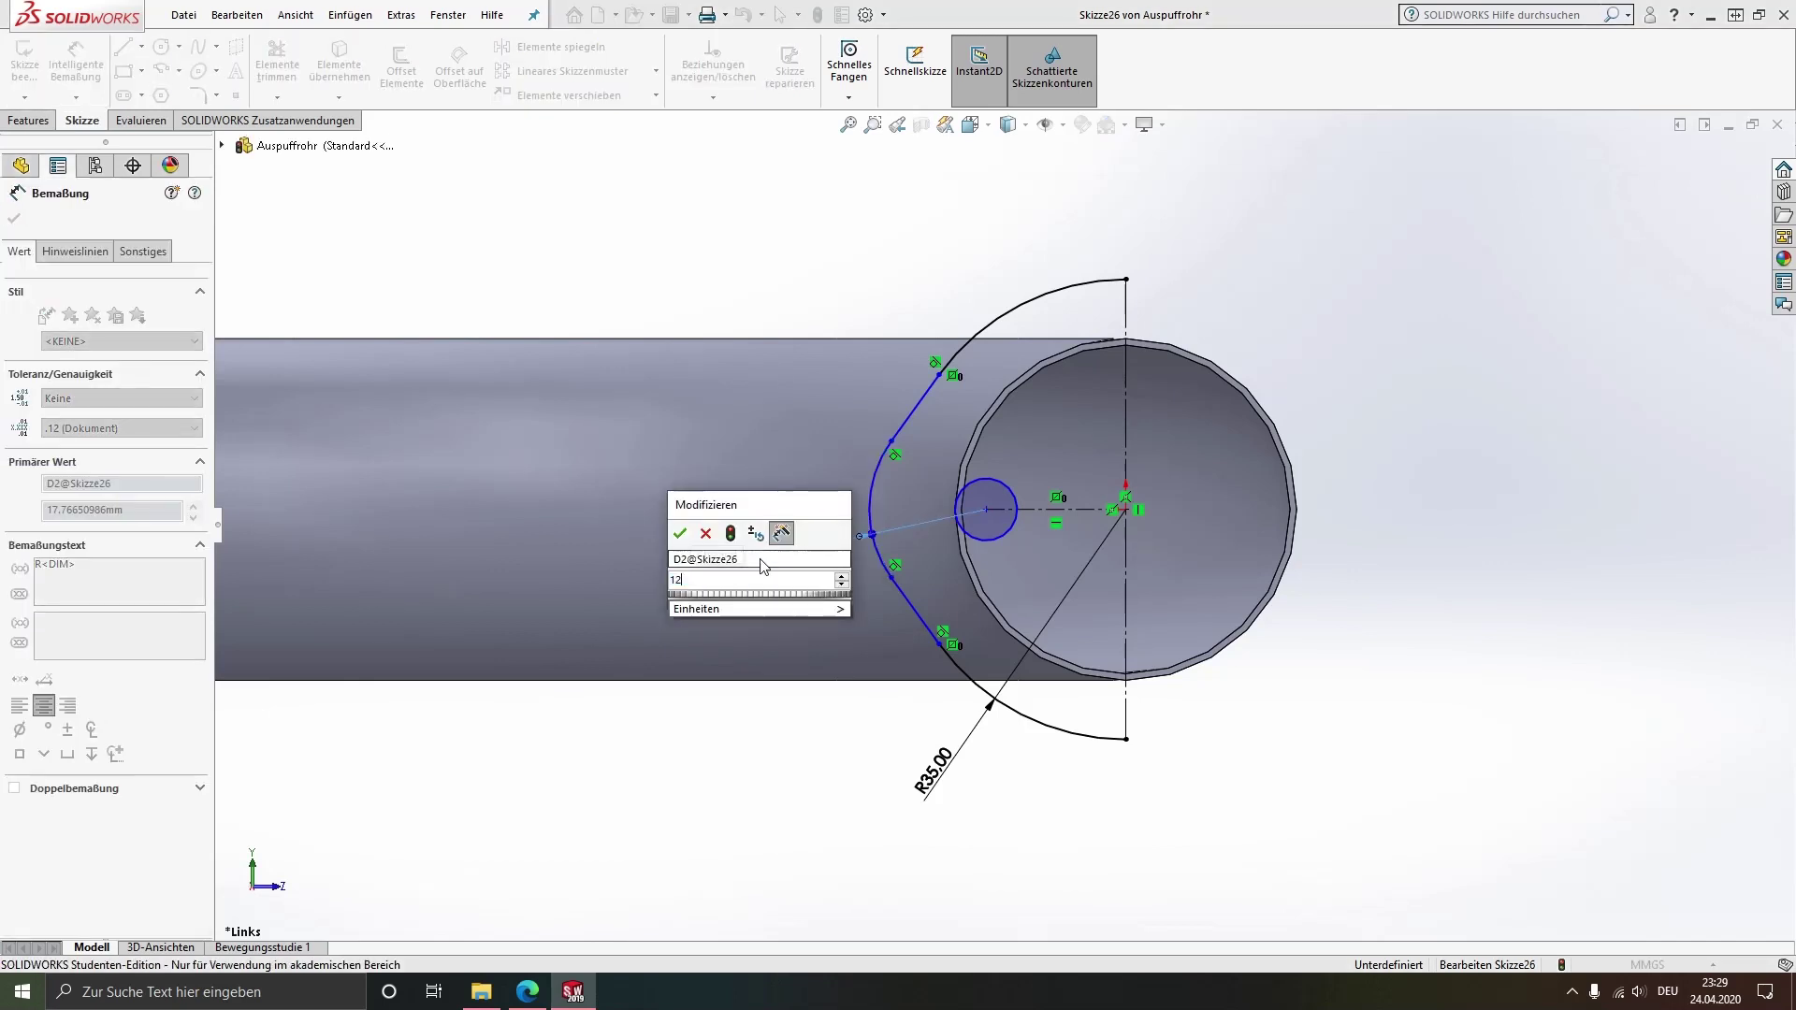
pyautogui.press('Return')
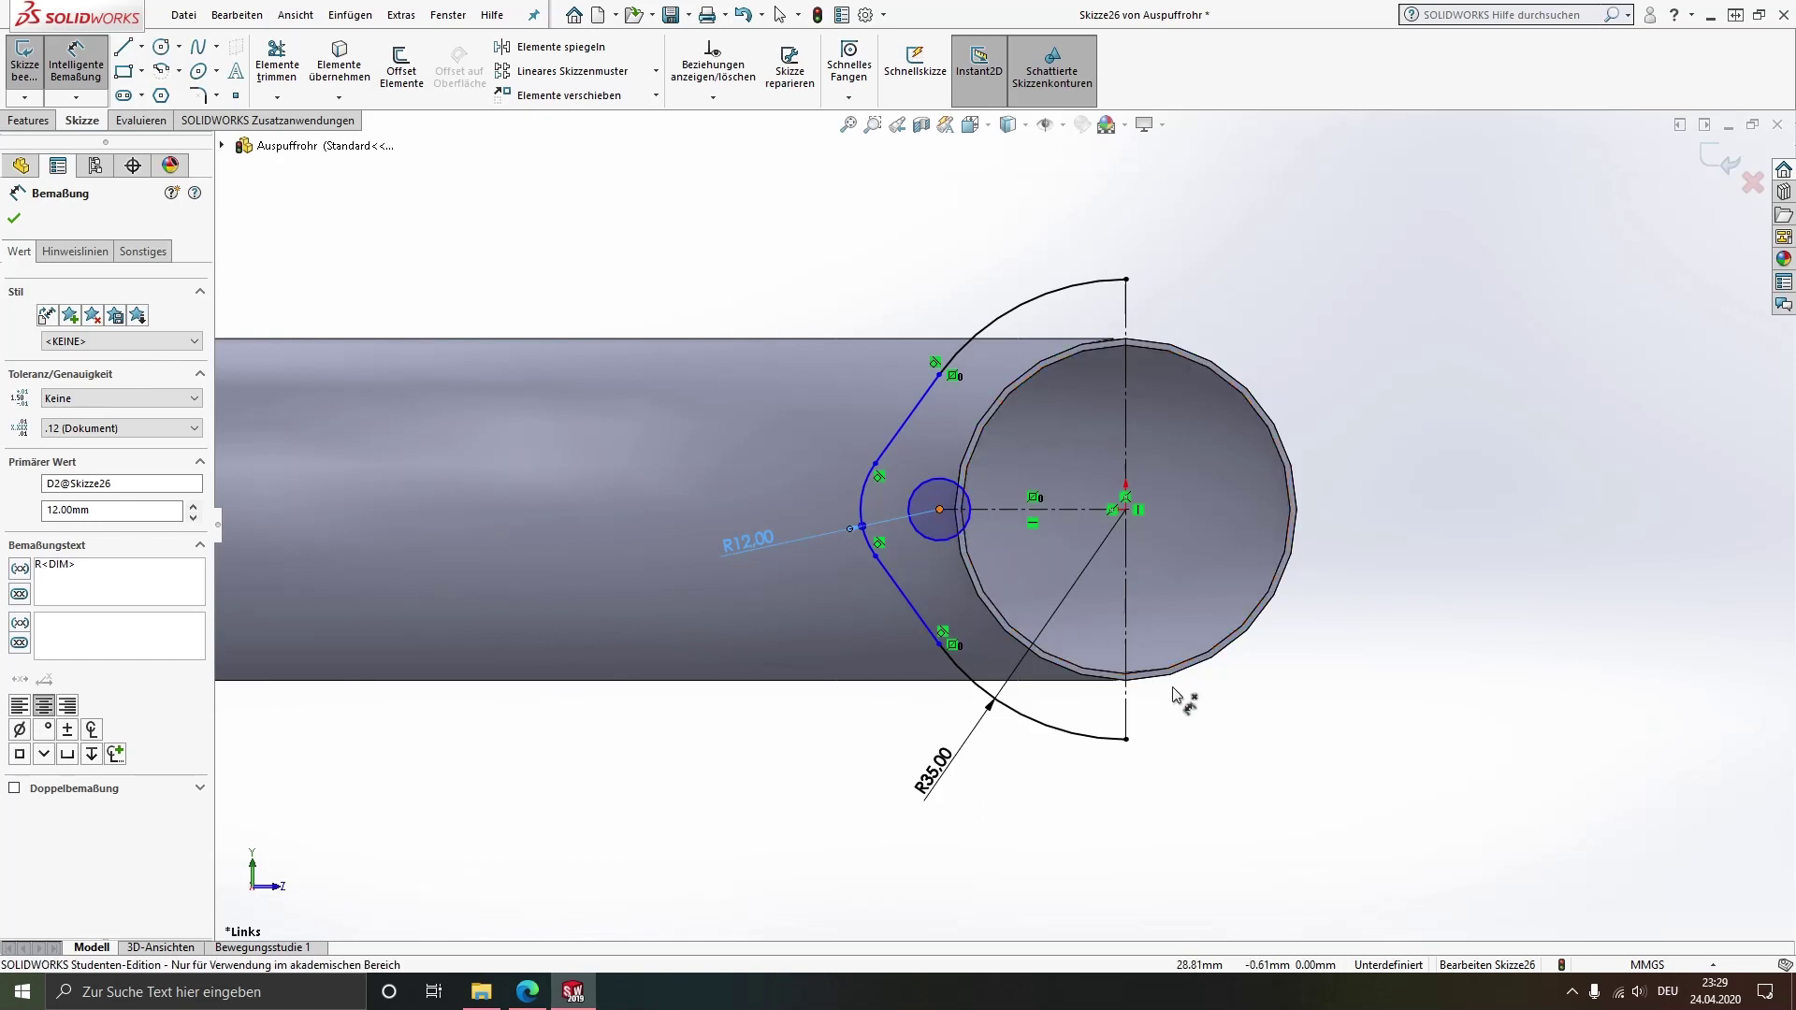
# Set a 40 mm horizontal distance to the circle centre
pyautogui.click(1125, 739)
pyautogui.click(1054, 827)
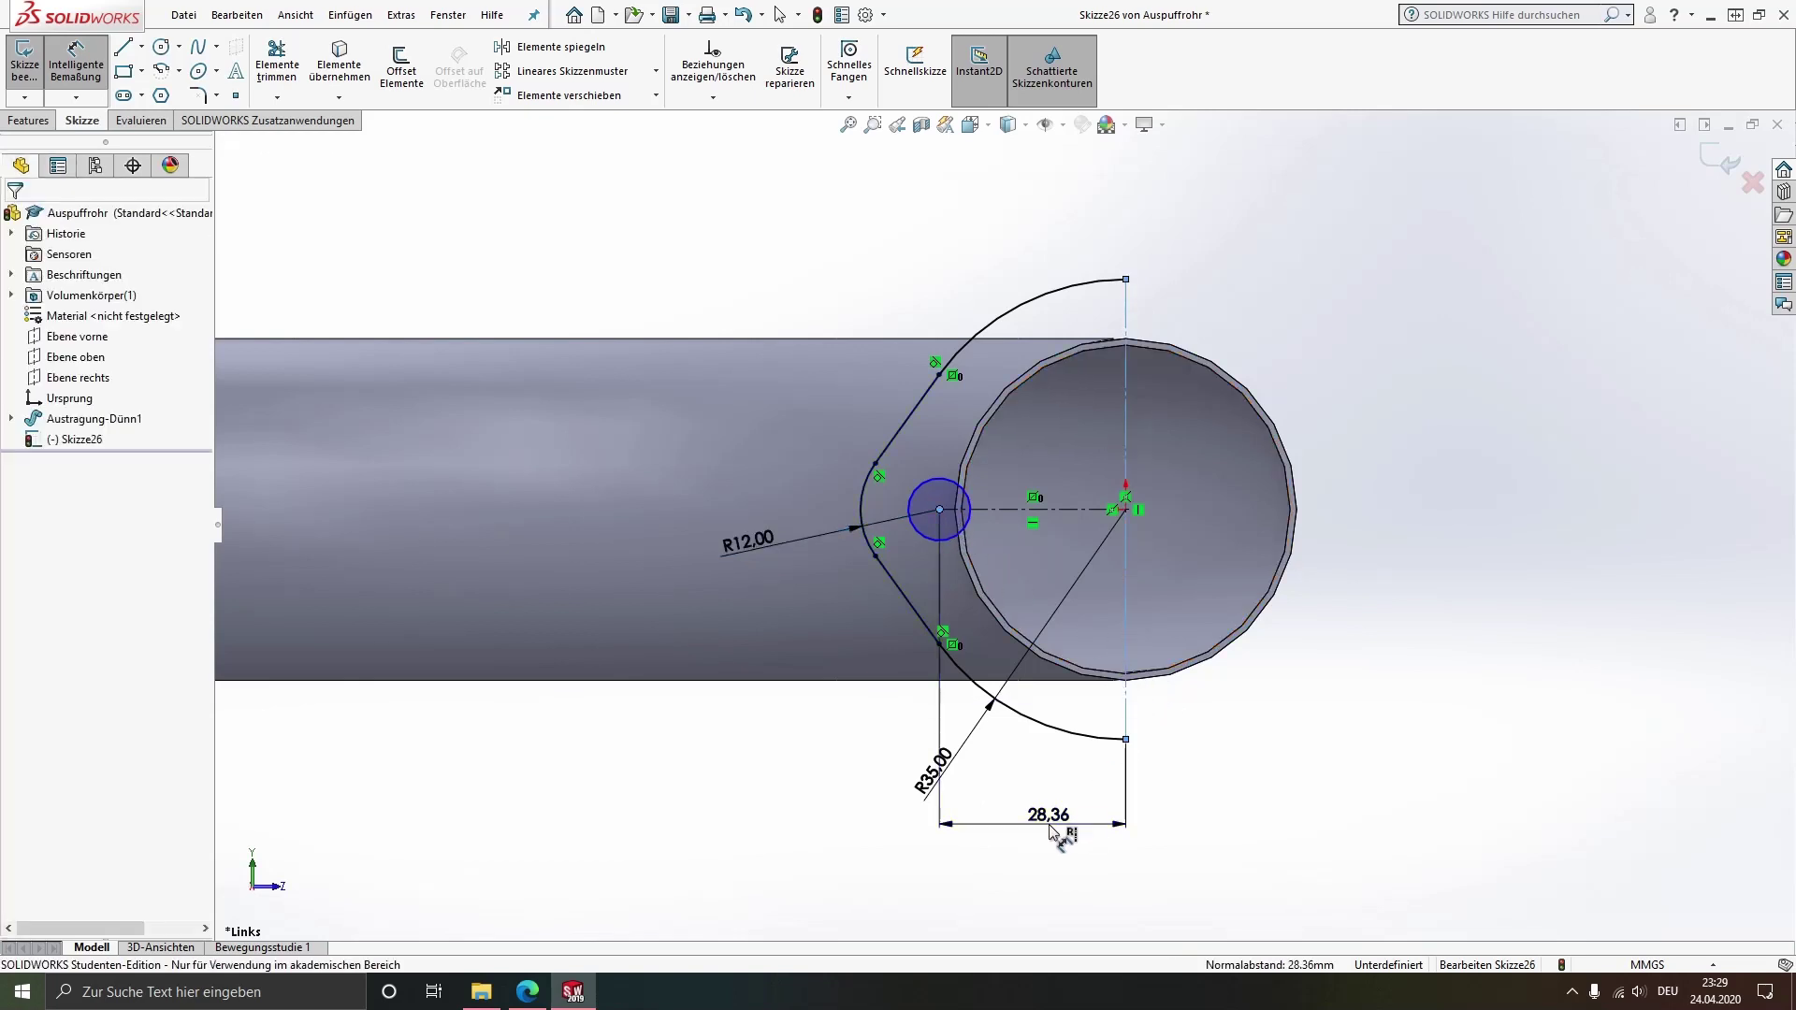
pyautogui.write('40')
pyautogui.press('Return')
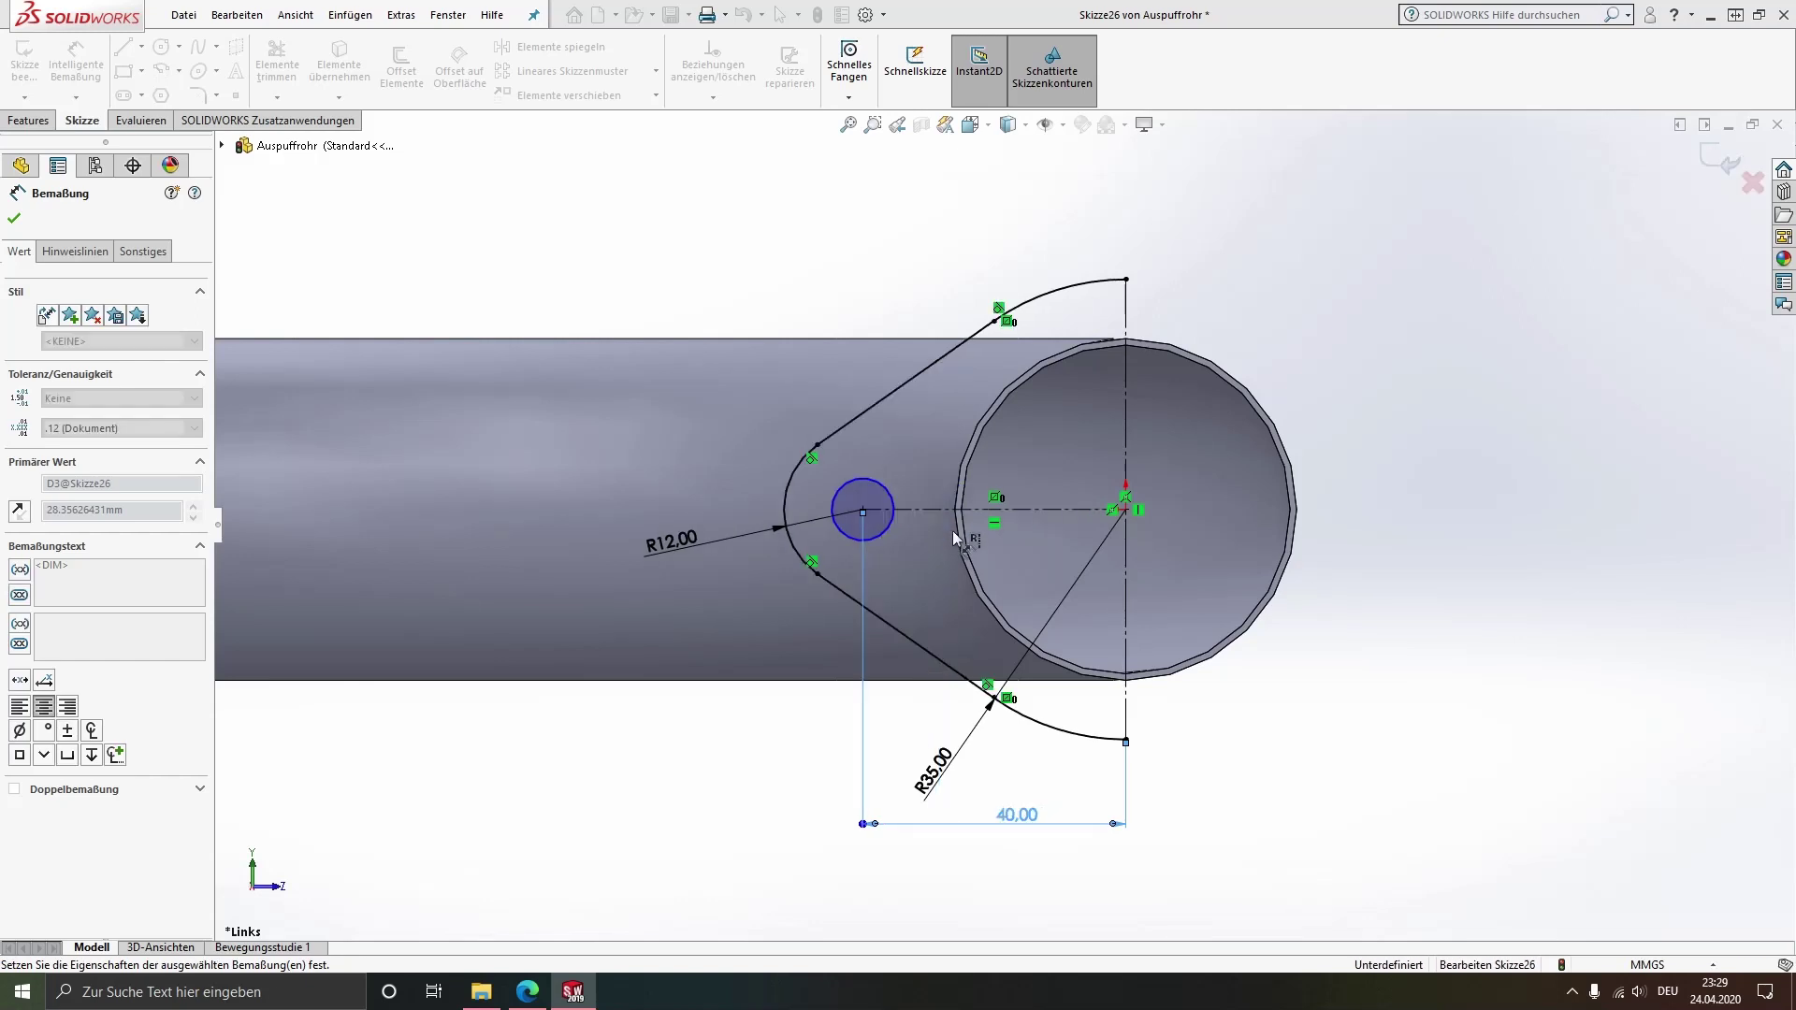
# Dimension the small circle at Ø12, then change it to Ø10.50
pyautogui.click(842, 493)
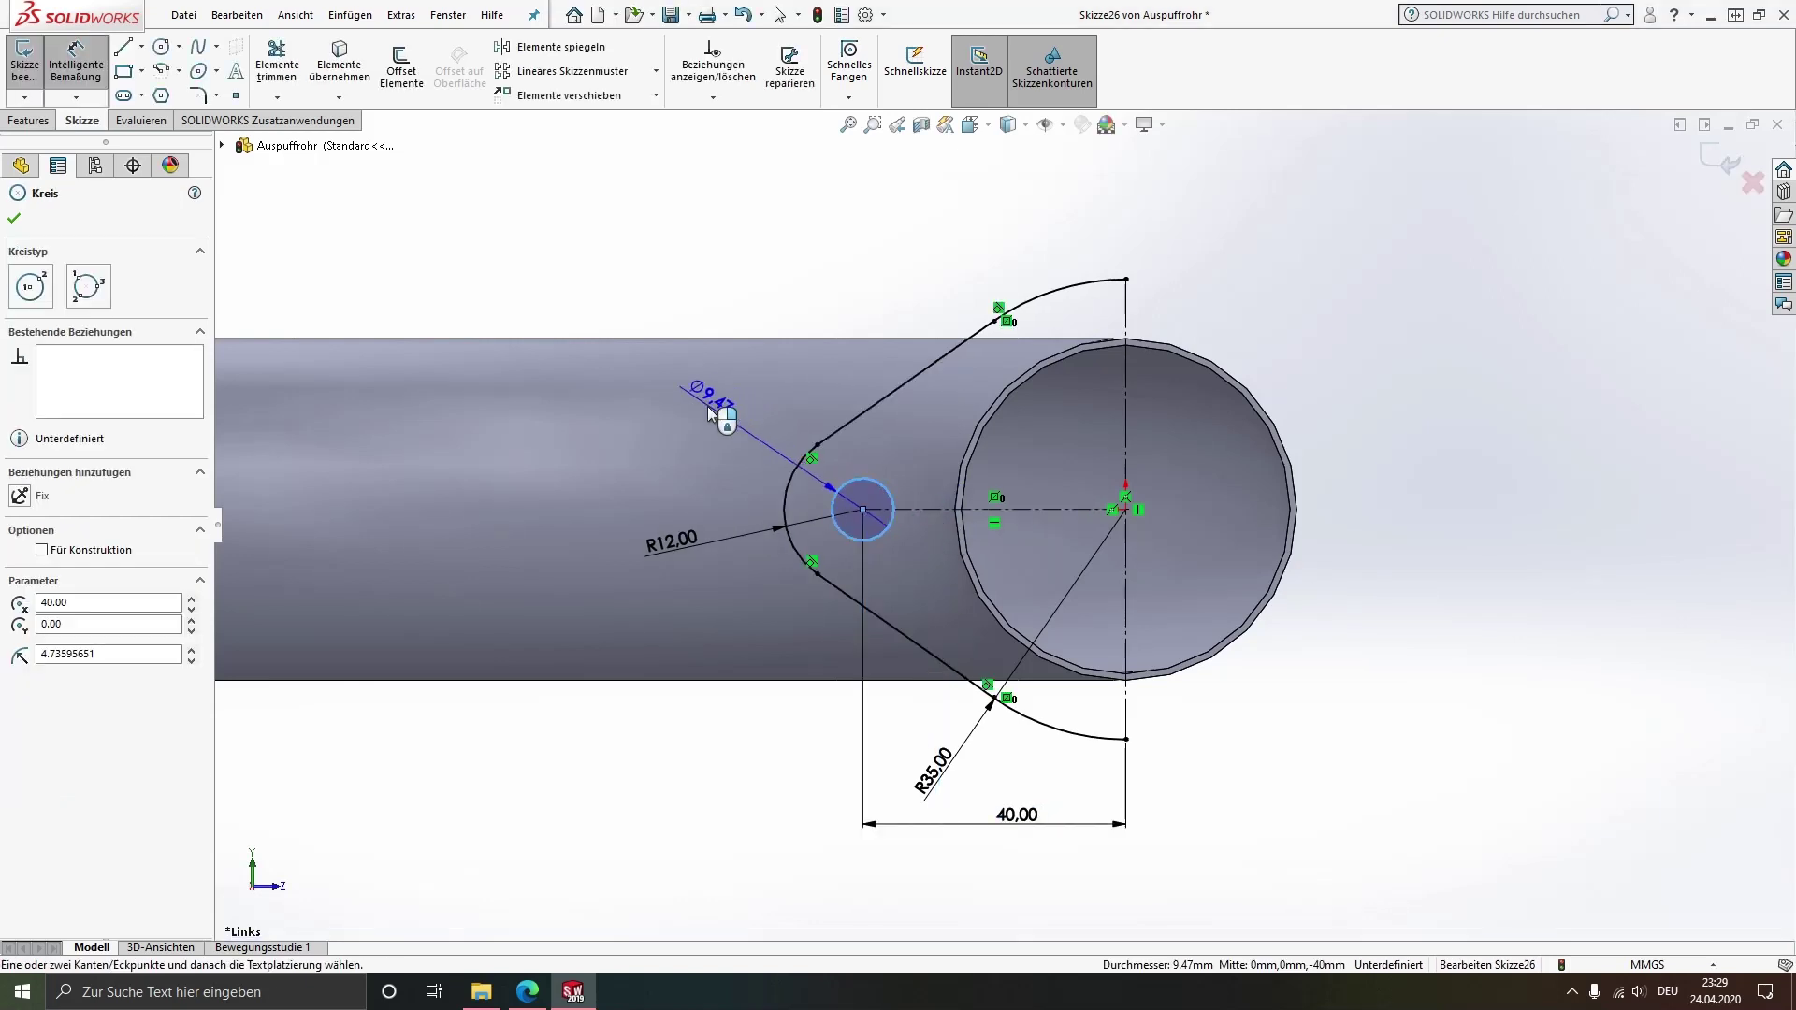
pyautogui.click(697, 439)
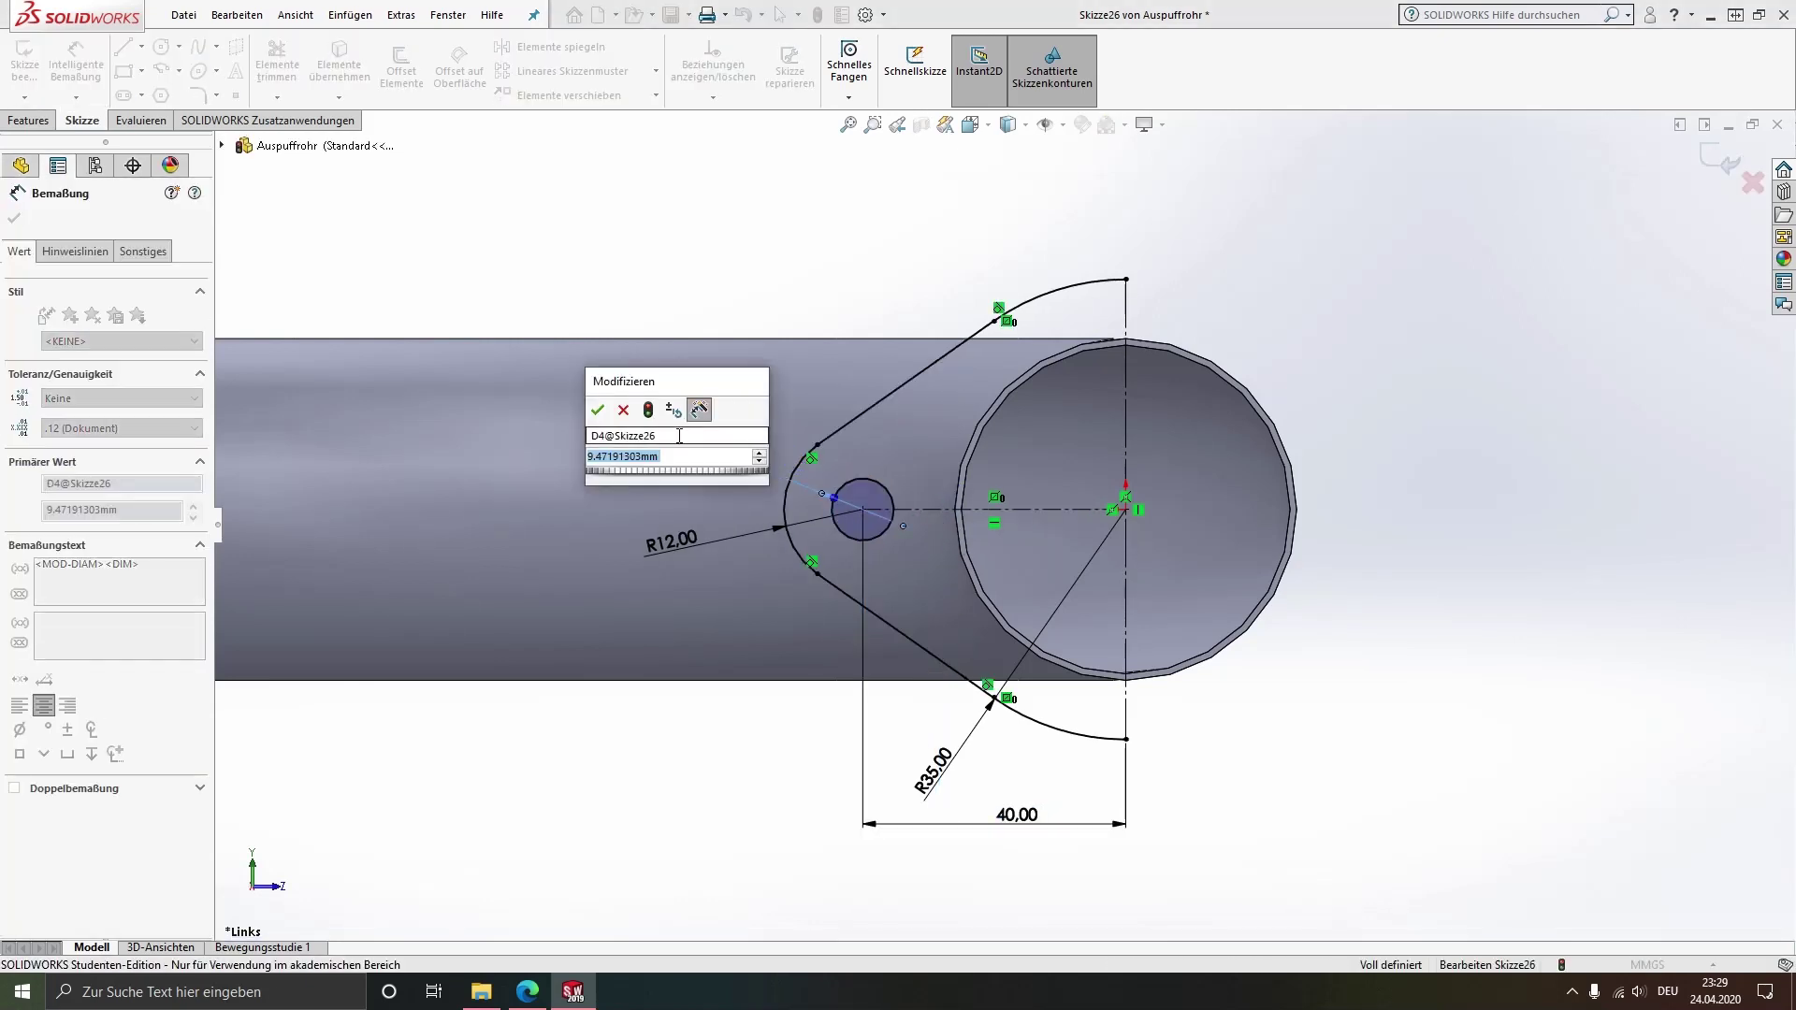
pyautogui.write('12')
pyautogui.press('Return')
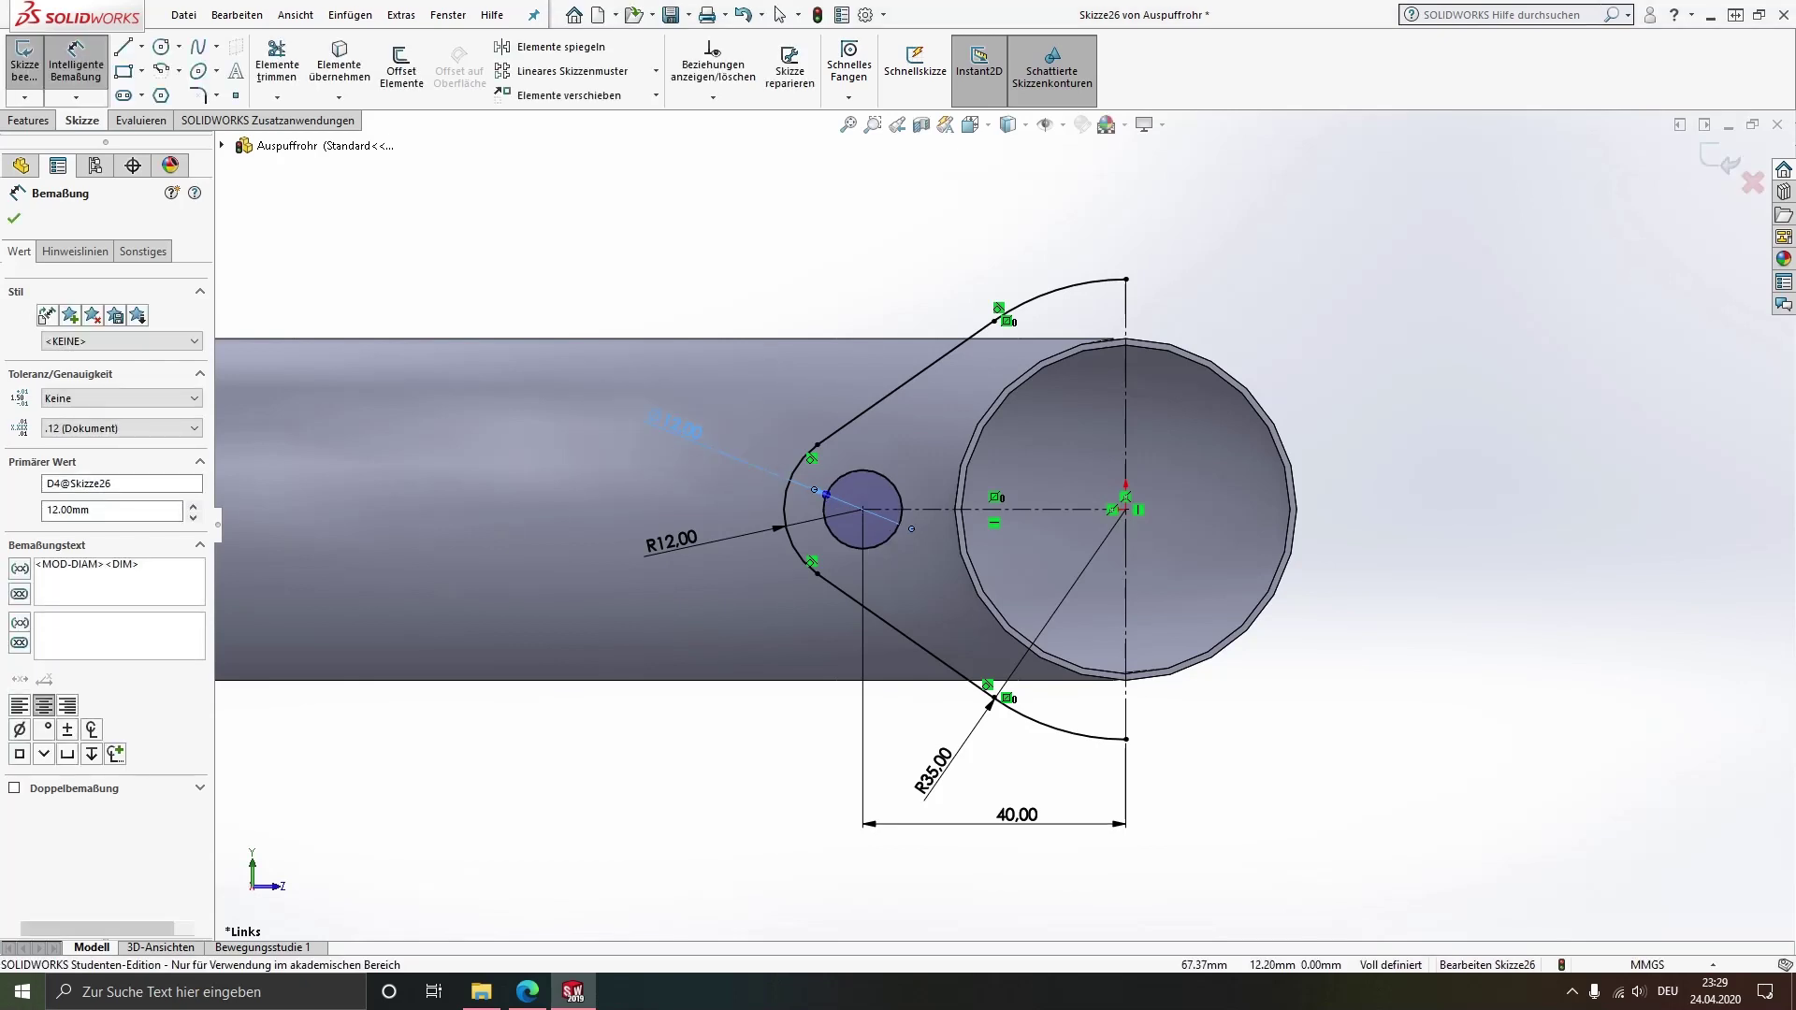
pyautogui.click(678, 426)
pyautogui.write('10.5')
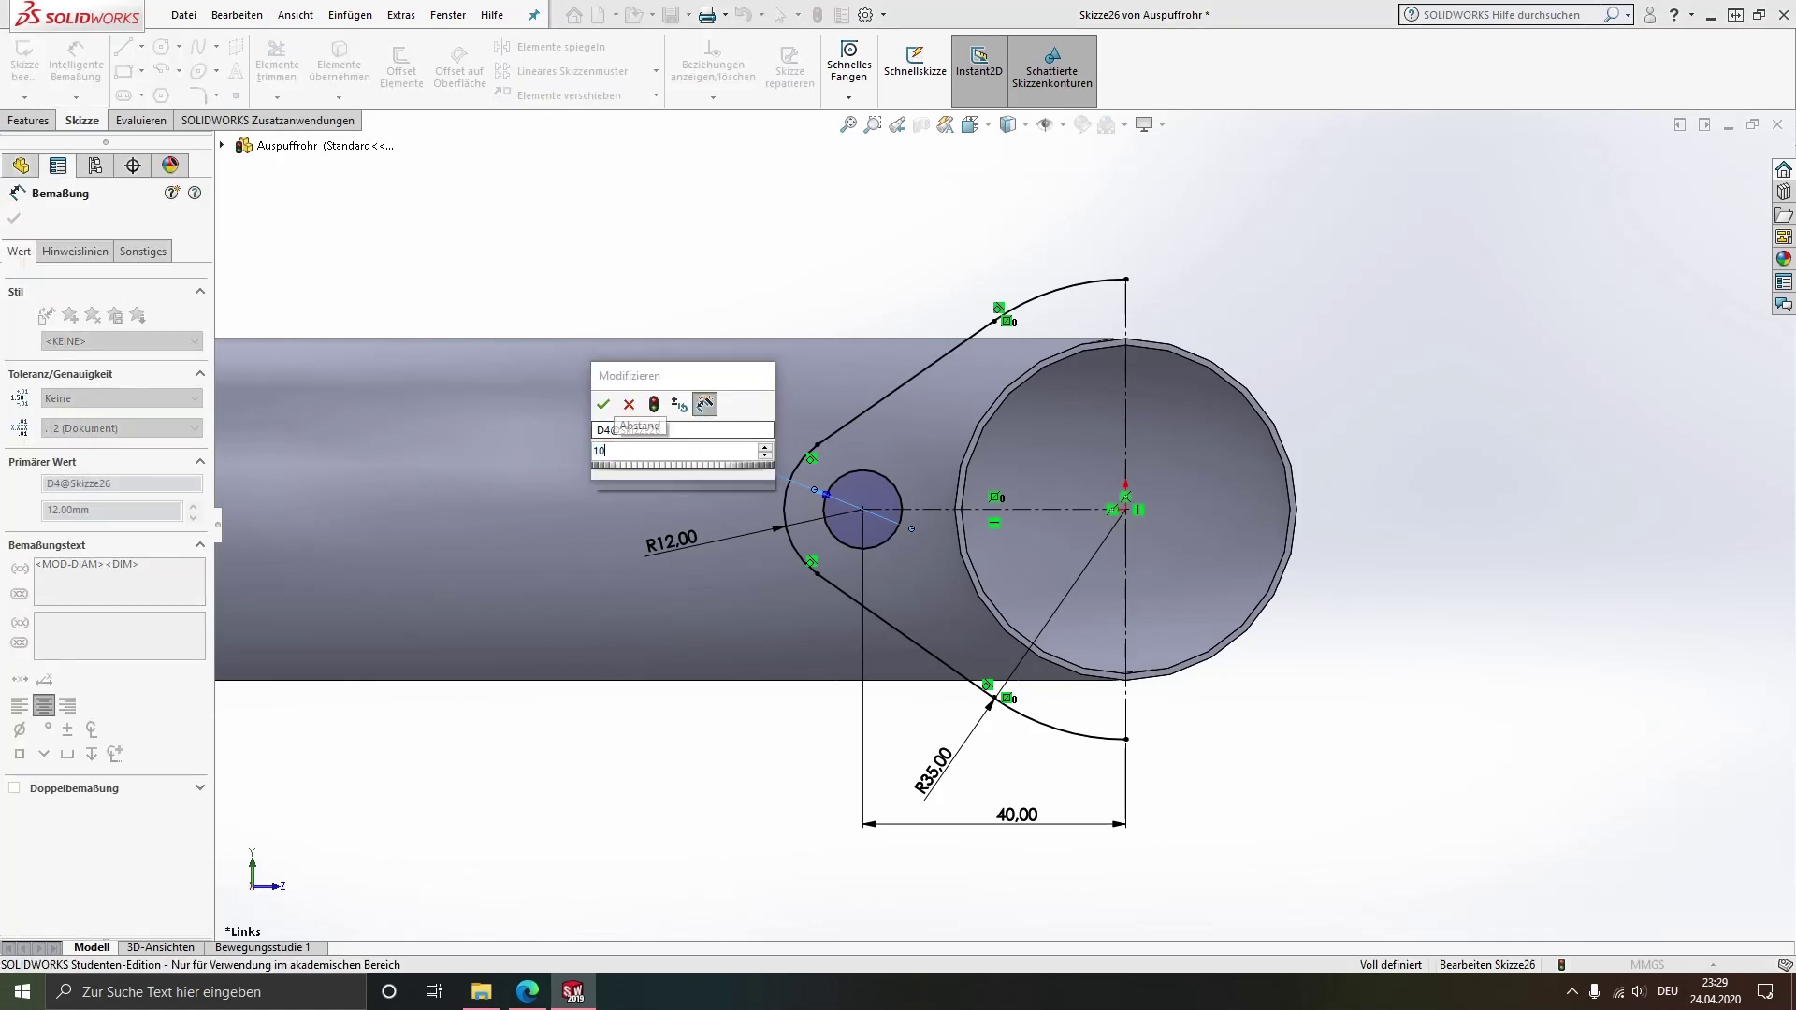
pyautogui.press('Return')
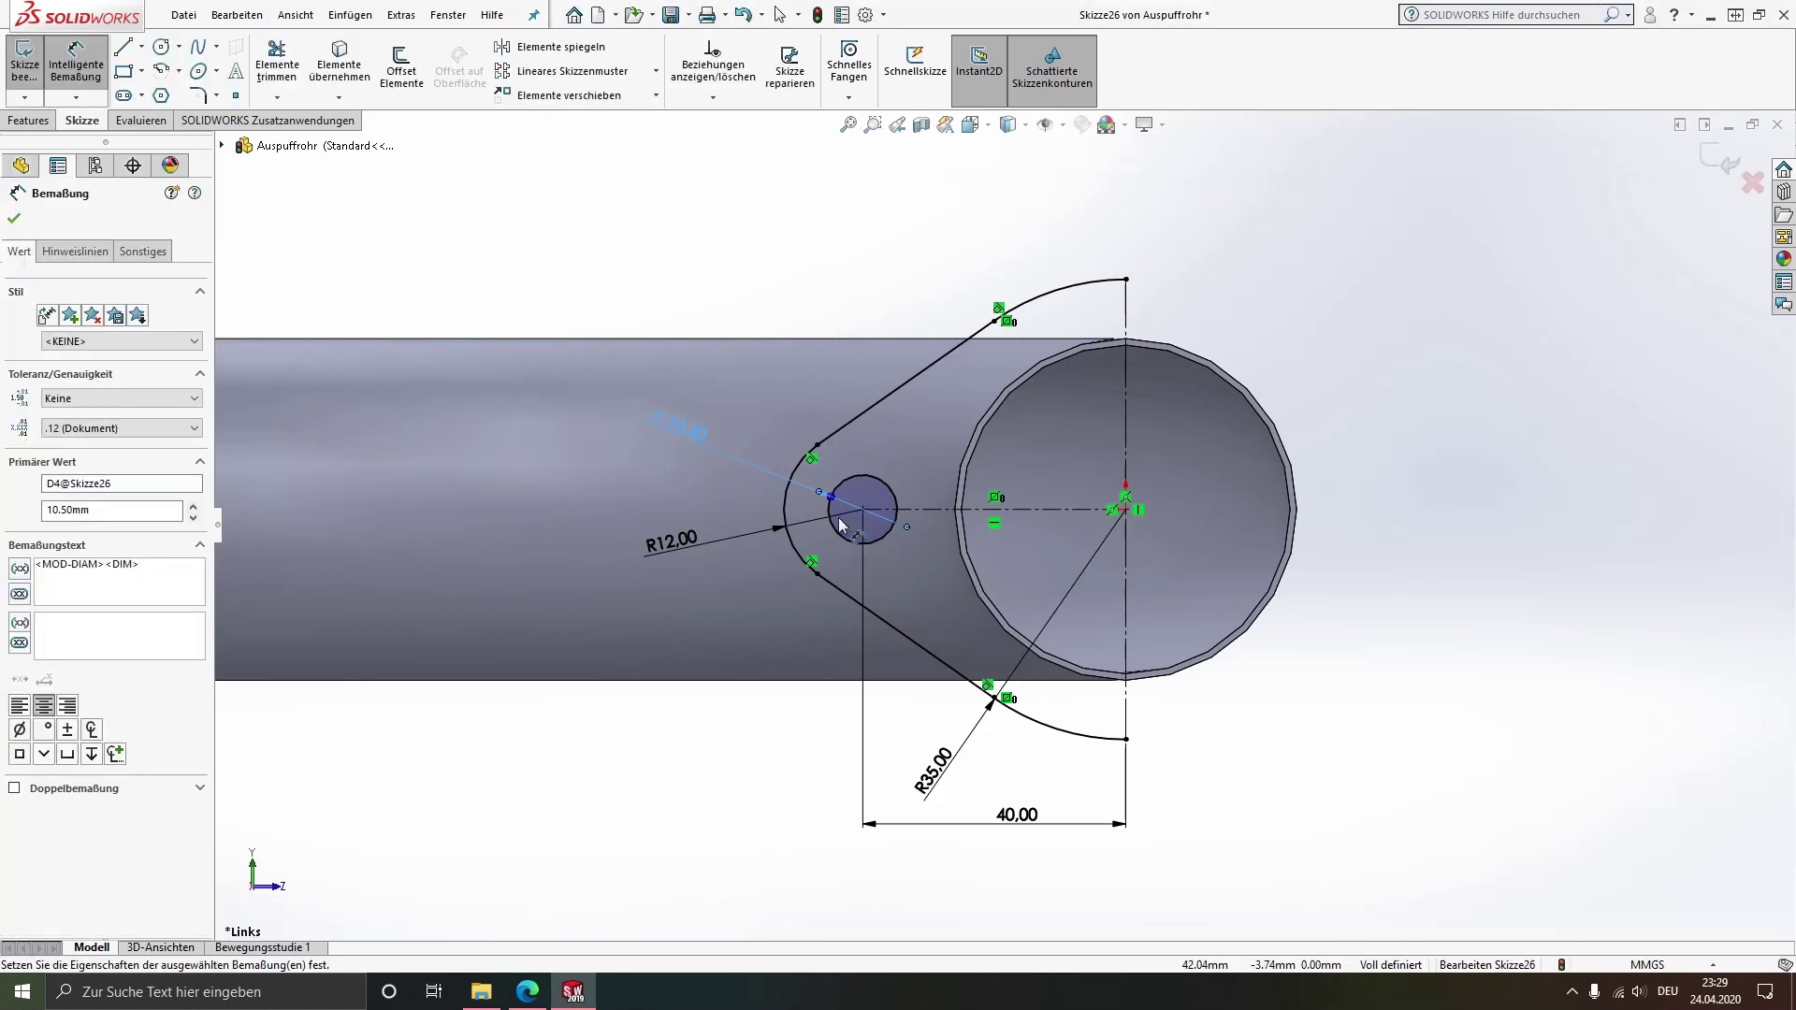
pyautogui.press('Escape')
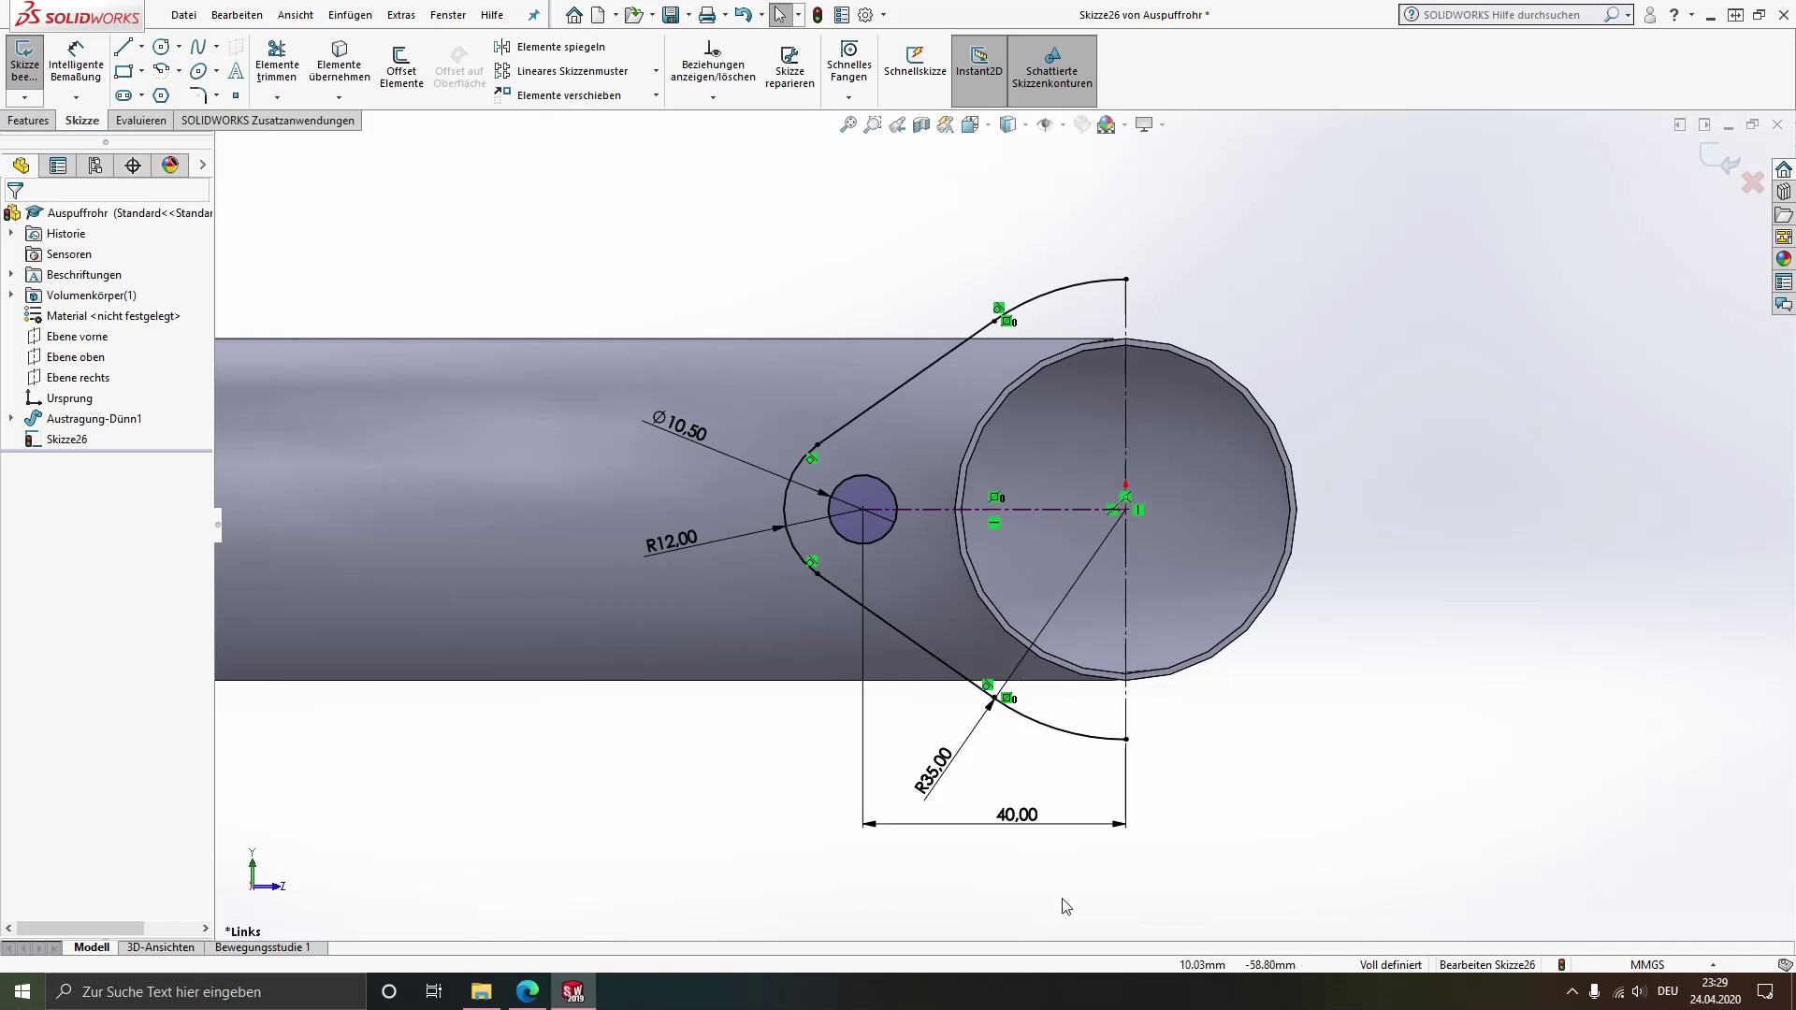
# Mirror the half flange outline and bolt hole about the vertical centreline, excluding the horizontal centreline
pyautogui.moveTo(1065, 902); pyautogui.dragTo(747, 230)
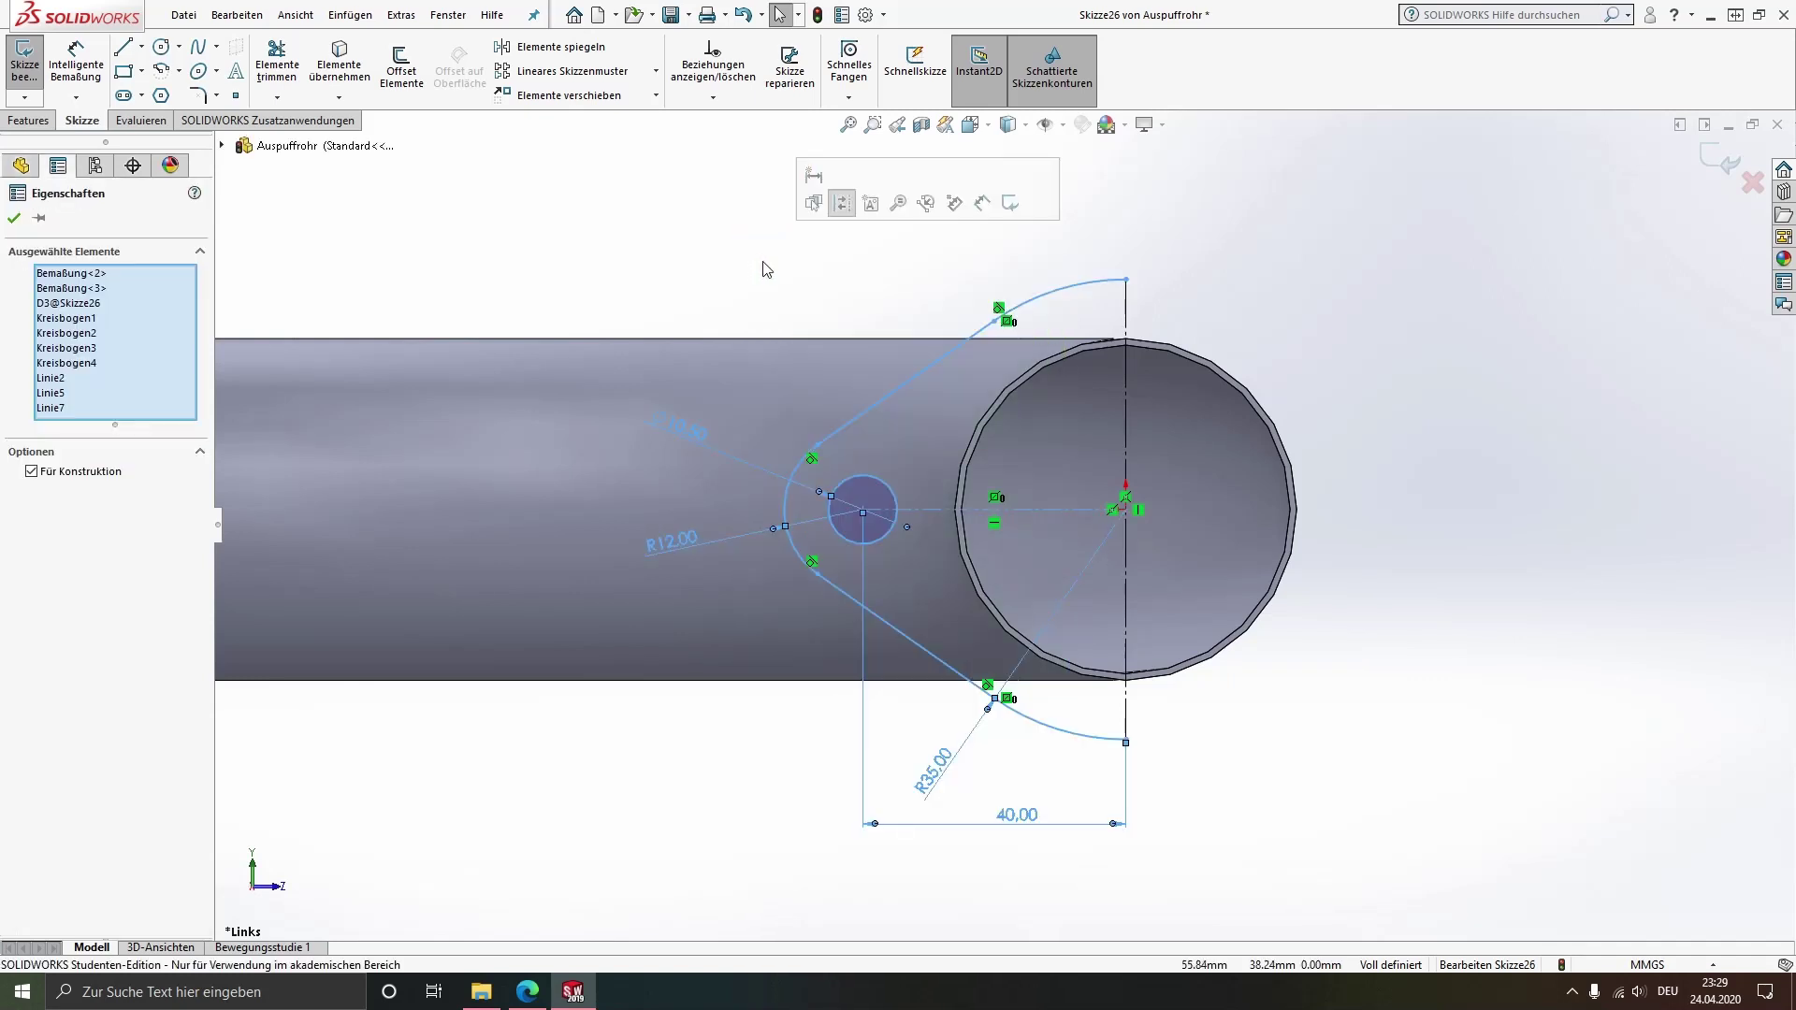
pyautogui.keyDown('ctrl'); pyautogui.click(1047, 509); pyautogui.keyUp('ctrl')
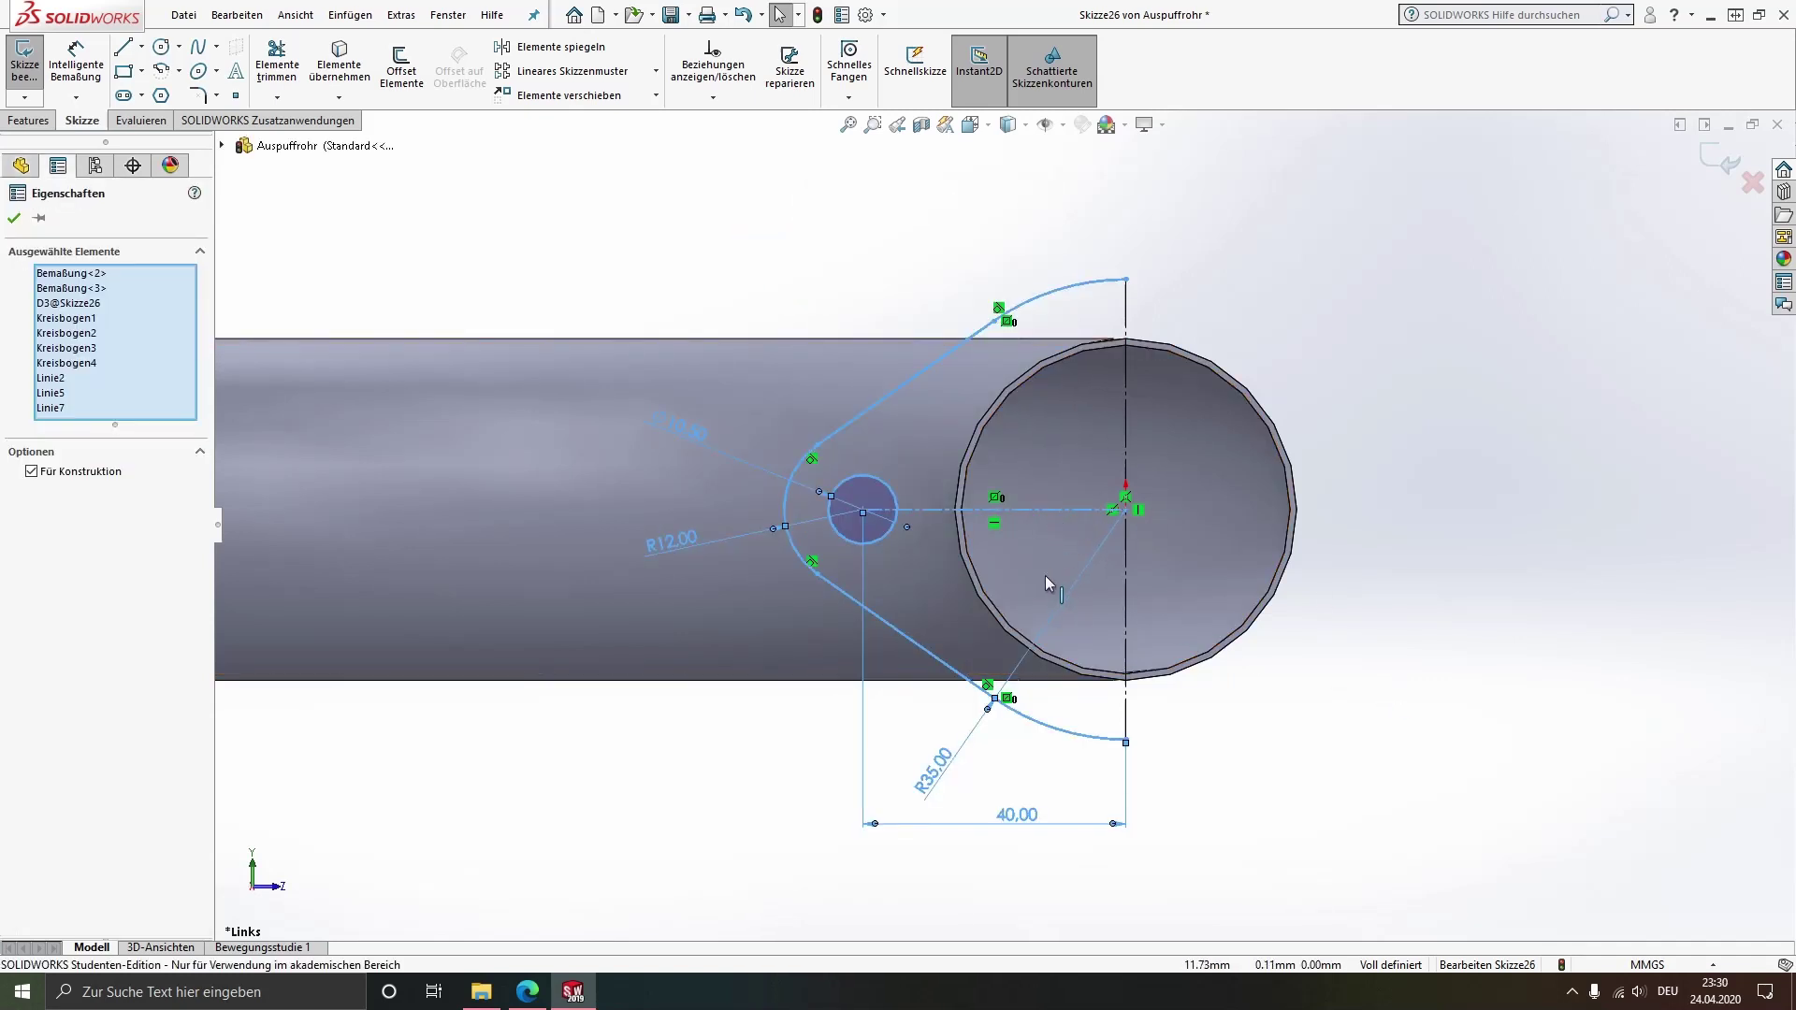
pyautogui.click(552, 46)
pyautogui.click(101, 541)
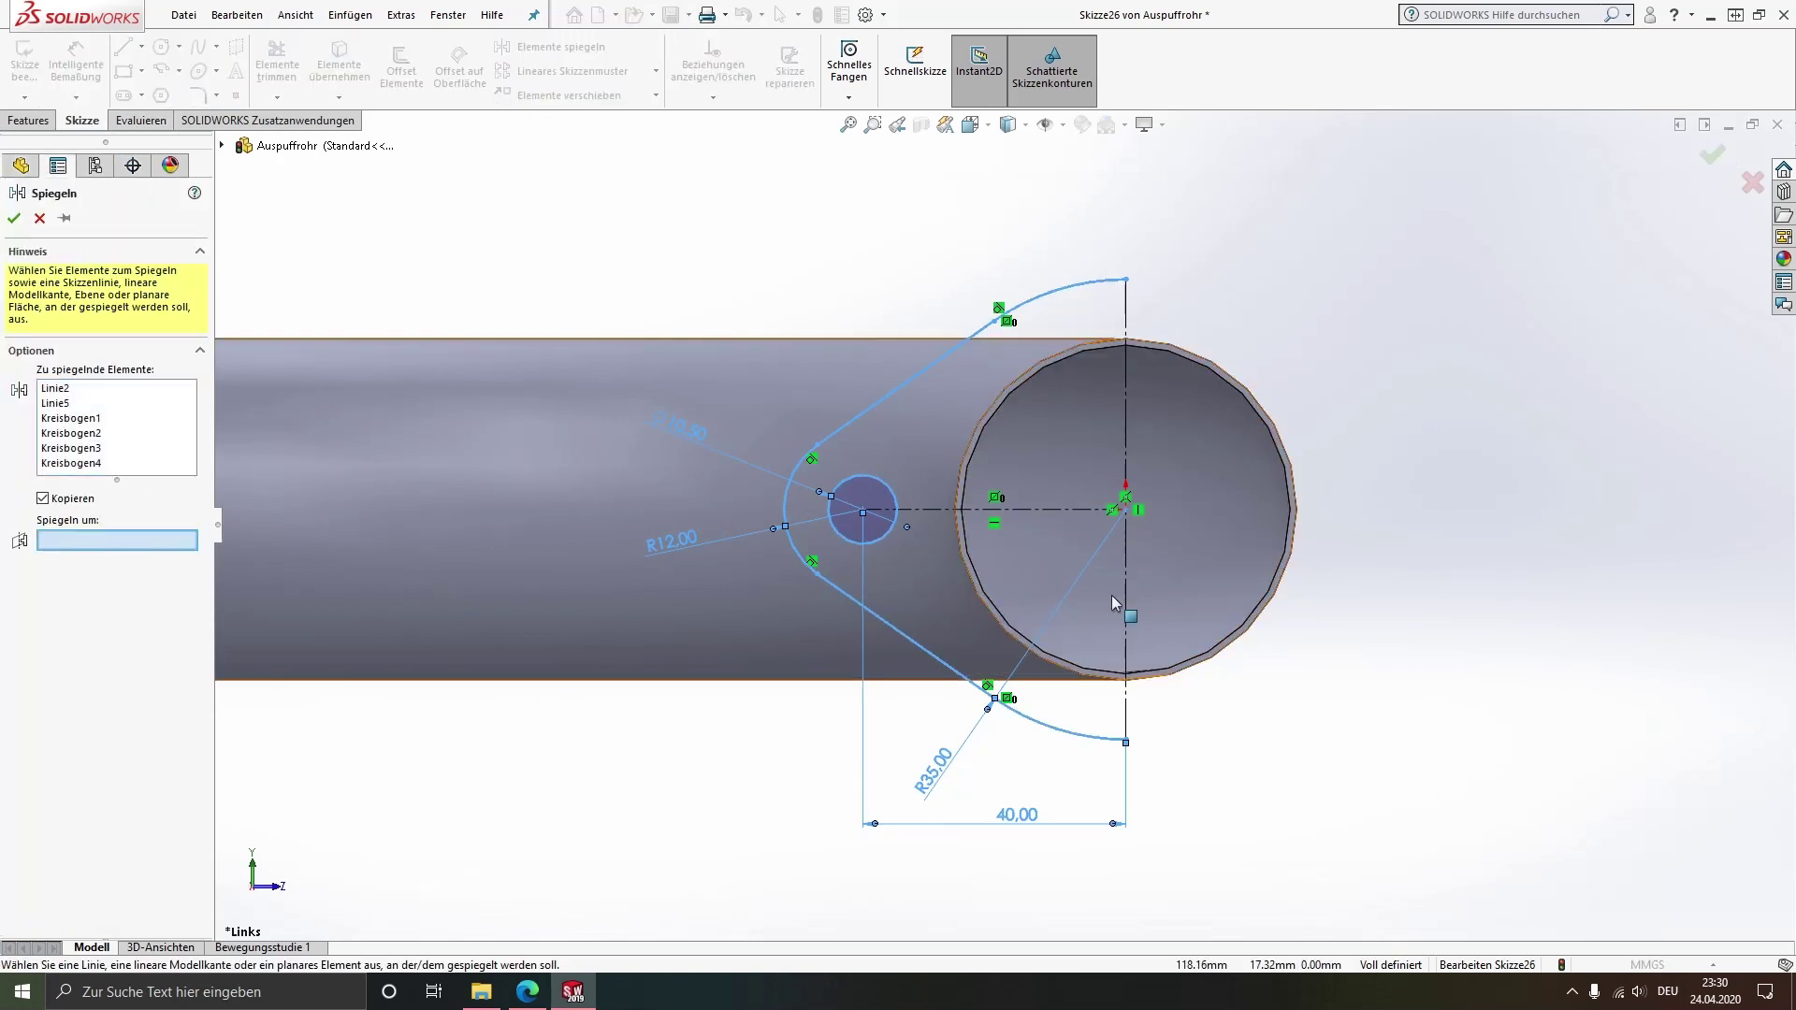
pyautogui.click(1124, 582)
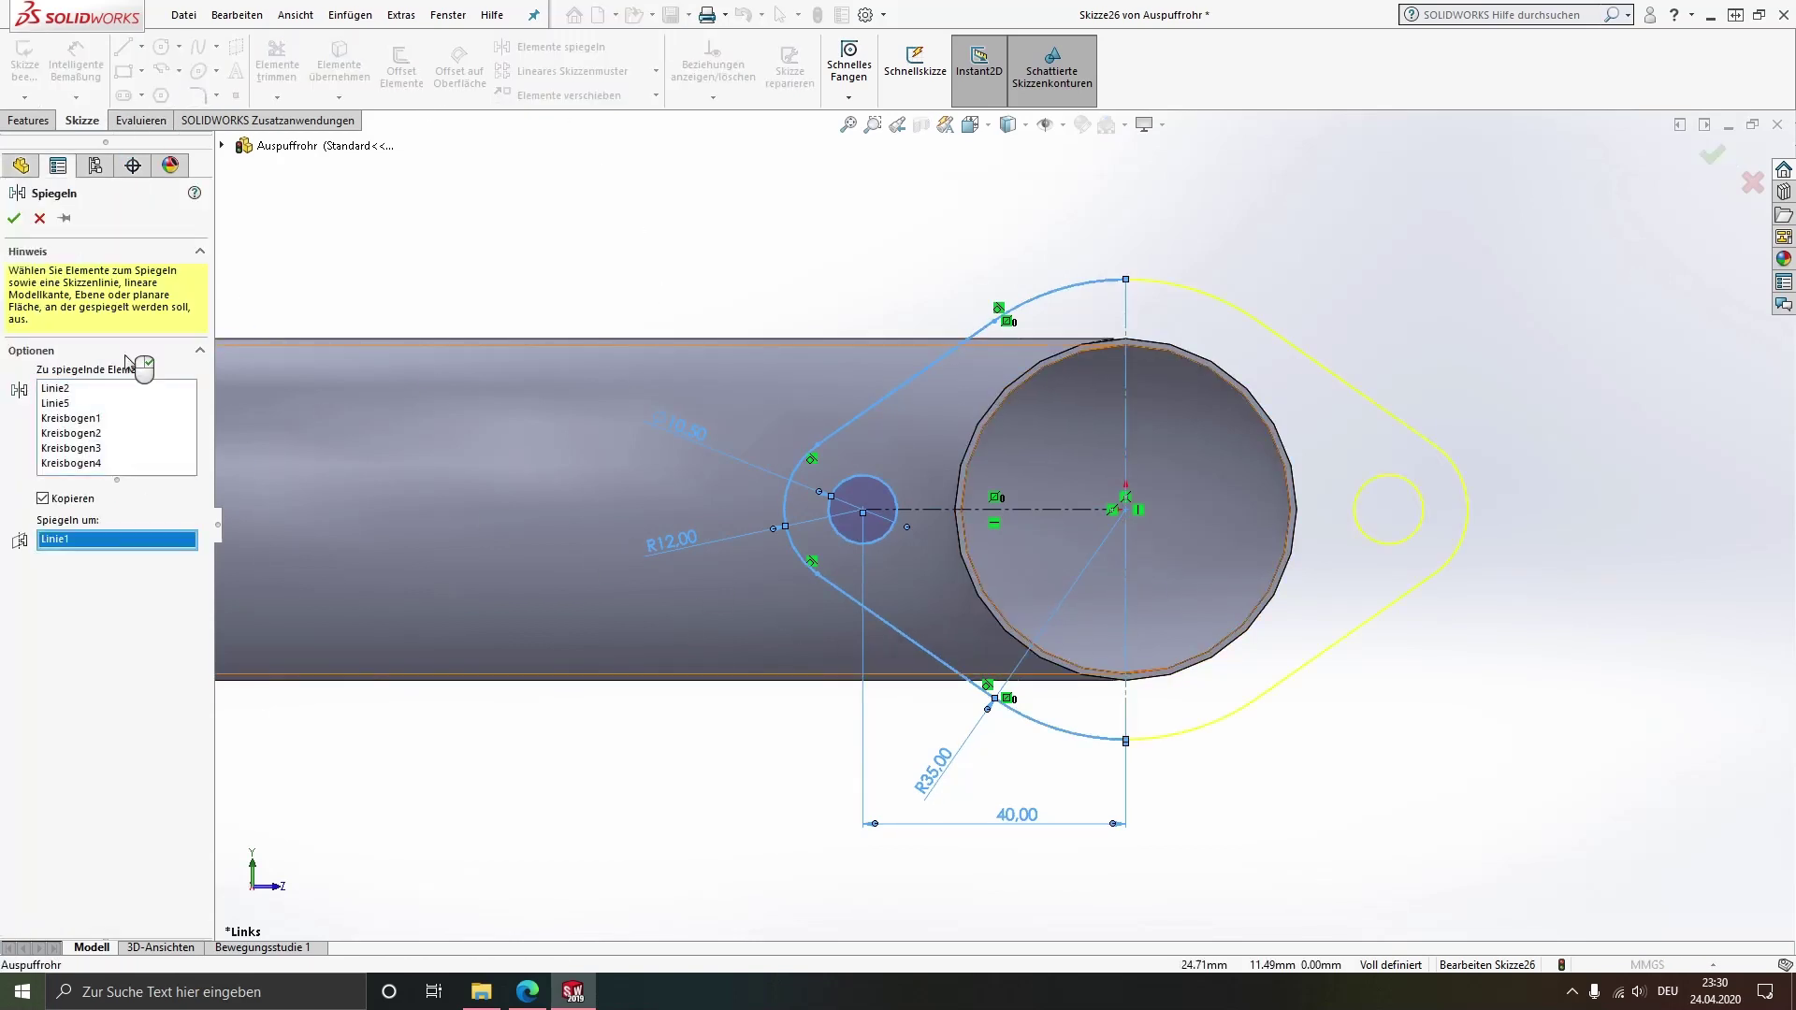
pyautogui.click(14, 218)
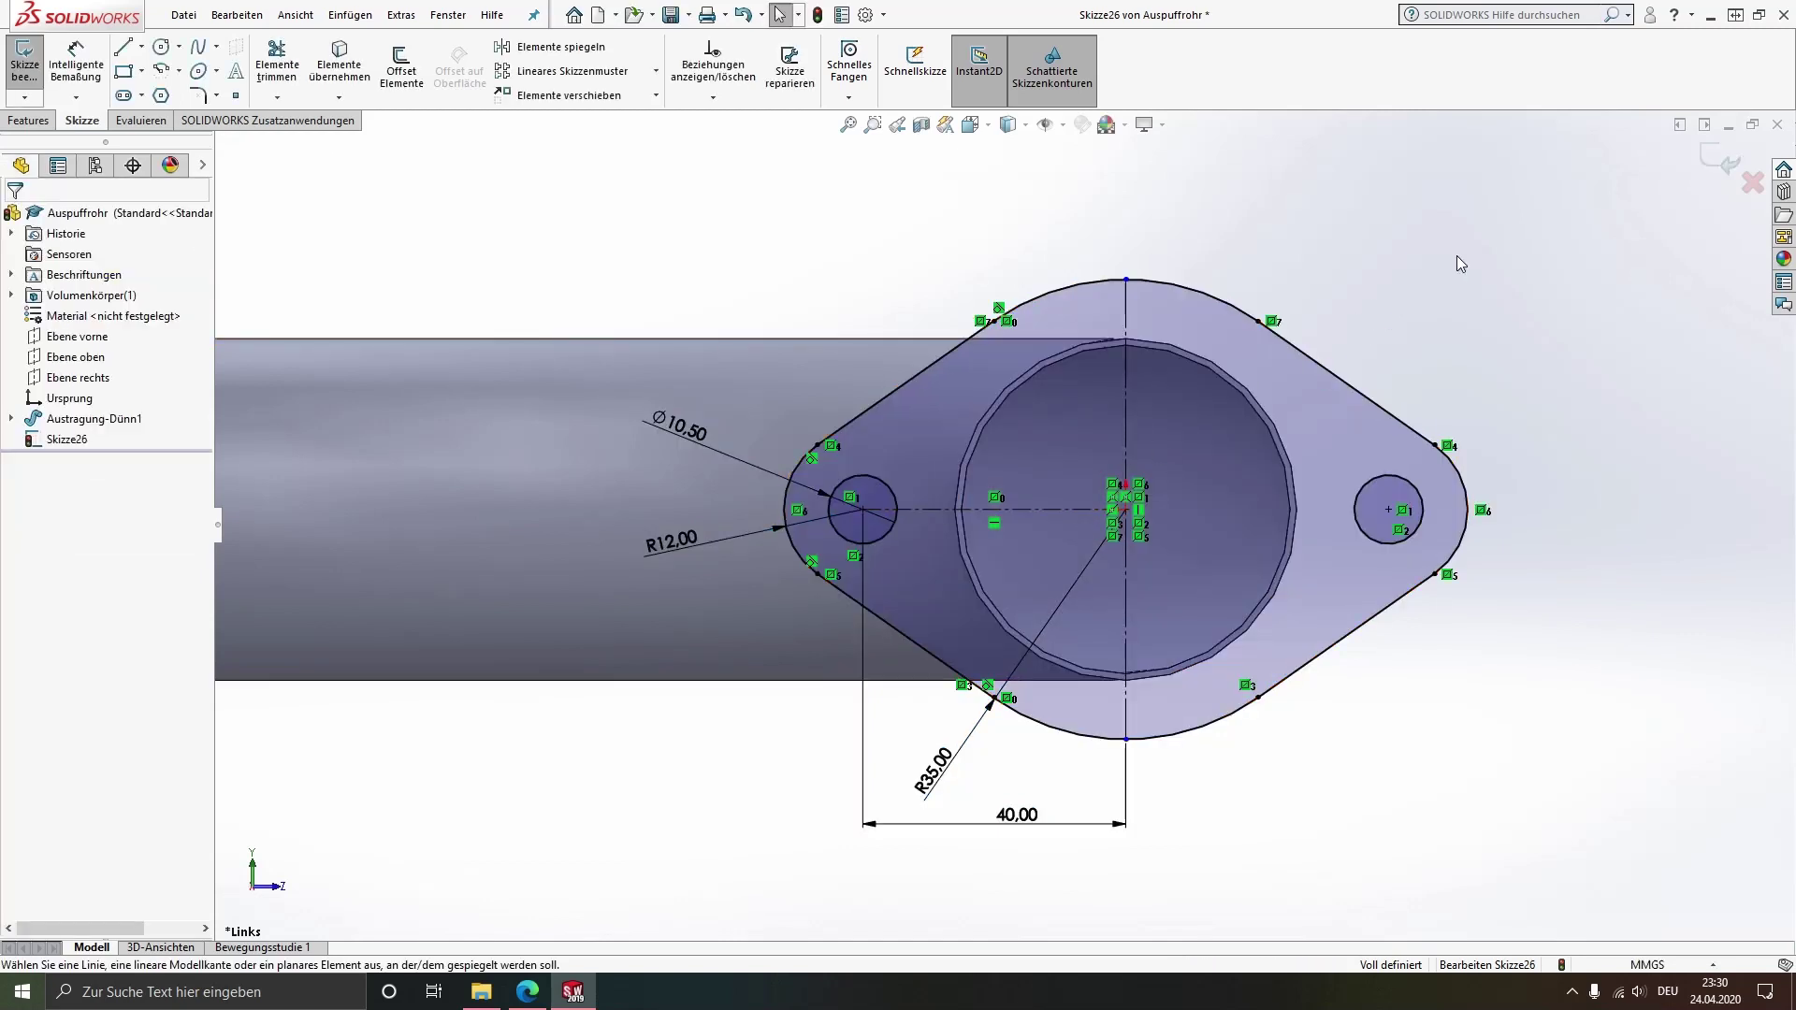
pyautogui.scroll(-2, 1256, 493)
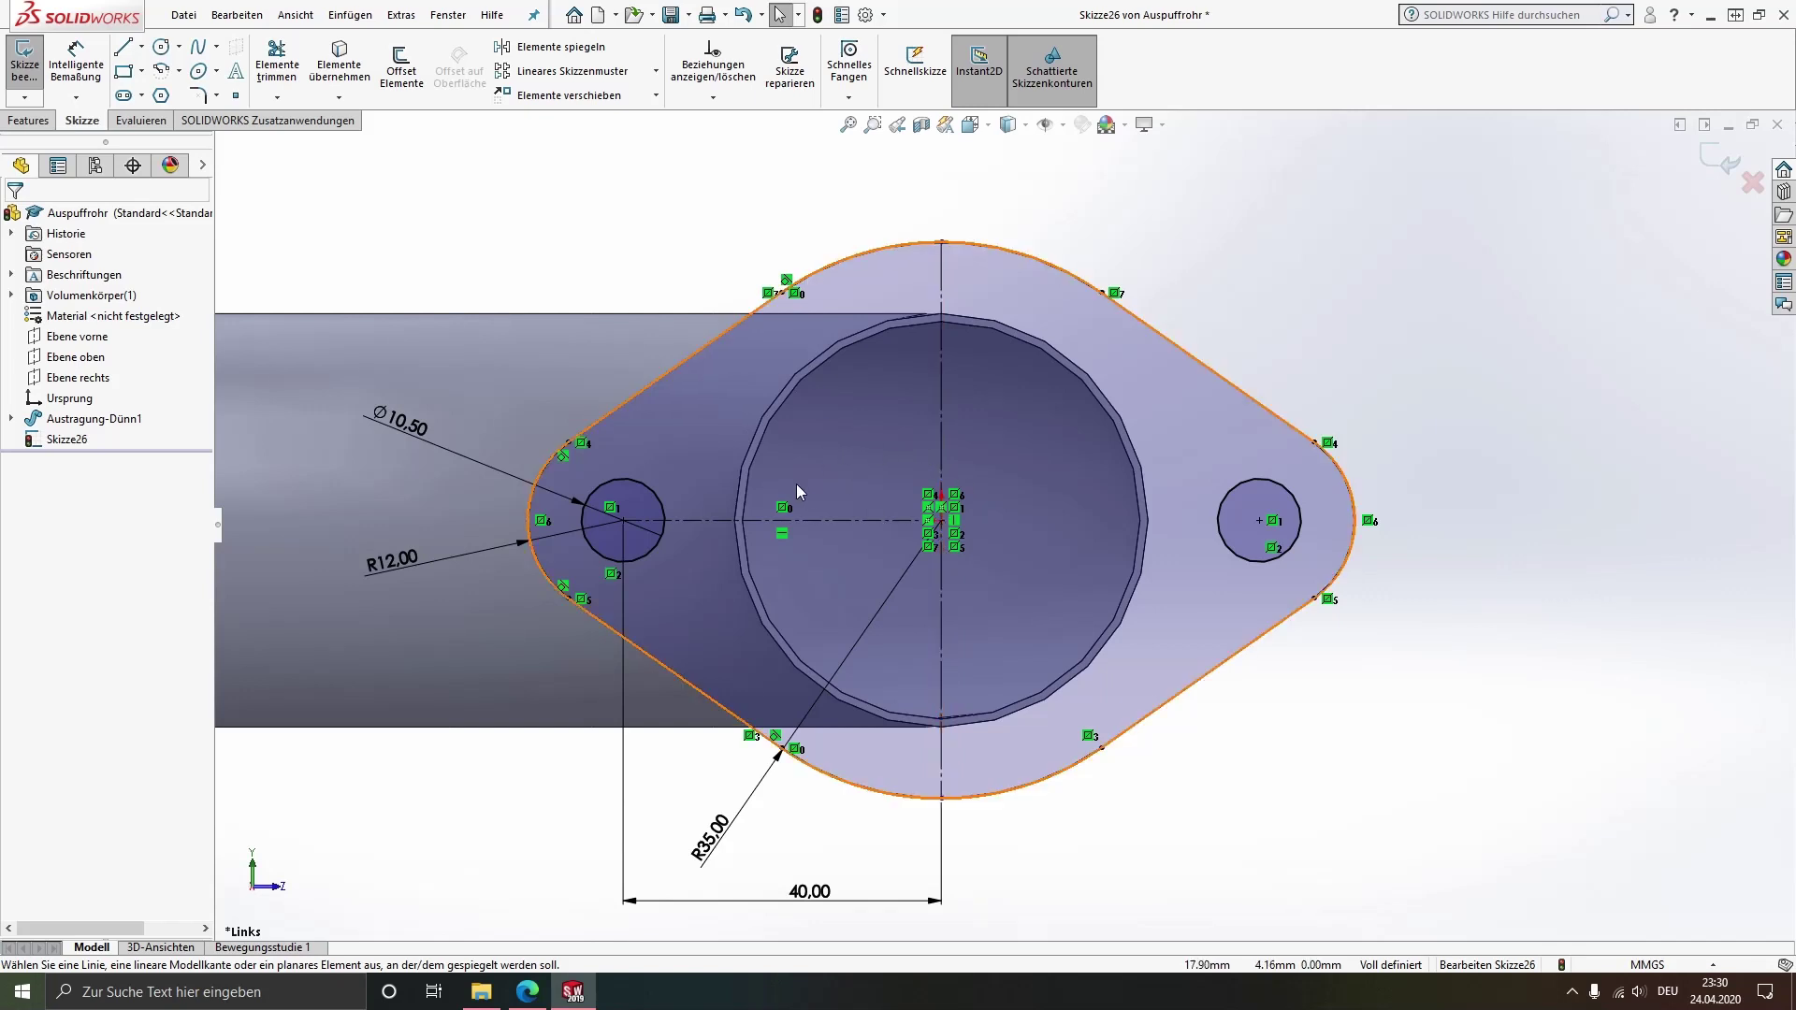
# Convert the pipe's 50 mm circular outer edge into a circle in Skizze26
pyautogui.click(795, 398)
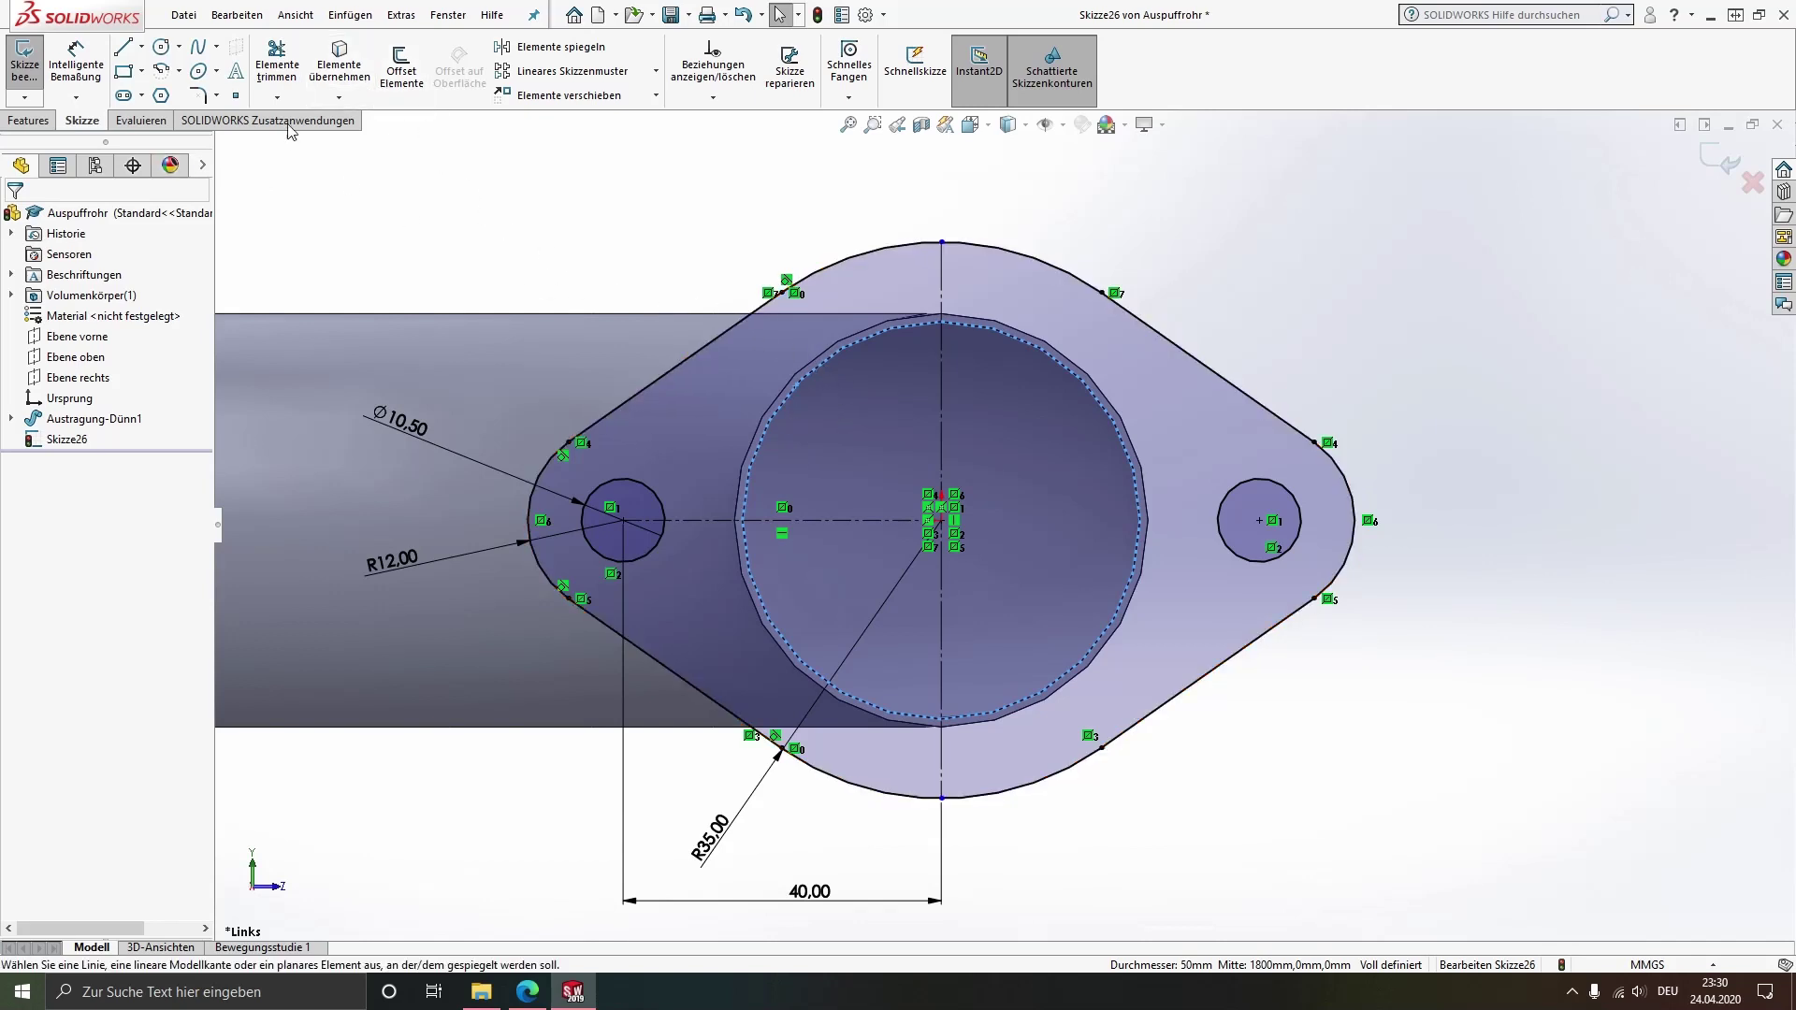
pyautogui.click(346, 59)
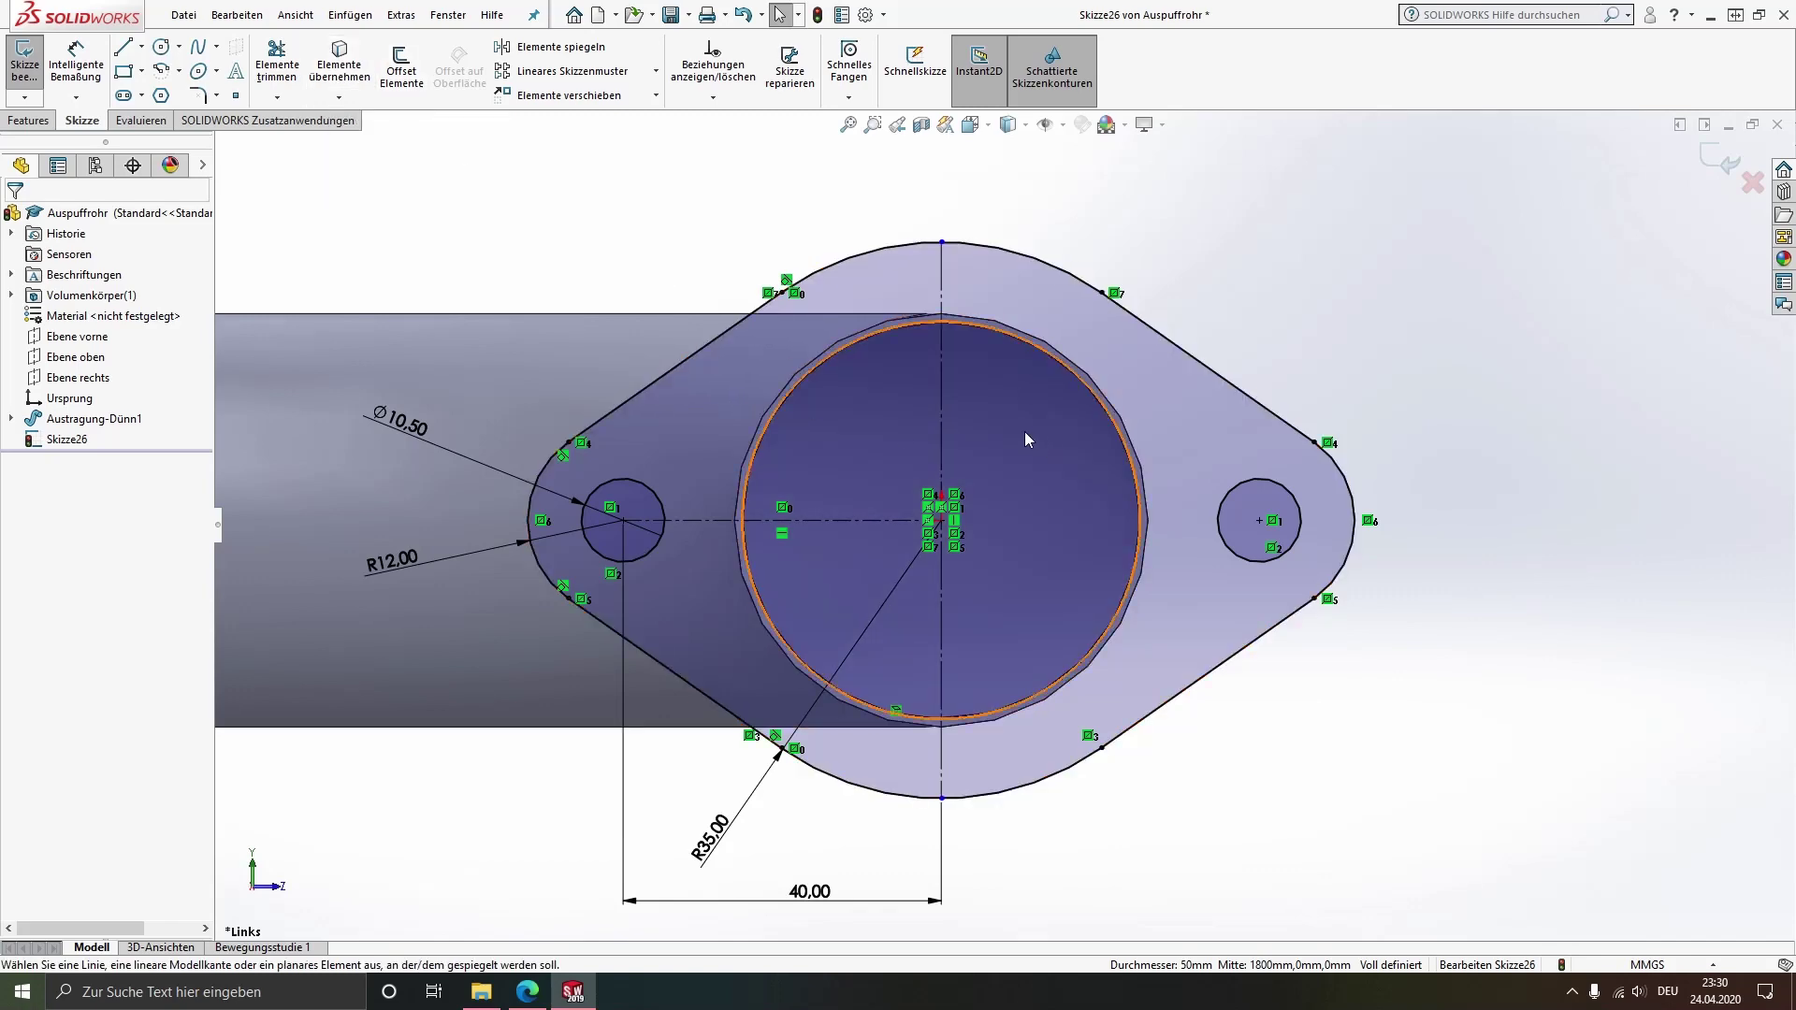
pyautogui.scroll(3, 1024, 431)
pyautogui.scroll(2, 997, 450)
pyautogui.scroll(2, 805, 526)
pyautogui.scroll(2, 692, 660)
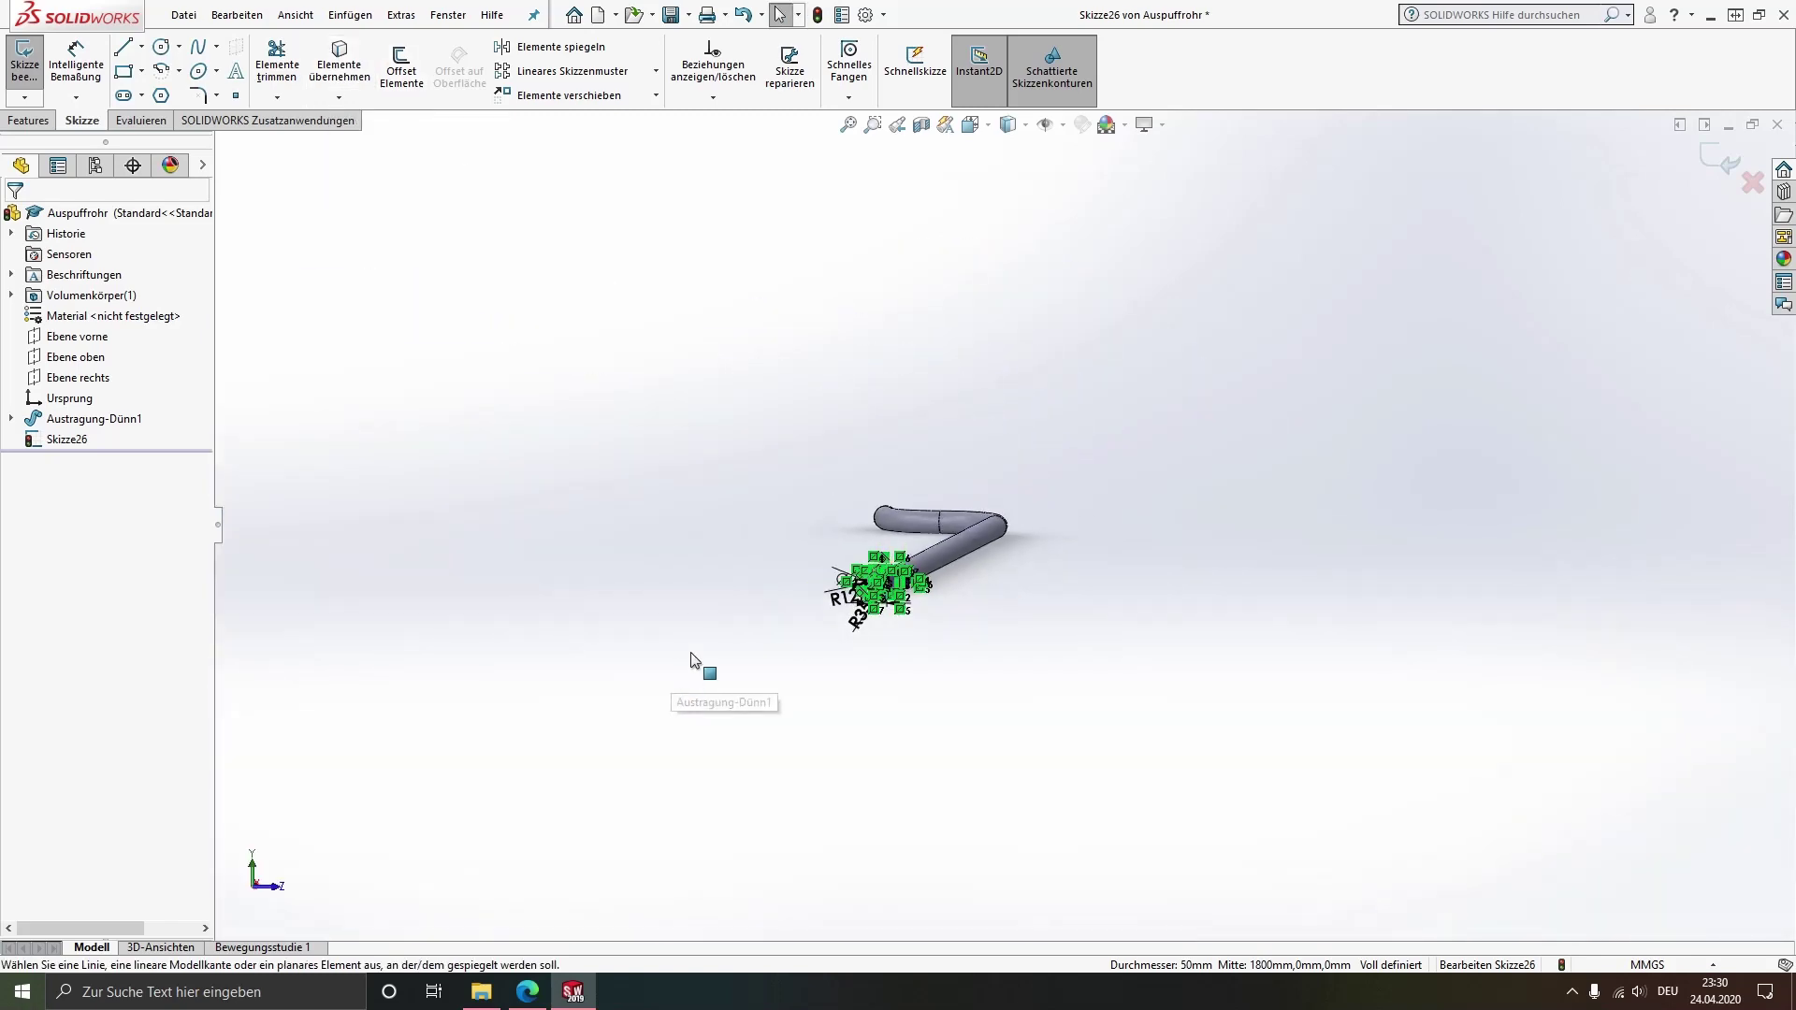
pyautogui.scroll(-1, 954, 574)
pyautogui.scroll(-2, 954, 573)
pyautogui.scroll(-3, 822, 481)
pyautogui.scroll(-2, 822, 481)
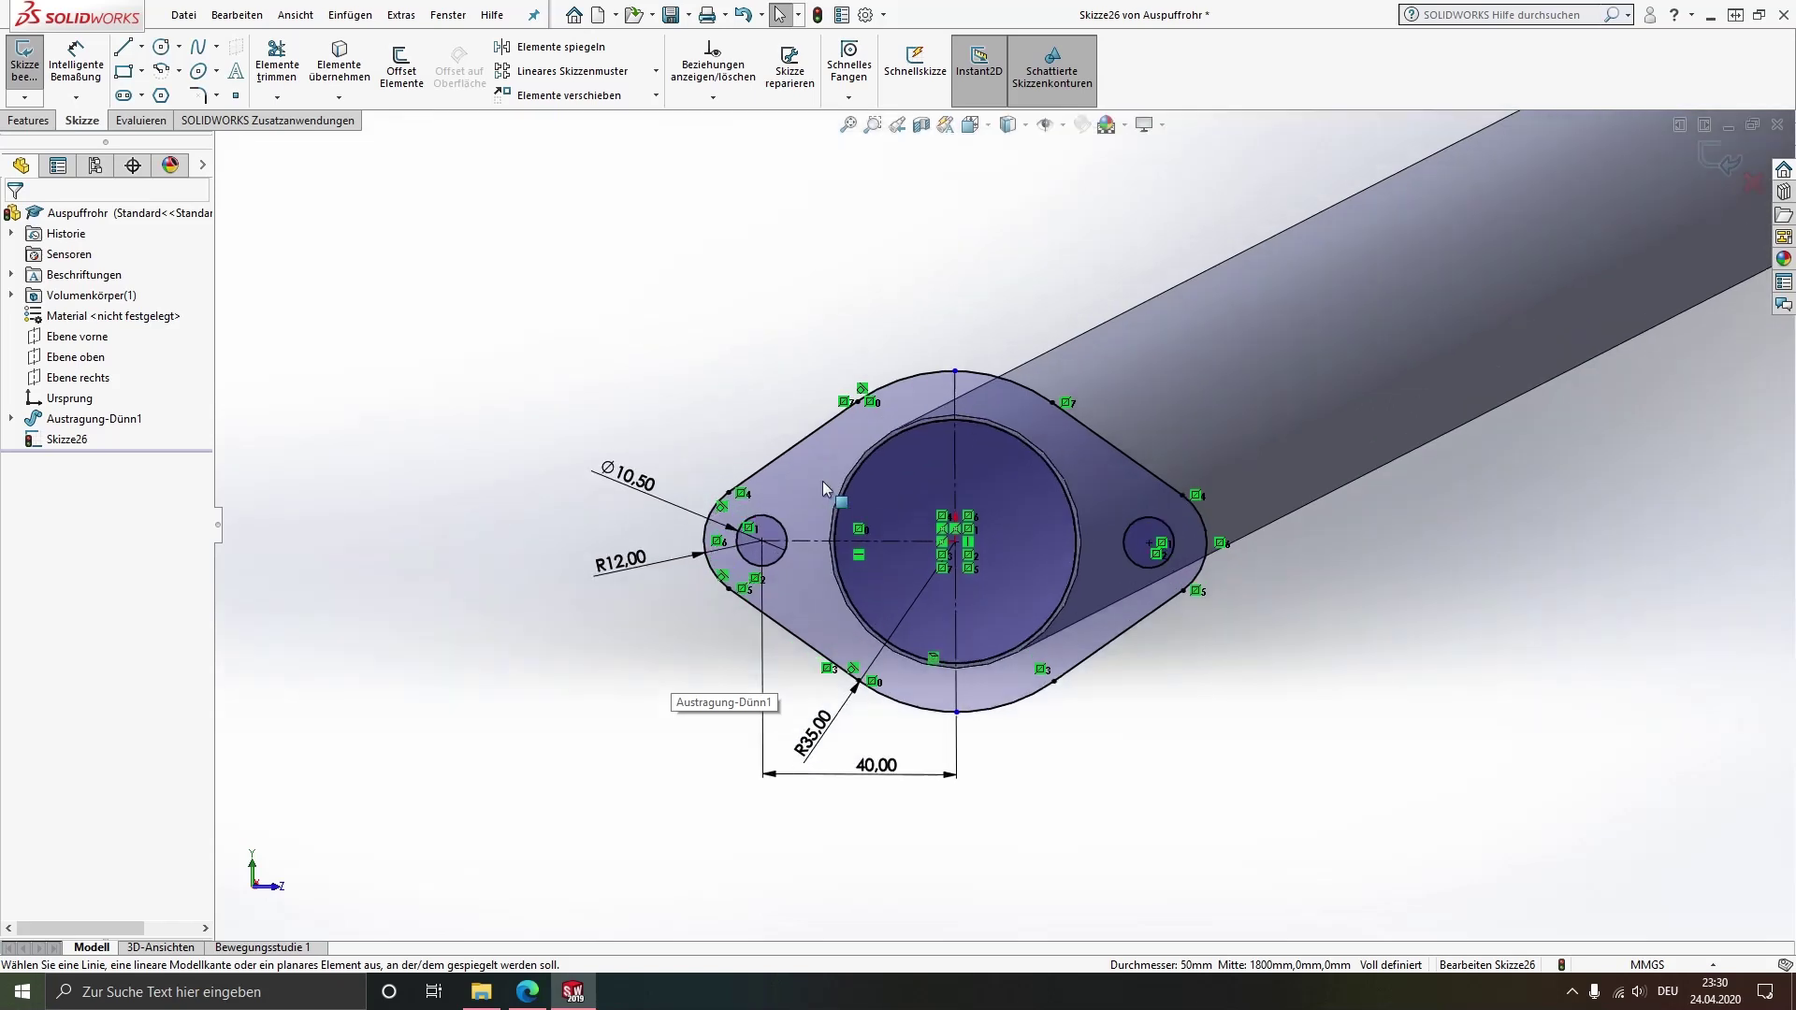
pyautogui.click(28, 119)
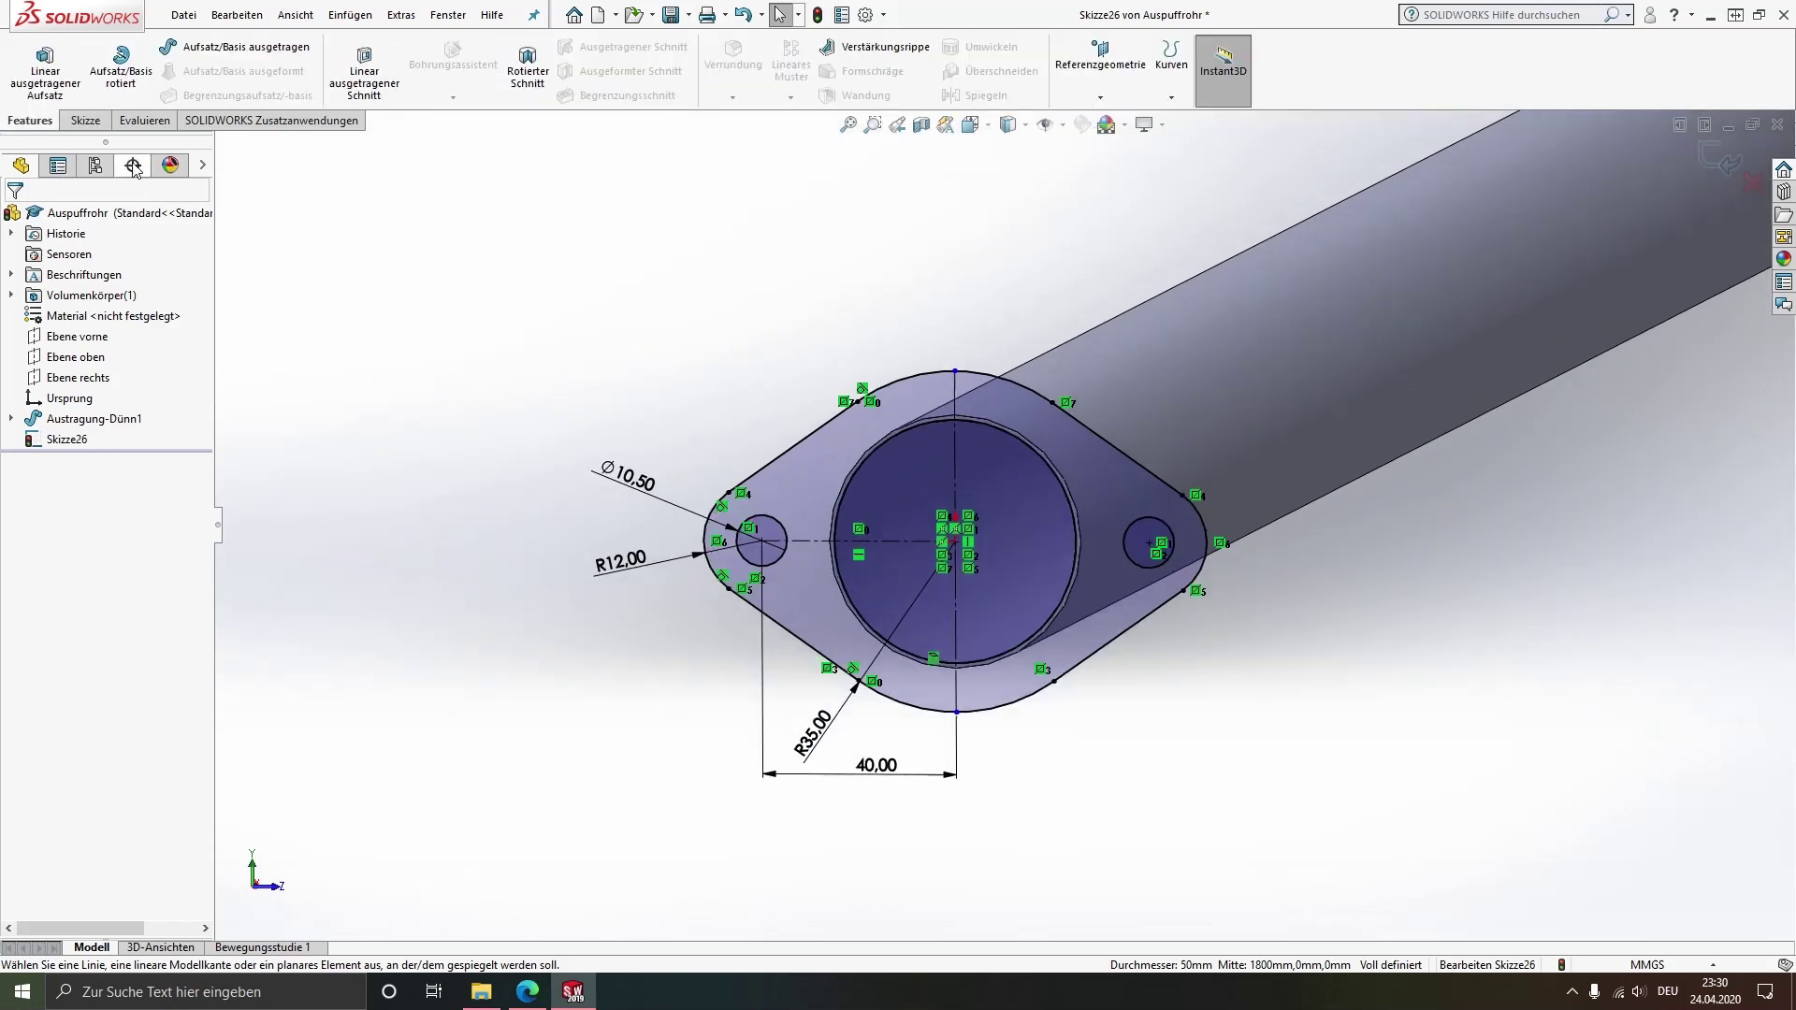
# Extrude Skizze26 10 mm blind in its original direction as Aufsatz-Linear austragen1
pyautogui.click(20, 83)
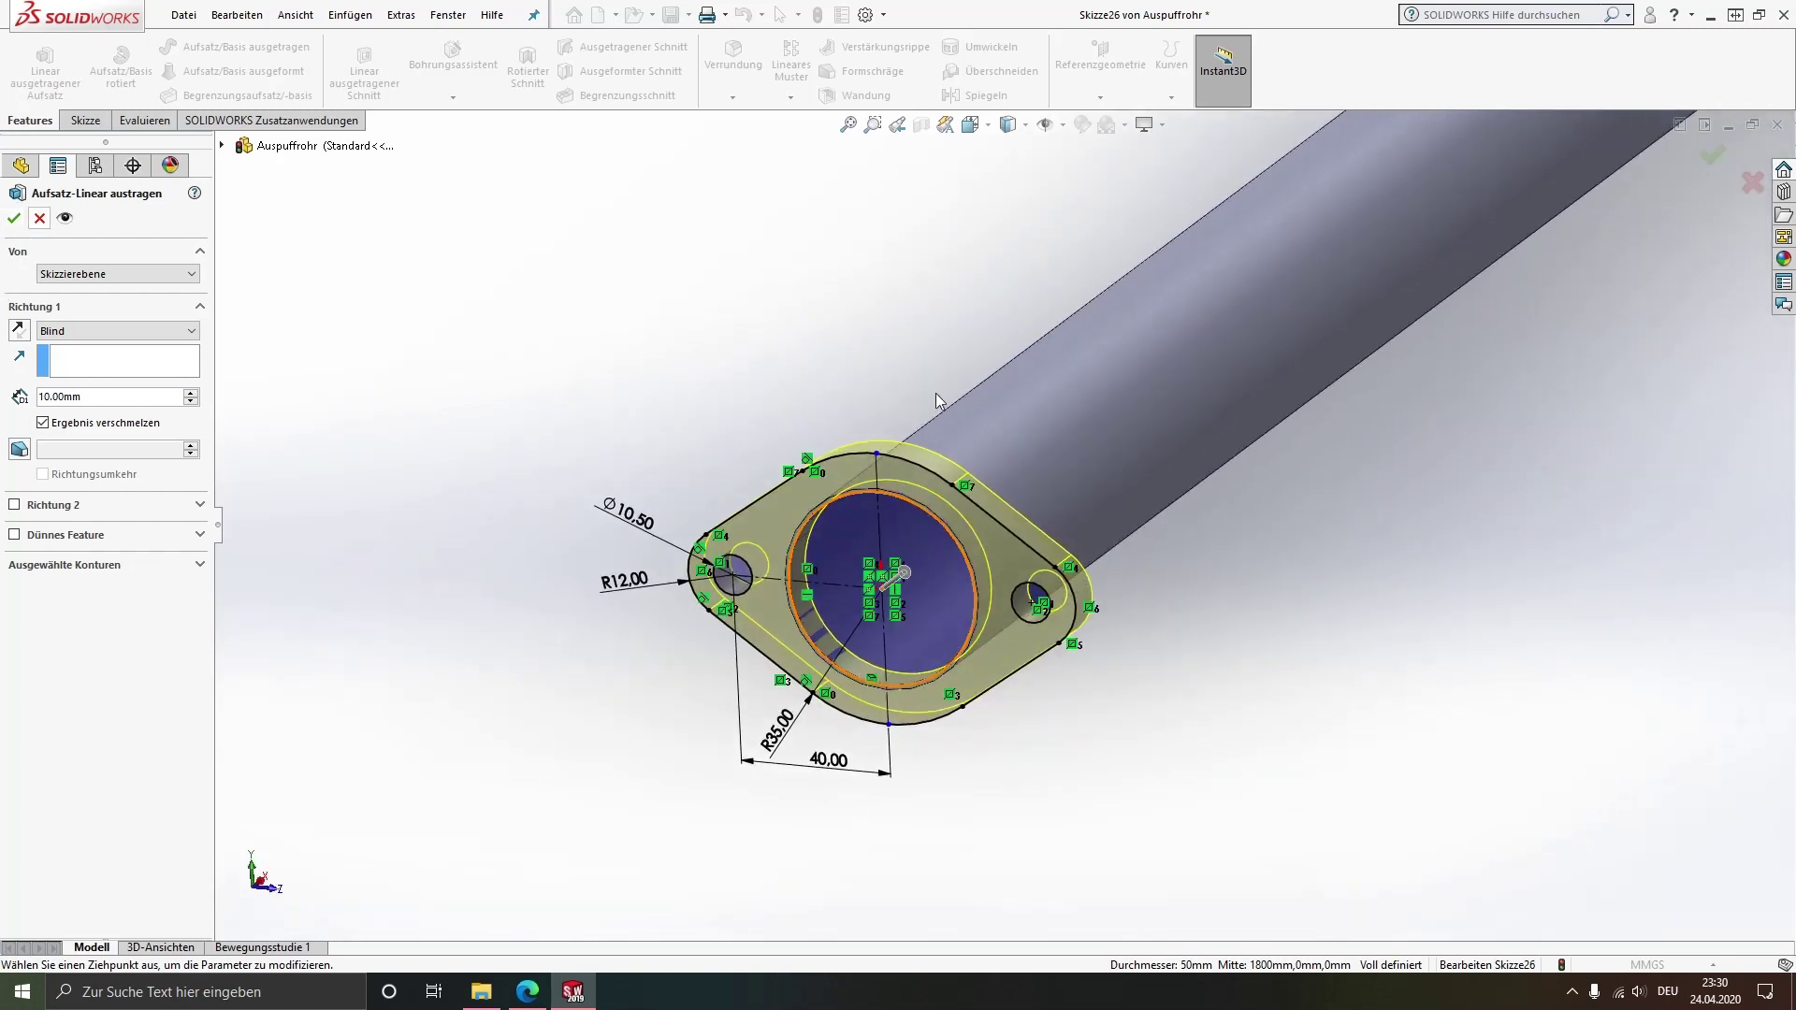
pyautogui.click(18, 332)
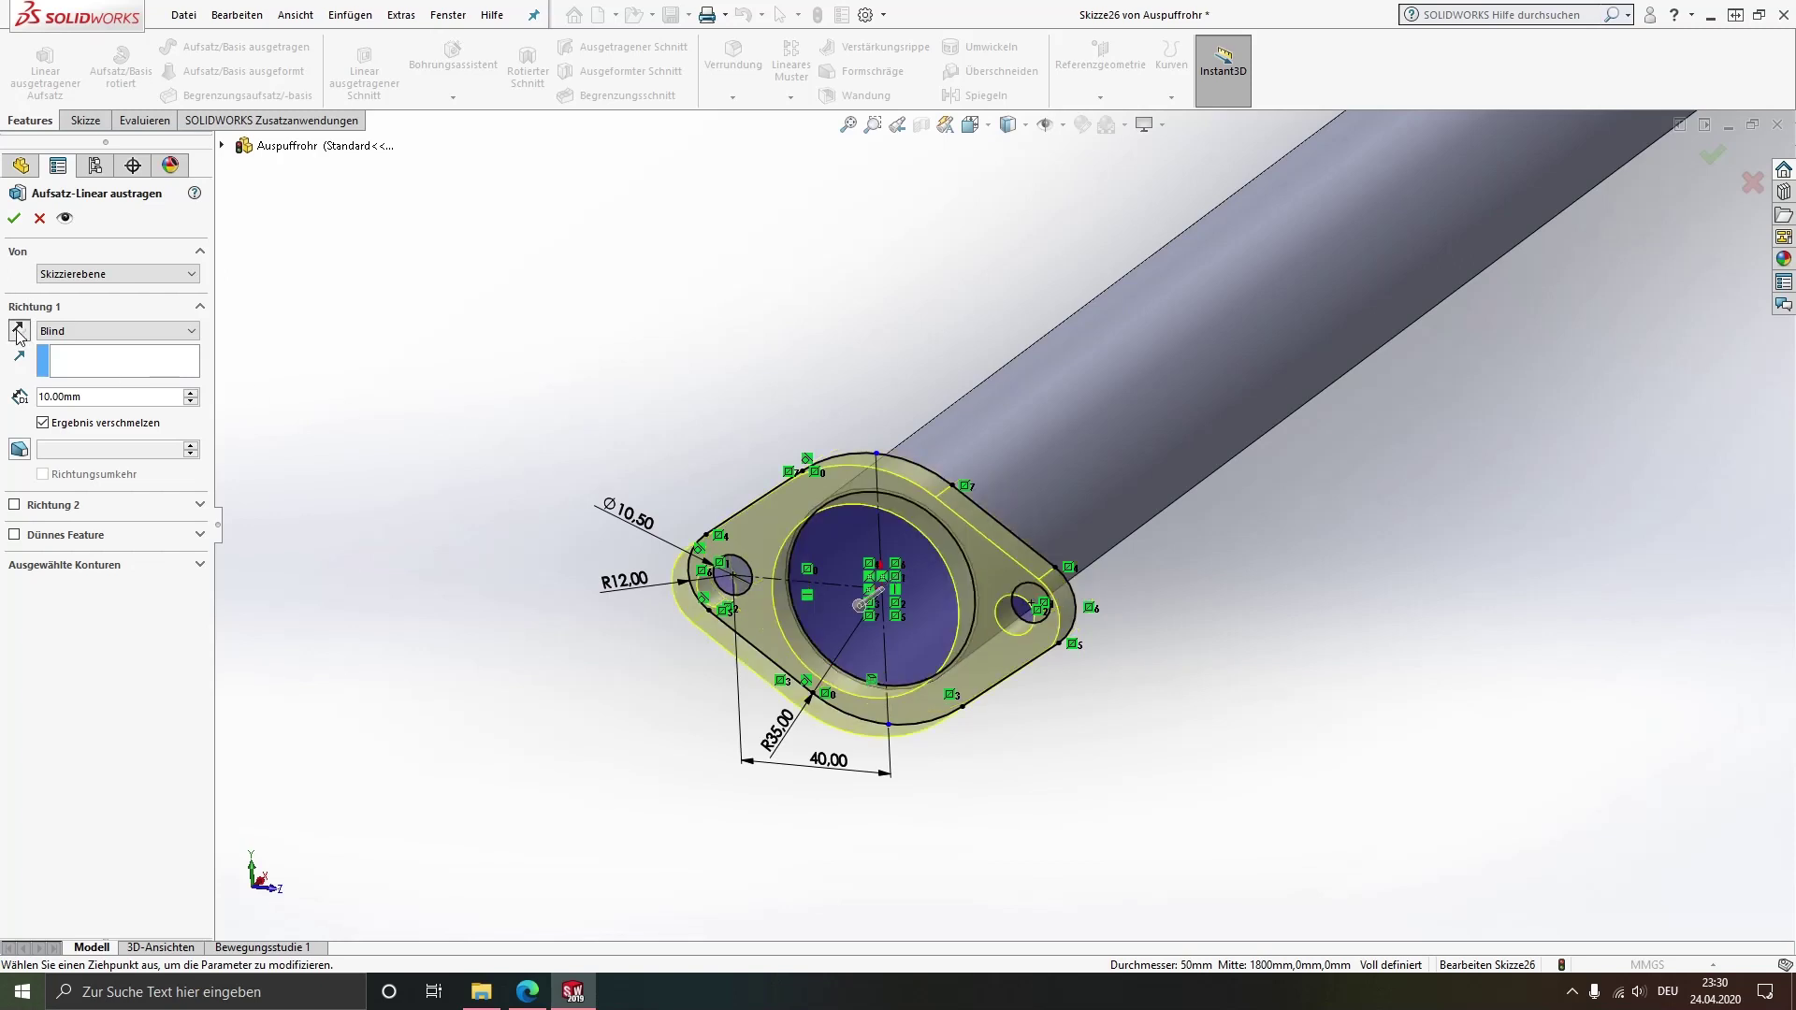
pyautogui.click(18, 332)
pyautogui.moveTo(1104, 500); pyautogui.dragTo(786, 757, button='middle')
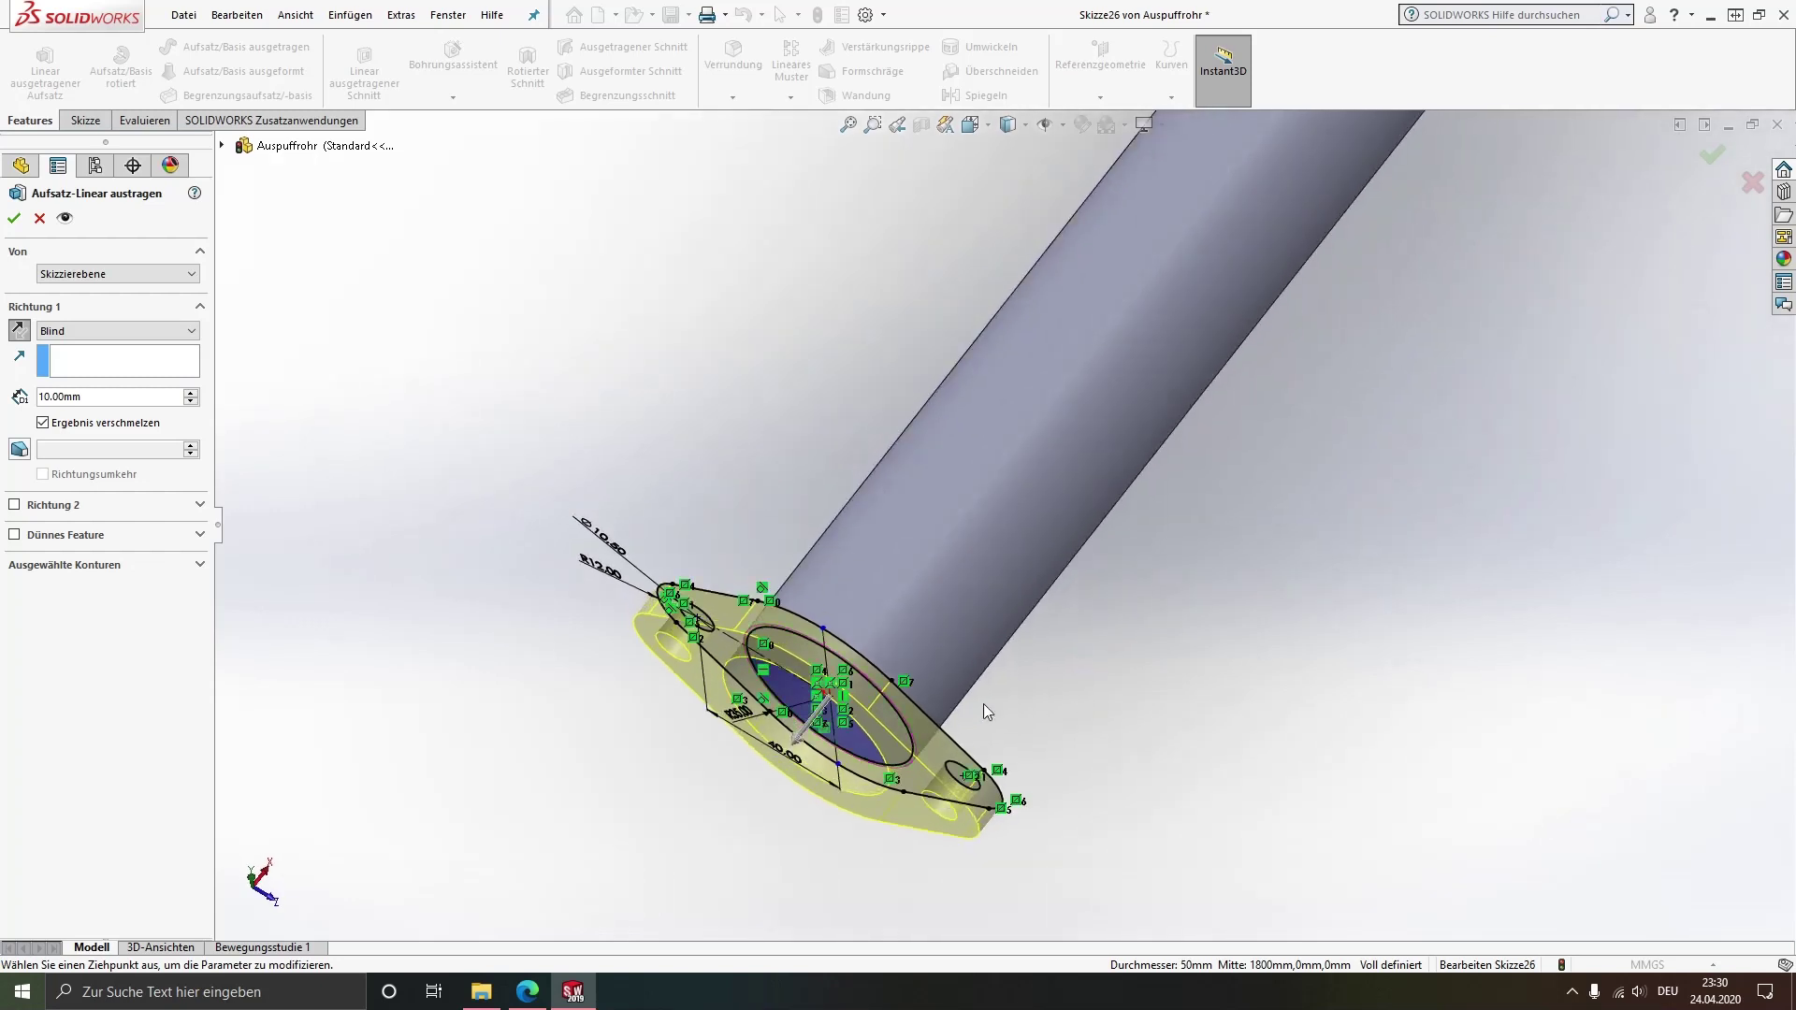
pyautogui.click(13, 218)
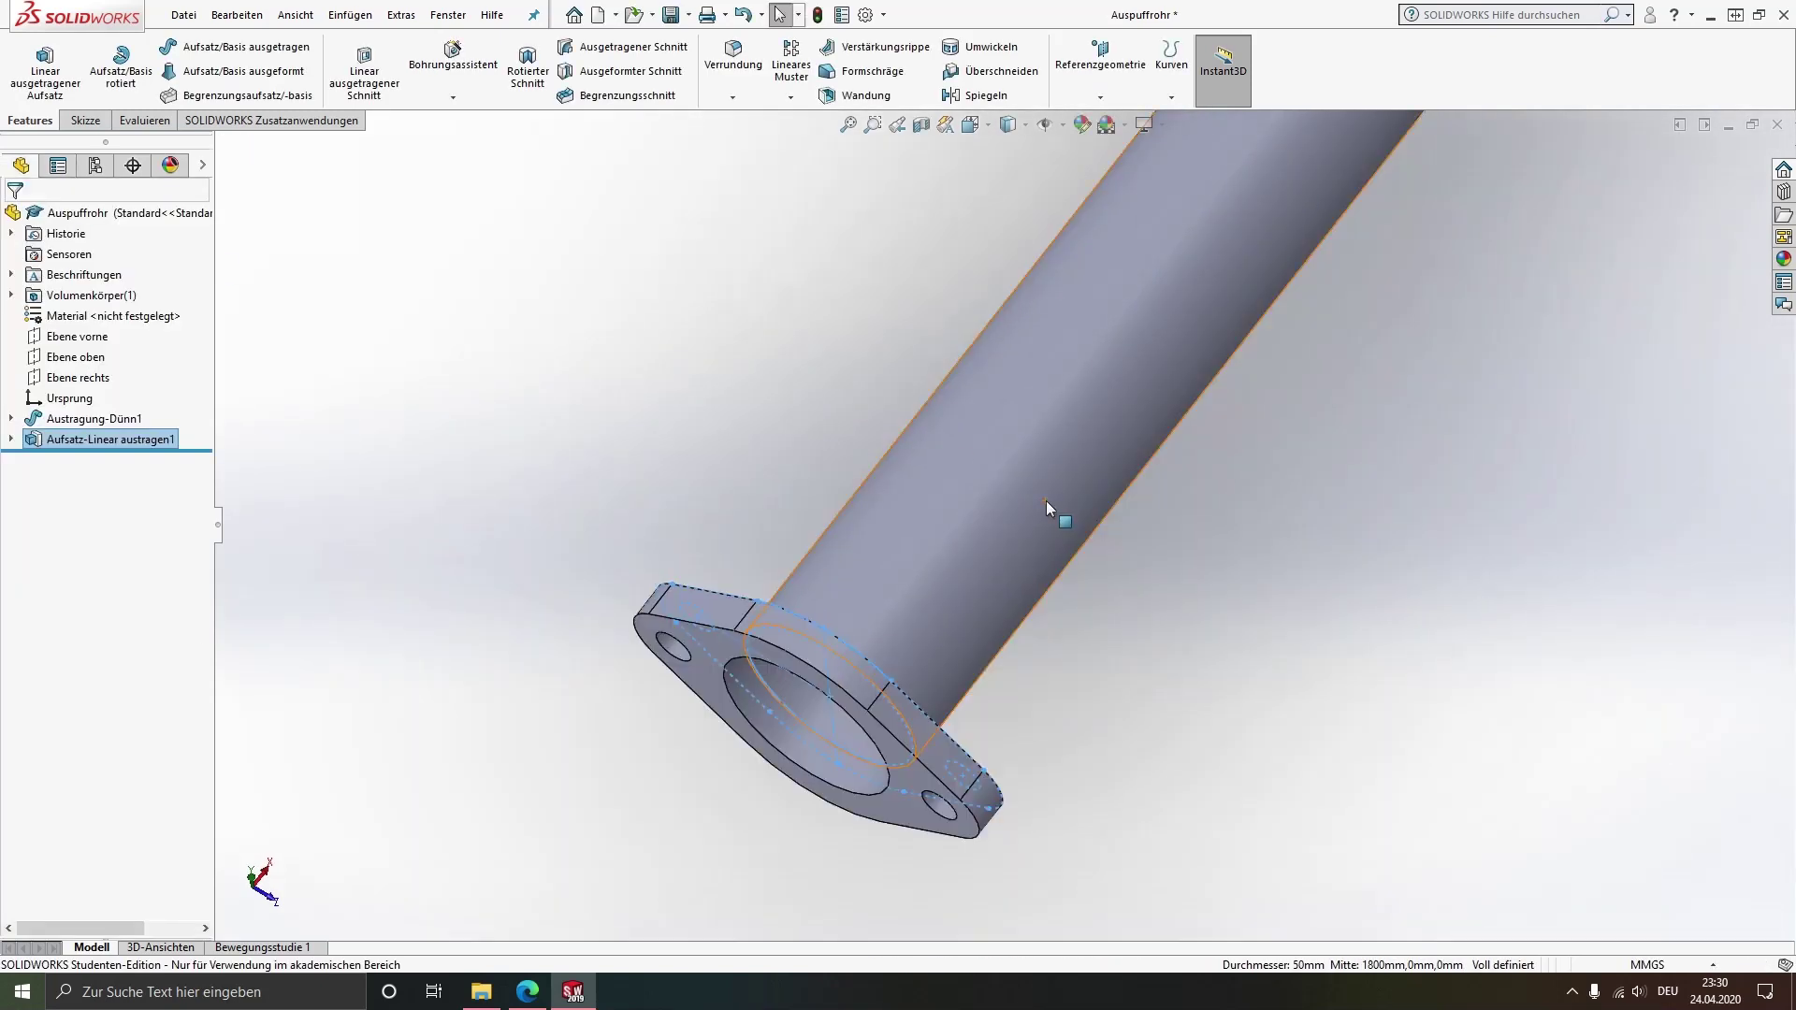
pyautogui.moveTo(912, 613); pyautogui.dragTo(531, 552, button='middle')
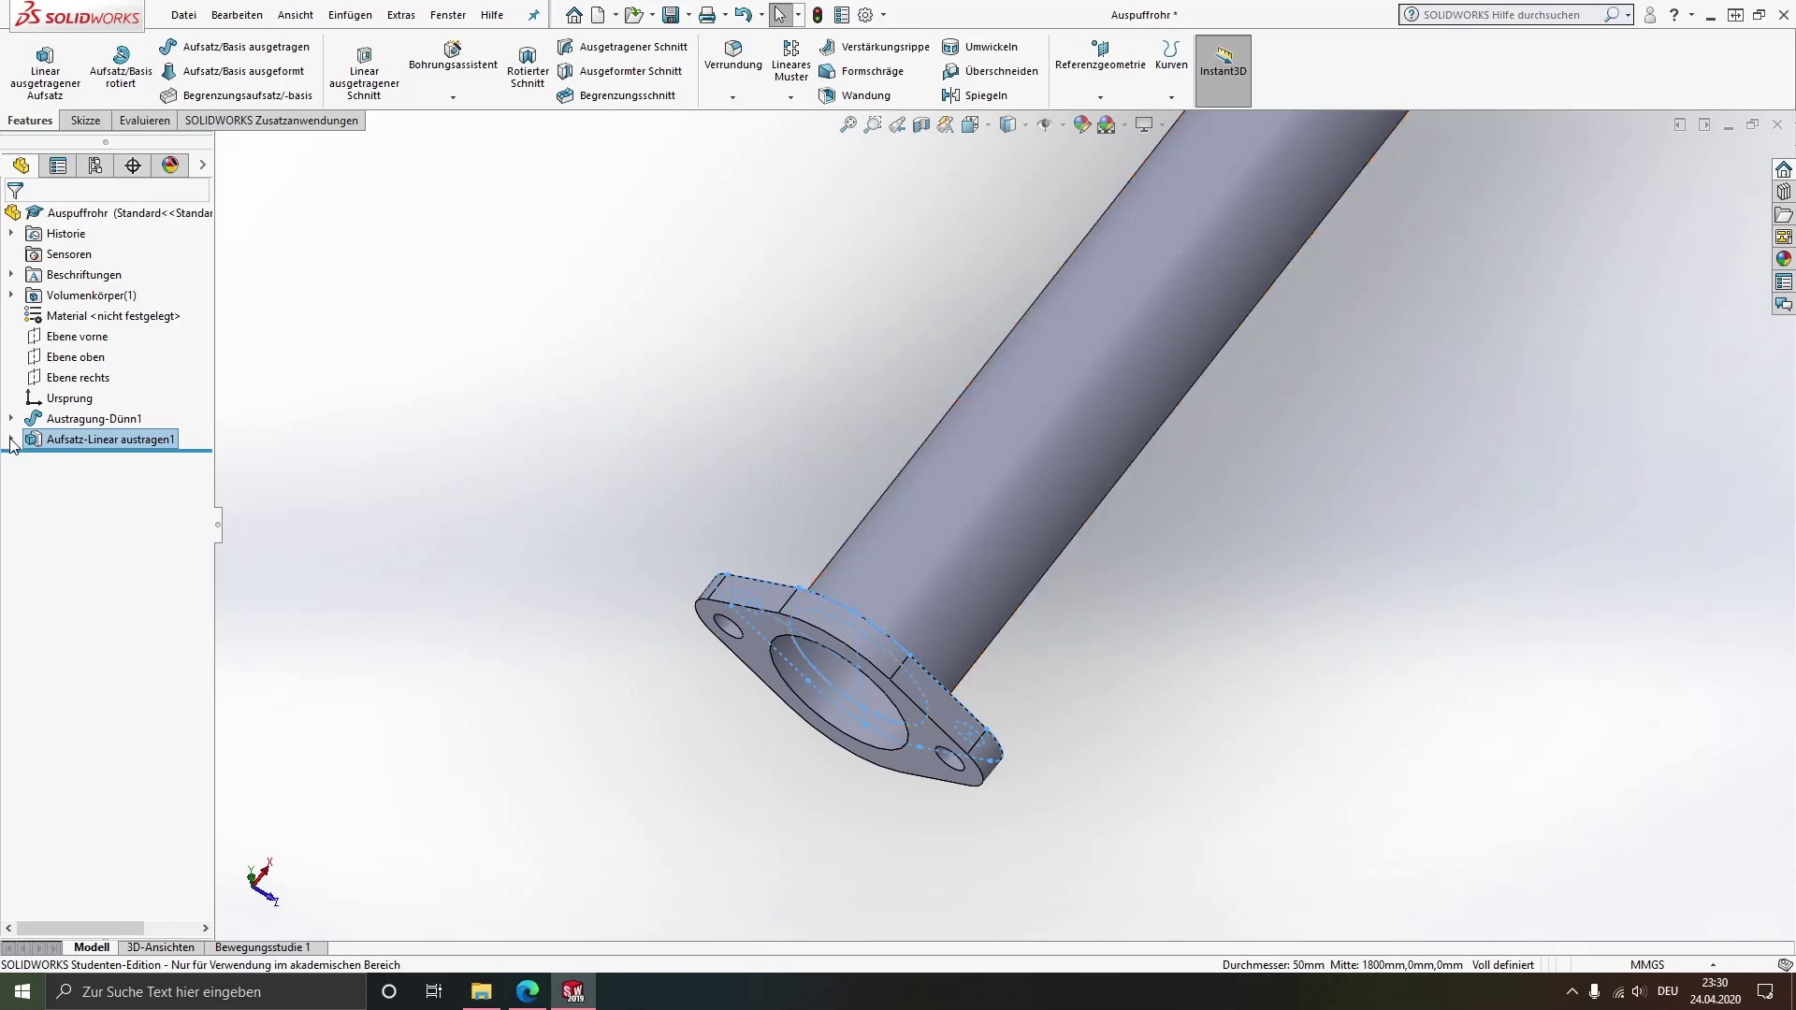
pyautogui.click(935, 357)
pyautogui.moveTo(935, 358); pyautogui.dragTo(1014, 305, button='middle')
pyautogui.scroll(2, 1125, 233)
pyautogui.scroll(3, 1154, 239)
pyautogui.scroll(2, 1159, 245)
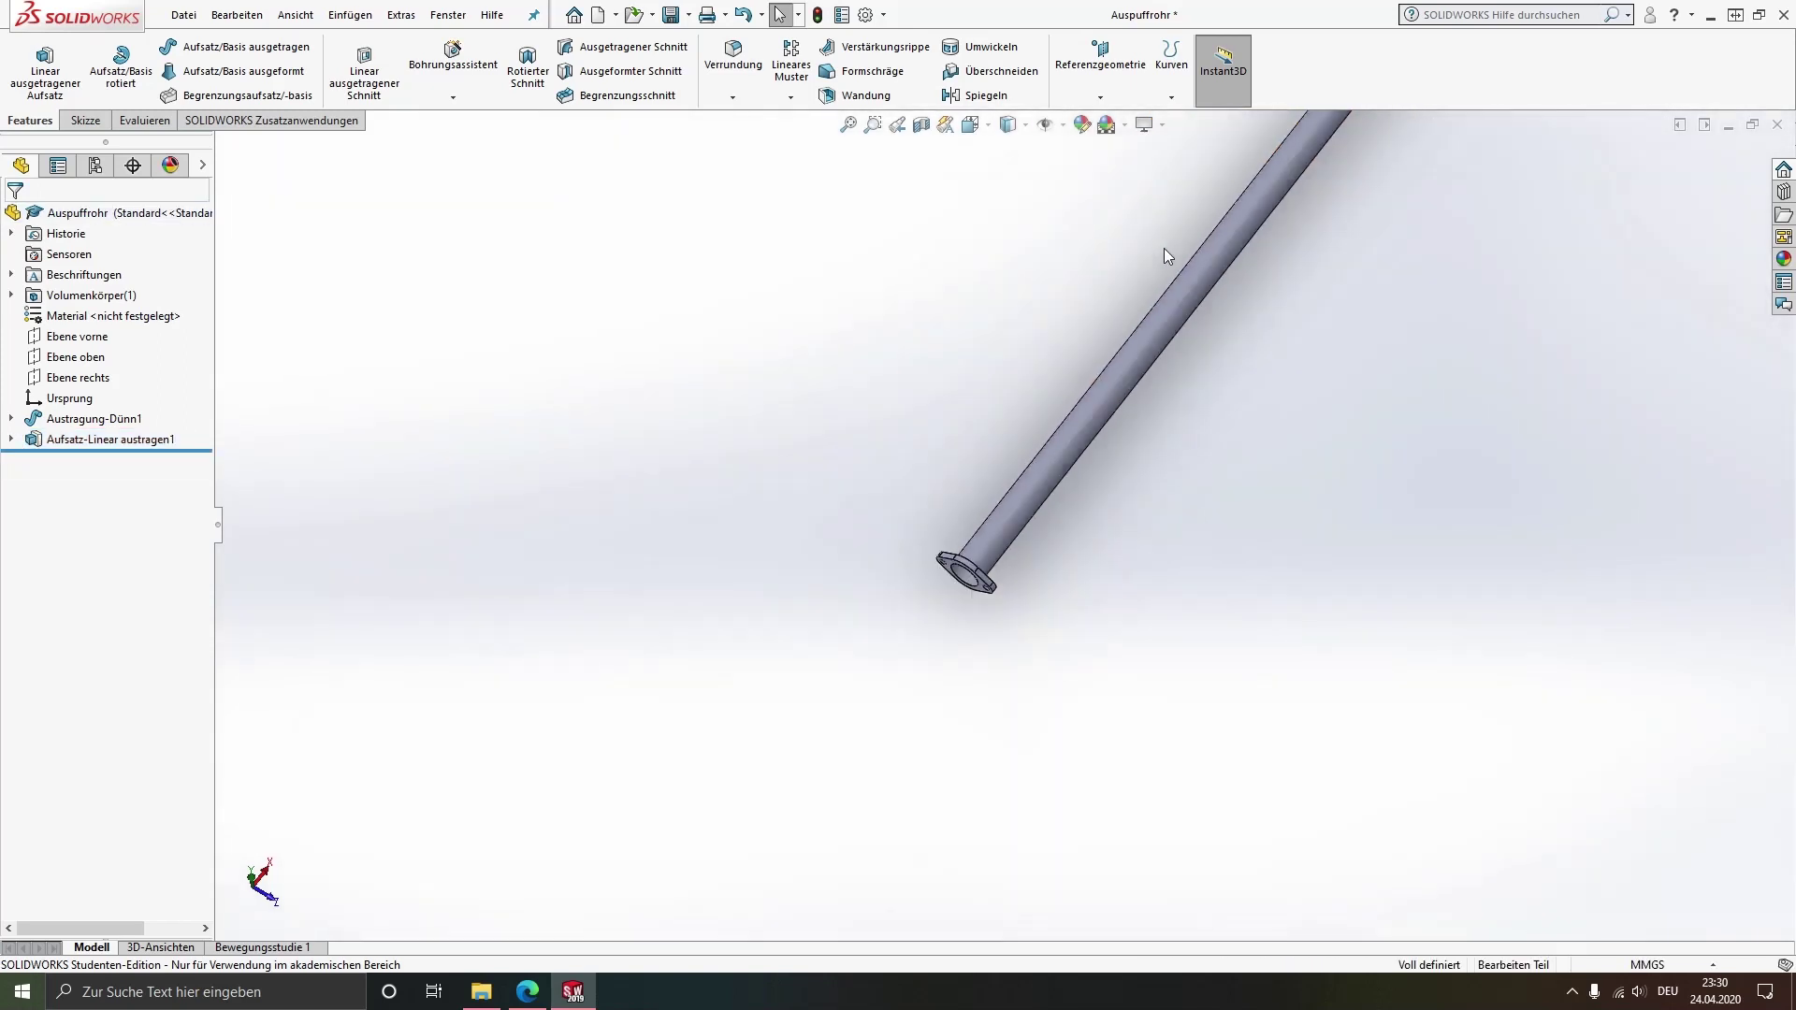
pyautogui.scroll(2, 1163, 249)
pyautogui.scroll(3, 1164, 249)
pyautogui.keyDown('ctrl'); pyautogui.moveTo(1207, 223); pyautogui.dragTo(1120, 407, button='middle'); pyautogui.keyUp('ctrl')
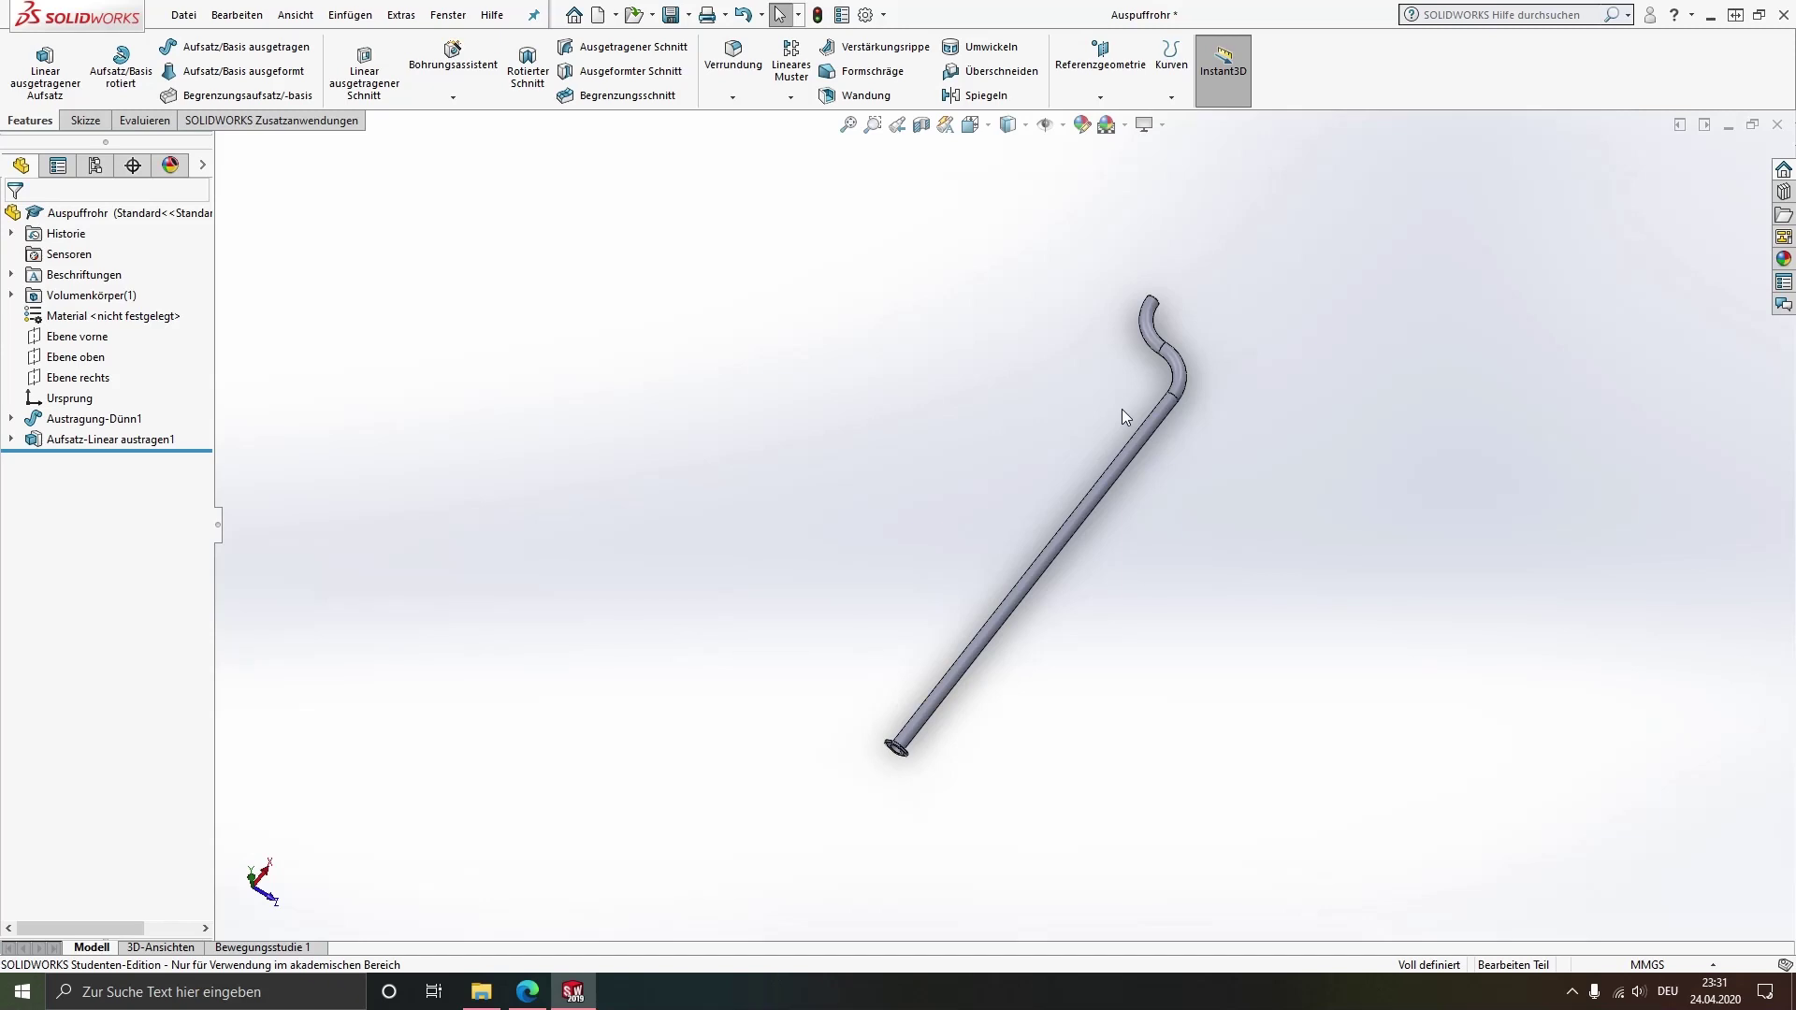
pyautogui.scroll(-2, 1148, 323)
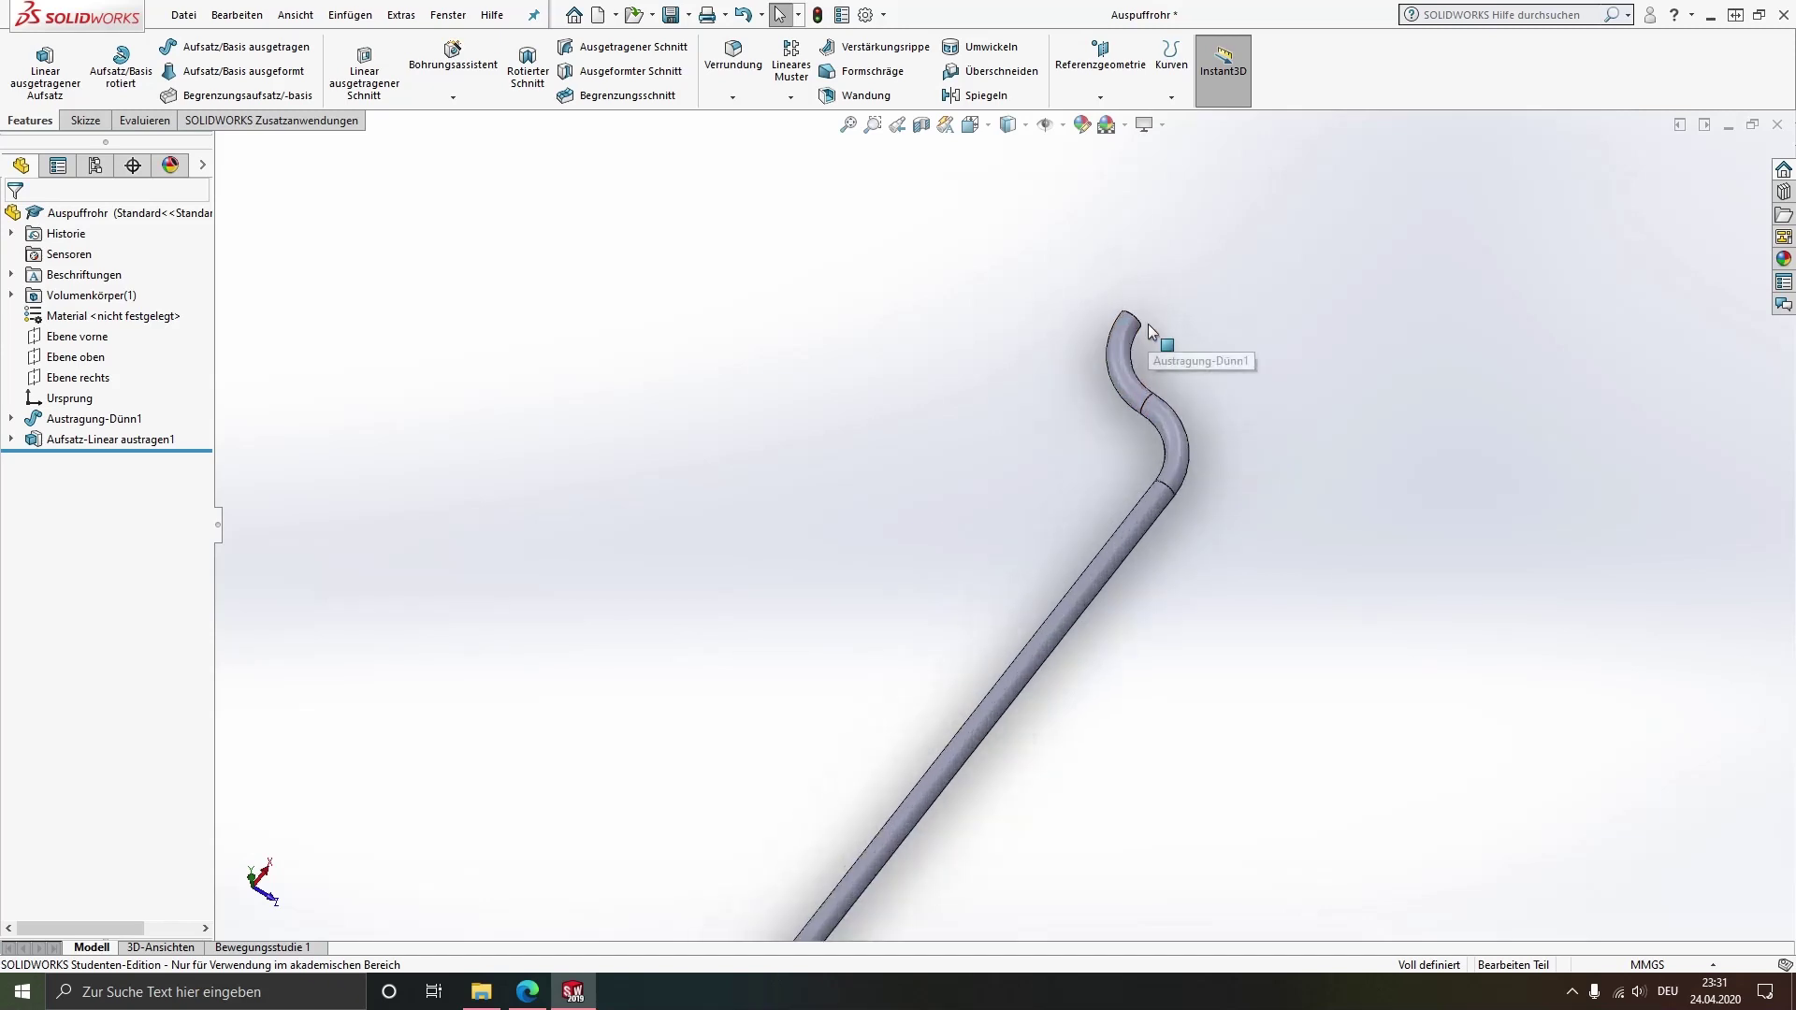
pyautogui.scroll(-3, 1148, 324)
pyautogui.scroll(-2, 1061, 267)
pyautogui.scroll(-2, 1071, 281)
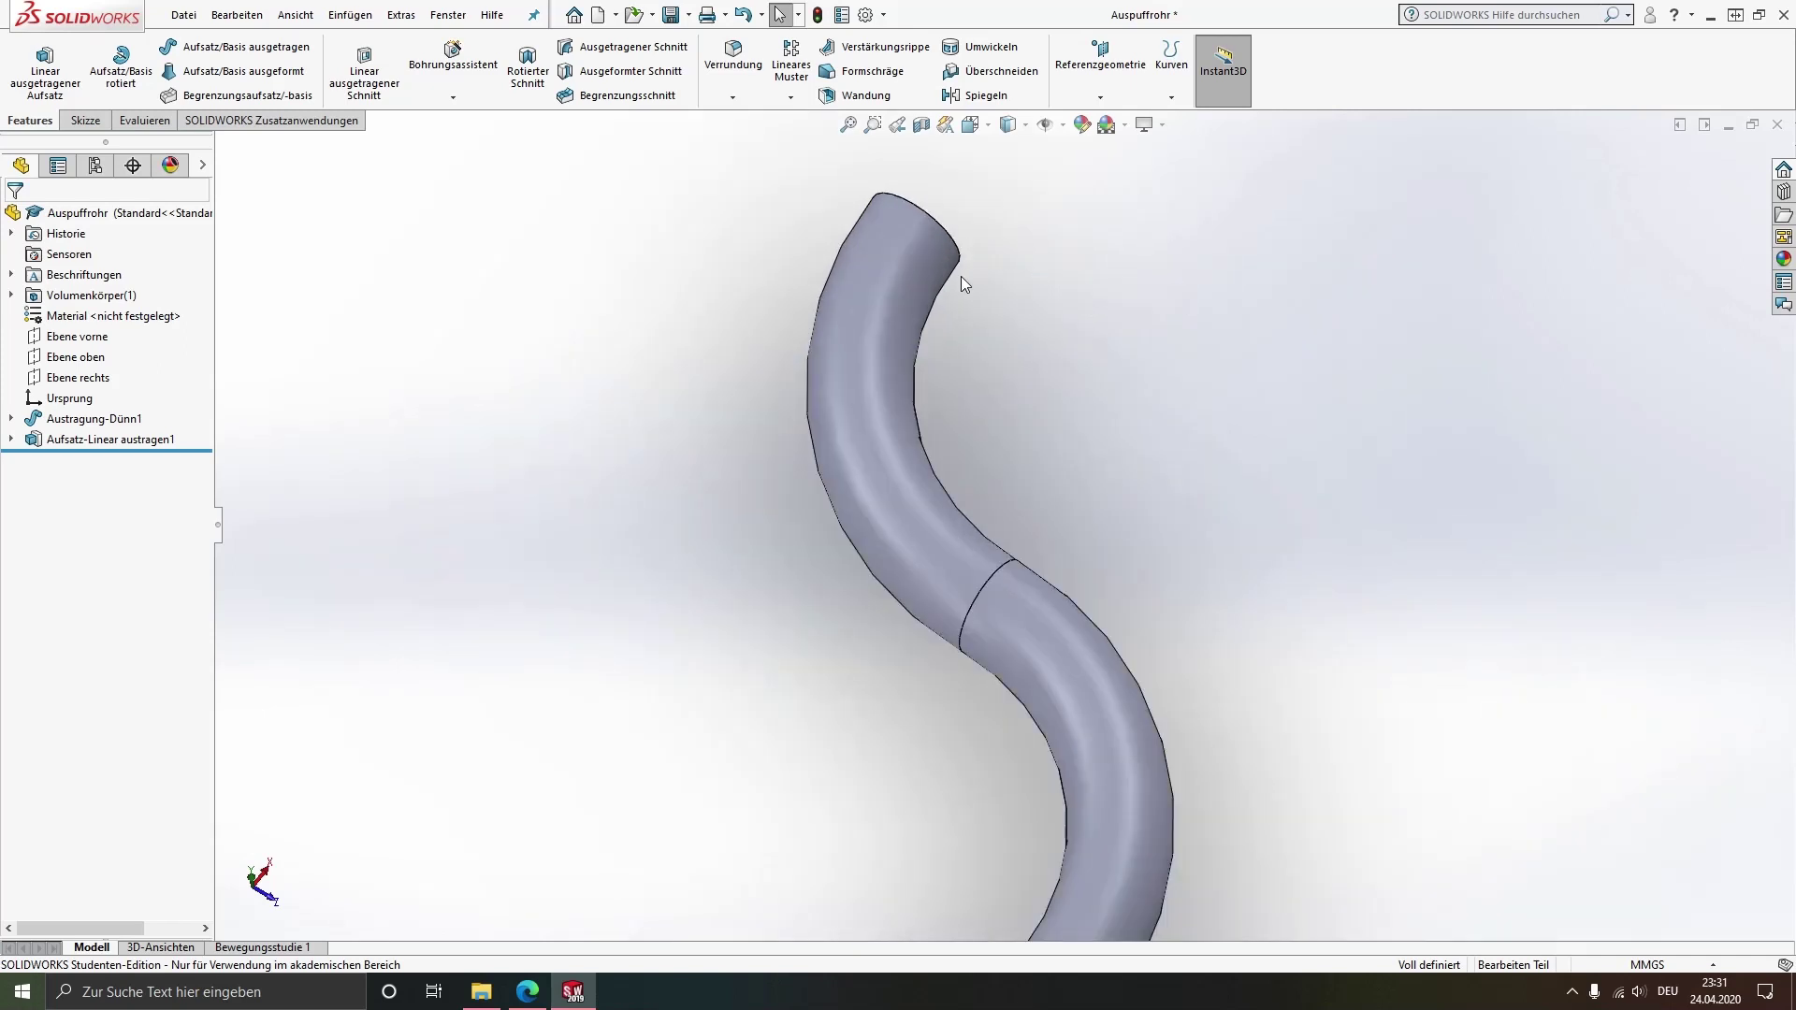
pyautogui.moveTo(961, 281)
pyautogui.mouseDown(button='middle')
pyautogui.moveTo(857, 251)
pyautogui.moveTo(601, 412)
pyautogui.moveTo(689, 642)
pyautogui.moveTo(742, 614)
pyautogui.mouseUp(button='middle')
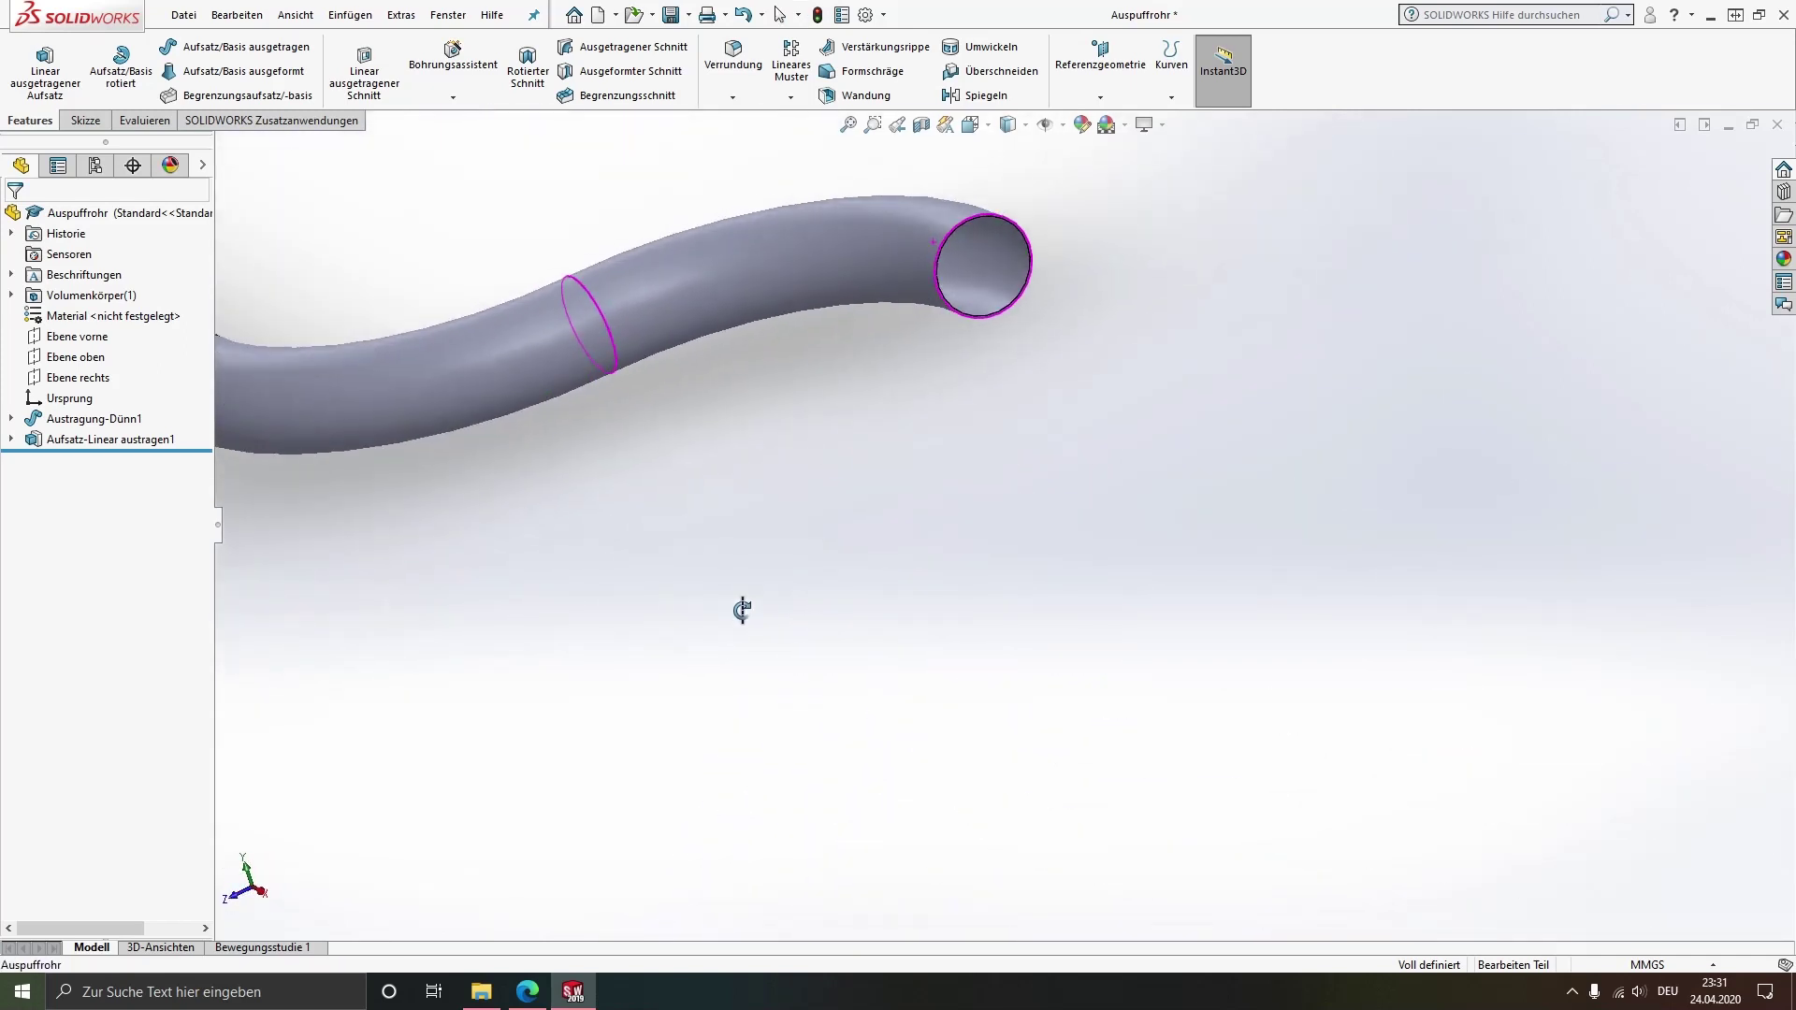
pyautogui.scroll(-2, 931, 331)
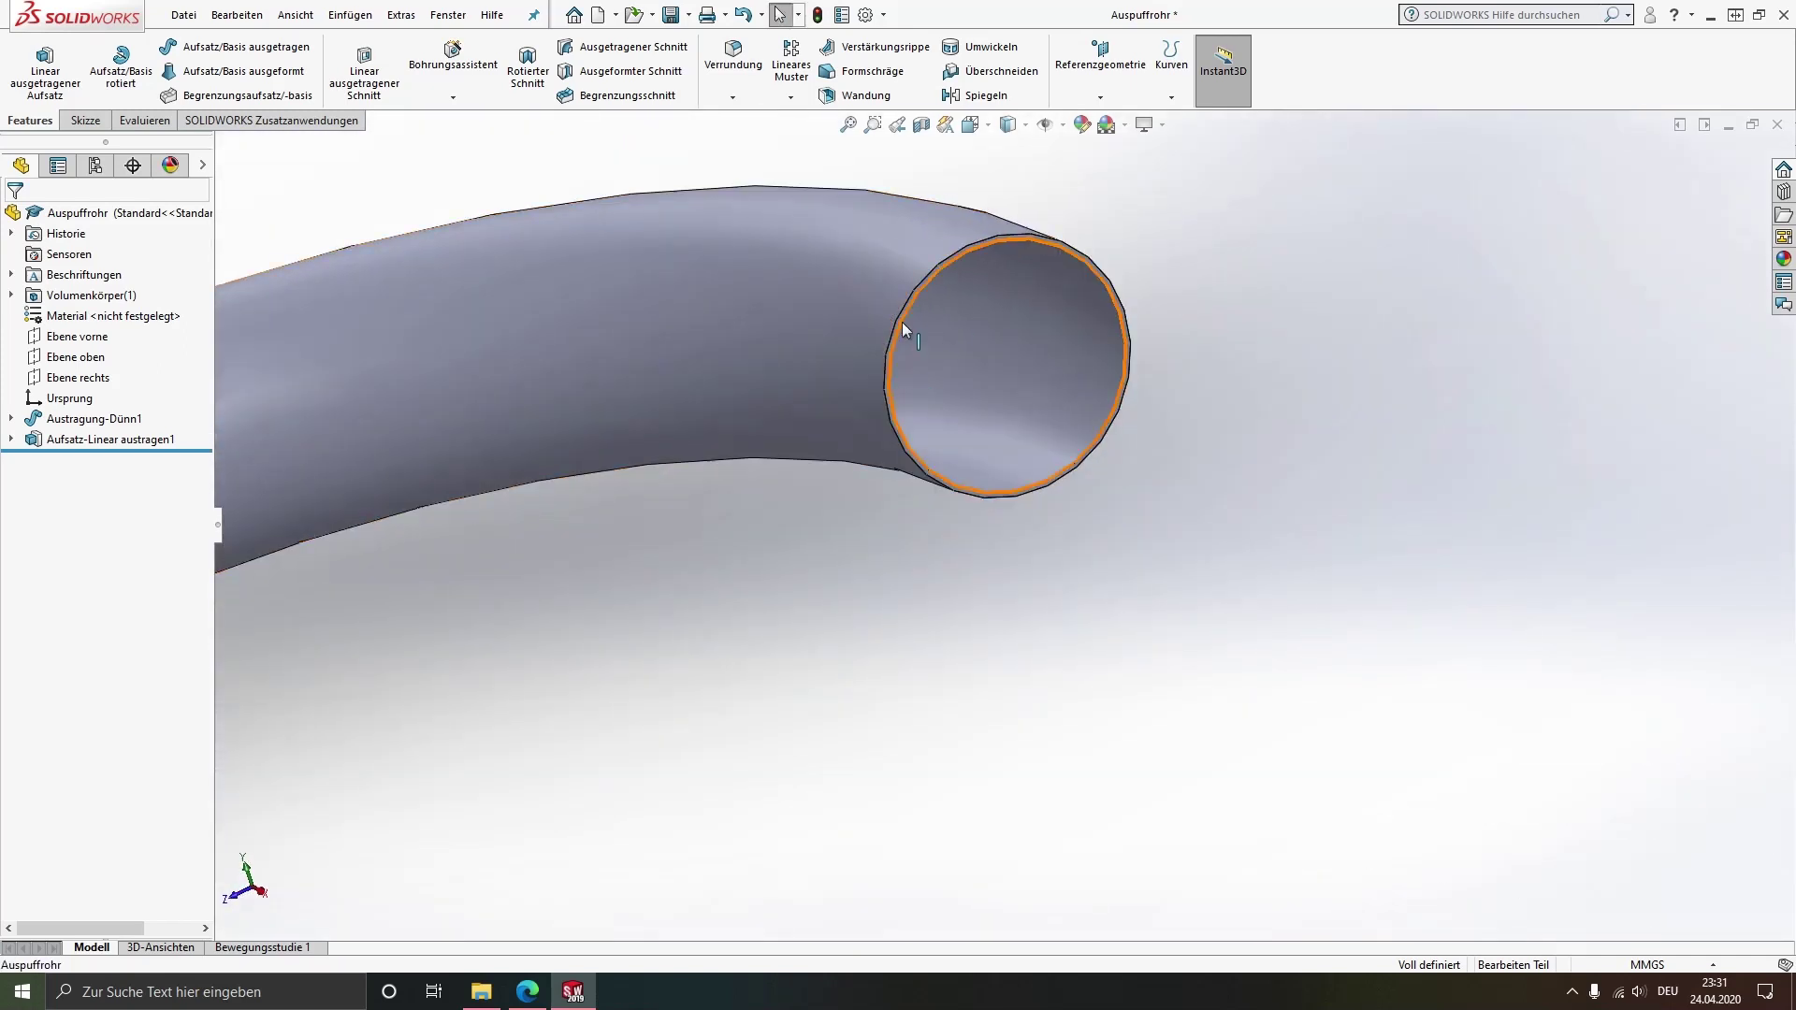
pyautogui.scroll(-3, 908, 415)
pyautogui.scroll(-3, 907, 413)
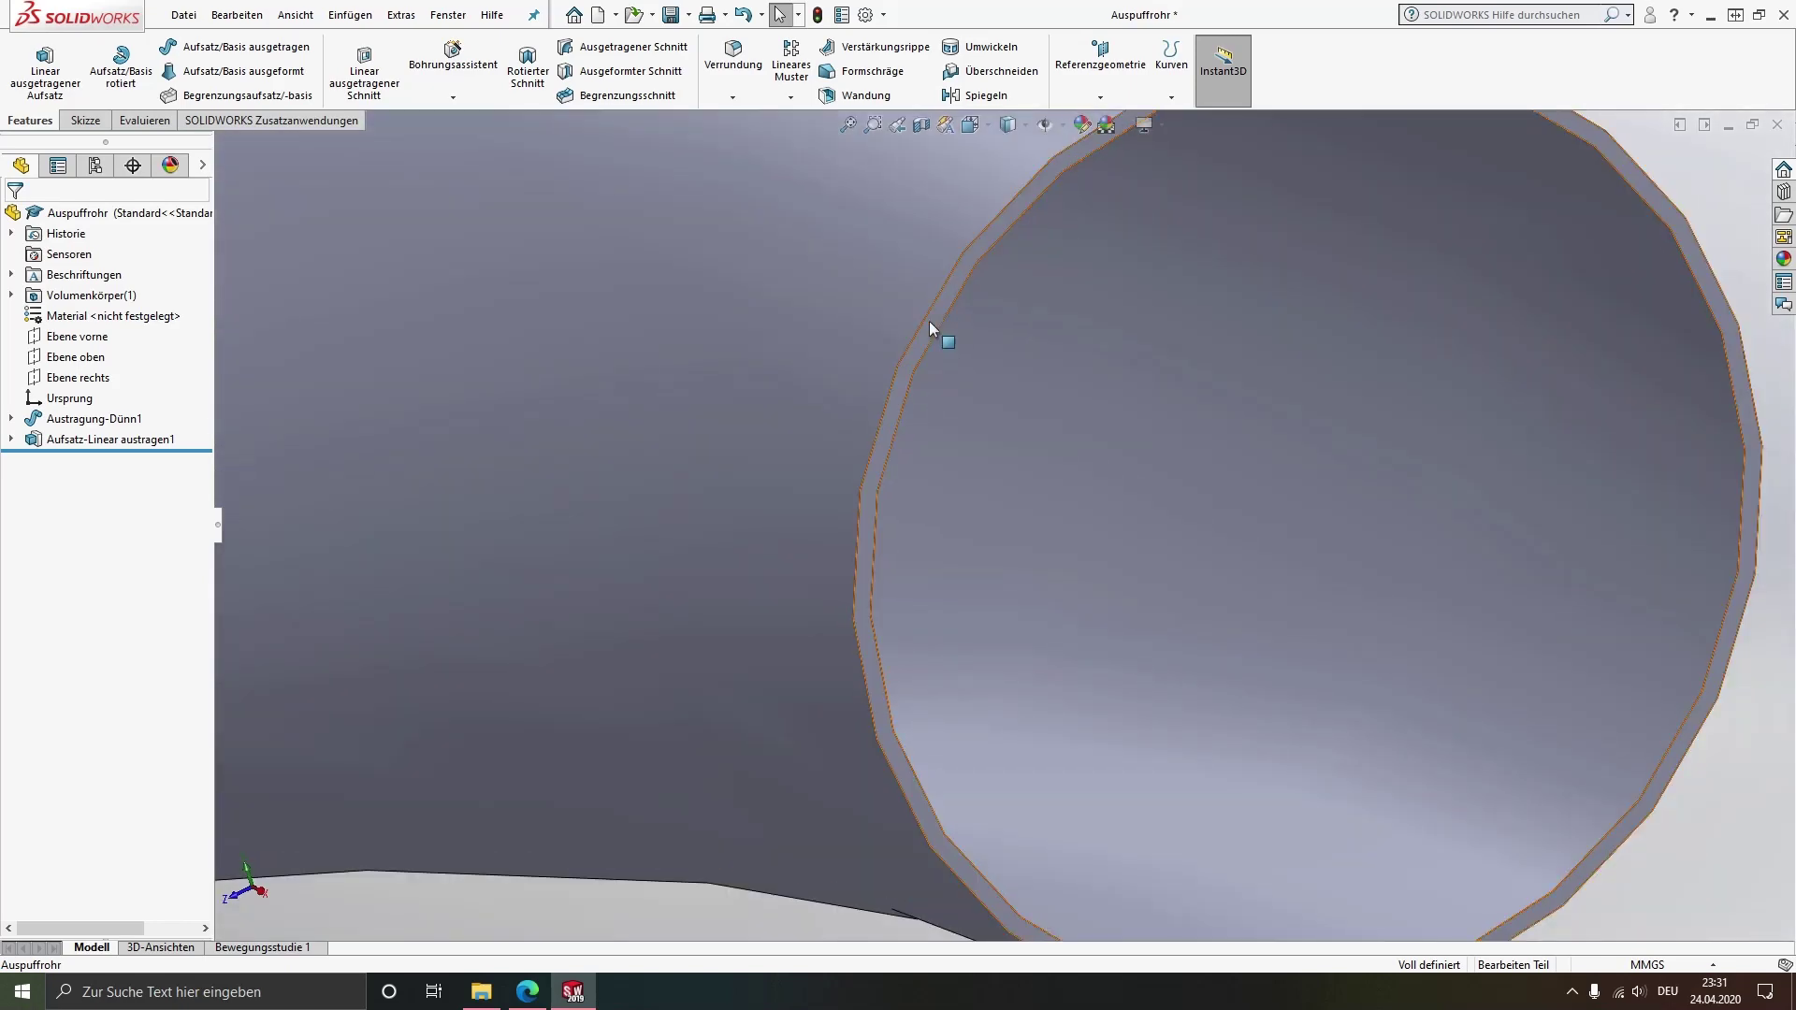
pyautogui.scroll(3, 928, 321)
pyautogui.scroll(3, 927, 384)
pyautogui.scroll(2, 827, 510)
pyautogui.scroll(2, 816, 524)
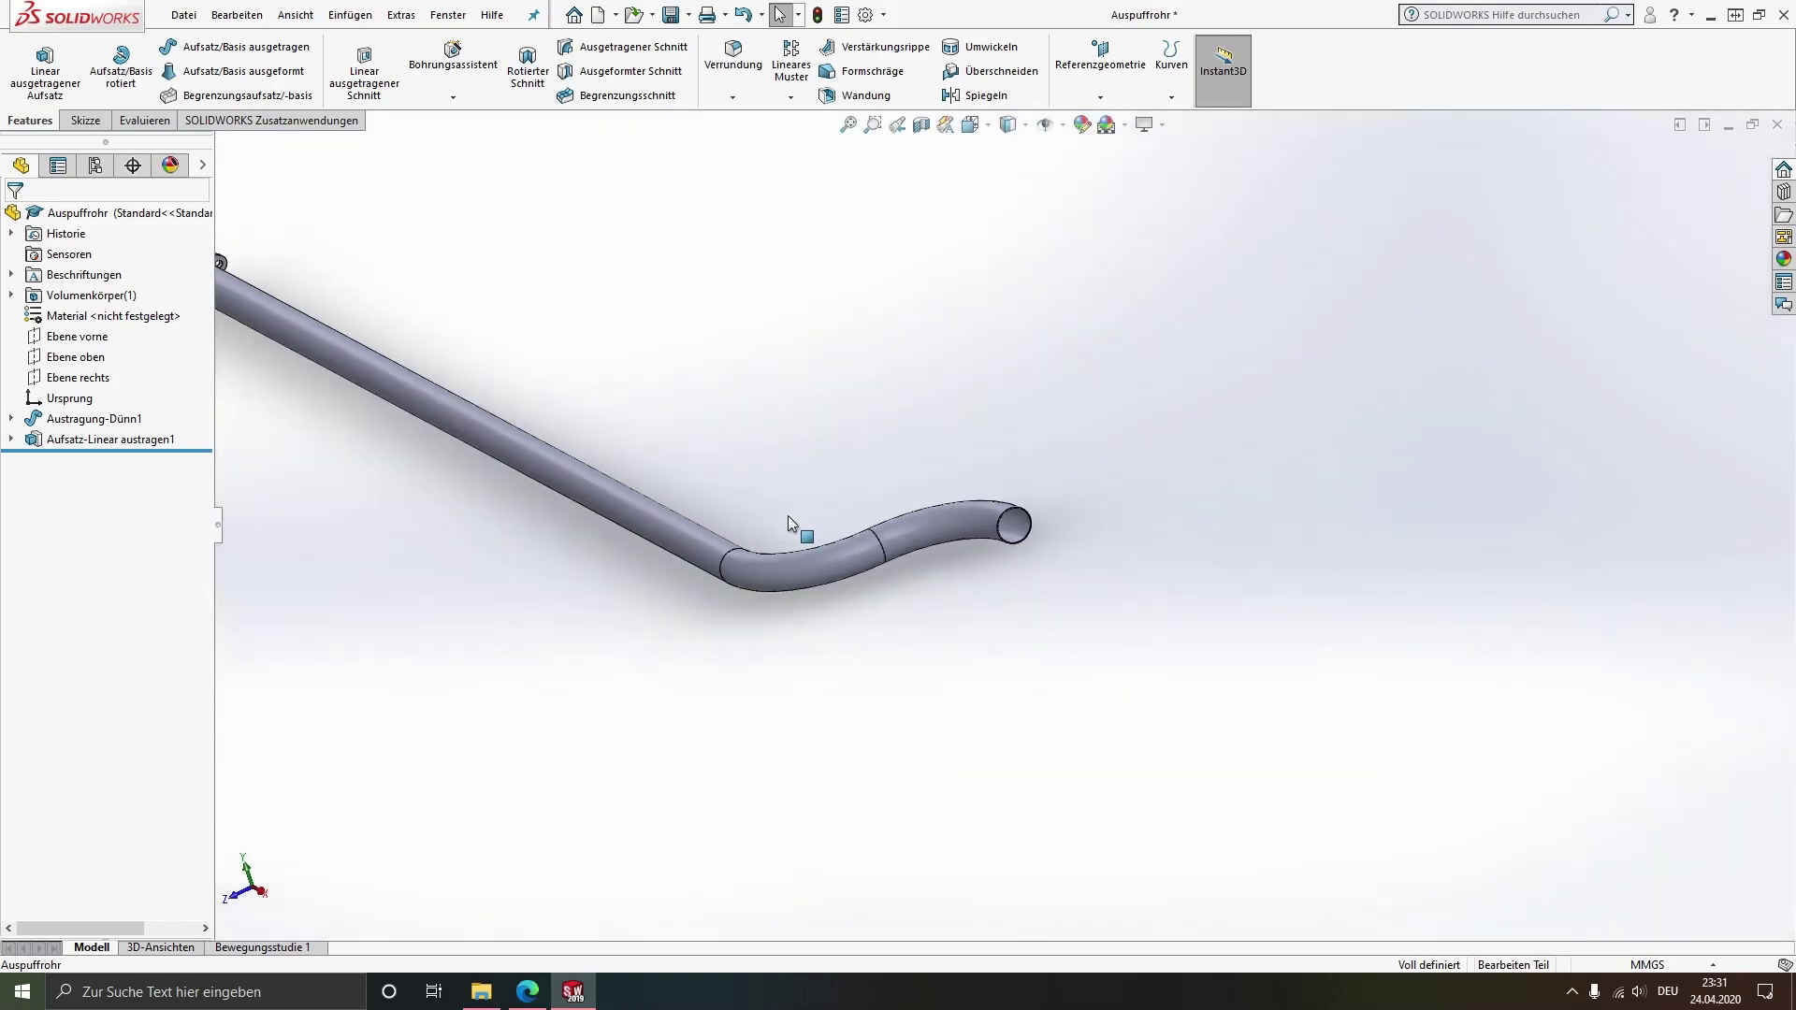
pyautogui.scroll(2, 787, 515)
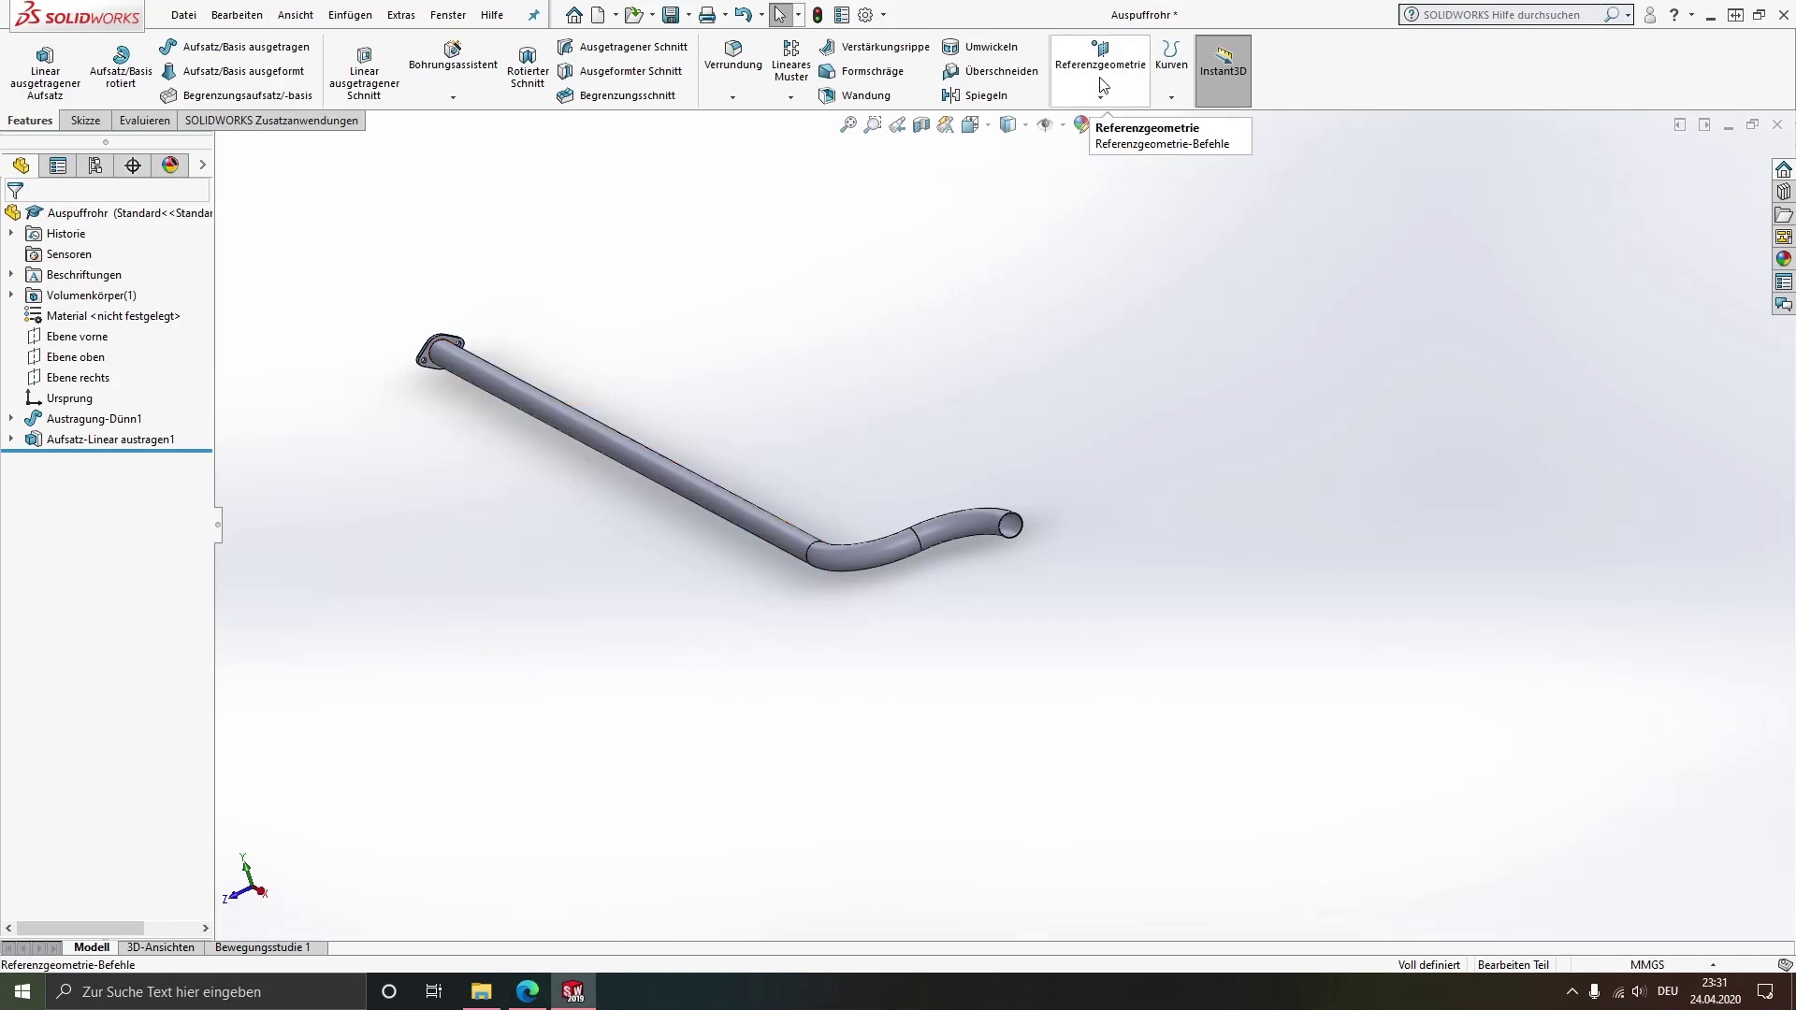
# Create plane Ebene1 offset 2100 mm from Ebene rechts at the tube's open end
pyautogui.click(1101, 89)
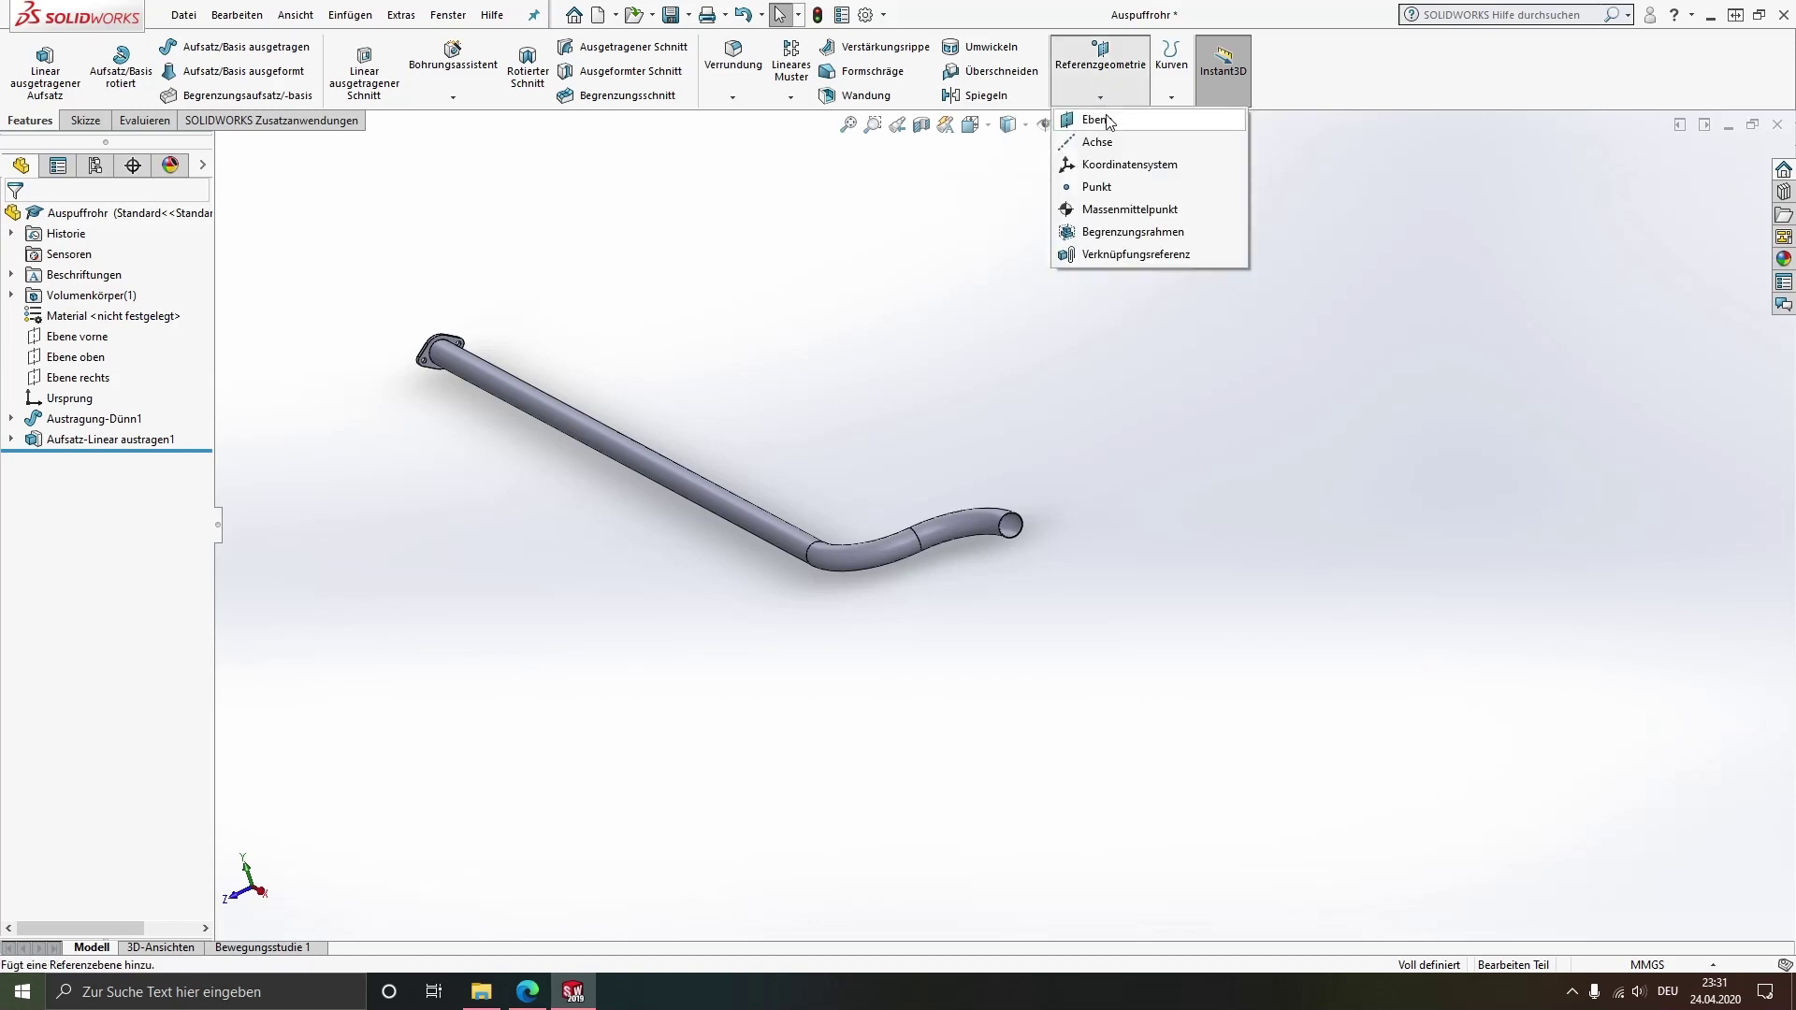
pyautogui.click(1091, 121)
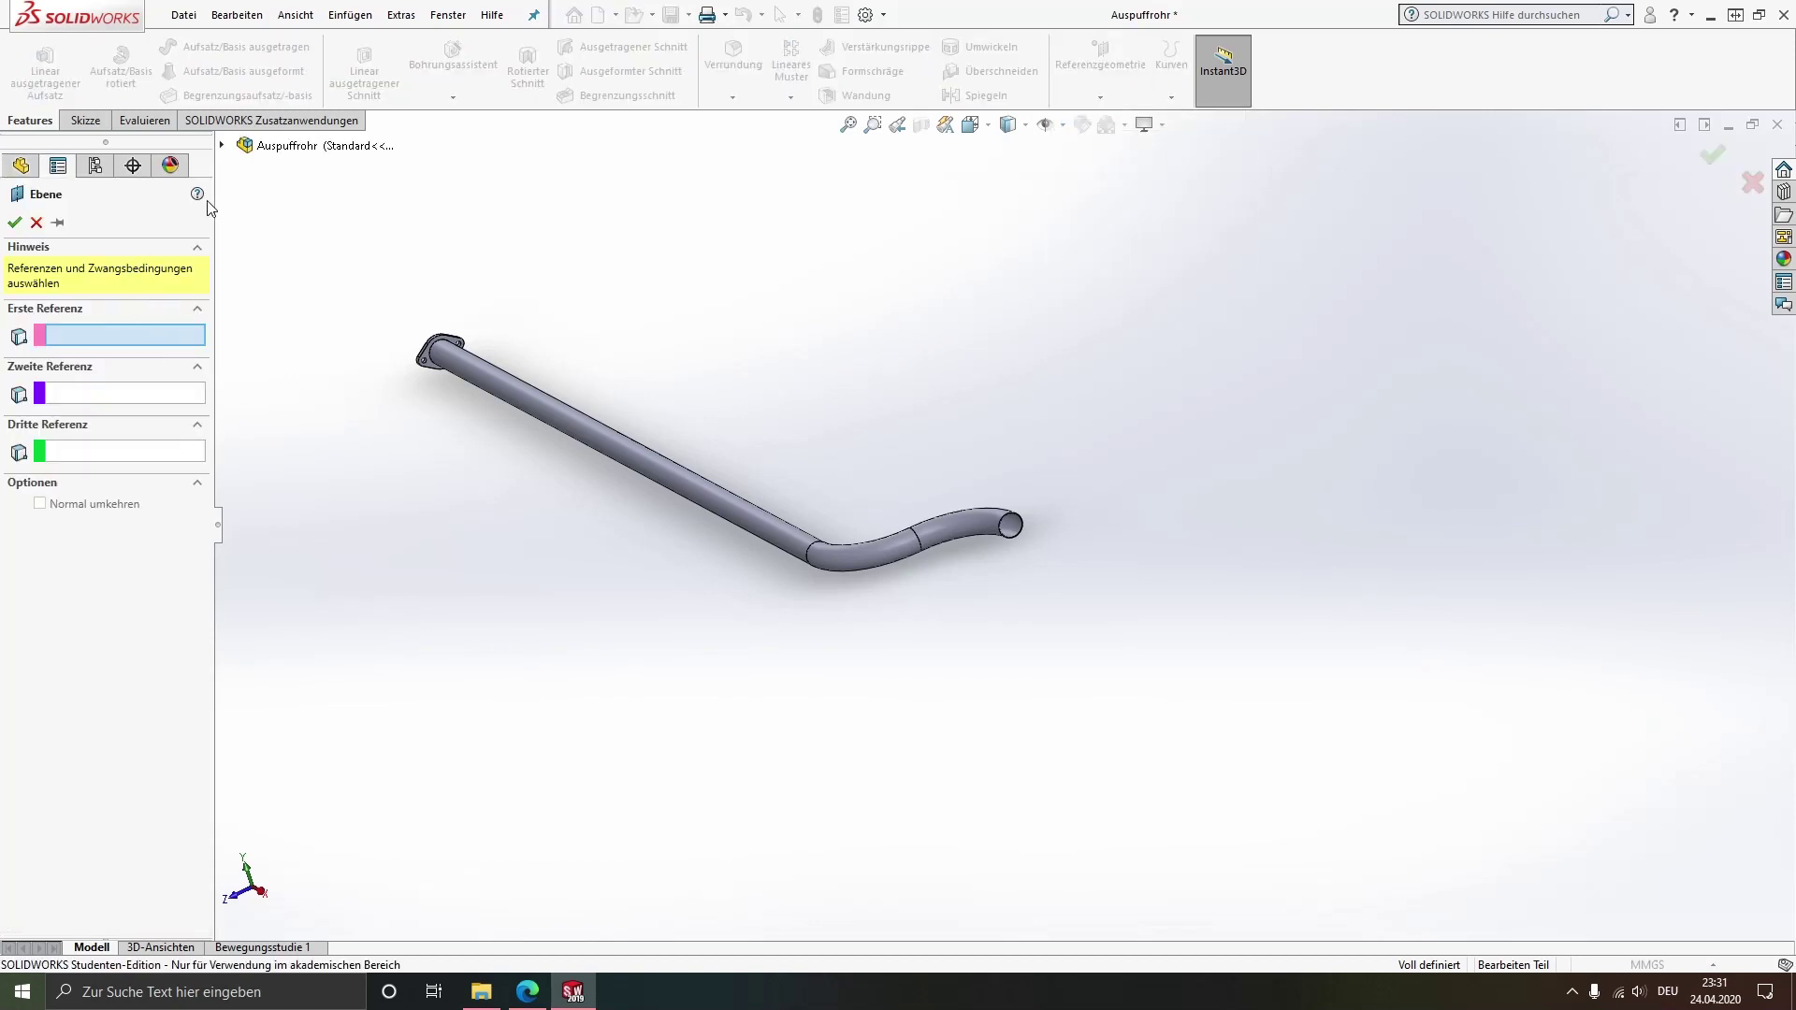
pyautogui.click(222, 145)
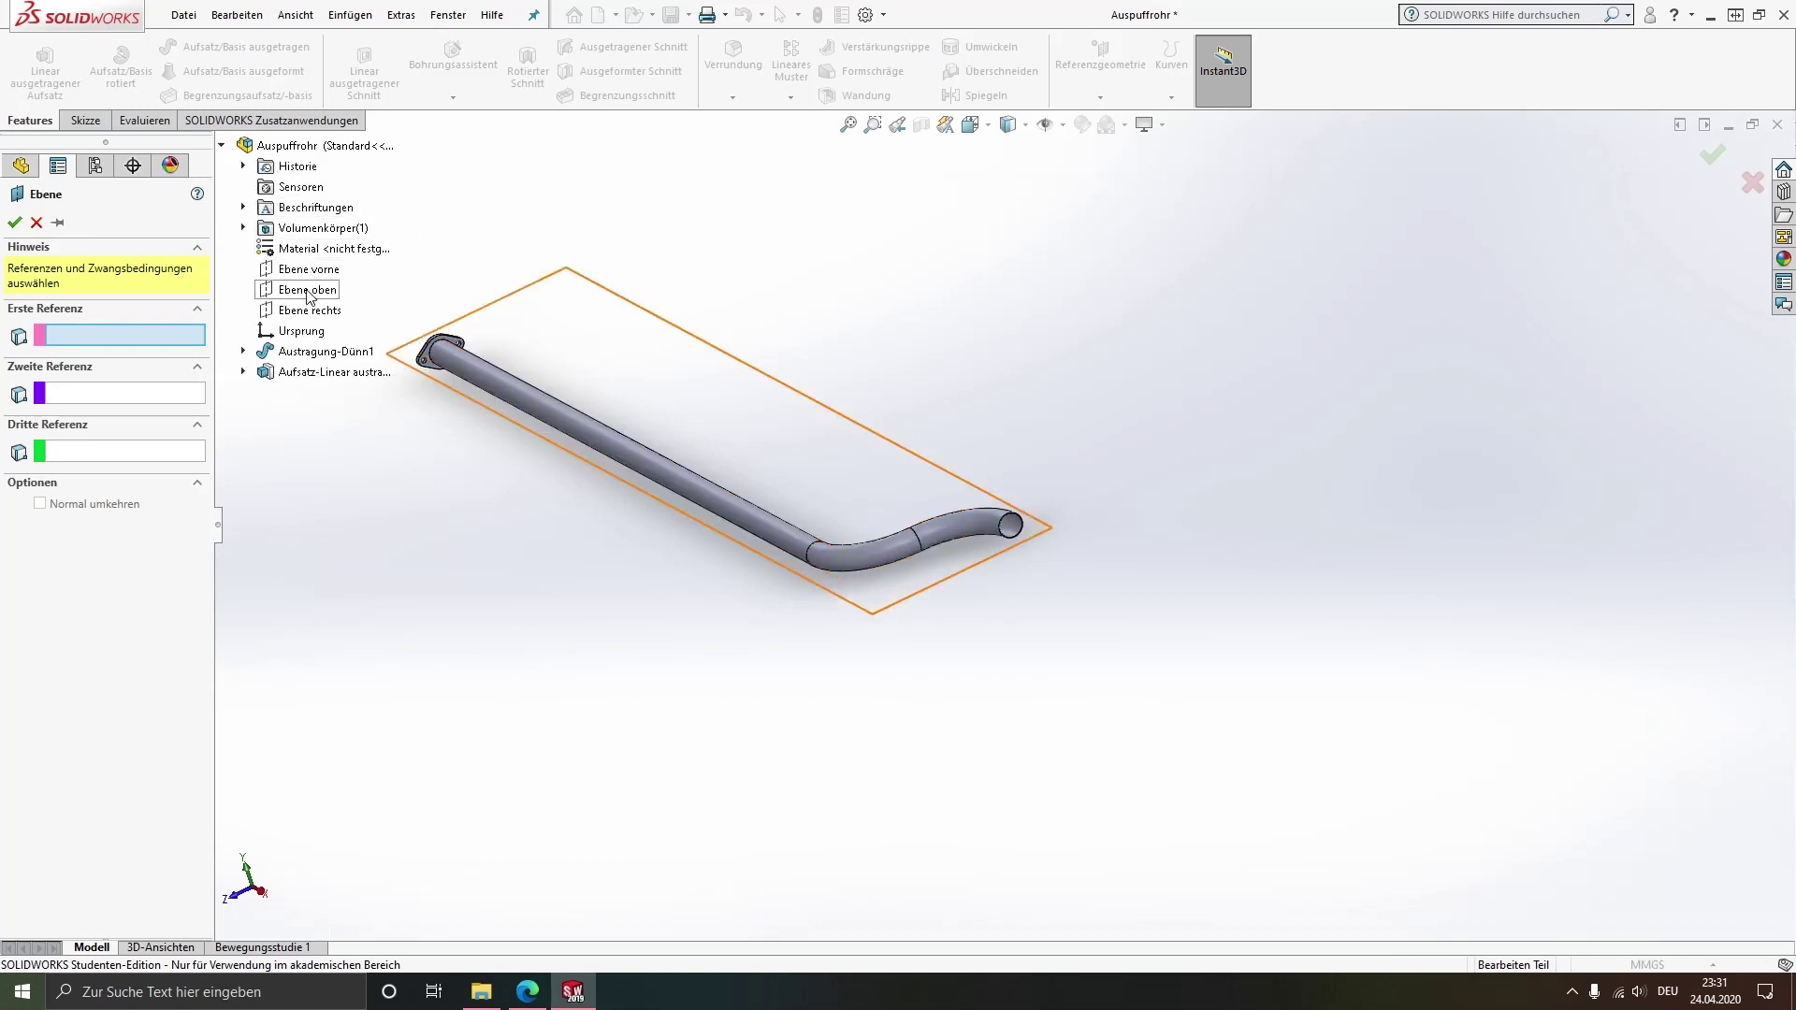
pyautogui.click(299, 312)
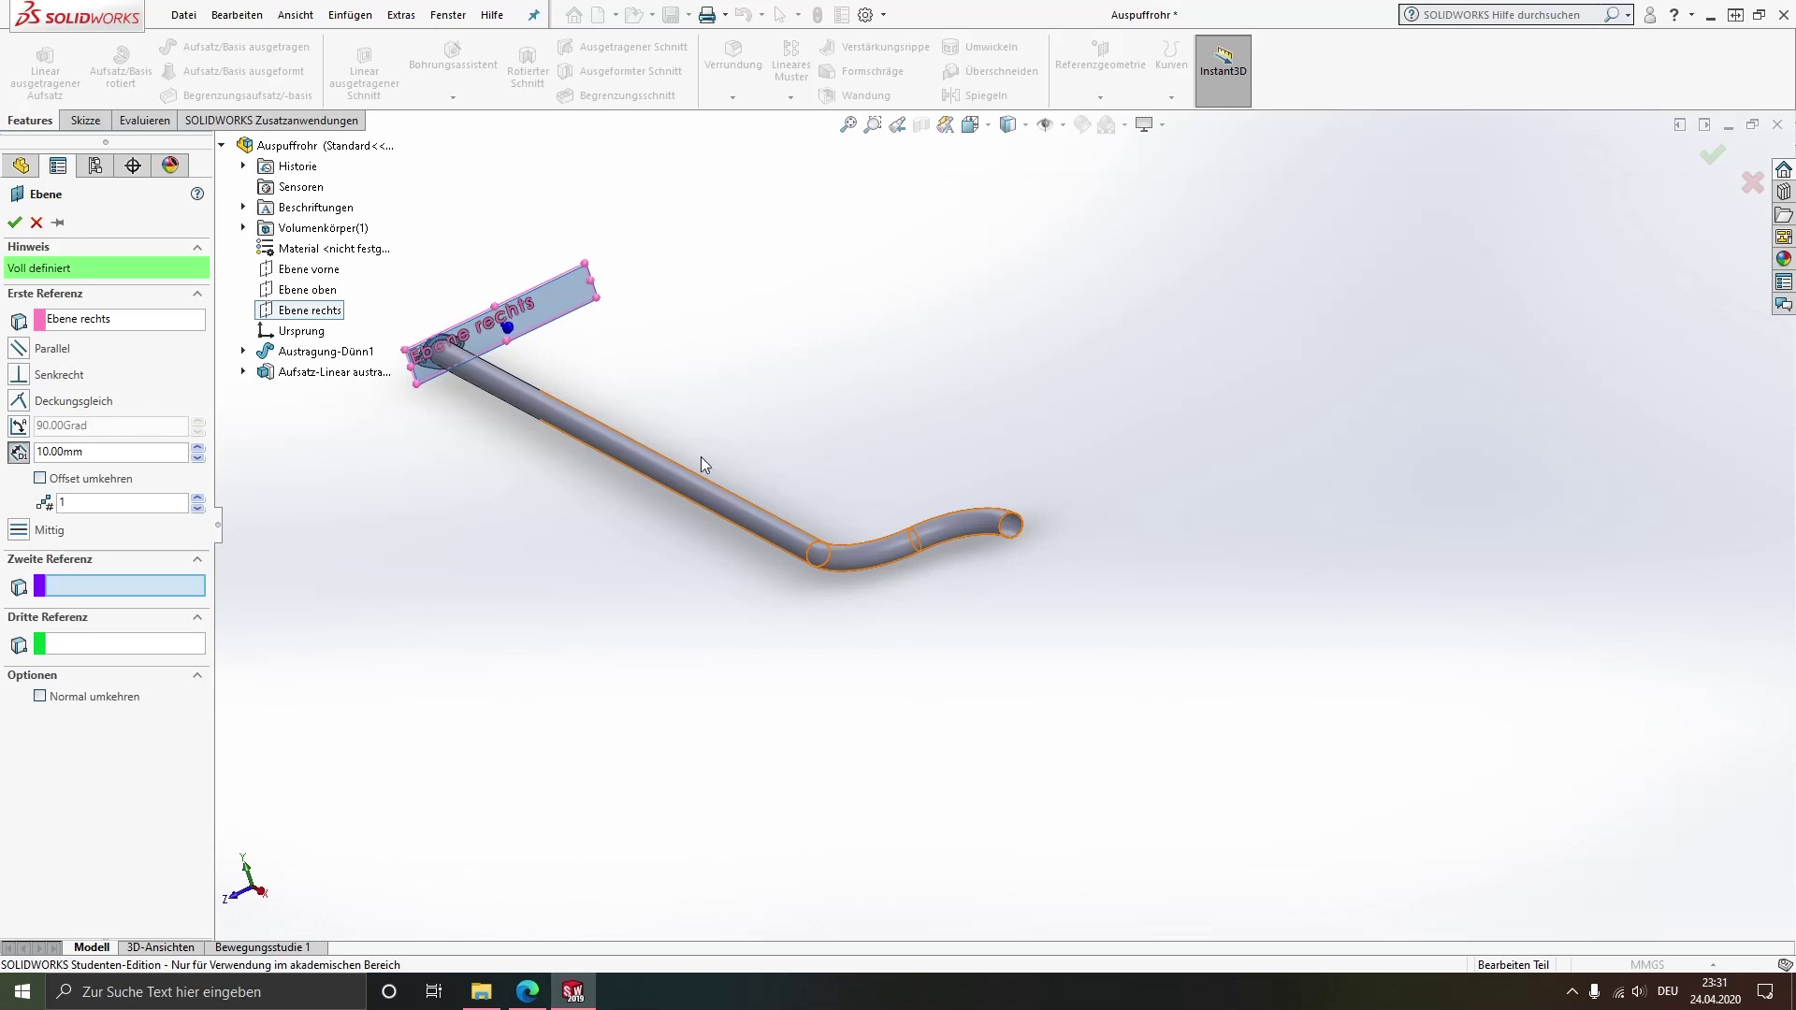
pyautogui.moveTo(703, 464)
pyautogui.mouseDown(button='middle')
pyautogui.moveTo(730, 437)
pyautogui.moveTo(784, 470)
pyautogui.mouseUp(button='middle')
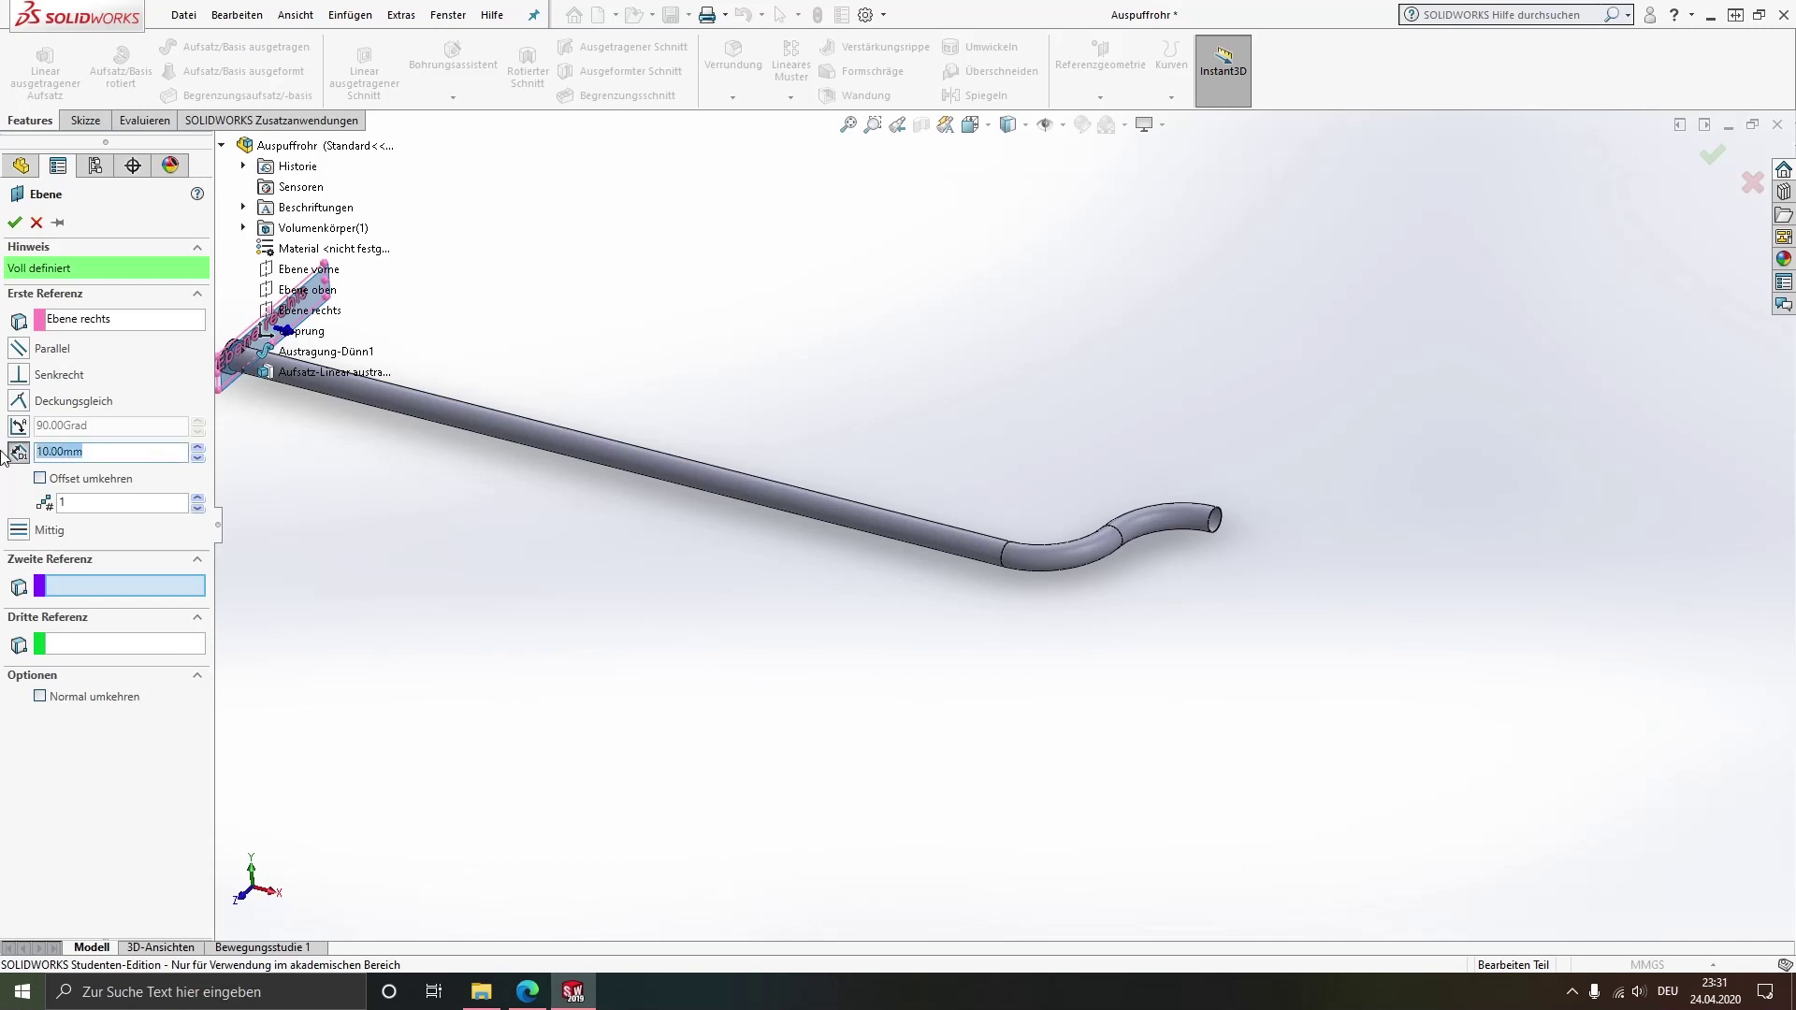
pyautogui.write('210')
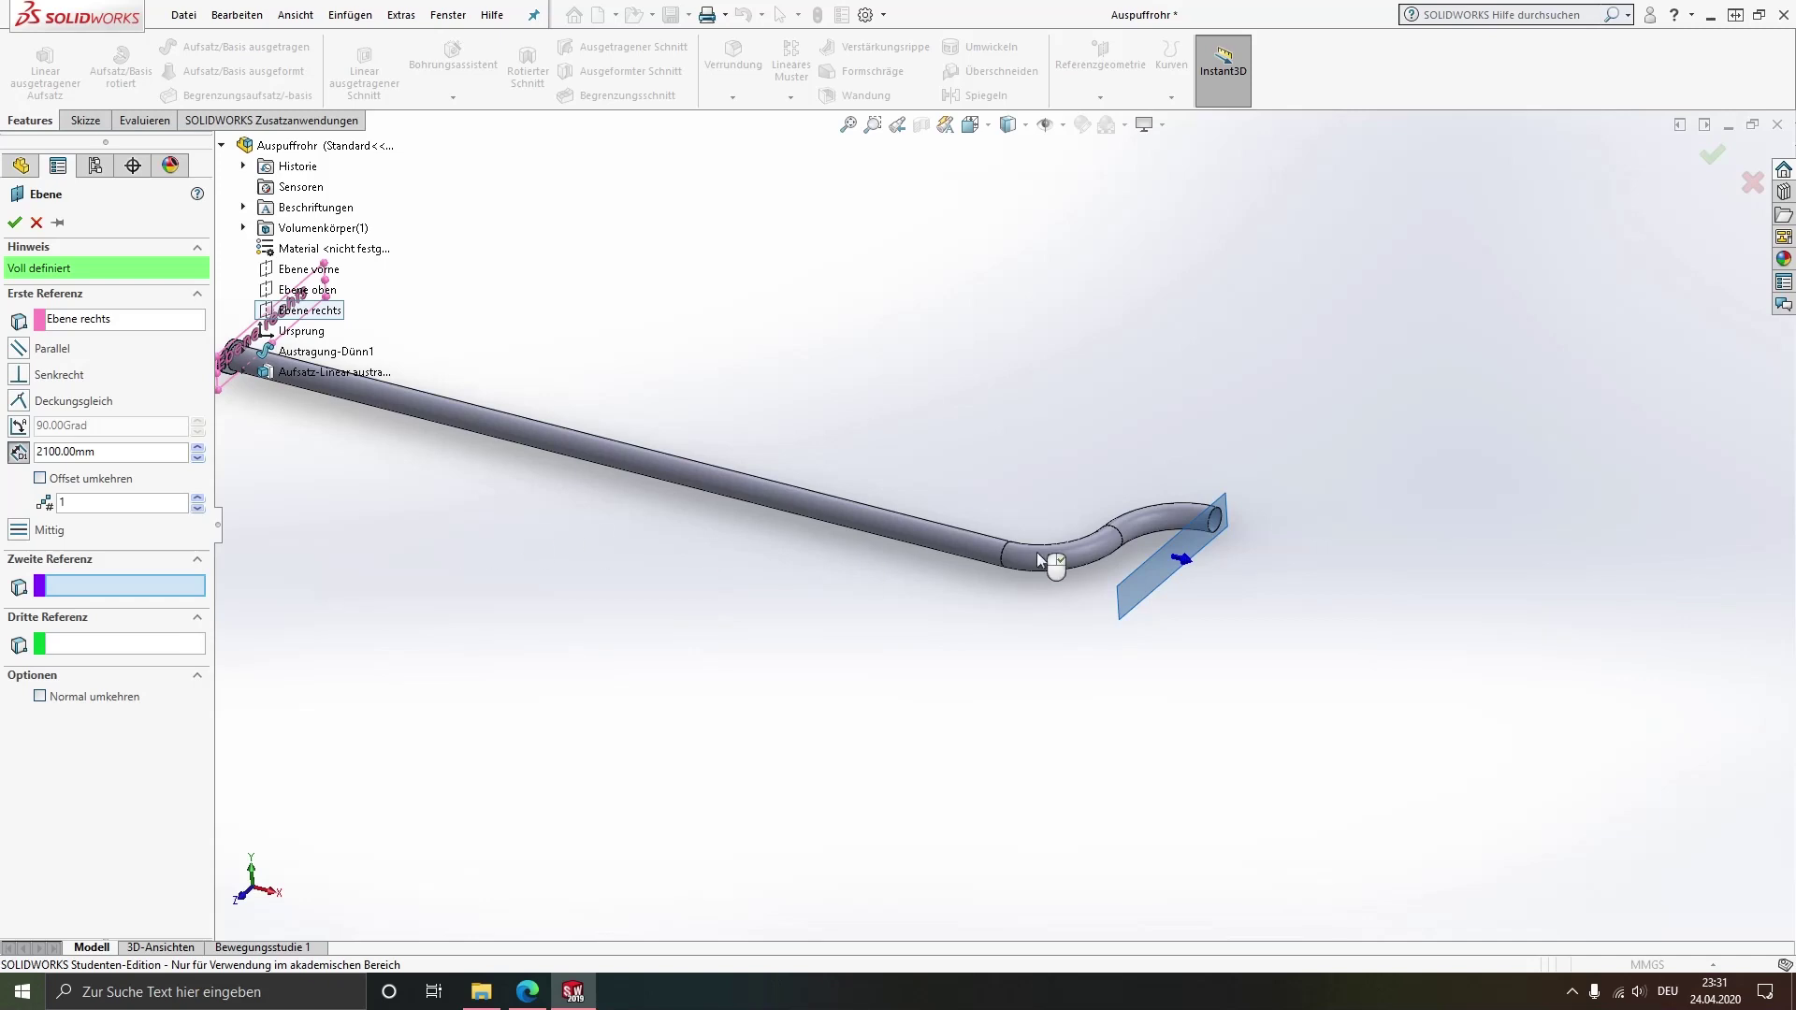
pyautogui.moveTo(1054, 557); pyautogui.dragTo(1133, 553, button='middle')
pyautogui.scroll(-2, 1235, 549)
pyautogui.scroll(-3, 1165, 528)
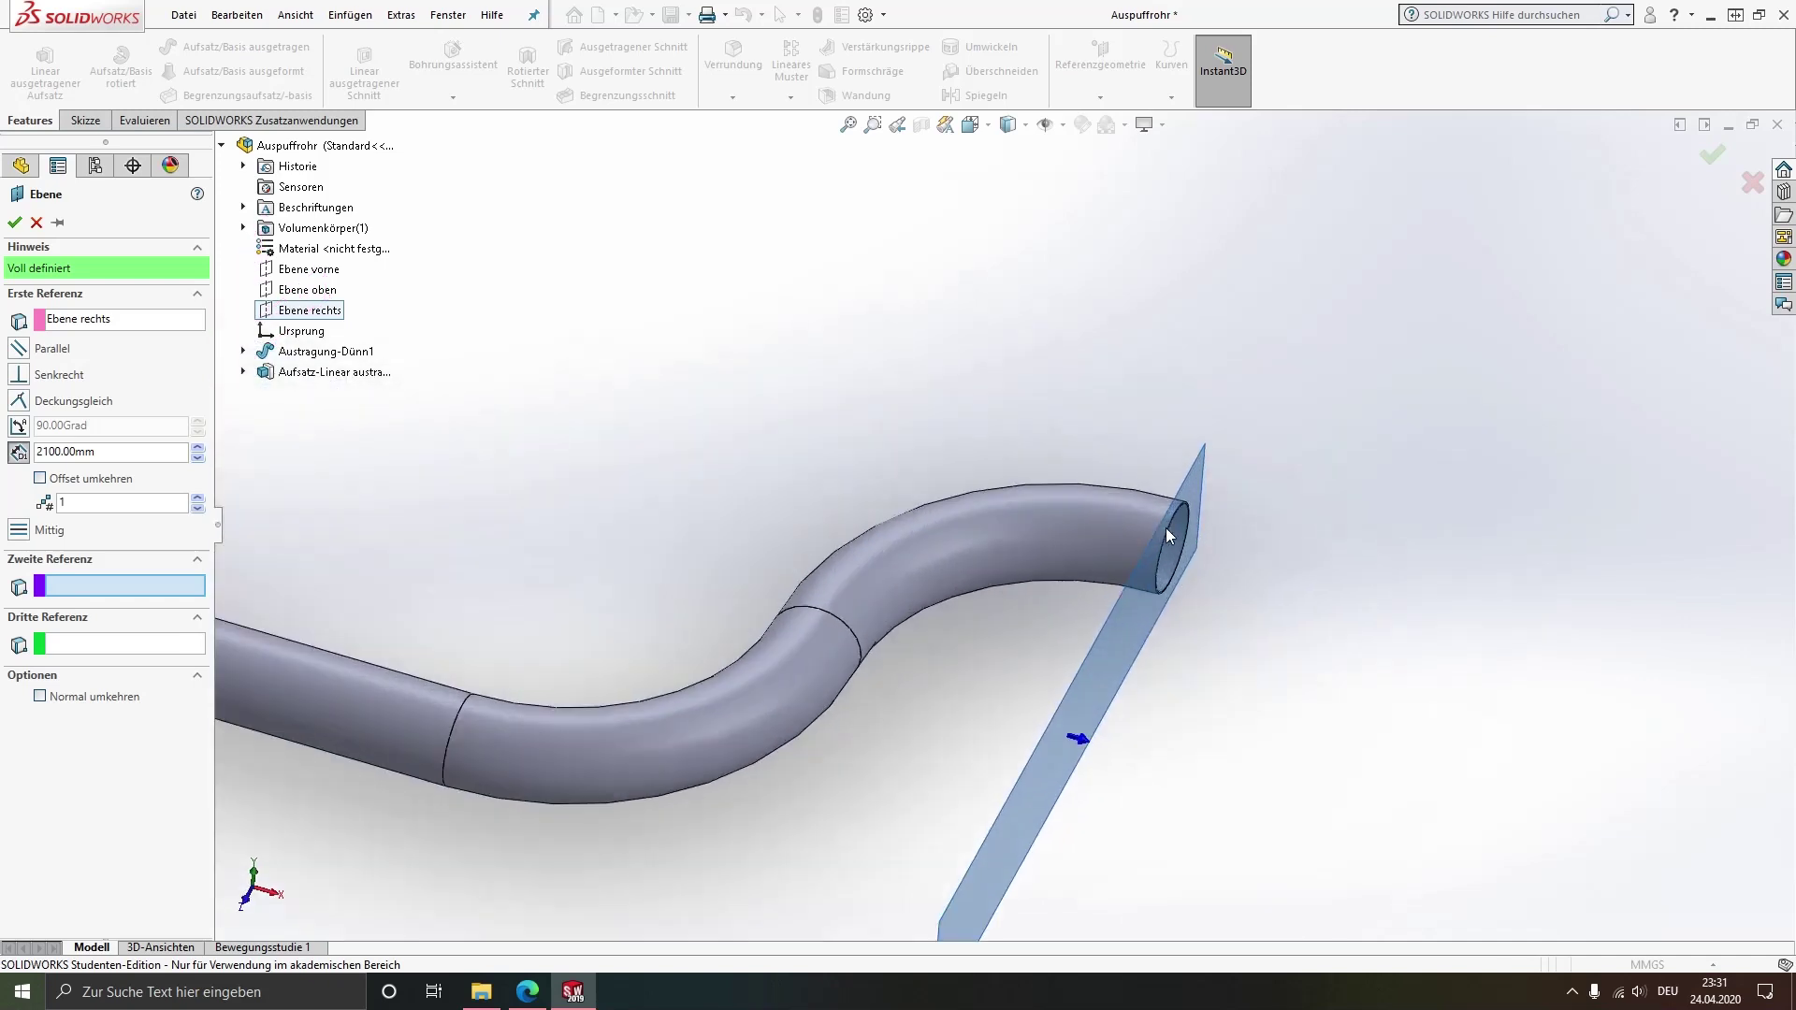
pyautogui.scroll(-3, 1169, 566)
pyautogui.moveTo(1167, 563)
pyautogui.mouseDown(button='middle')
pyautogui.moveTo(1127, 594)
pyautogui.moveTo(1150, 570)
pyautogui.mouseUp(button='middle')
pyautogui.click(15, 225)
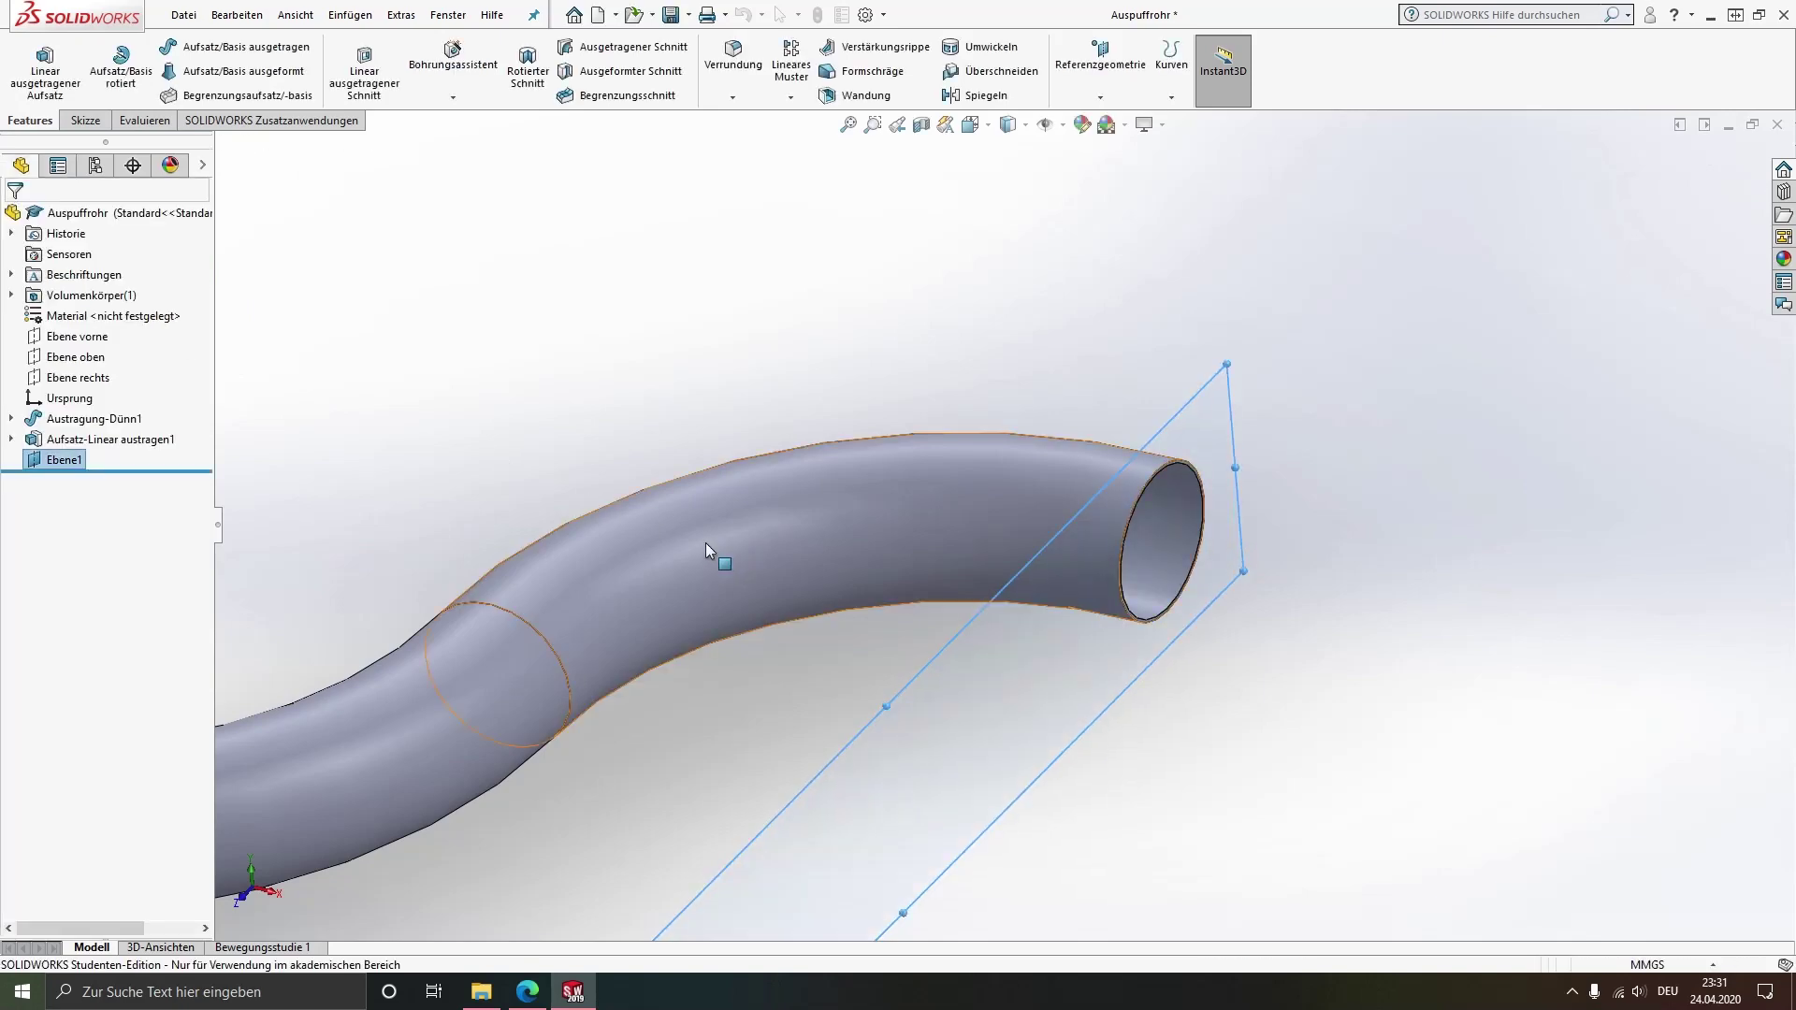
pyautogui.moveTo(795, 481)
pyautogui.mouseDown(button='middle')
pyautogui.moveTo(666, 456)
pyautogui.moveTo(696, 392)
pyautogui.mouseUp(button='middle')
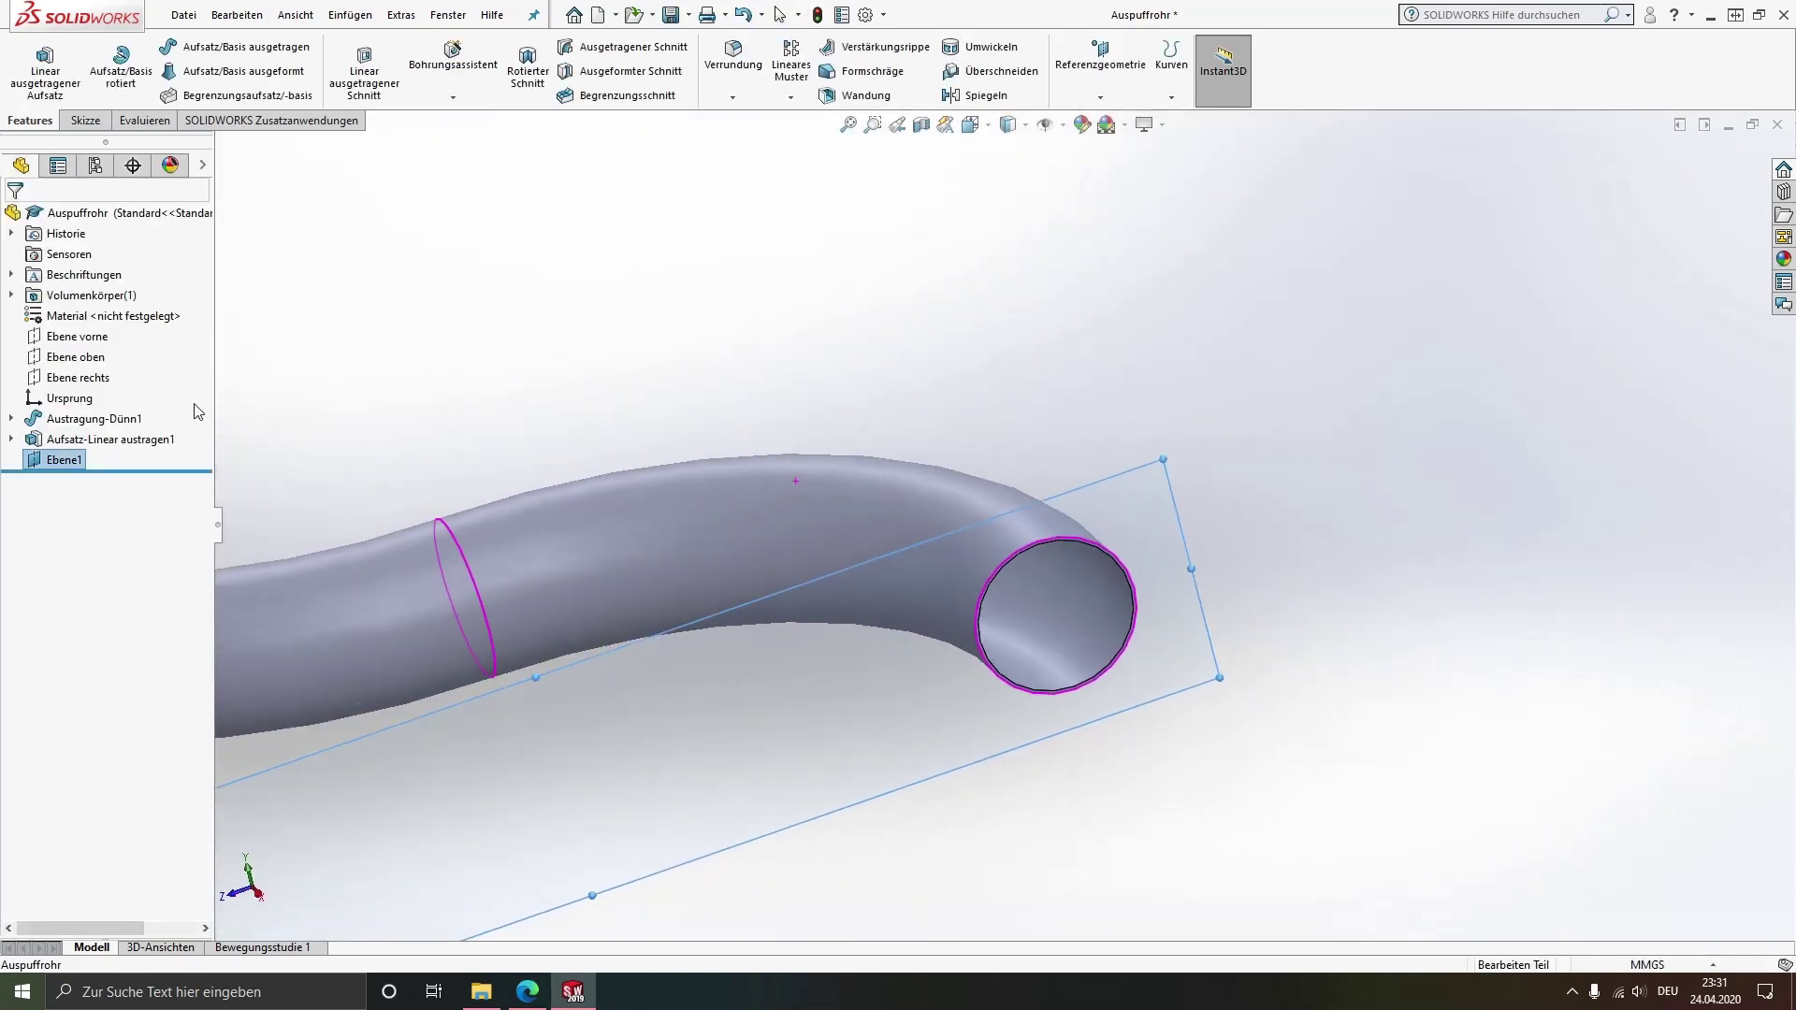
# Start a new sketch, Skizze27, on Ebene1
pyautogui.click(80, 123)
pyautogui.click(24, 58)
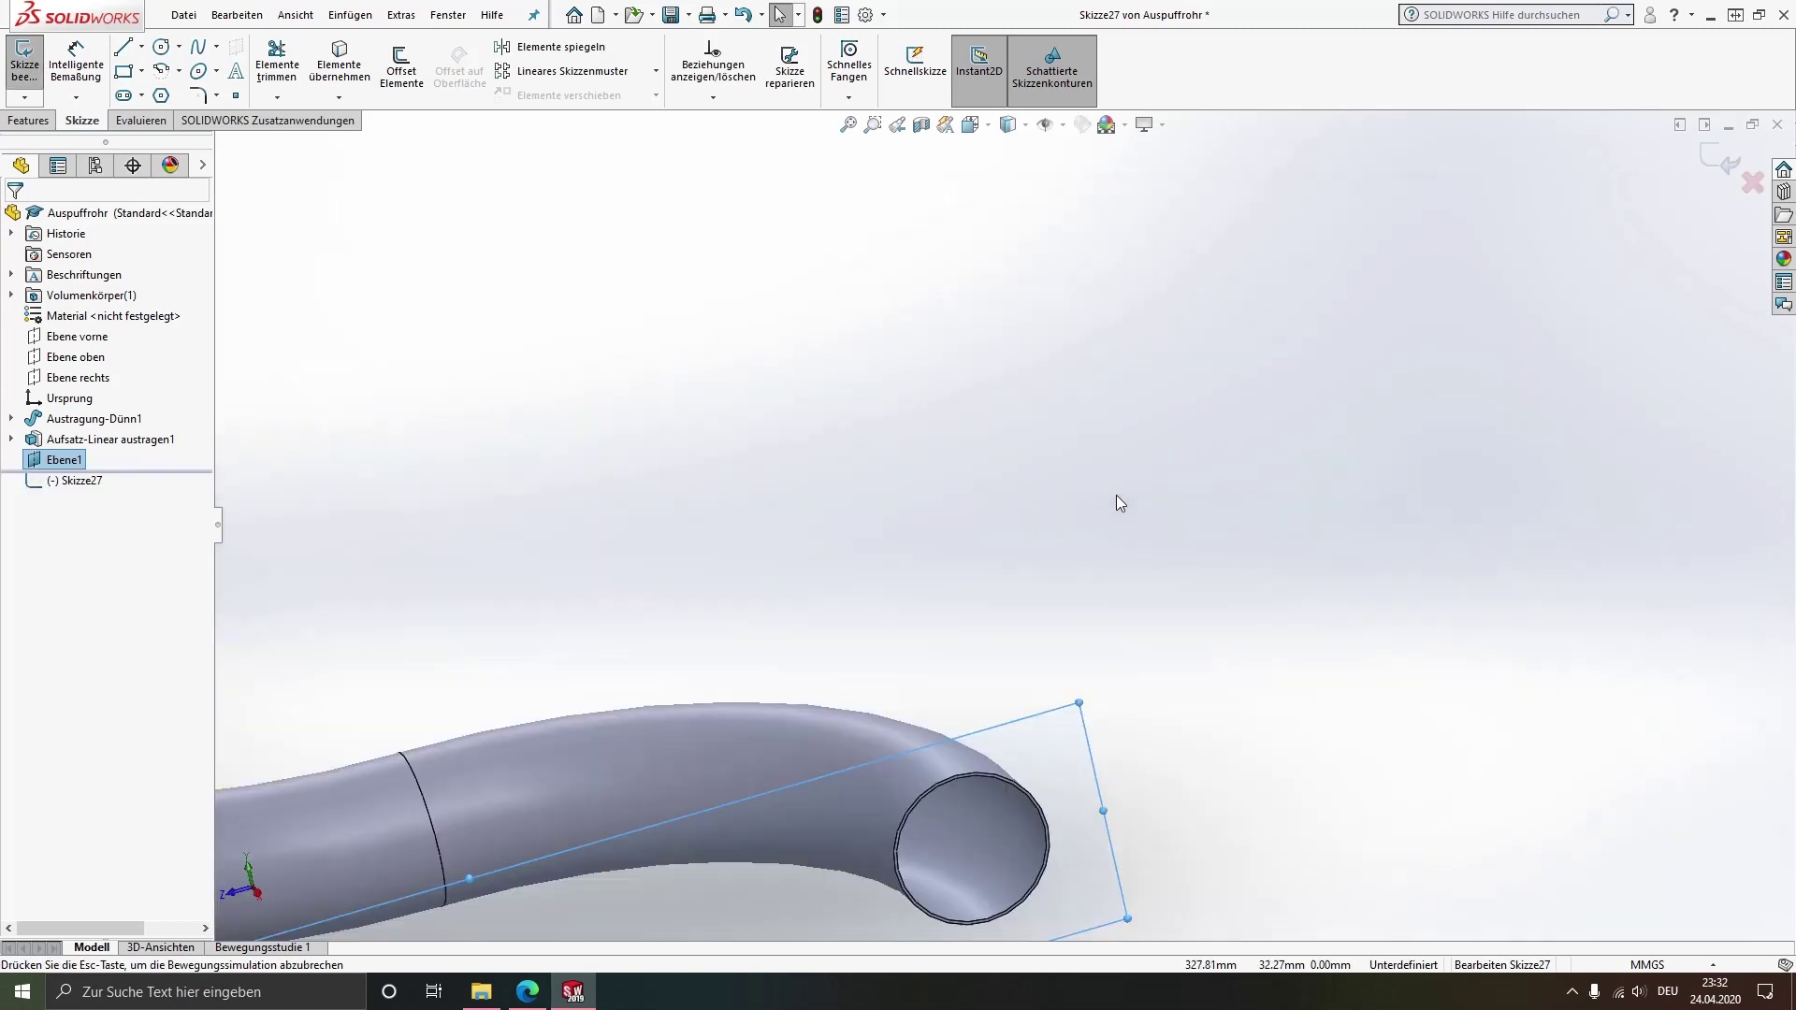
pyautogui.scroll(-5, 1375, 585)
pyautogui.scroll(-2, 1294, 428)
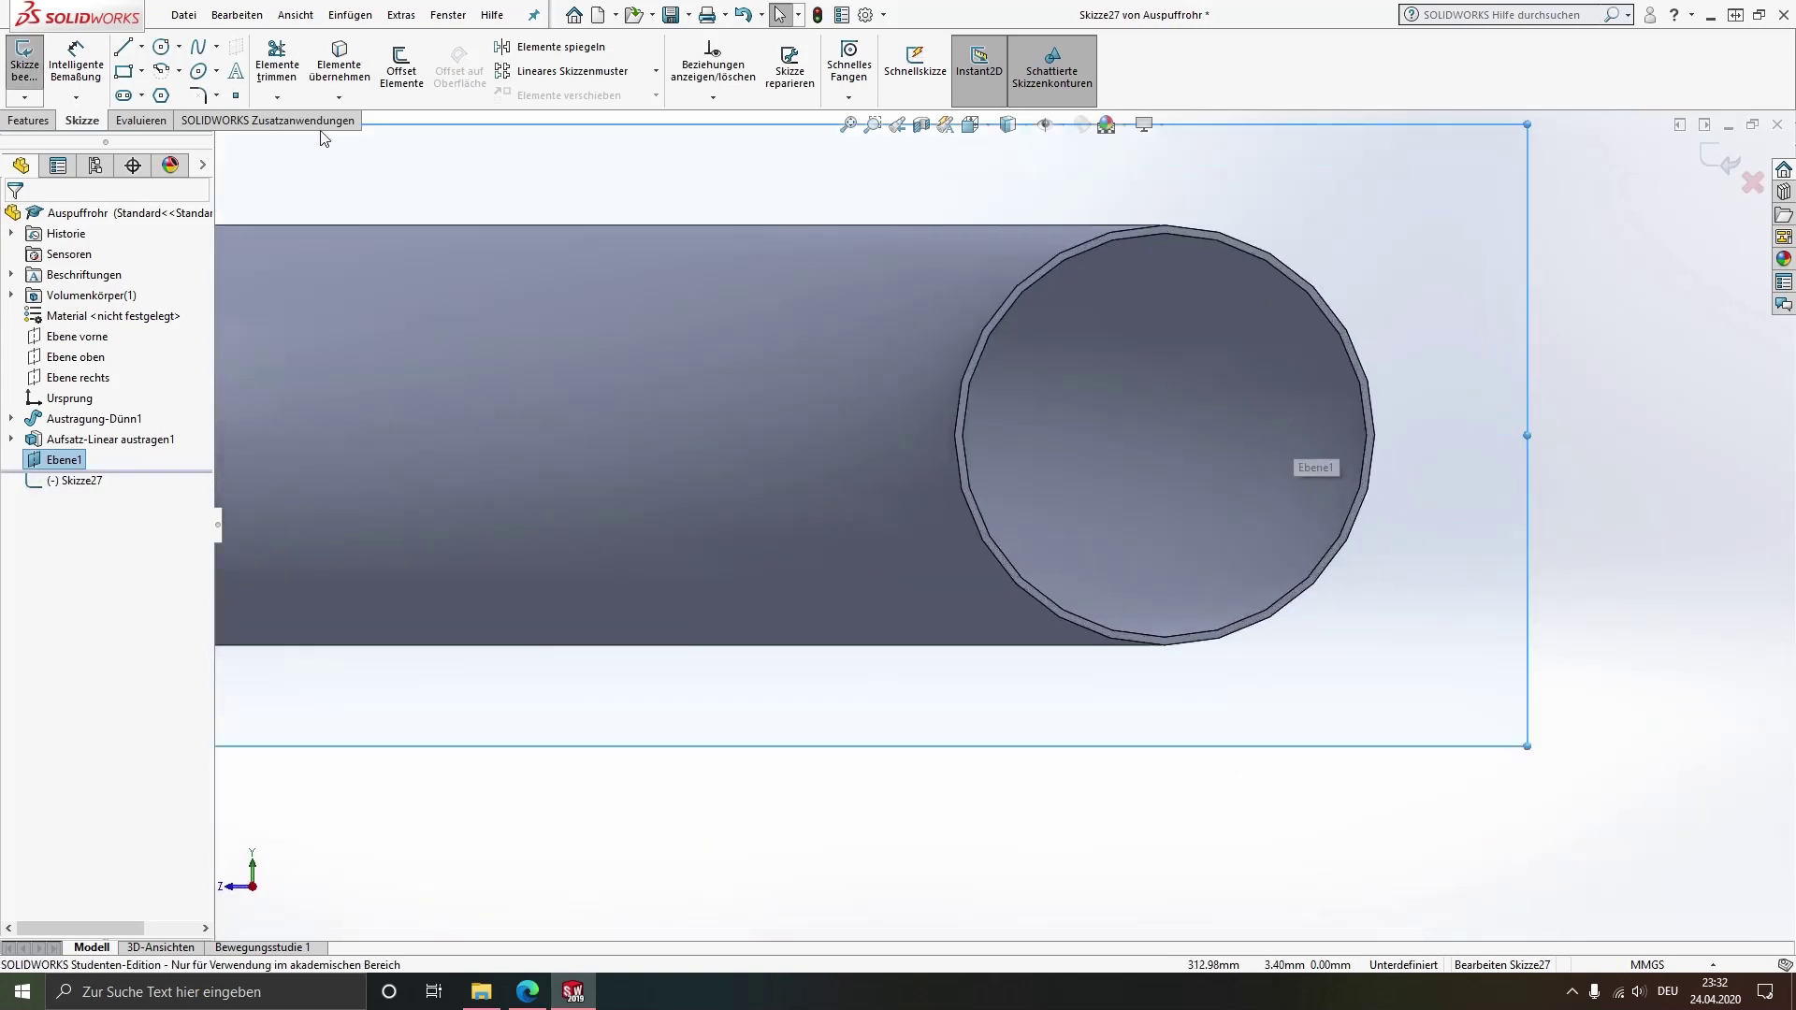
pyautogui.click(23, 121)
pyautogui.click(81, 121)
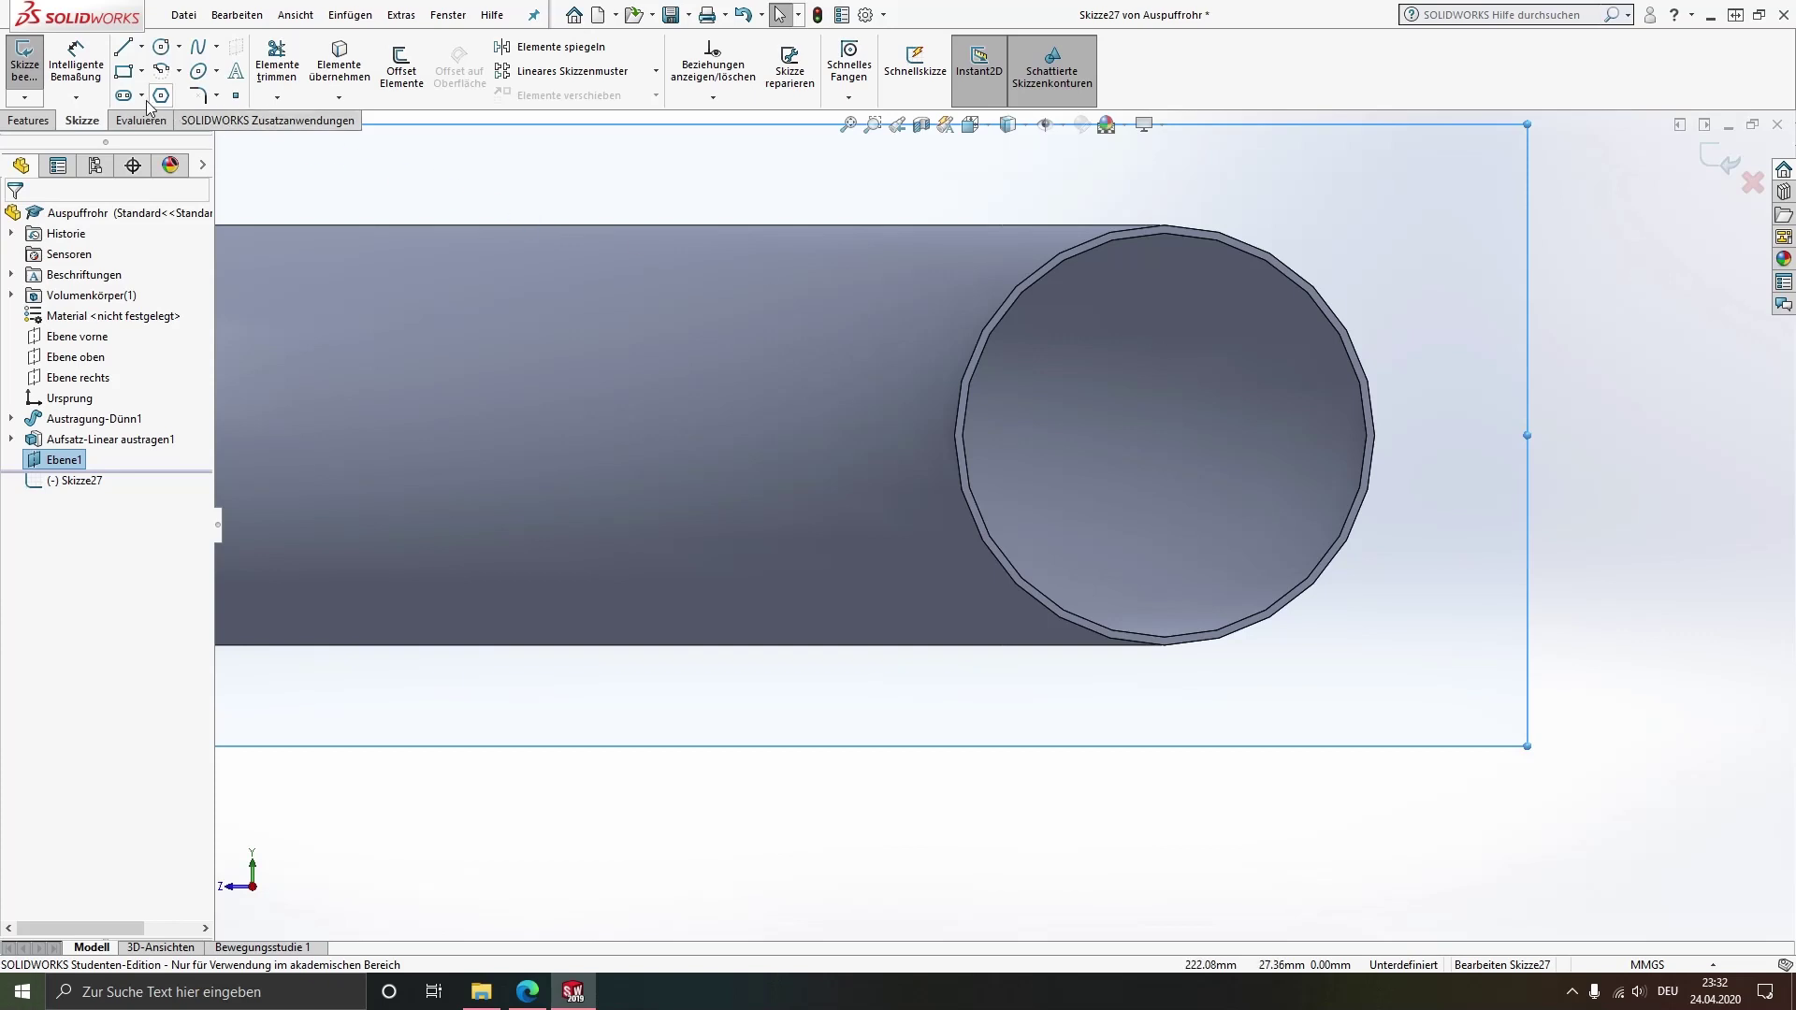
# Draw a tilted ellipse centred on the tube's open end
pyautogui.click(201, 73)
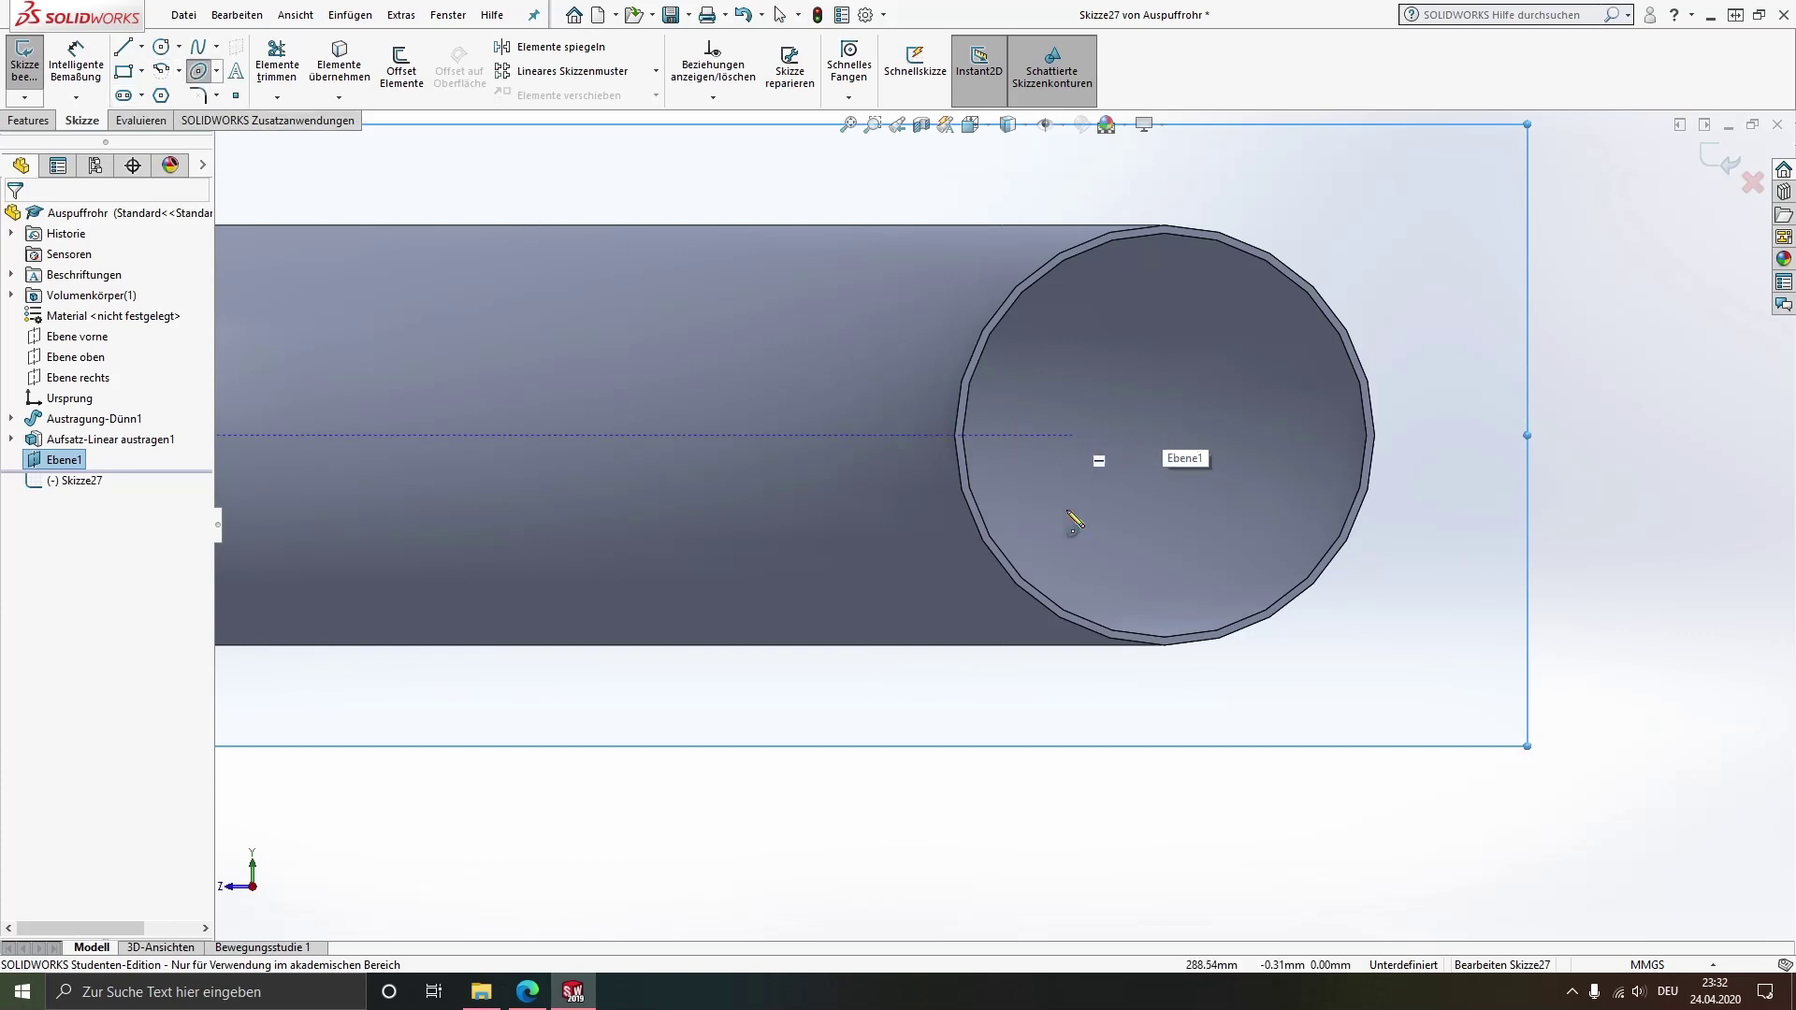
pyautogui.click(1164, 456)
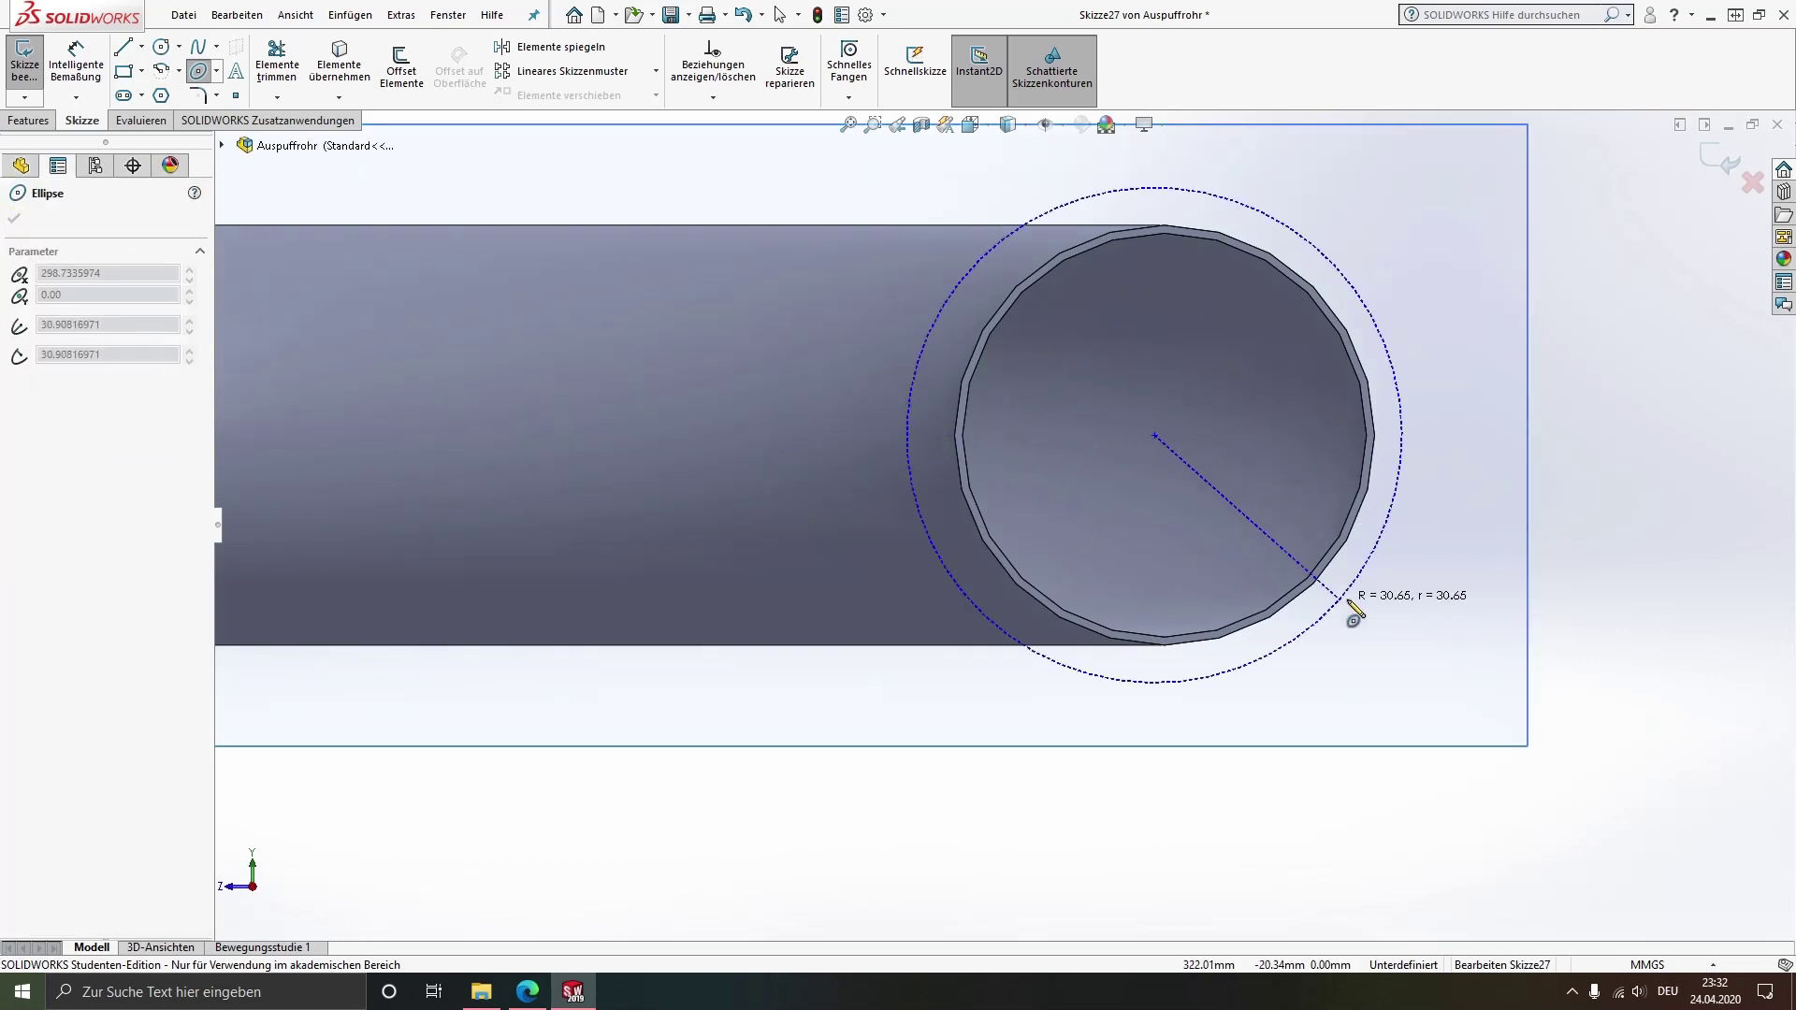
pyautogui.click(1354, 572)
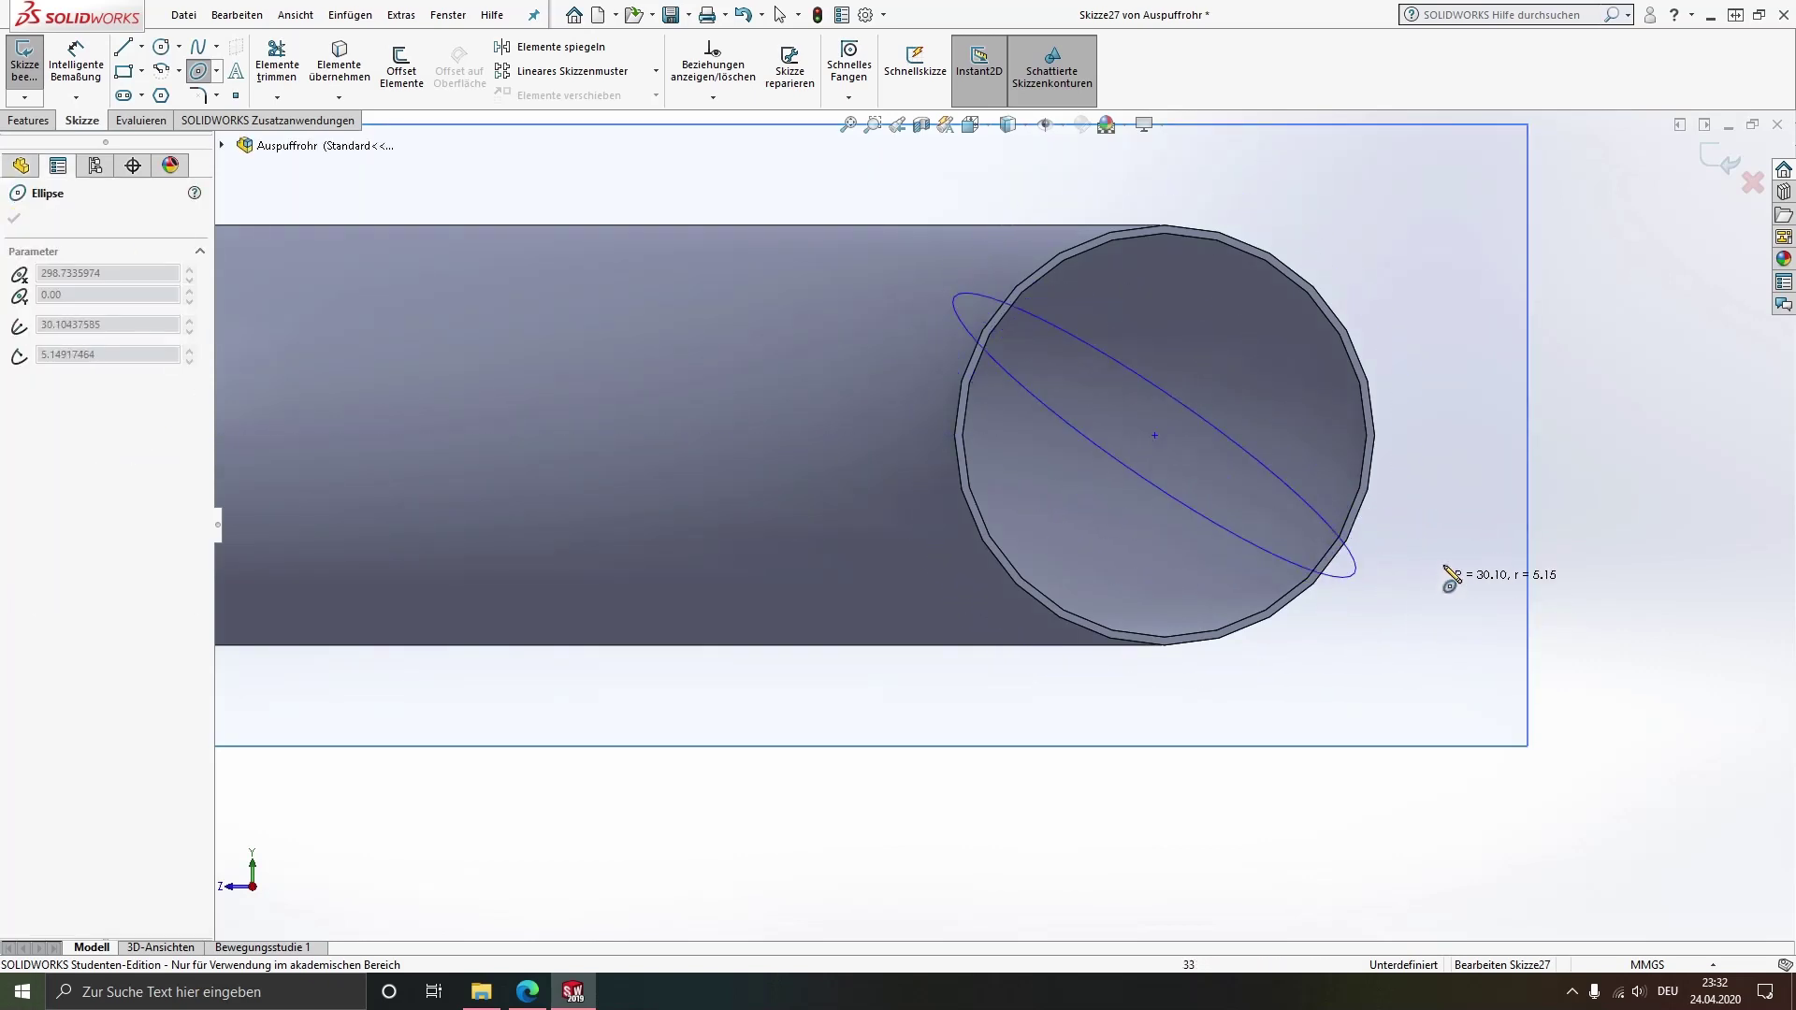
pyautogui.click(1475, 532)
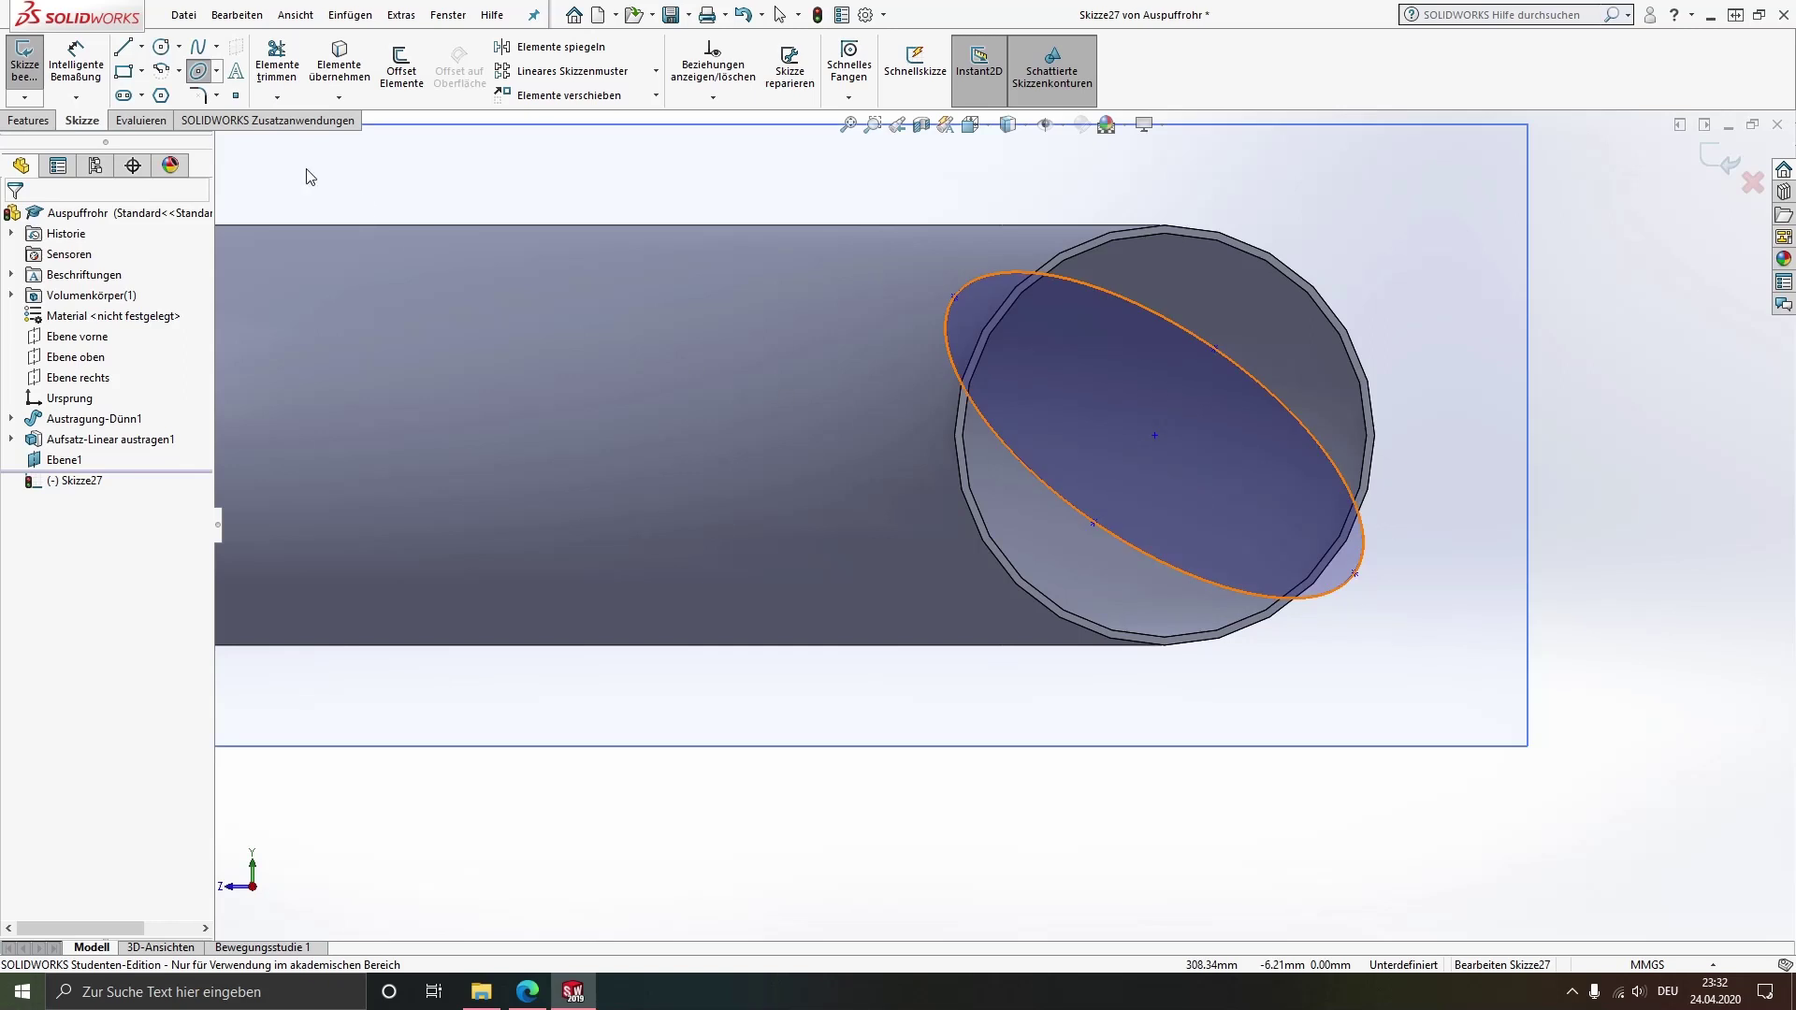
pyautogui.click(123, 47)
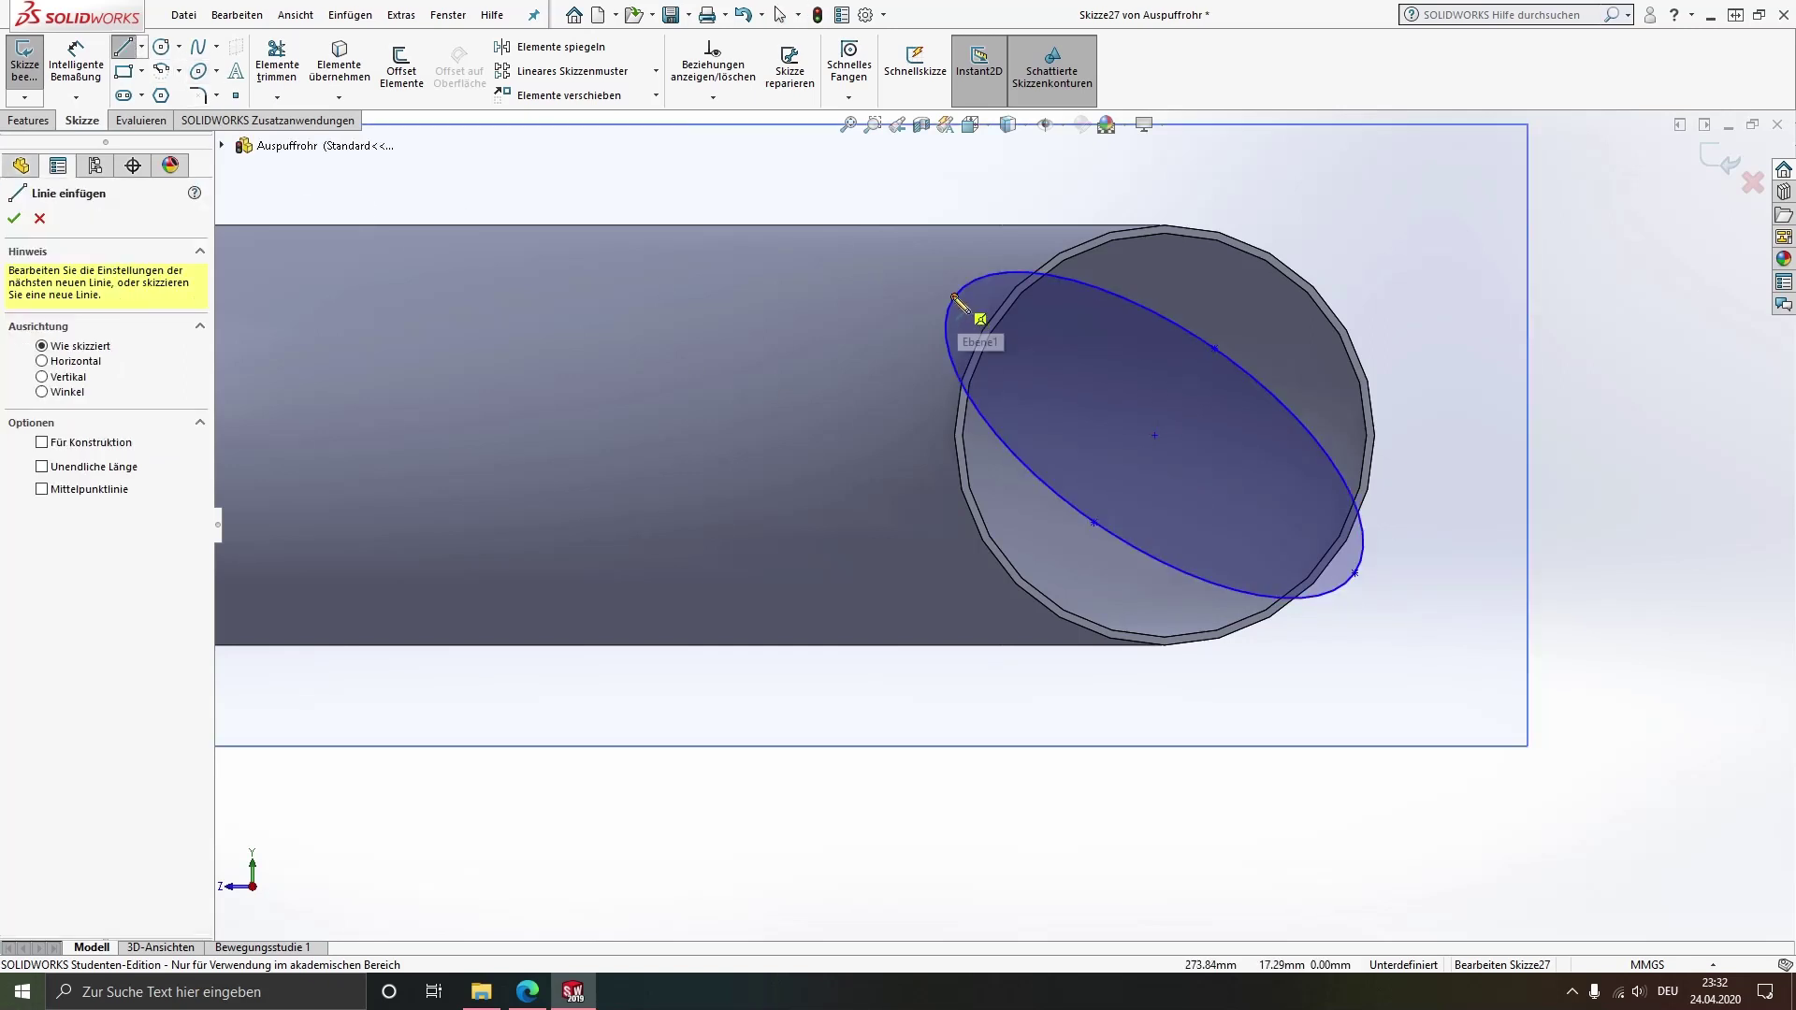
# Draw a construction line between the ellipse's vertices and make it horizontal
pyautogui.click(953, 297)
pyautogui.click(1354, 571)
pyautogui.press('Escape')
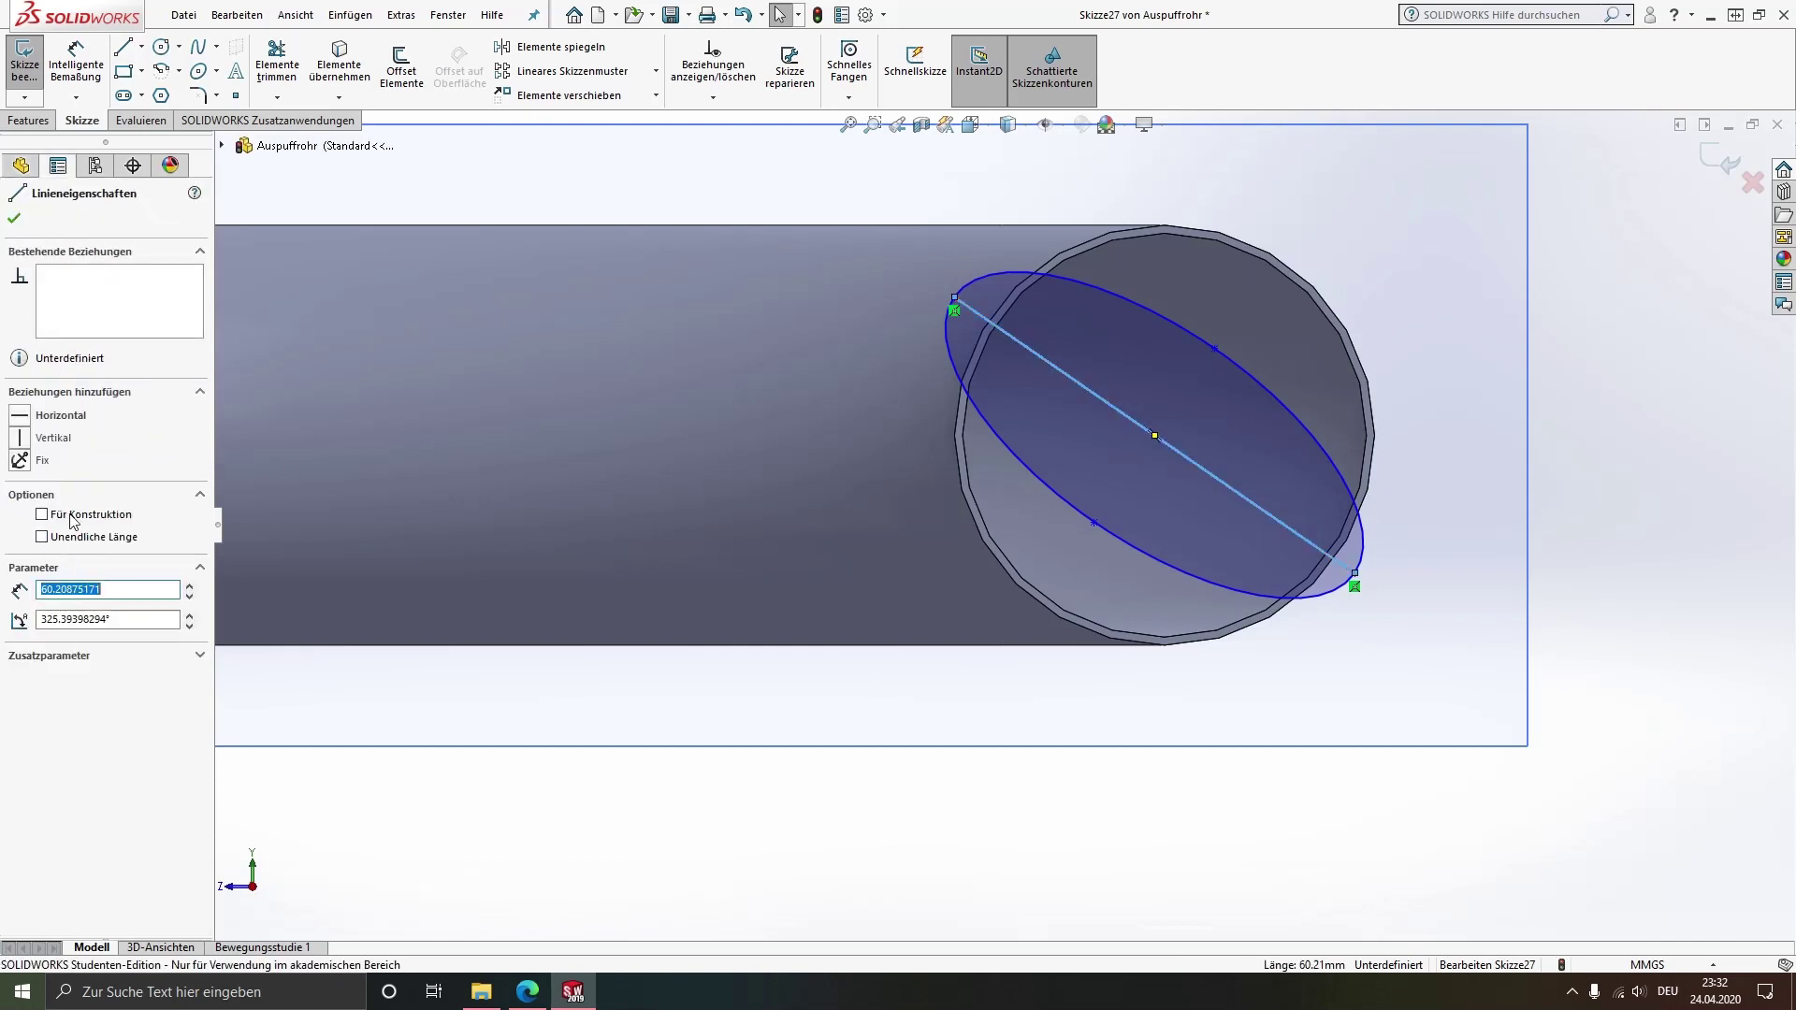
pyautogui.click(77, 516)
pyautogui.click(1383, 789)
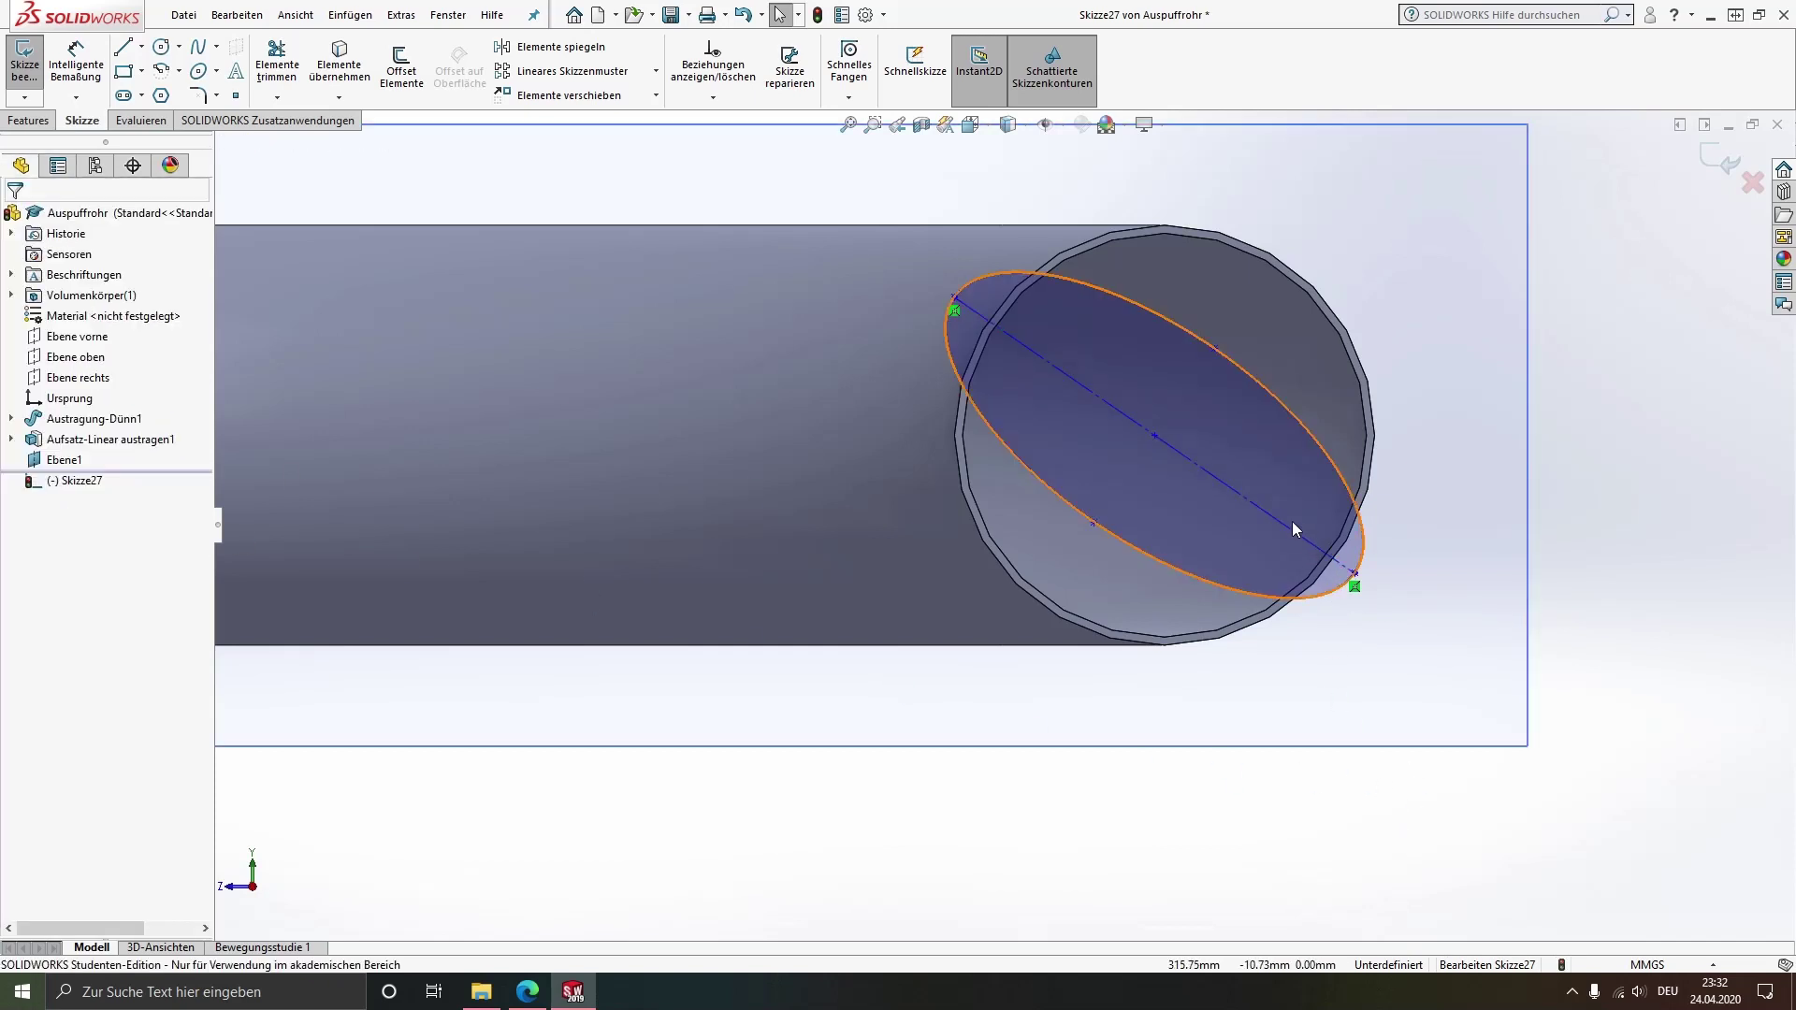
pyautogui.click(1278, 519)
pyautogui.click(19, 416)
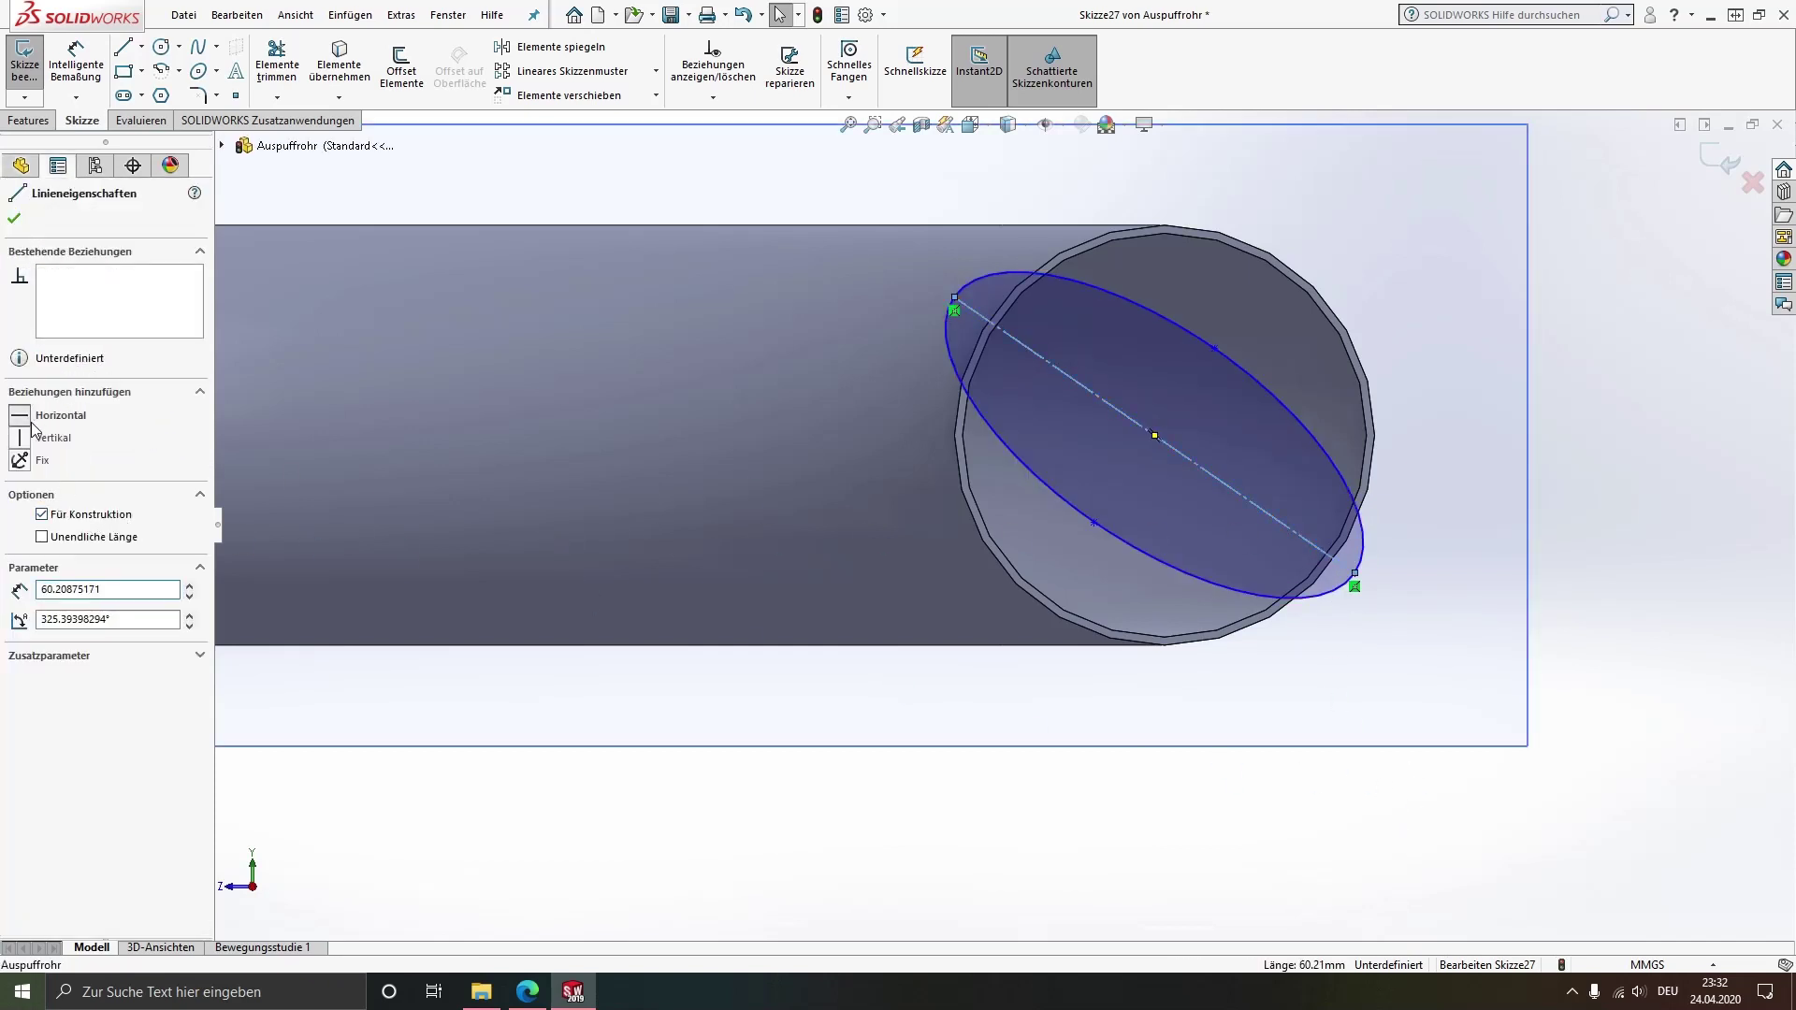
pyautogui.click(1375, 789)
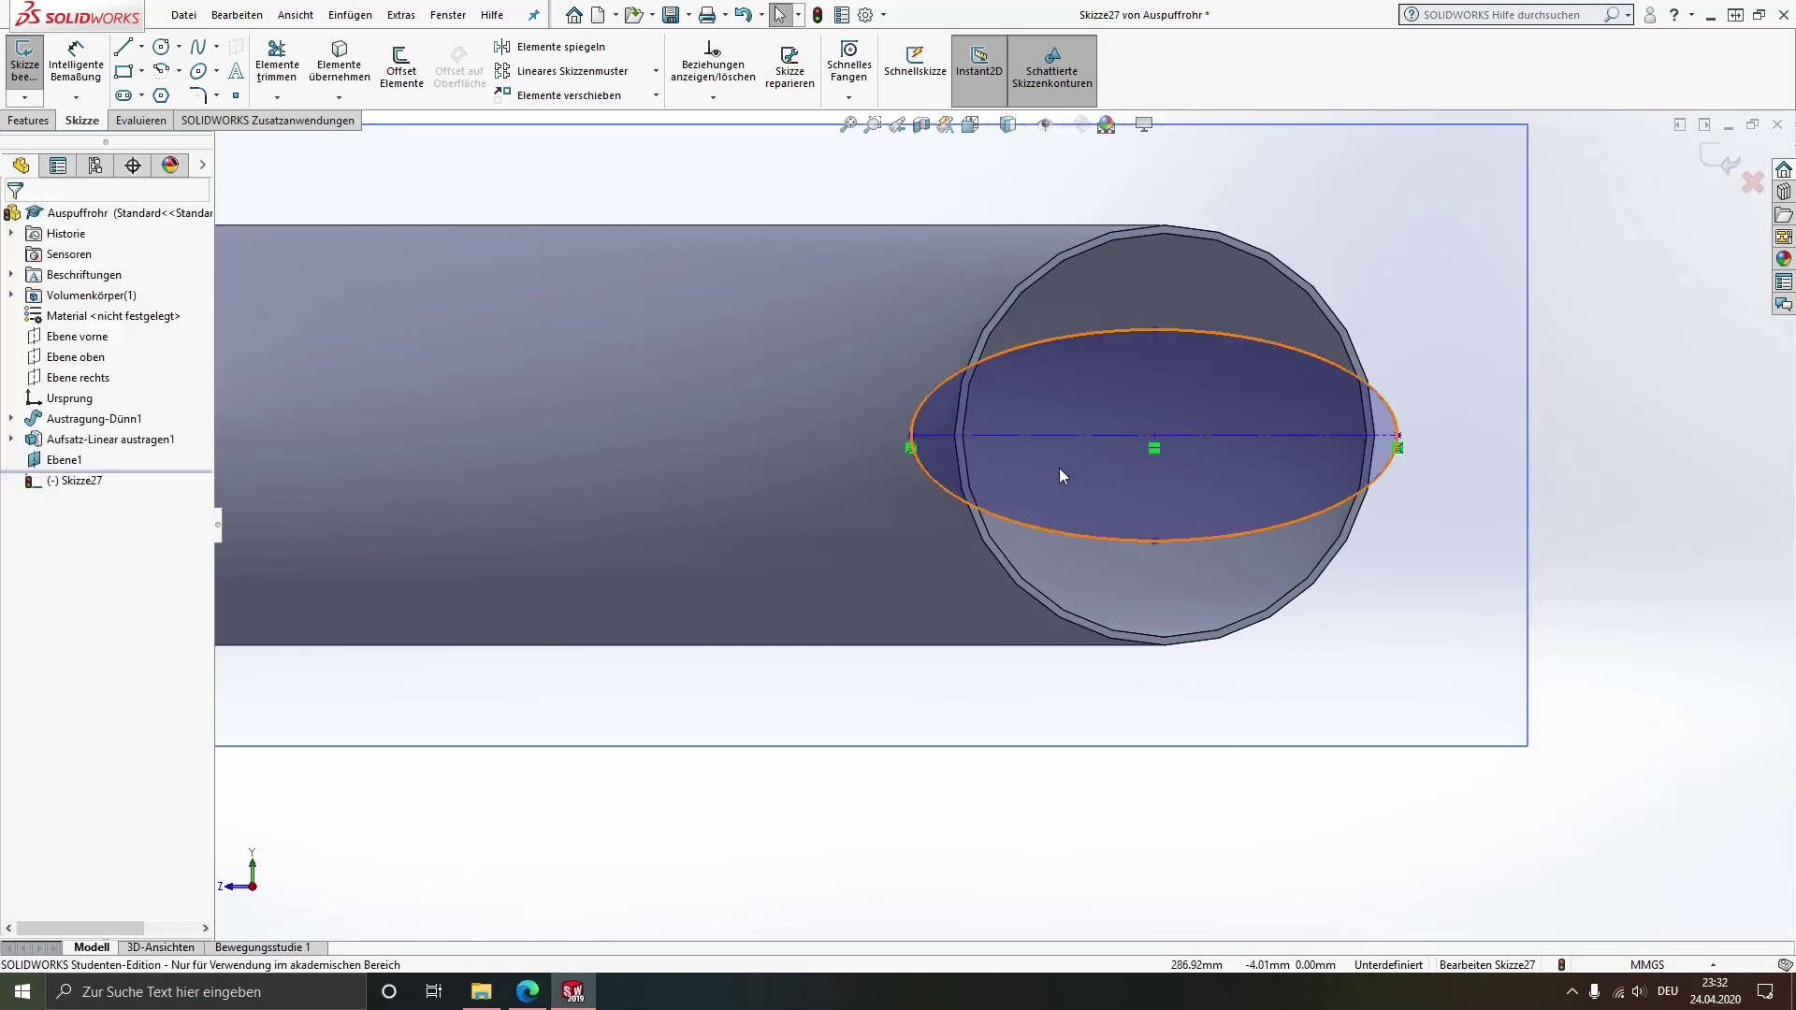
pyautogui.click(76, 64)
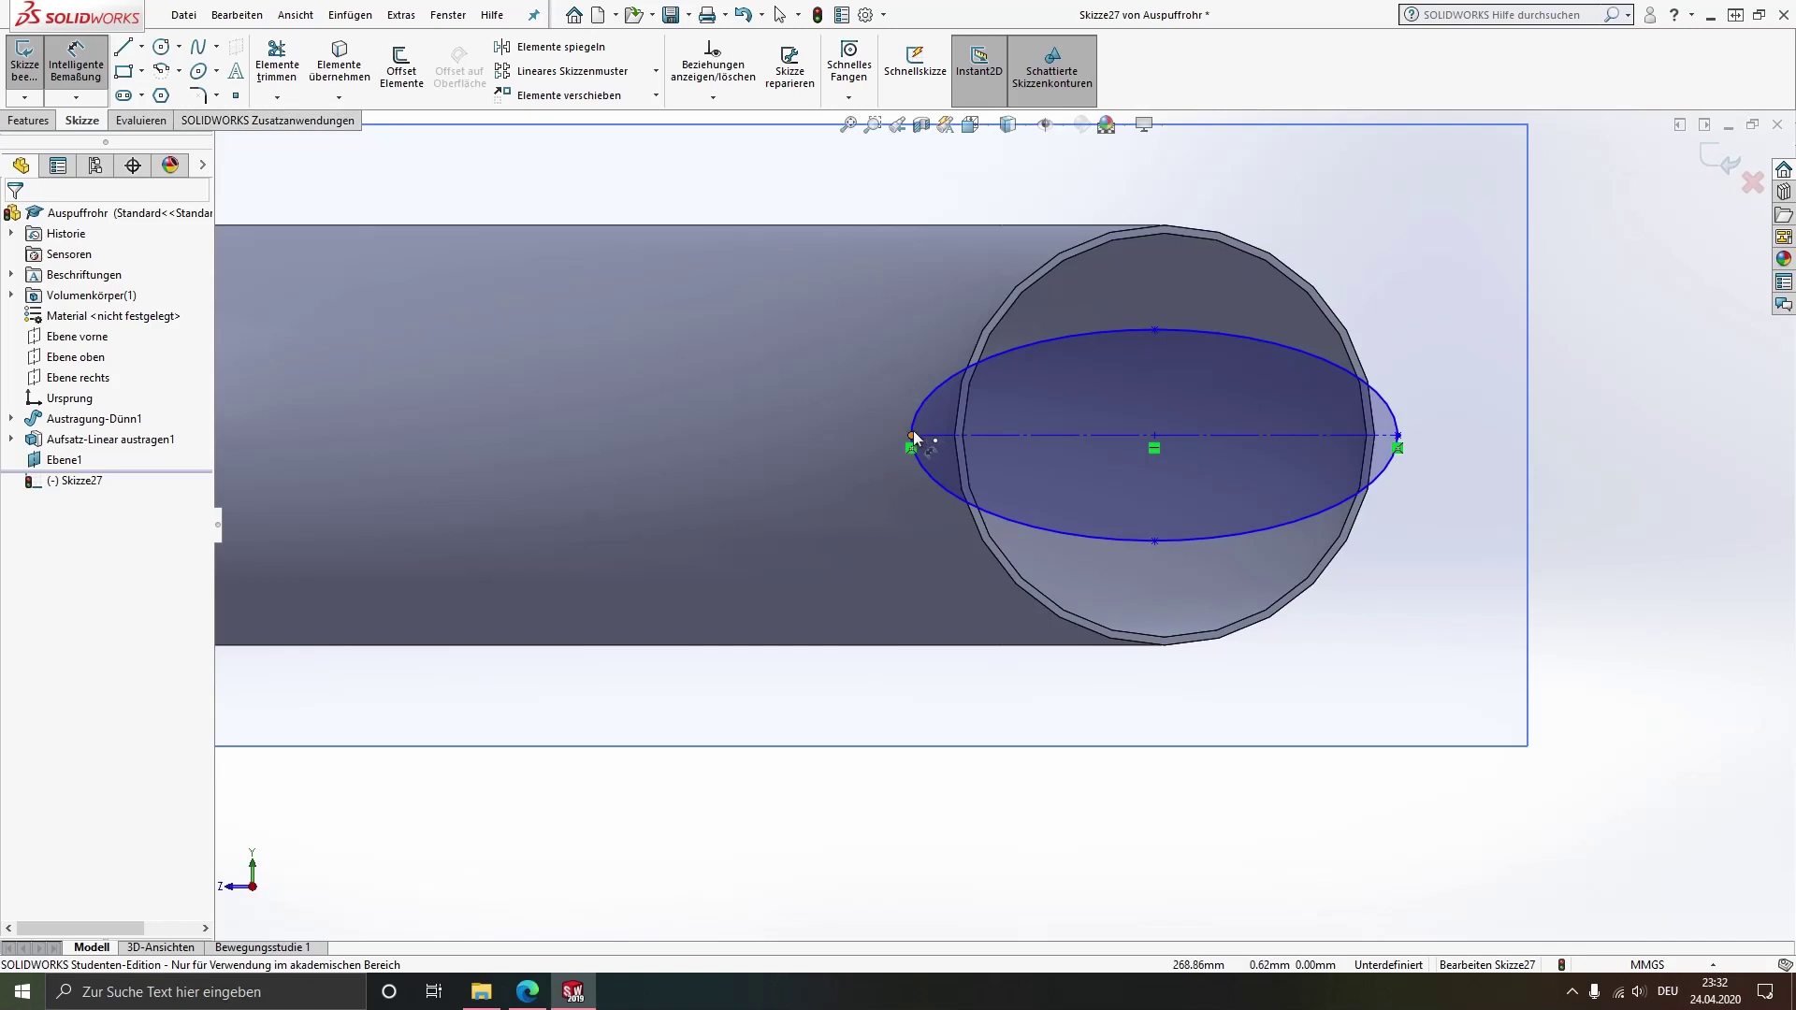
# Dimension the ellipse's major axis to 250 mm
pyautogui.click(1154, 435)
pyautogui.click(1398, 436)
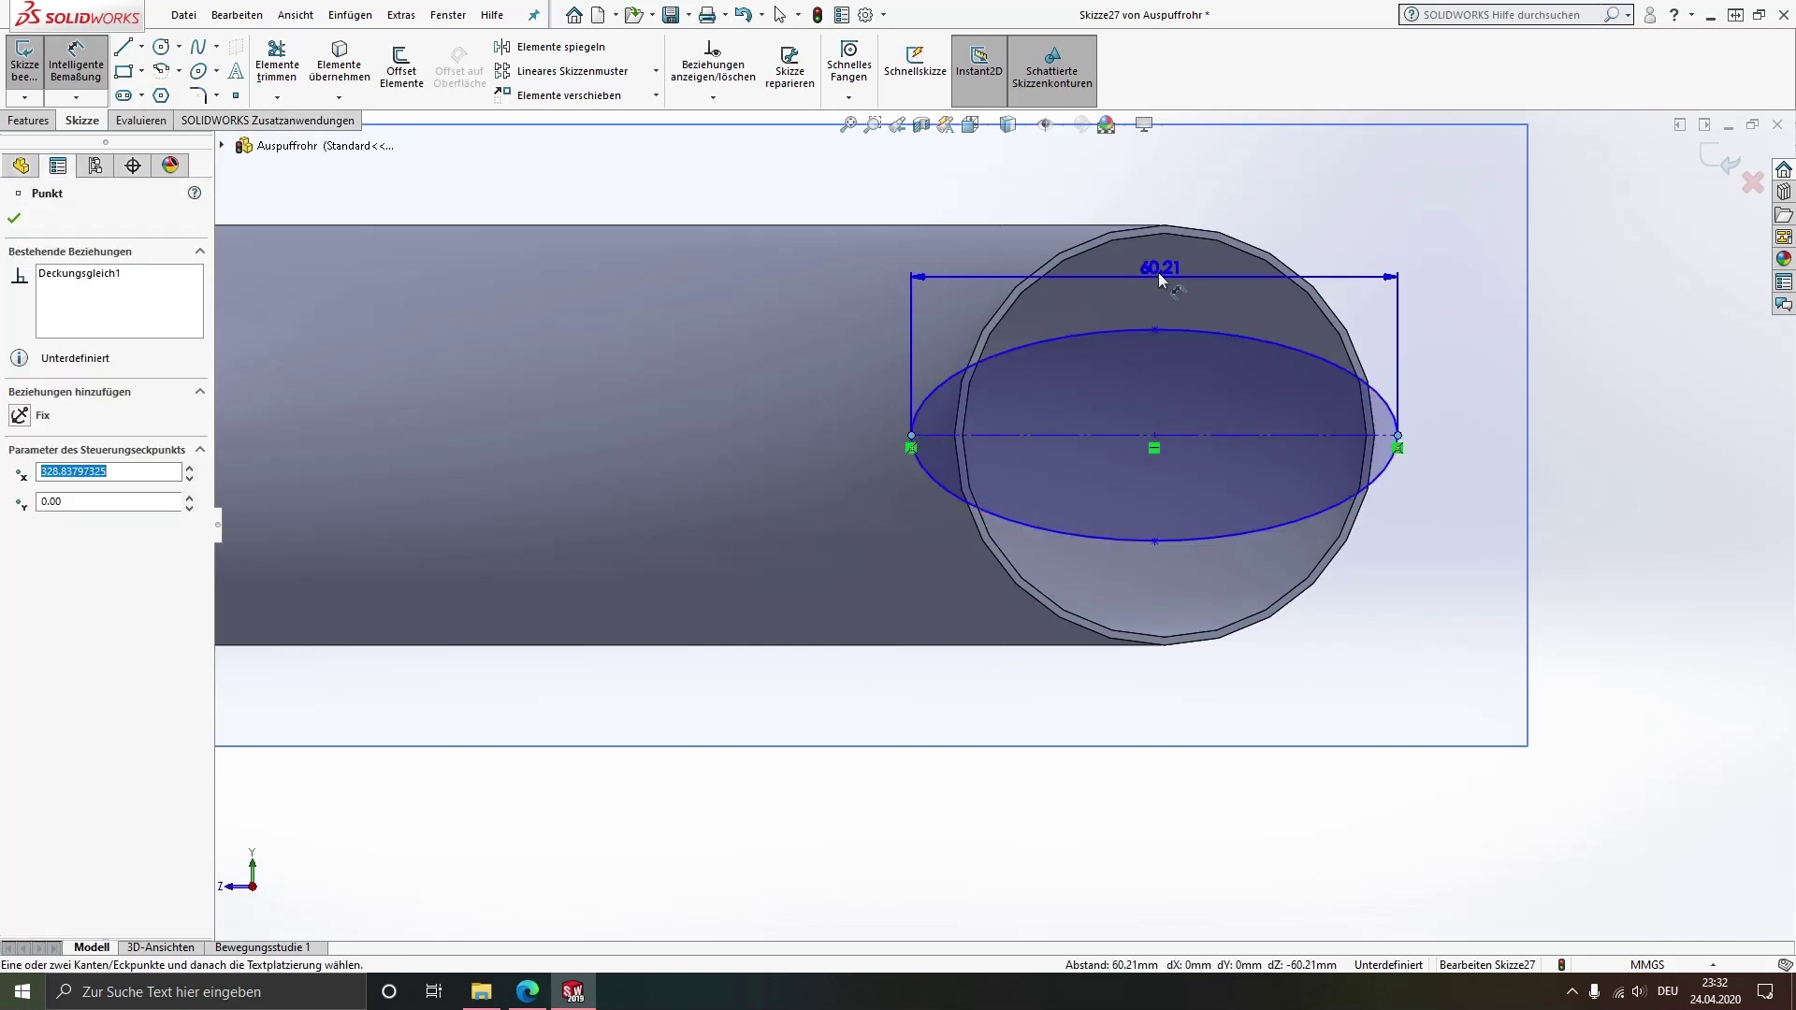
pyautogui.click(1135, 193)
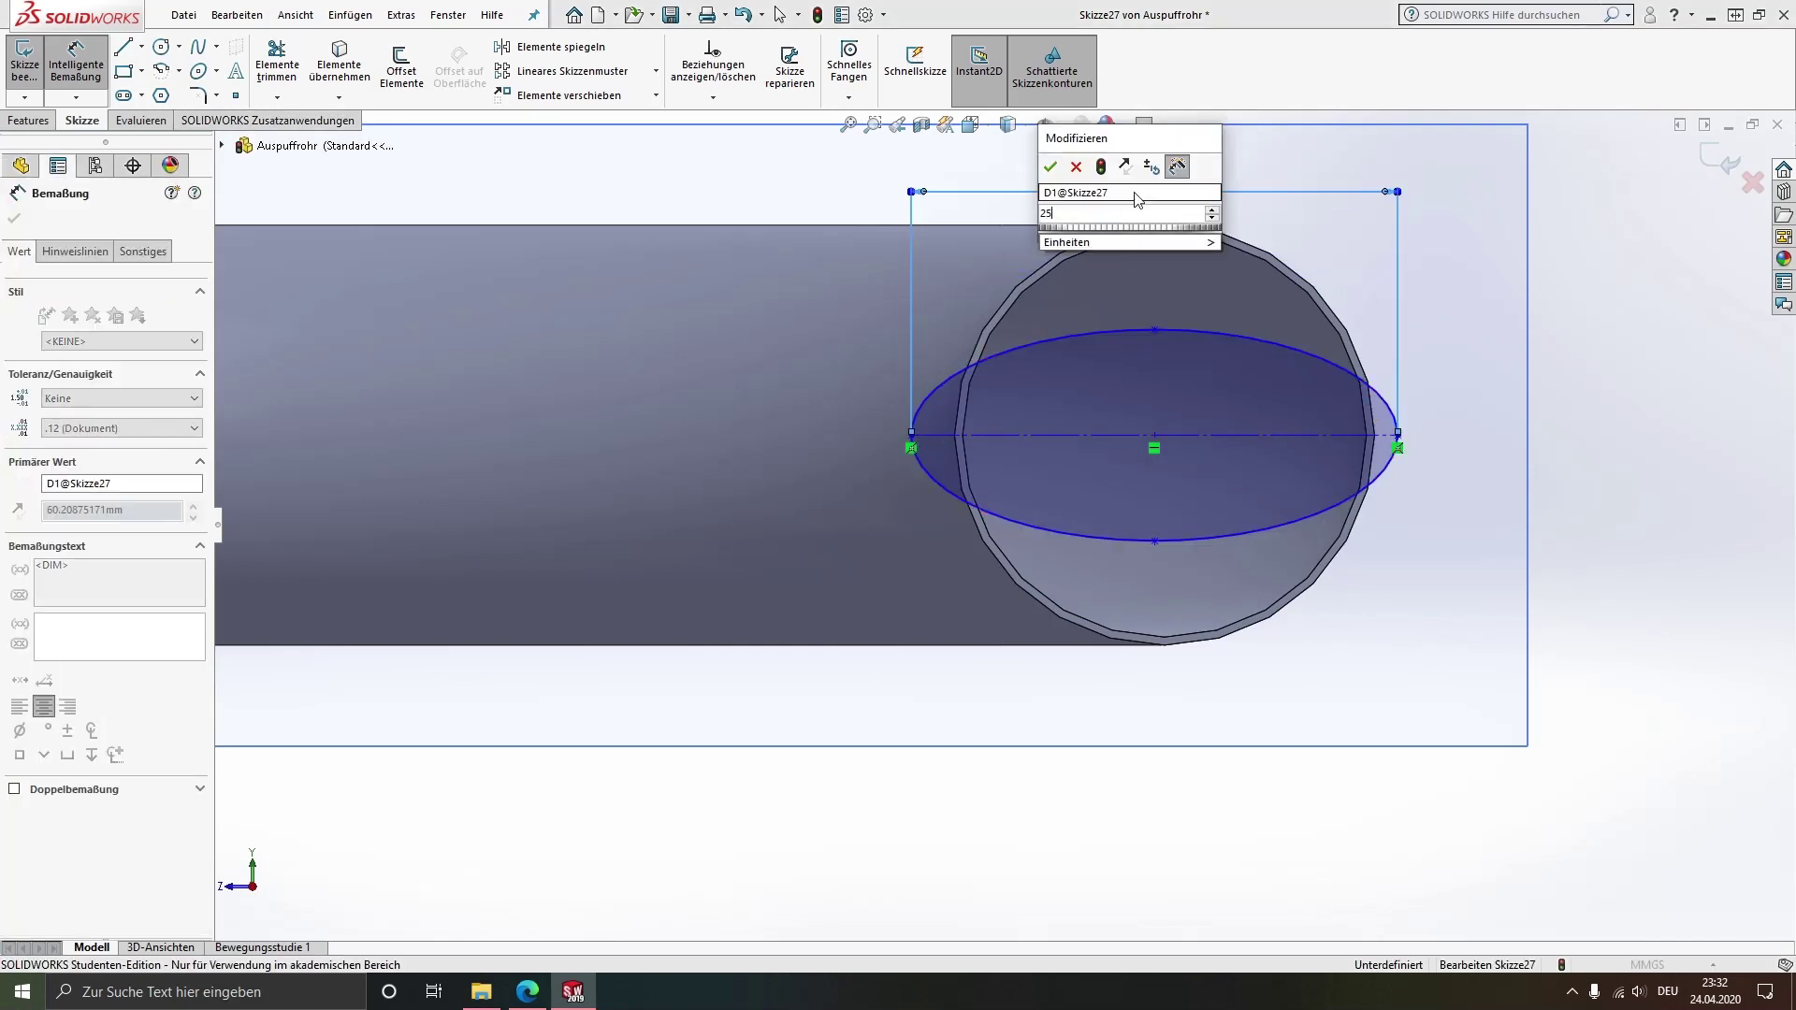
pyautogui.write('250')
pyautogui.press('Return')
pyautogui.press('z')
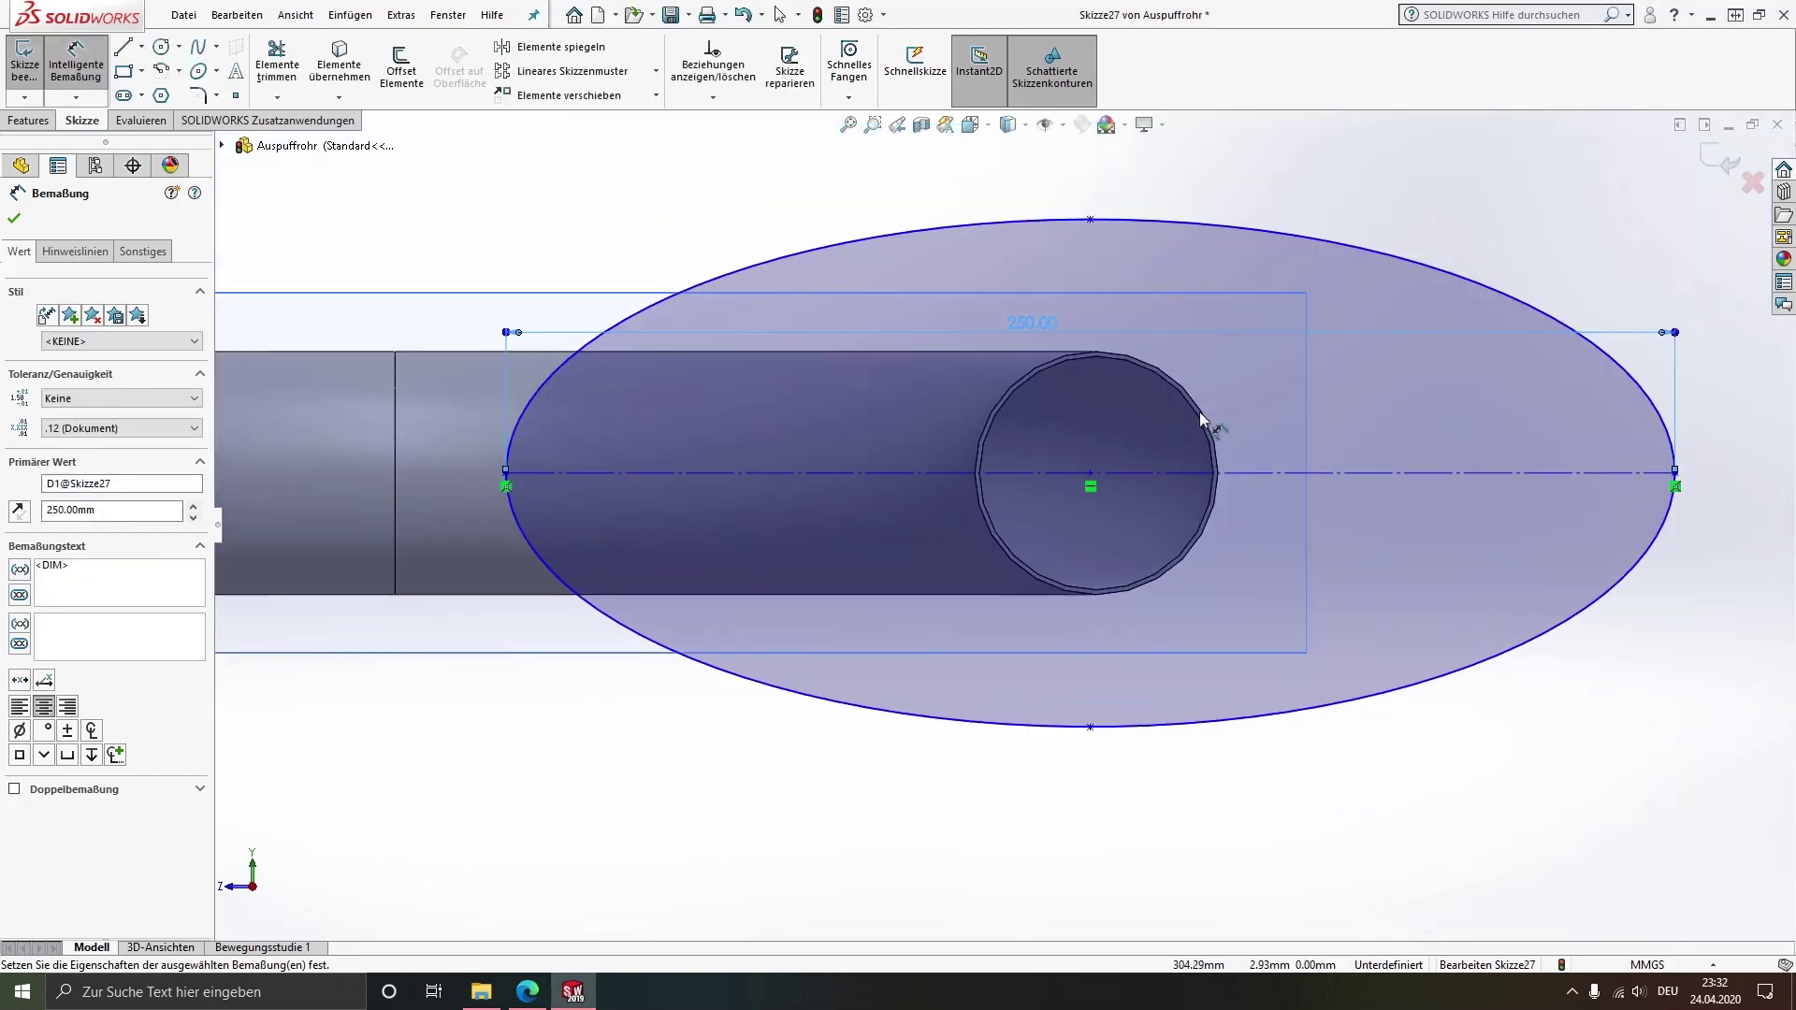
# Dimension the ellipse's minor axis to 150 mm
pyautogui.click(1091, 728)
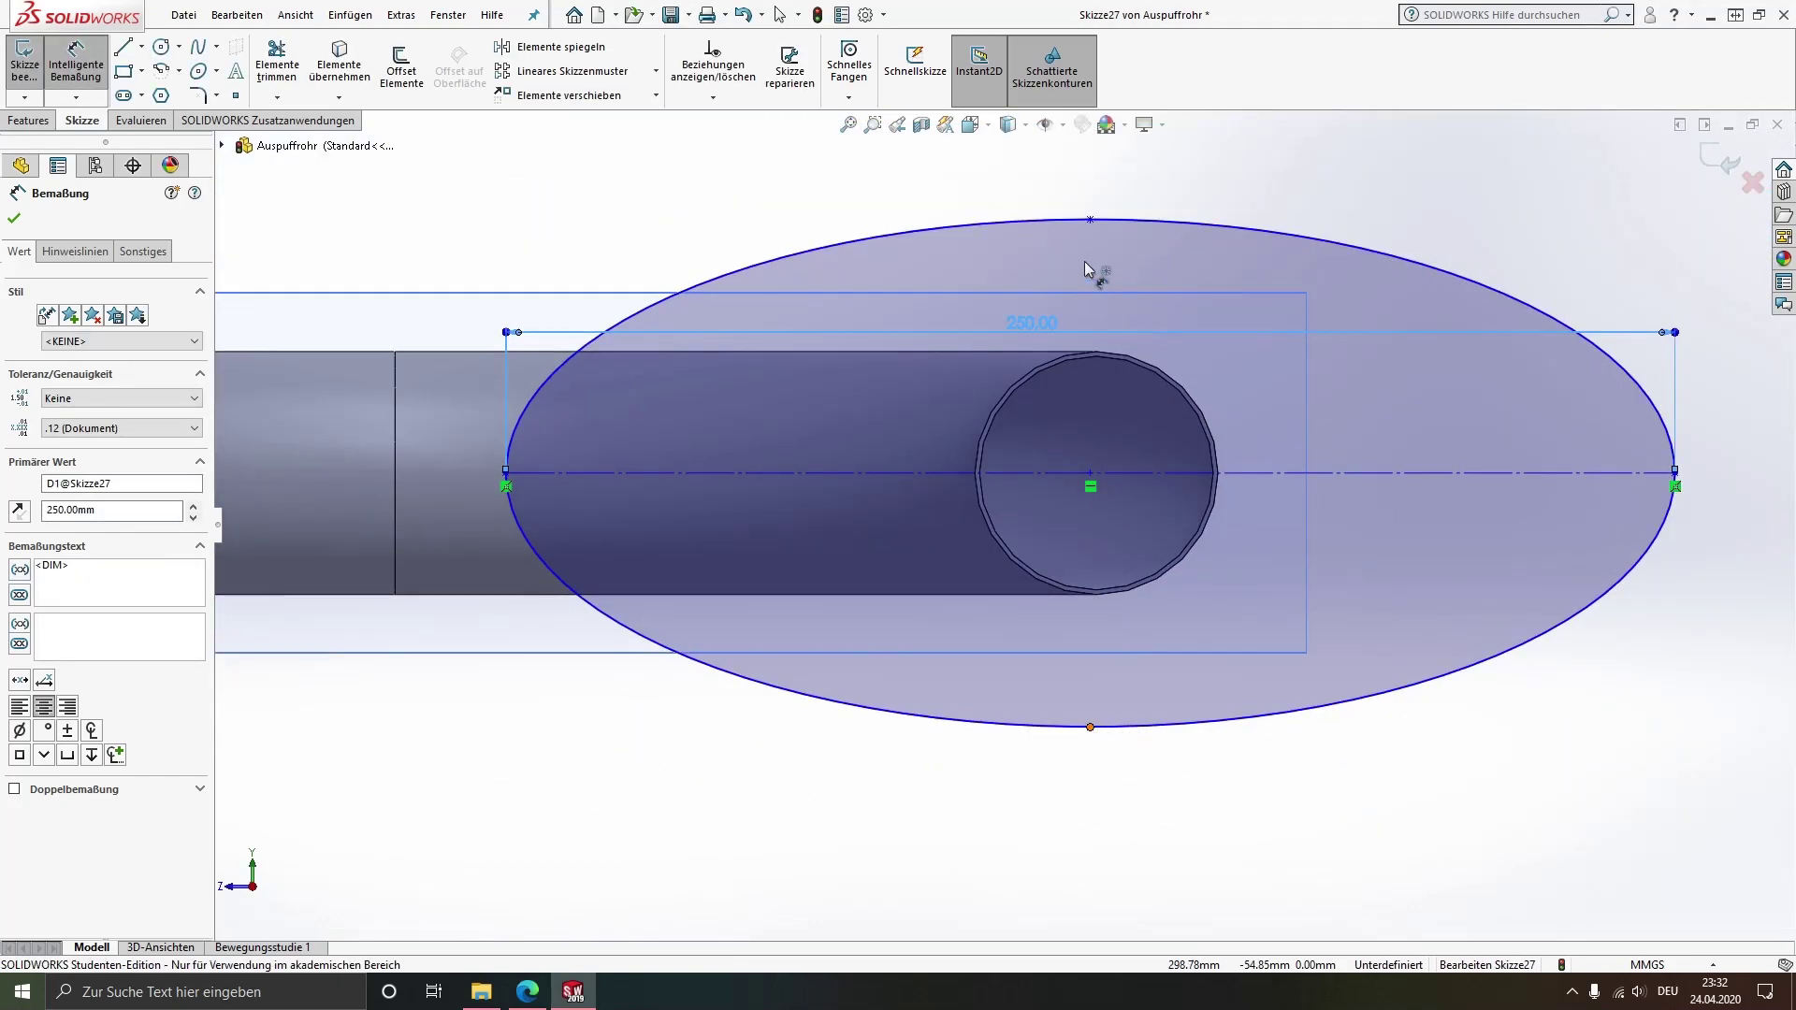
pyautogui.click(1091, 221)
pyautogui.click(1728, 524)
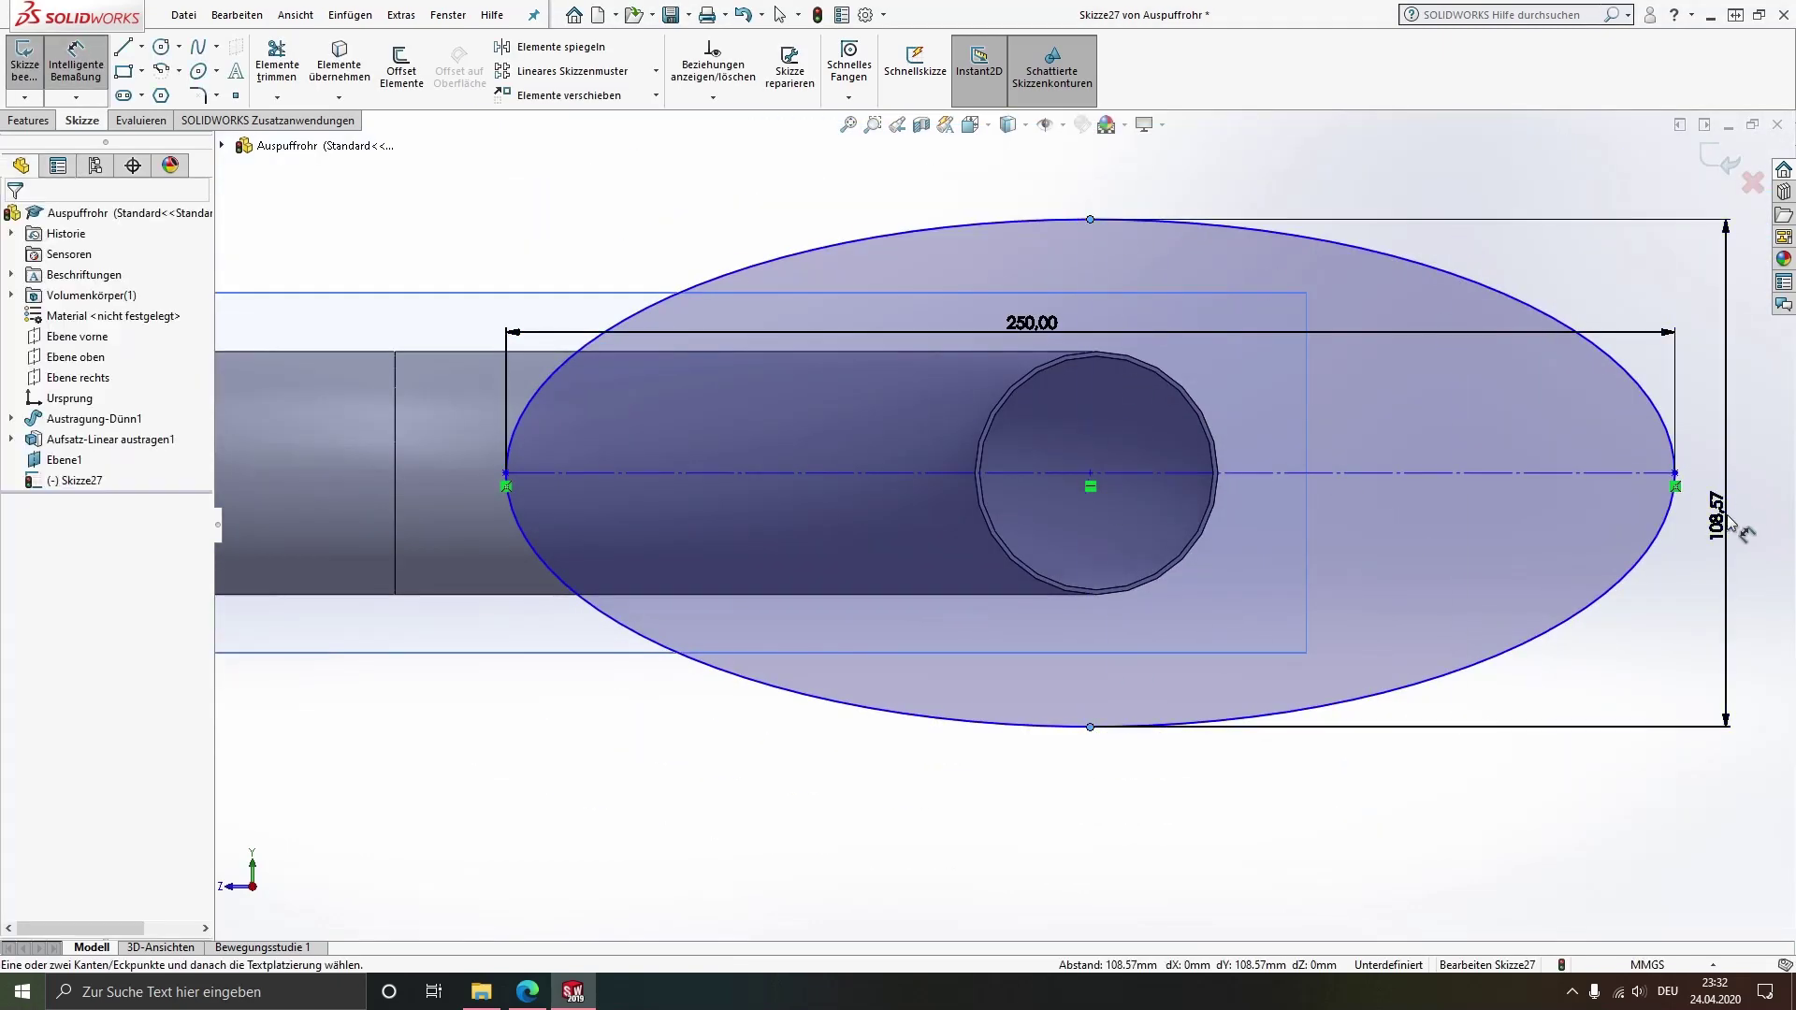
pyautogui.doubleClick(1732, 519)
pyautogui.write('150')
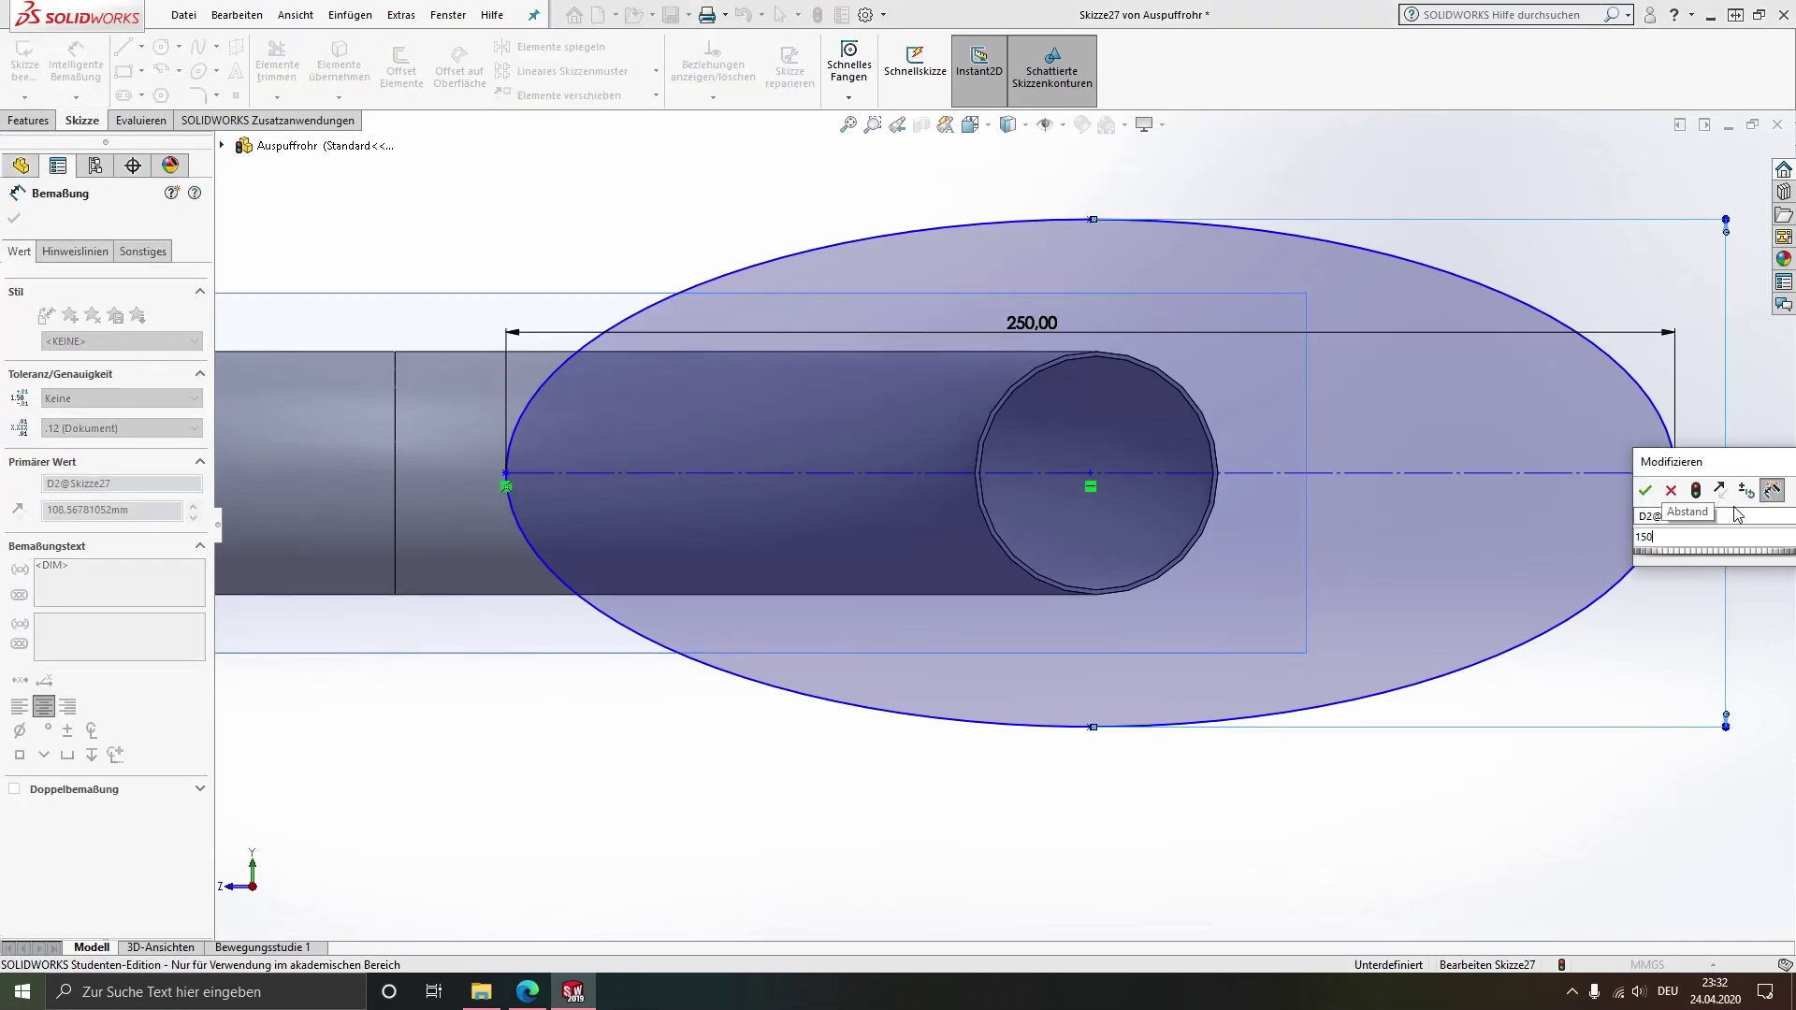
pyautogui.press('Return')
pyautogui.scroll(3, 1272, 482)
pyautogui.press('Escape')
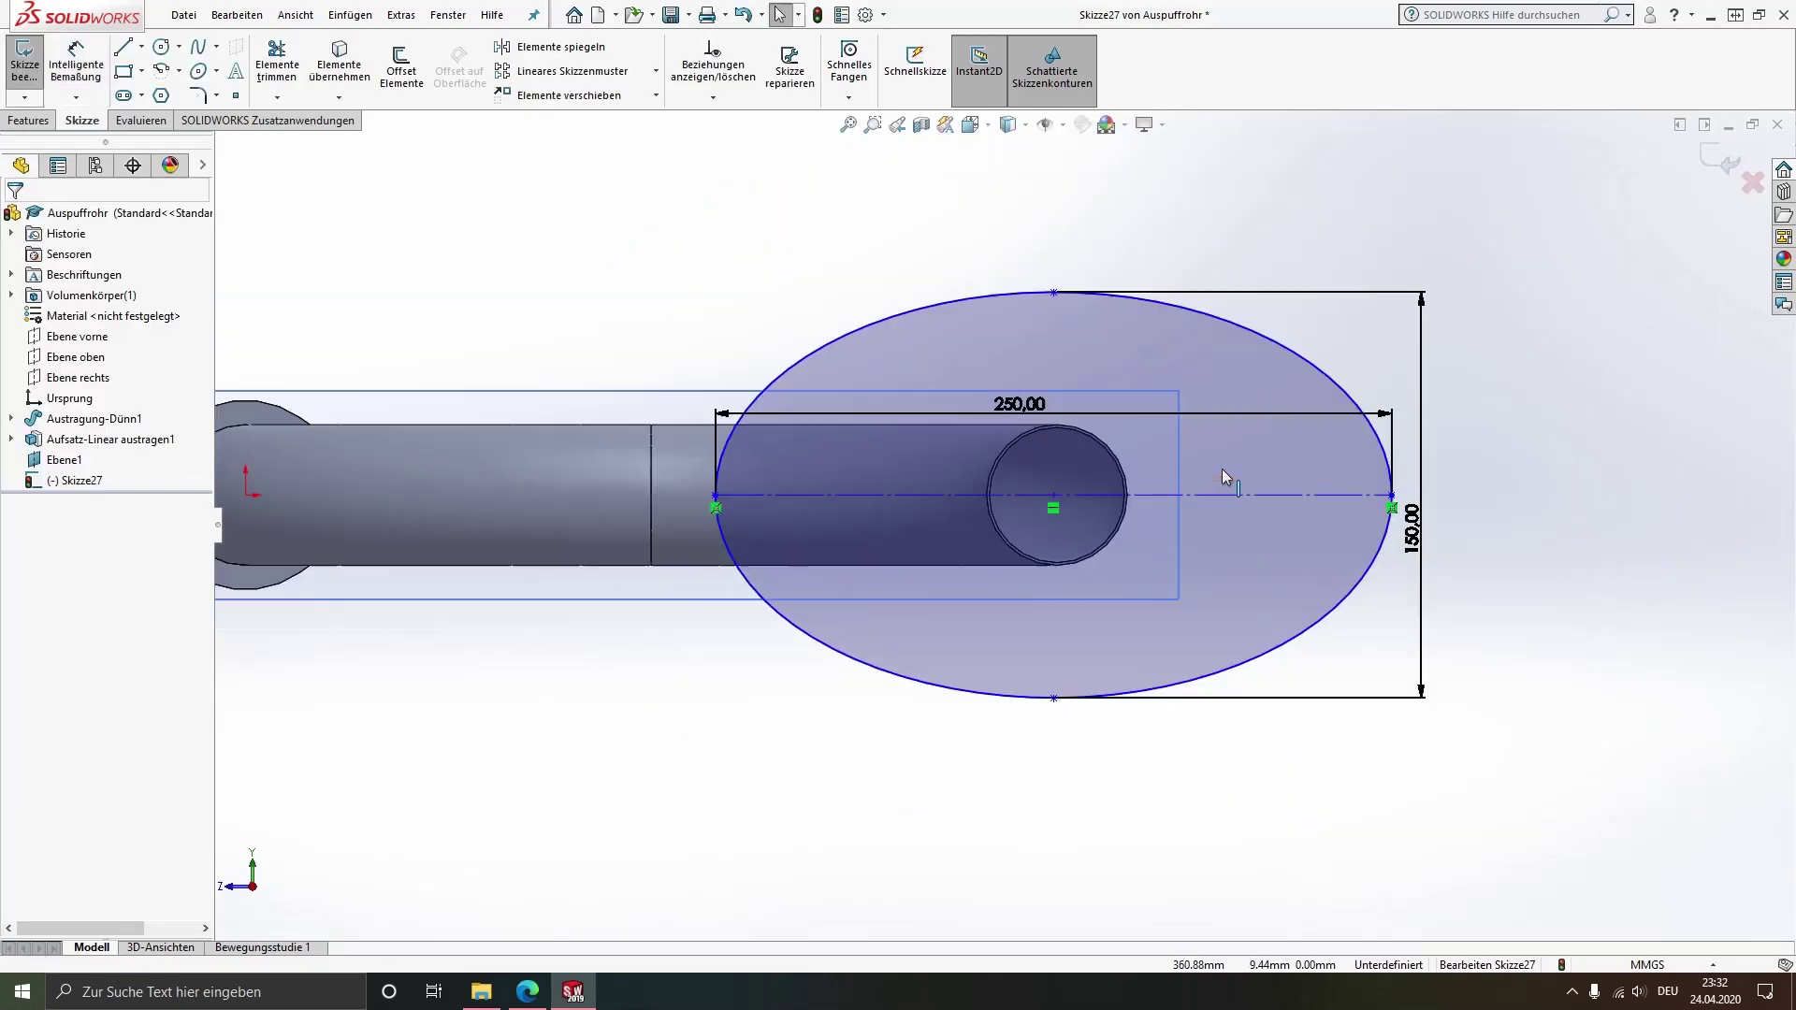
pyautogui.scroll(-4, 1123, 484)
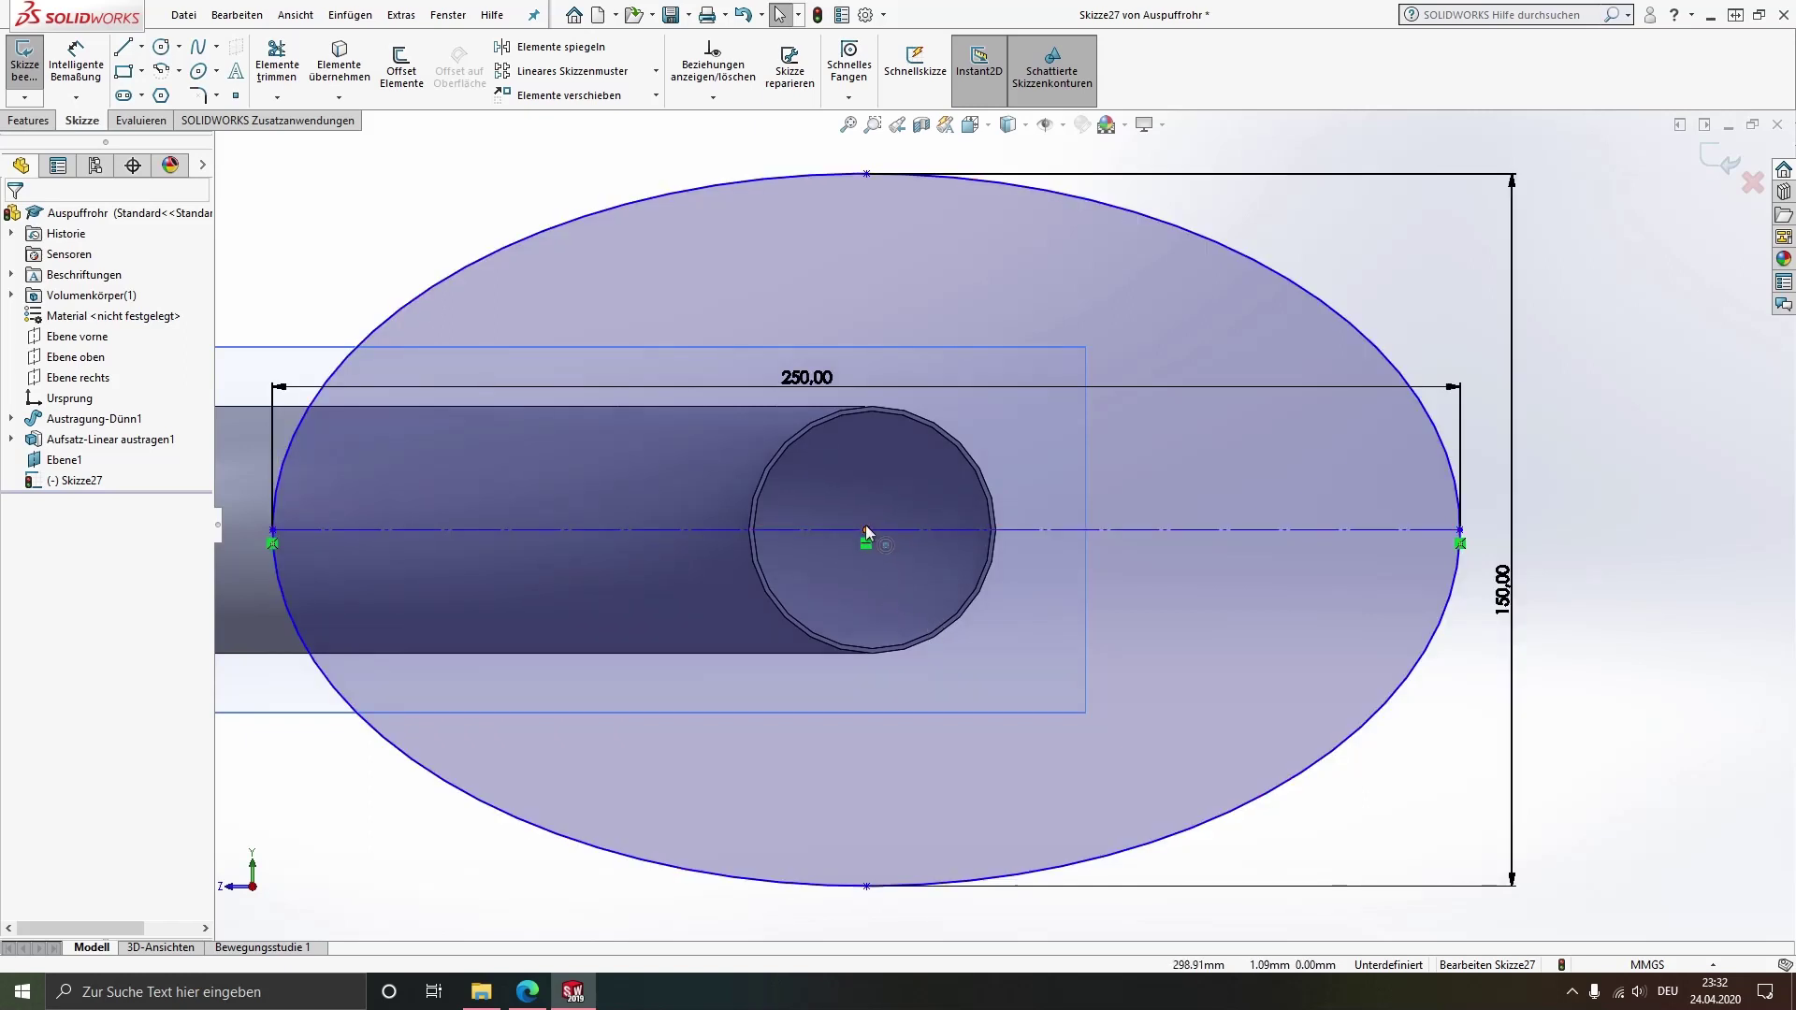
# Make the ellipse centre concentric with the tube's circular end edge, fully defining Skizze27
pyautogui.click(866, 530)
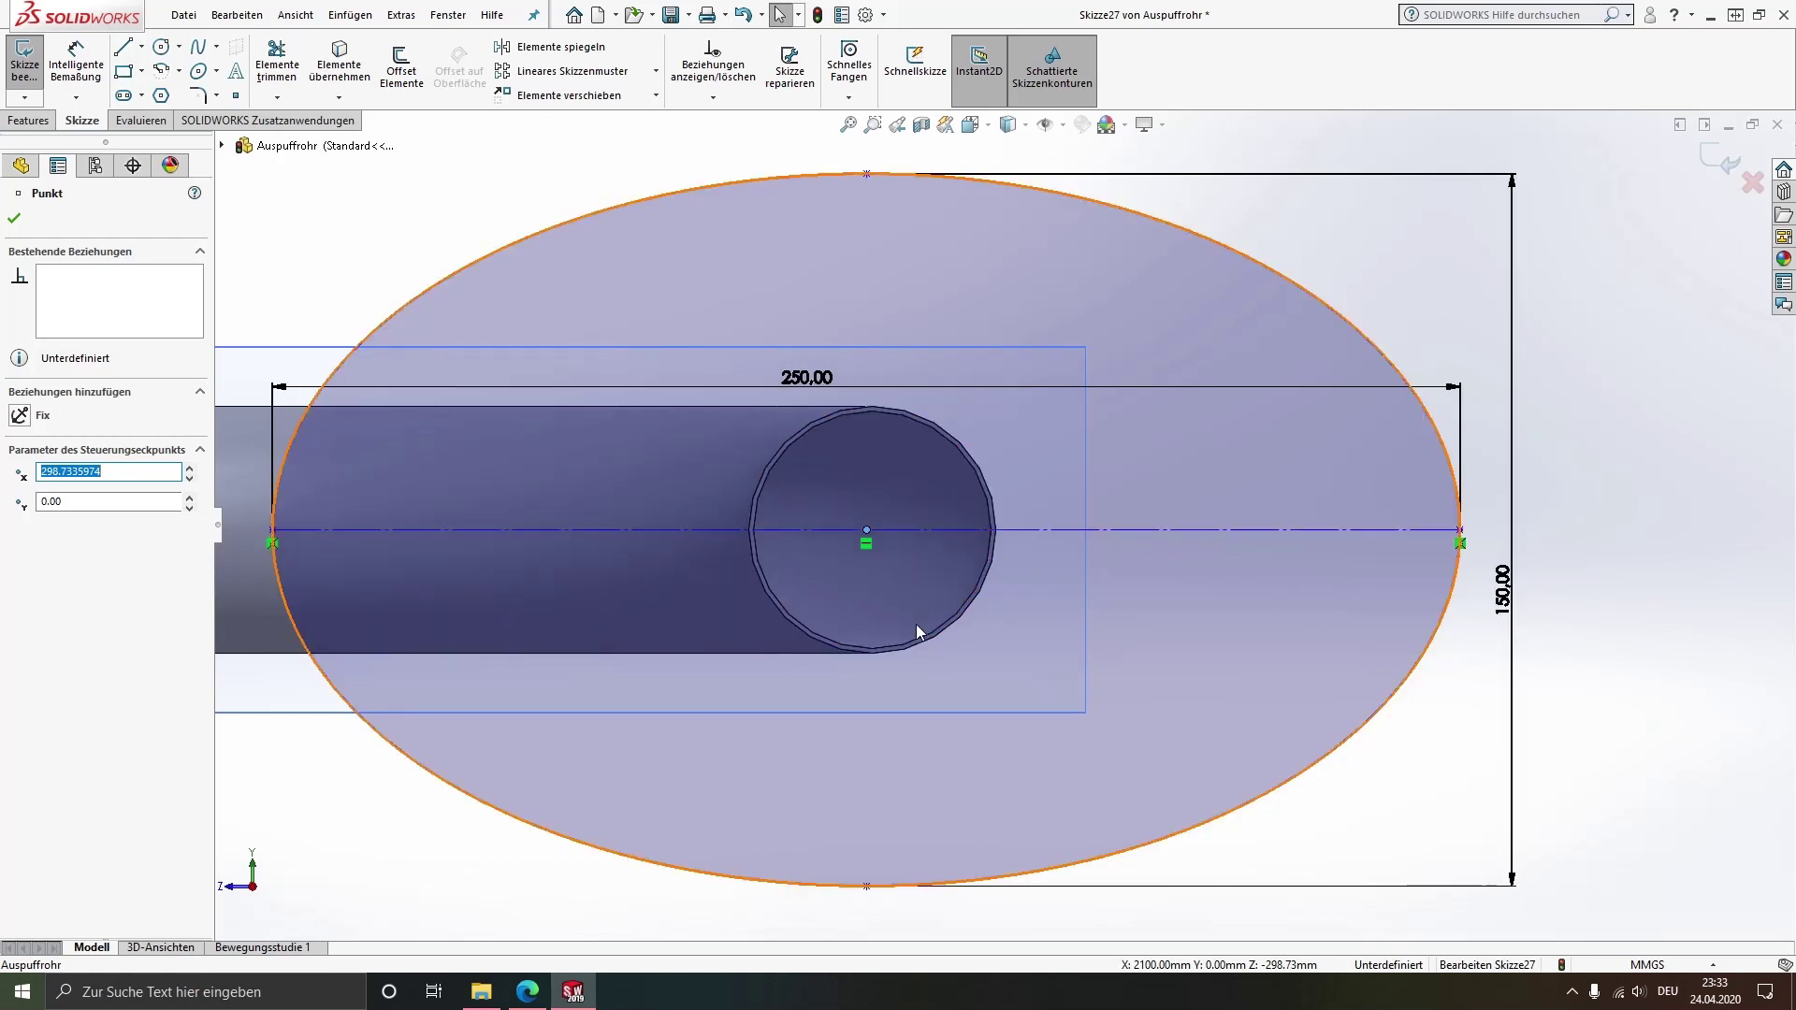
pyautogui.keyDown('ctrl'); pyautogui.click(926, 648); pyautogui.keyUp('ctrl')
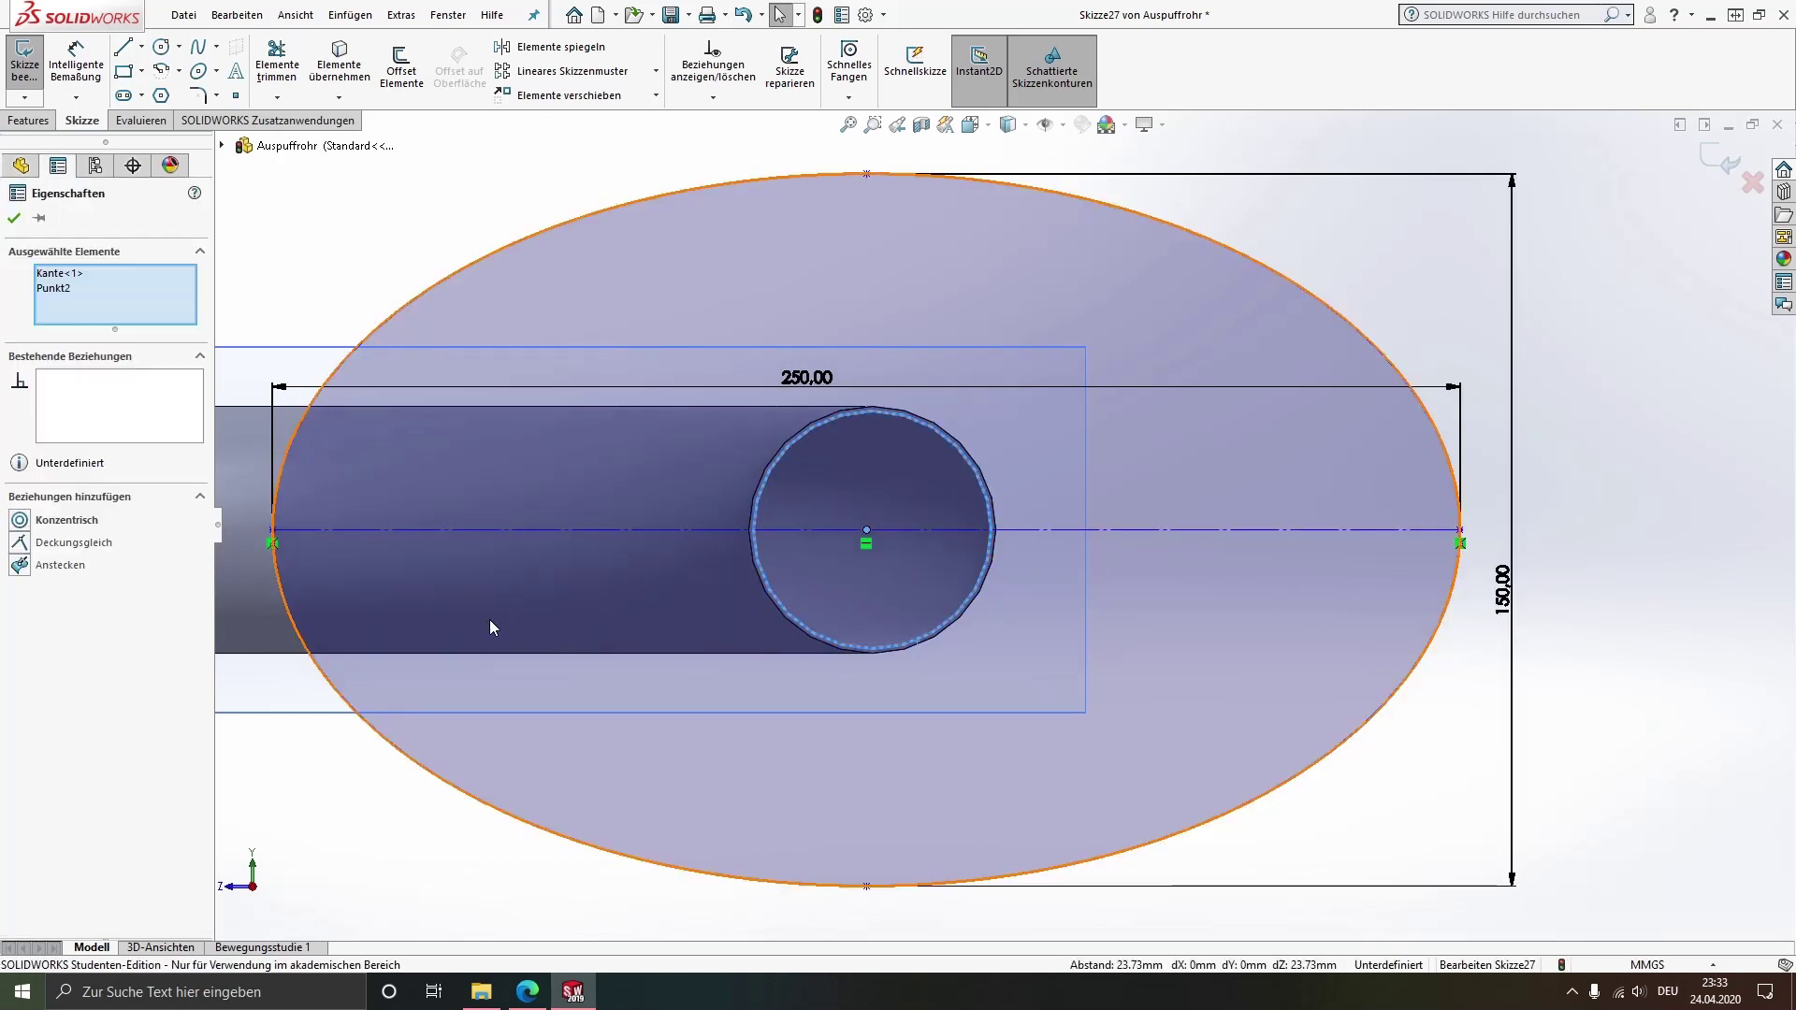
pyautogui.click(32, 527)
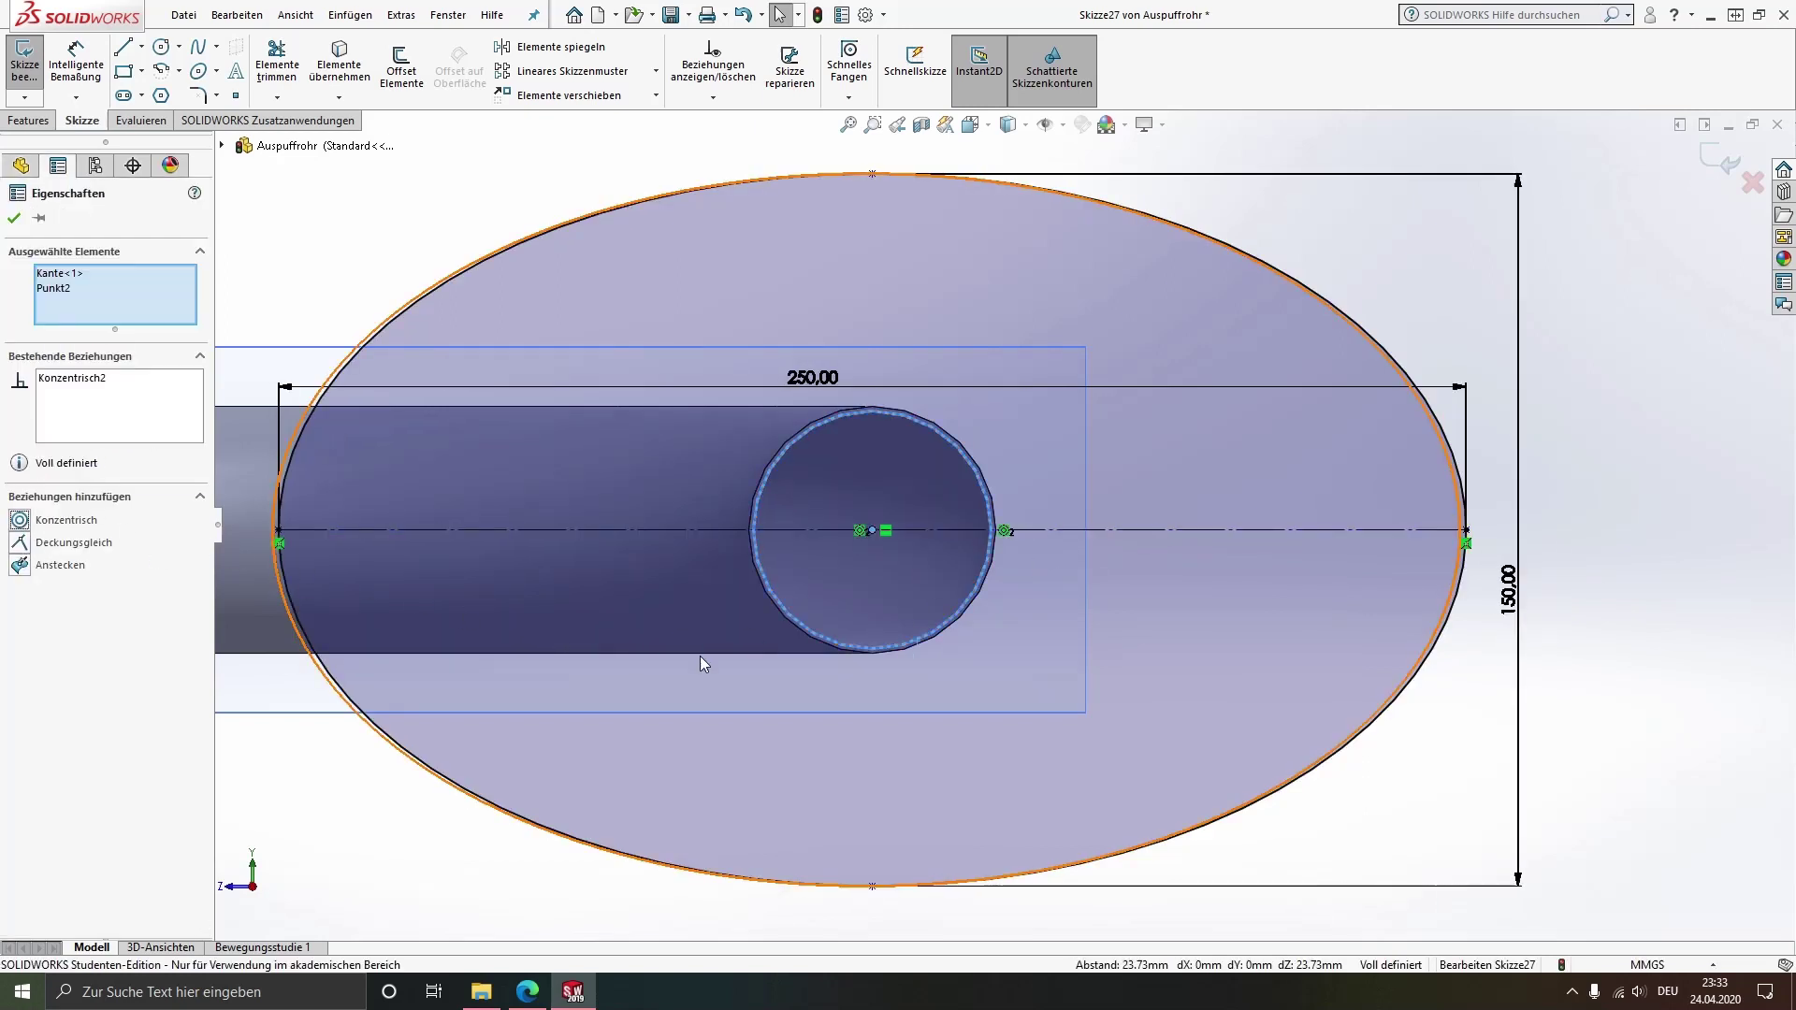
pyautogui.click(865, 788)
pyautogui.scroll(2, 912, 474)
pyautogui.scroll(-2, 974, 538)
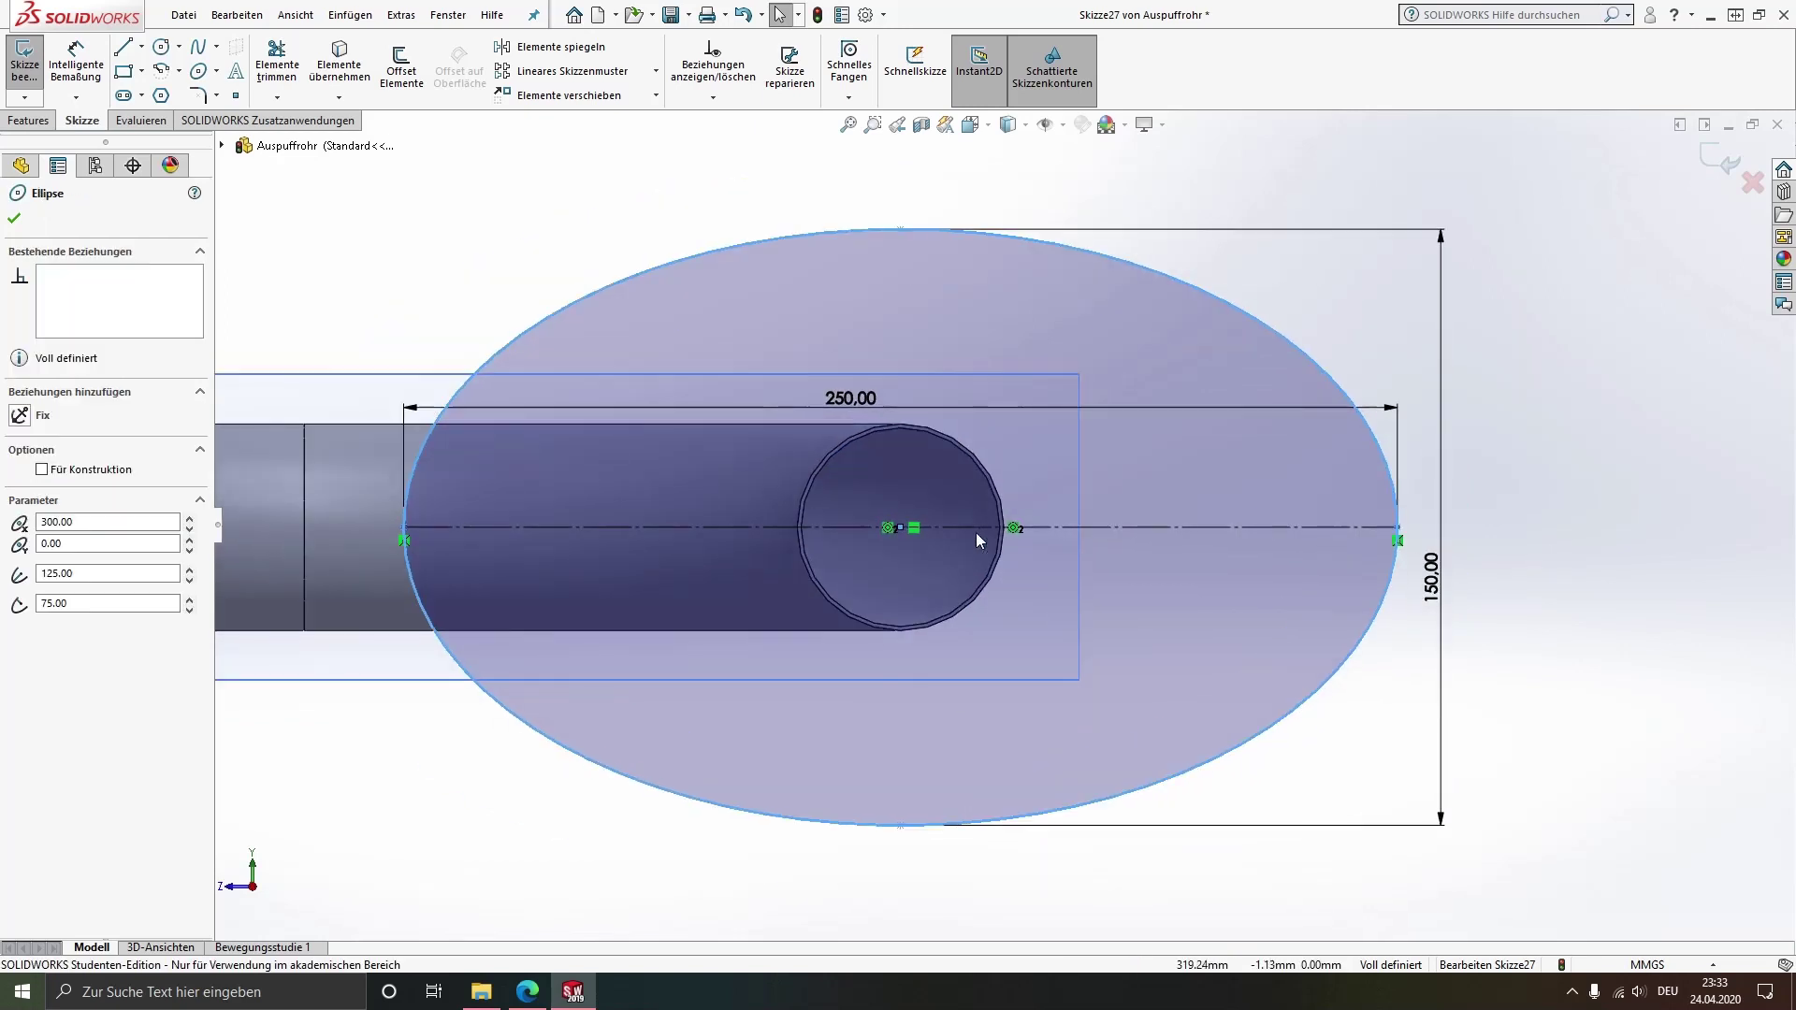
pyautogui.scroll(2, 954, 692)
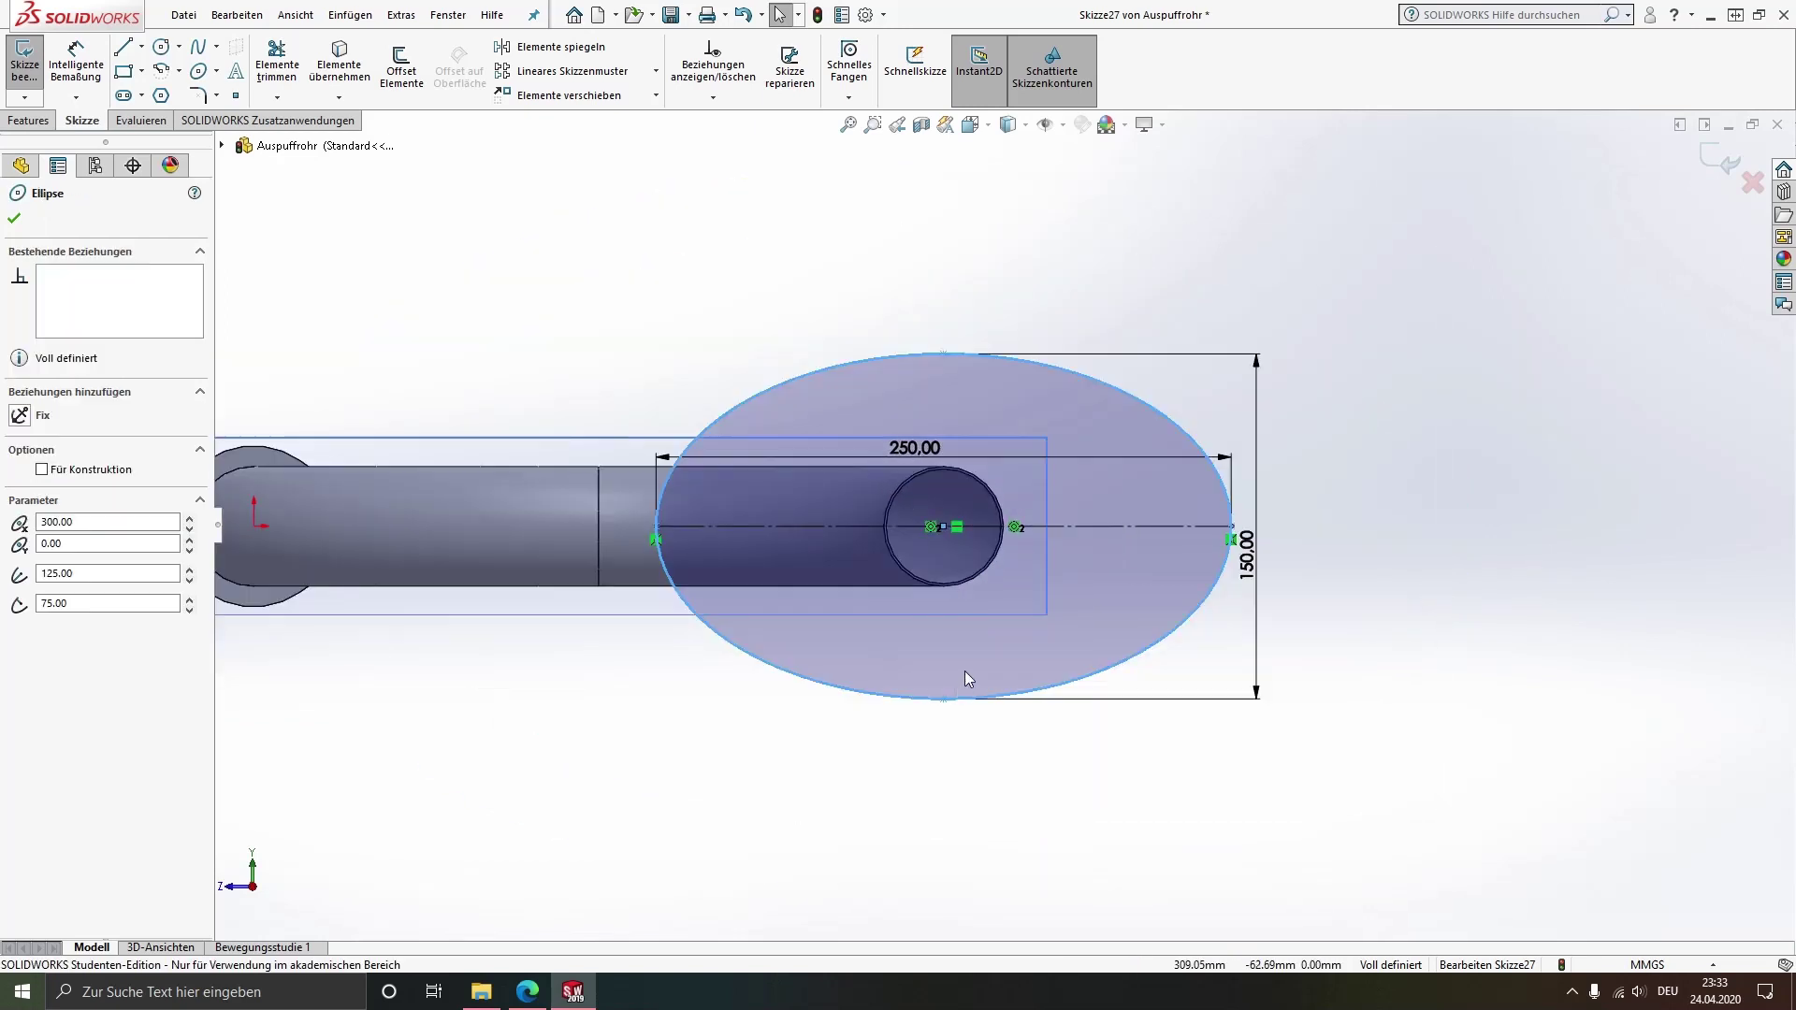
pyautogui.scroll(-1, 966, 676)
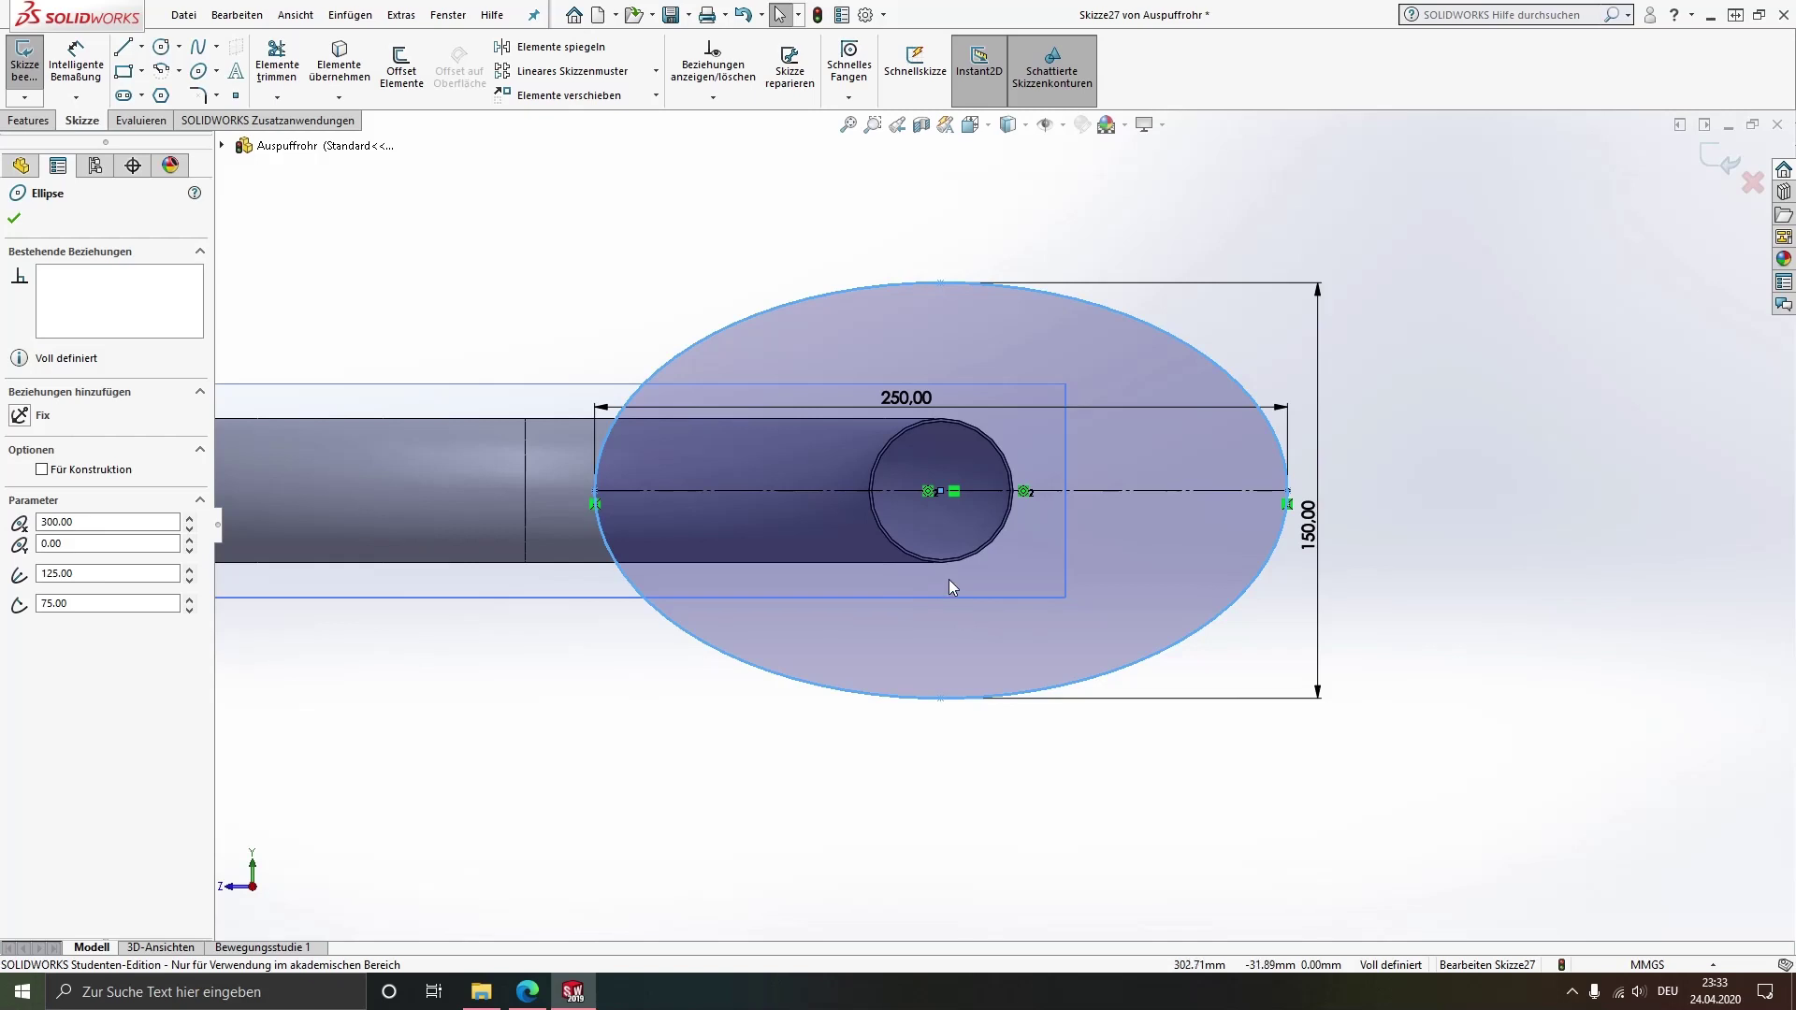
pyautogui.scroll(-1, 956, 566)
pyautogui.scroll(-2, 926, 533)
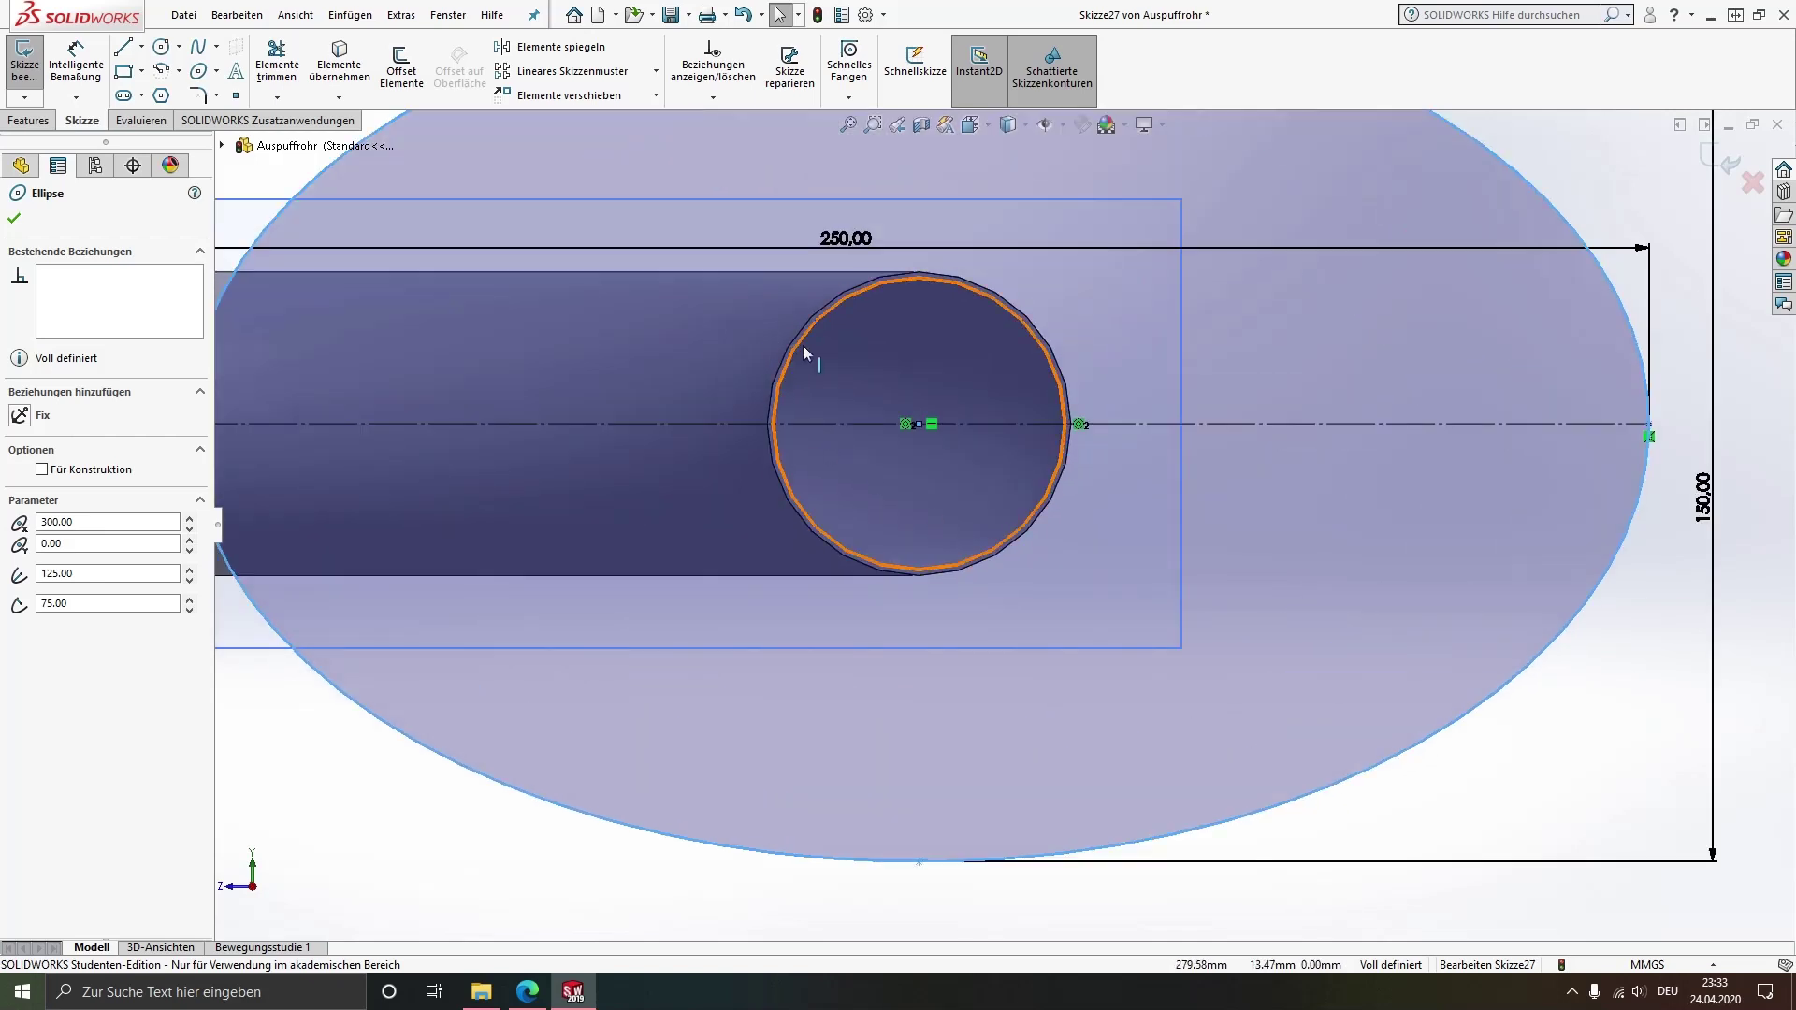
pyautogui.scroll(-1, 958, 509)
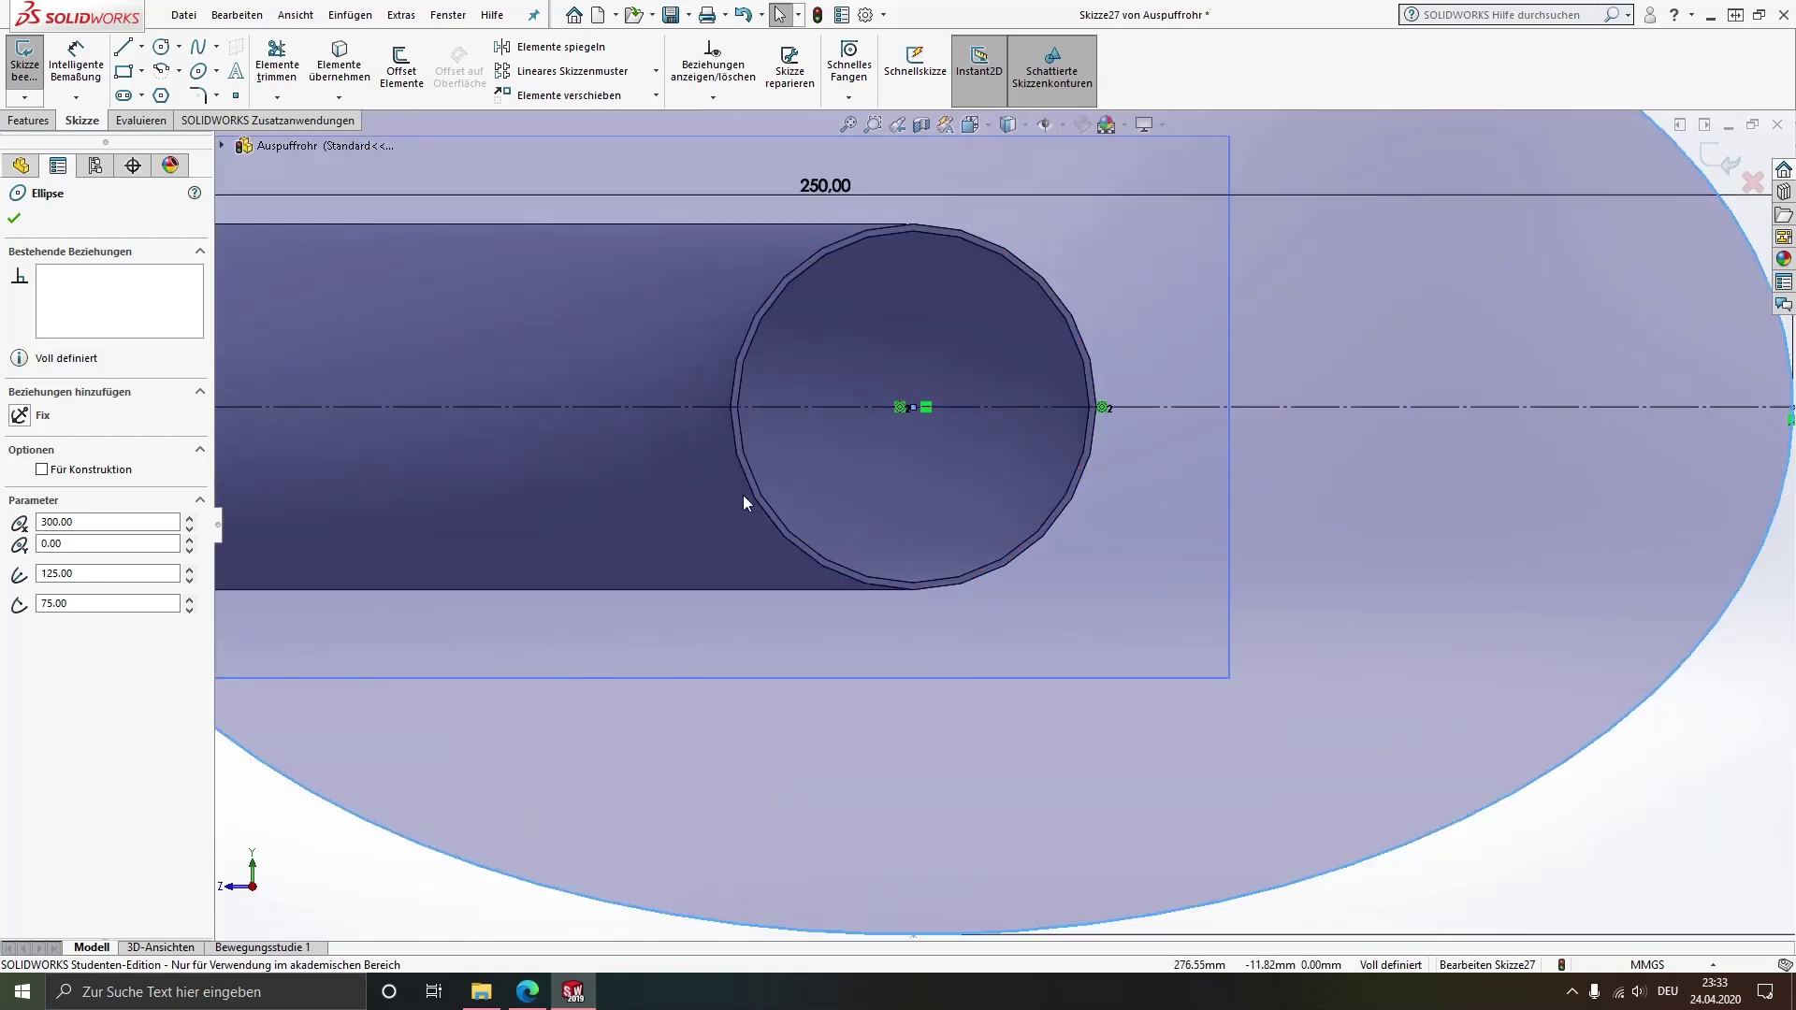
pyautogui.press('Escape')
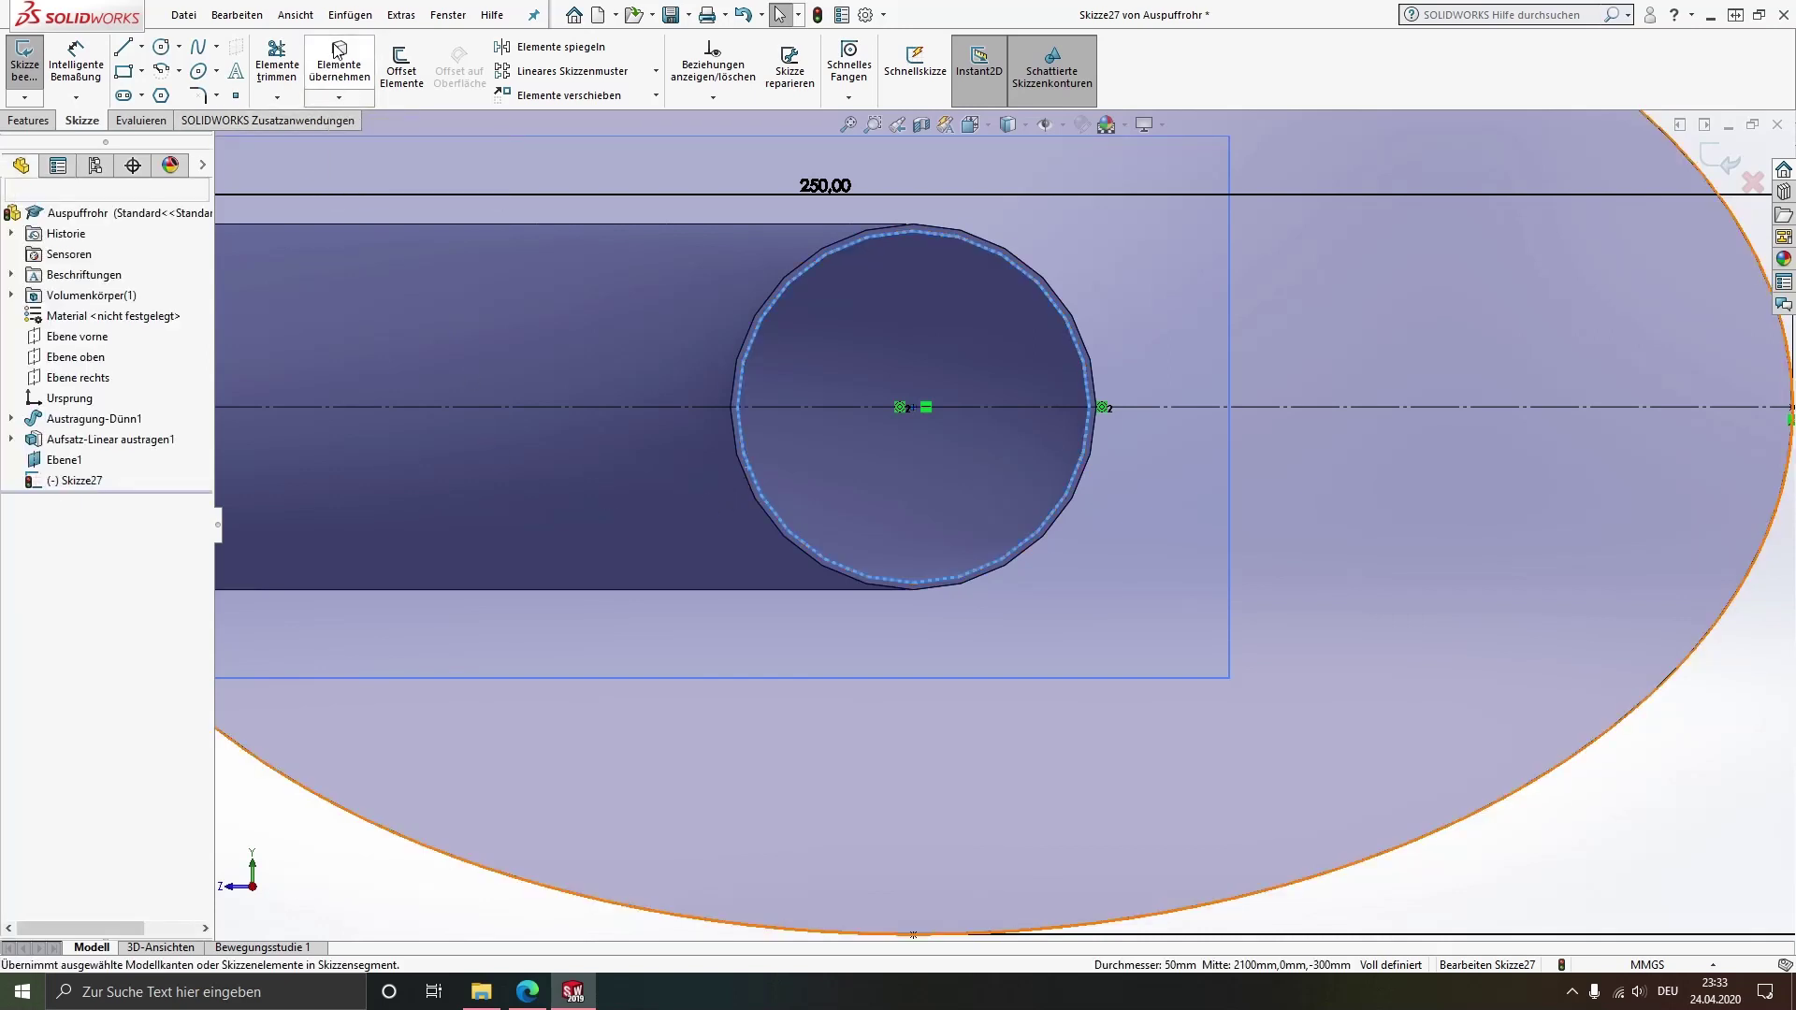
pyautogui.scroll(3, 916, 526)
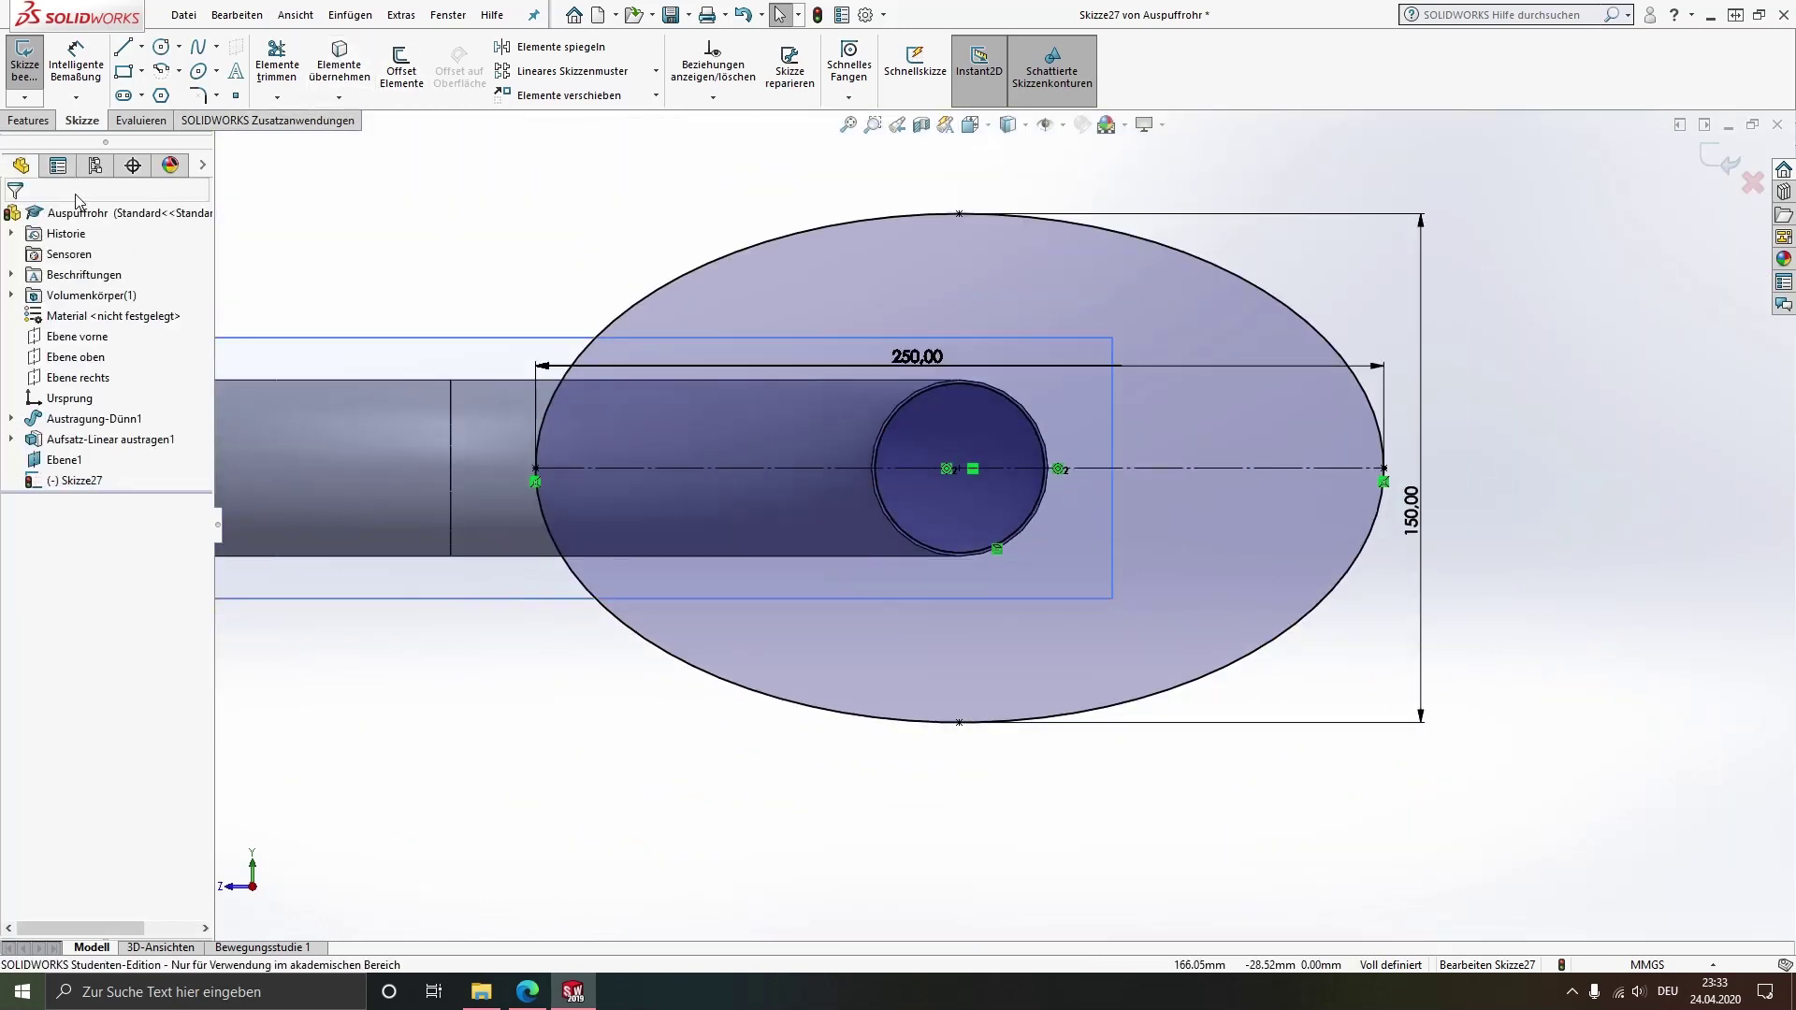
# Extrude Skizze27 800 mm blind as the elliptical muffler body, Aufsatz-Linear austragen2
pyautogui.click(28, 119)
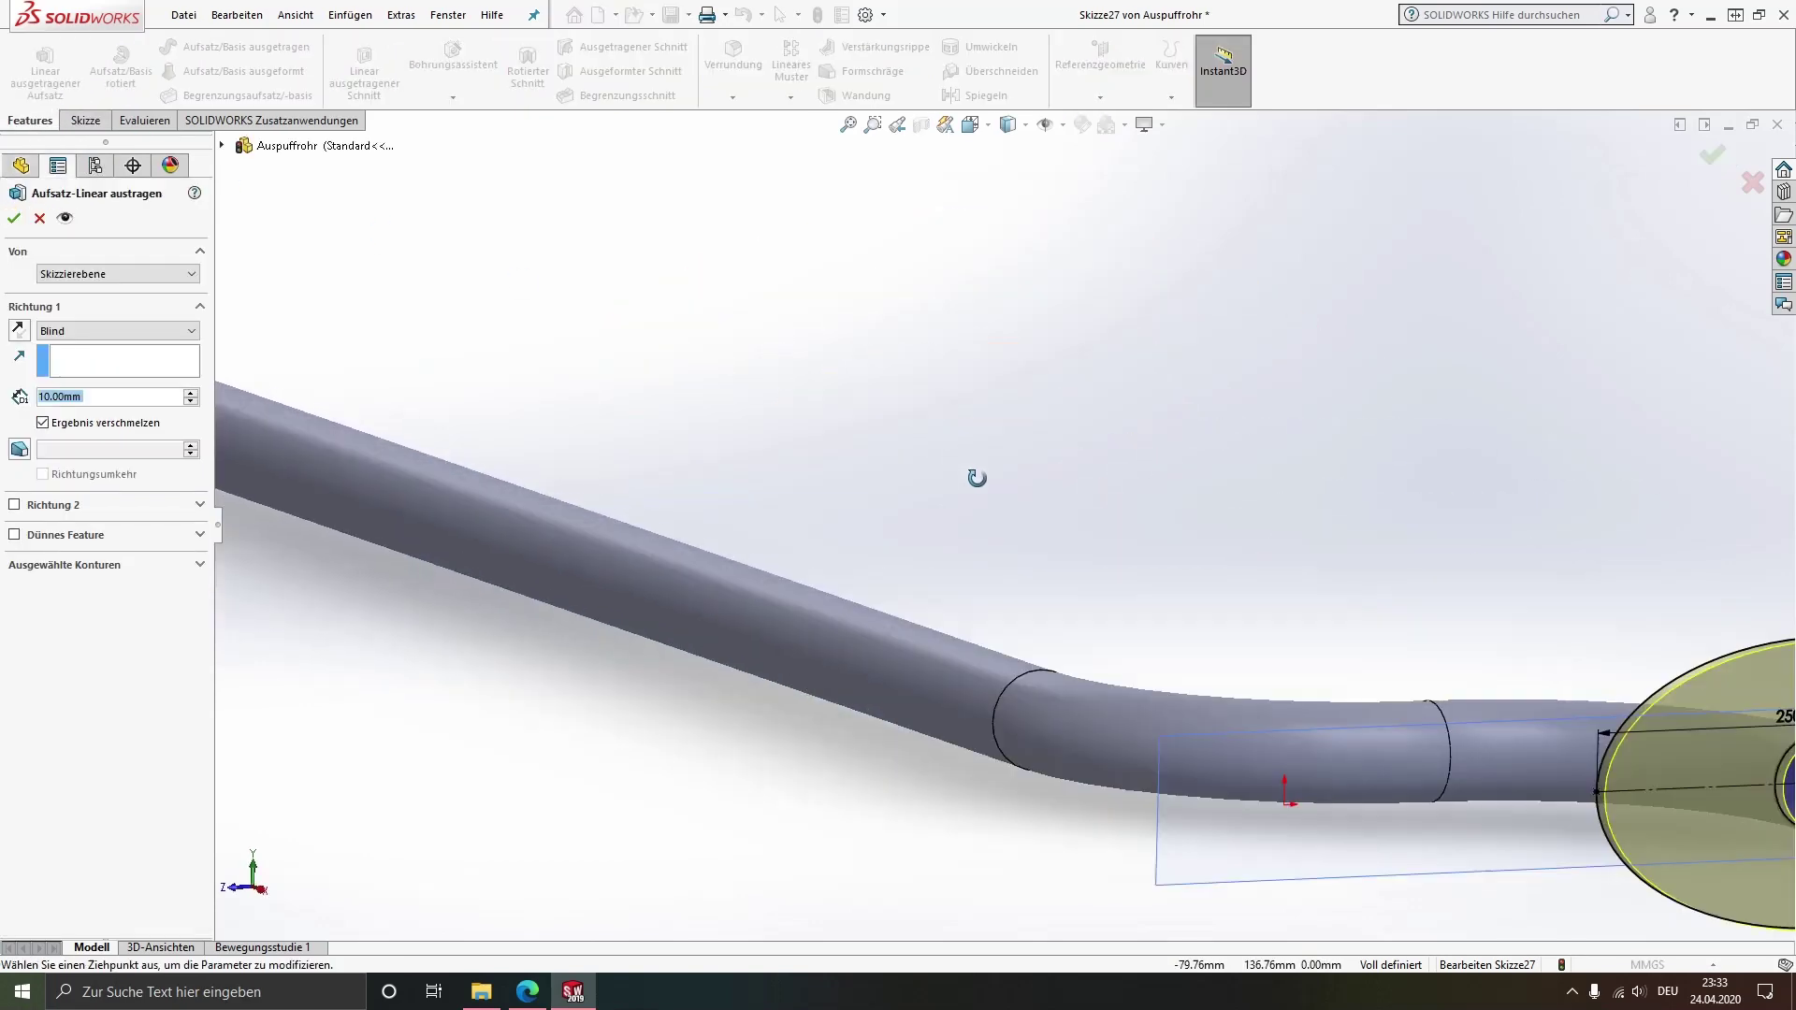
pyautogui.scroll(-3, 1568, 679)
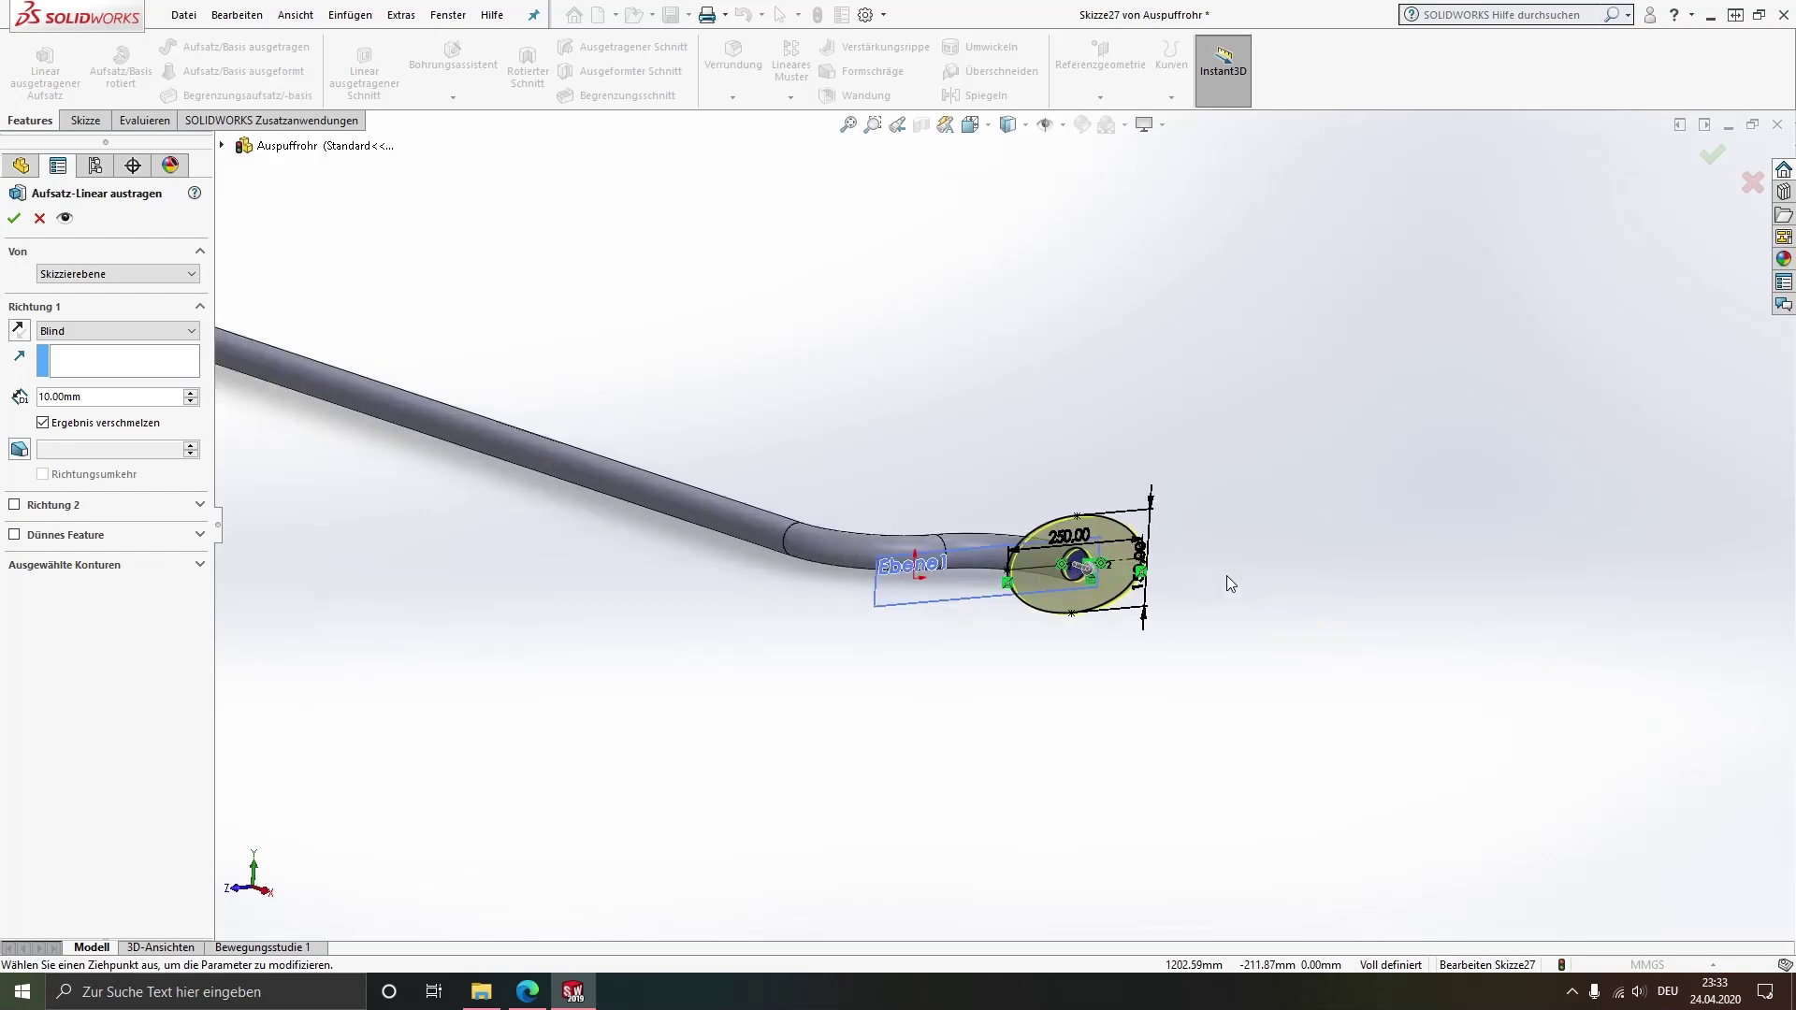
pyautogui.scroll(-5, 1226, 575)
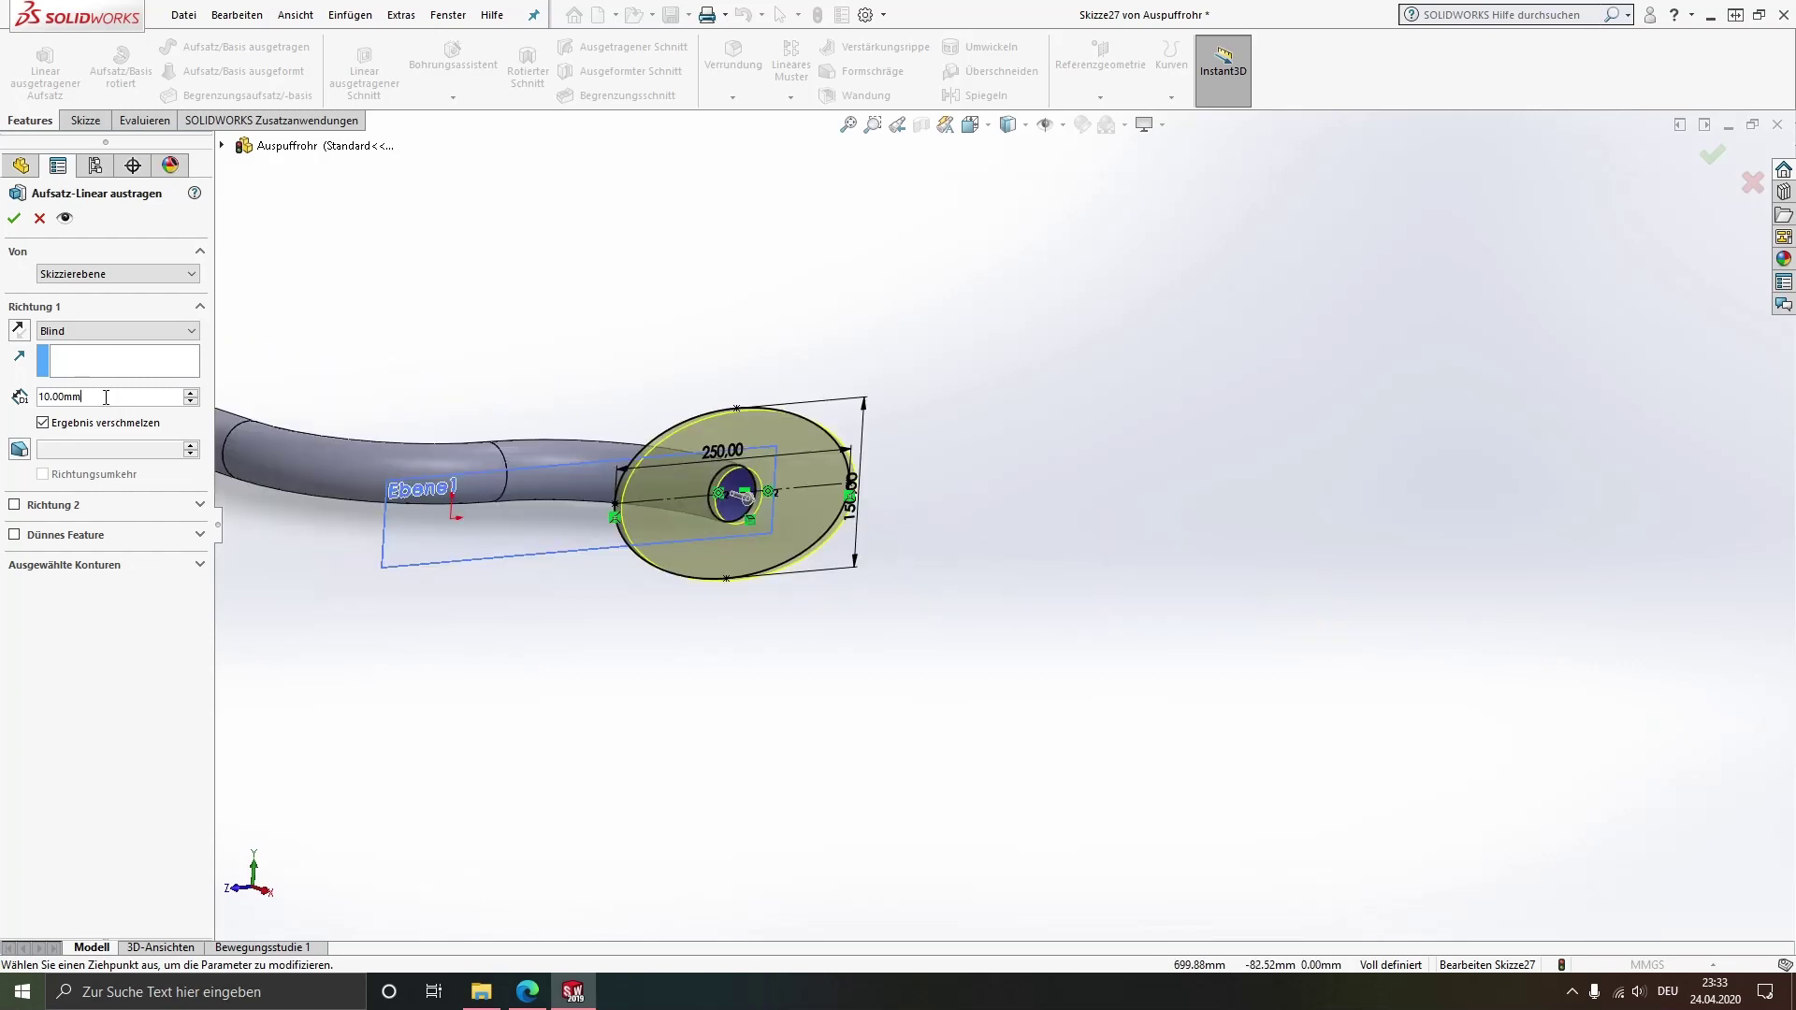
pyautogui.write('800')
pyautogui.press('Return')
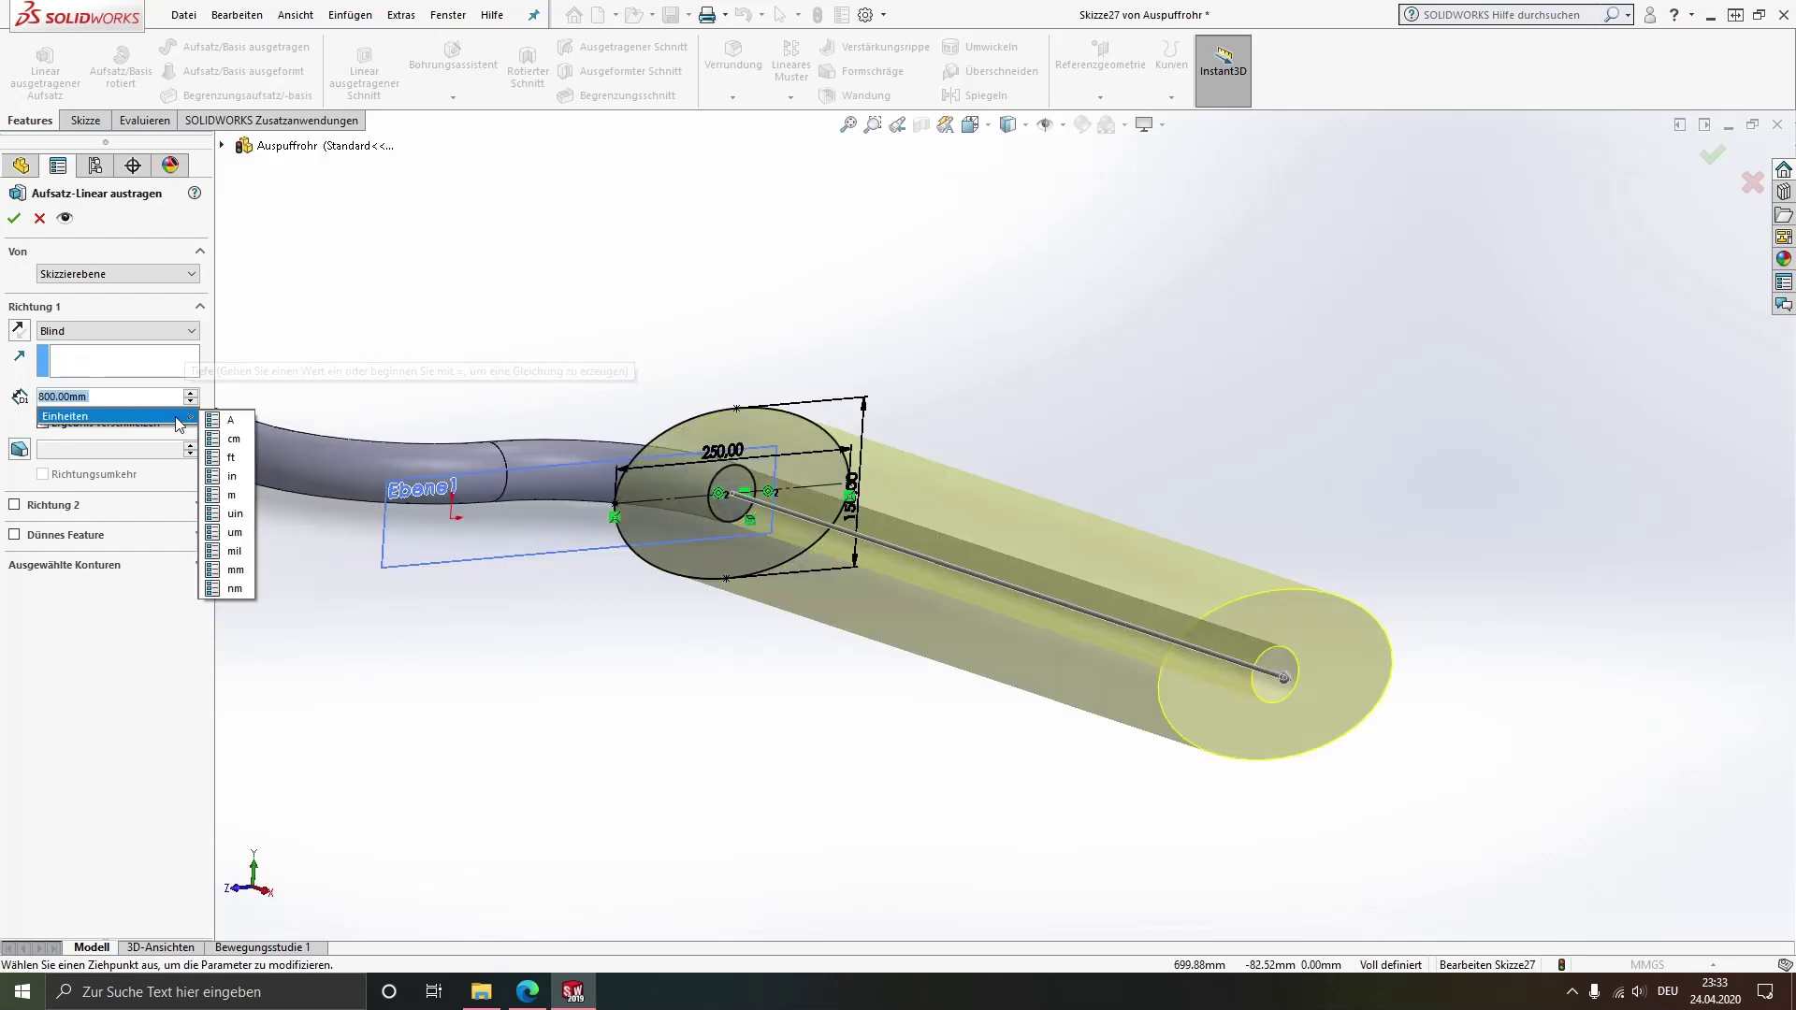
pyautogui.click(15, 221)
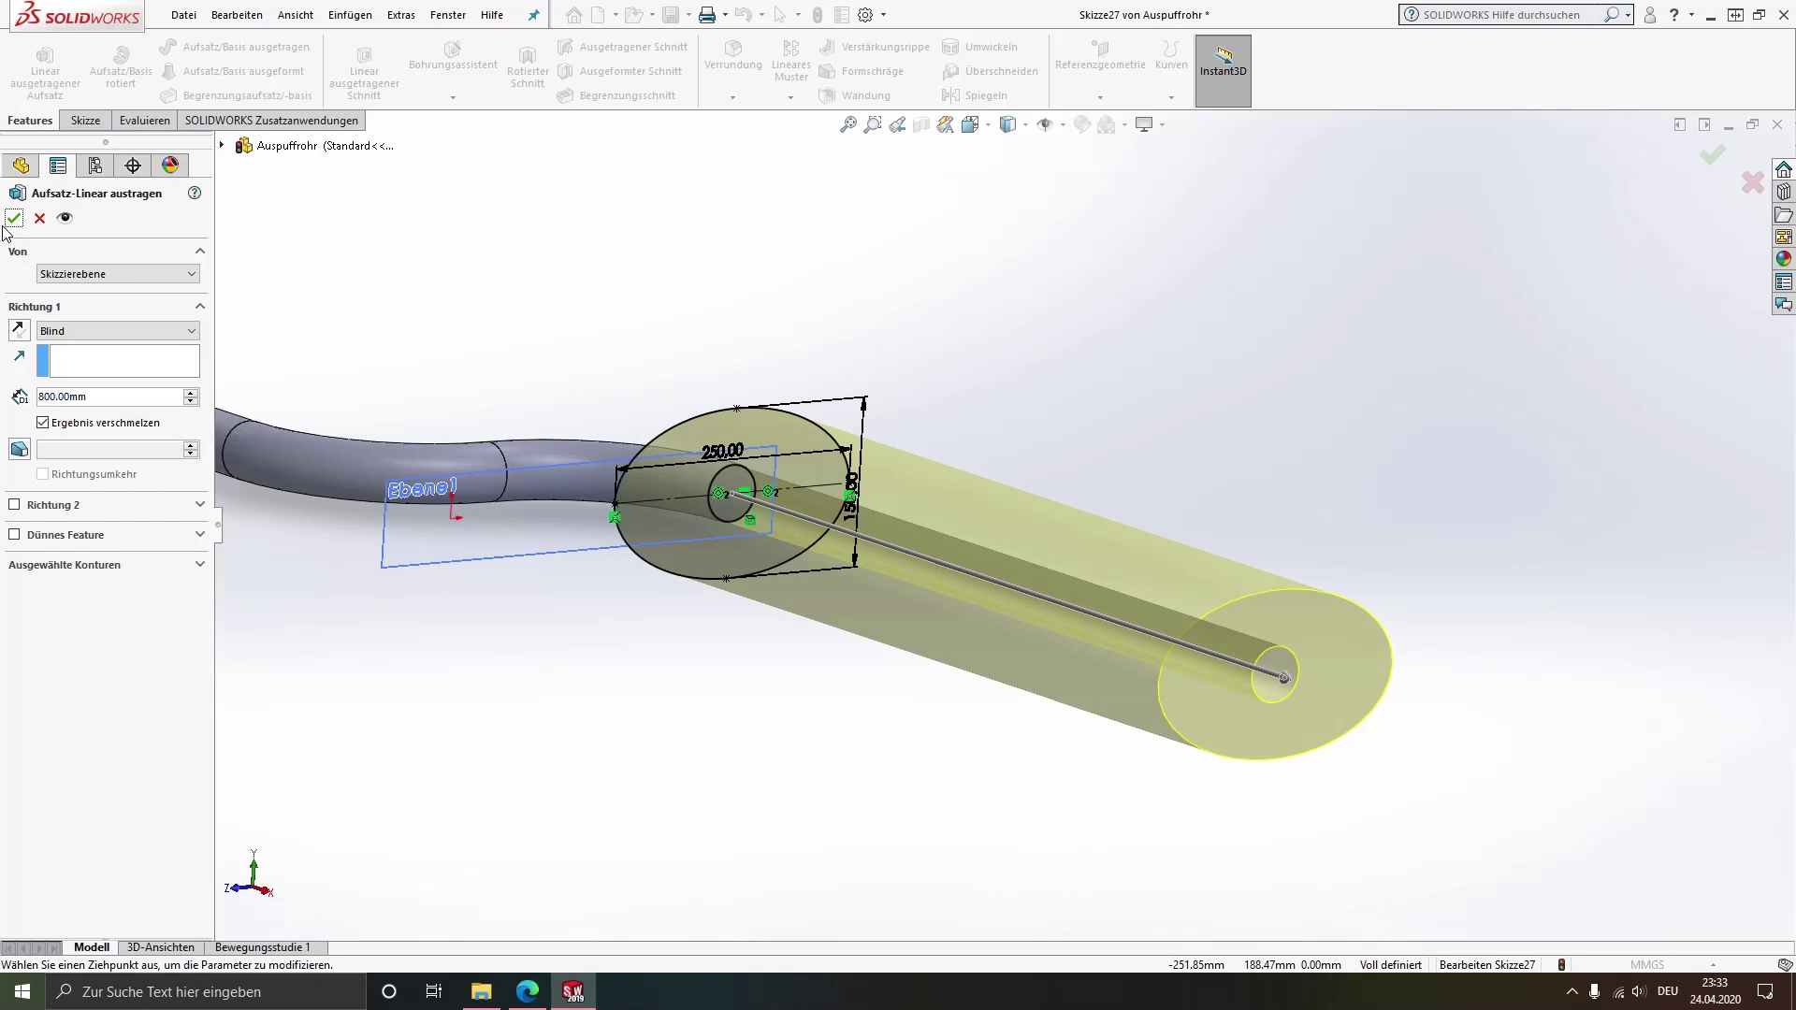
pyautogui.click(9, 226)
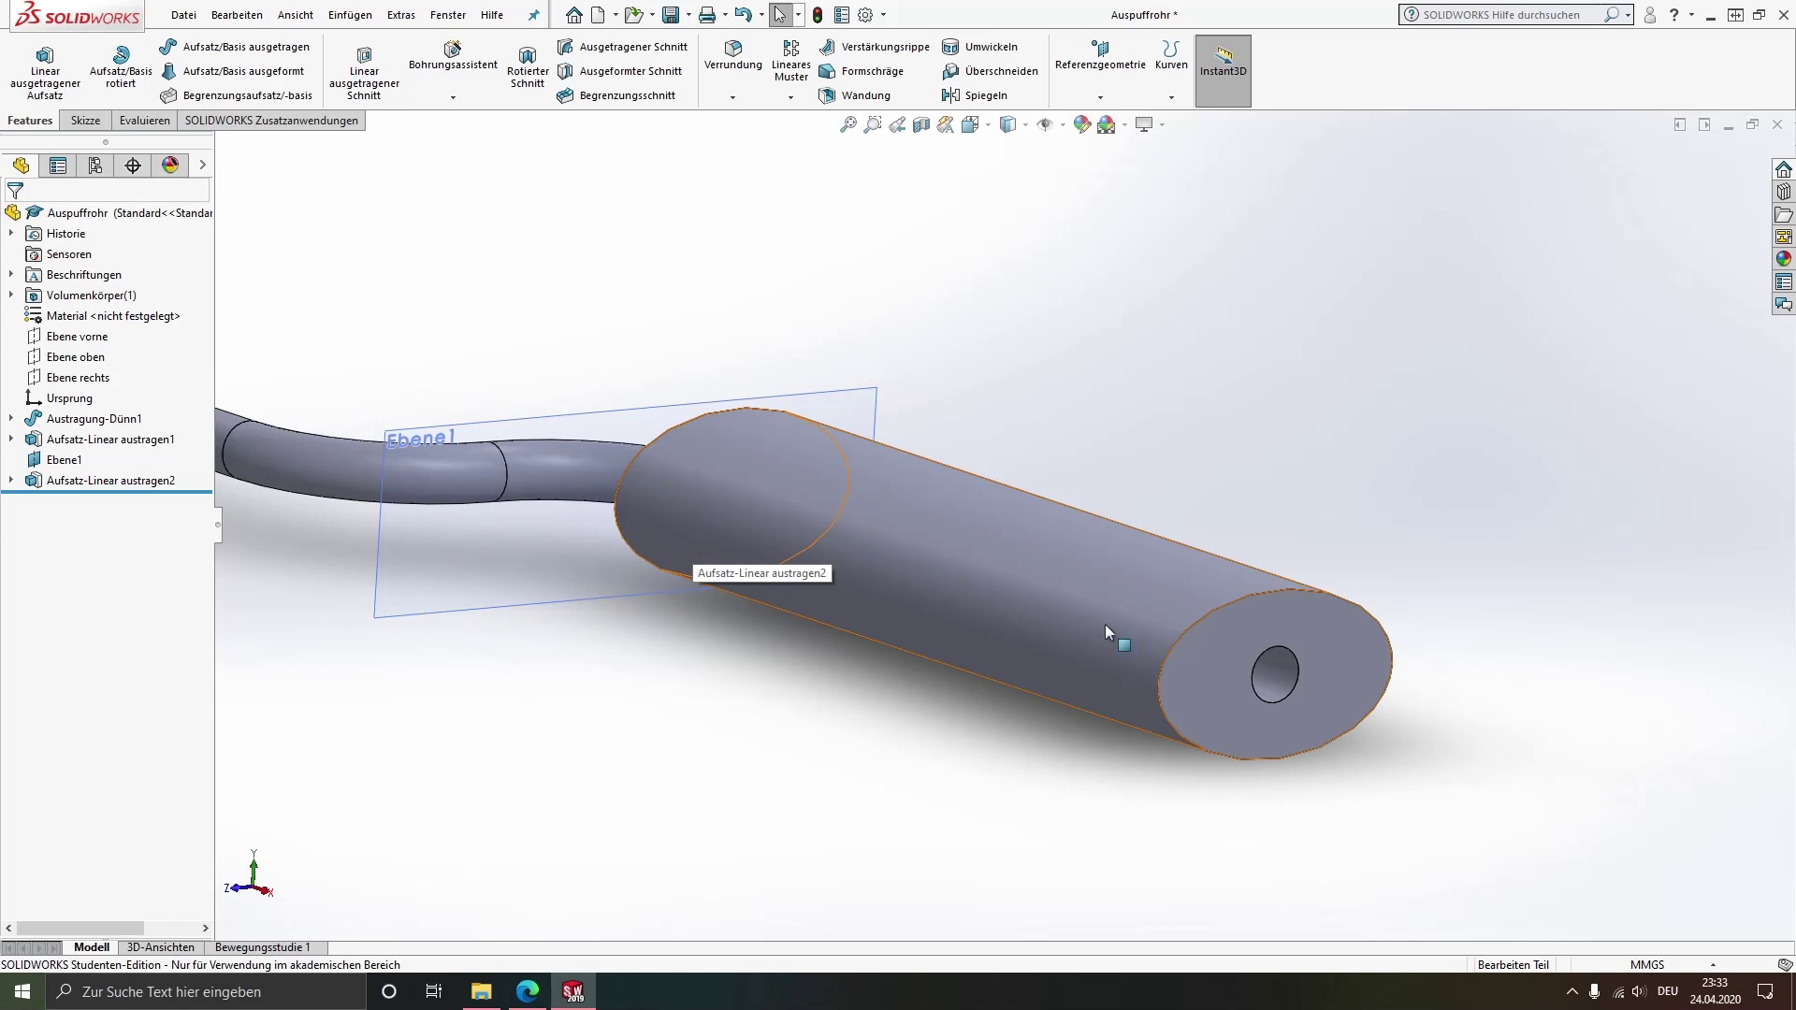
pyautogui.hotkey('ctrl', '4')
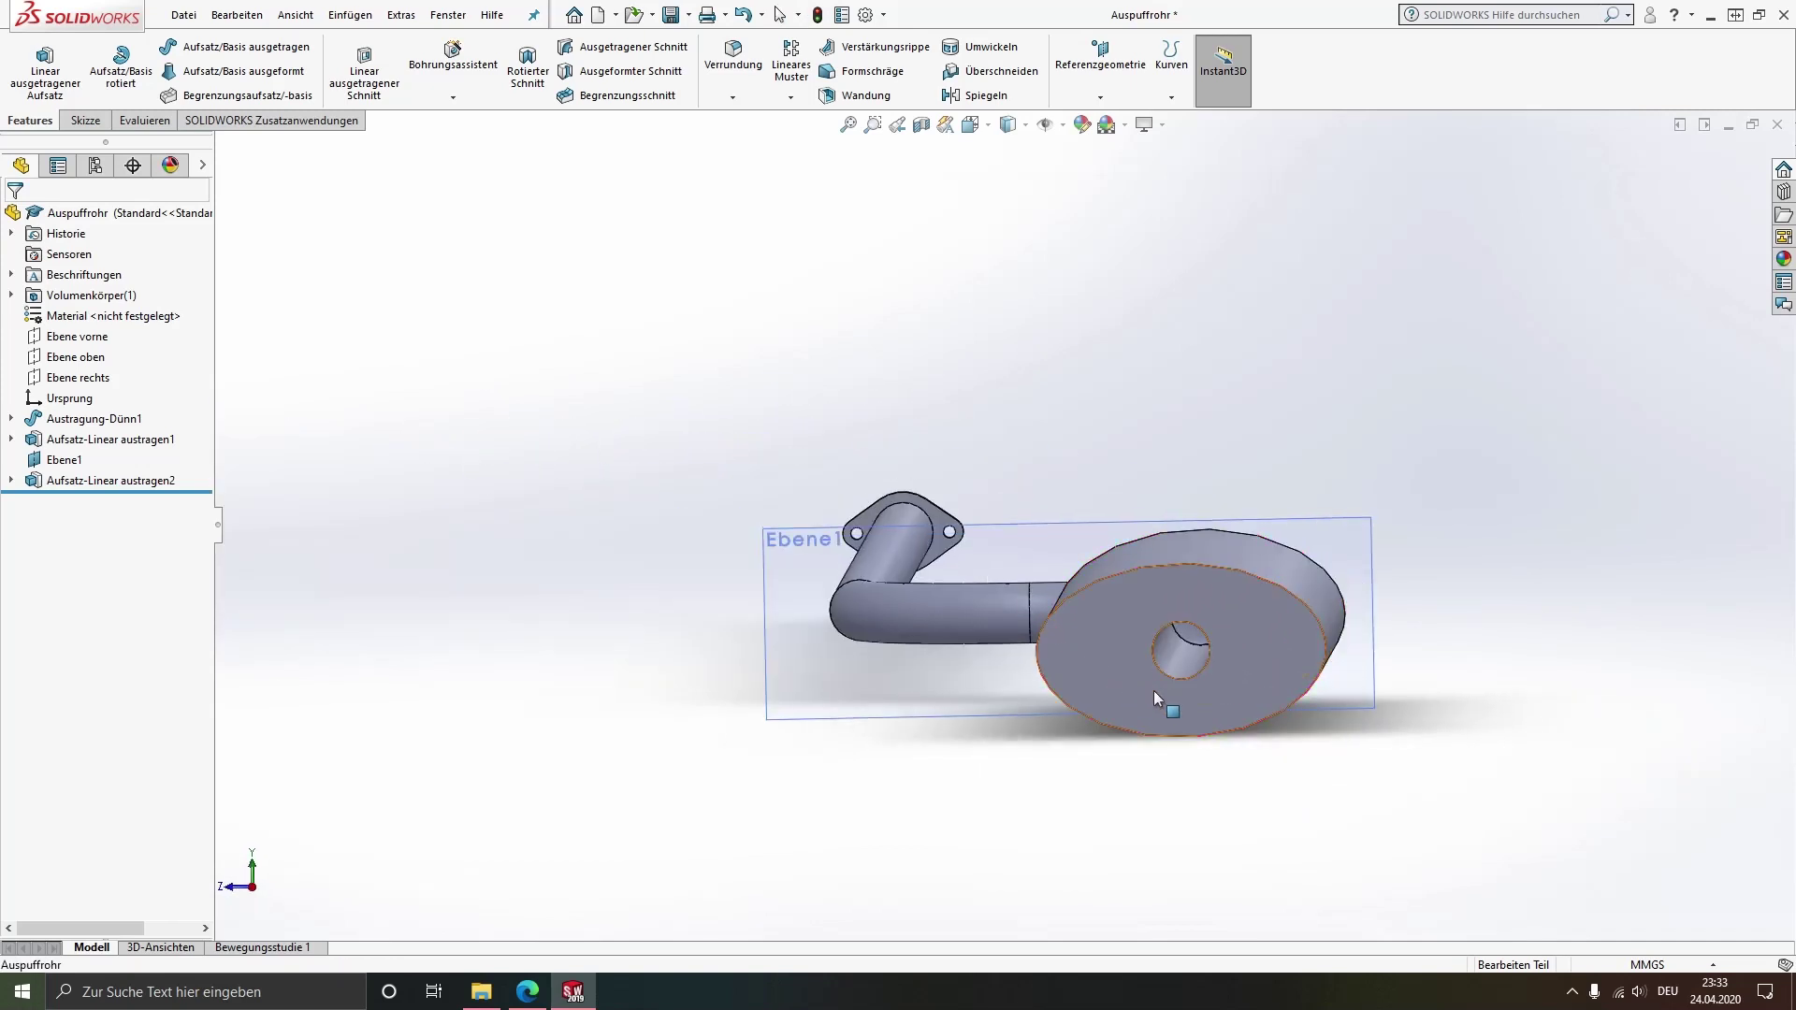
pyautogui.scroll(-3, 1141, 581)
pyautogui.scroll(-2, 1141, 581)
pyautogui.scroll(-2, 1142, 552)
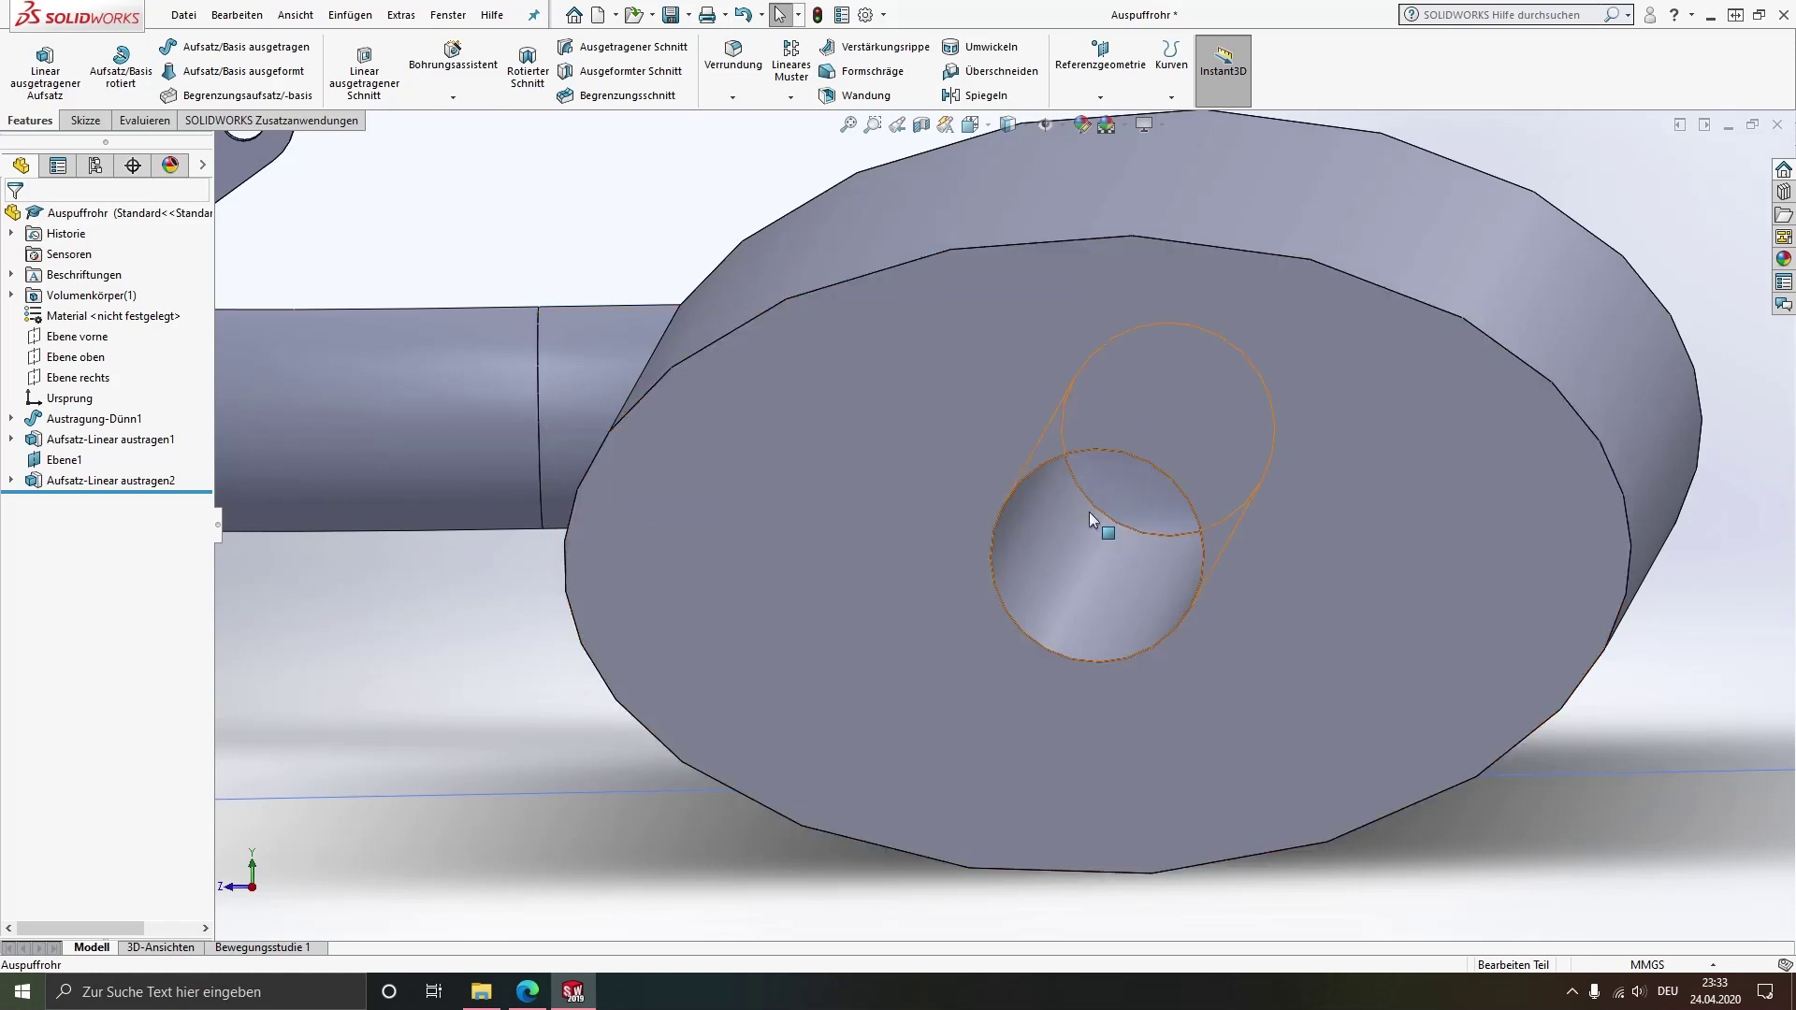
# Orbit to an oblique view of the muffler, select plane Ebene1 and show the sketch tools
pyautogui.scroll(-2, 1064, 591)
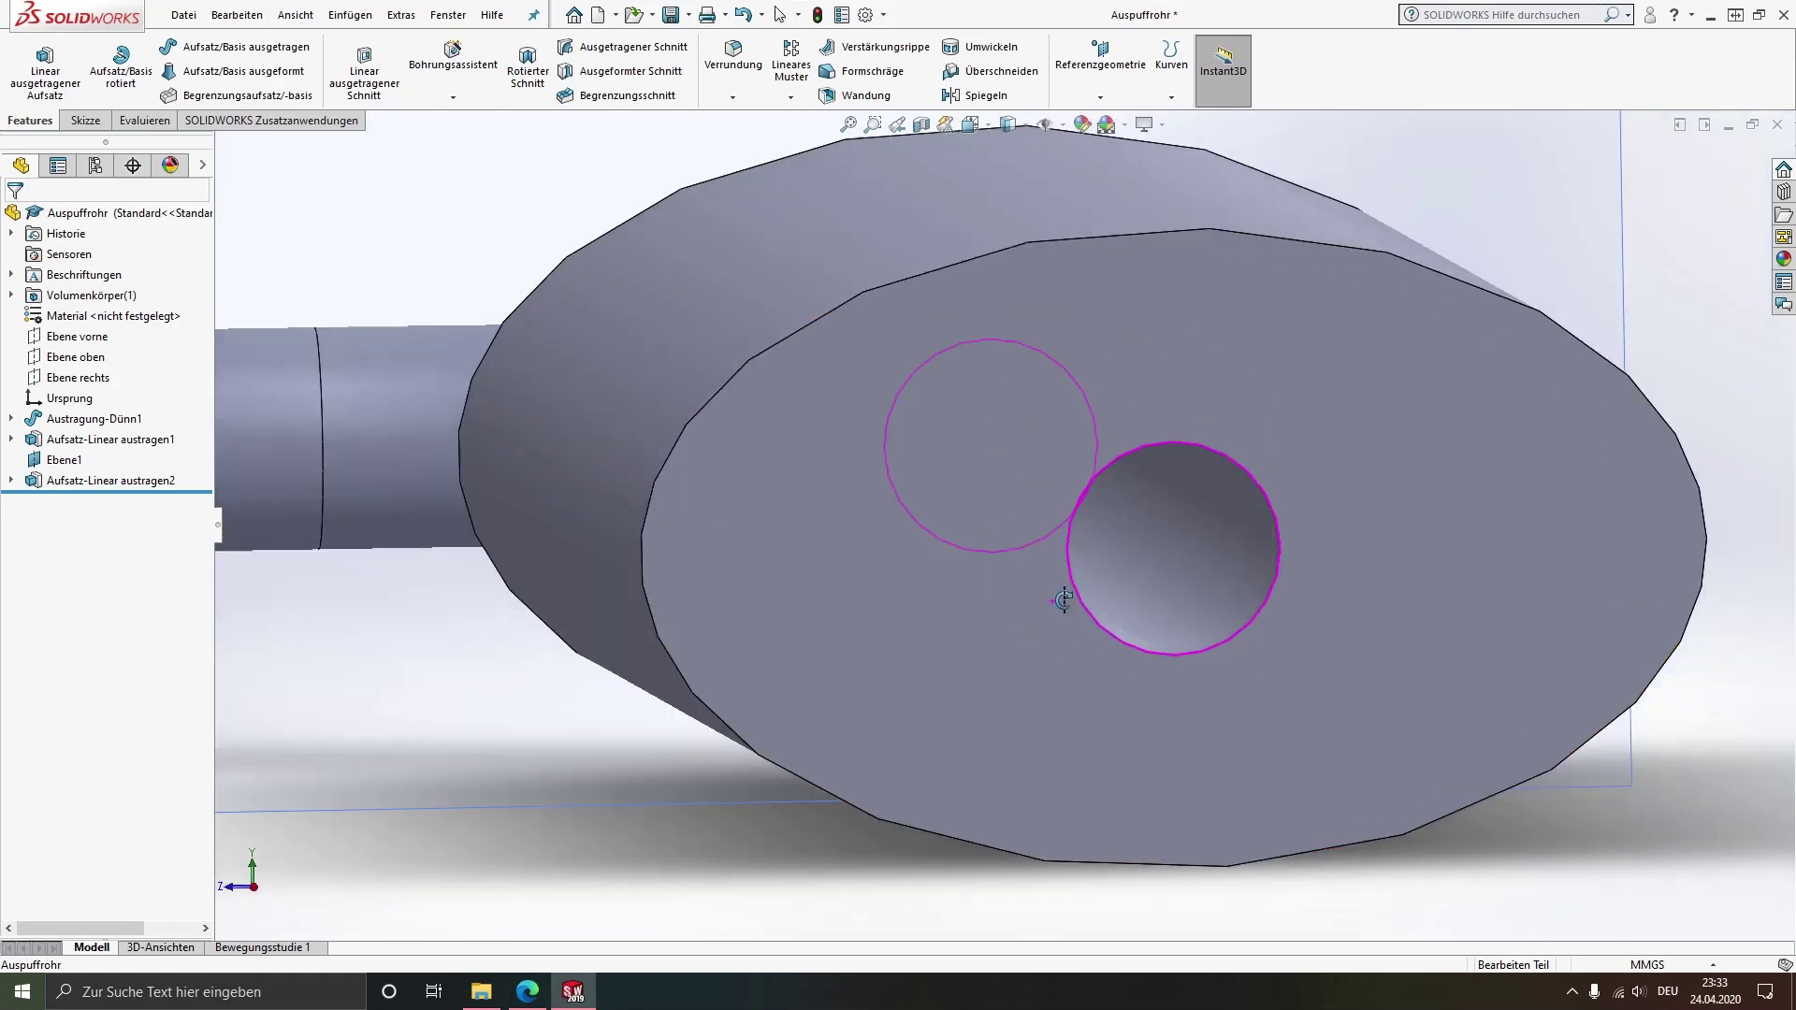
pyautogui.scroll(-1, 1010, 533)
pyautogui.scroll(5, 765, 428)
pyautogui.moveTo(867, 487); pyautogui.dragTo(819, 468, button='middle')
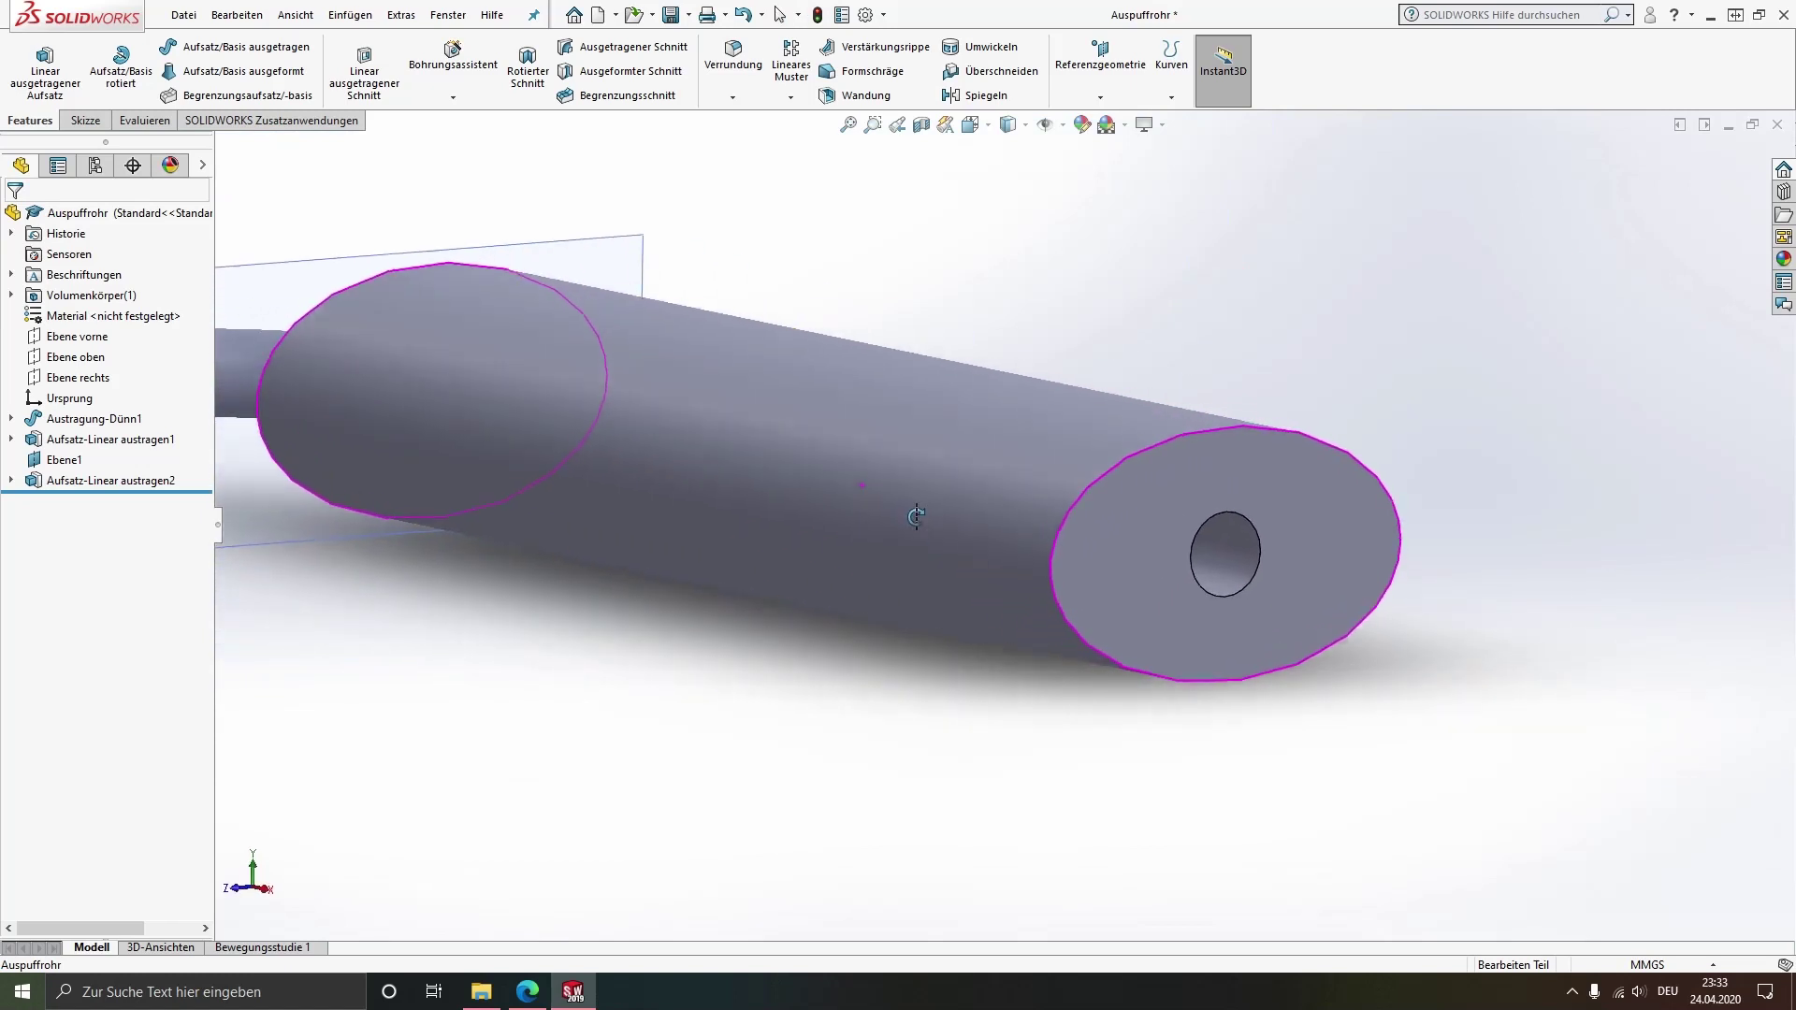
pyautogui.scroll(2, 511, 402)
pyautogui.scroll(2, 653, 423)
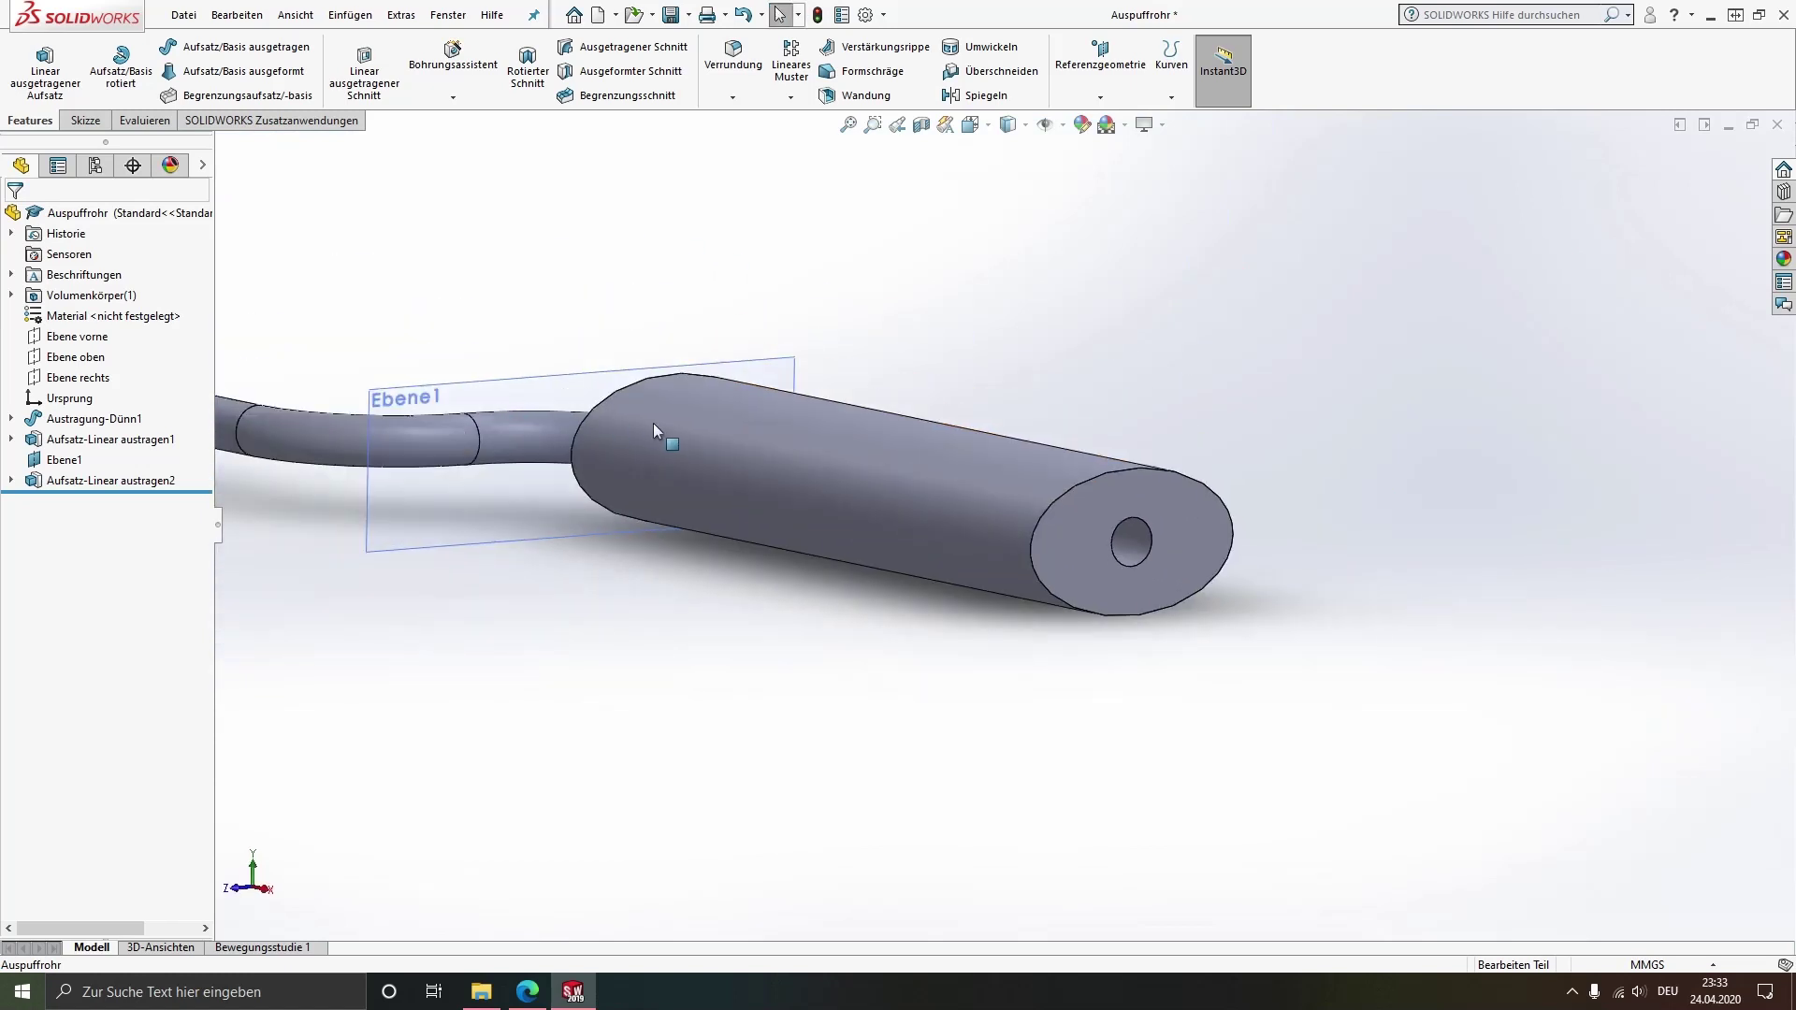
pyautogui.moveTo(685, 441)
pyautogui.mouseDown(button='middle')
pyautogui.moveTo(562, 453)
pyautogui.moveTo(547, 423)
pyautogui.mouseUp(button='middle')
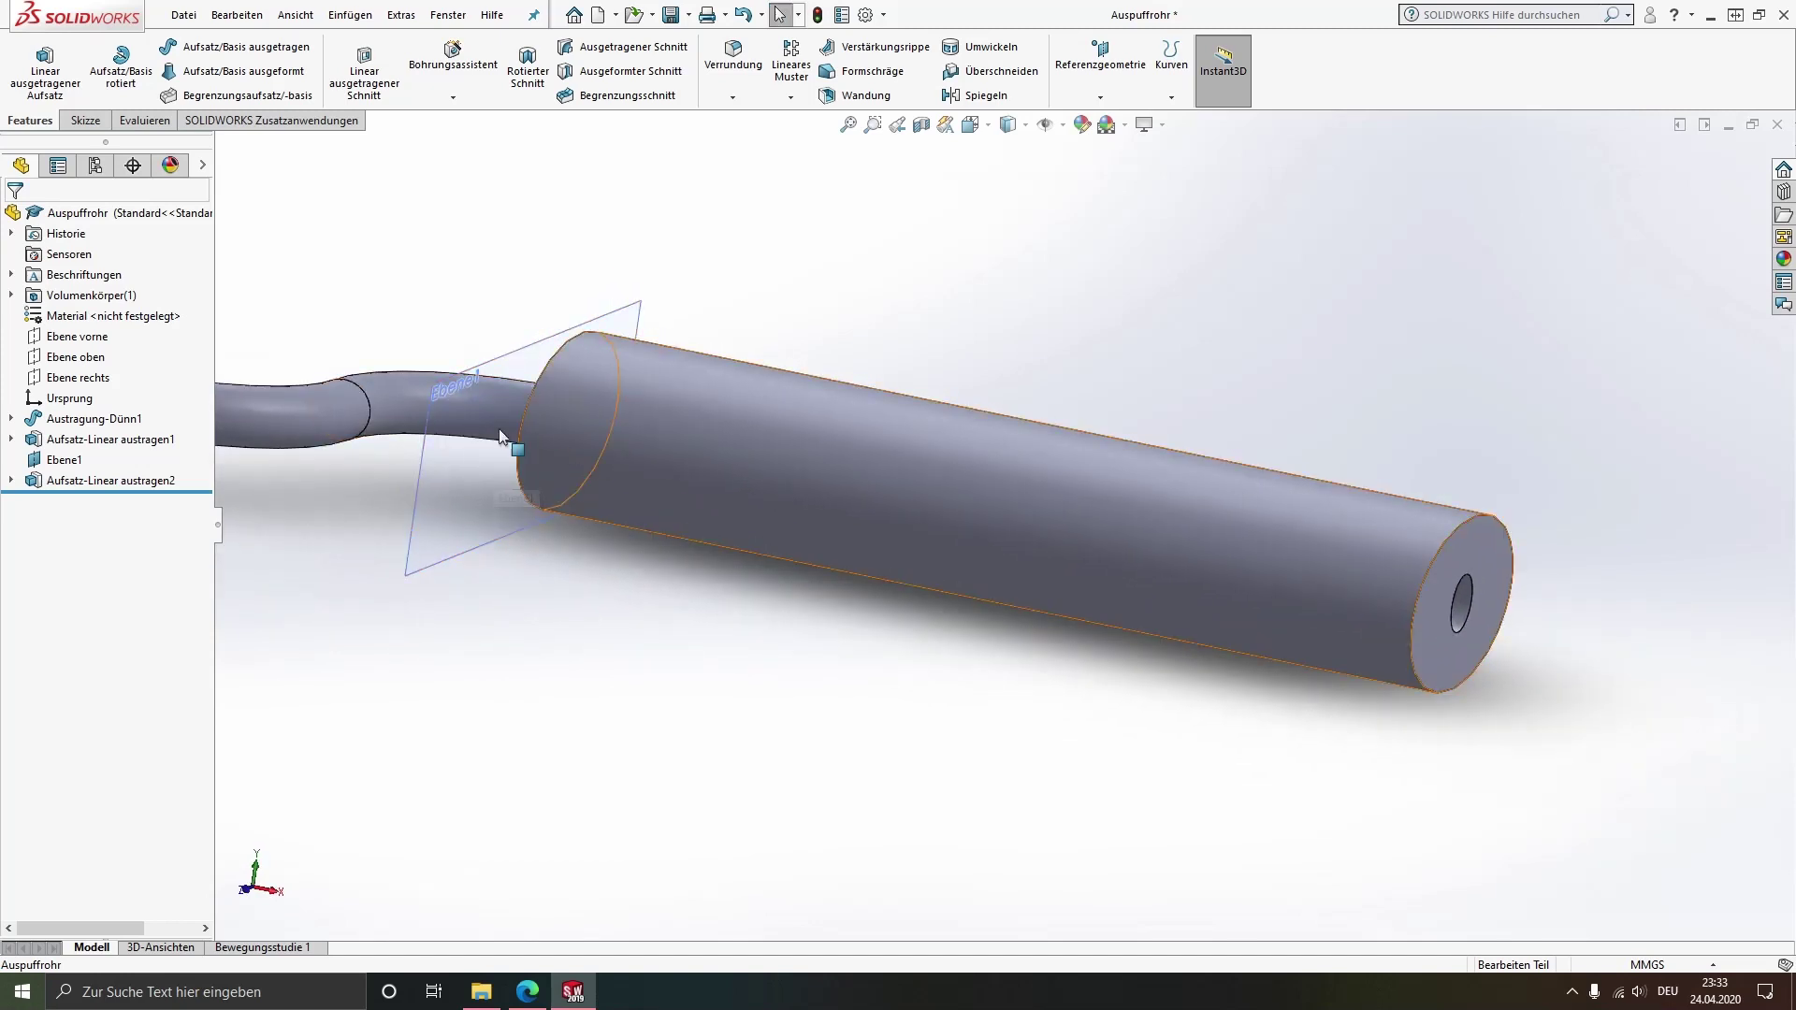
pyautogui.click(63, 460)
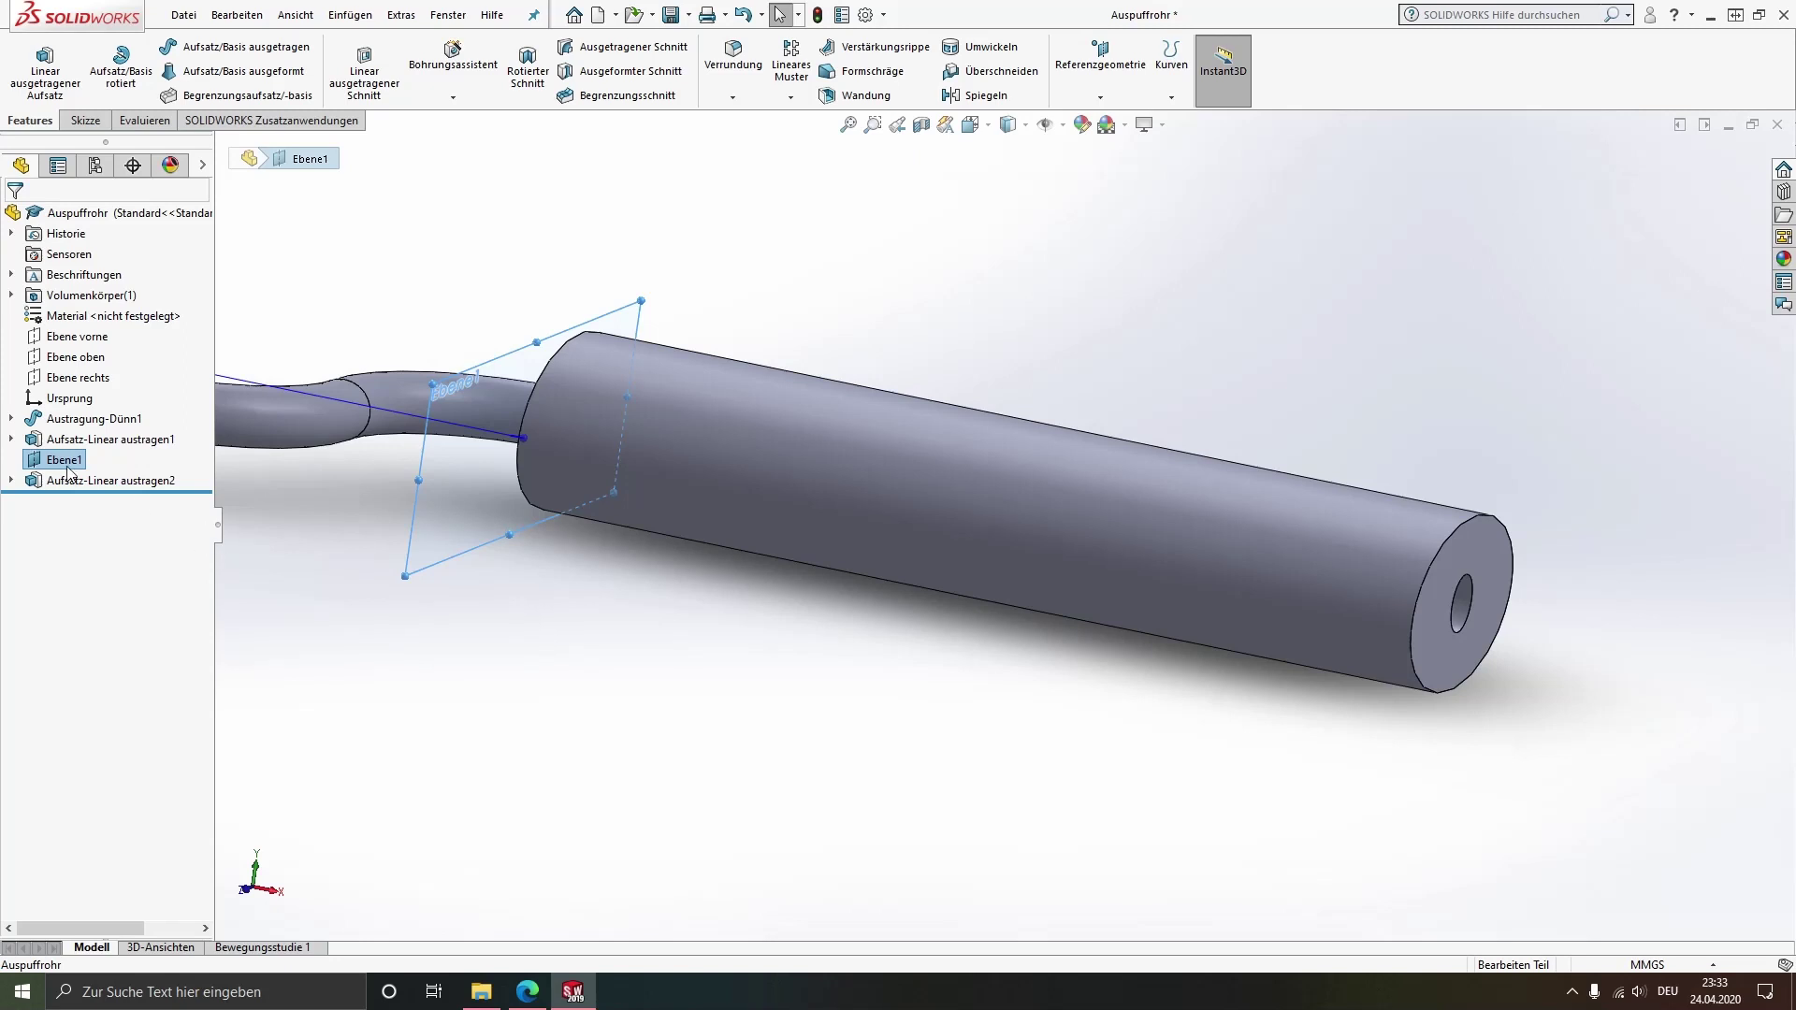
pyautogui.click(82, 120)
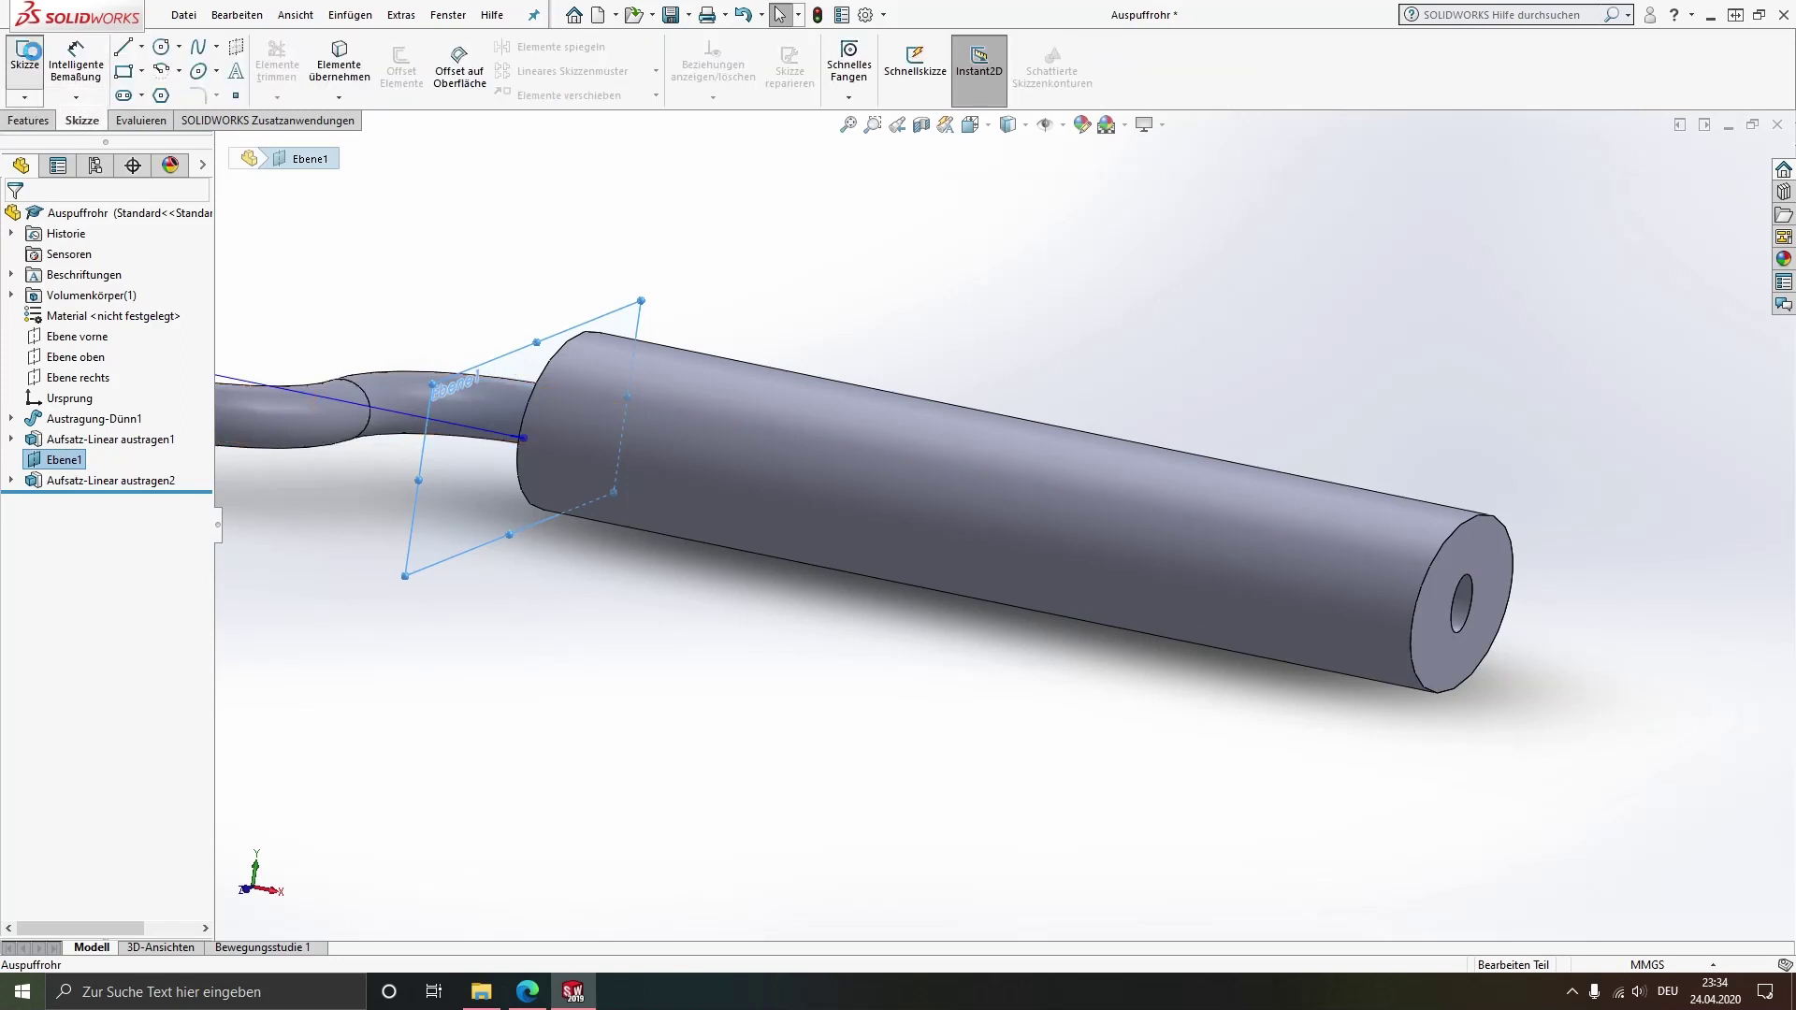
# Start sketch Skizze28 on Ebene1 and select the muffler's elliptical end-face outline
pyautogui.click(25, 54)
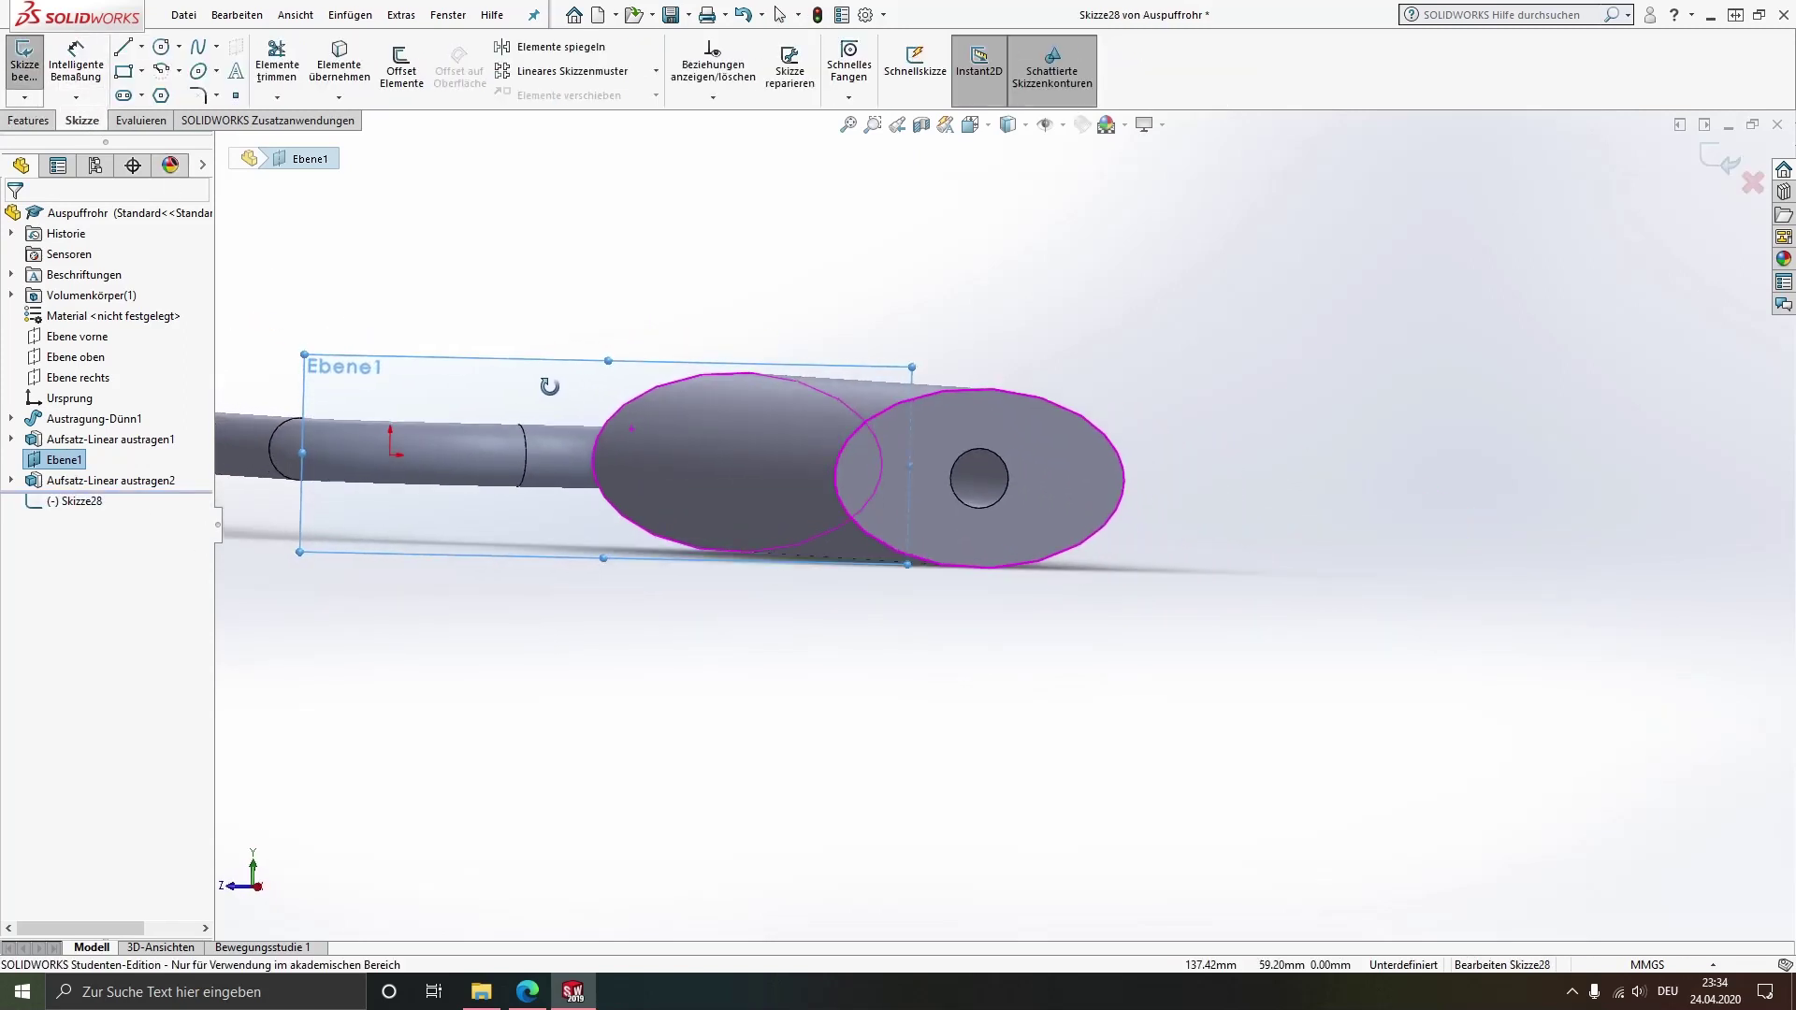
pyautogui.moveTo(549, 386); pyautogui.dragTo(661, 381, button='middle')
pyautogui.scroll(-3, 779, 433)
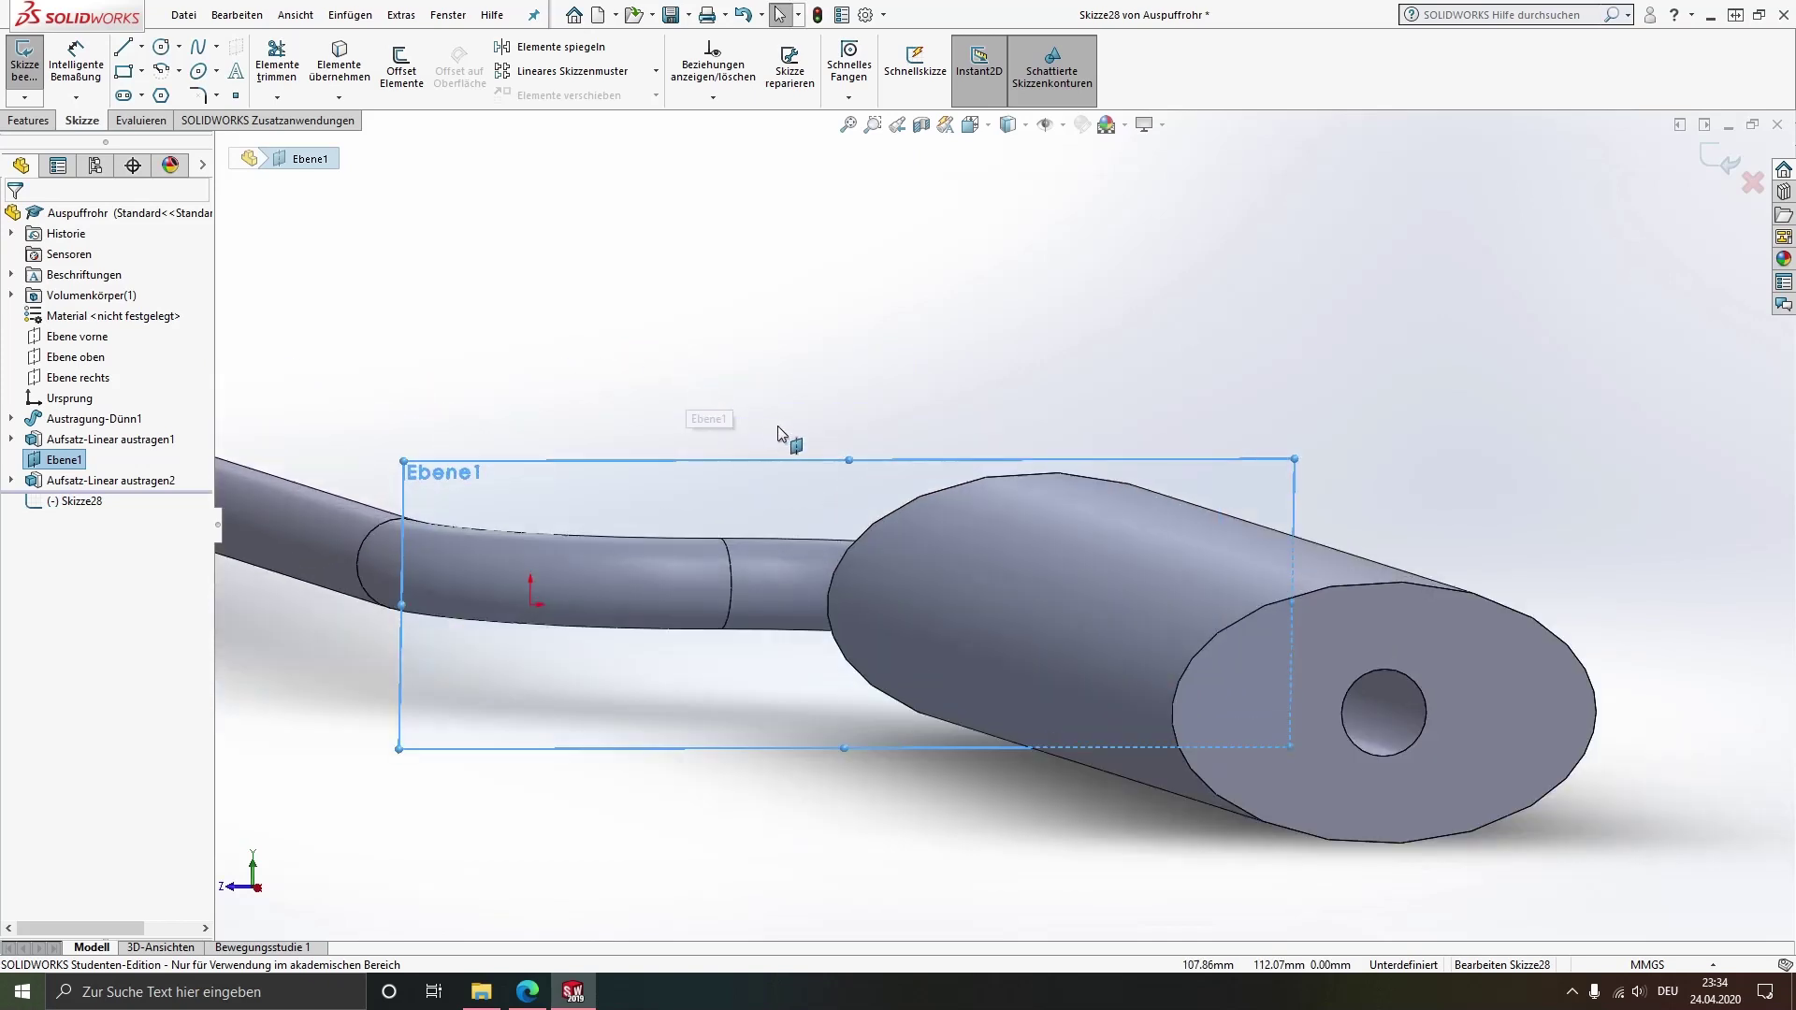
pyautogui.scroll(-2, 949, 558)
pyautogui.scroll(-2, 948, 561)
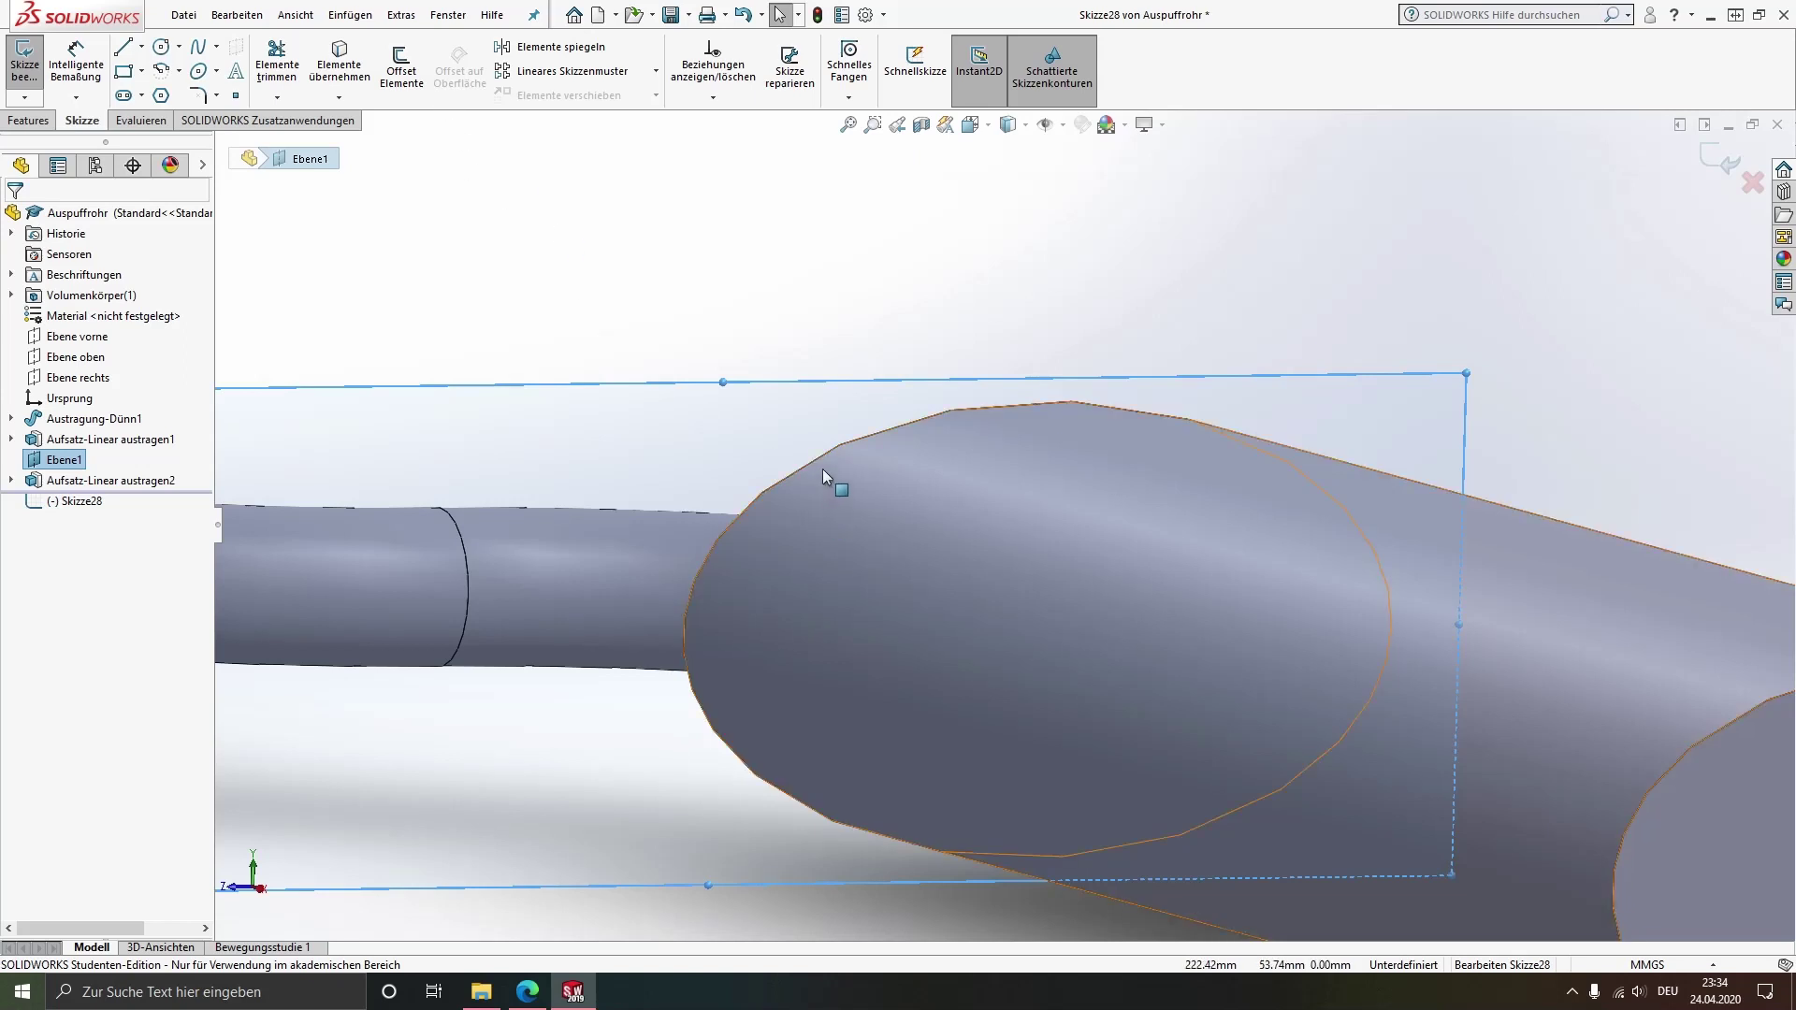
pyautogui.click(894, 422)
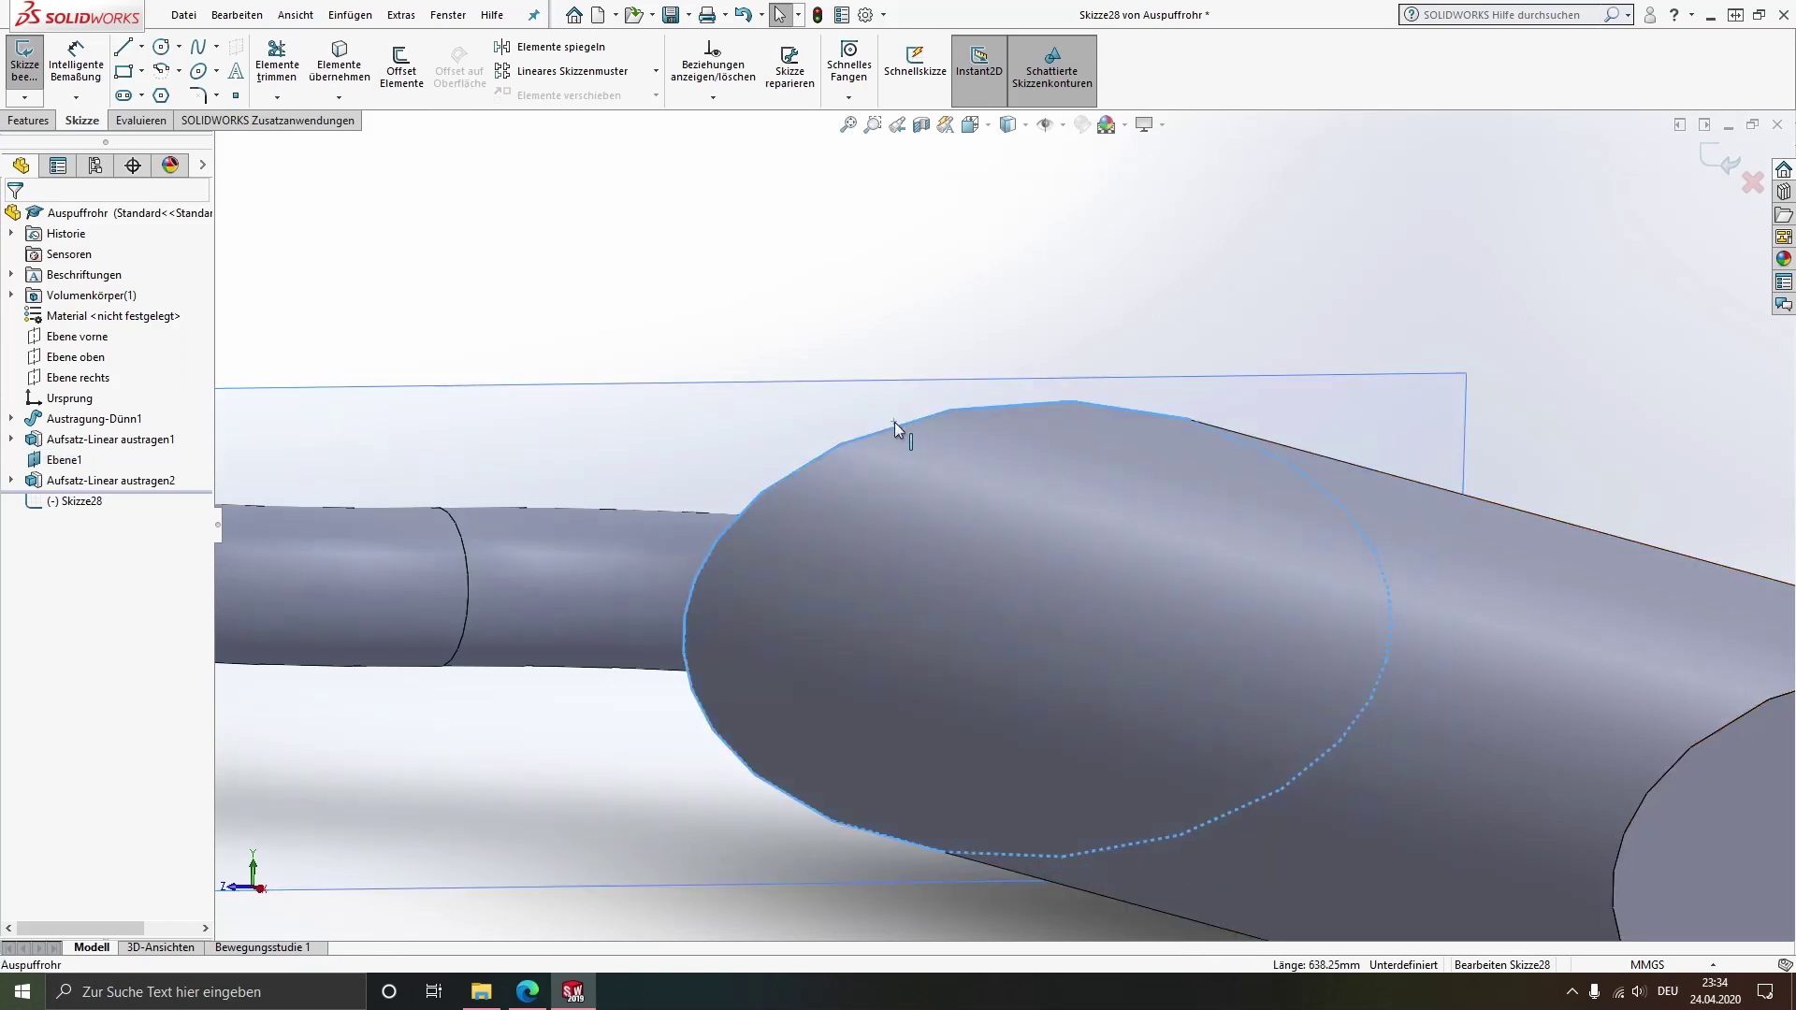
# Offset the muffler's elliptical outline 2.00 mm inward, with Reverse checked, and inspect the preview
pyautogui.click(410, 59)
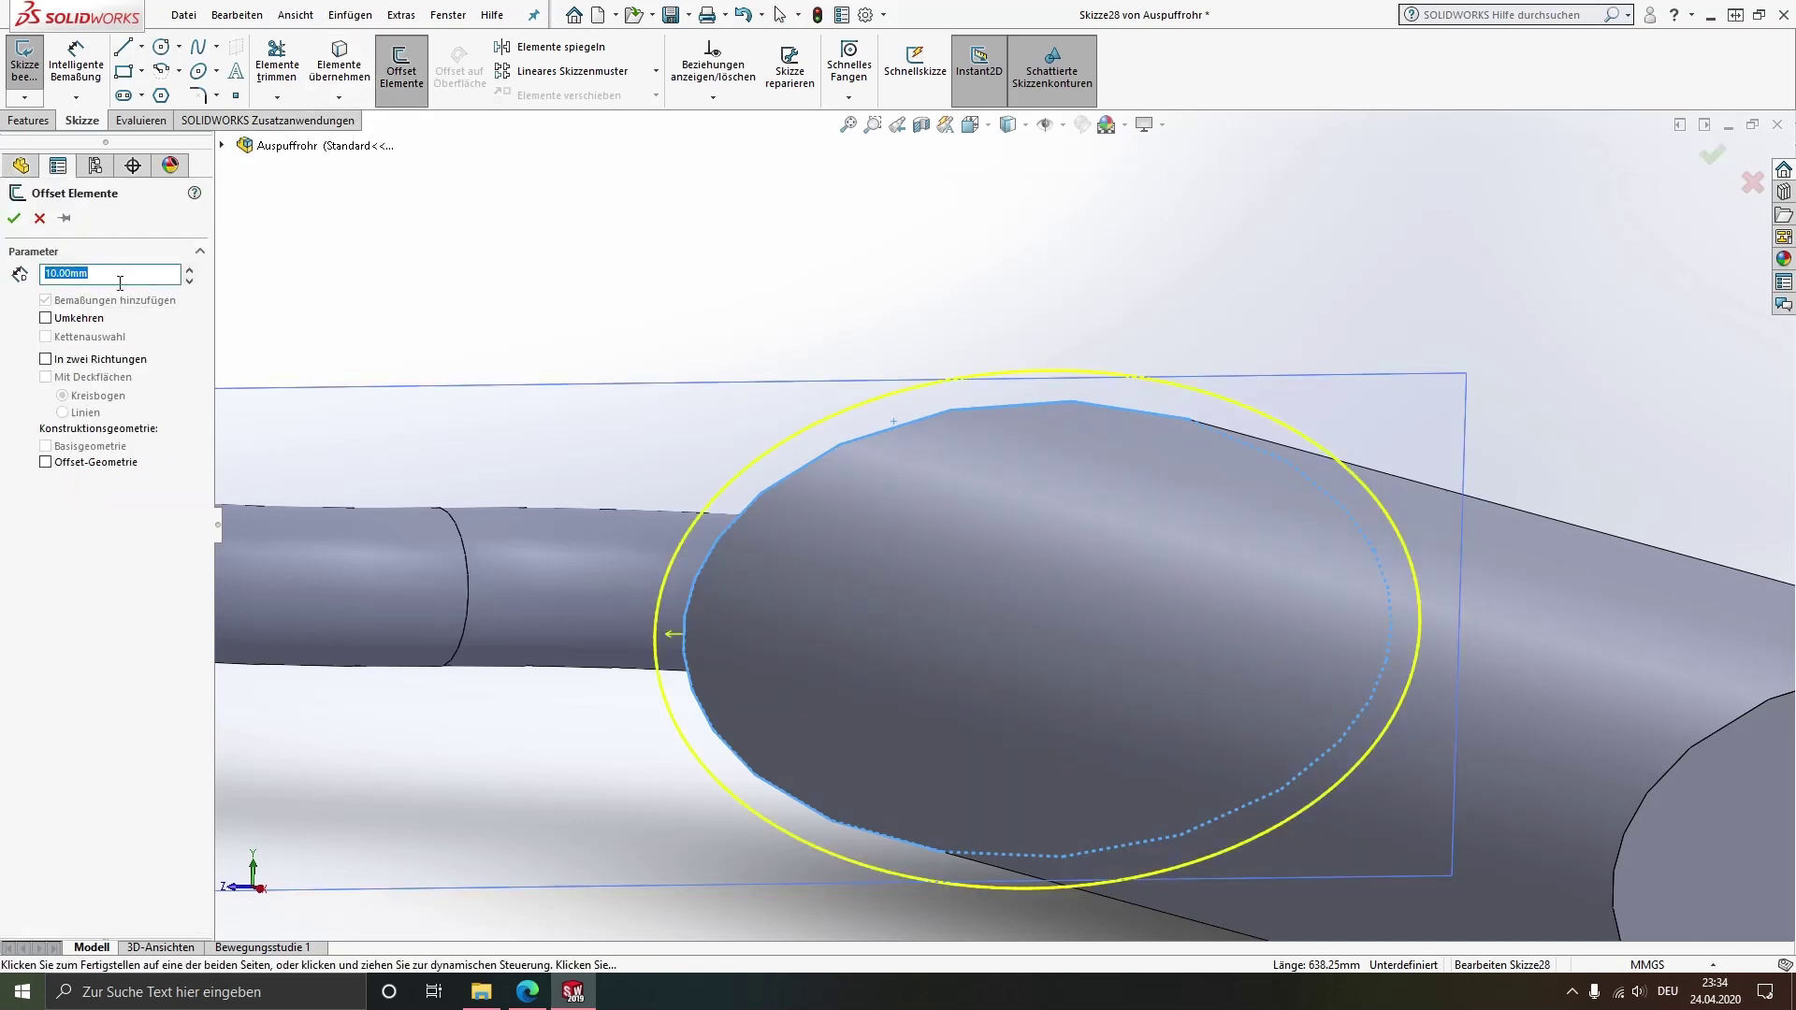
pyautogui.click(46, 318)
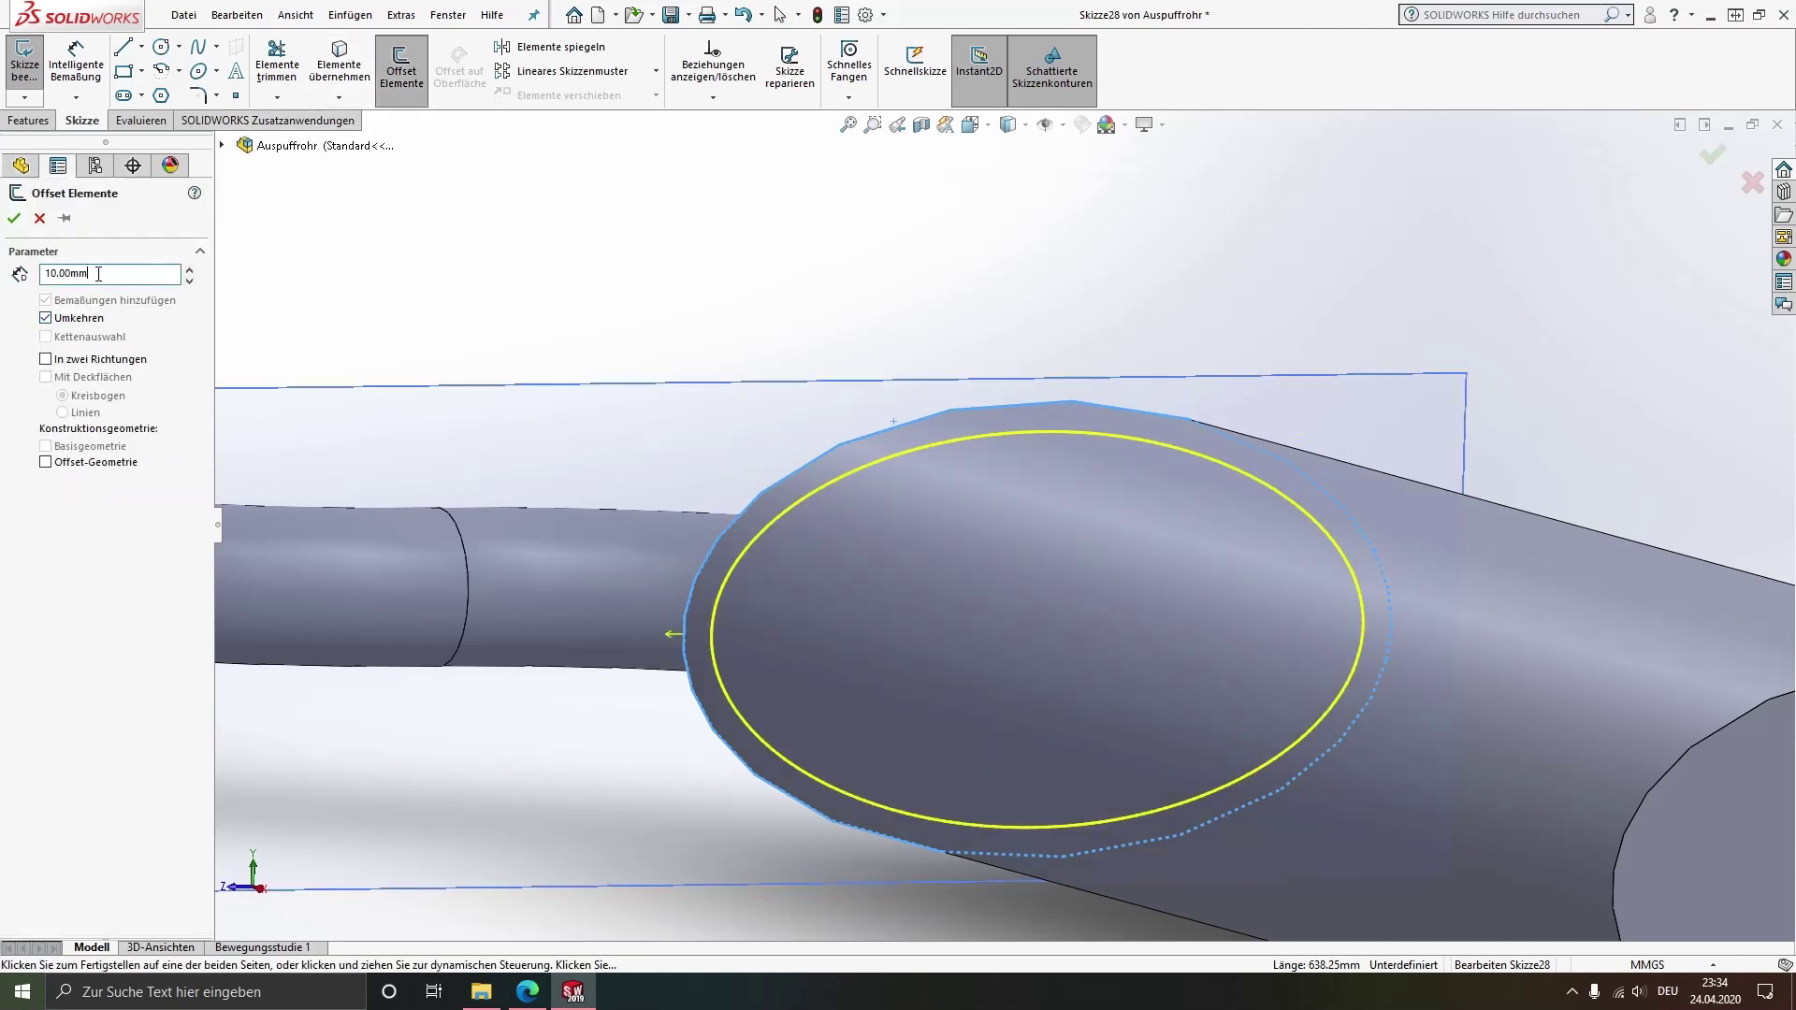
pyautogui.write('2')
pyautogui.press('Return')
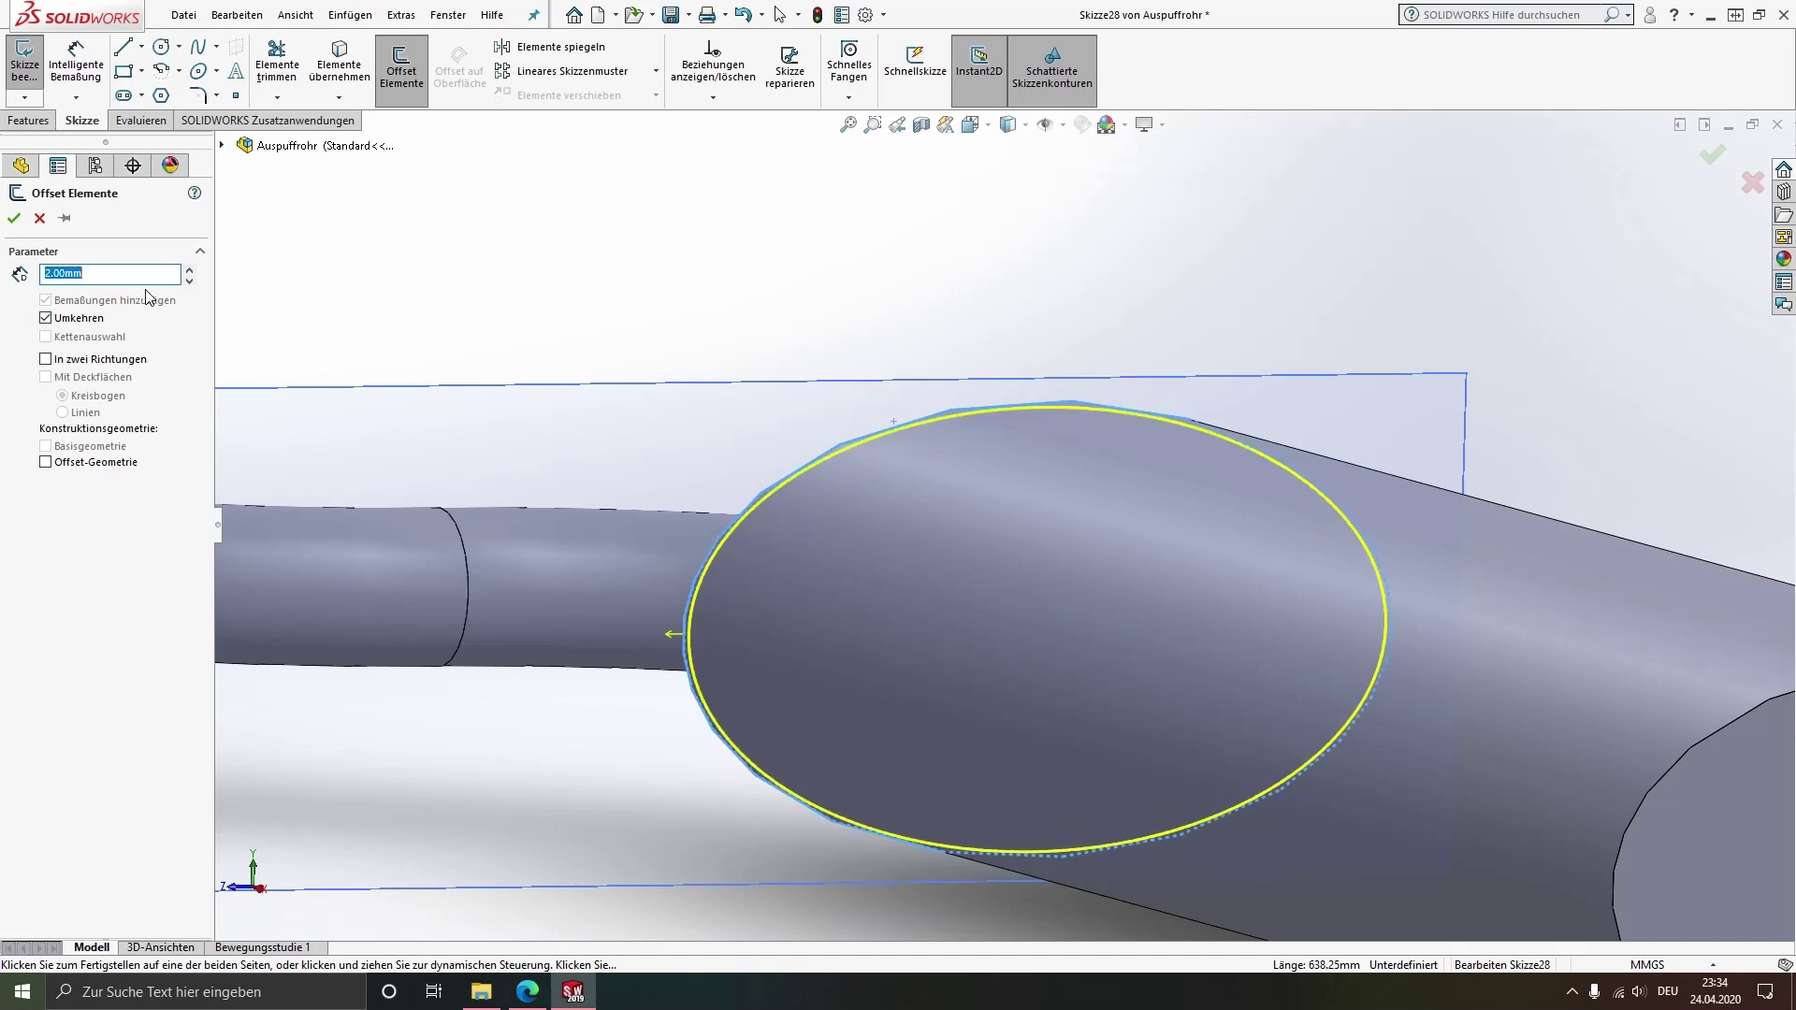
pyautogui.moveTo(828, 533)
pyautogui.mouseDown(button='middle')
pyautogui.moveTo(840, 569)
pyautogui.moveTo(823, 513)
pyautogui.moveTo(813, 526)
pyautogui.mouseUp(button='middle')
# Accept the 2 mm inward ellipse offset and view the whole exhaust from the side
pyautogui.click(12, 219)
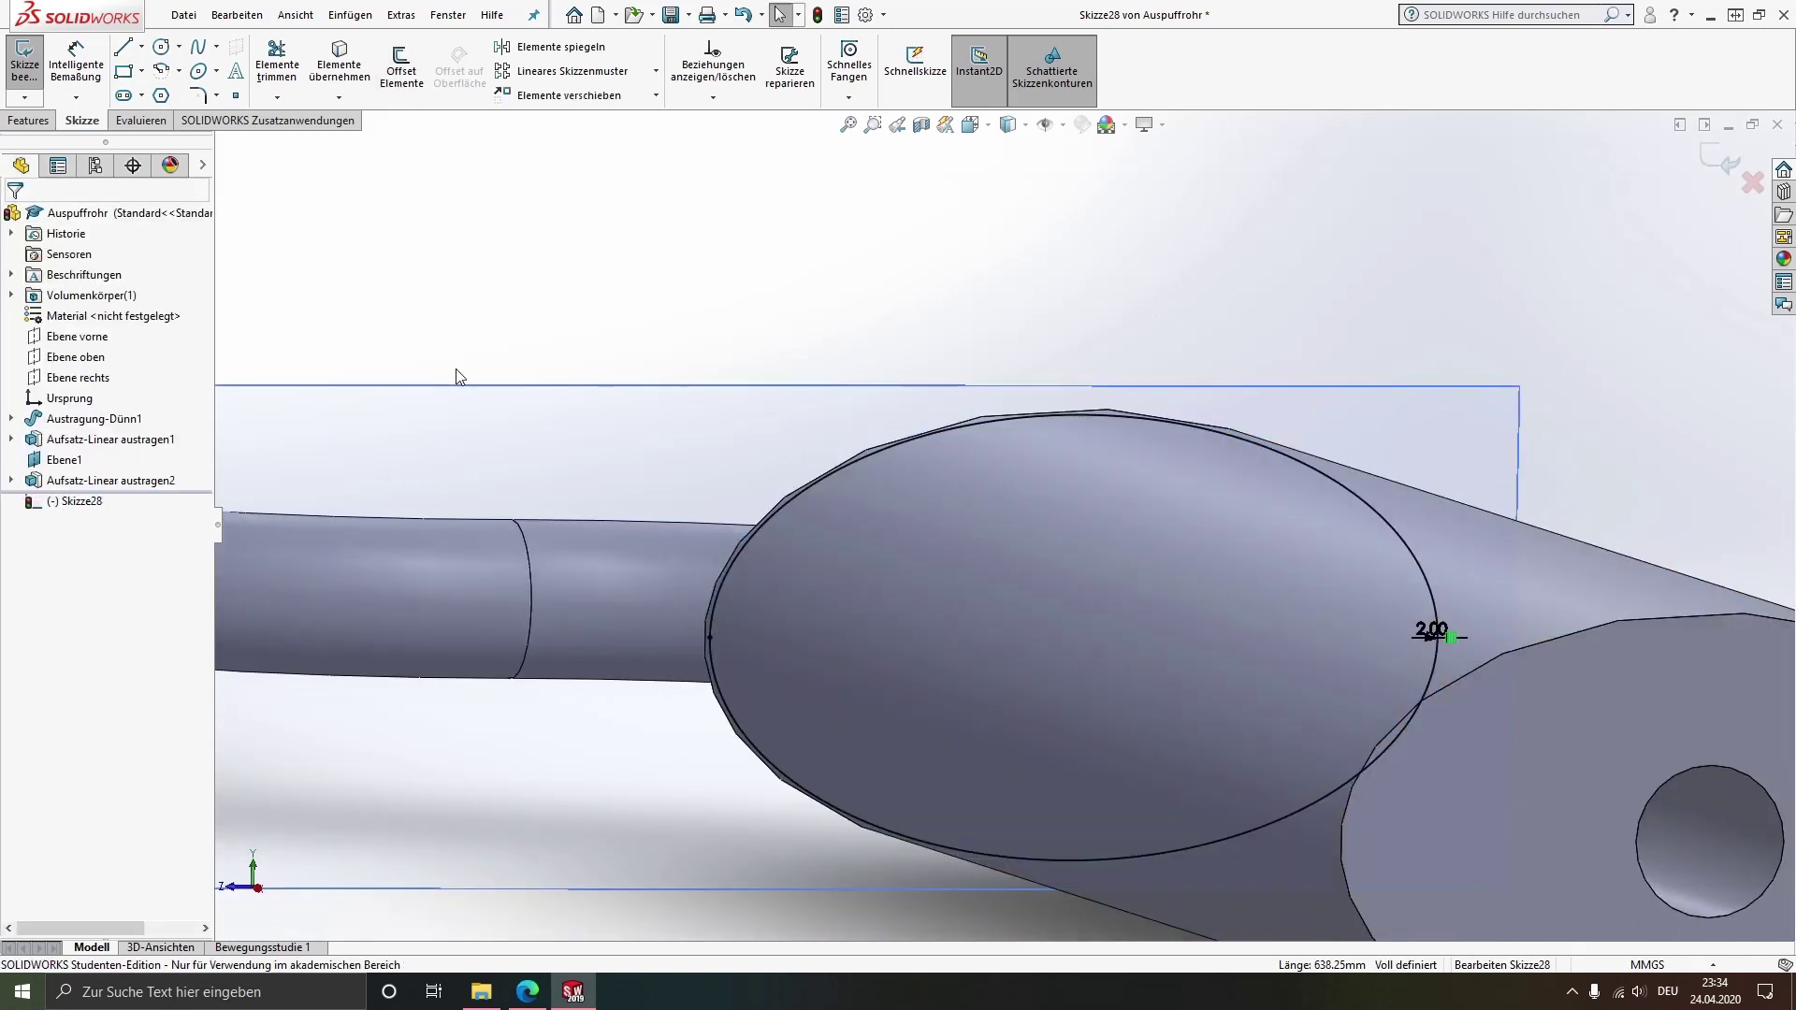
pyautogui.scroll(2, 1210, 701)
pyautogui.scroll(3, 1210, 700)
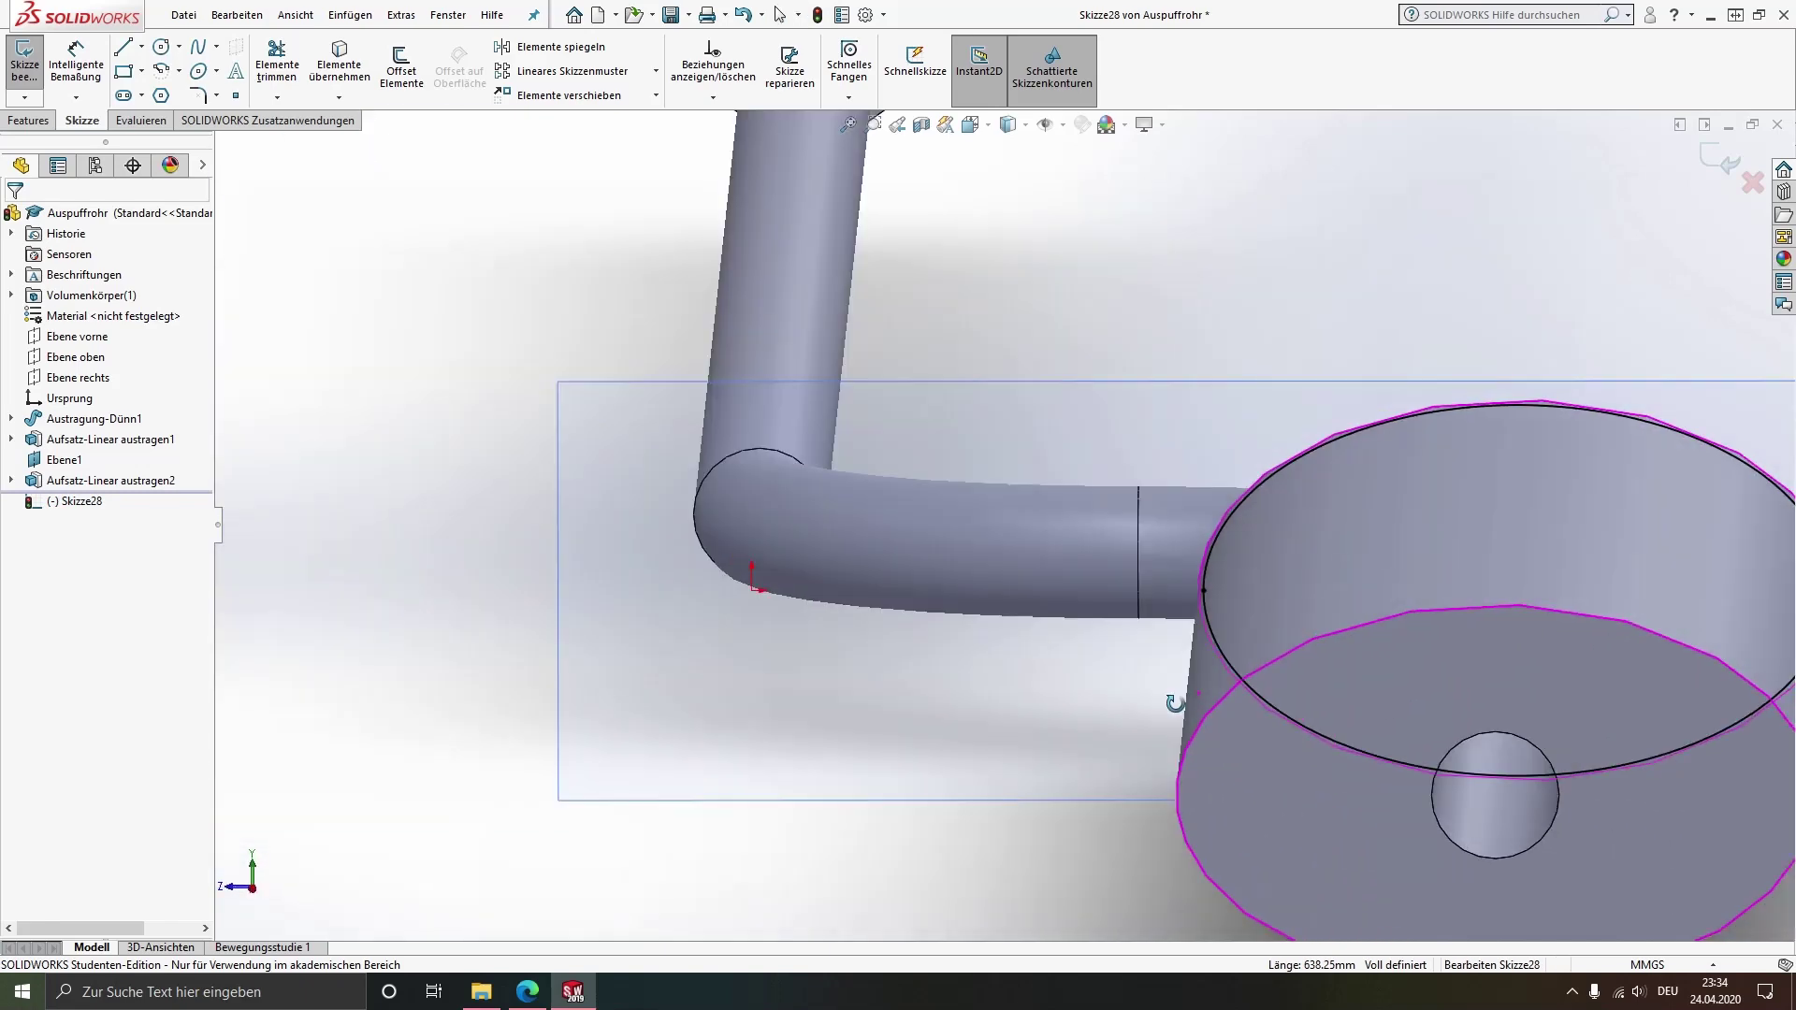
pyautogui.scroll(2, 1233, 683)
pyautogui.scroll(-1, 1003, 604)
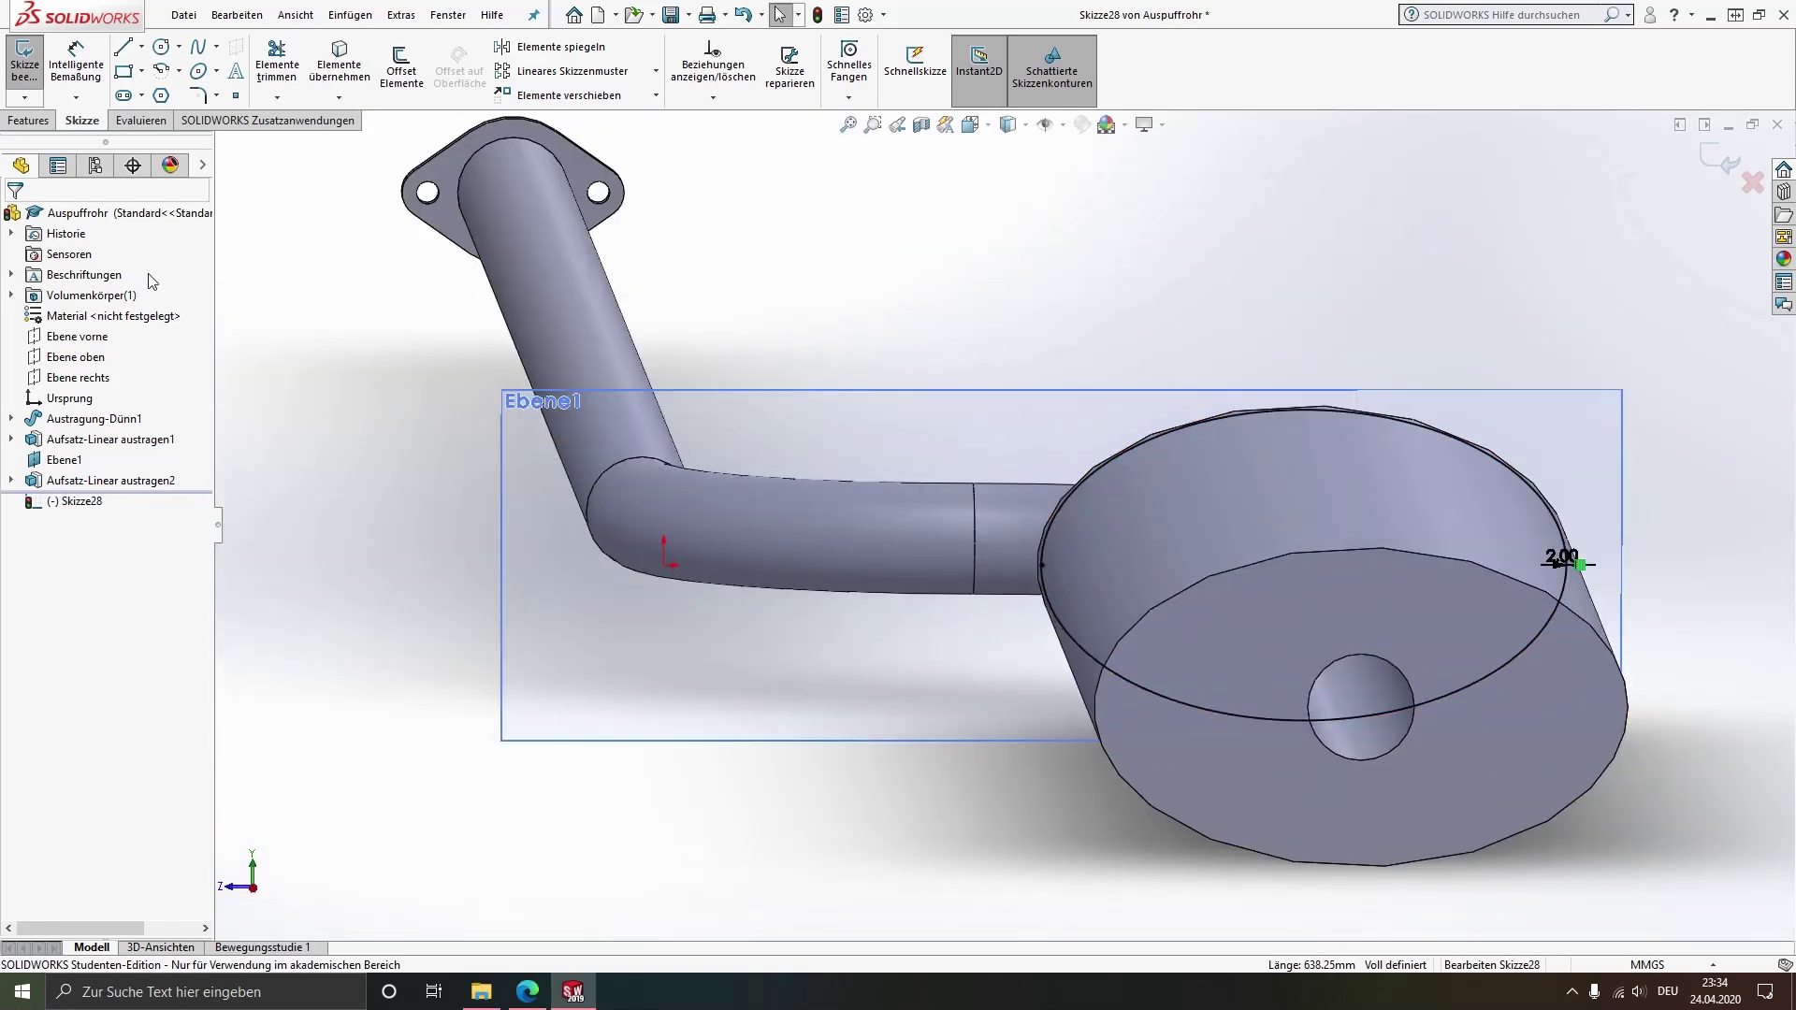
pyautogui.moveTo(655, 449)
pyautogui.mouseDown(button='middle')
pyautogui.moveTo(1171, 514)
pyautogui.moveTo(1429, 515)
pyautogui.moveTo(1629, 571)
pyautogui.mouseUp(button='middle')
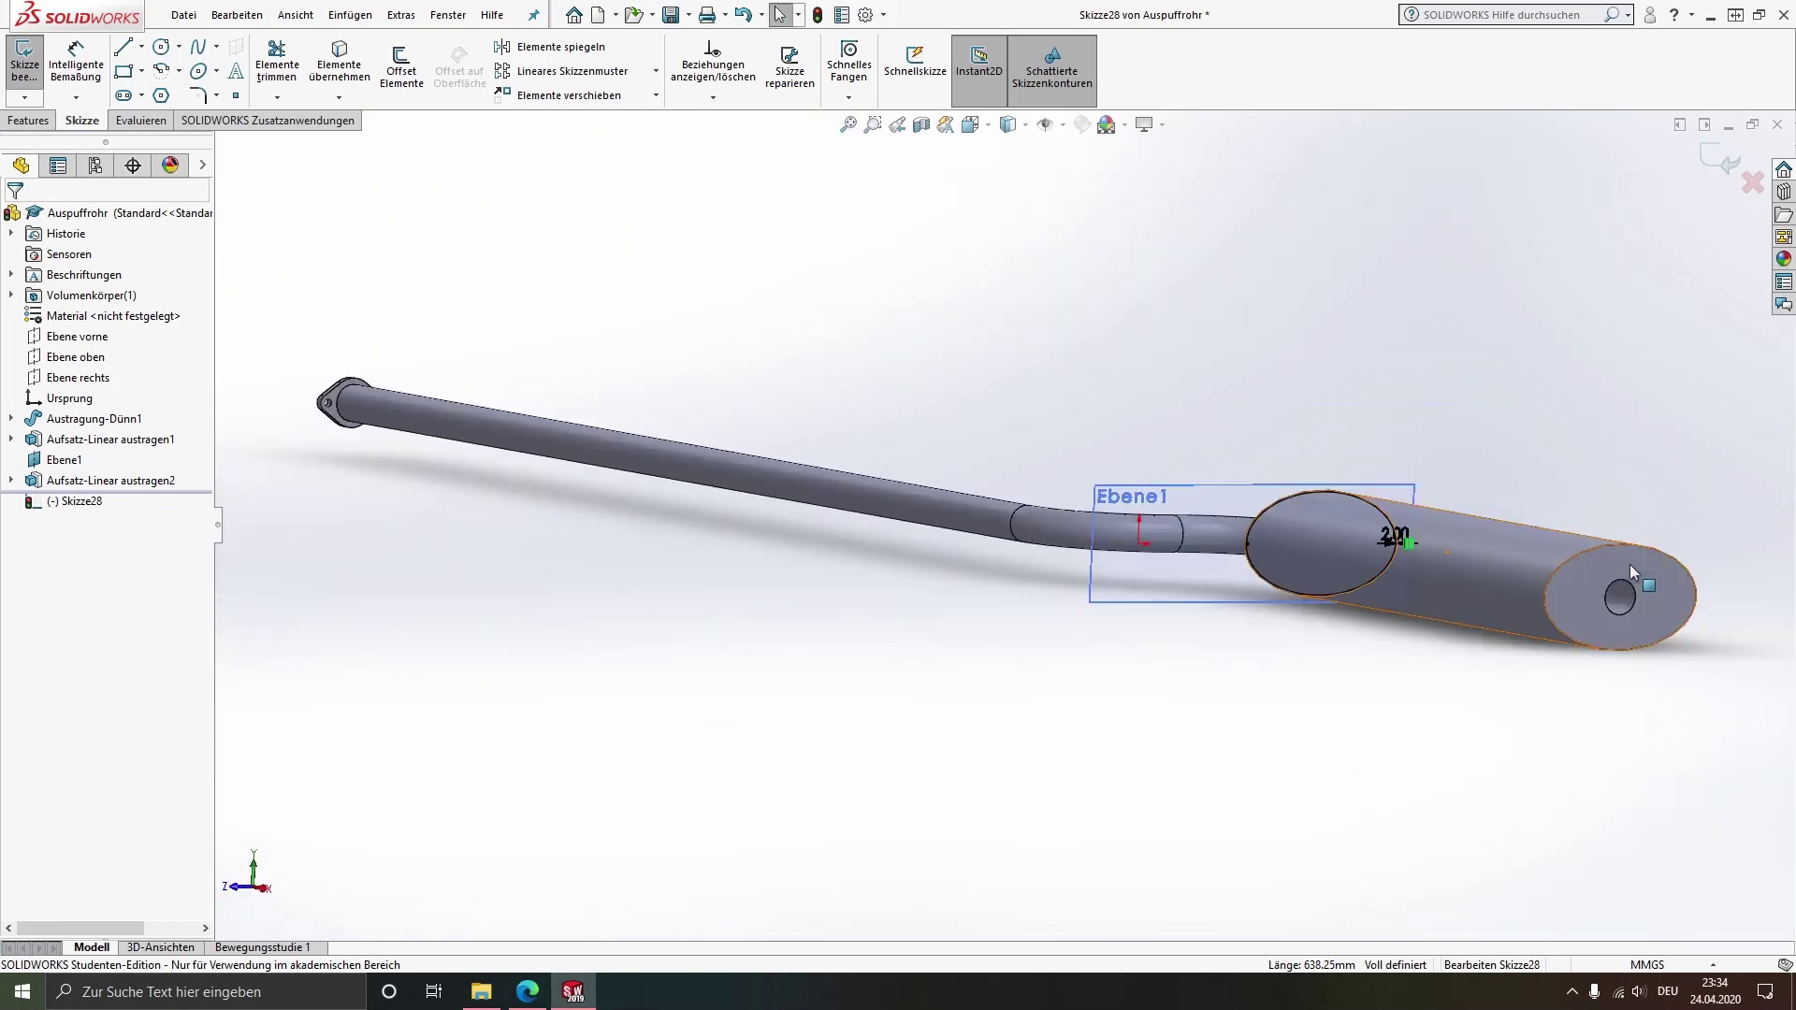
pyautogui.scroll(-2, 1572, 564)
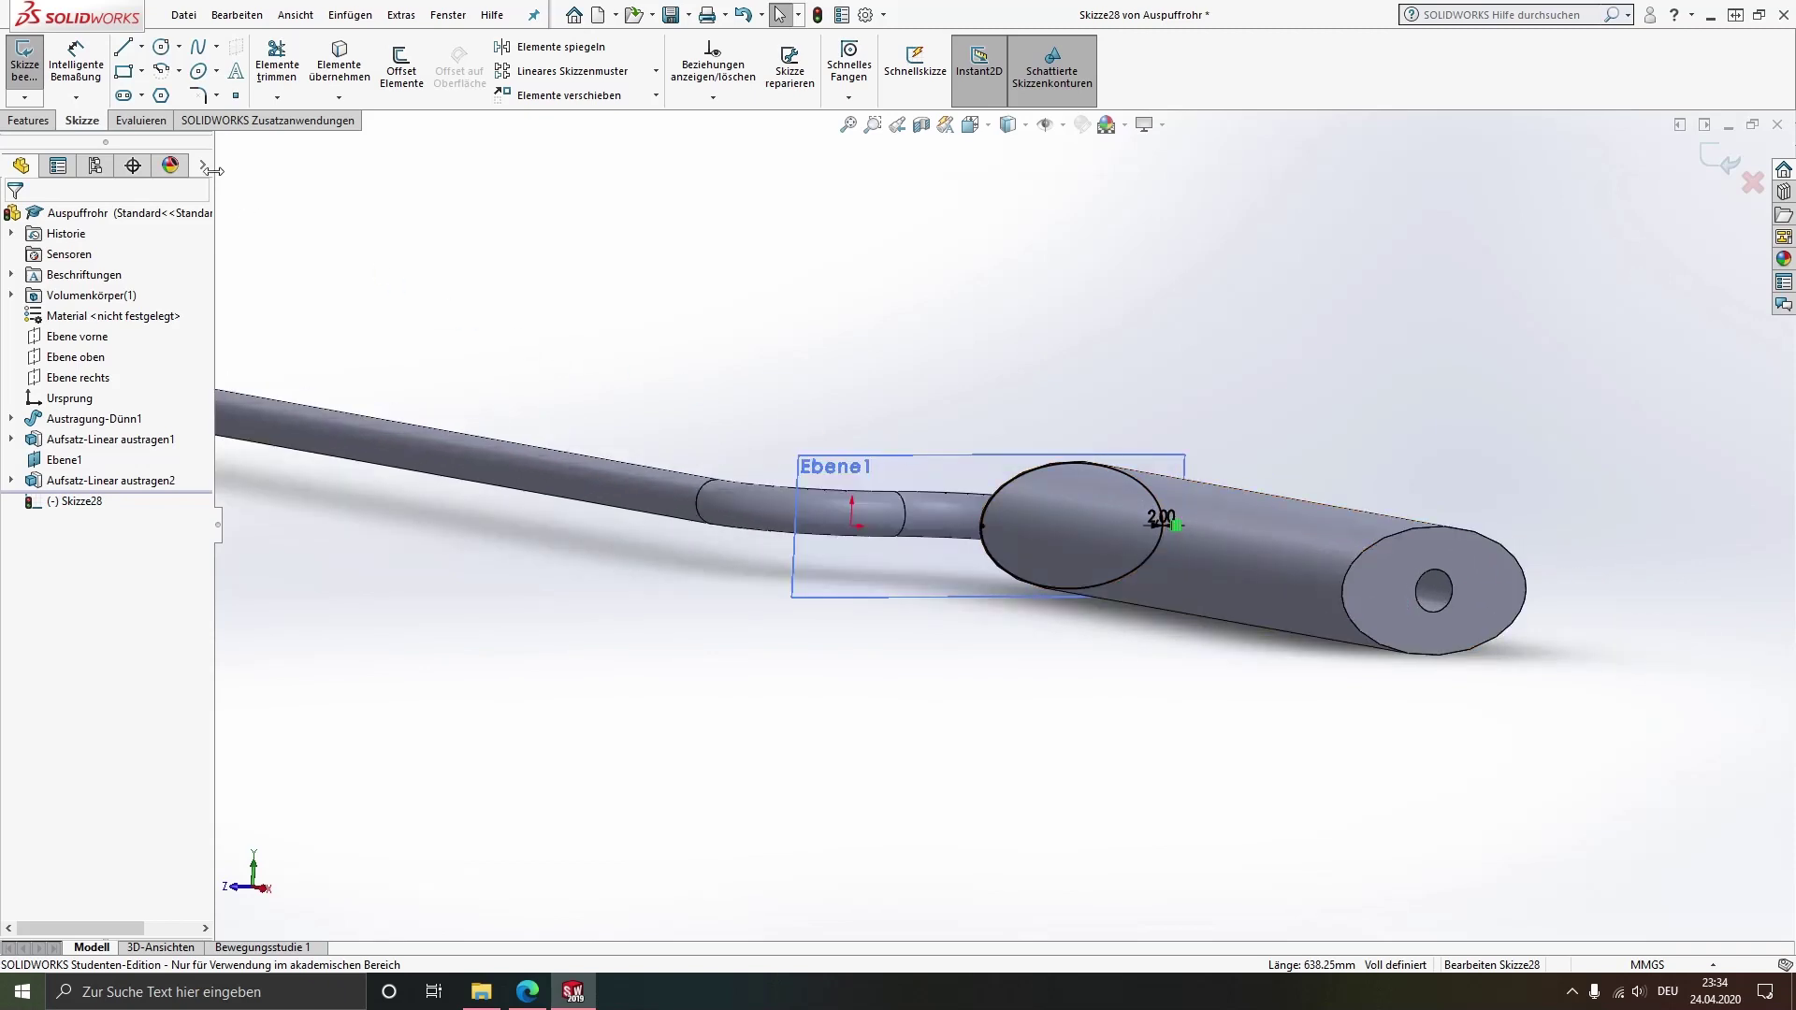
pyautogui.click(41, 122)
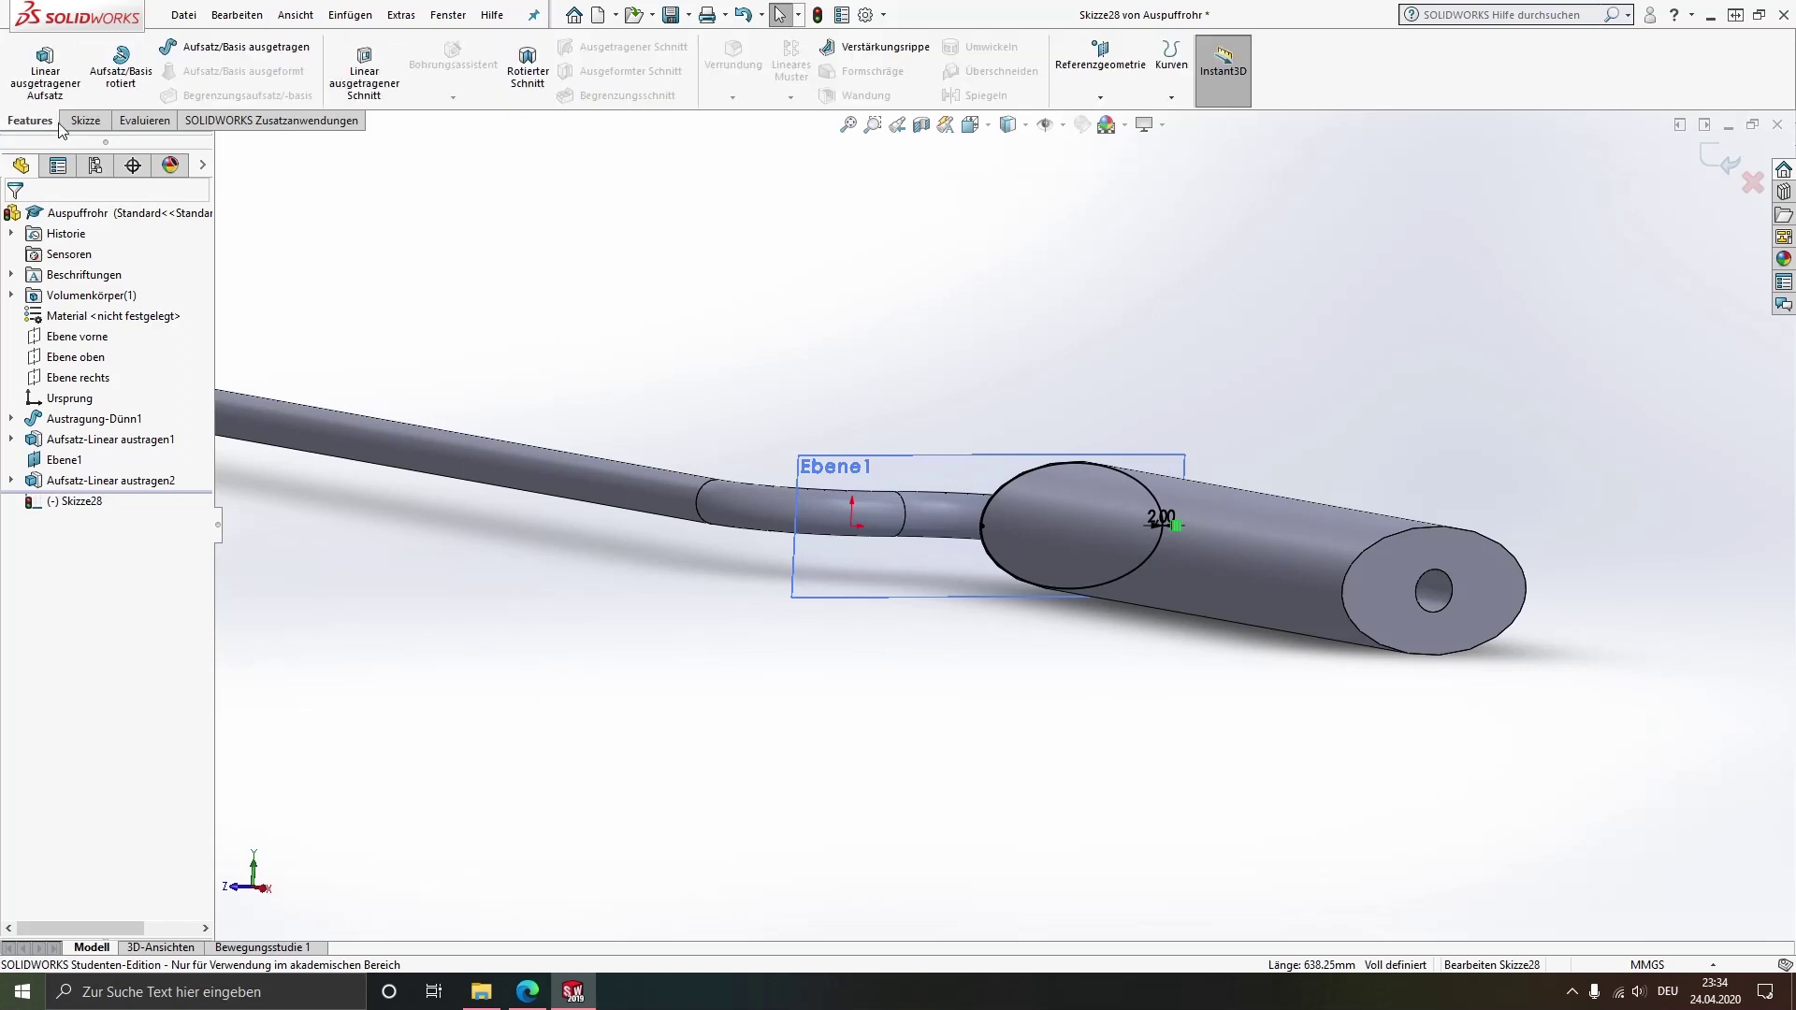
# Start an extruded cut reversed into the muffler, beginning at a 2 mm offset
pyautogui.click(384, 88)
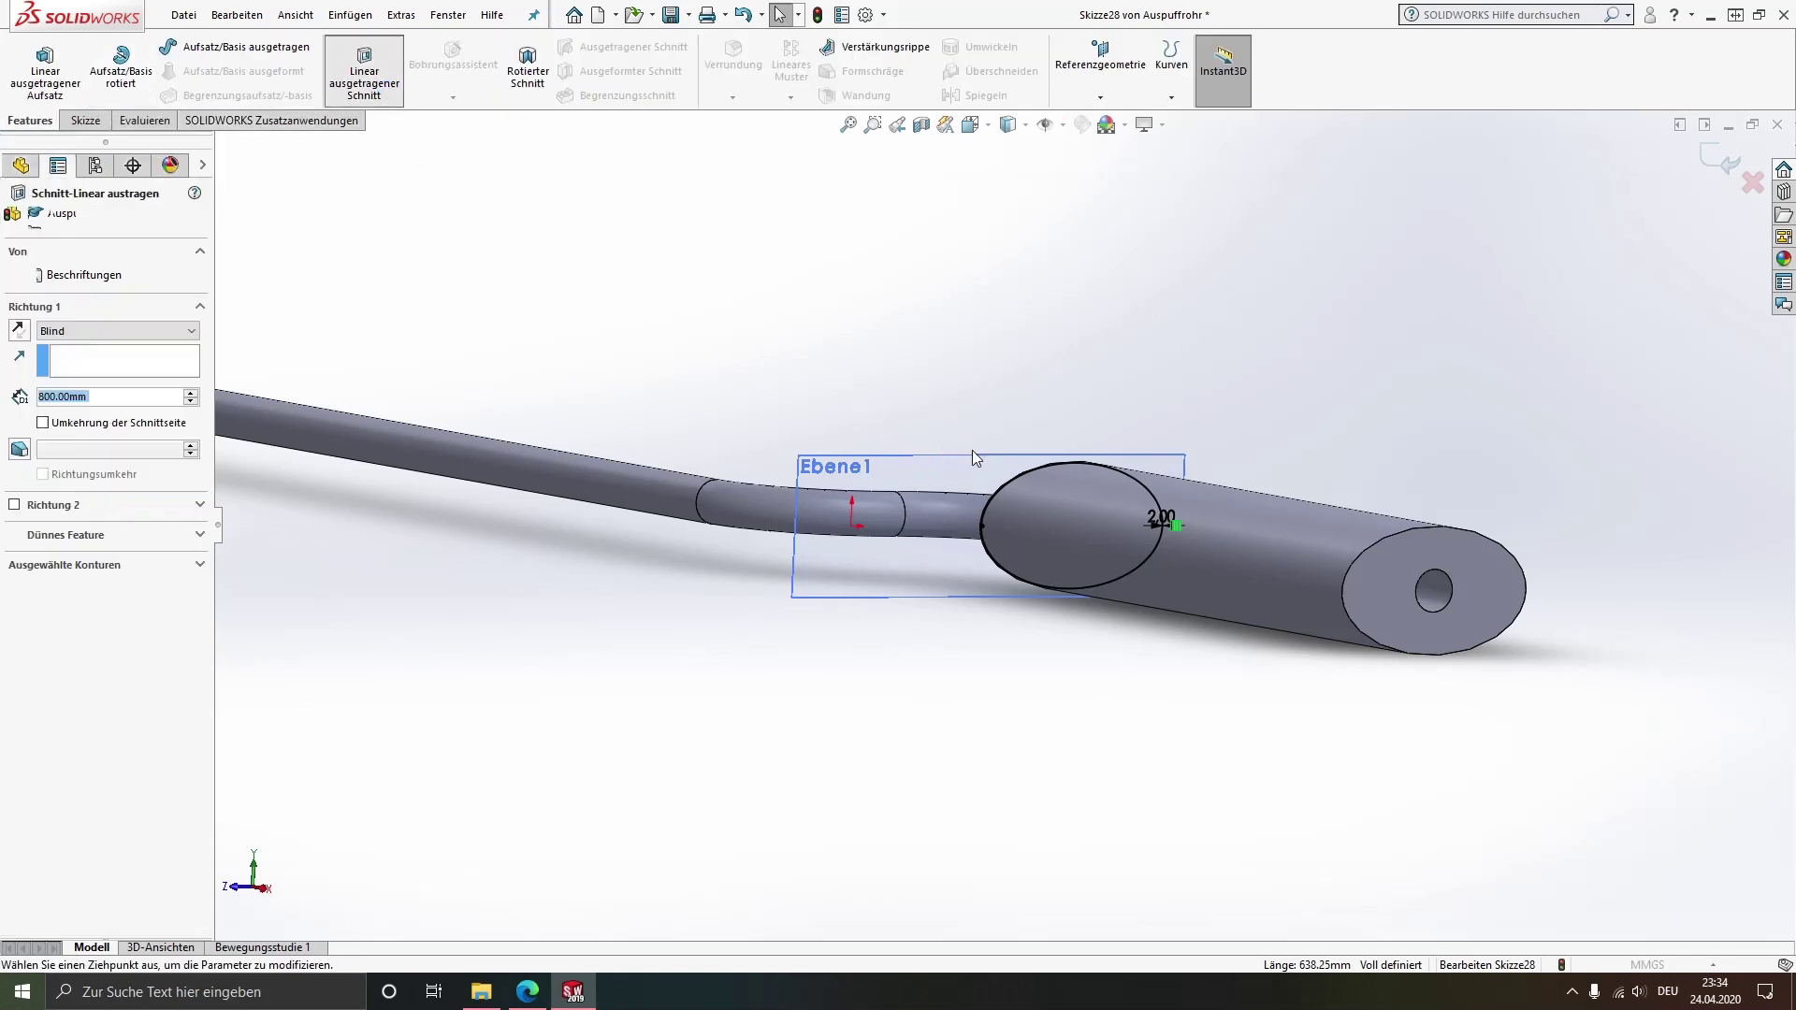
pyautogui.click(19, 331)
pyautogui.moveTo(1160, 599); pyautogui.dragTo(1088, 706, button='middle')
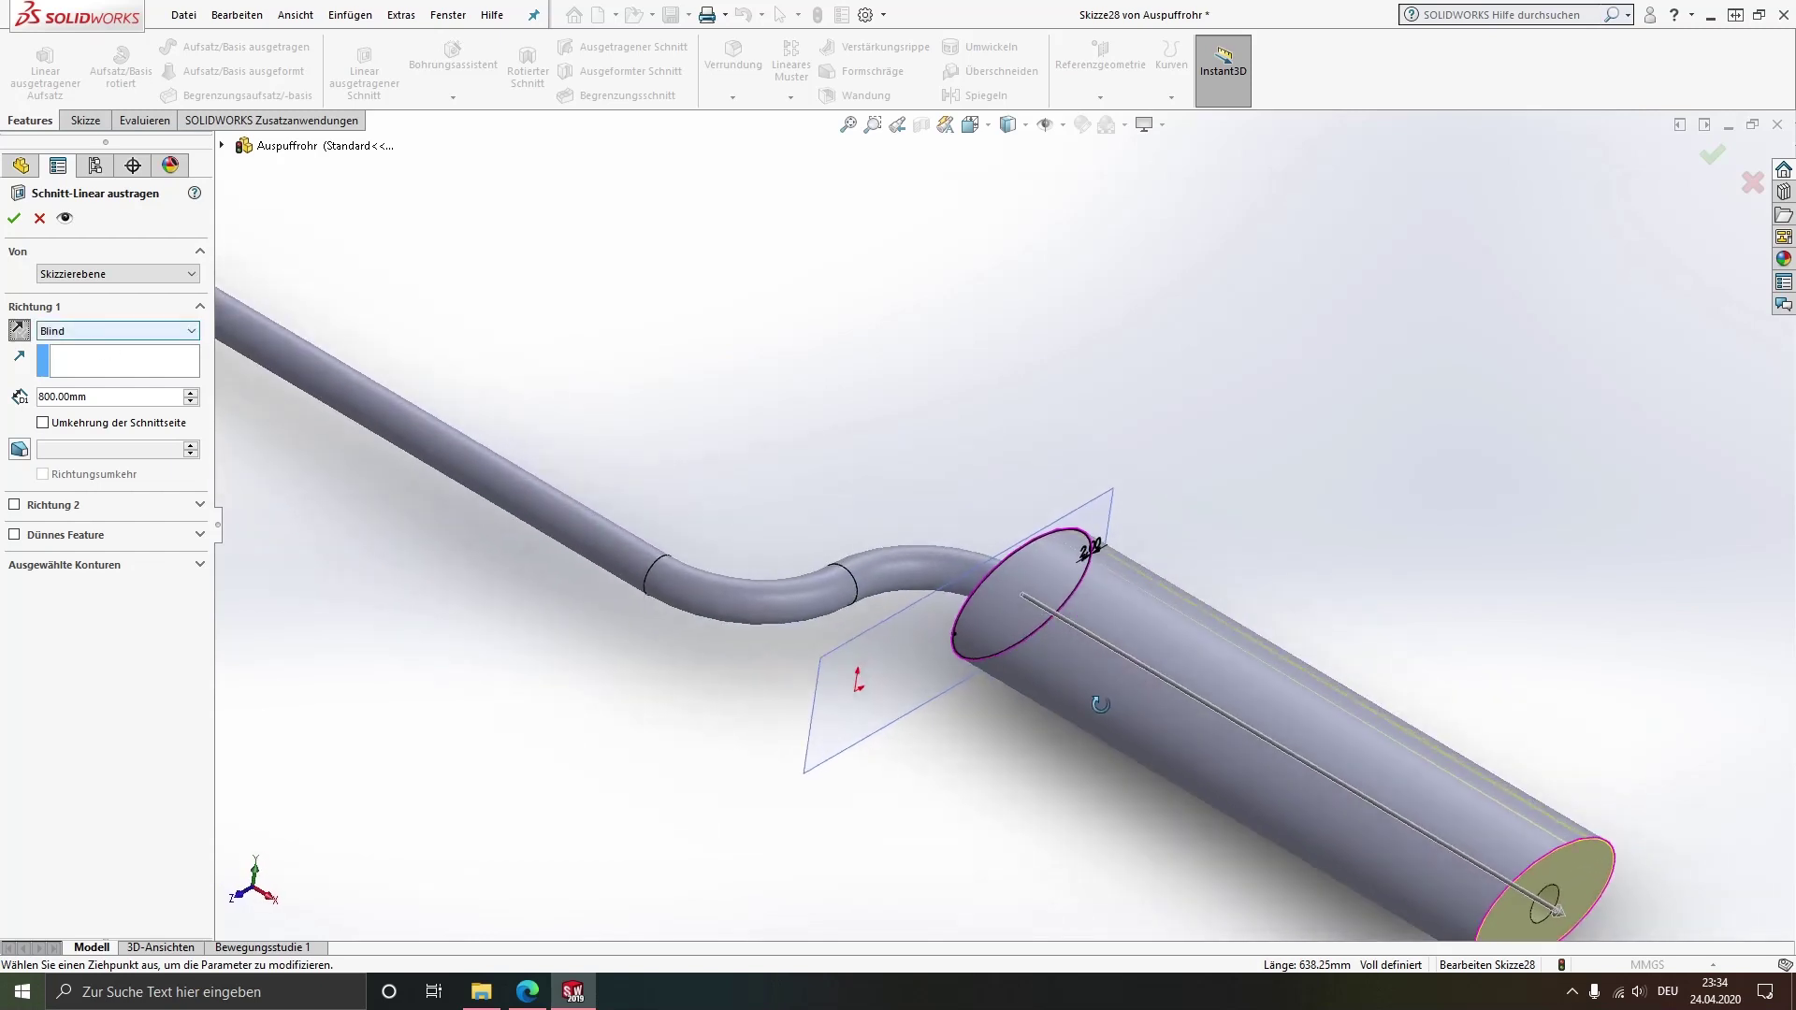
pyautogui.click(71, 277)
pyautogui.click(65, 329)
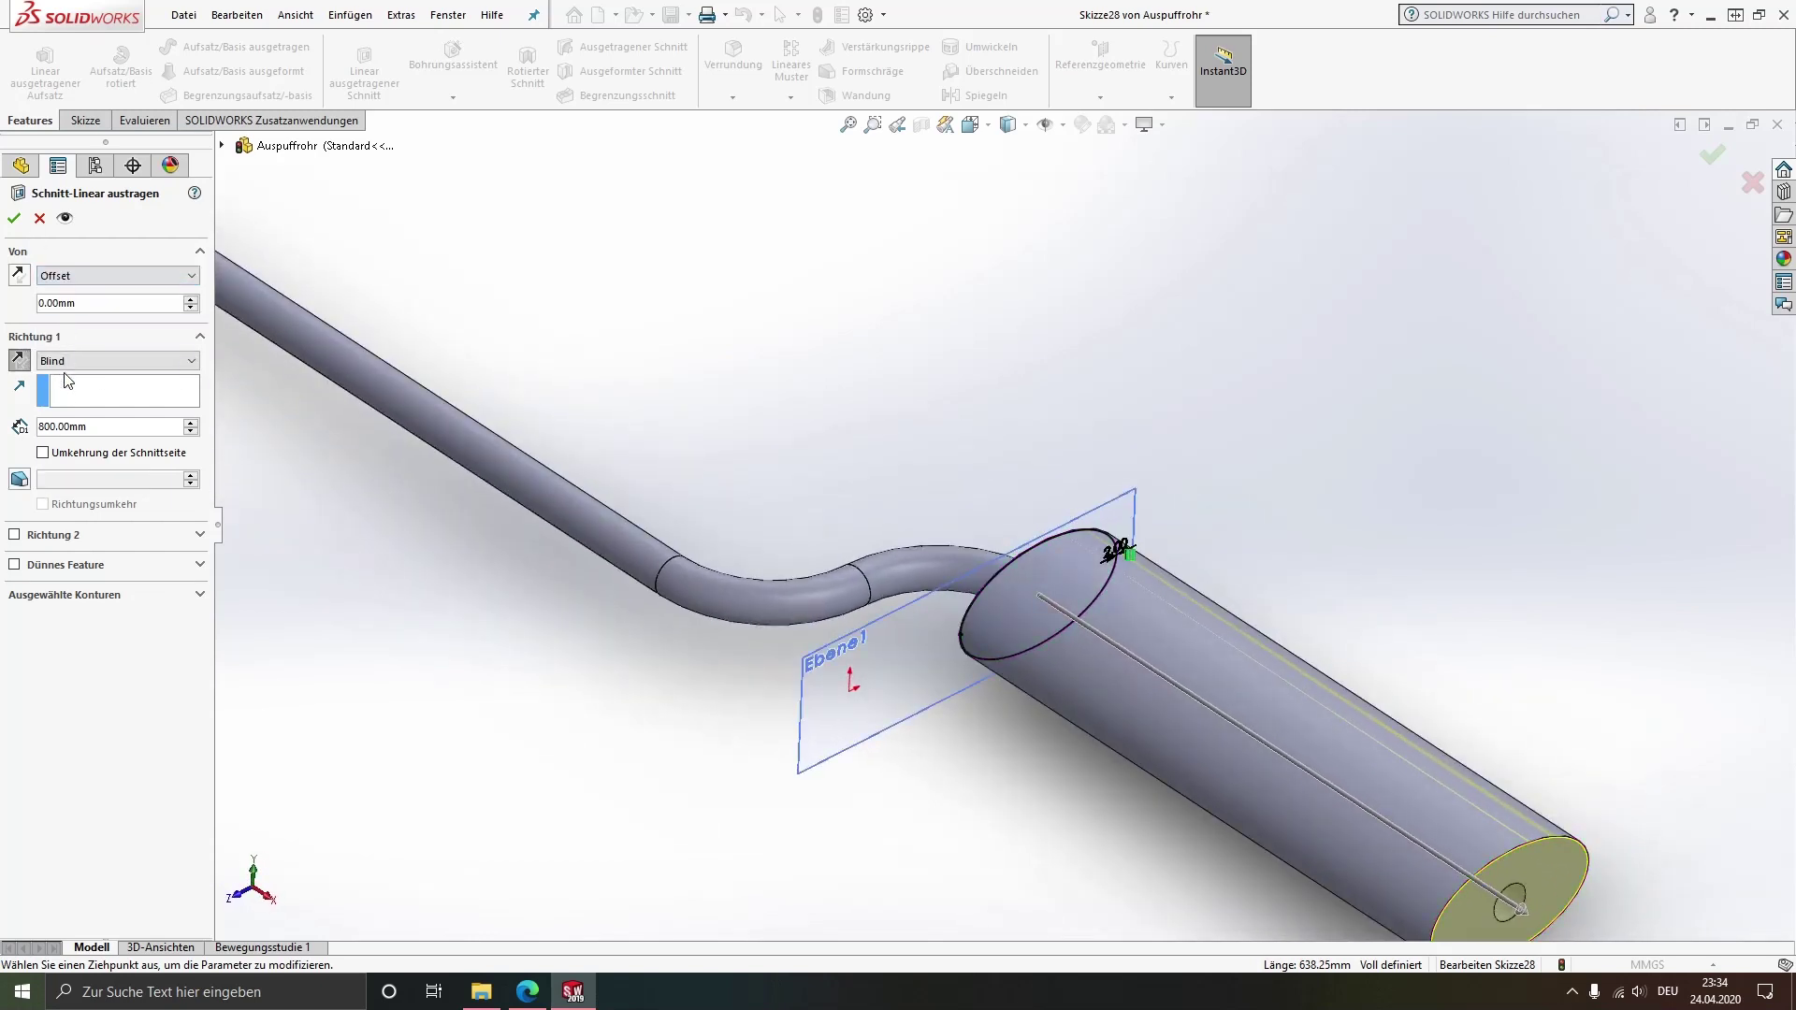
pyautogui.doubleClick(53, 302)
pyautogui.write('2')
pyautogui.press('Return')
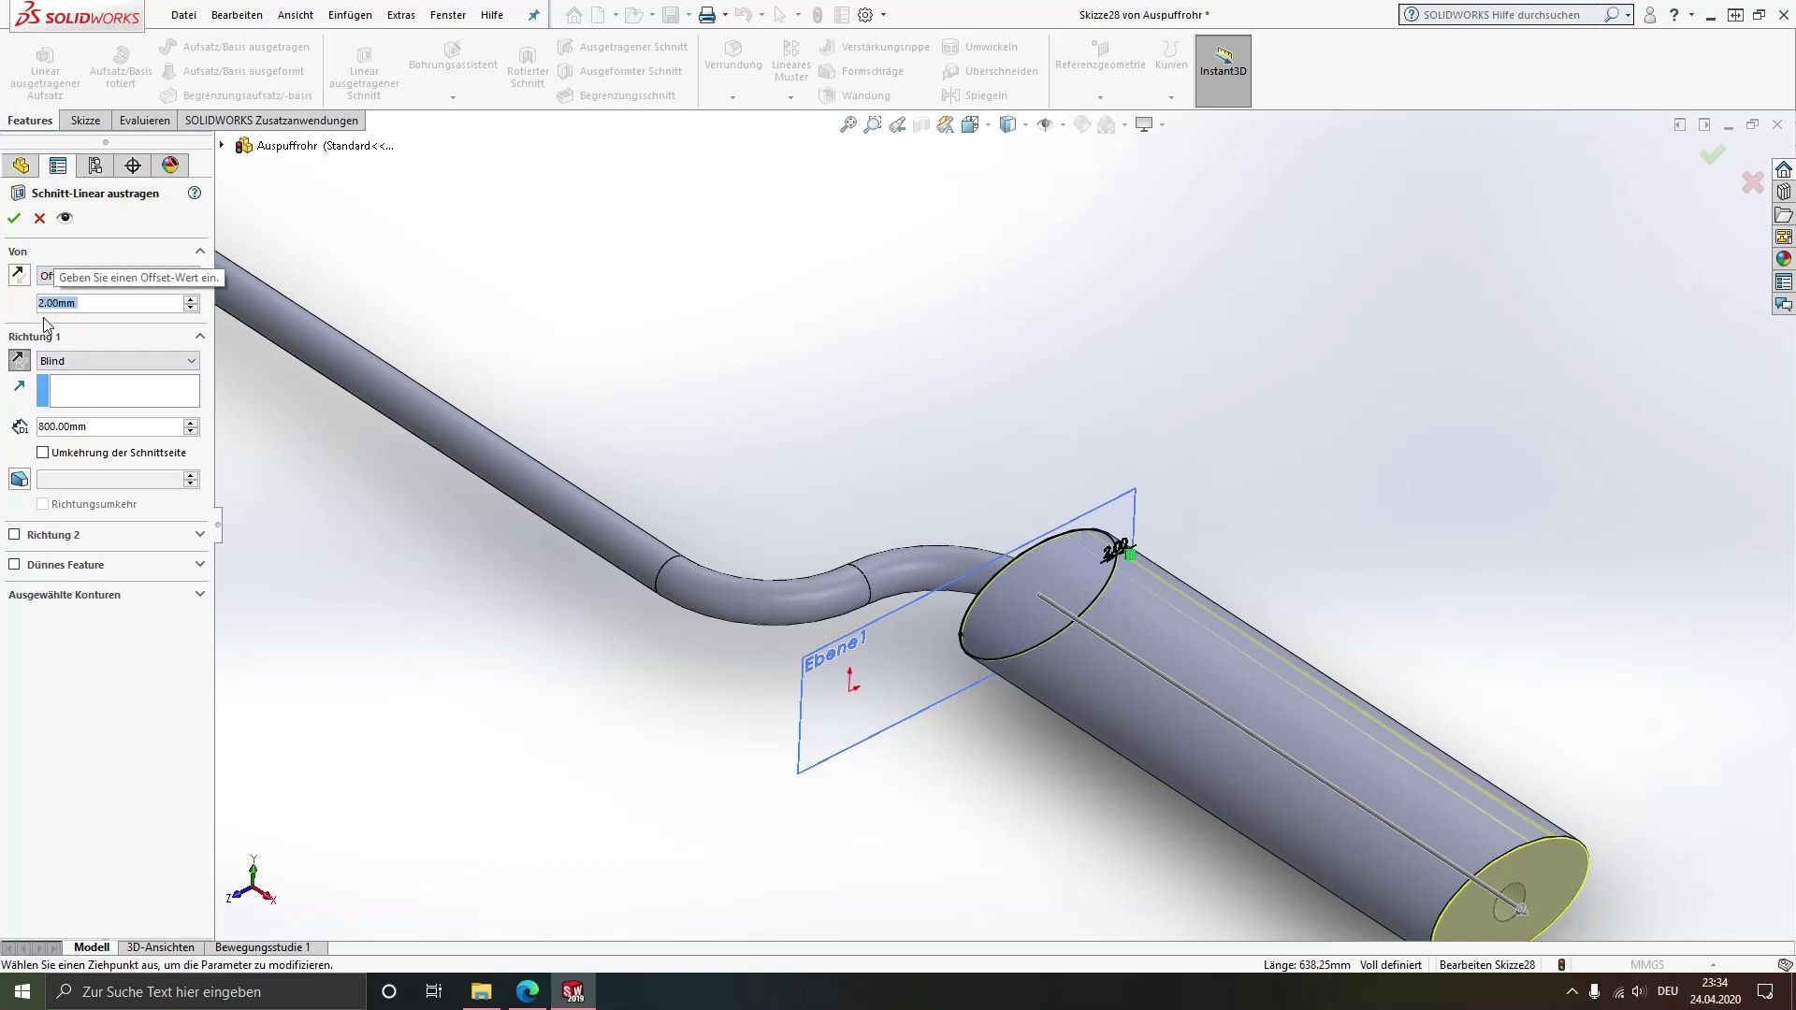
# Set the cut's Blind depth to 796 mm and confirm, leaving a thin-walled muffler shell
pyautogui.moveTo(753, 423); pyautogui.dragTo(982, 490, button='middle')
pyautogui.scroll(-5, 1066, 613)
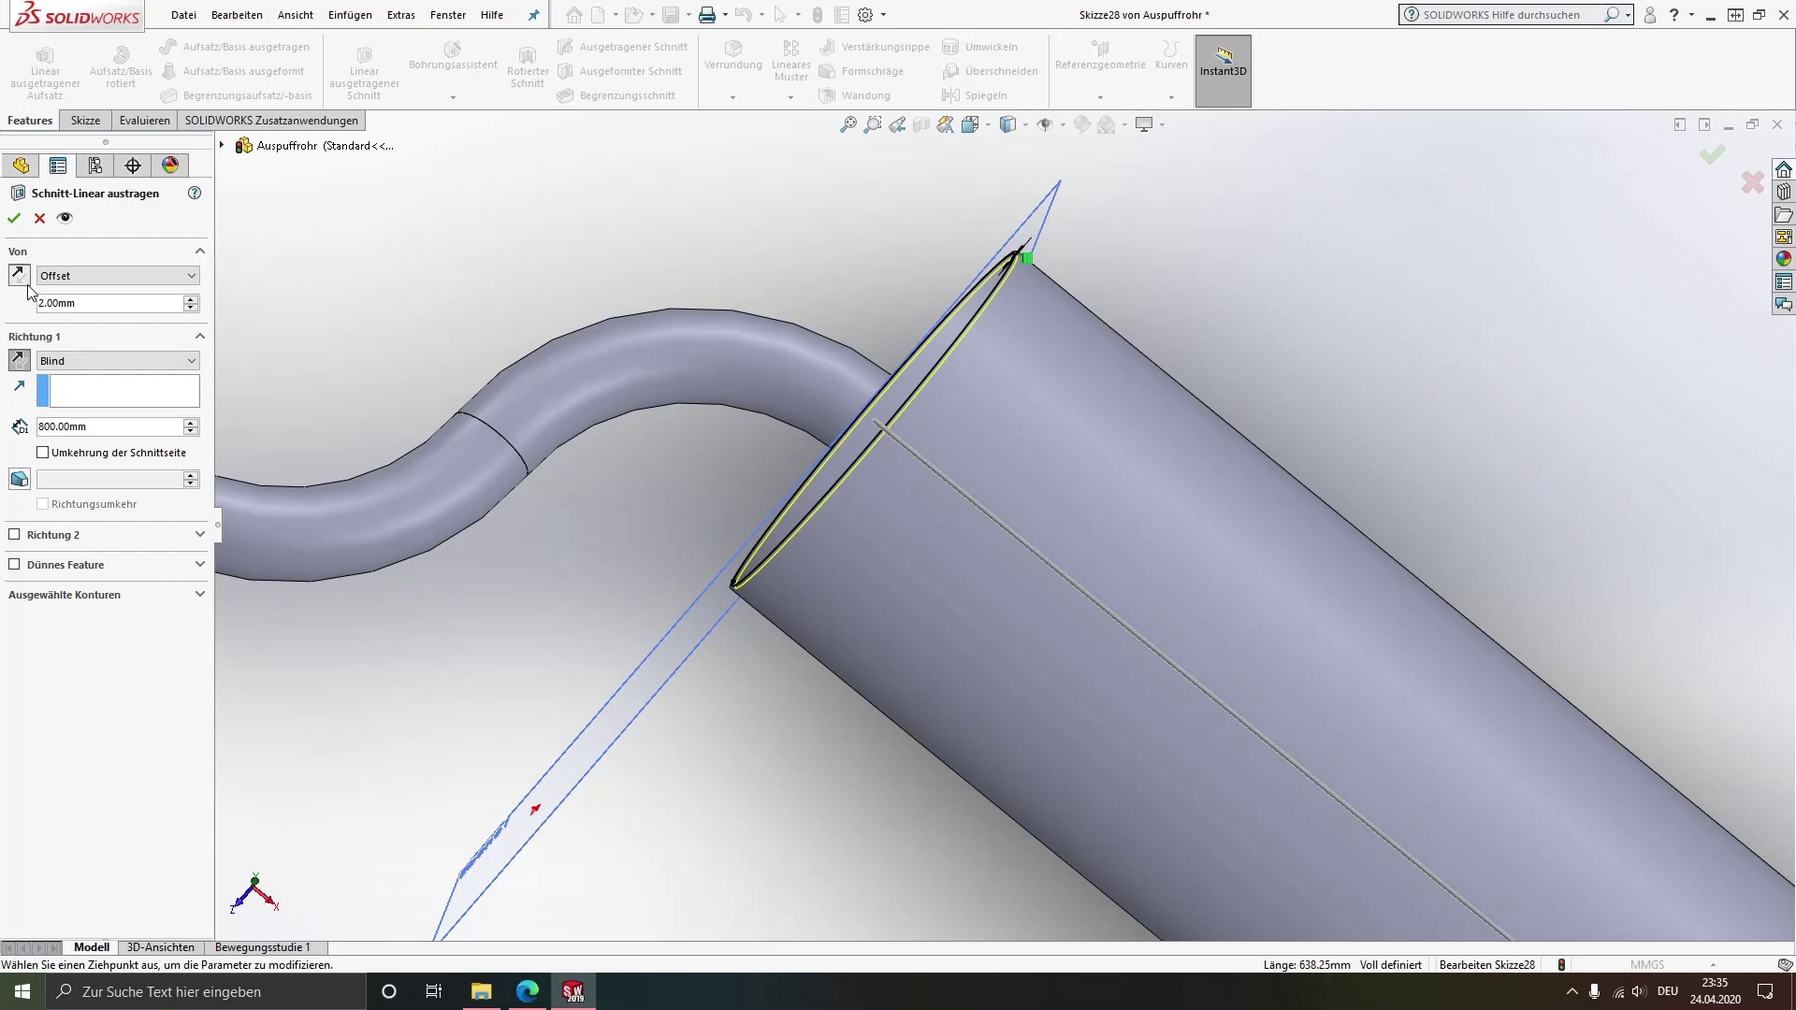
pyautogui.scroll(3, 1132, 559)
pyautogui.scroll(2, 1149, 566)
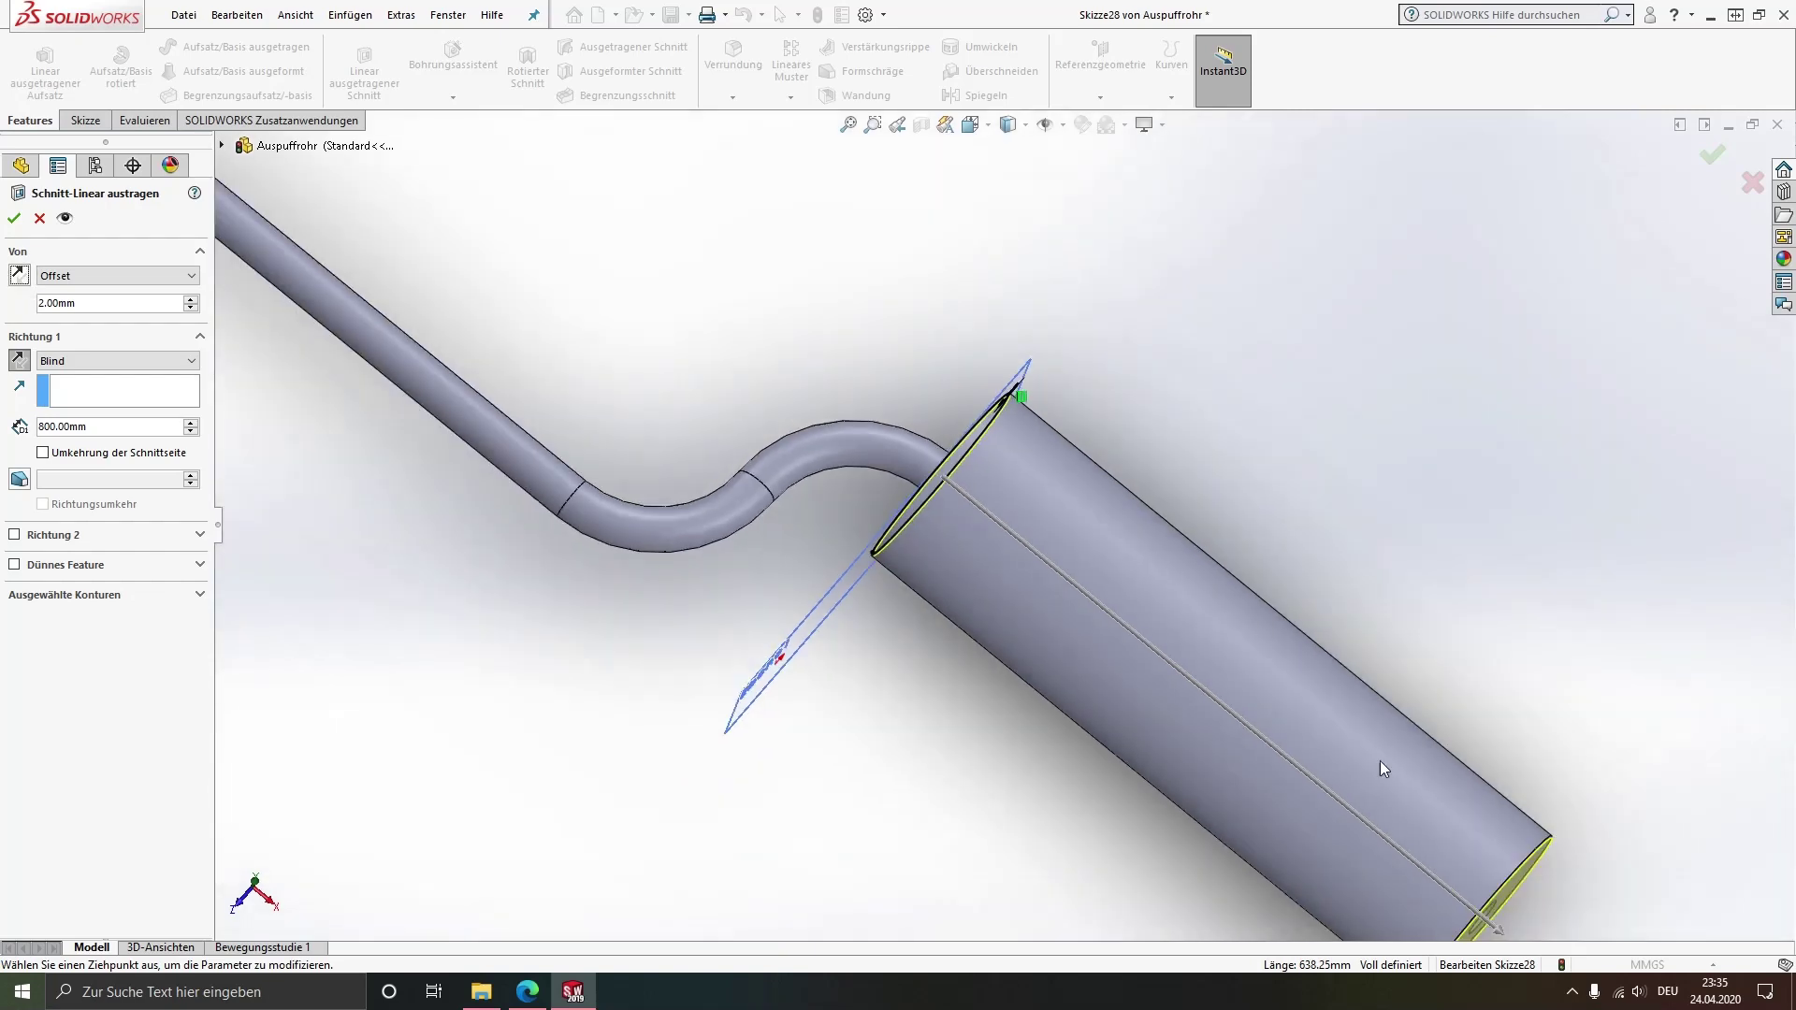
pyautogui.scroll(3, 1384, 786)
pyautogui.scroll(-3, 1263, 743)
pyautogui.scroll(-3, 970, 609)
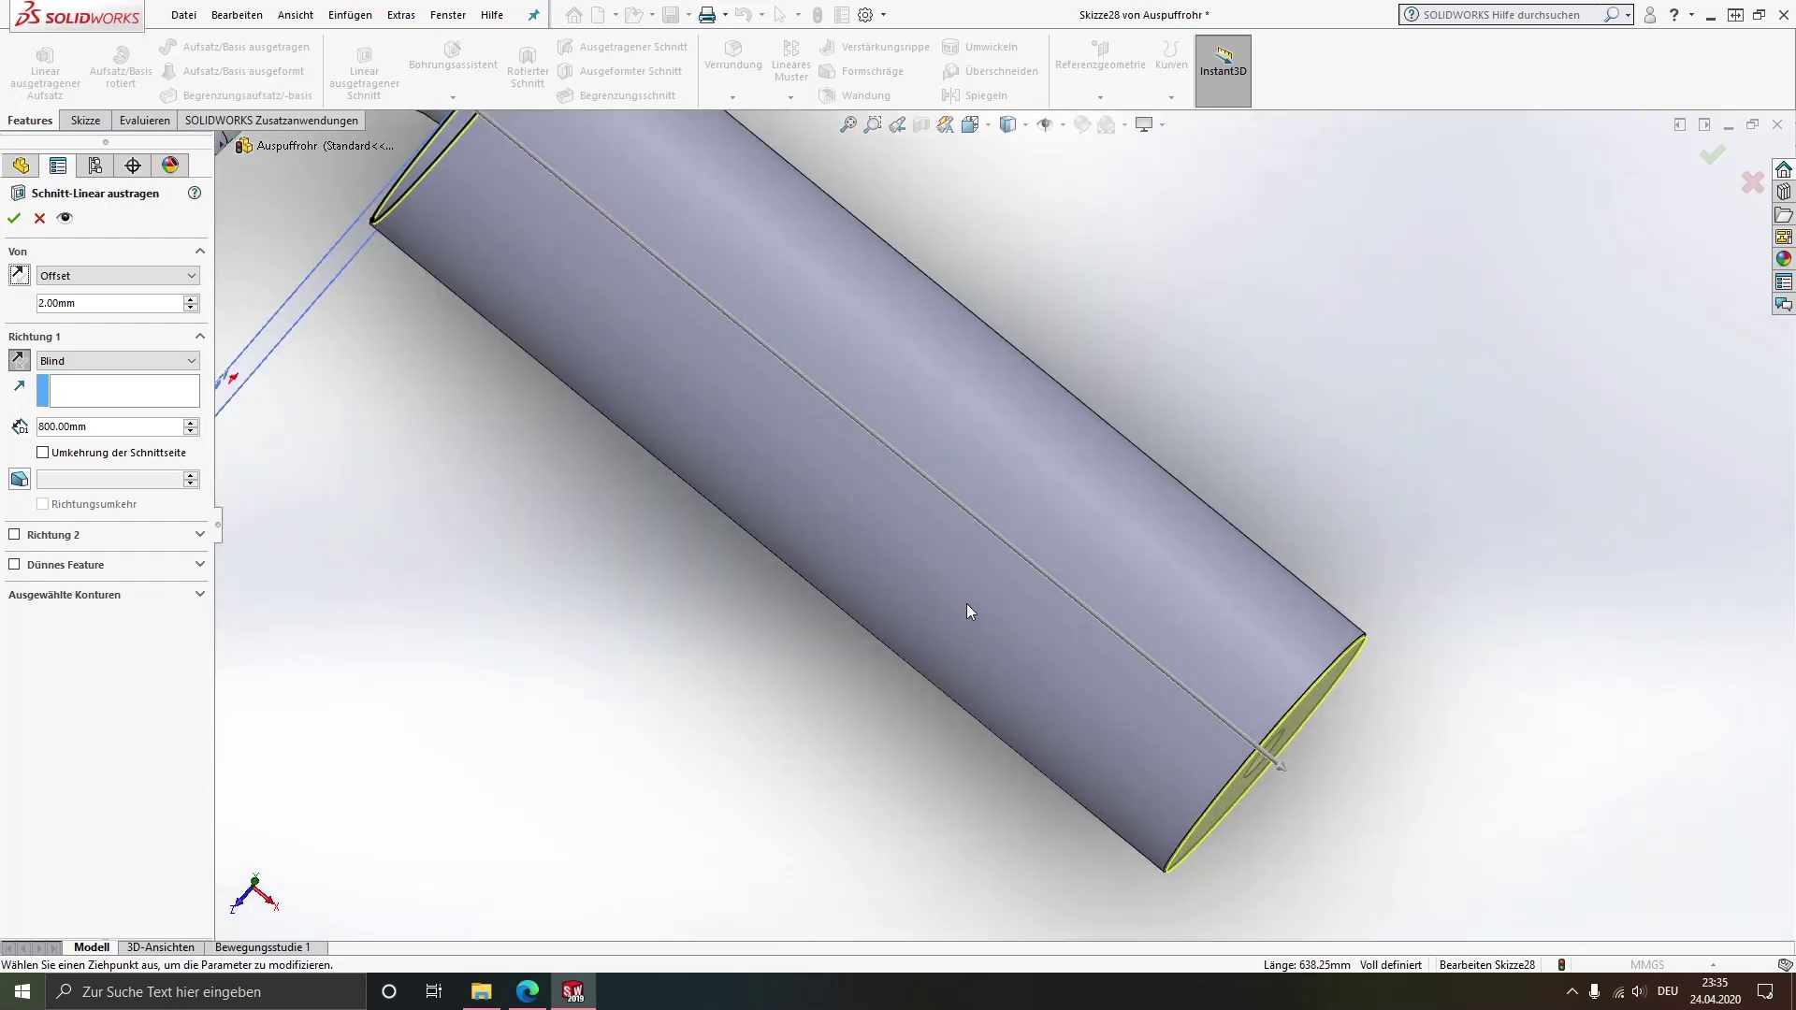
pyautogui.moveTo(970, 609); pyautogui.dragTo(946, 533, button='middle')
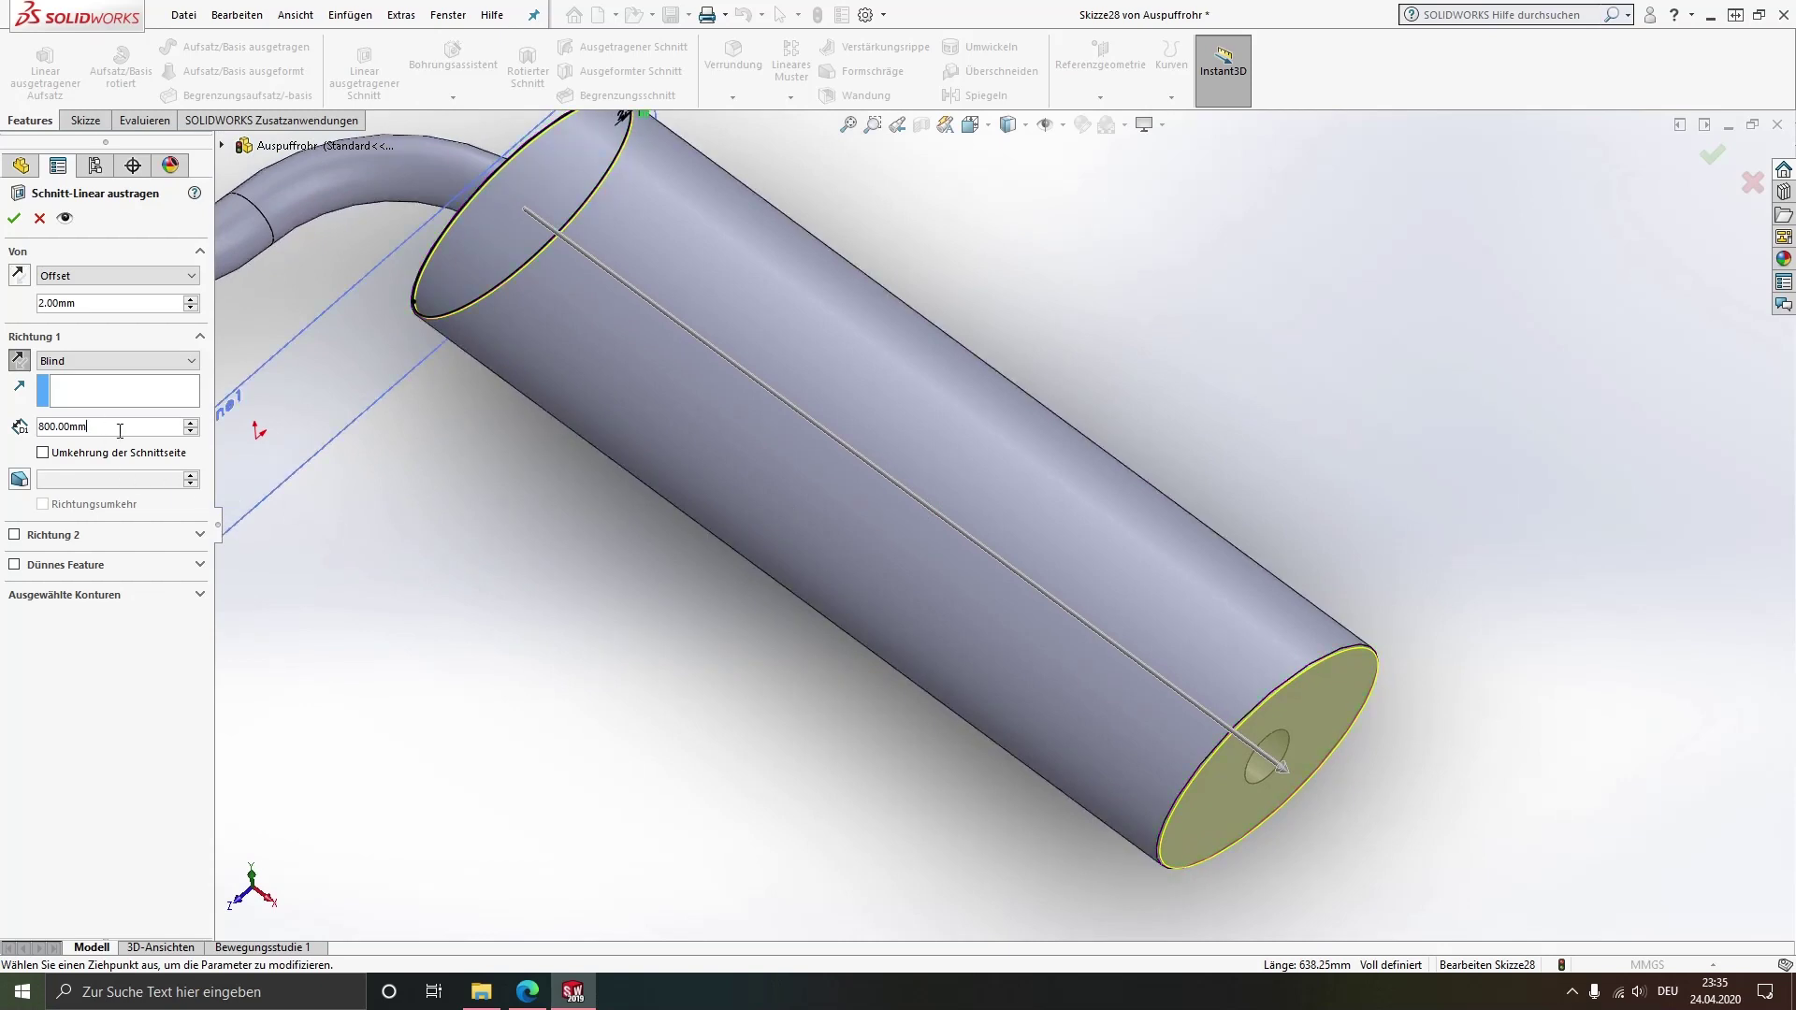
pyautogui.write('7')
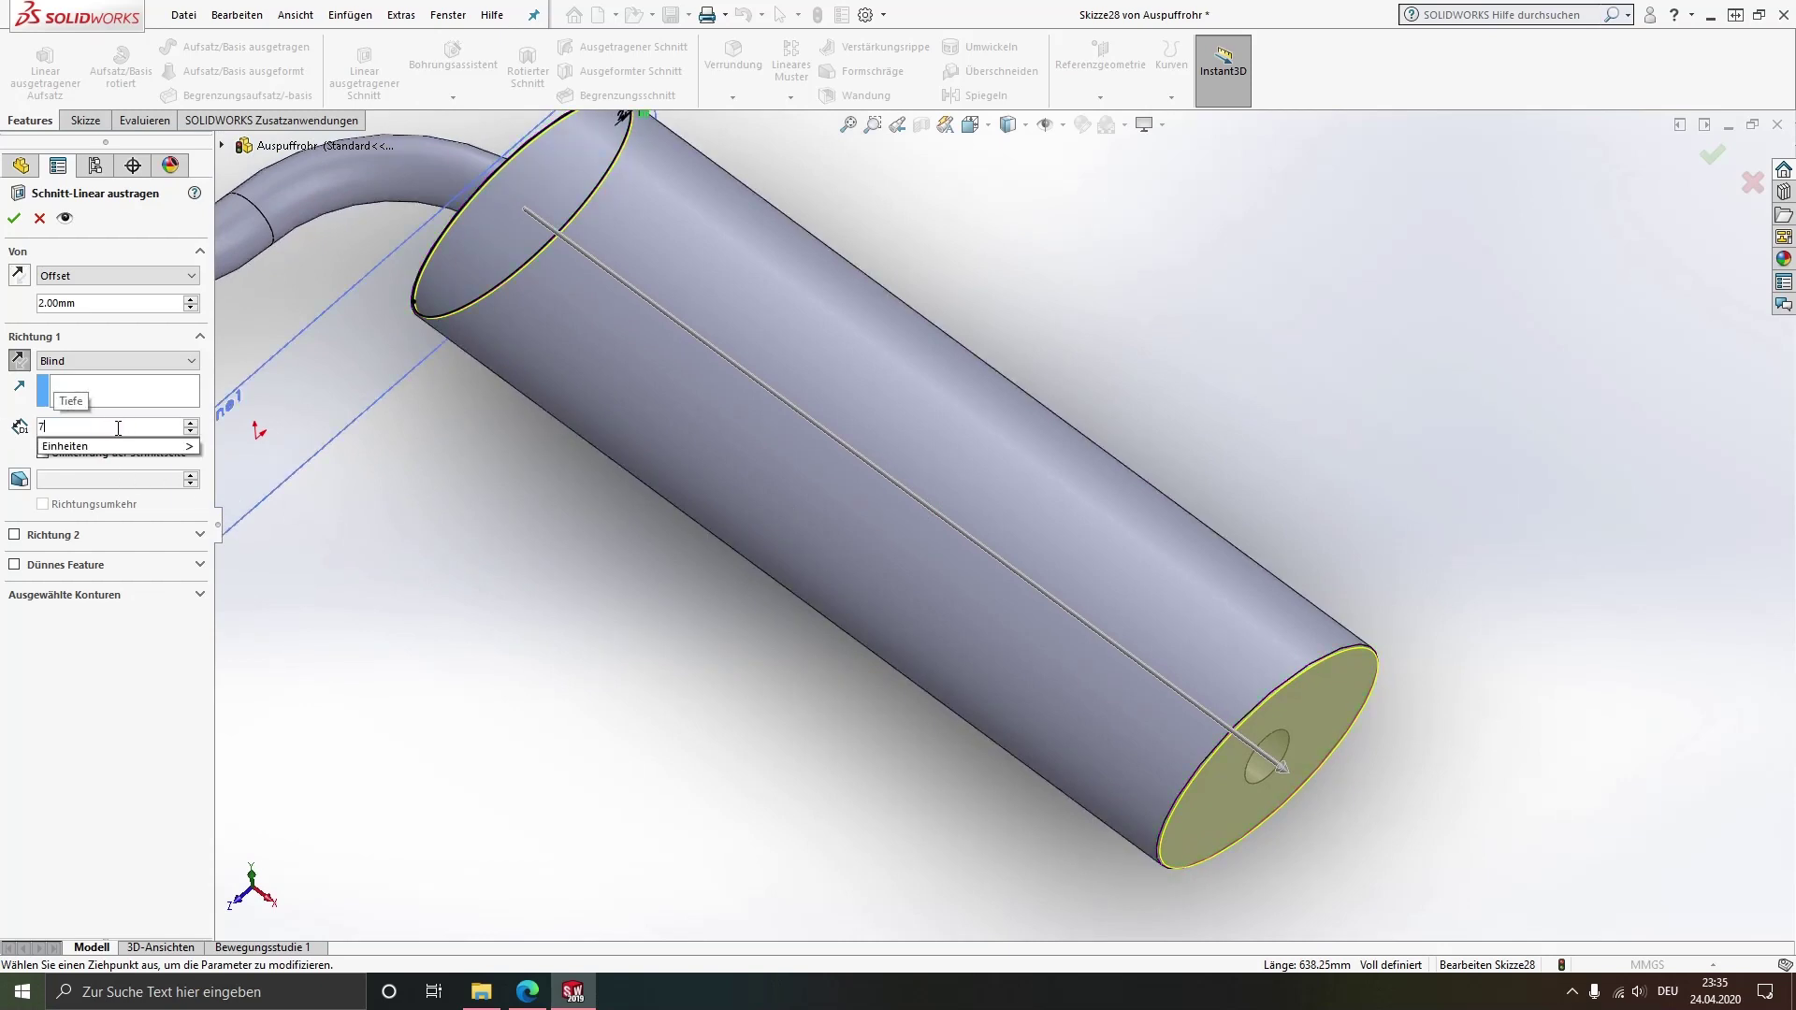
pyautogui.write('96')
pyautogui.press('Return')
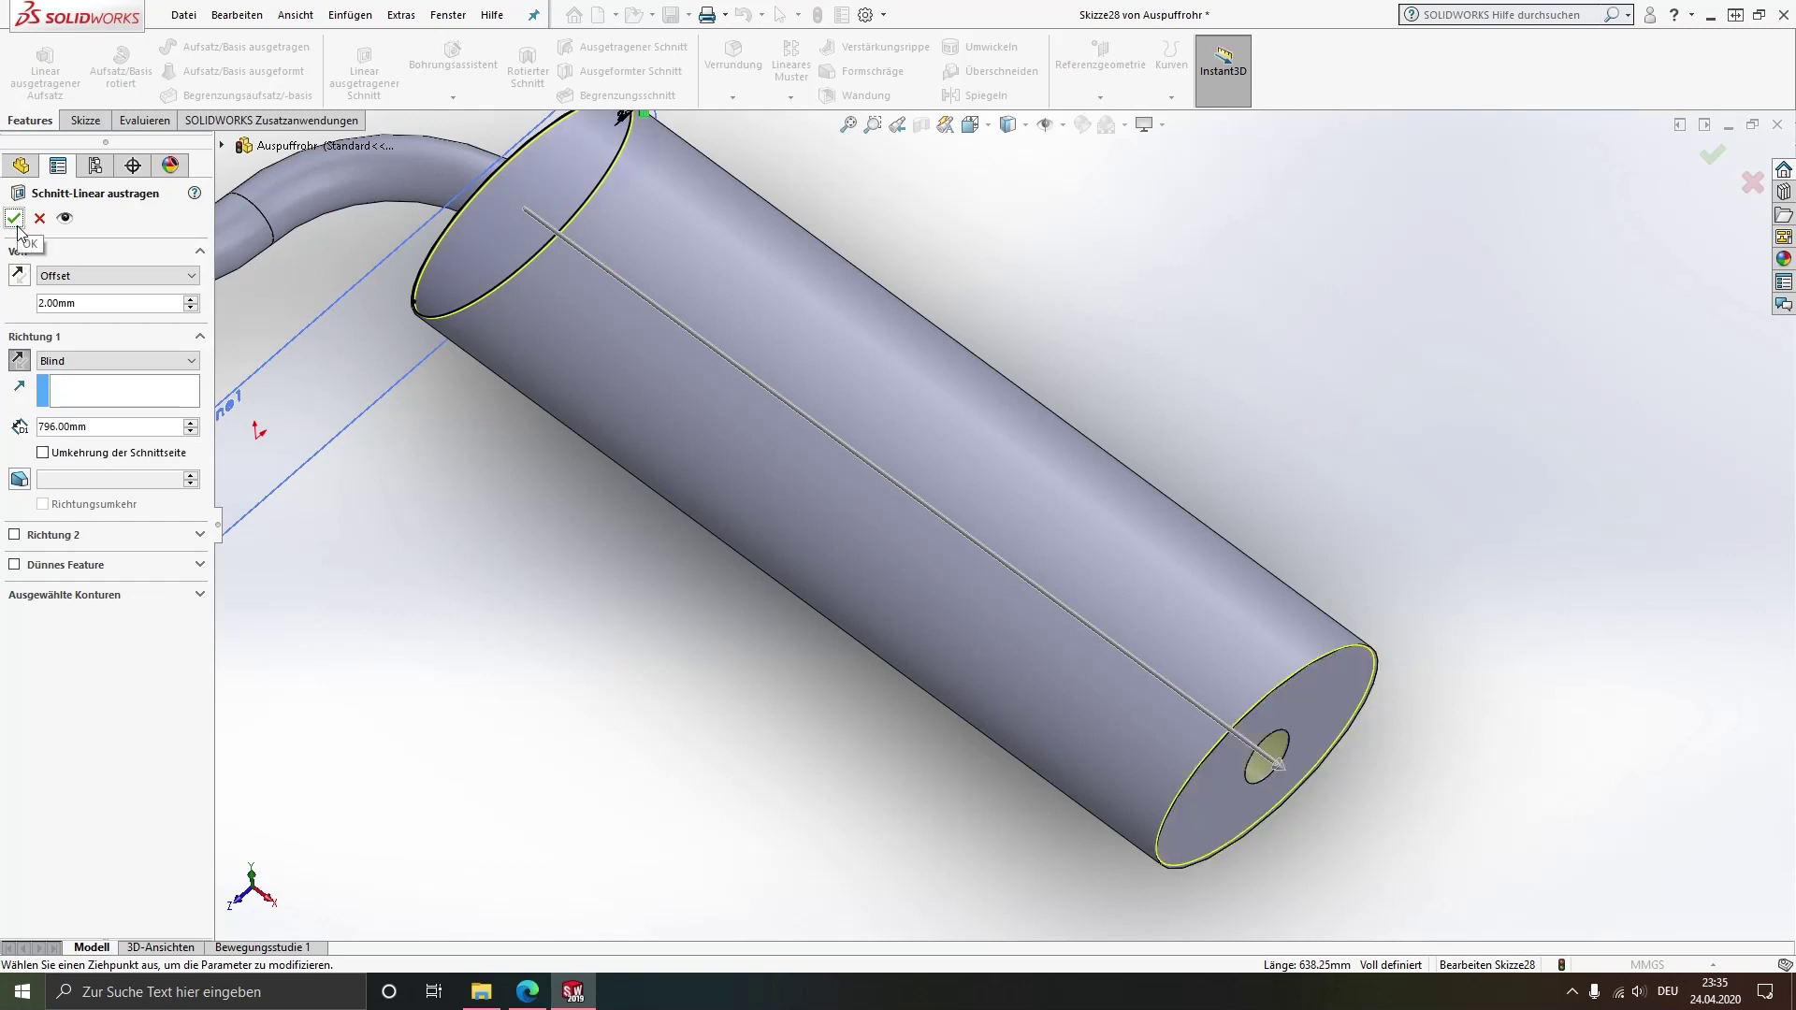
pyautogui.click(16, 222)
# Apply a section view on the Front Plane at -252 mm through the hollowed muffler
pyautogui.moveTo(932, 540); pyautogui.dragTo(1077, 599, button='middle')
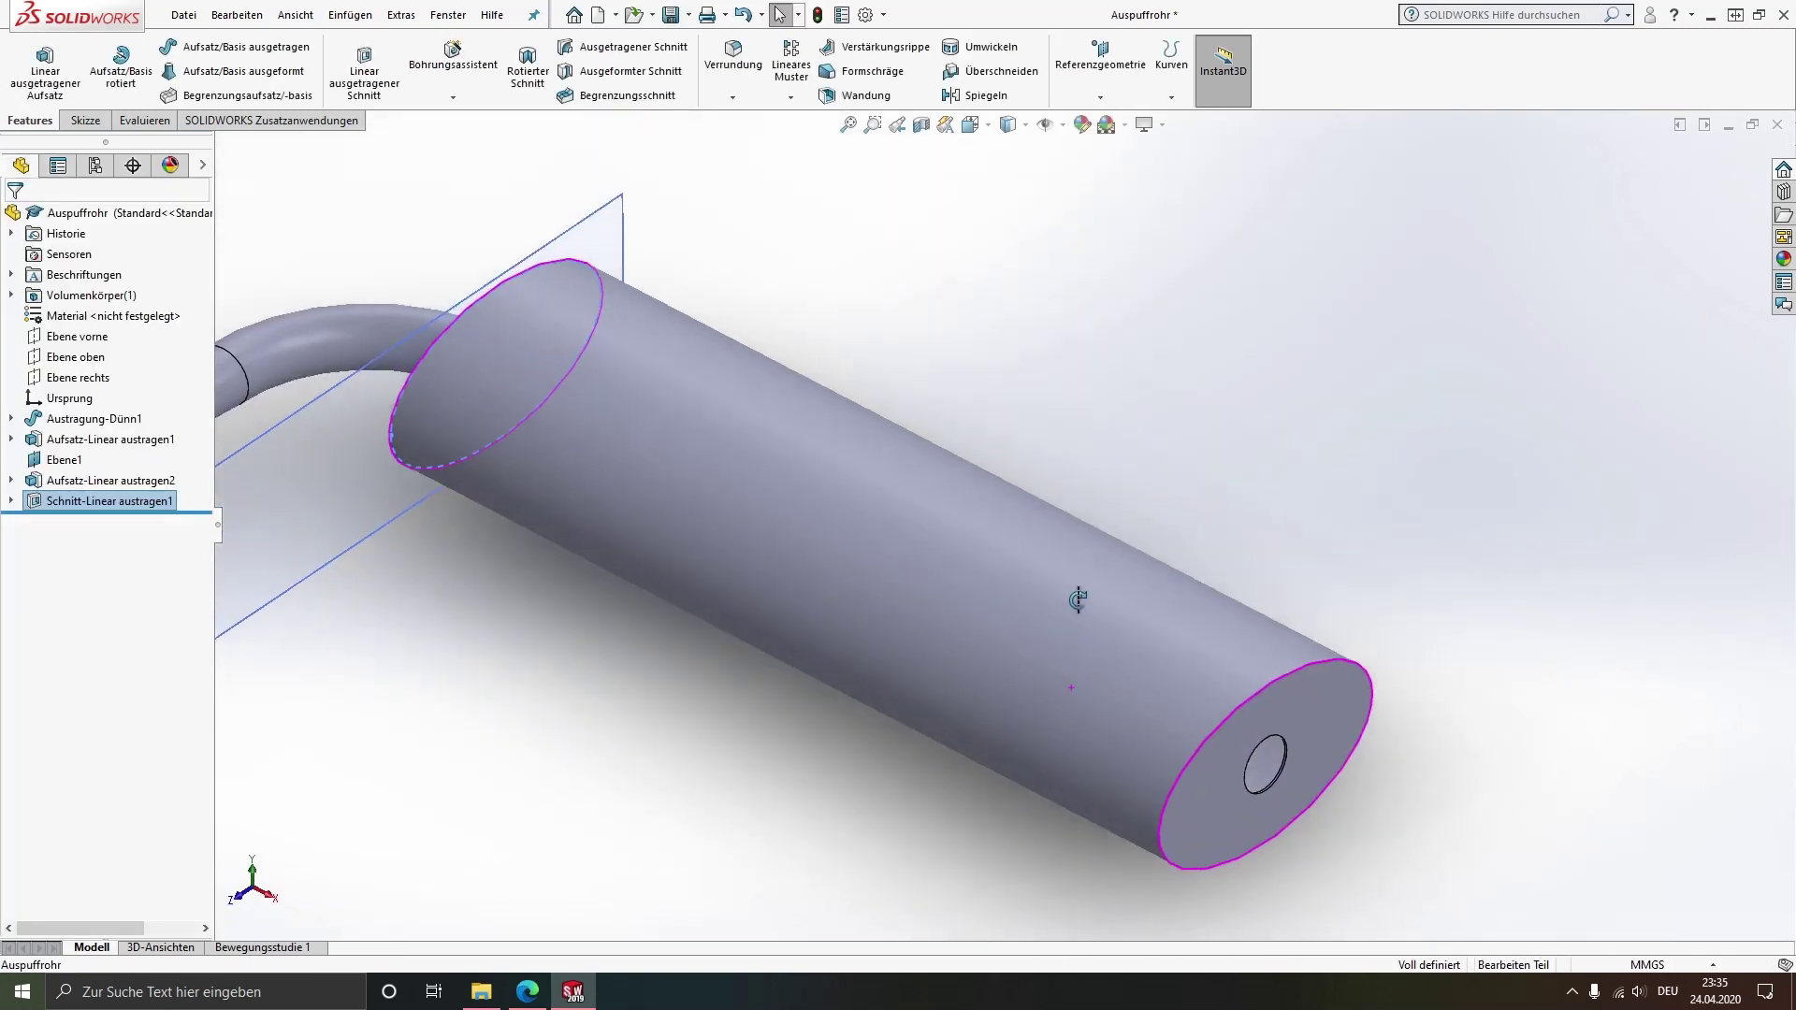
pyautogui.scroll(3, 1077, 600)
pyautogui.scroll(3, 850, 573)
pyautogui.click(759, 255)
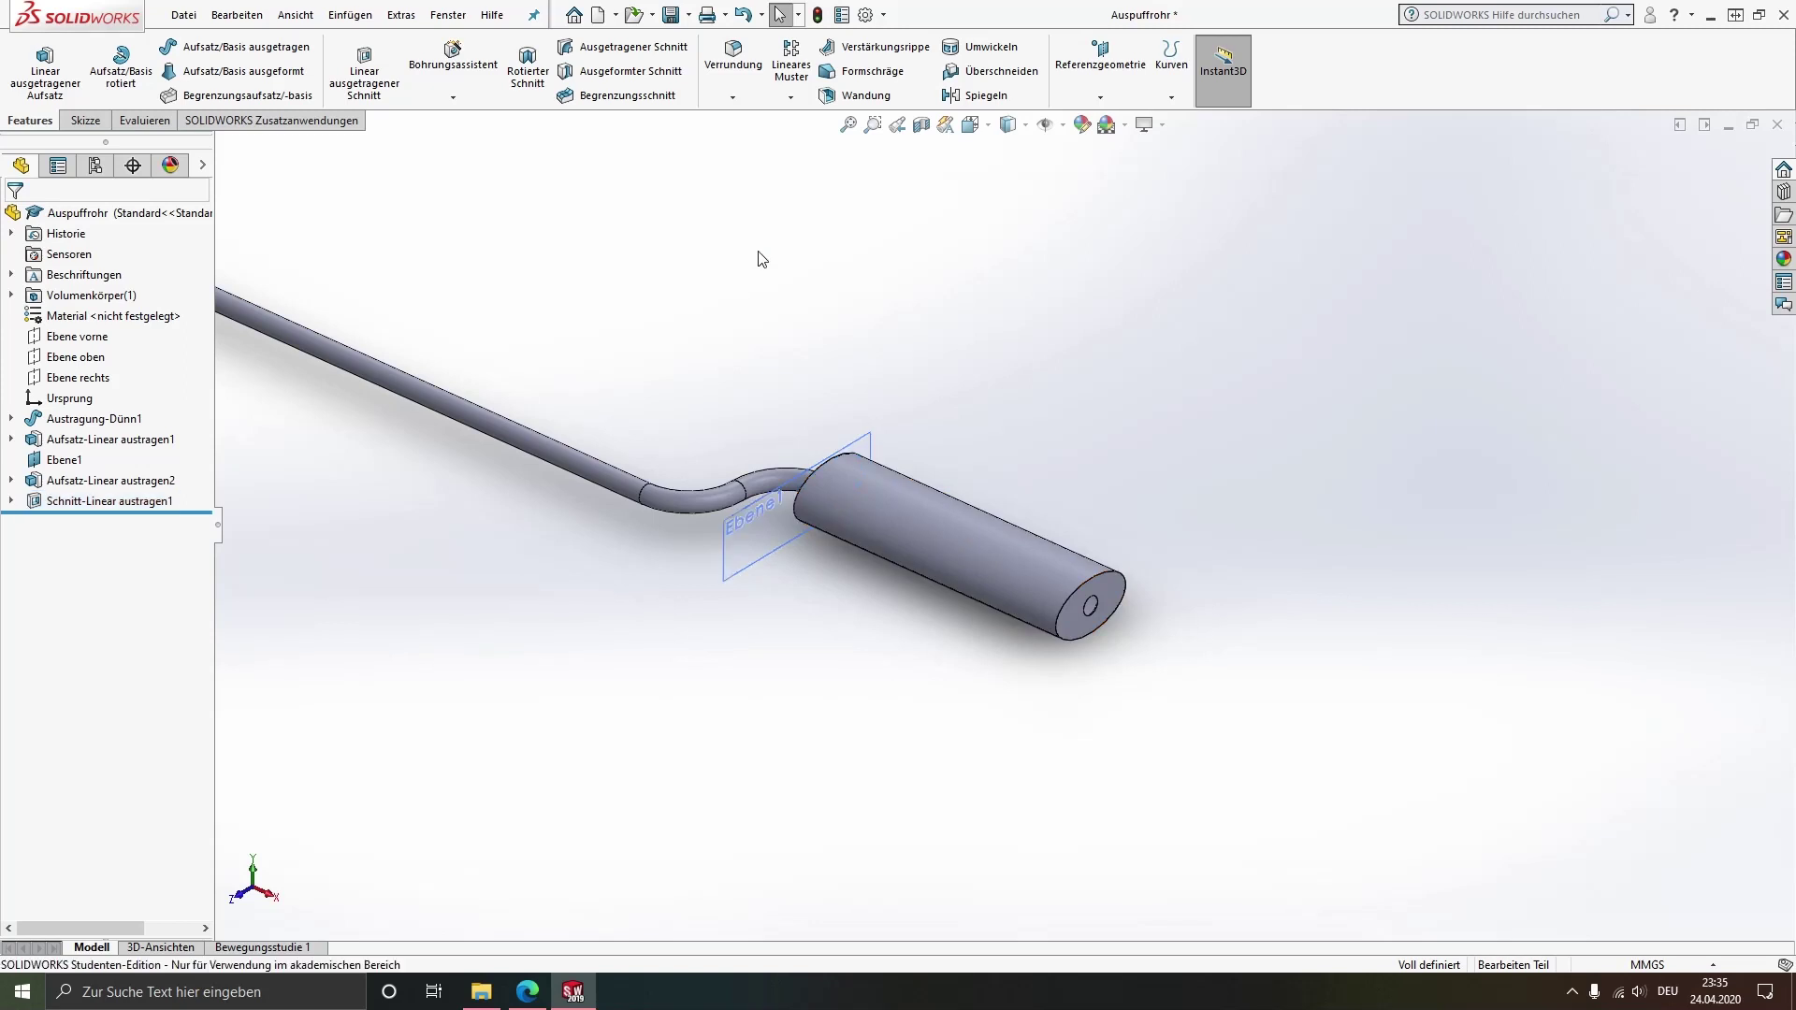
pyautogui.click(922, 124)
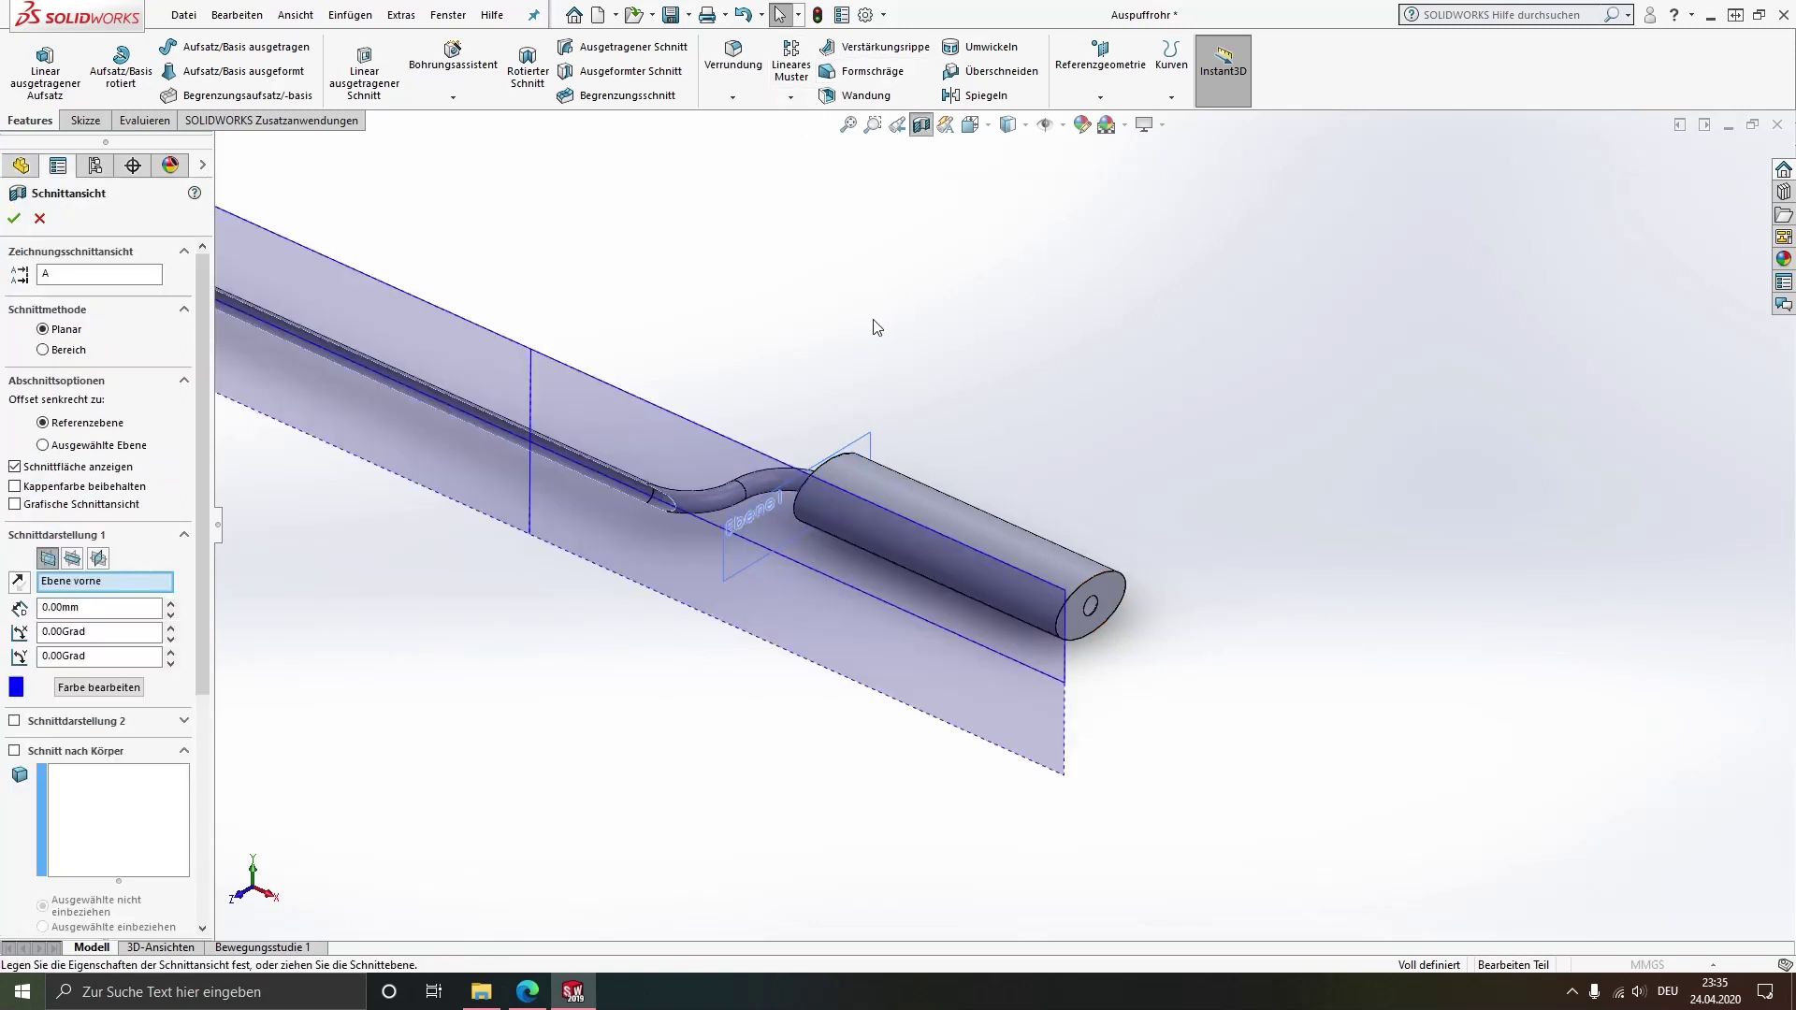
pyautogui.moveTo(478, 482)
pyautogui.mouseDown()
pyautogui.moveTo(608, 496)
pyautogui.moveTo(668, 462)
pyautogui.mouseUp()
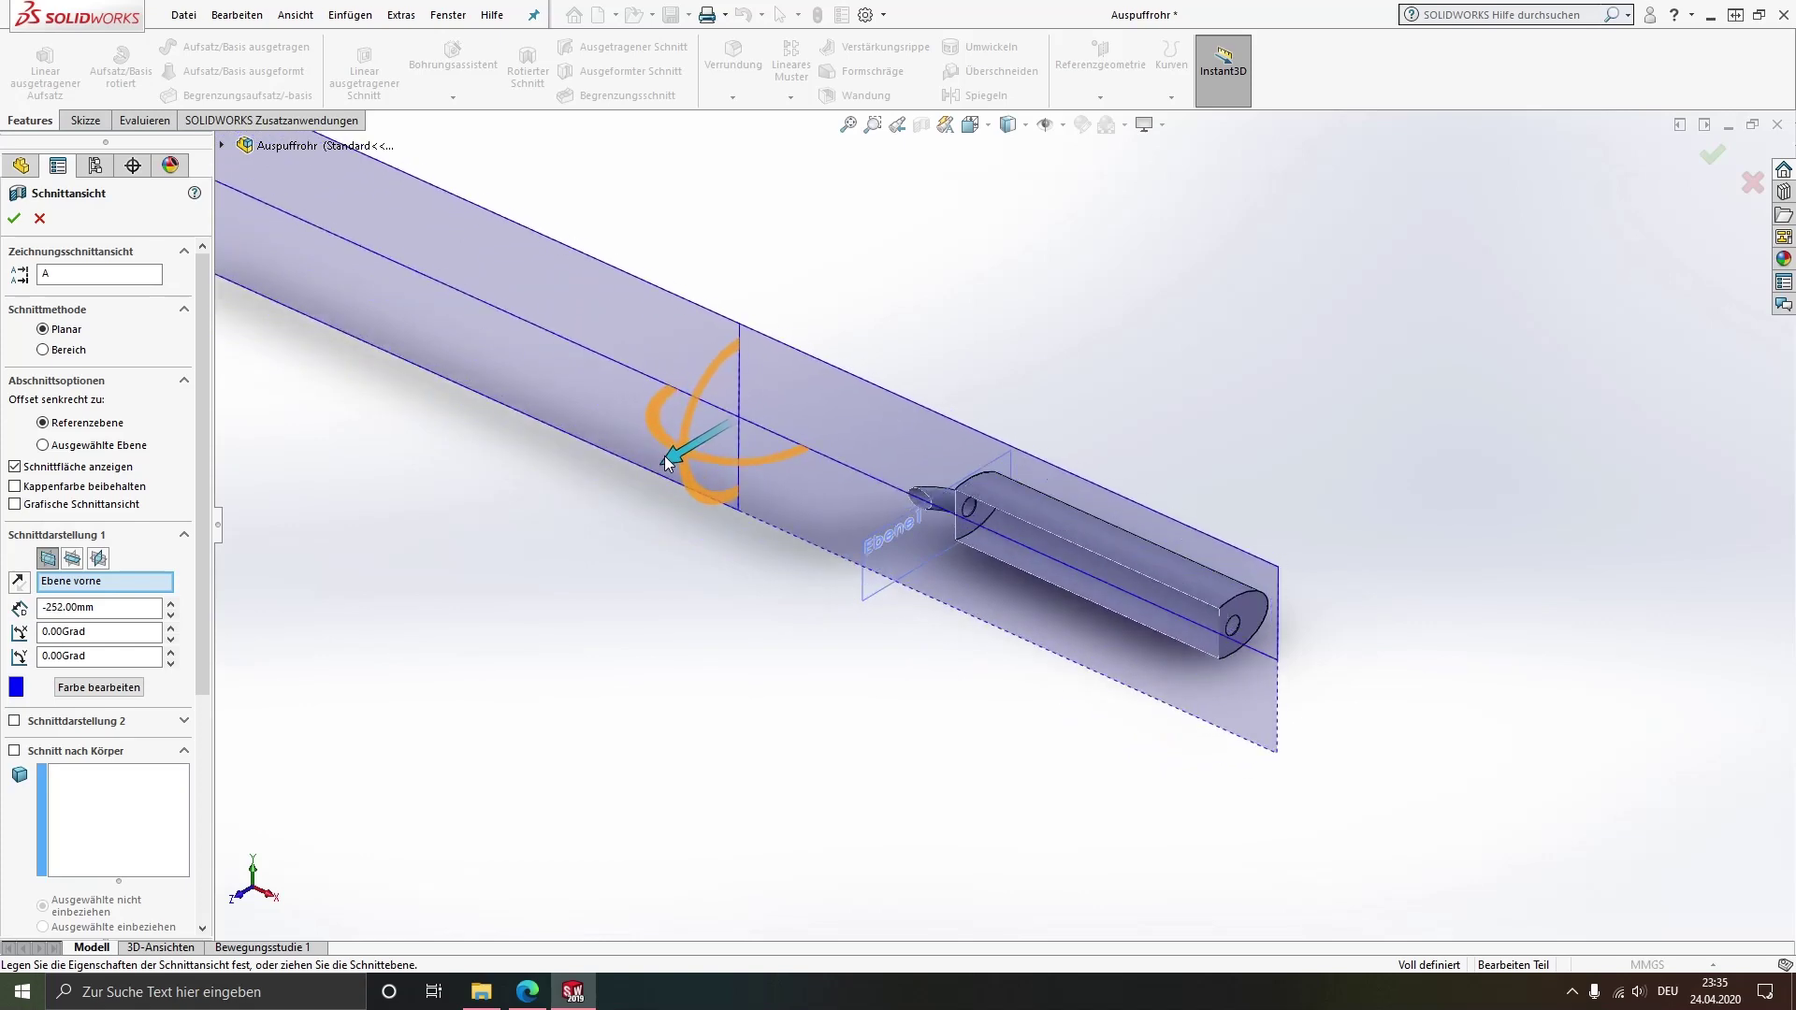
pyautogui.scroll(2, 1207, 640)
pyautogui.scroll(-5, 1034, 586)
pyautogui.scroll(-3, 1027, 644)
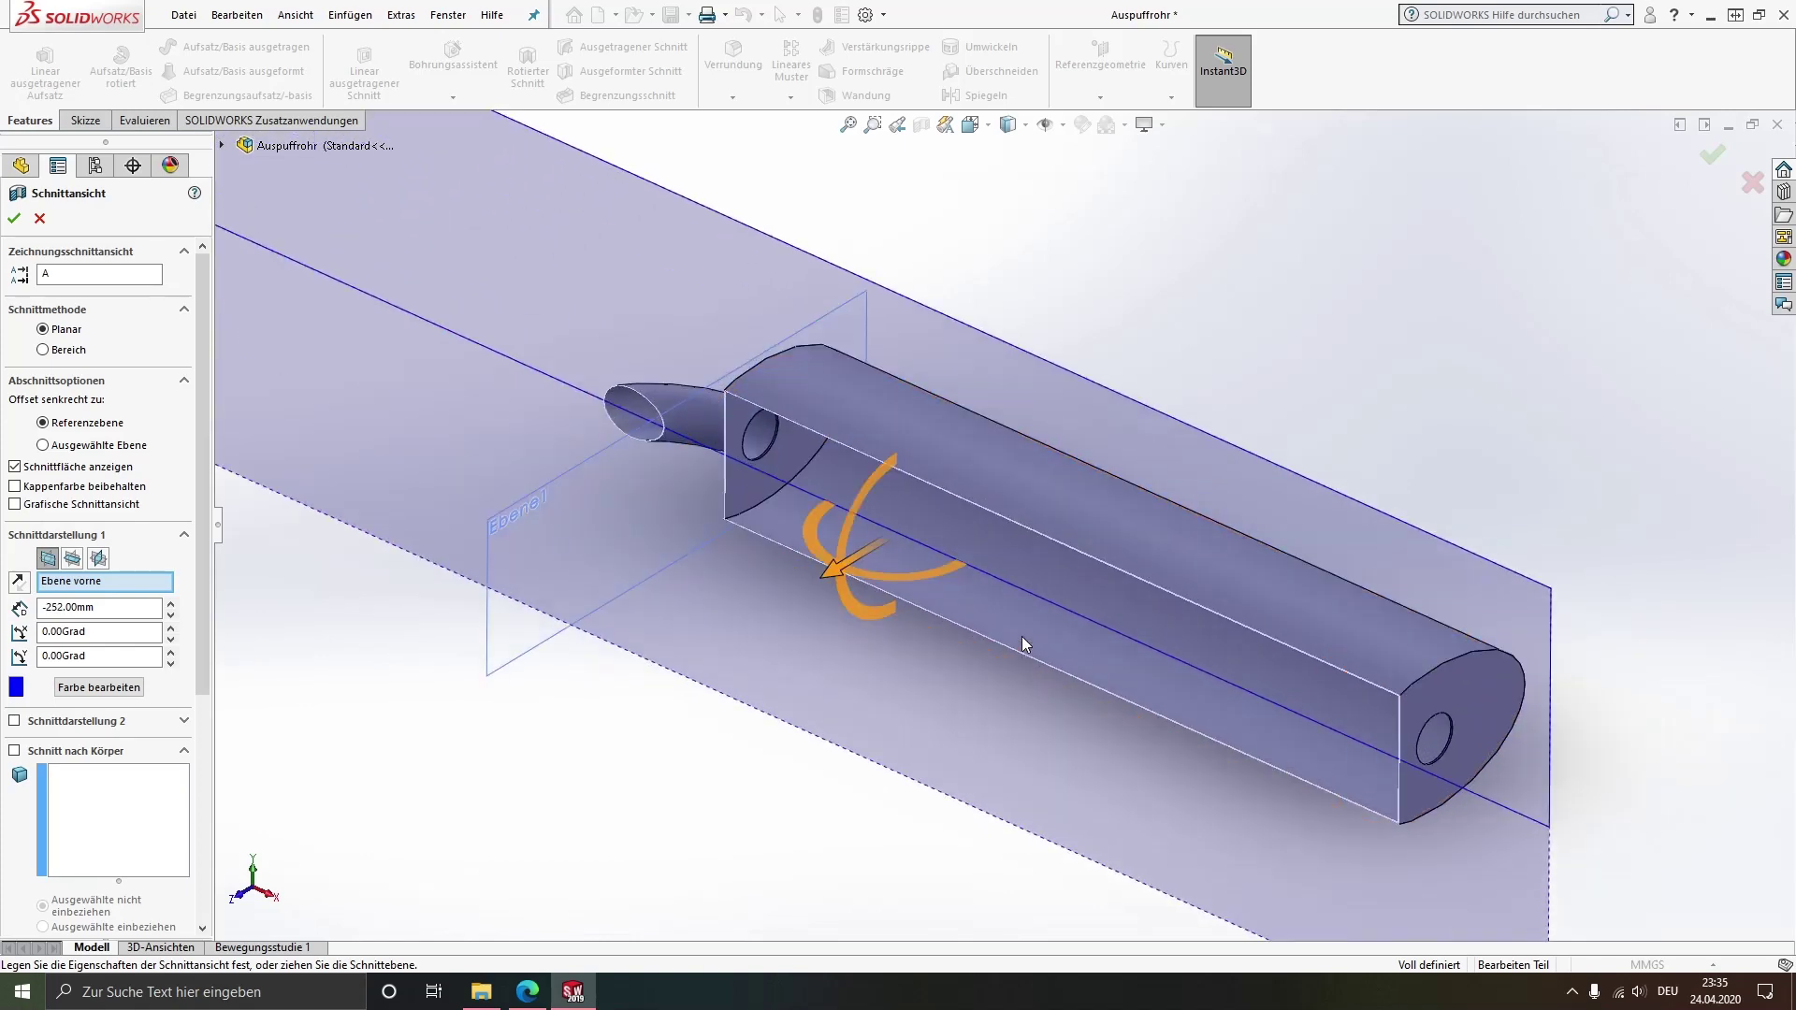
pyautogui.moveTo(1027, 643)
pyautogui.mouseDown(button='middle')
pyautogui.moveTo(1091, 539)
pyautogui.moveTo(1160, 525)
pyautogui.moveTo(1076, 543)
pyautogui.mouseUp(button='middle')
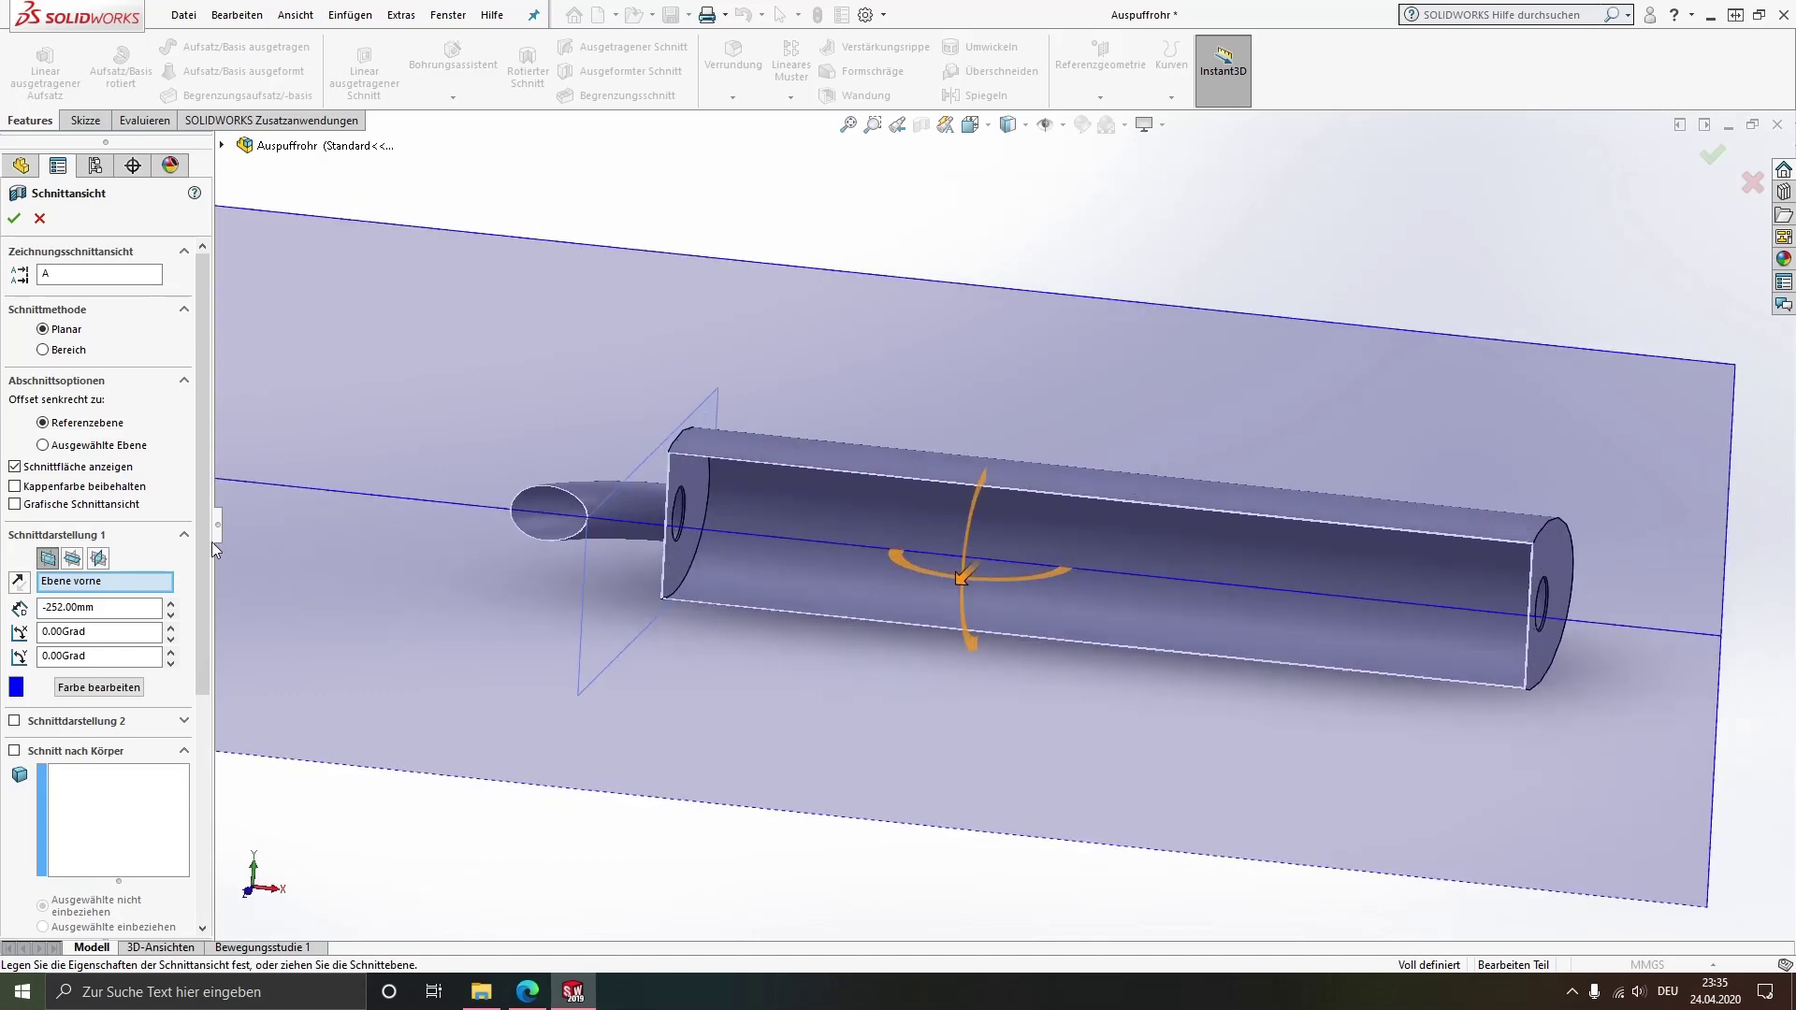
pyautogui.click(14, 218)
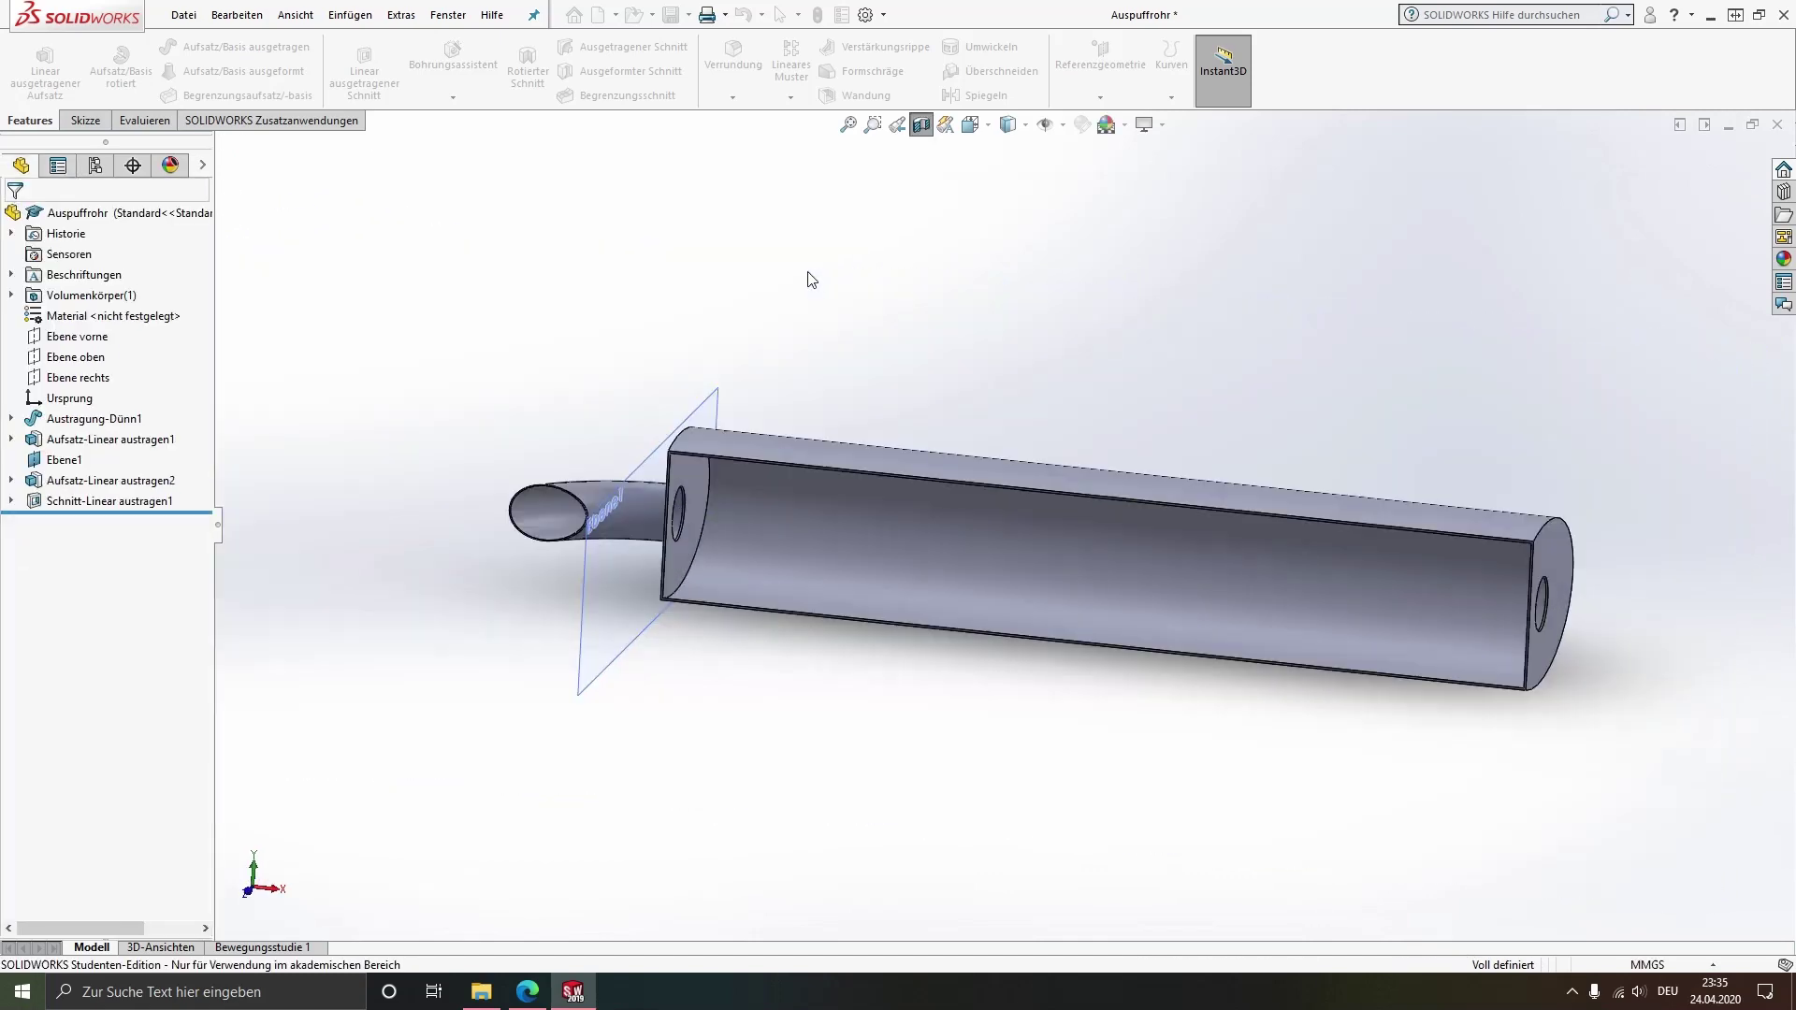
pyautogui.scroll(-4, 772, 486)
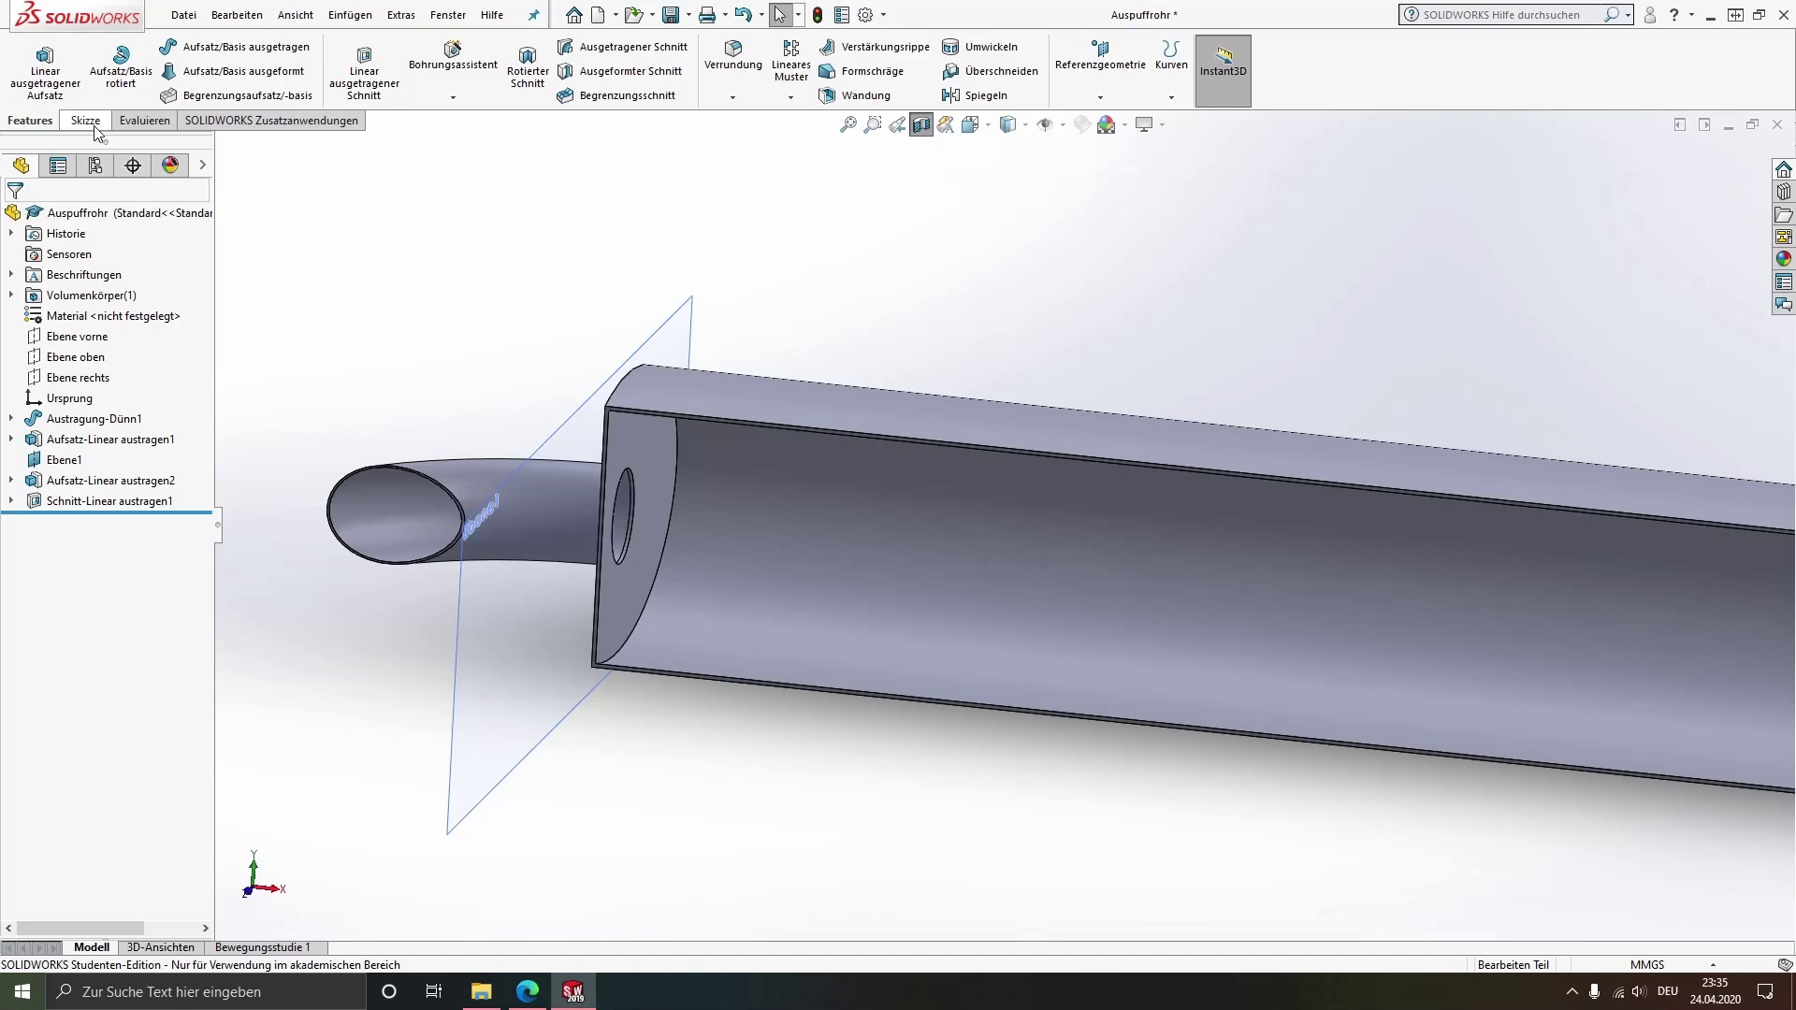
# Measure the muffler wall between two parallel edges with Evaluieren > Messen, then clear it
pyautogui.click(143, 120)
pyautogui.click(239, 61)
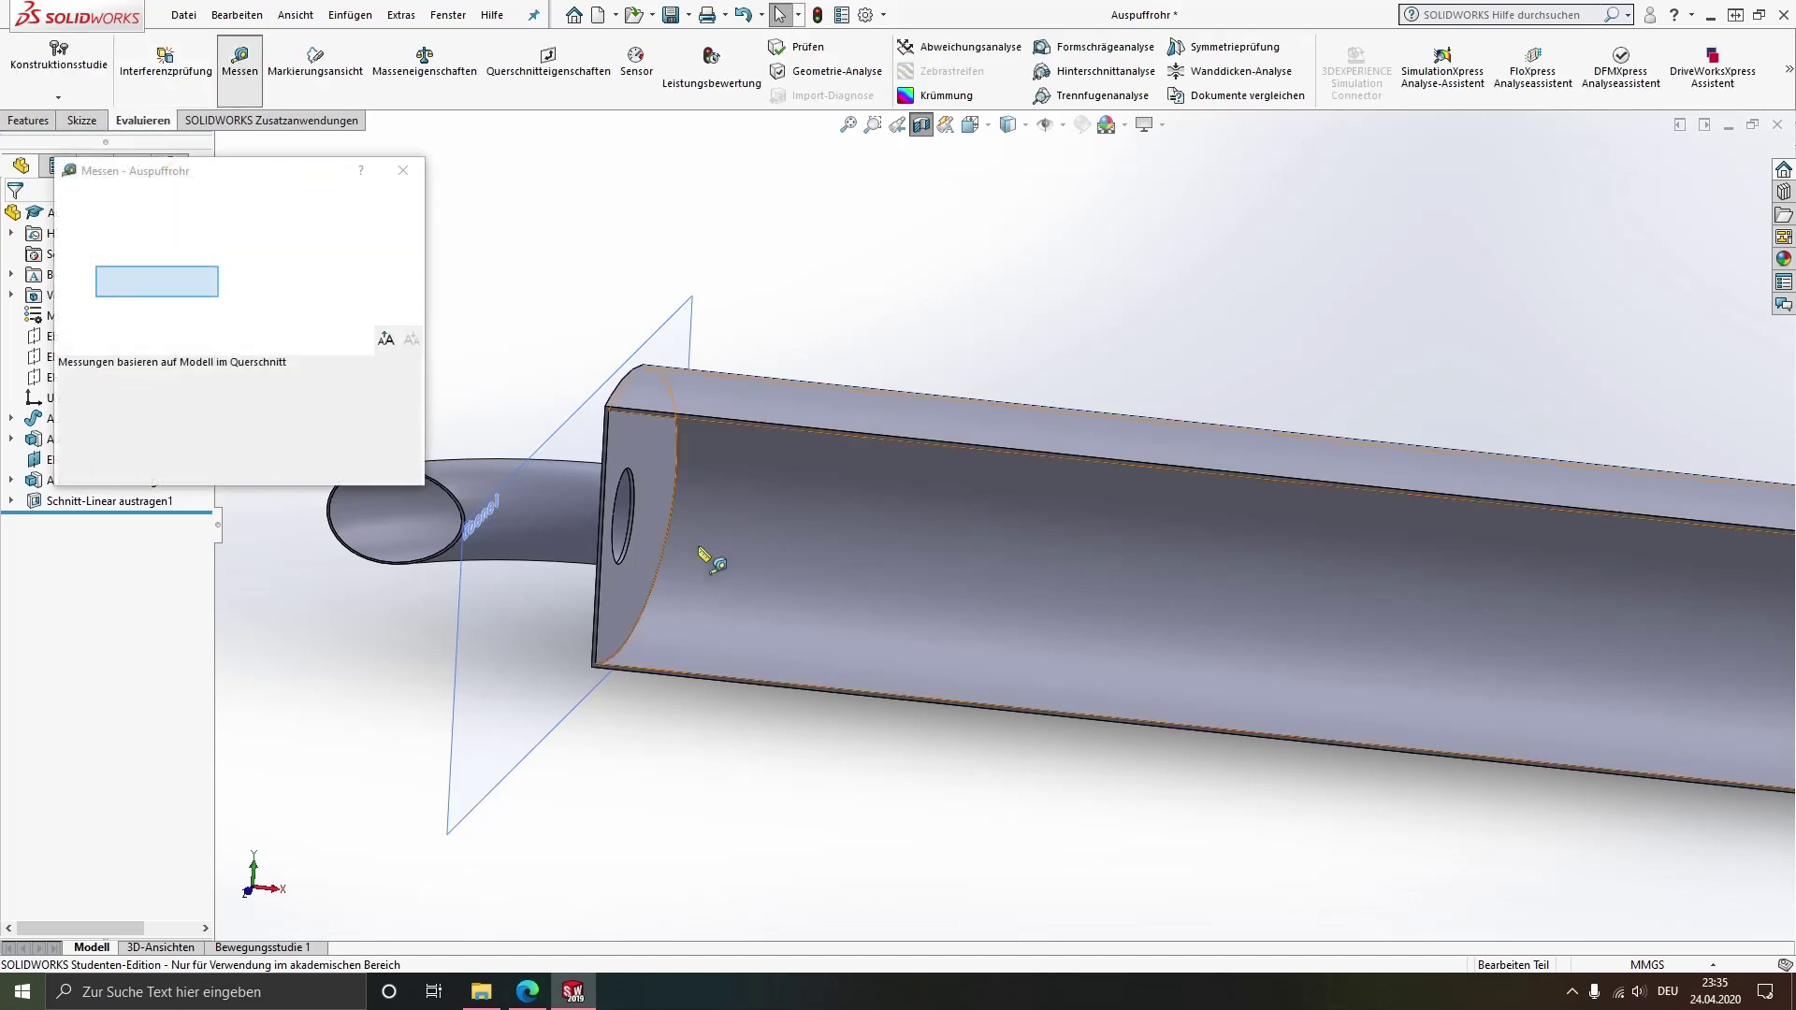
pyautogui.scroll(-3, 629, 547)
pyautogui.scroll(-3, 652, 517)
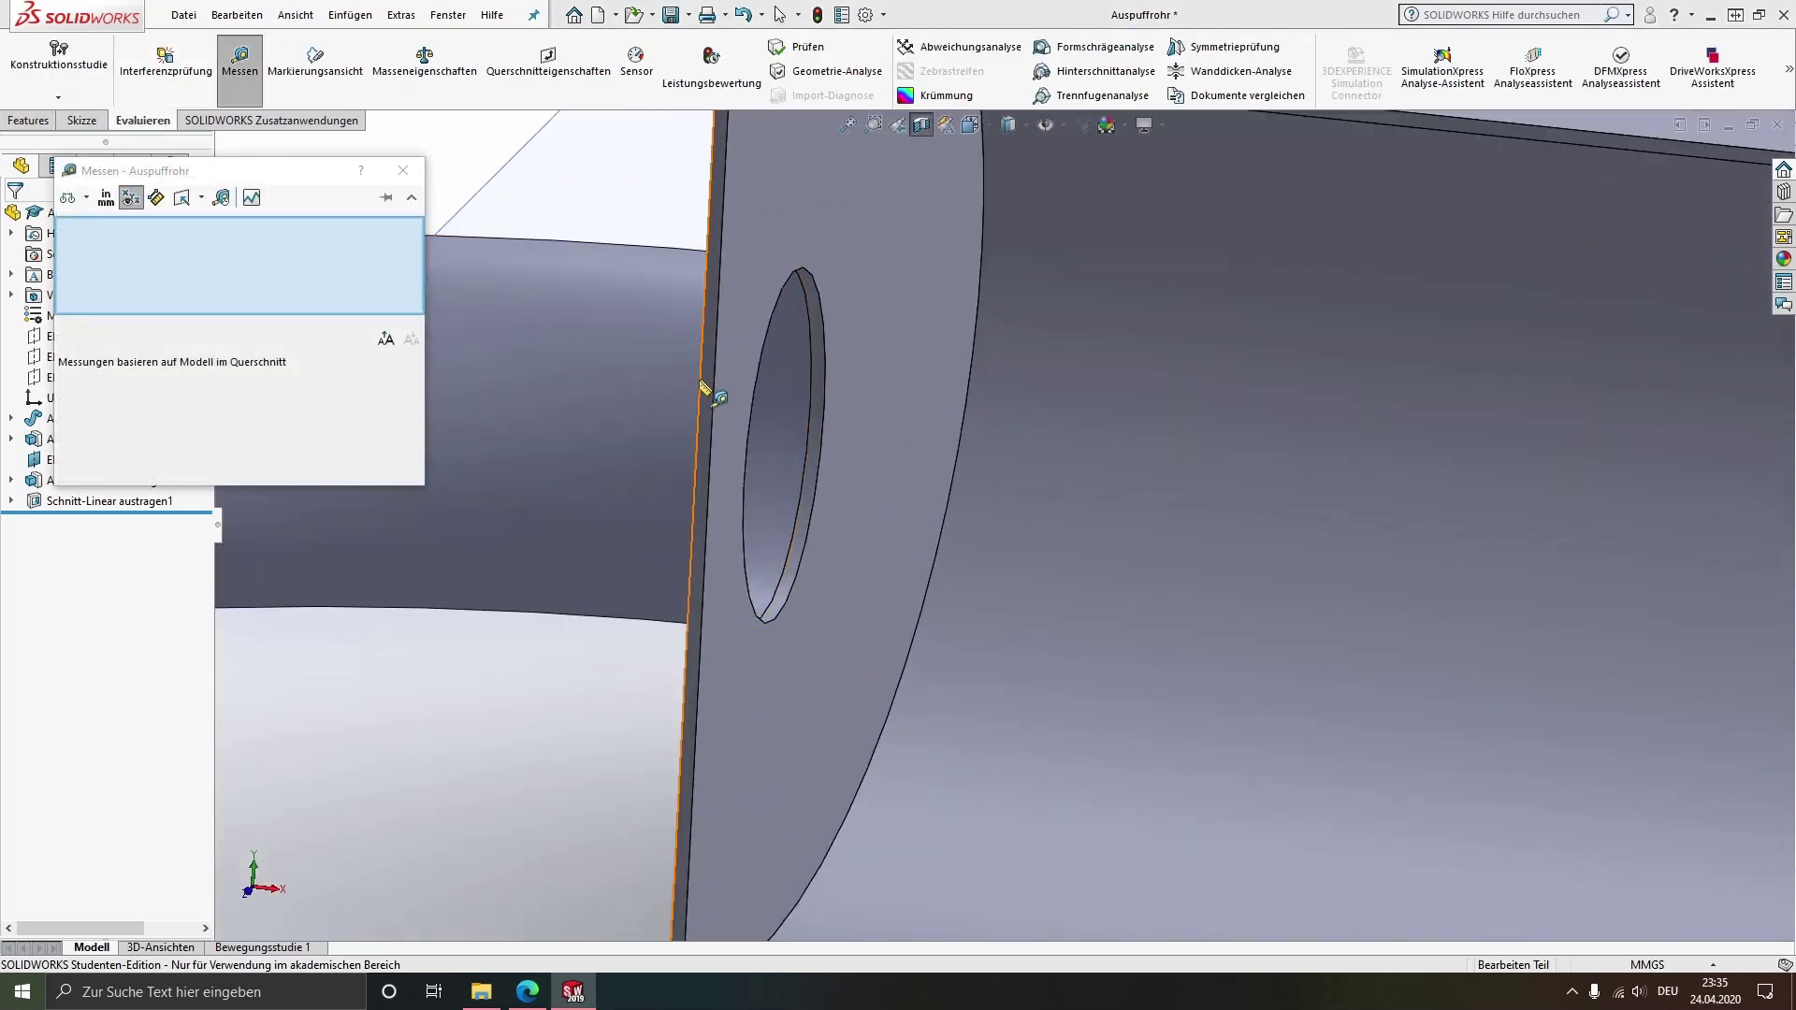
pyautogui.click(704, 387)
pyautogui.click(699, 475)
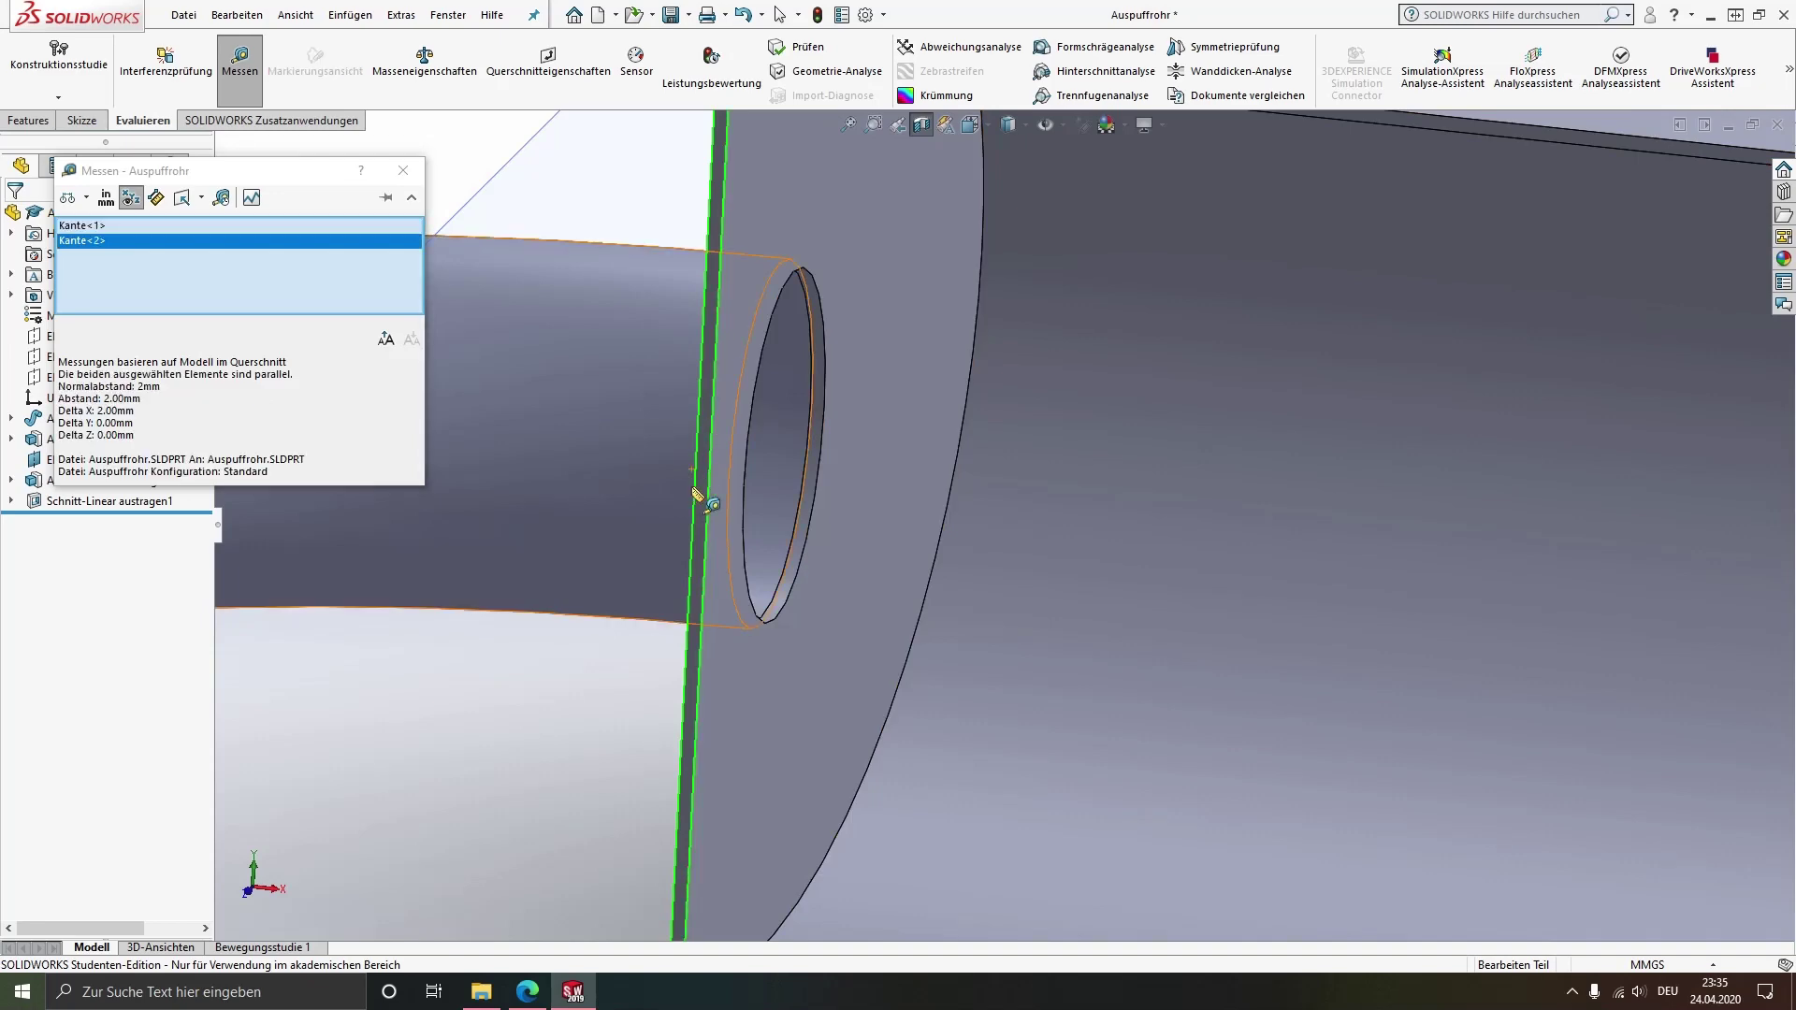
pyautogui.scroll(3, 697, 495)
pyautogui.press('Delete')
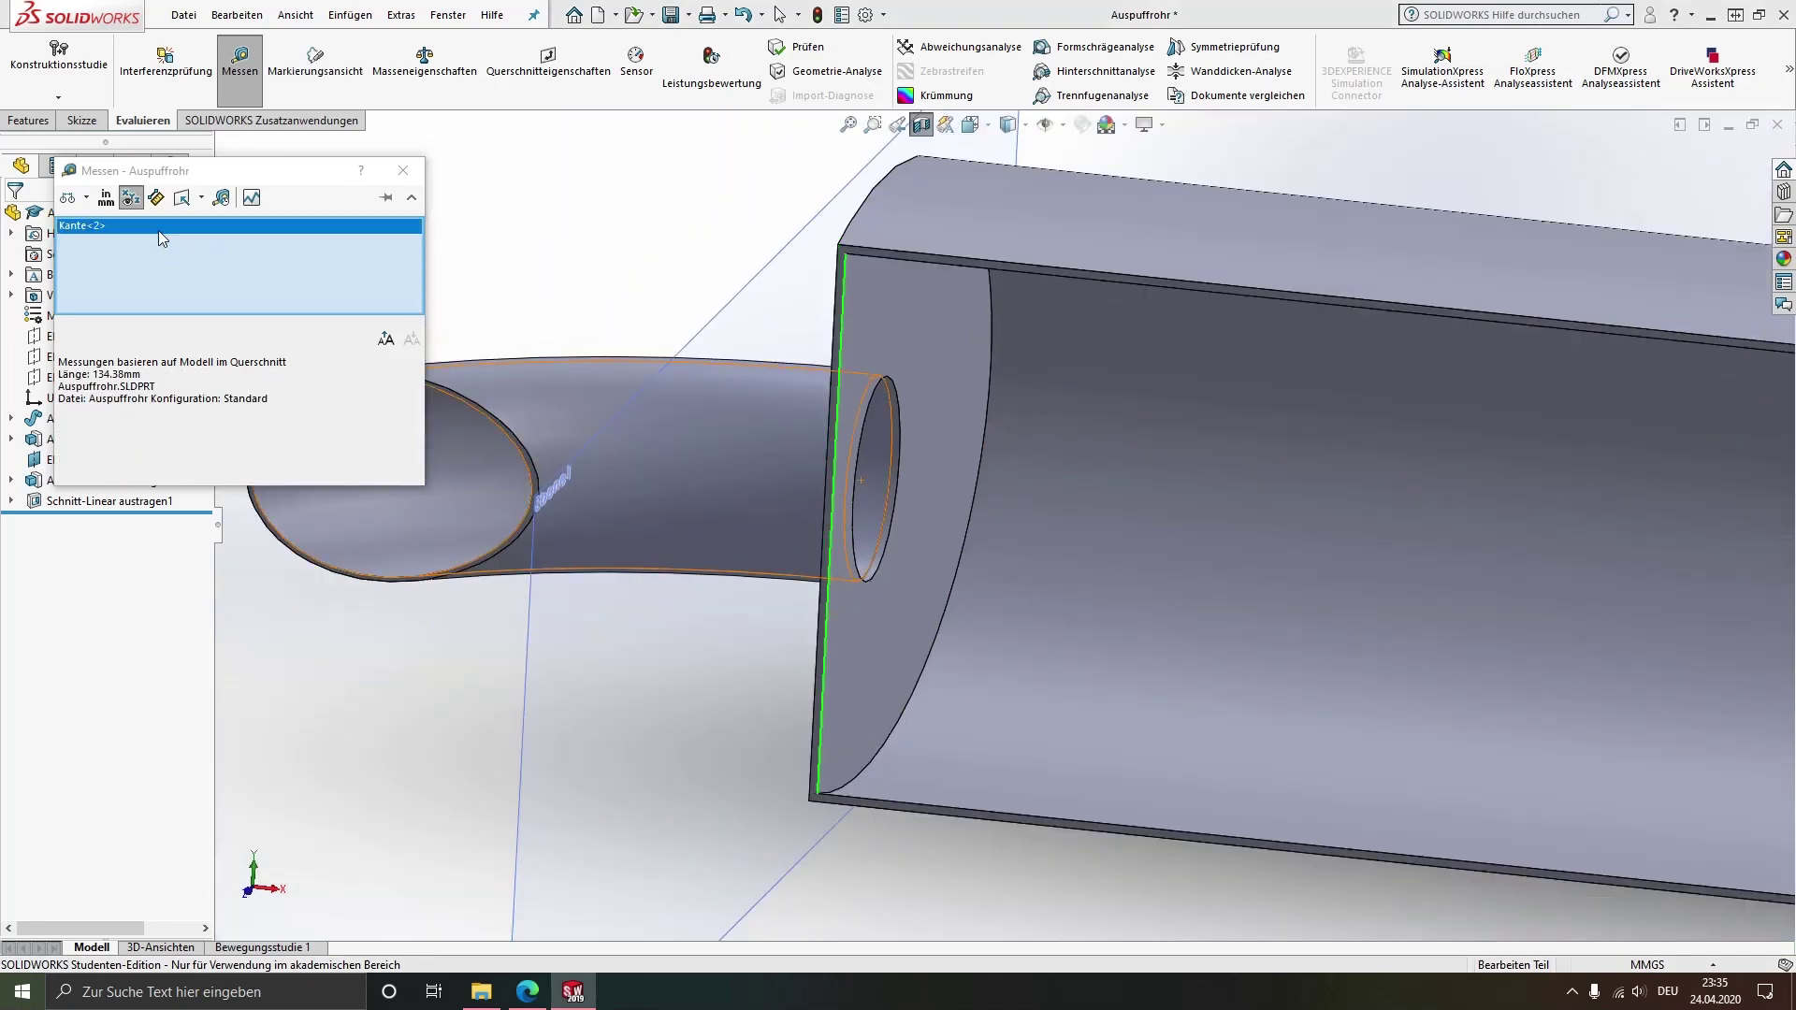
pyautogui.press('Delete')
# Re-measure the wall thickness on another pair of wall edges and clear the selection
pyautogui.scroll(3, 1249, 472)
pyautogui.scroll(2, 1482, 481)
pyautogui.scroll(-3, 1603, 593)
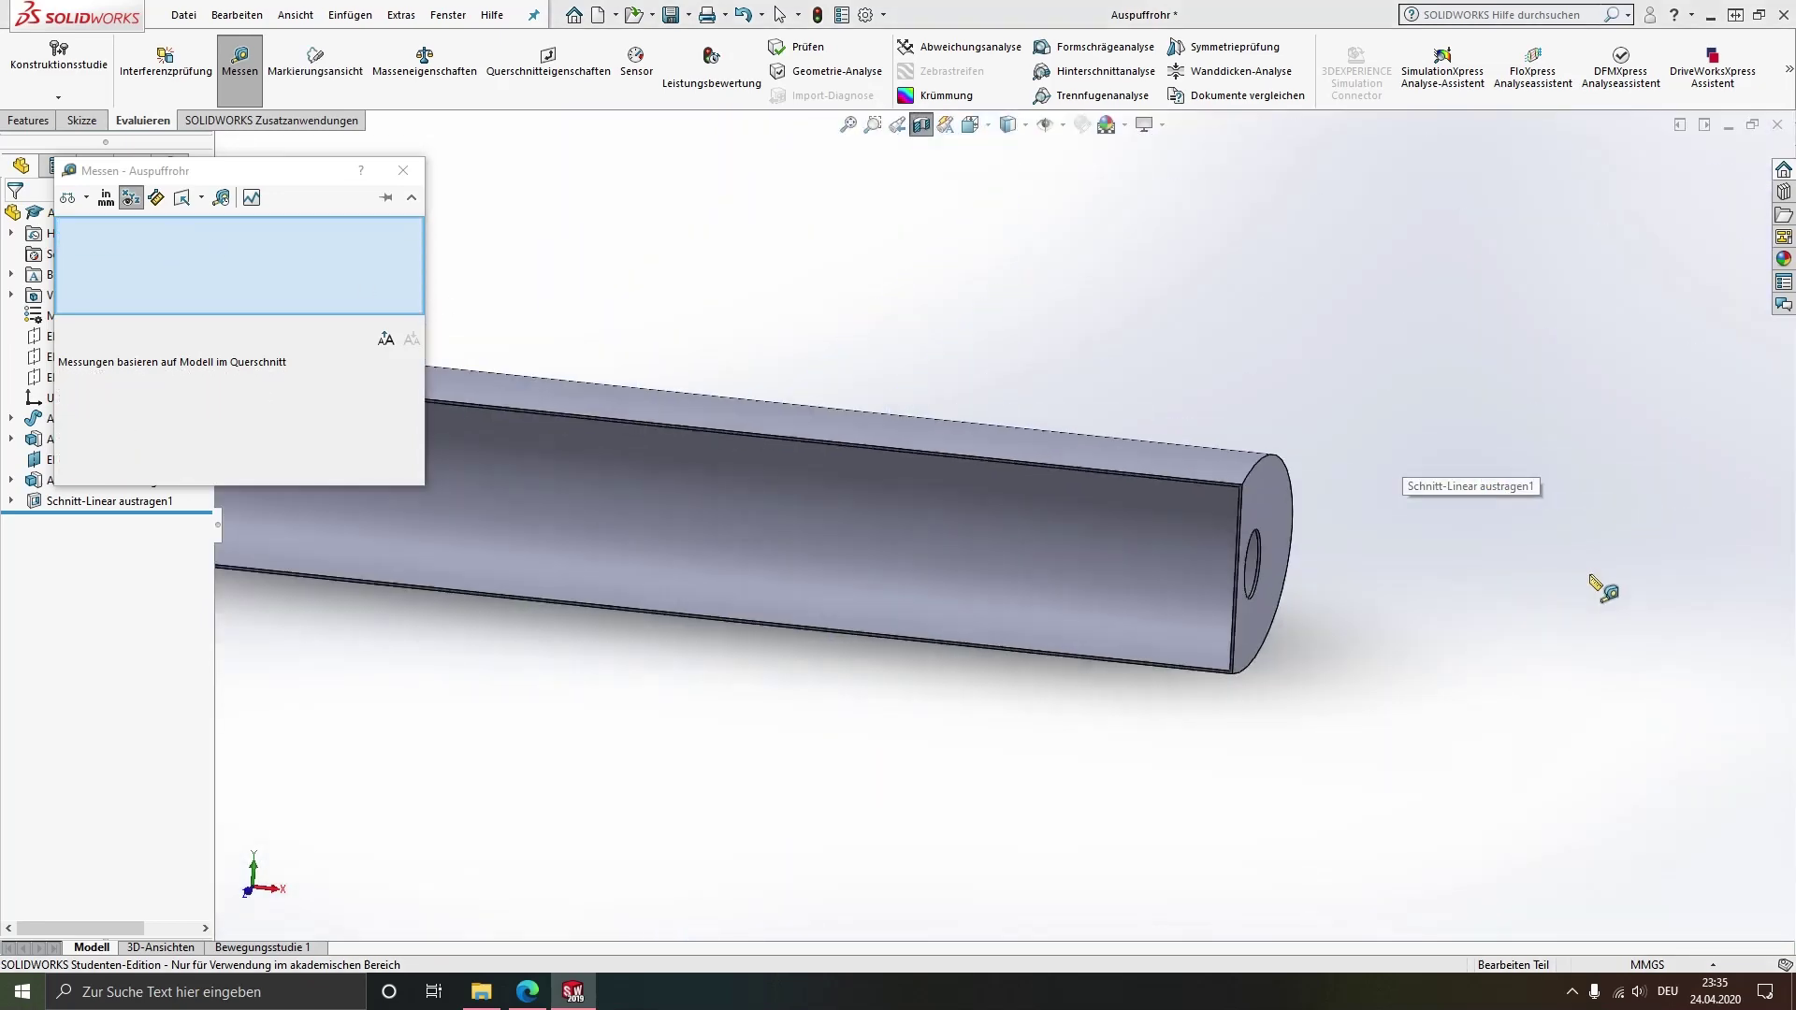
pyautogui.scroll(-3, 1142, 649)
pyautogui.scroll(-1, 1085, 585)
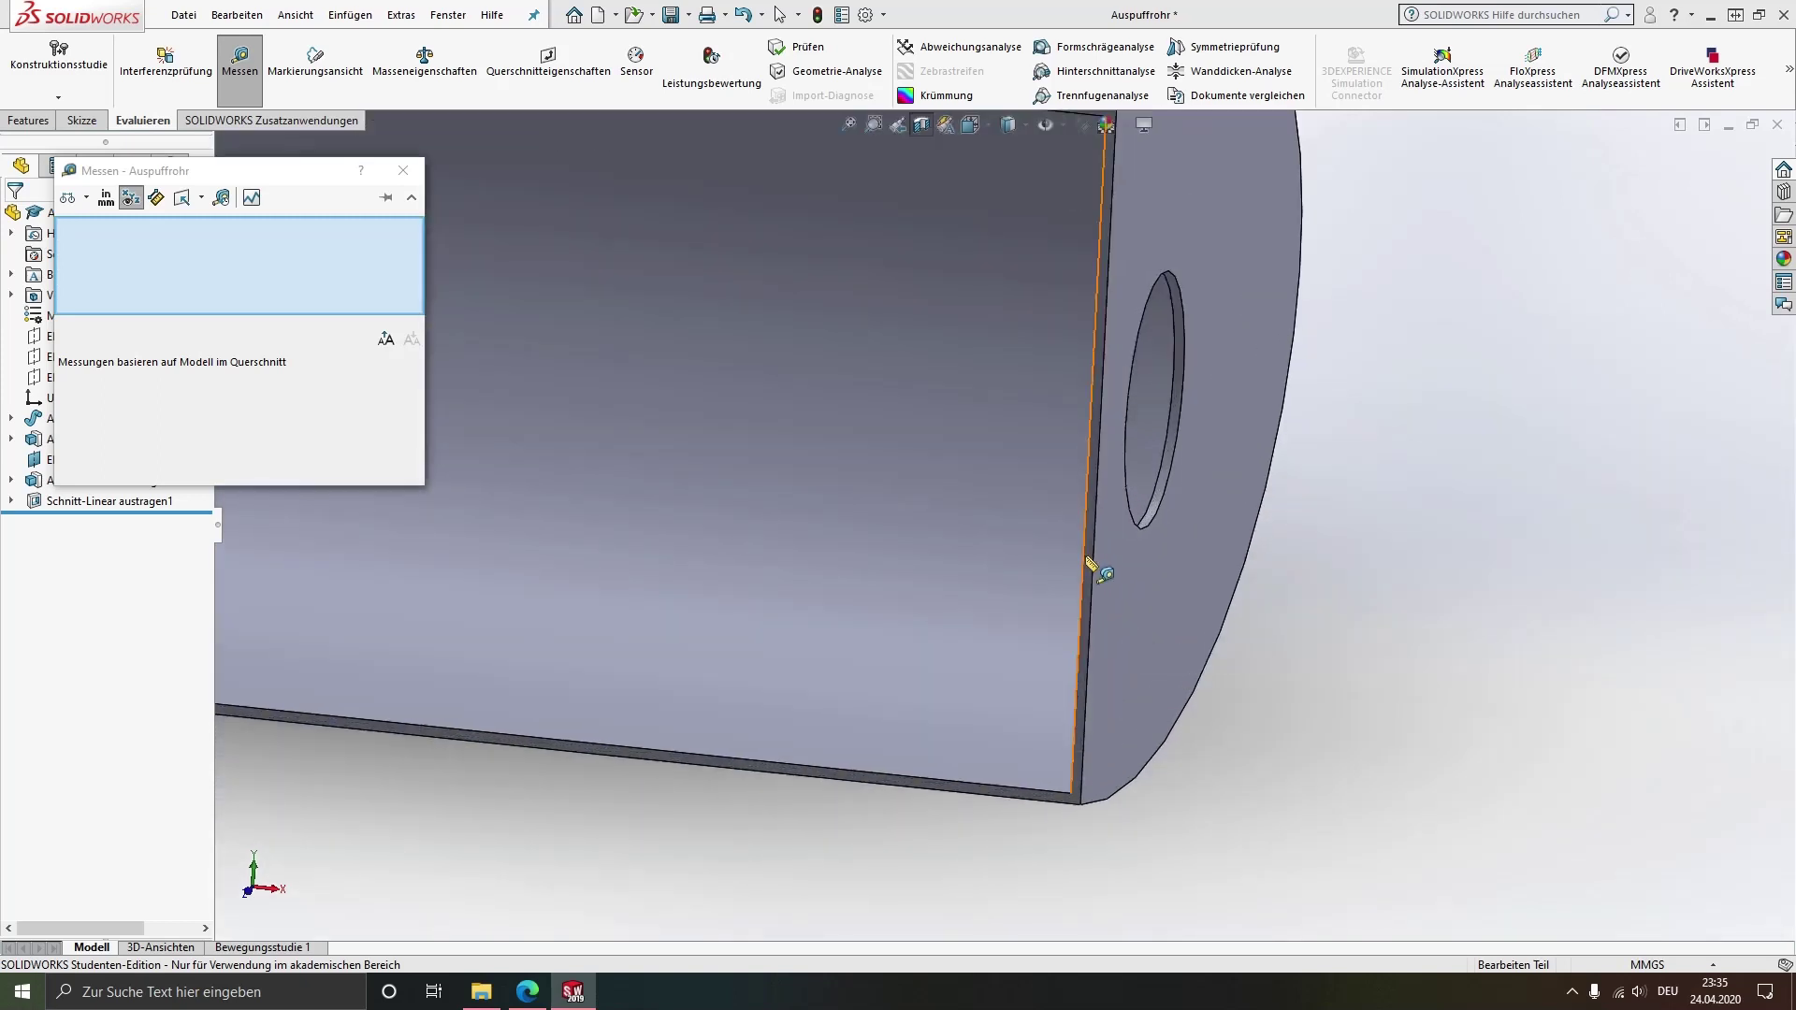
pyautogui.click(1088, 559)
pyautogui.click(1093, 561)
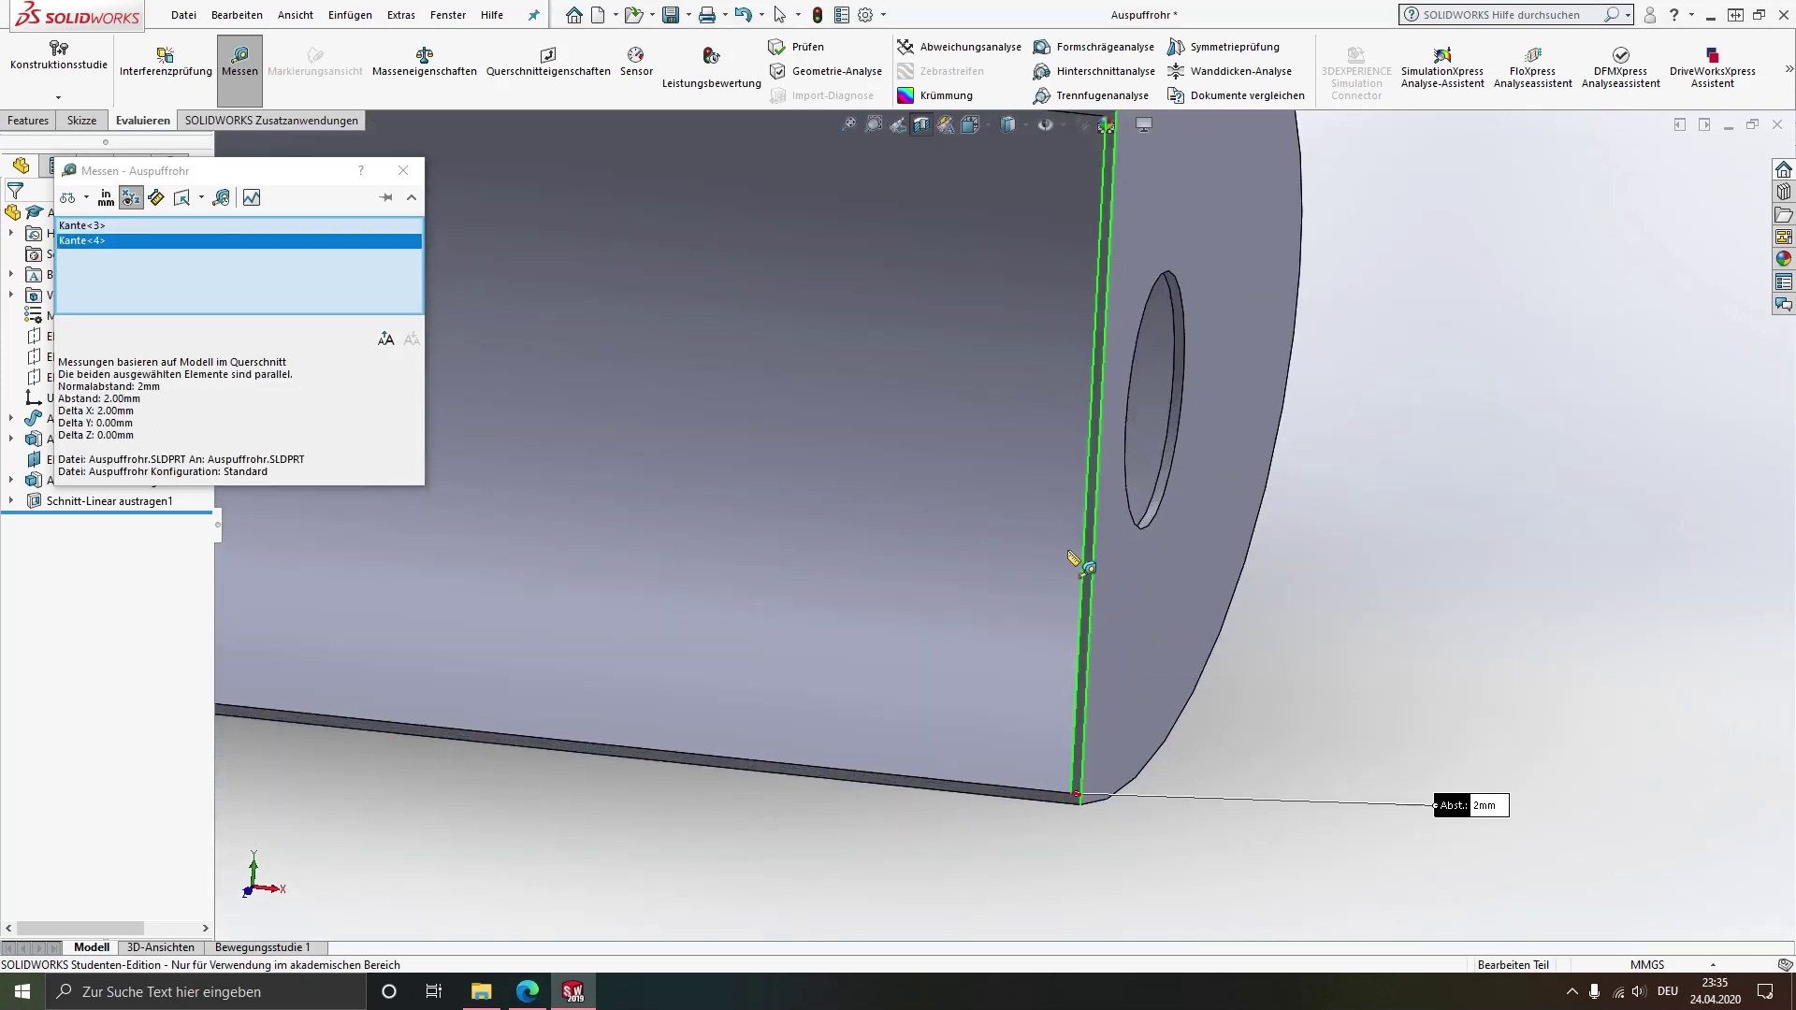
pyautogui.press('Delete')
pyautogui.click(114, 217)
pyautogui.press('Delete')
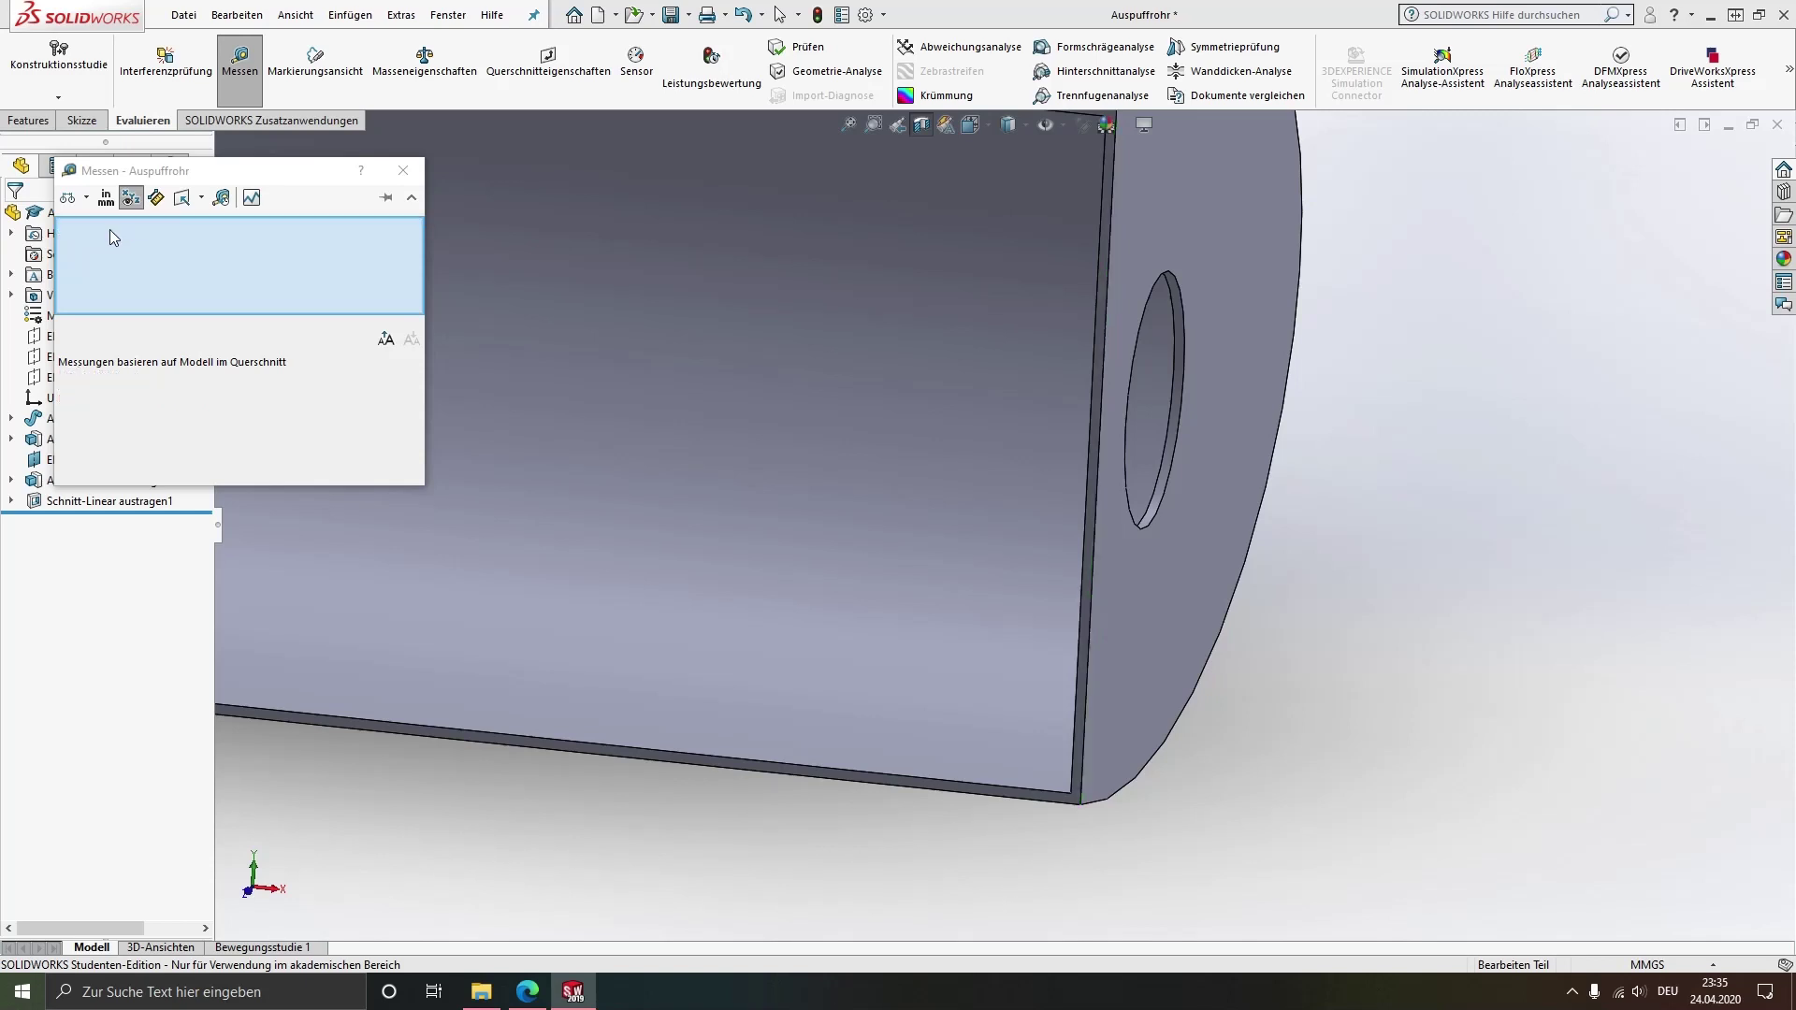
# Measure the pipe's outer-to-inner wall edges, then close Messen and turn off Schnittansicht
pyautogui.scroll(3, 734, 677)
pyautogui.scroll(-3, 762, 668)
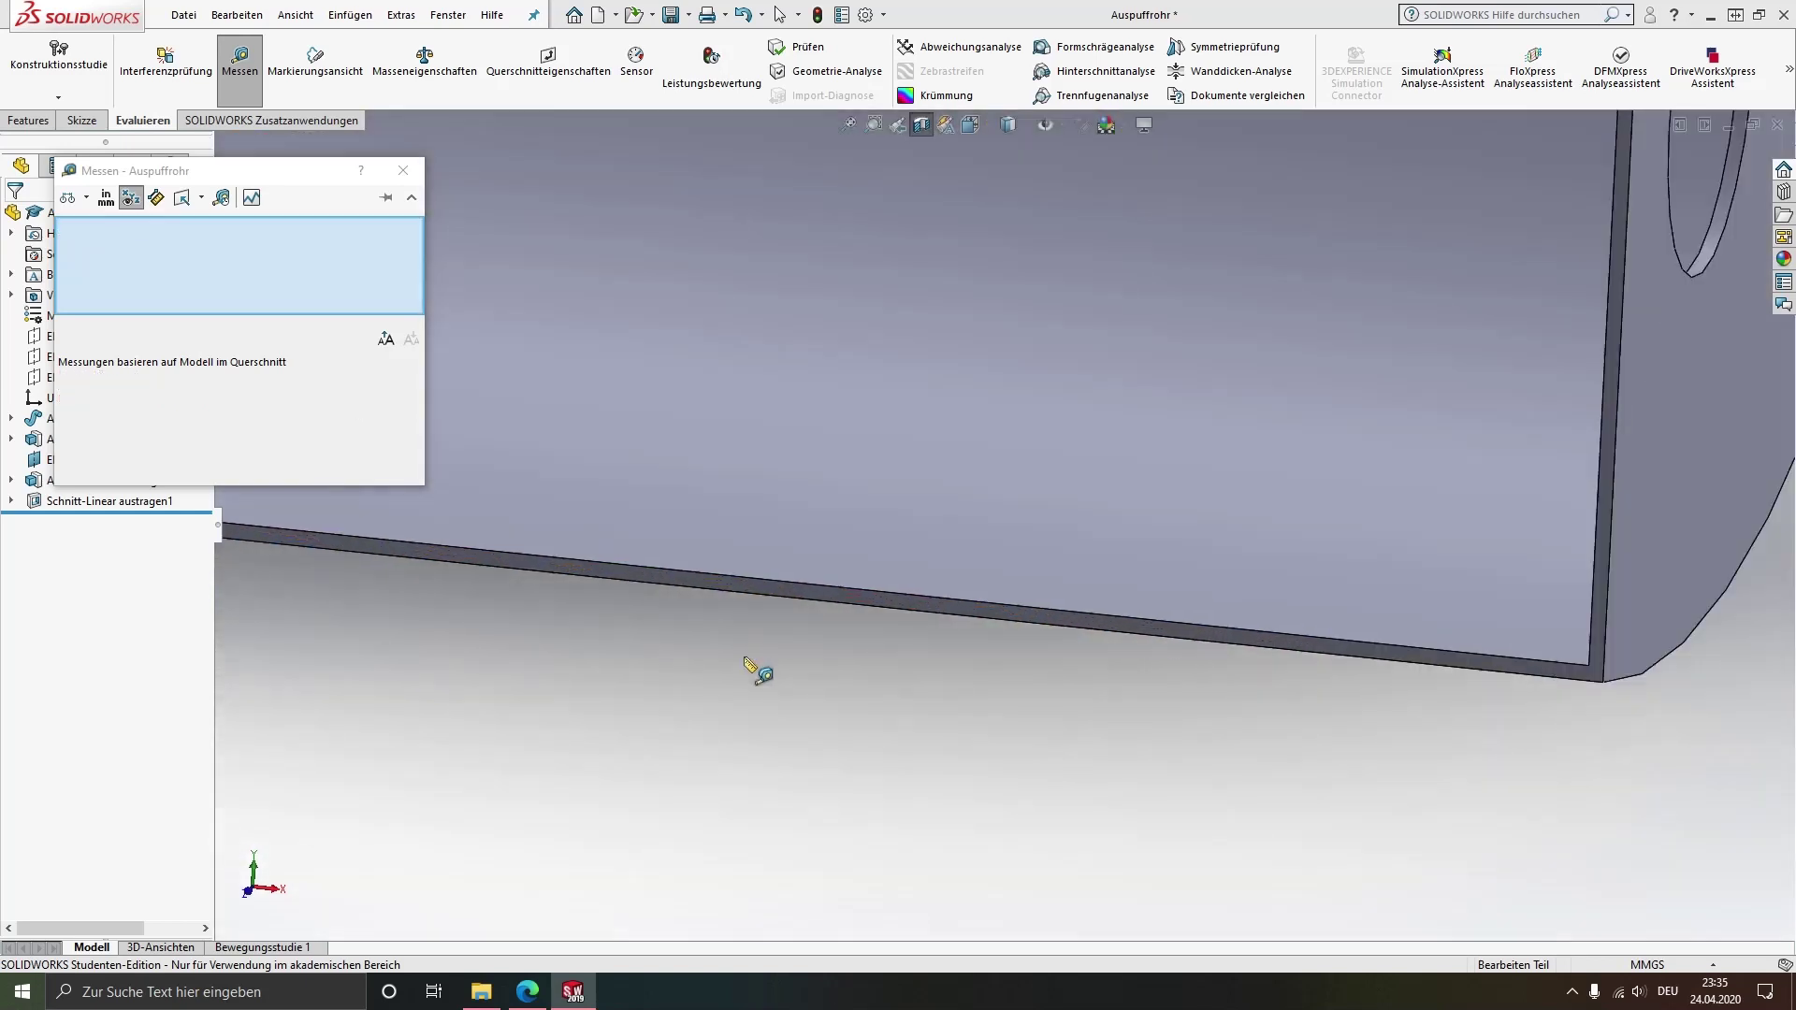
pyautogui.scroll(-3, 812, 547)
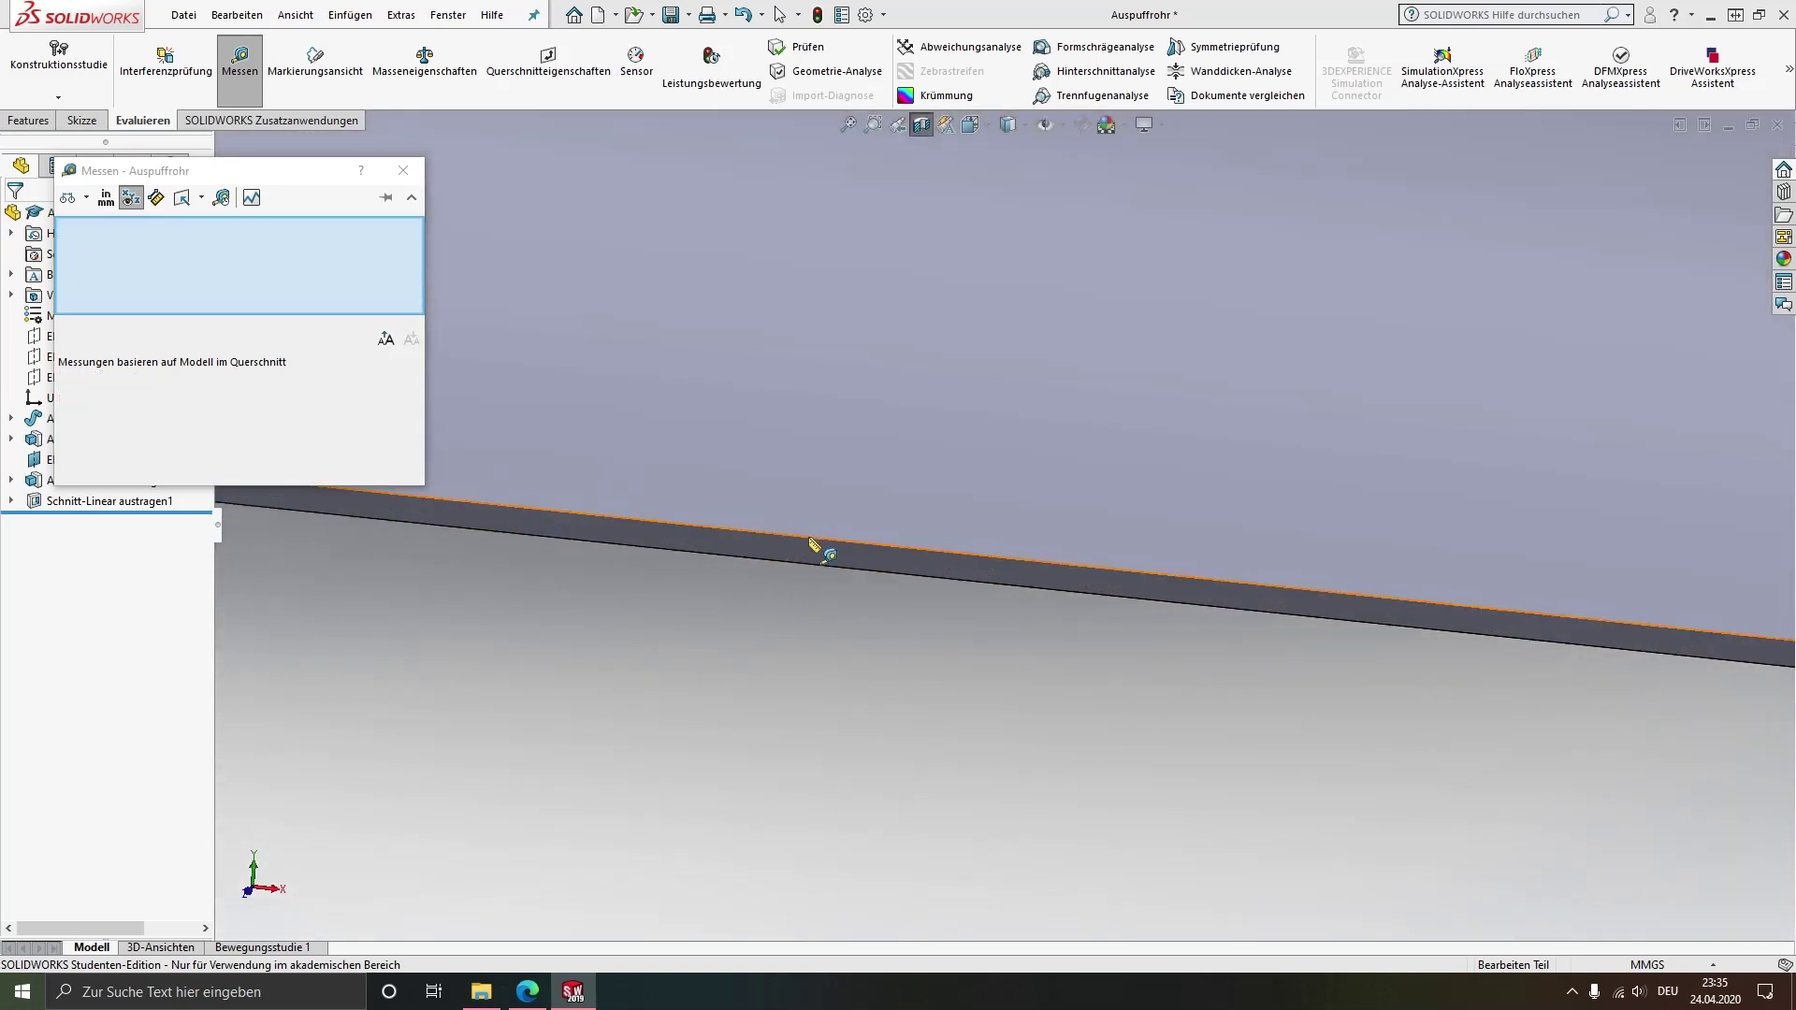
pyautogui.click(808, 539)
pyautogui.click(807, 565)
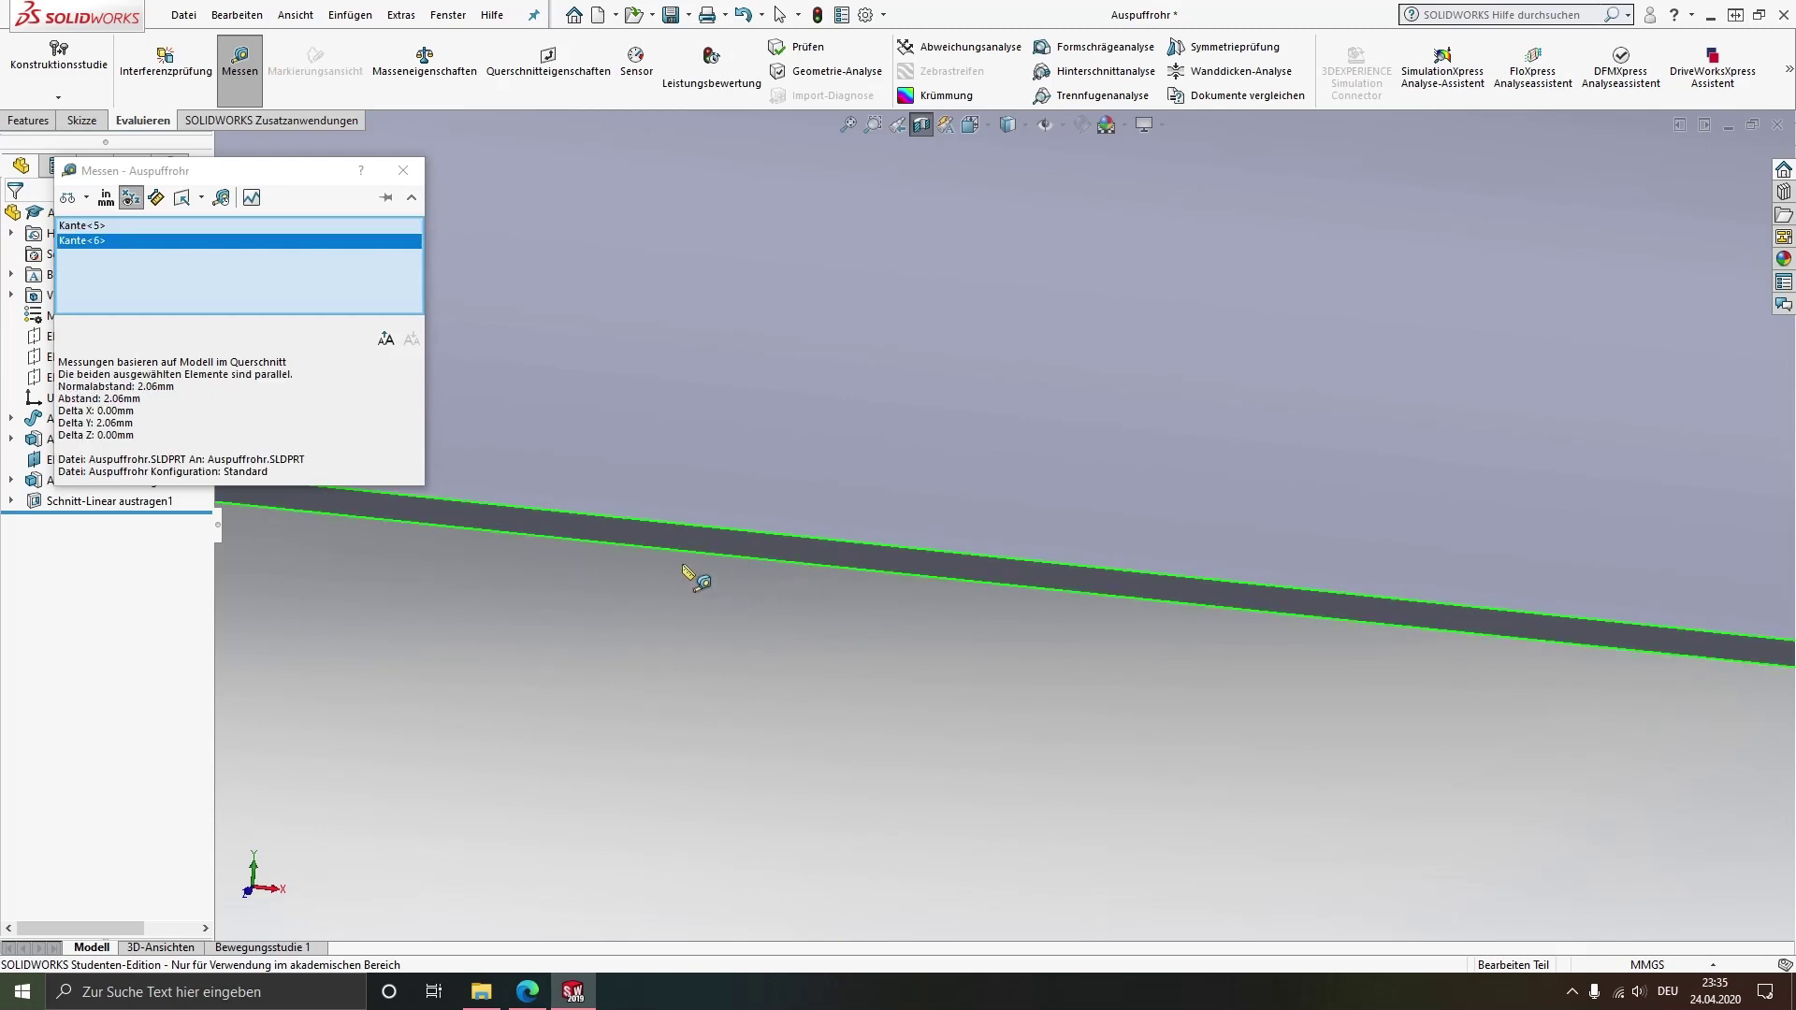
pyautogui.scroll(5, 636, 537)
pyautogui.scroll(4, 762, 509)
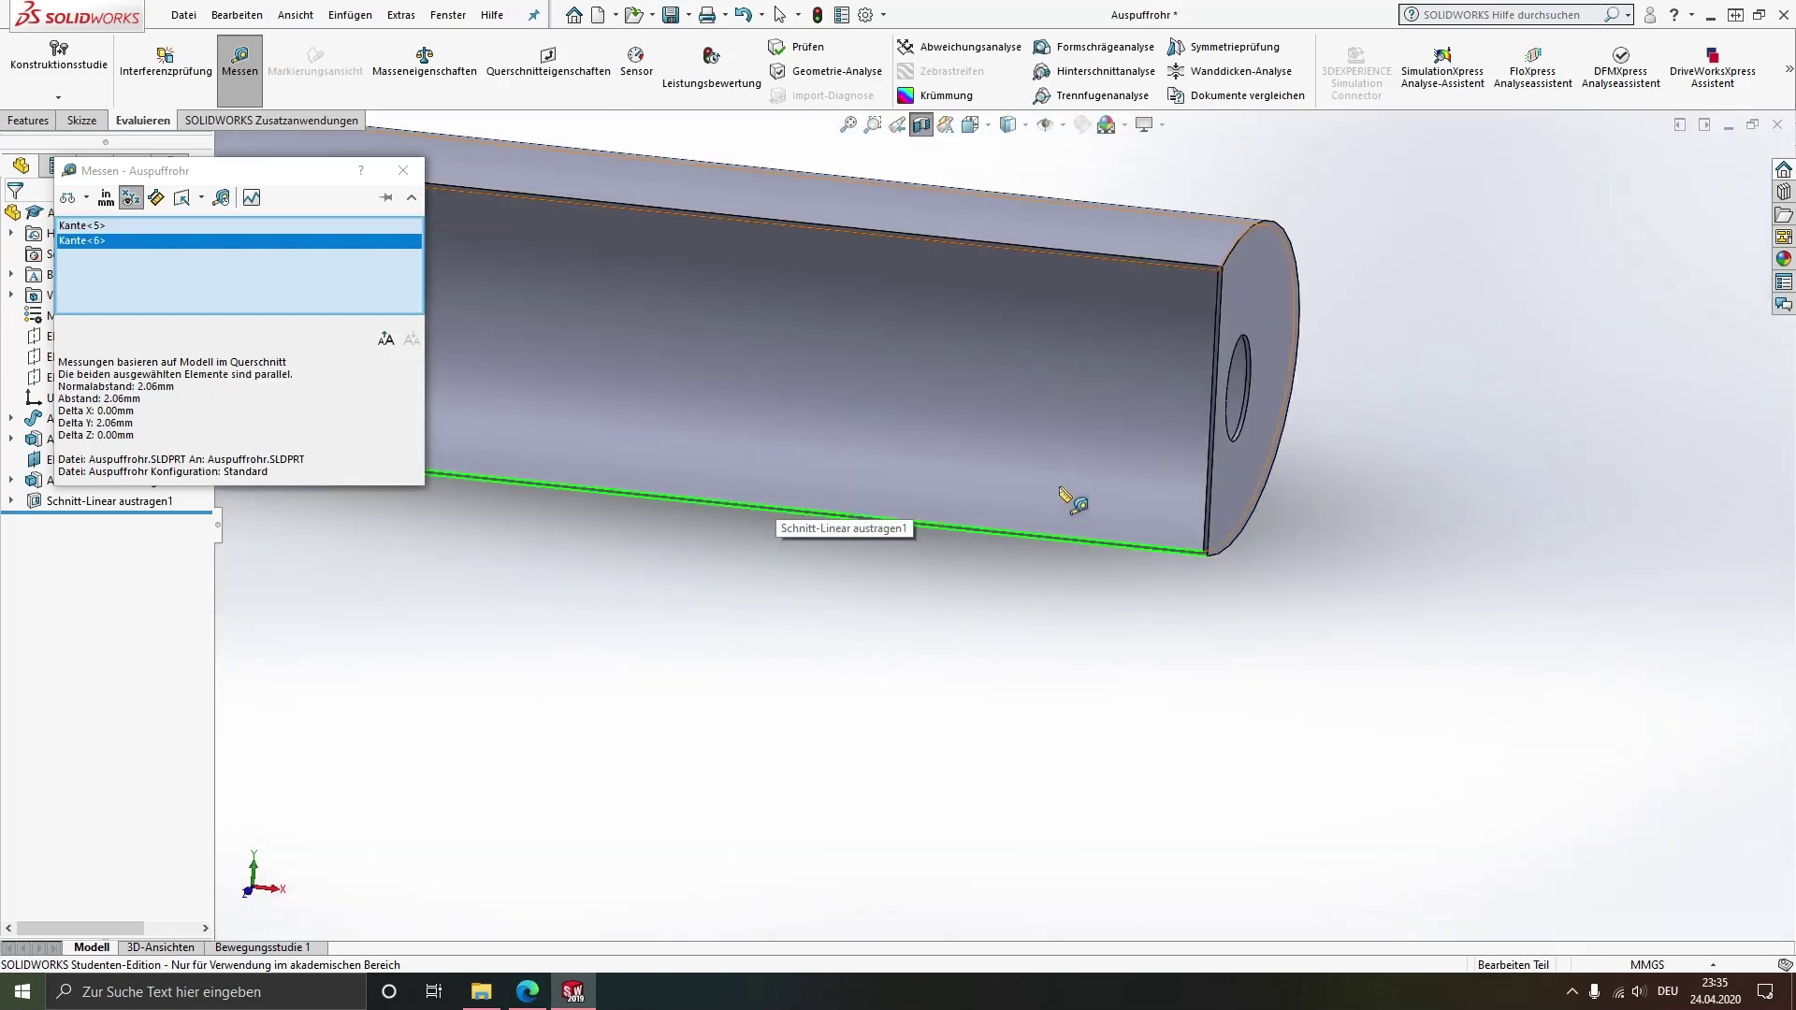
pyautogui.moveTo(980, 503)
pyautogui.mouseDown(button='middle')
pyautogui.moveTo(973, 471)
pyautogui.moveTo(1050, 449)
pyautogui.moveTo(693, 389)
pyautogui.mouseUp(button='middle')
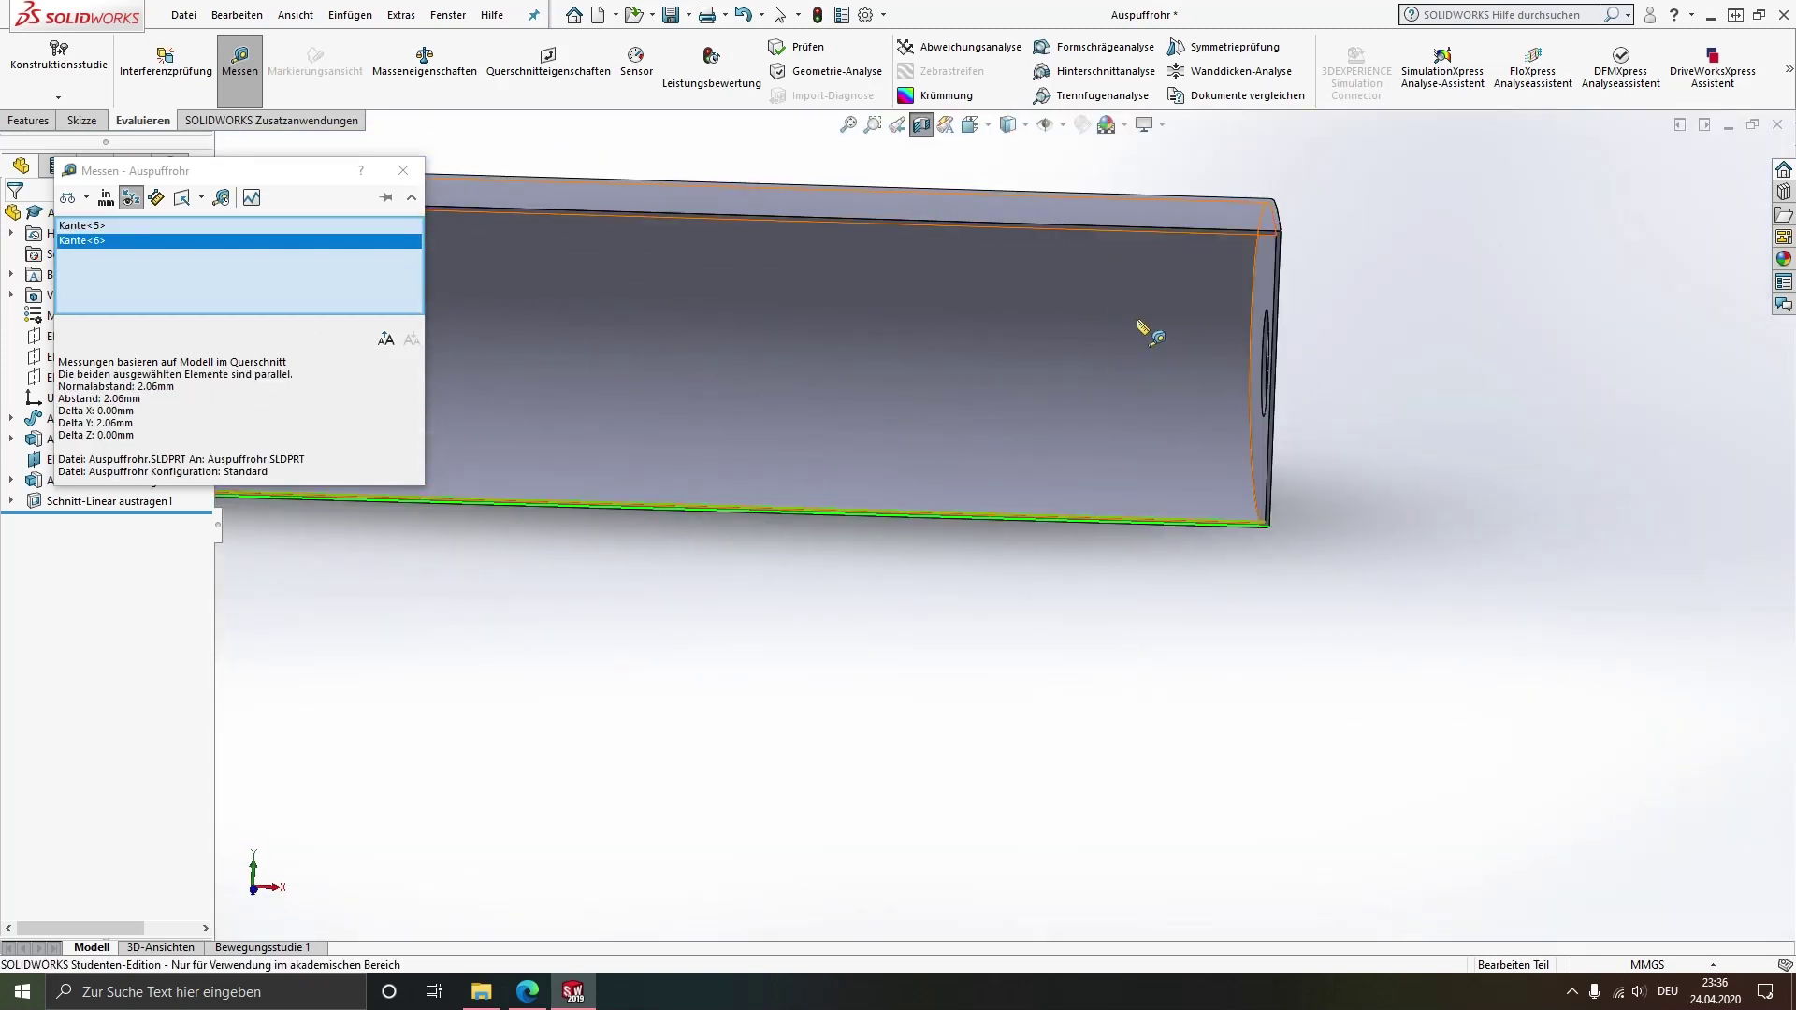
pyautogui.moveTo(1364, 299)
pyautogui.mouseDown(button='middle')
pyautogui.moveTo(1087, 381)
pyautogui.moveTo(823, 372)
pyautogui.mouseUp(button='middle')
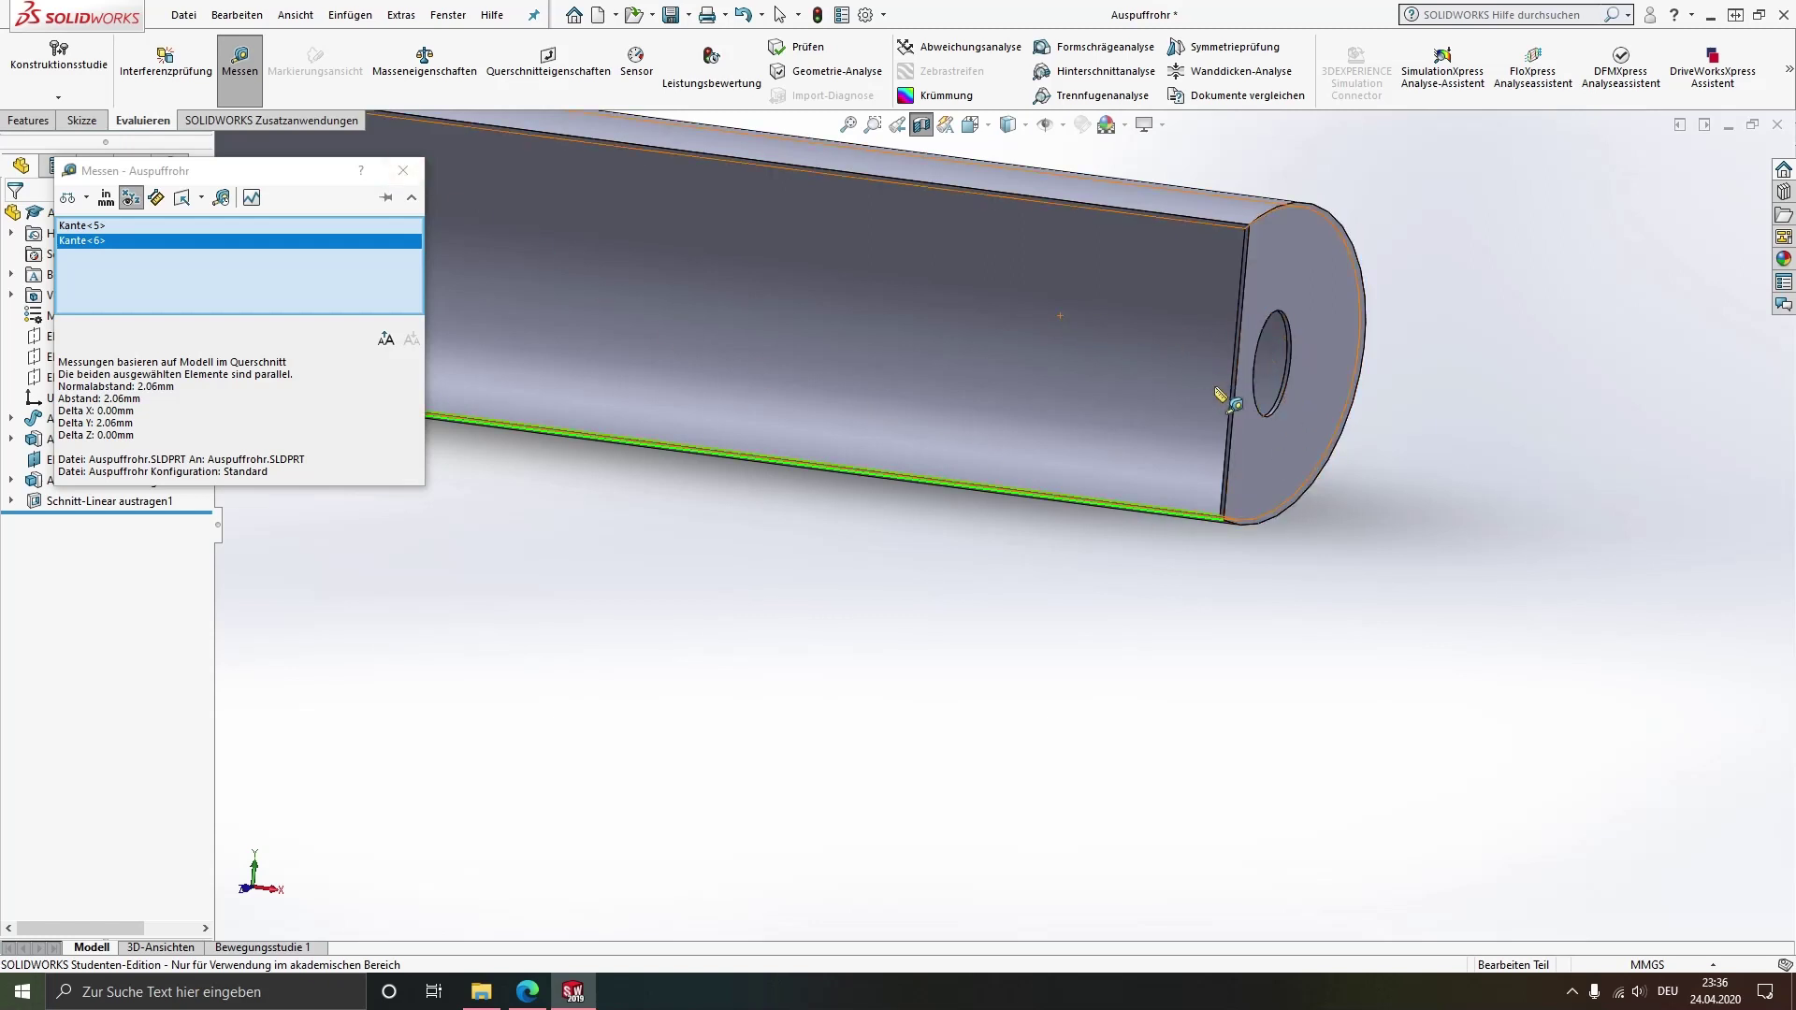
pyautogui.click(400, 174)
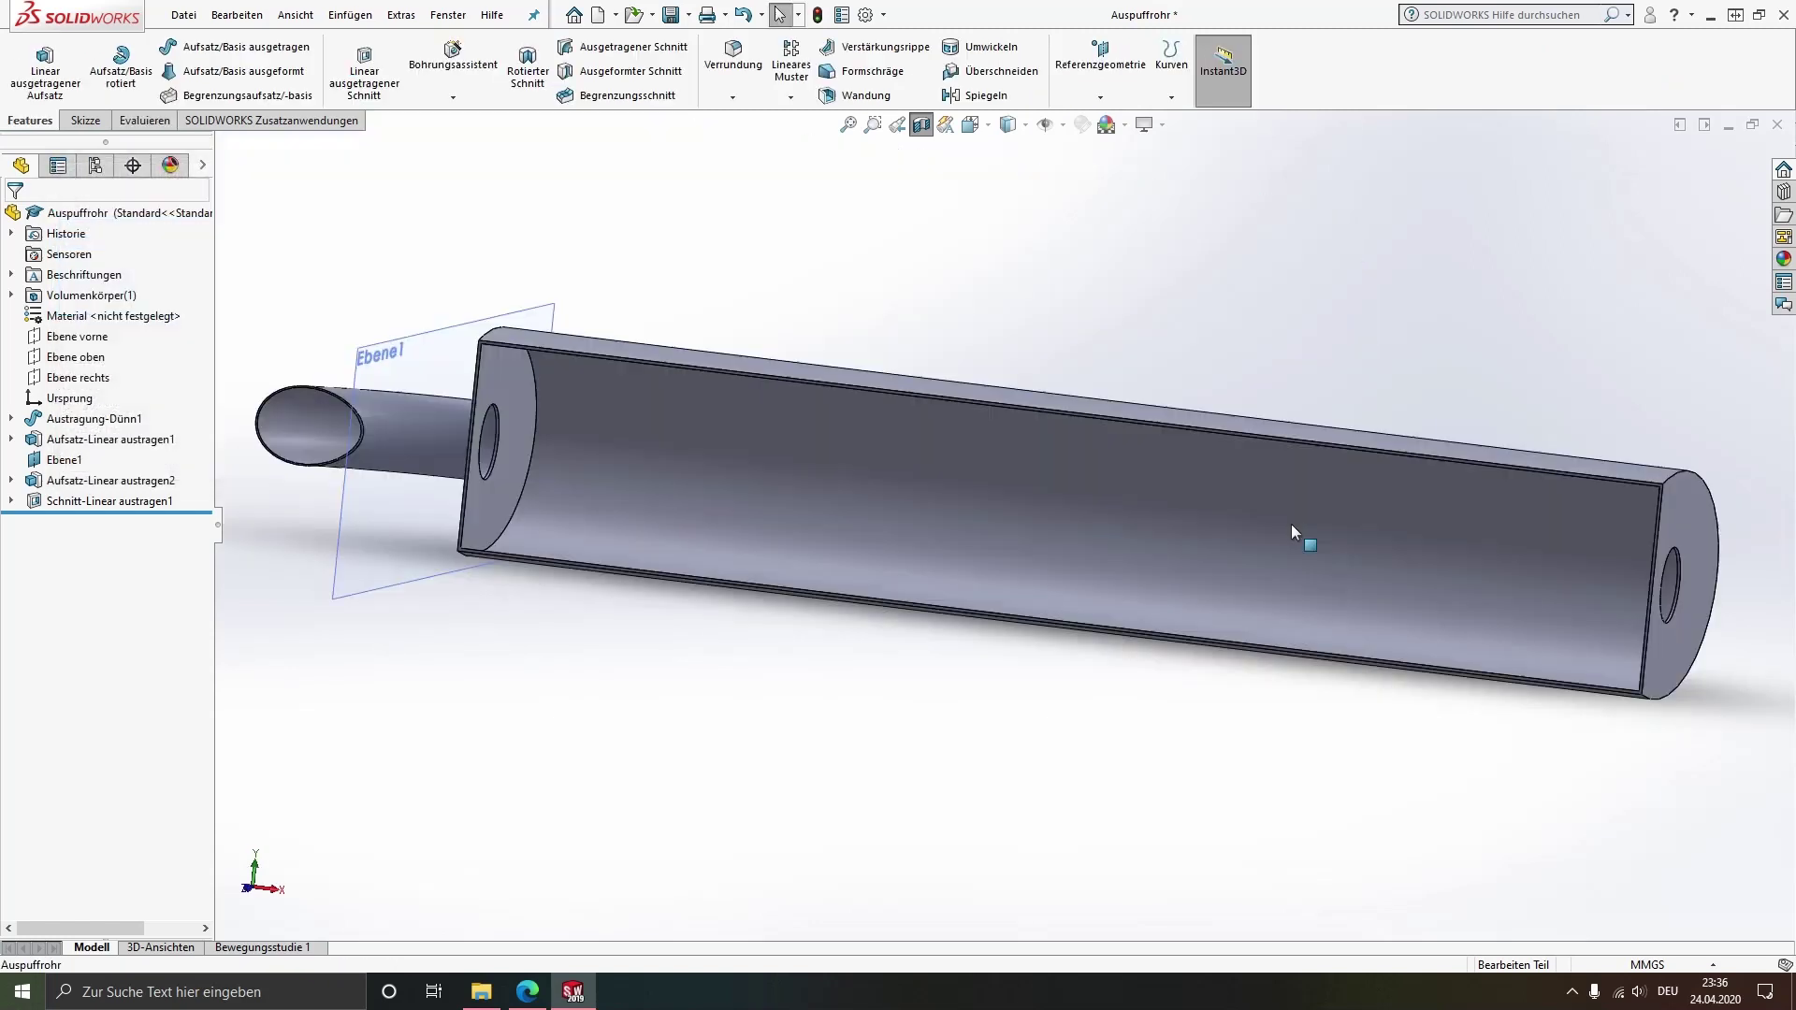
pyautogui.click(922, 124)
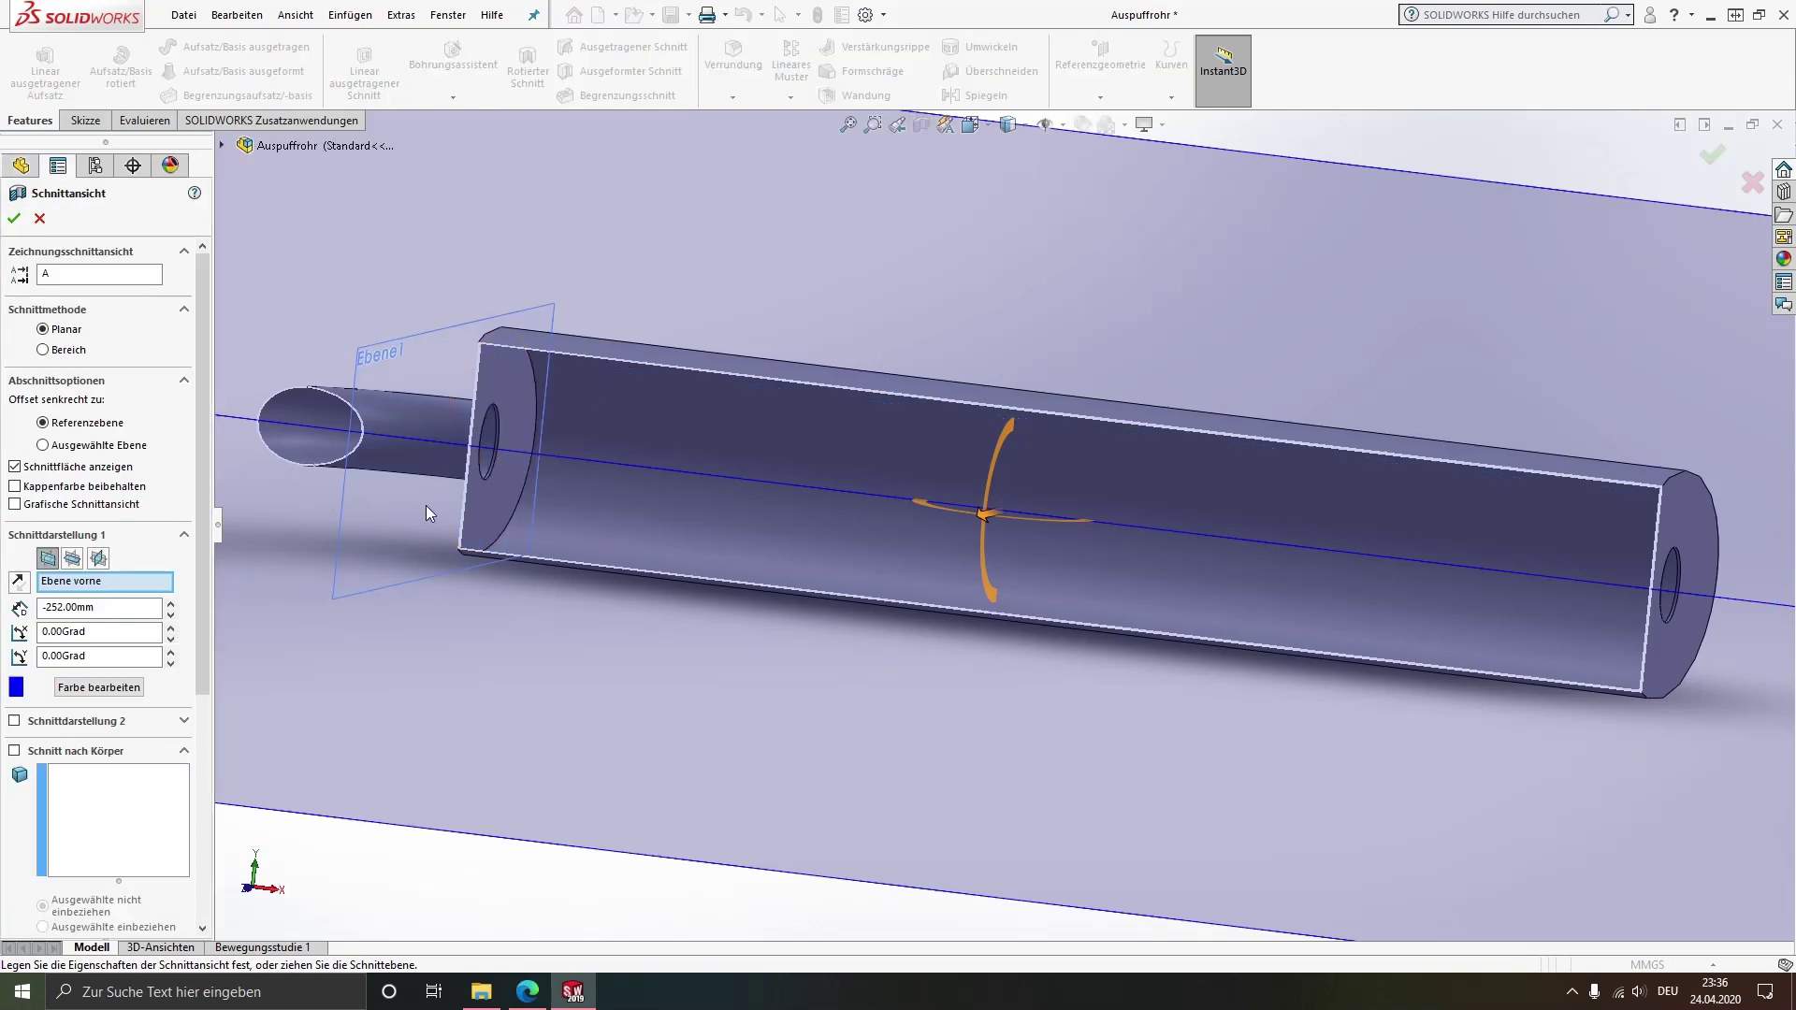
# Reapply the Ebene vorne section view with the cut shifted to a -300 mm offset
pyautogui.moveTo(425, 505); pyautogui.dragTo(906, 602, button='middle')
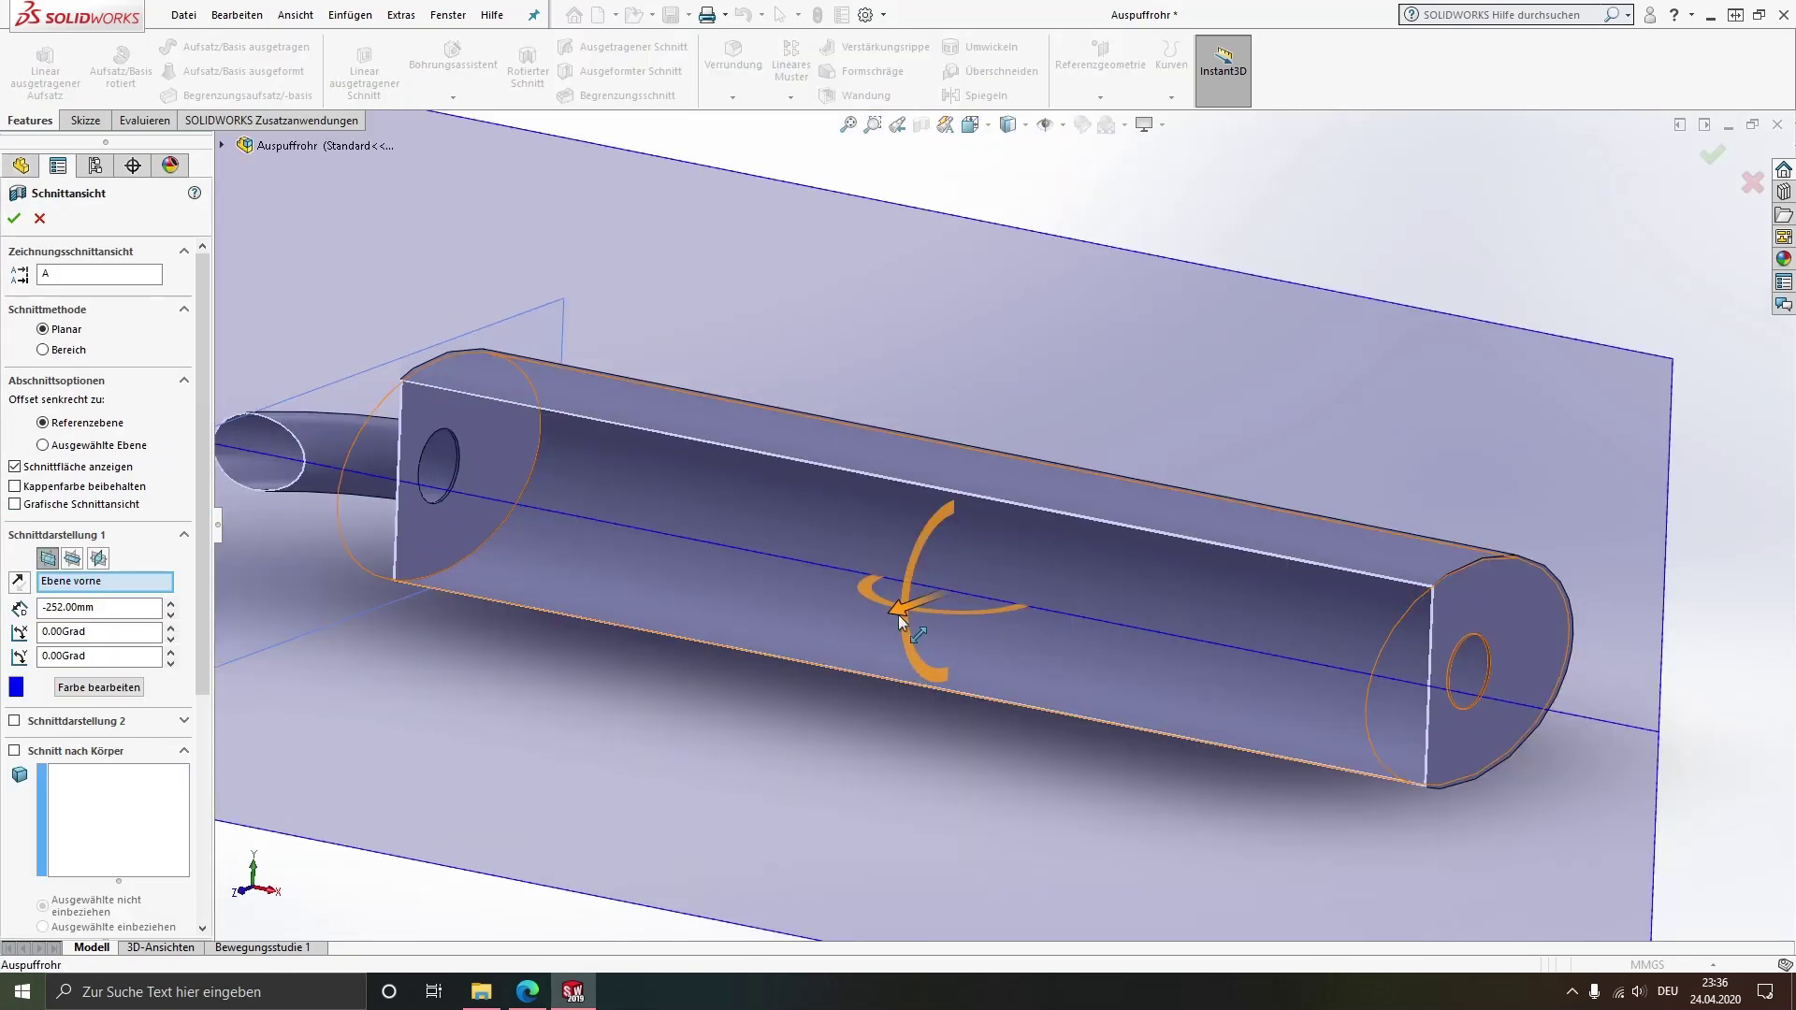
pyautogui.moveTo(905, 603); pyautogui.dragTo(947, 587)
pyautogui.write('-300')
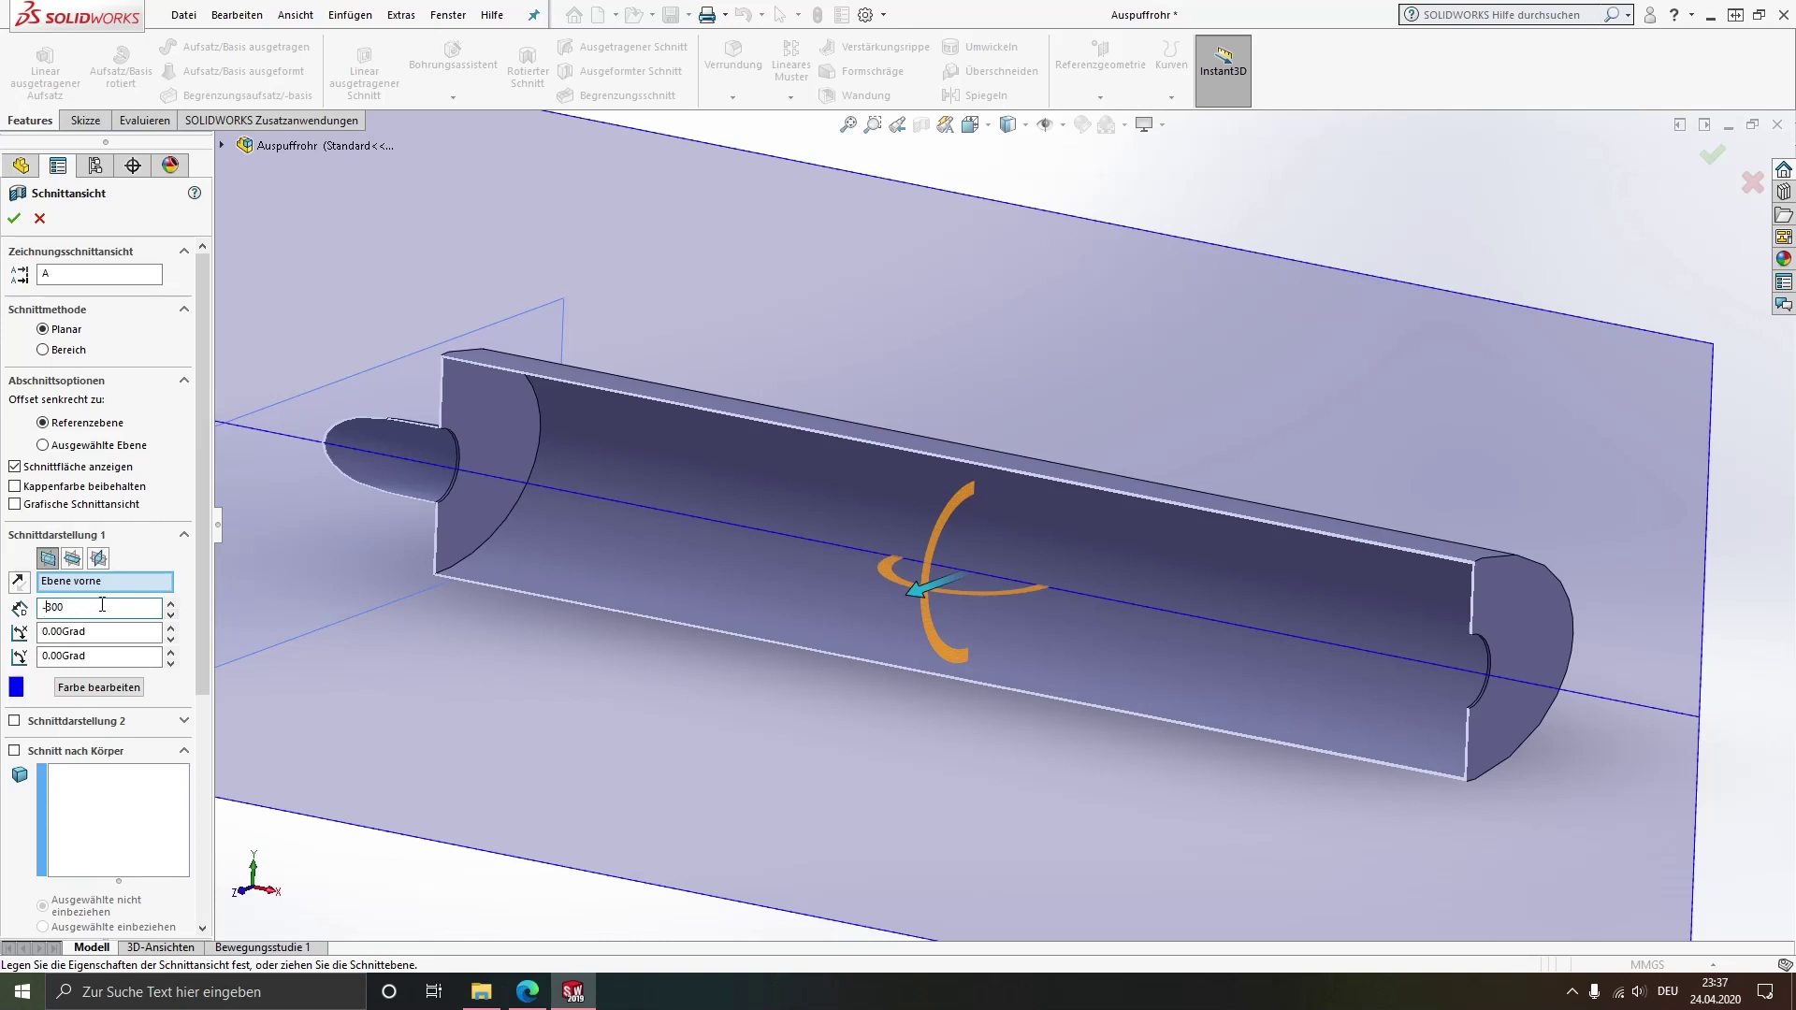
pyautogui.press('Return')
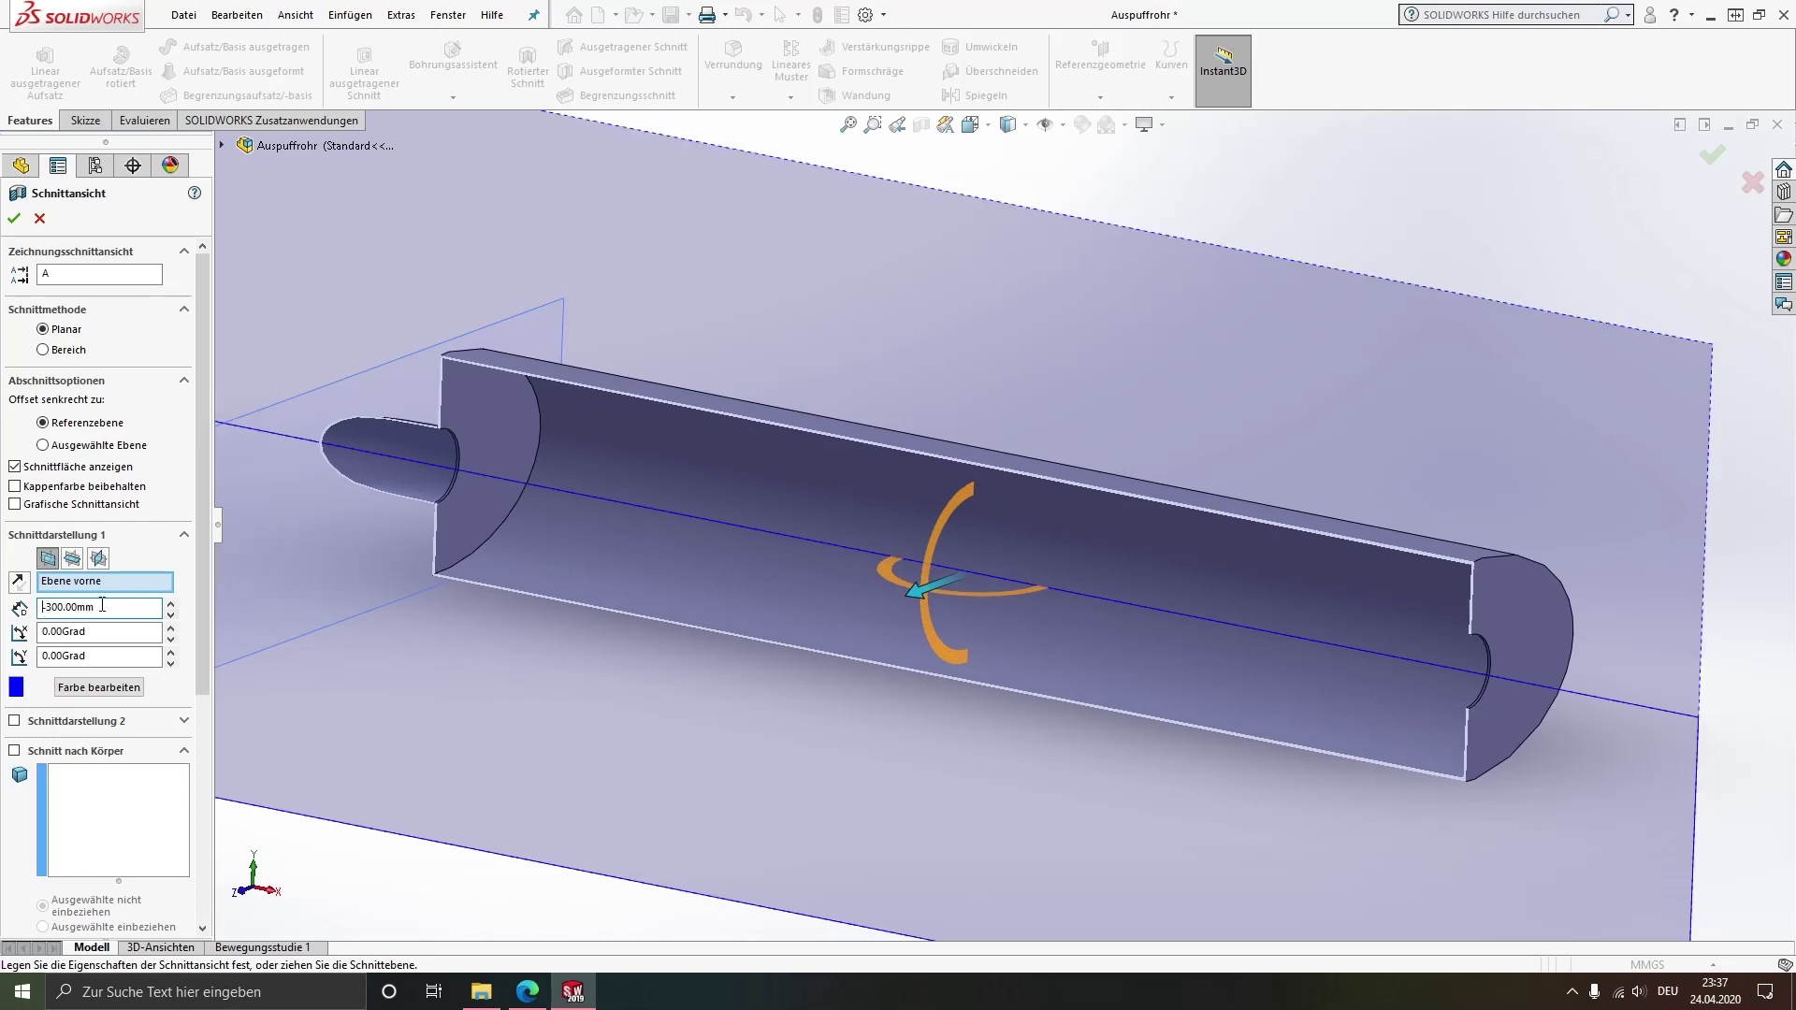
pyautogui.click(15, 220)
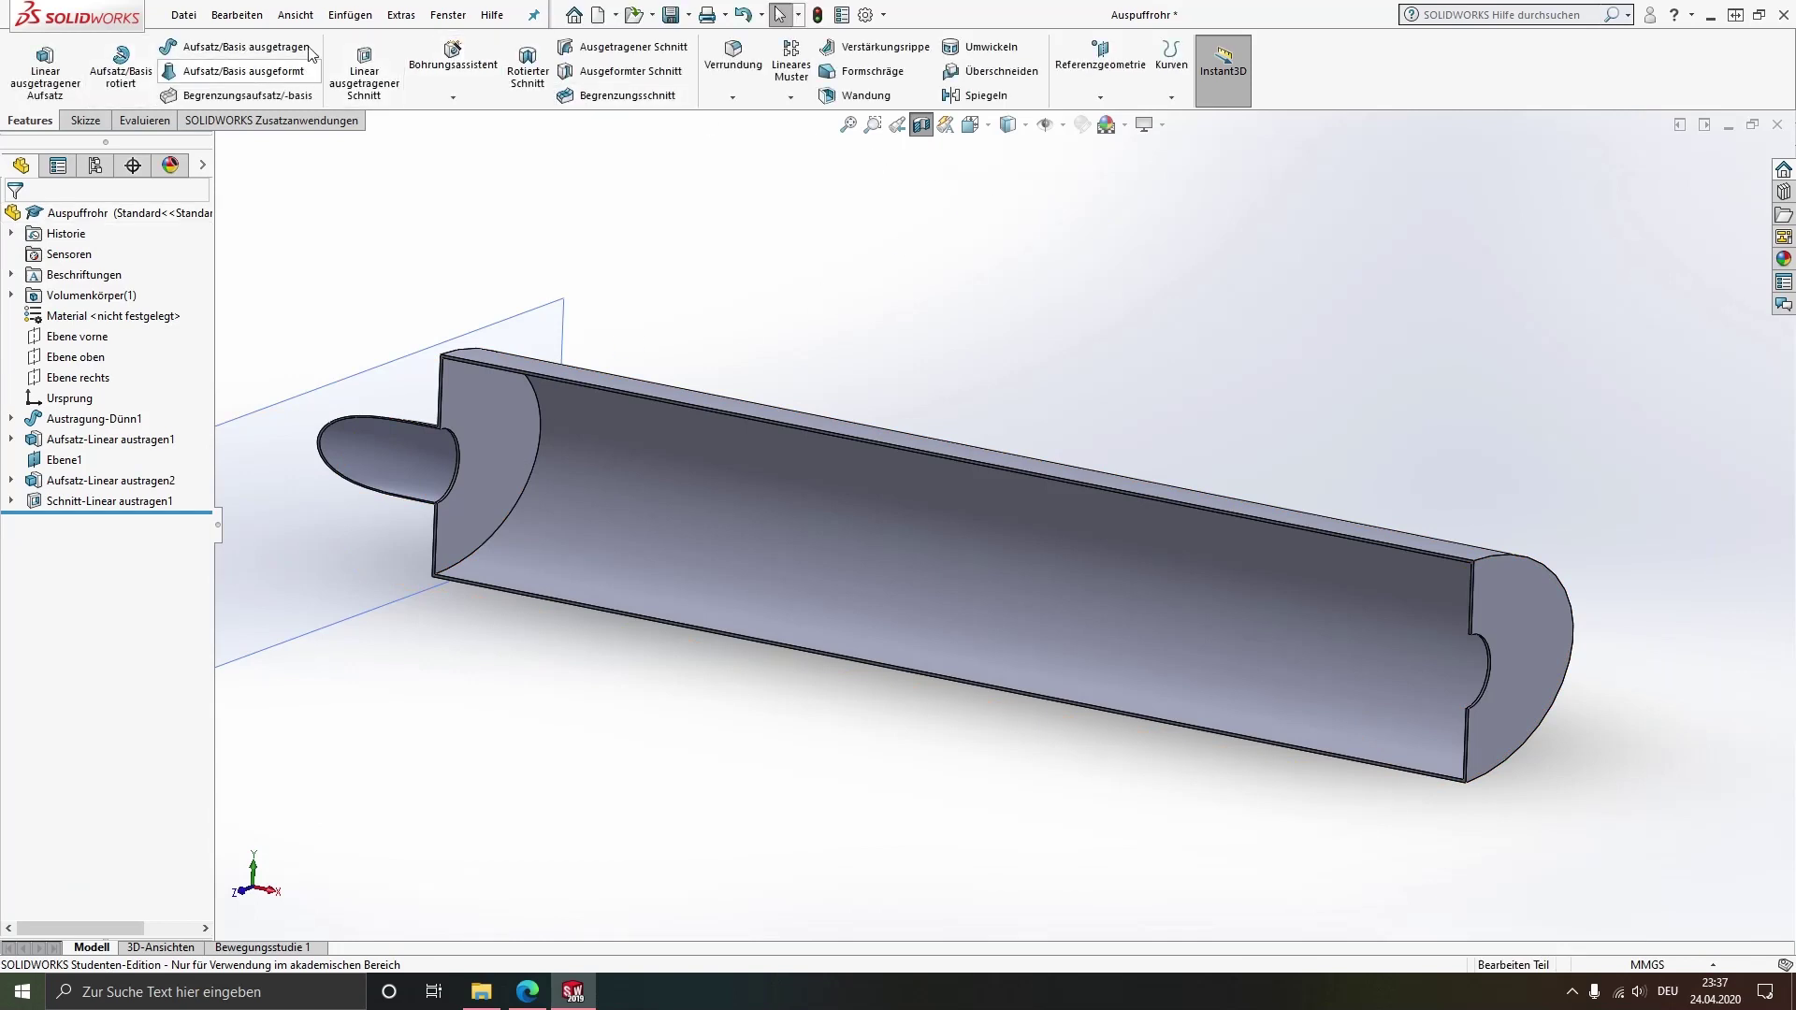
# Measure the pipe wall as 2 mm with Messen, then close the tool
pyautogui.click(142, 119)
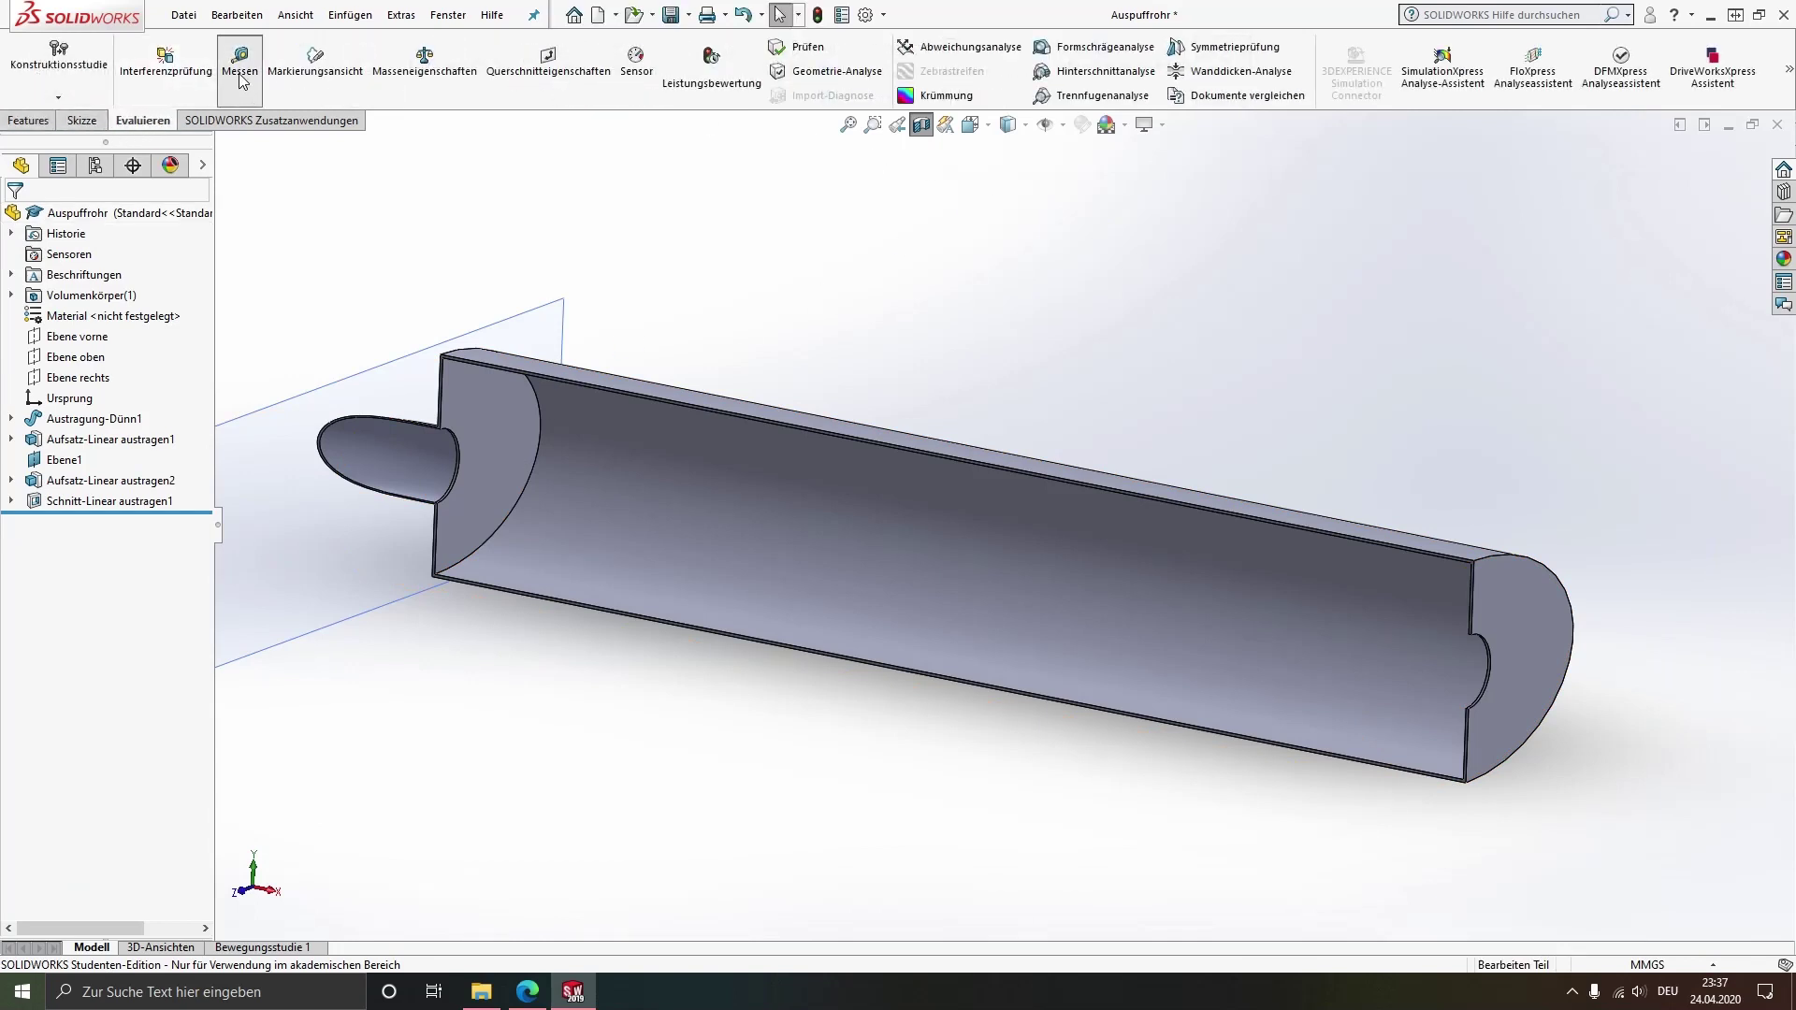
pyautogui.click(241, 80)
pyautogui.scroll(-3, 673, 501)
pyautogui.scroll(-2, 692, 449)
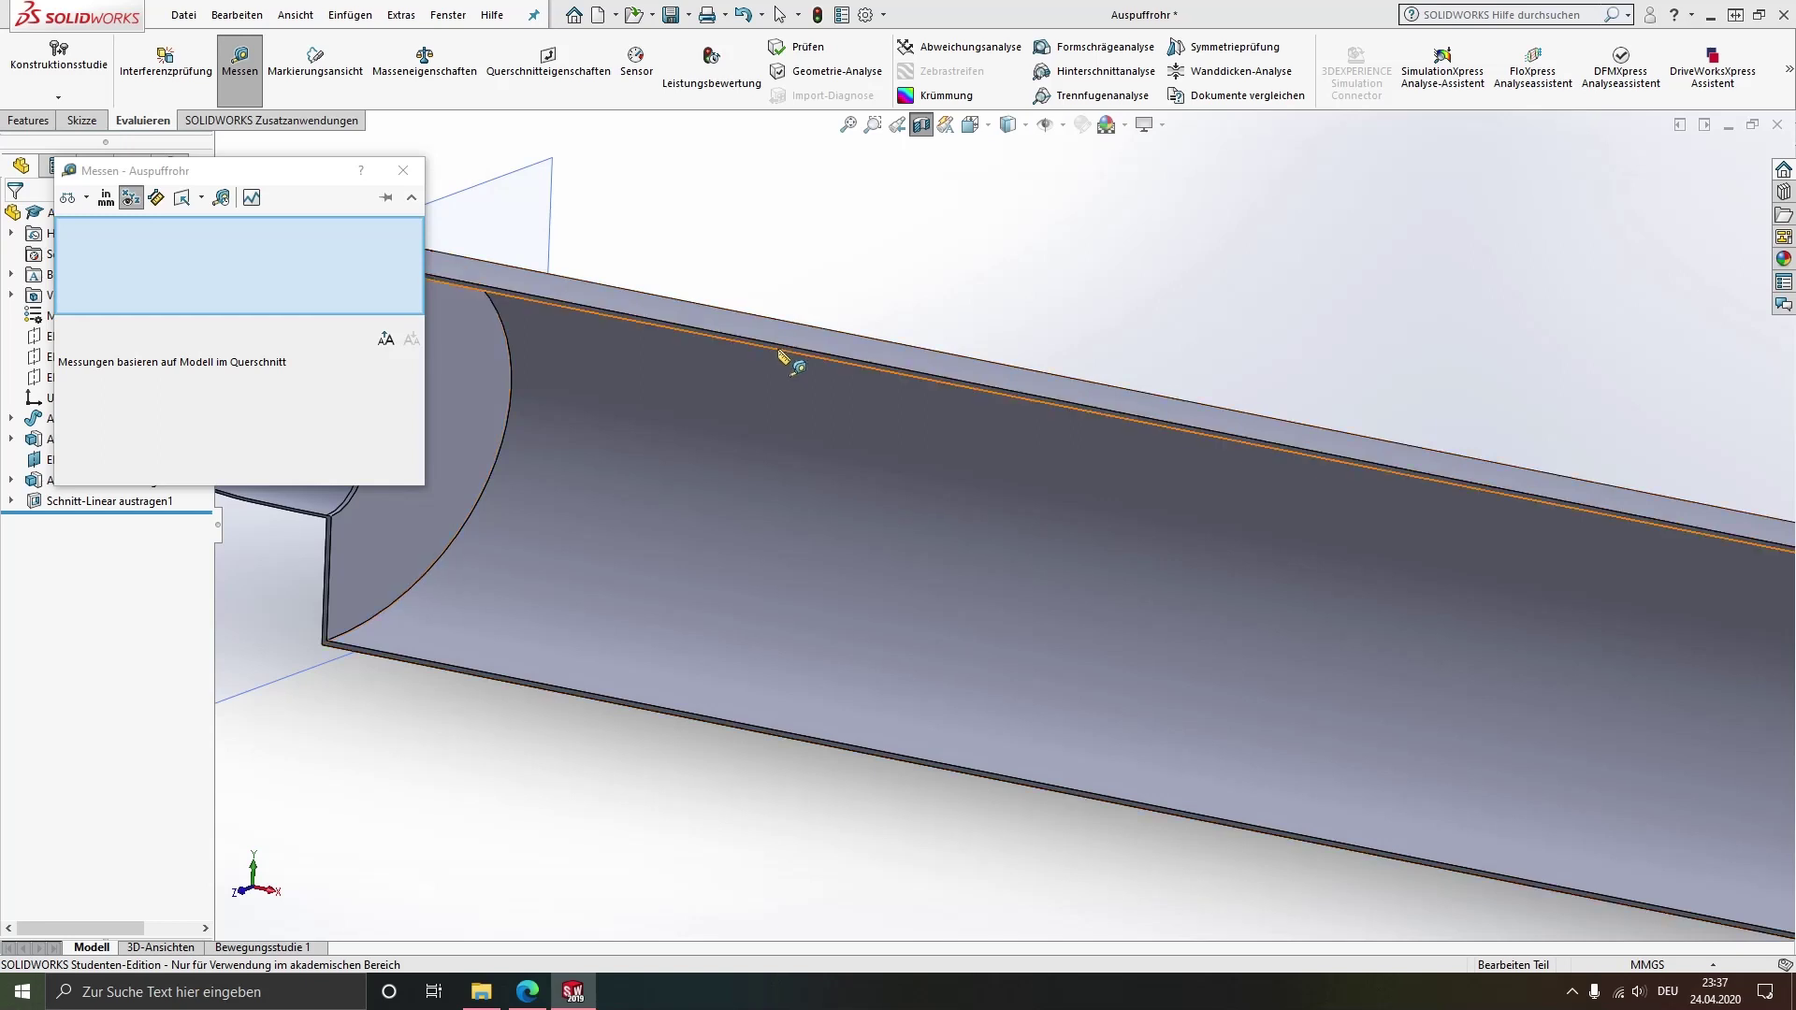
pyautogui.scroll(-3, 780, 353)
pyautogui.click(754, 404)
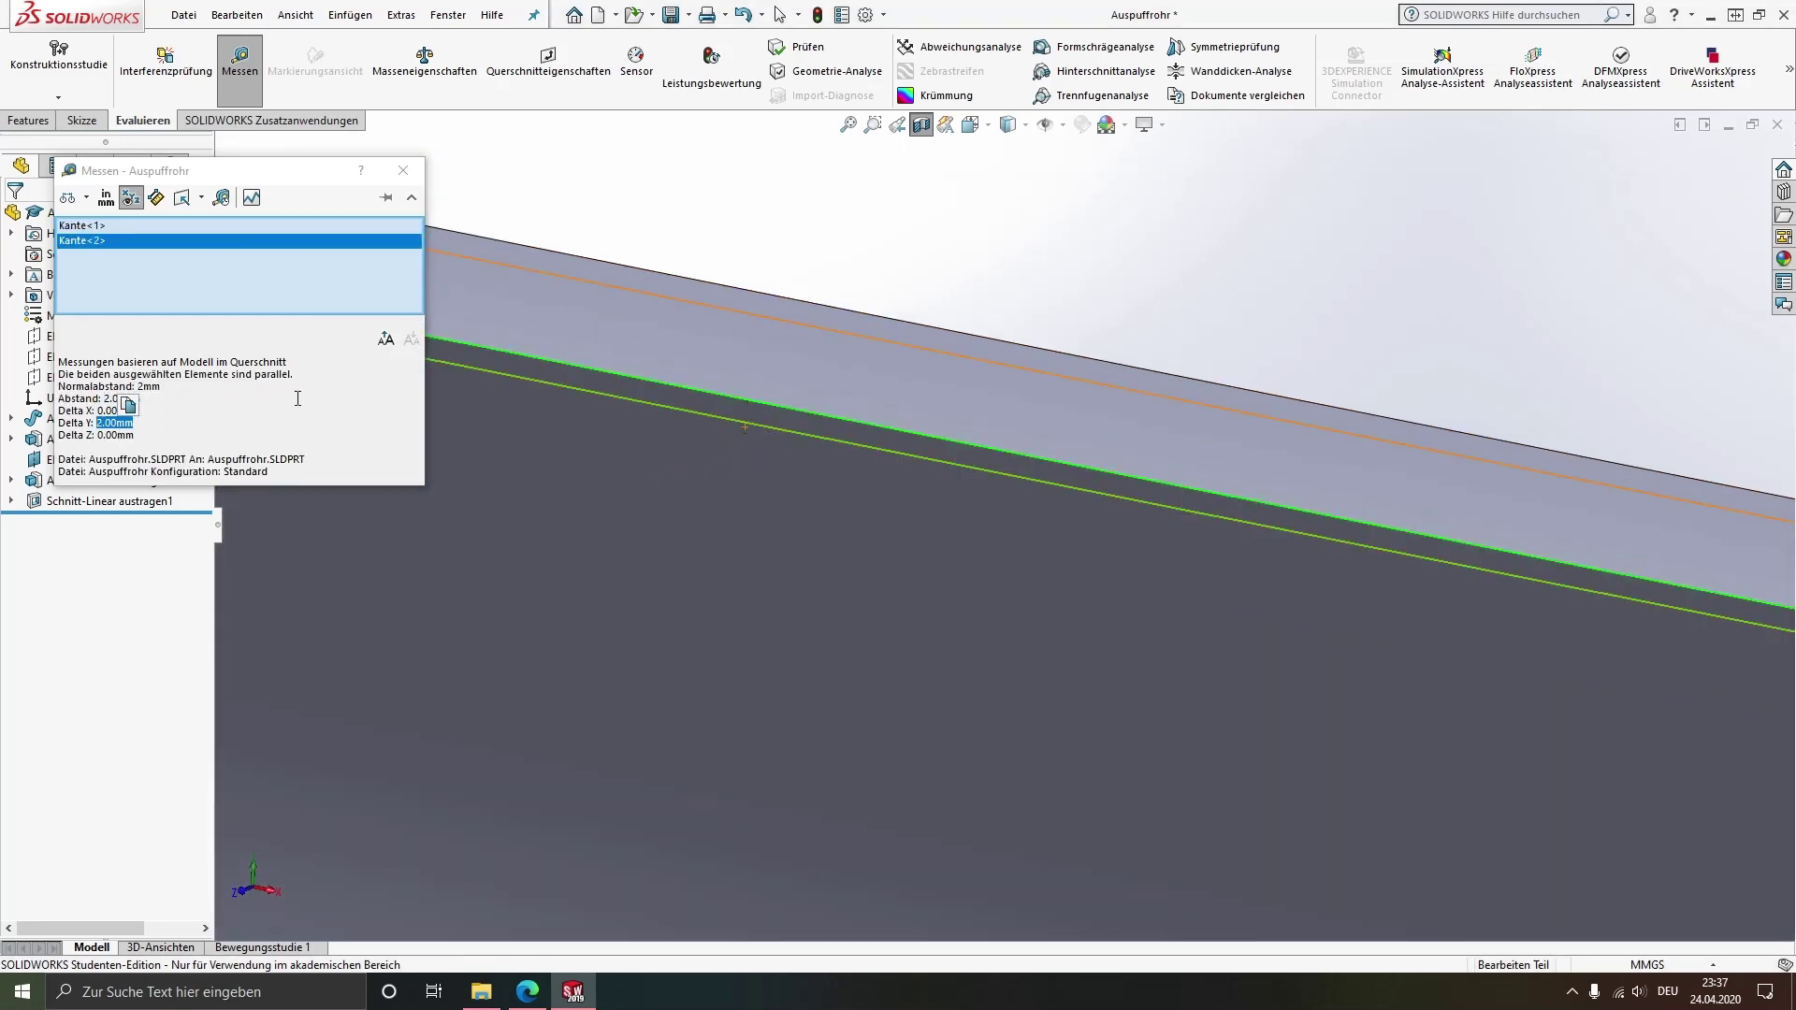
pyautogui.click(420, 177)
# Hide the Ebene1 reference plane and orbit the whole exhaust to a new angle
pyautogui.scroll(3, 620, 336)
pyautogui.scroll(3, 620, 337)
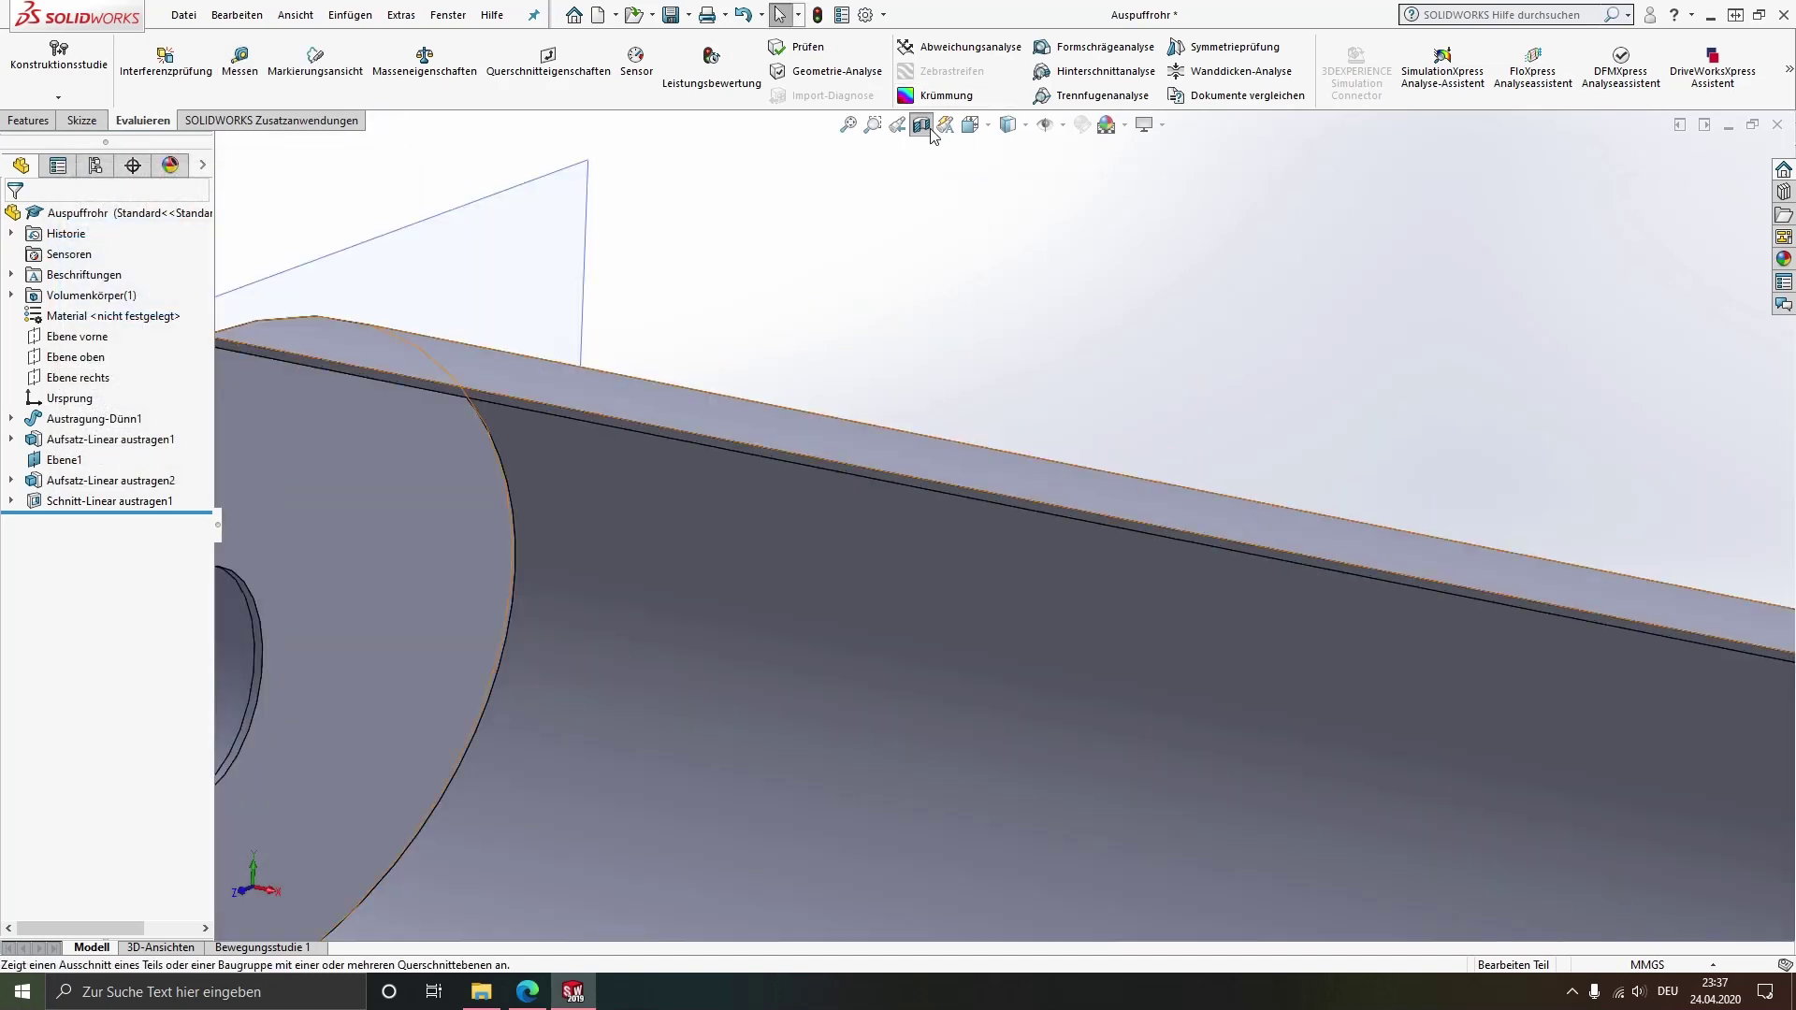
pyautogui.scroll(2, 1137, 568)
pyautogui.scroll(3, 1159, 580)
pyautogui.scroll(2, 1162, 576)
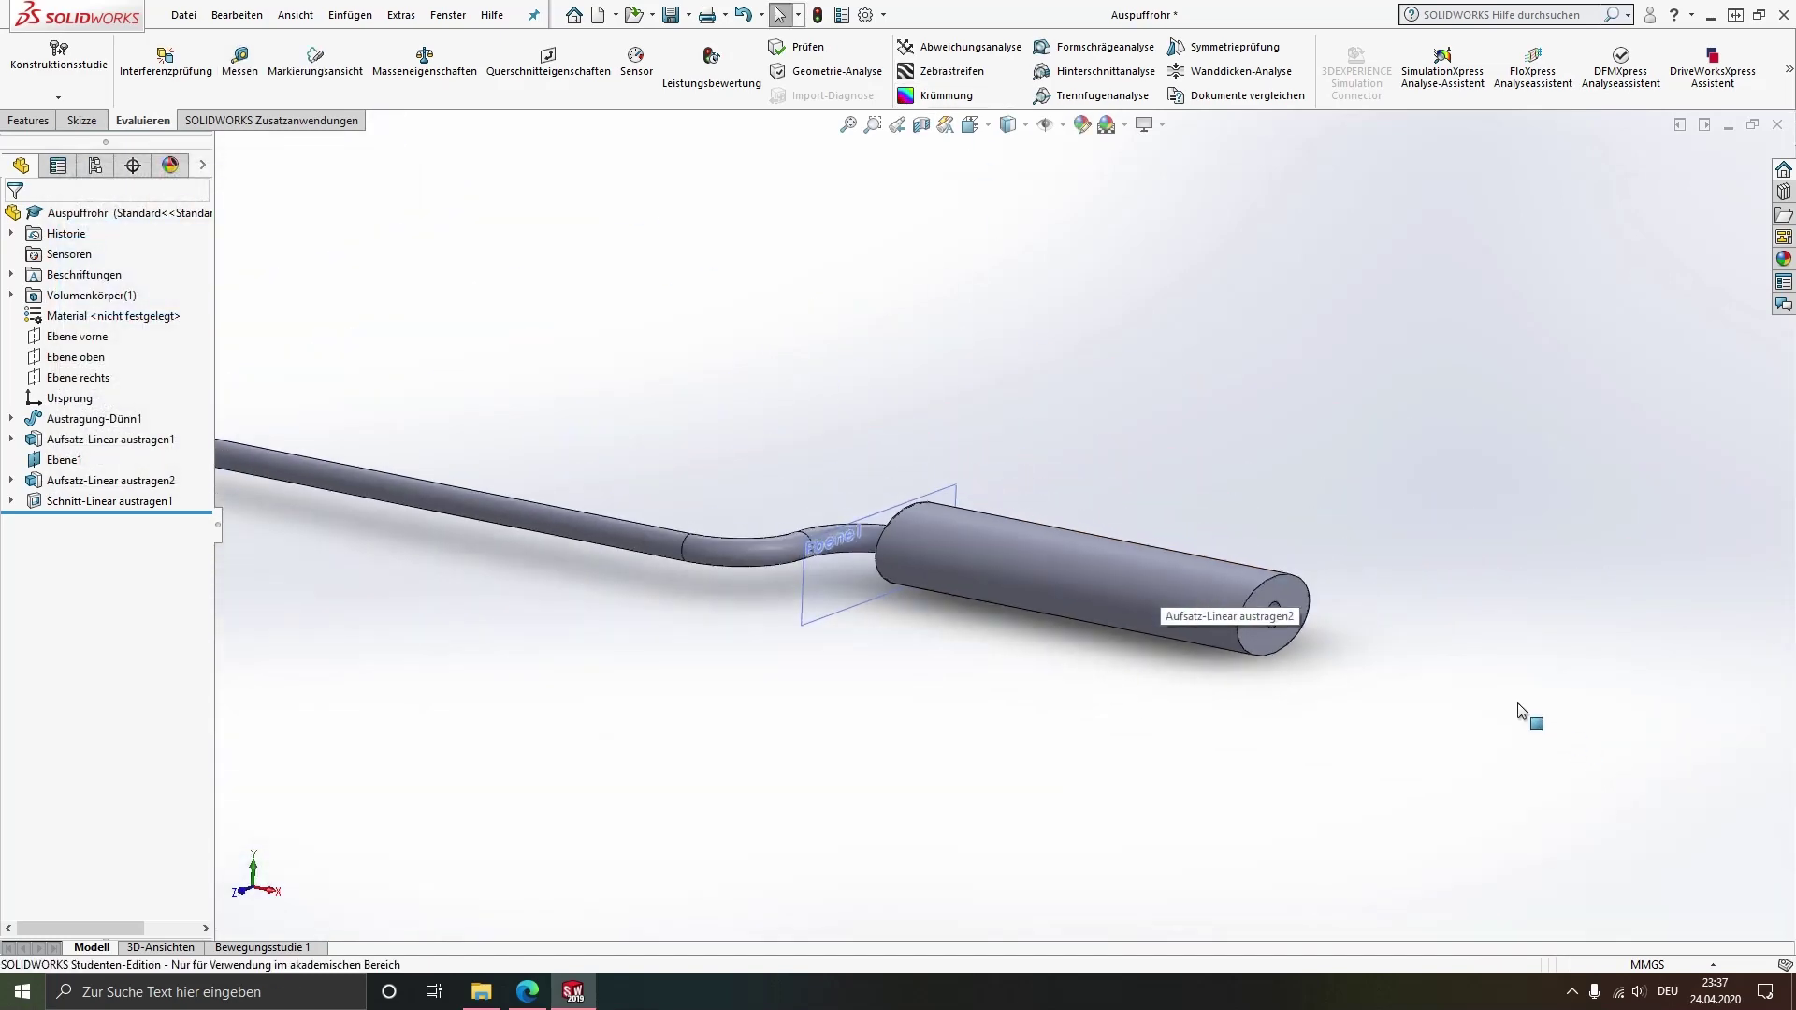
pyautogui.click(65, 460)
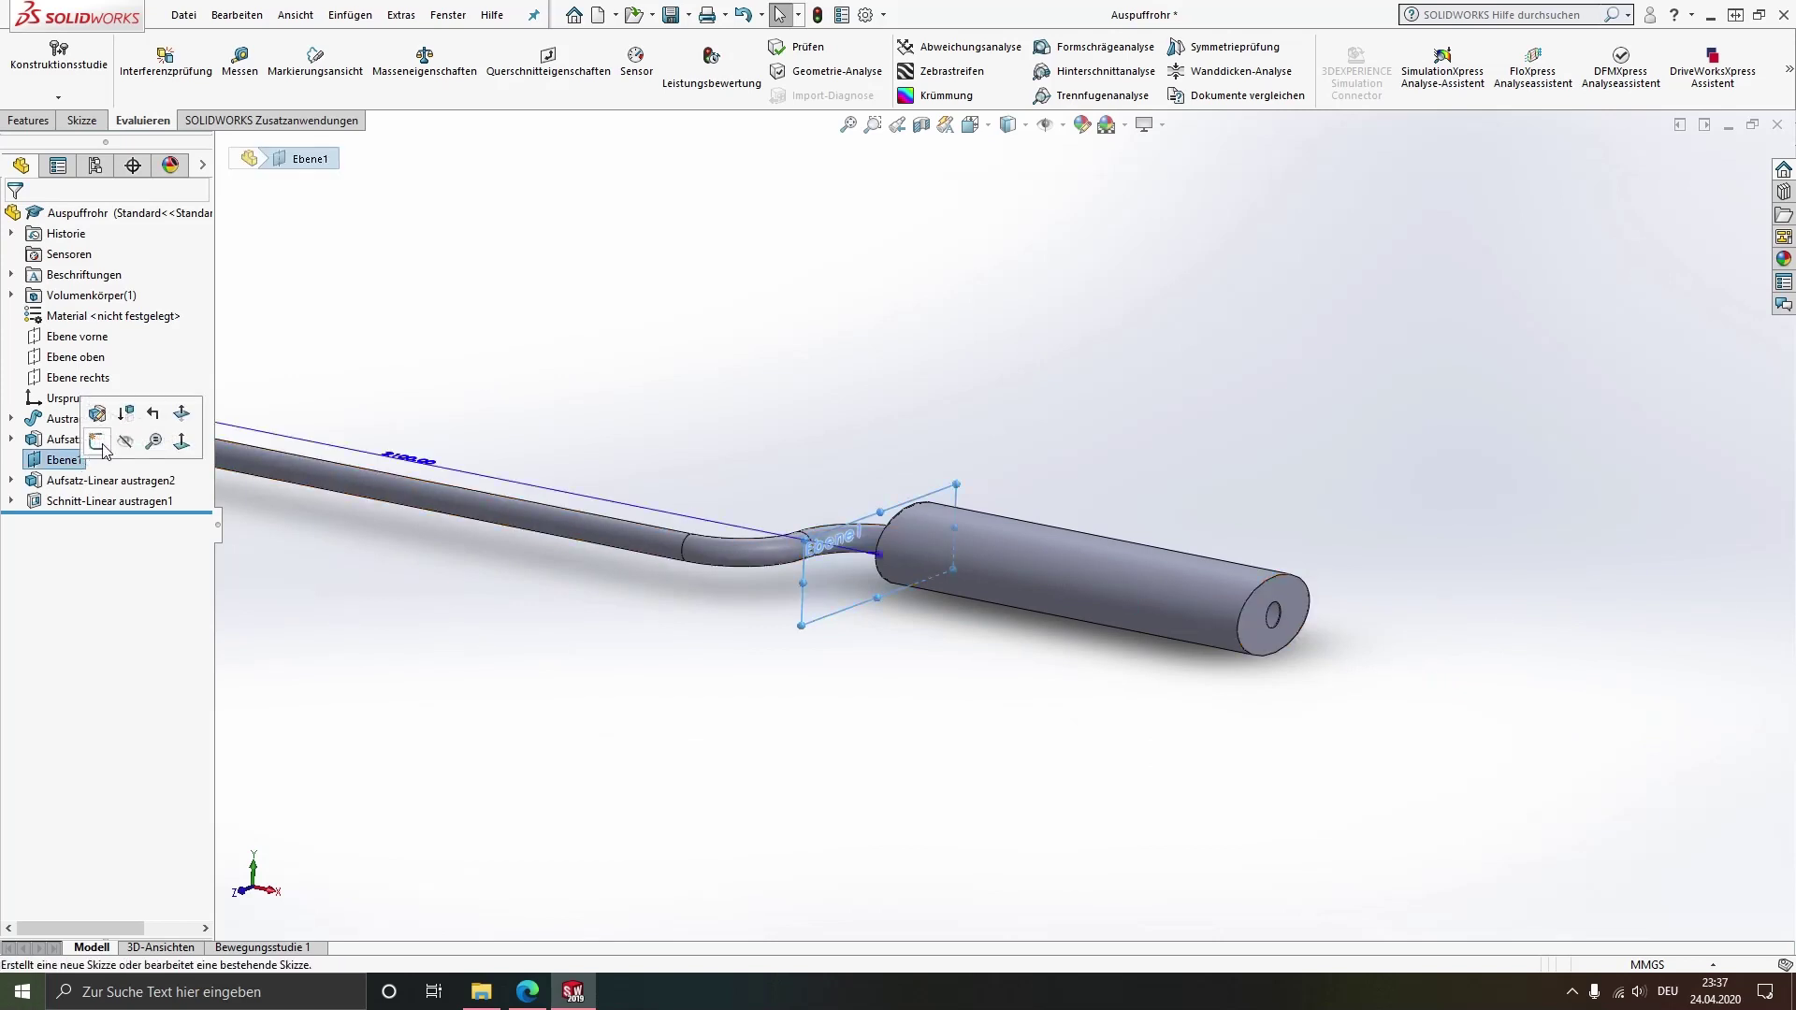
pyautogui.click(128, 443)
pyautogui.scroll(-4, 1376, 645)
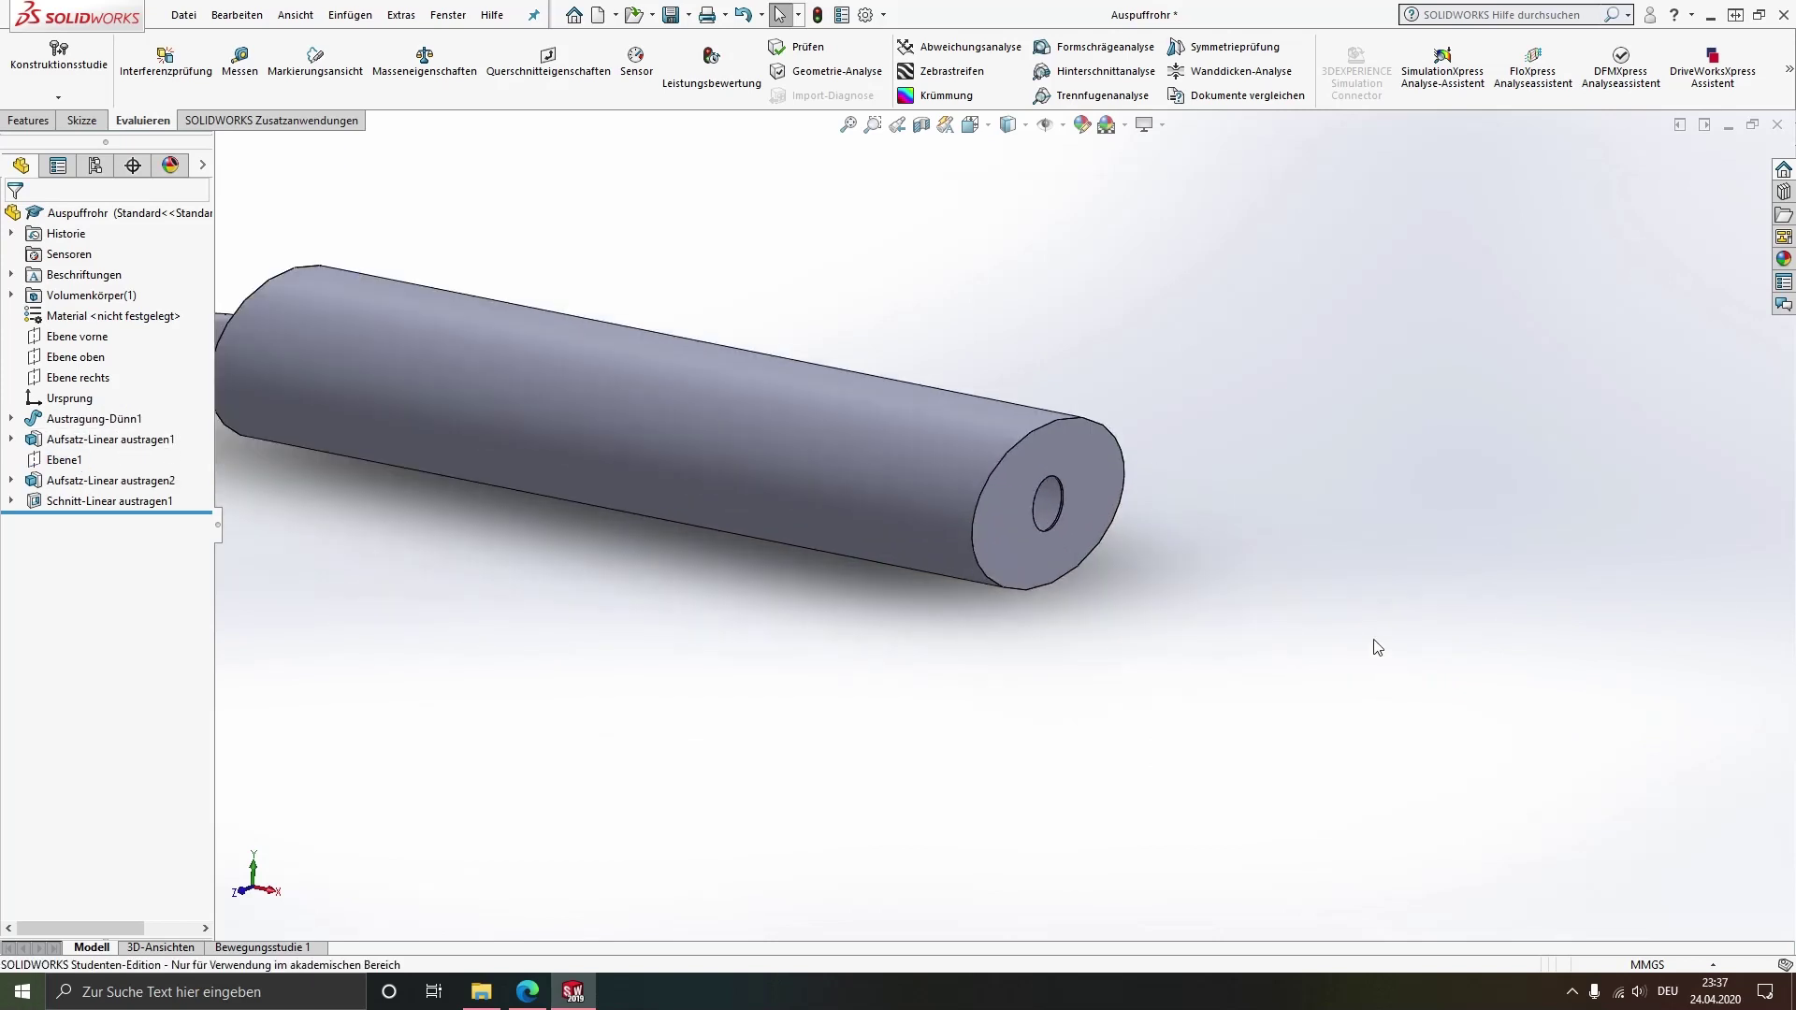
pyautogui.scroll(-3, 1119, 521)
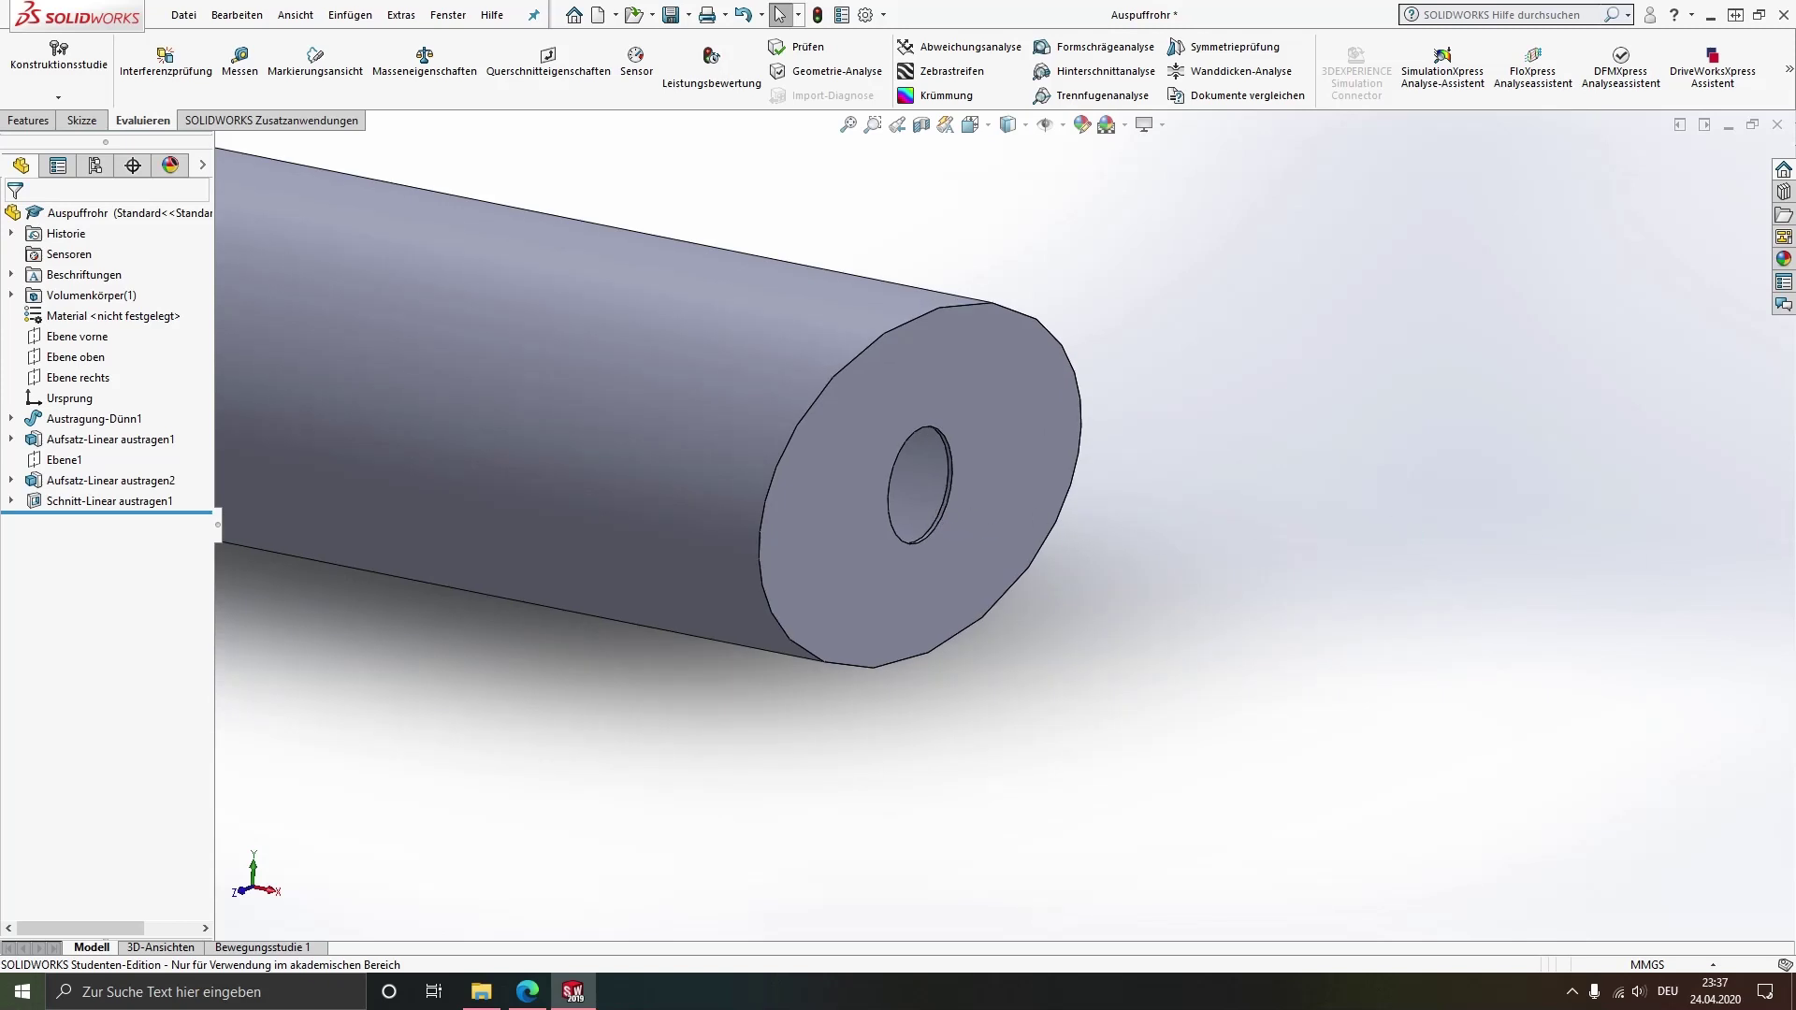
pyautogui.scroll(5, 753, 482)
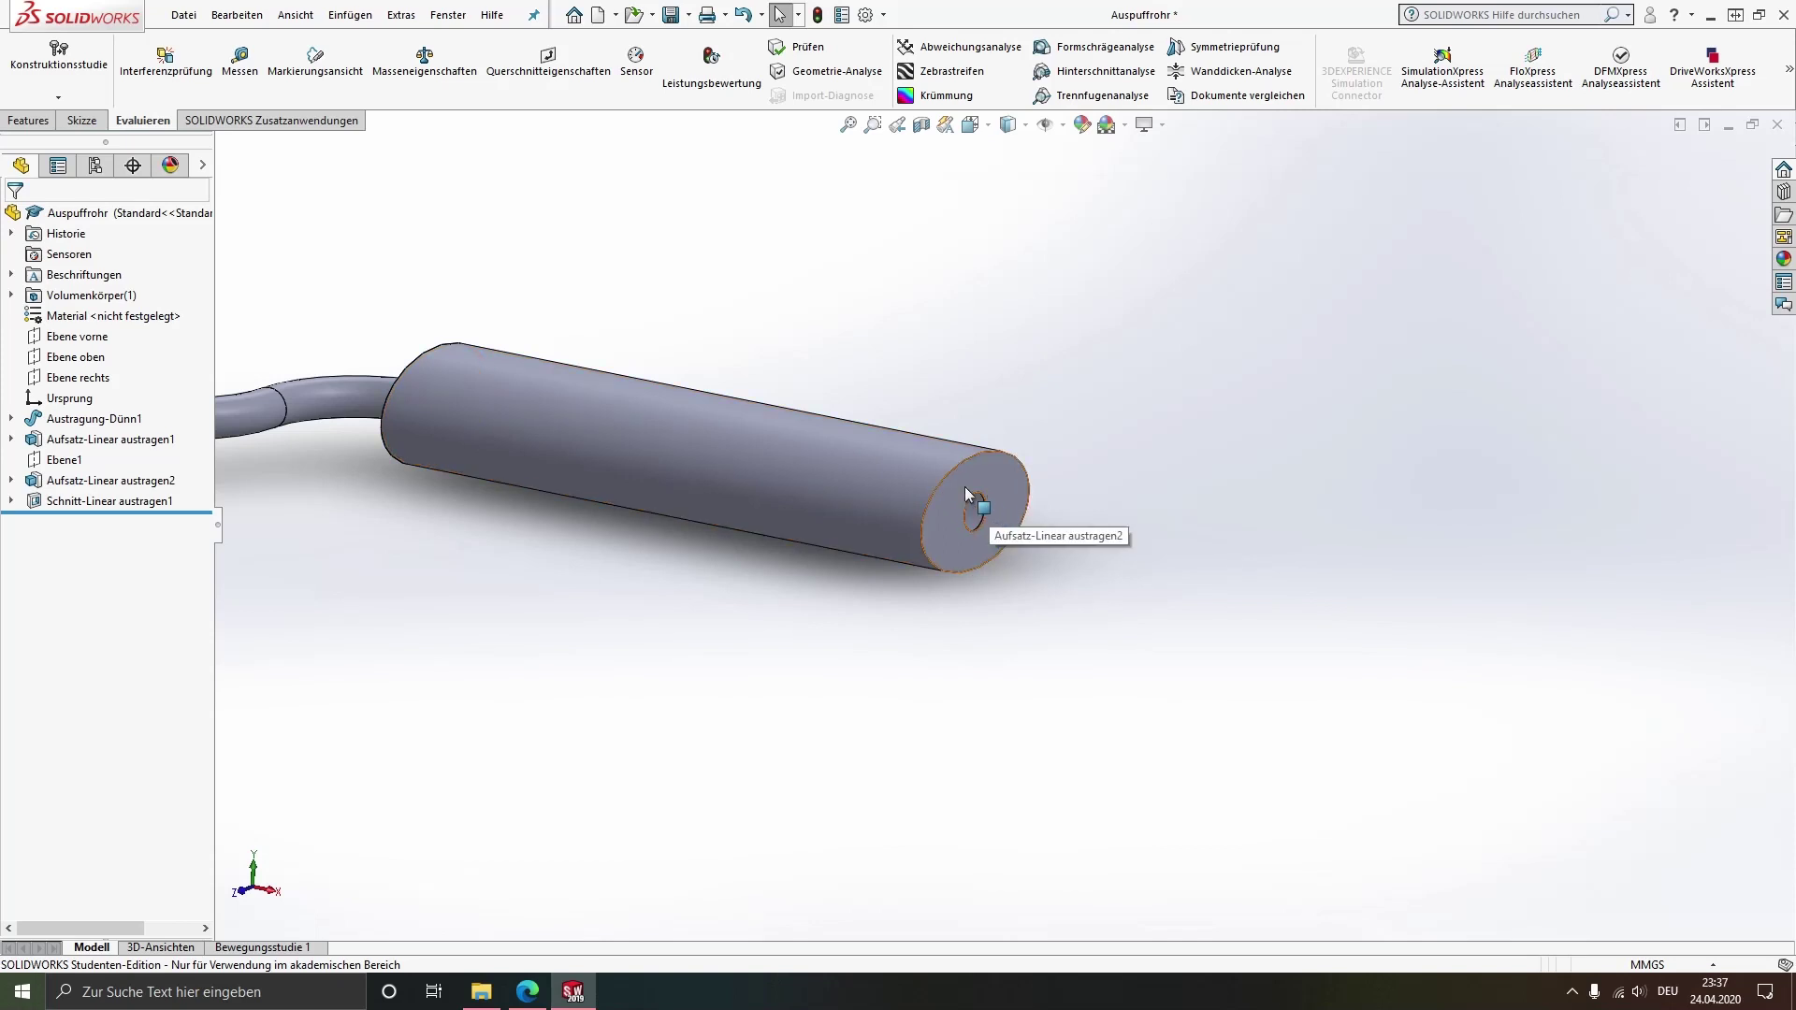
pyautogui.moveTo(362, 551); pyautogui.dragTo(229, 296, button='middle')
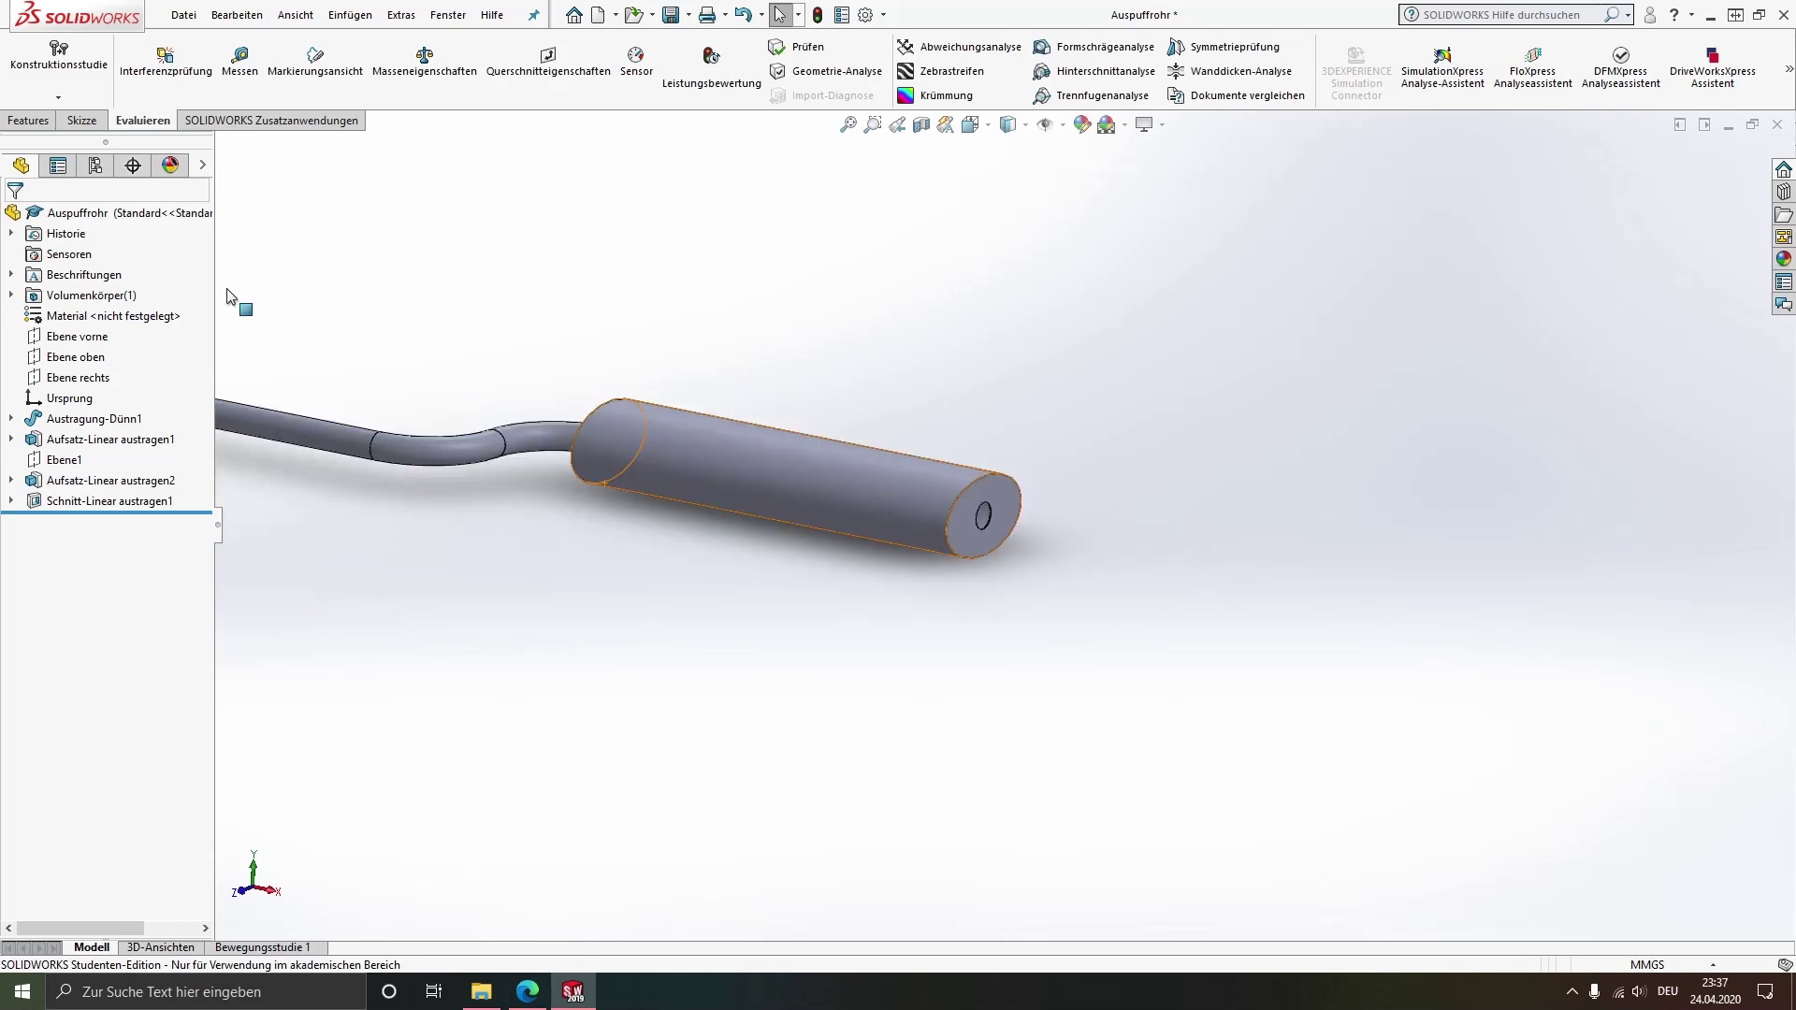
# Create plane Ebene2 offset 300 mm from Ebene vorne with the offset reversed
pyautogui.click(28, 119)
pyautogui.click(1101, 93)
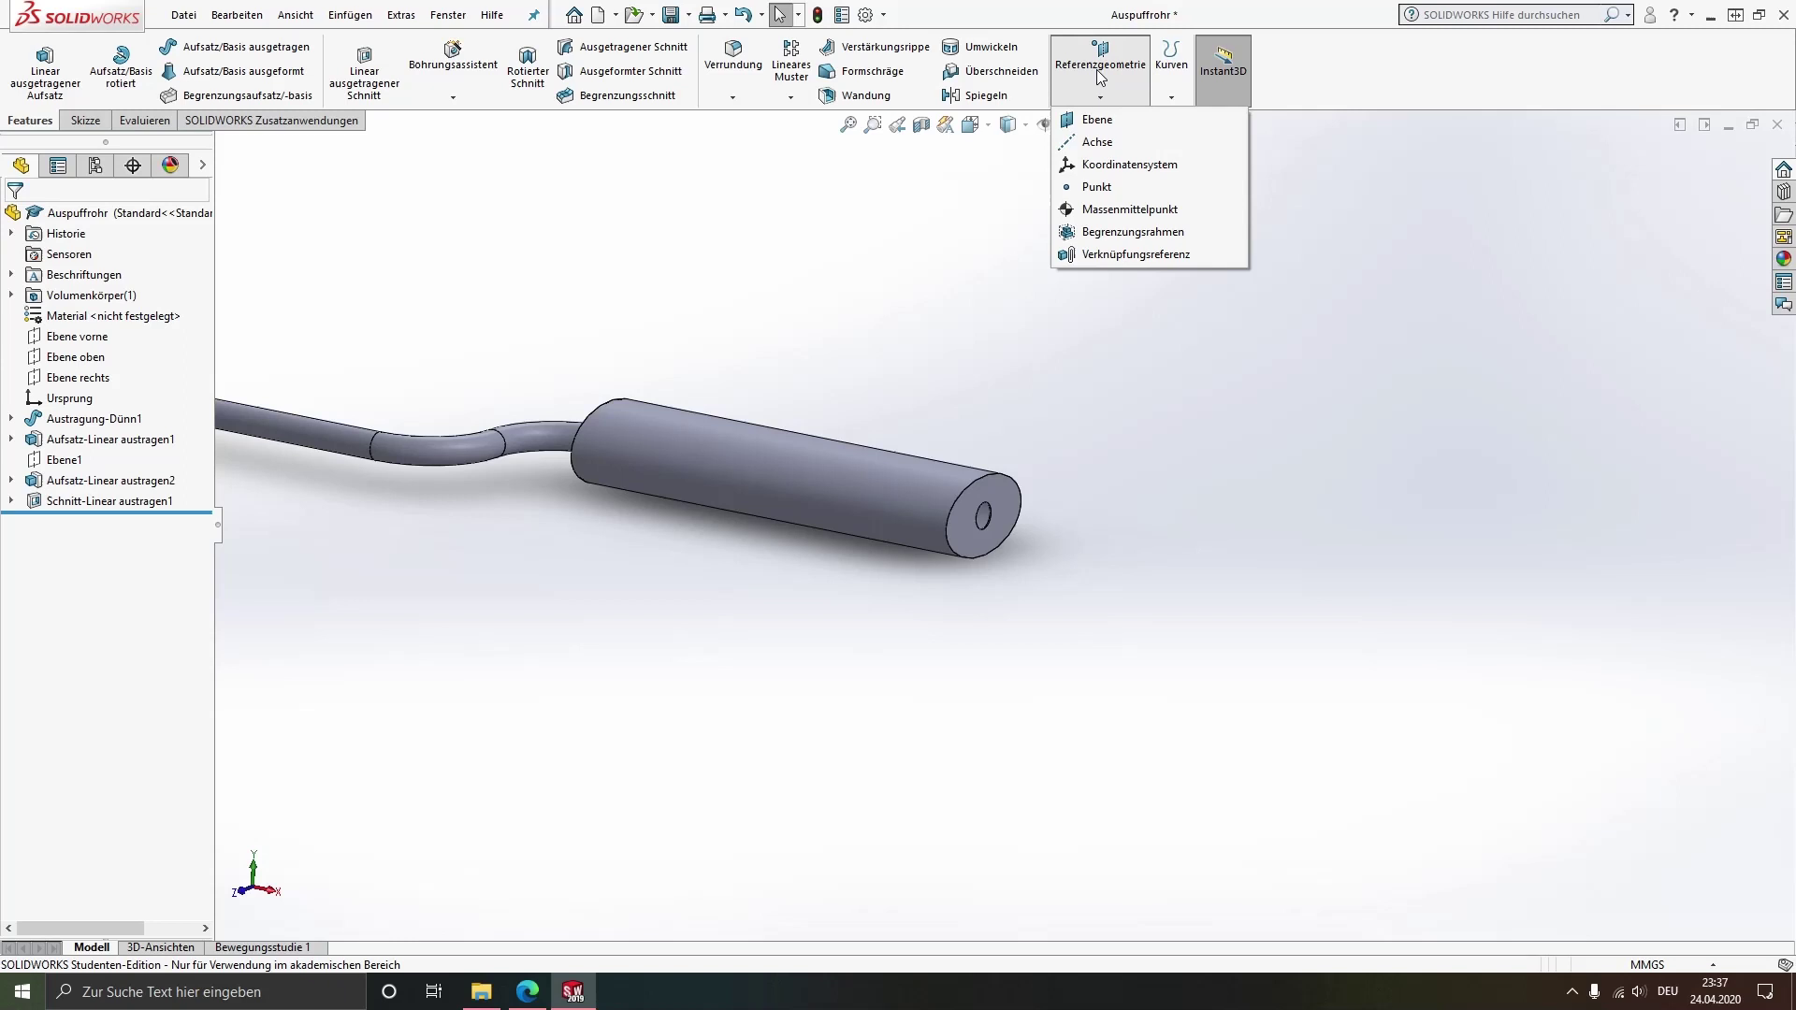
pyautogui.click(1099, 119)
pyautogui.moveTo(400, 475)
pyautogui.mouseDown(button='middle')
pyautogui.moveTo(368, 379)
pyautogui.moveTo(513, 461)
pyautogui.mouseUp(button='middle')
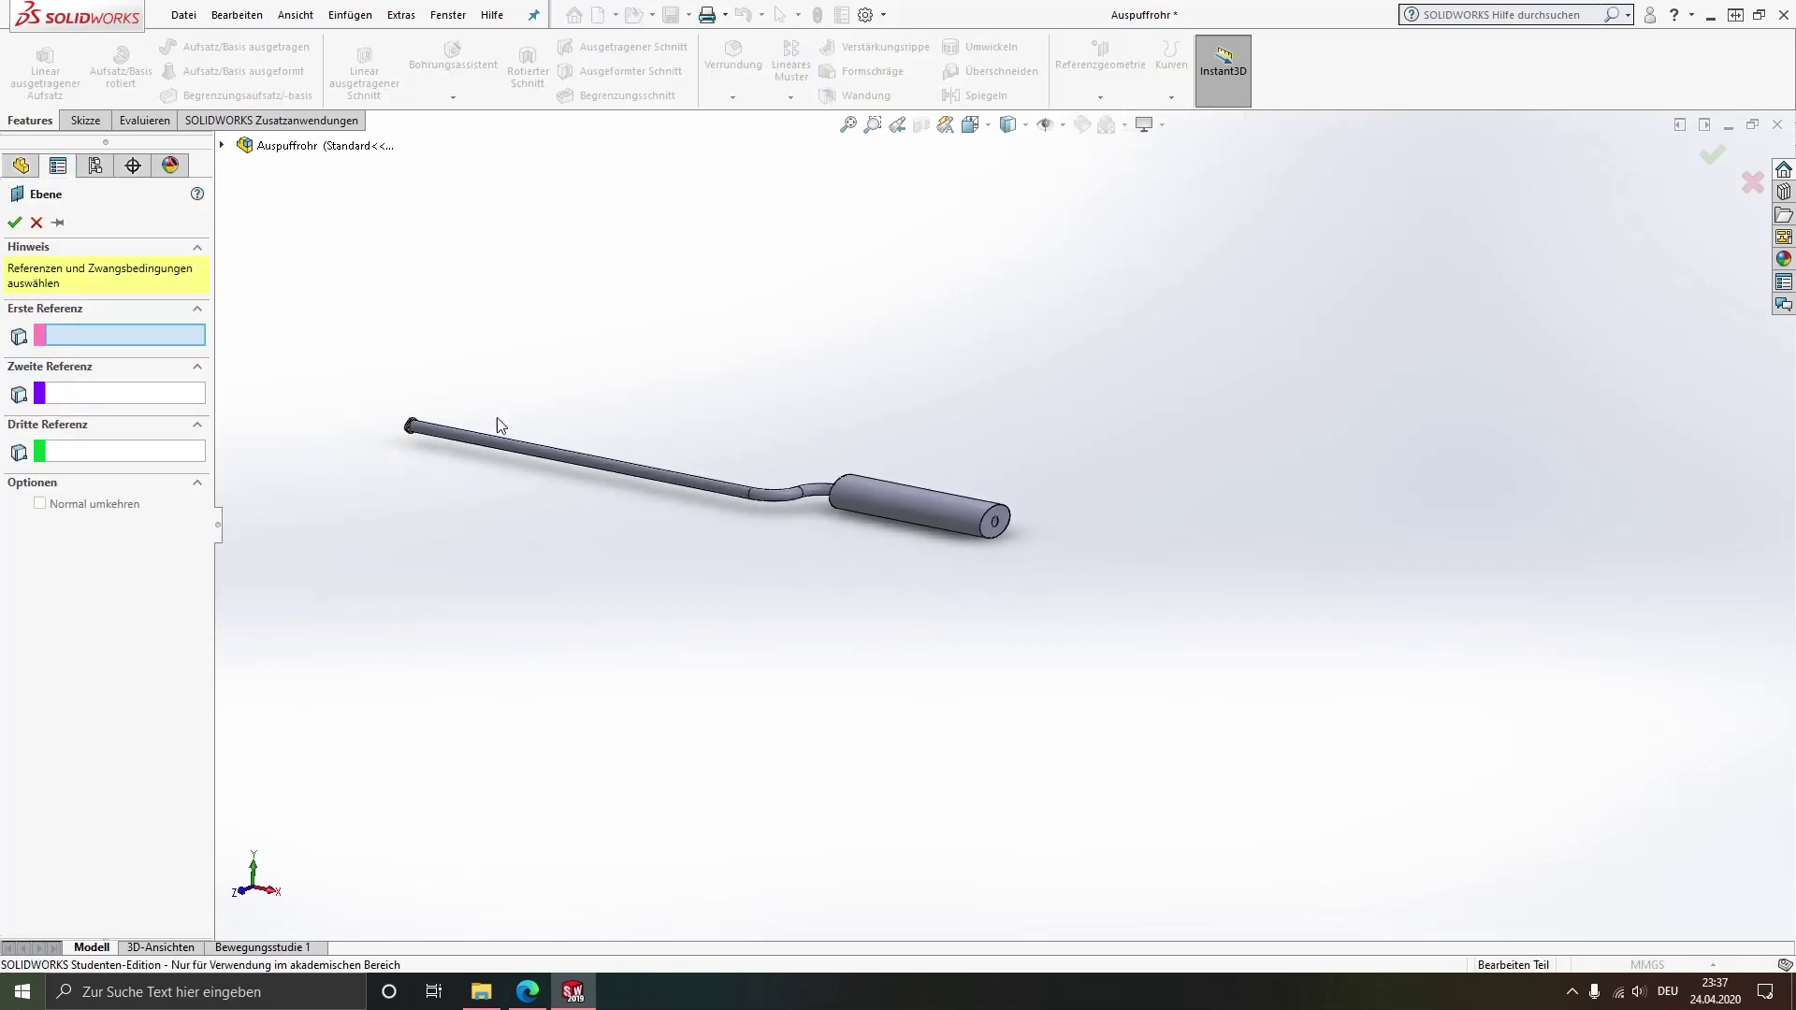
pyautogui.click(223, 146)
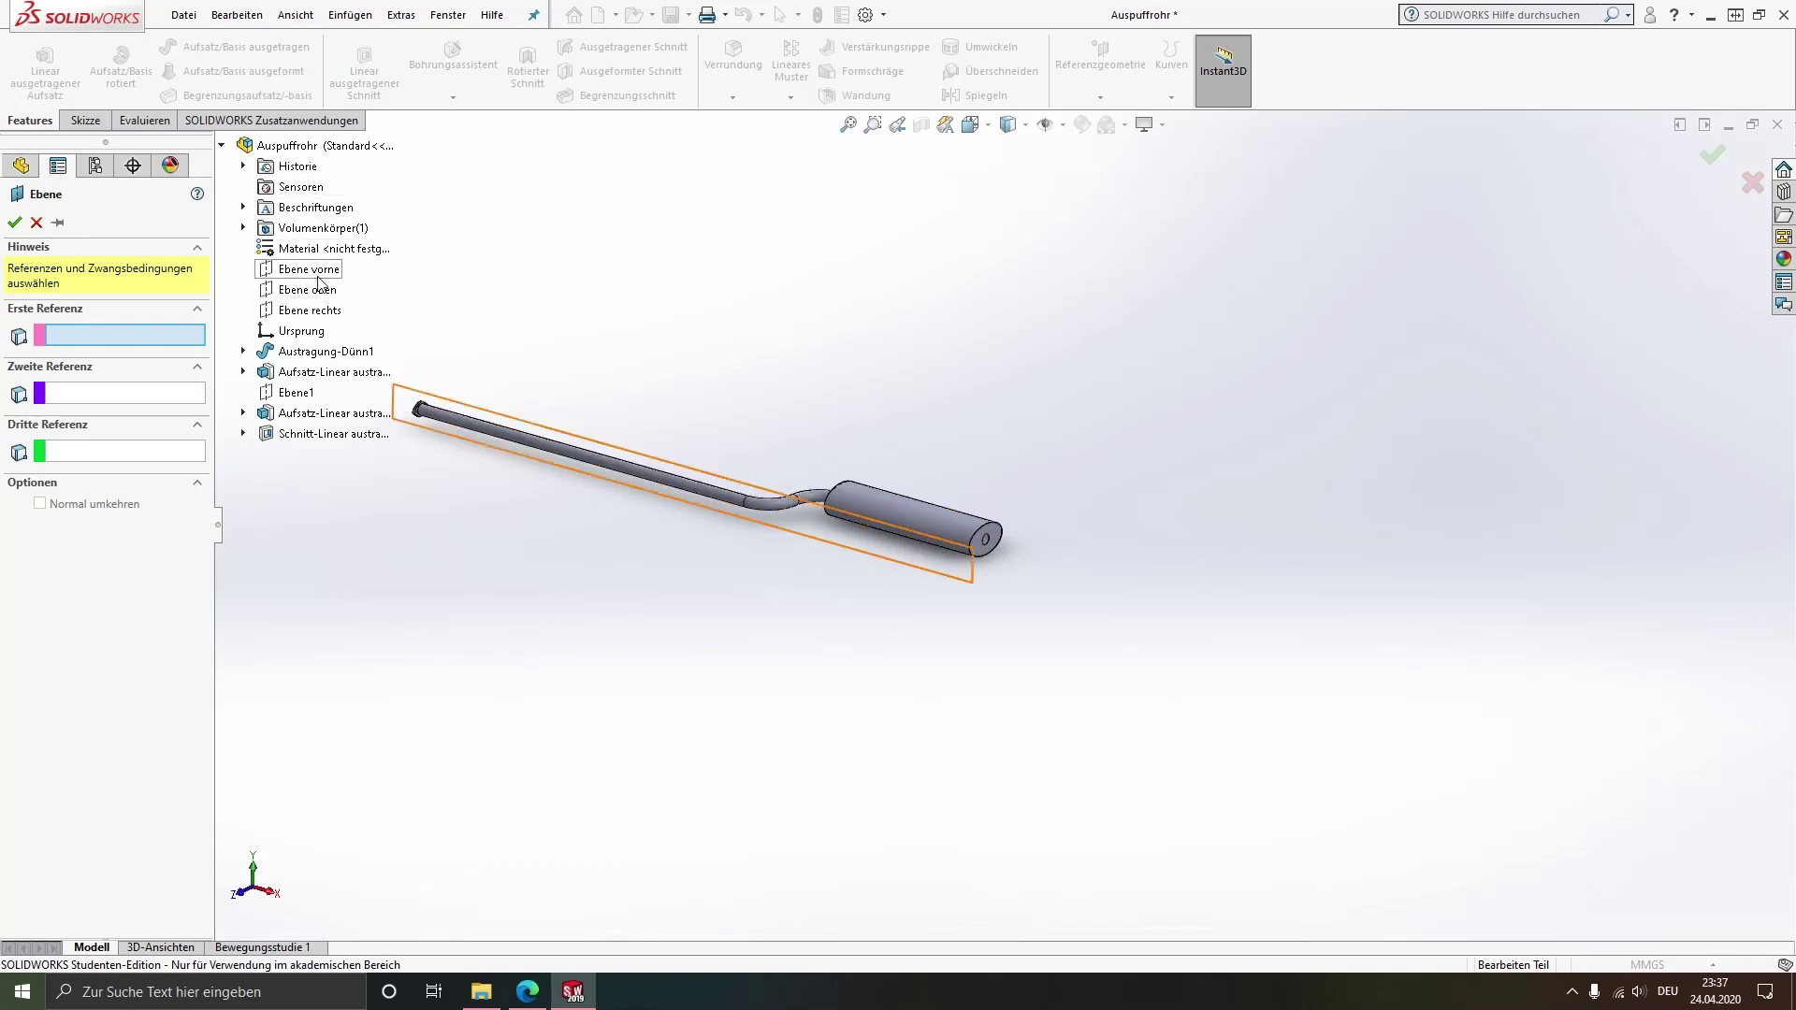
pyautogui.moveTo(643, 422); pyautogui.dragTo(655, 449, button='middle')
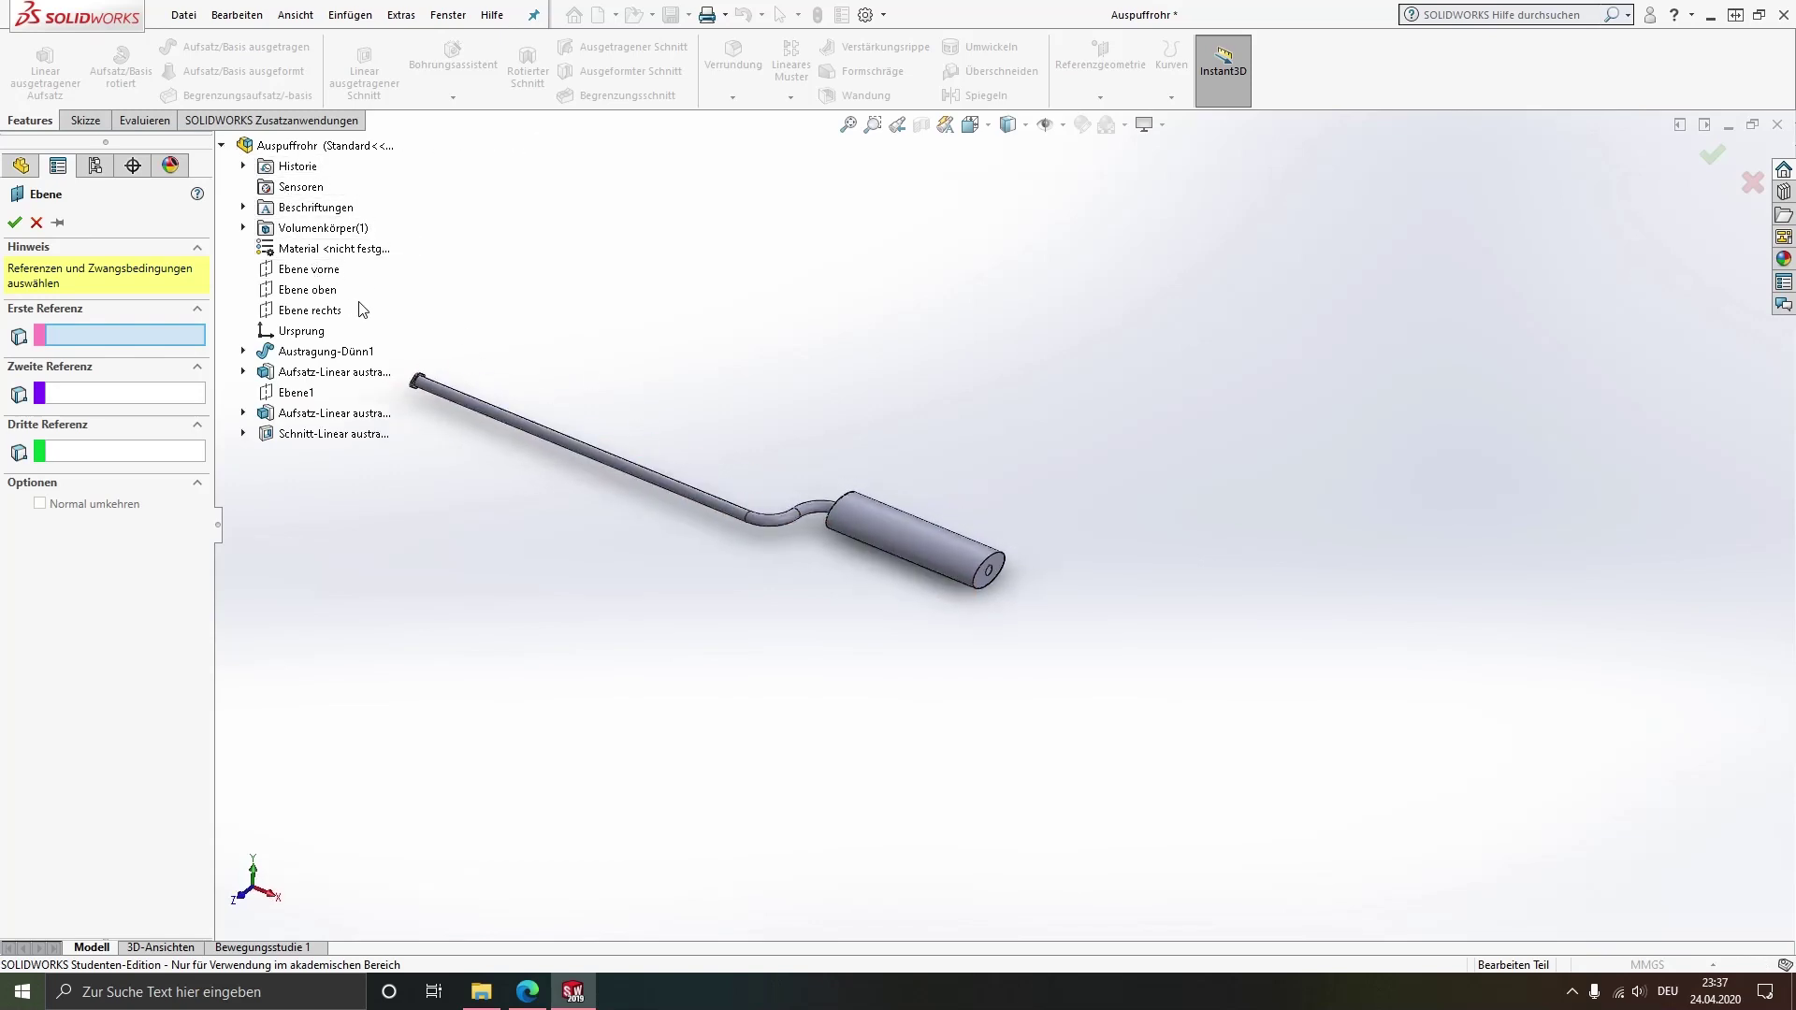
pyautogui.click(321, 270)
pyautogui.moveTo(717, 458); pyautogui.dragTo(593, 501, button='middle')
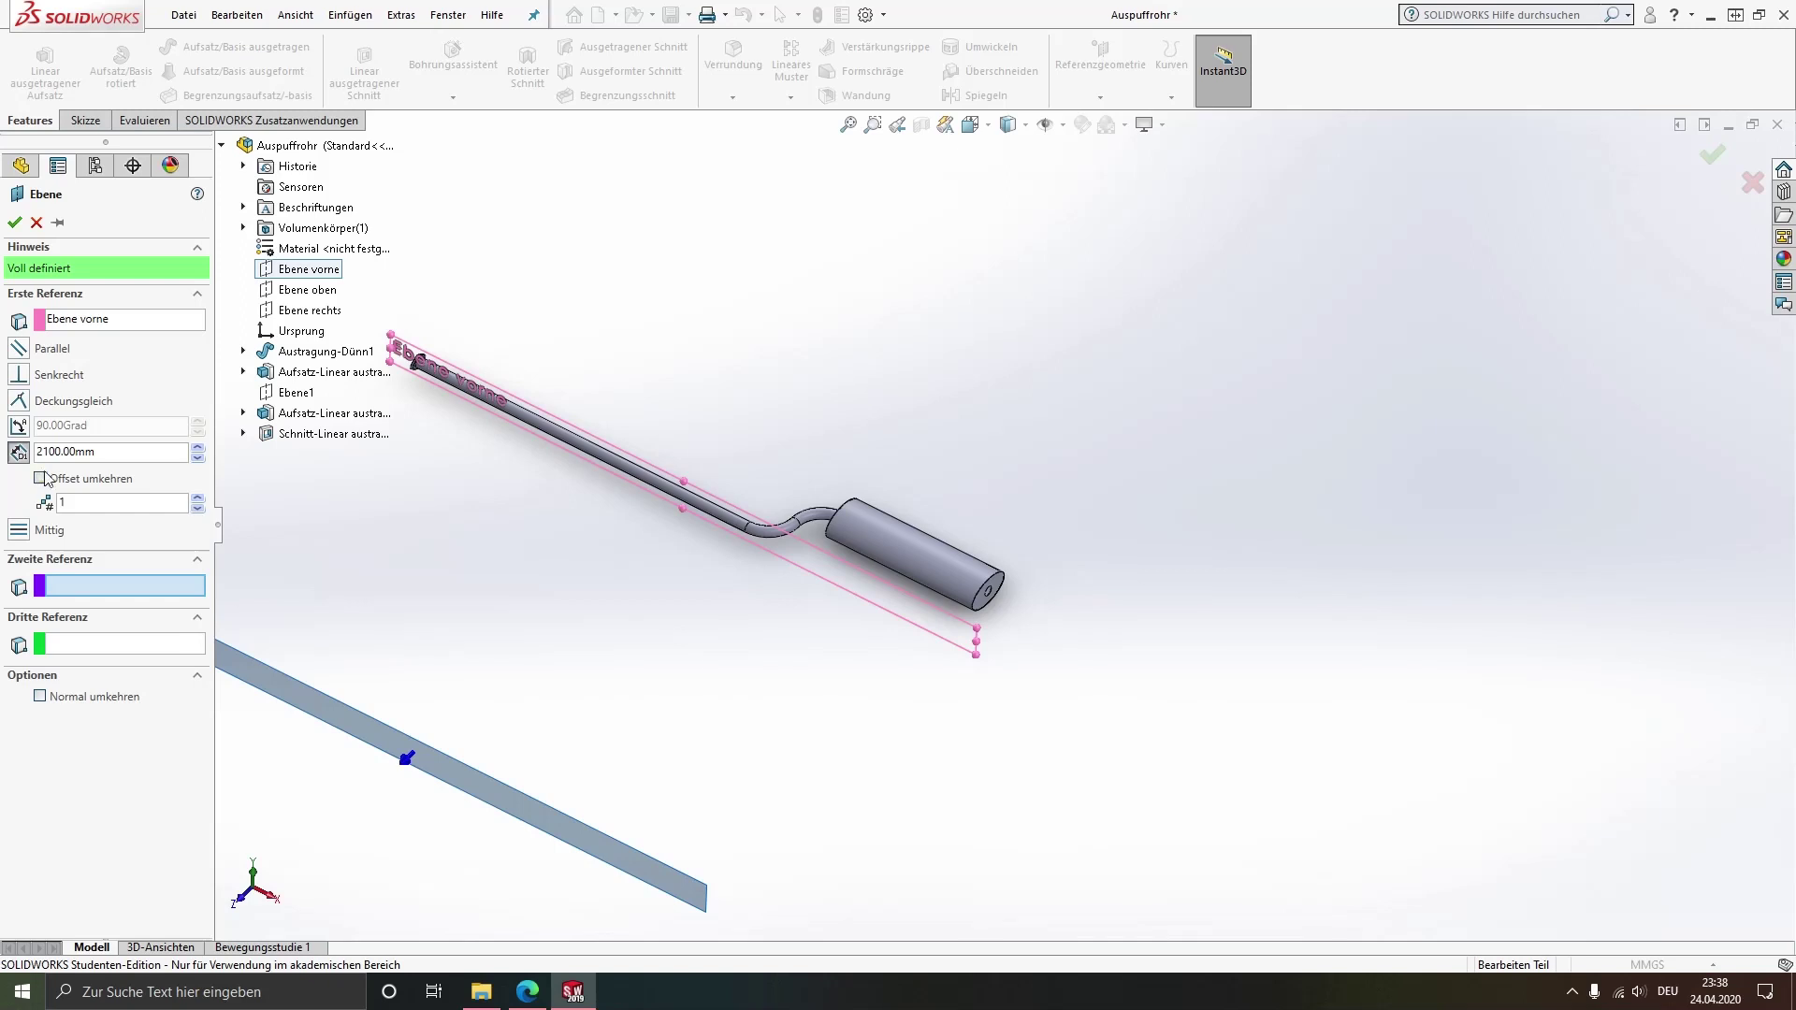
pyautogui.write('30')
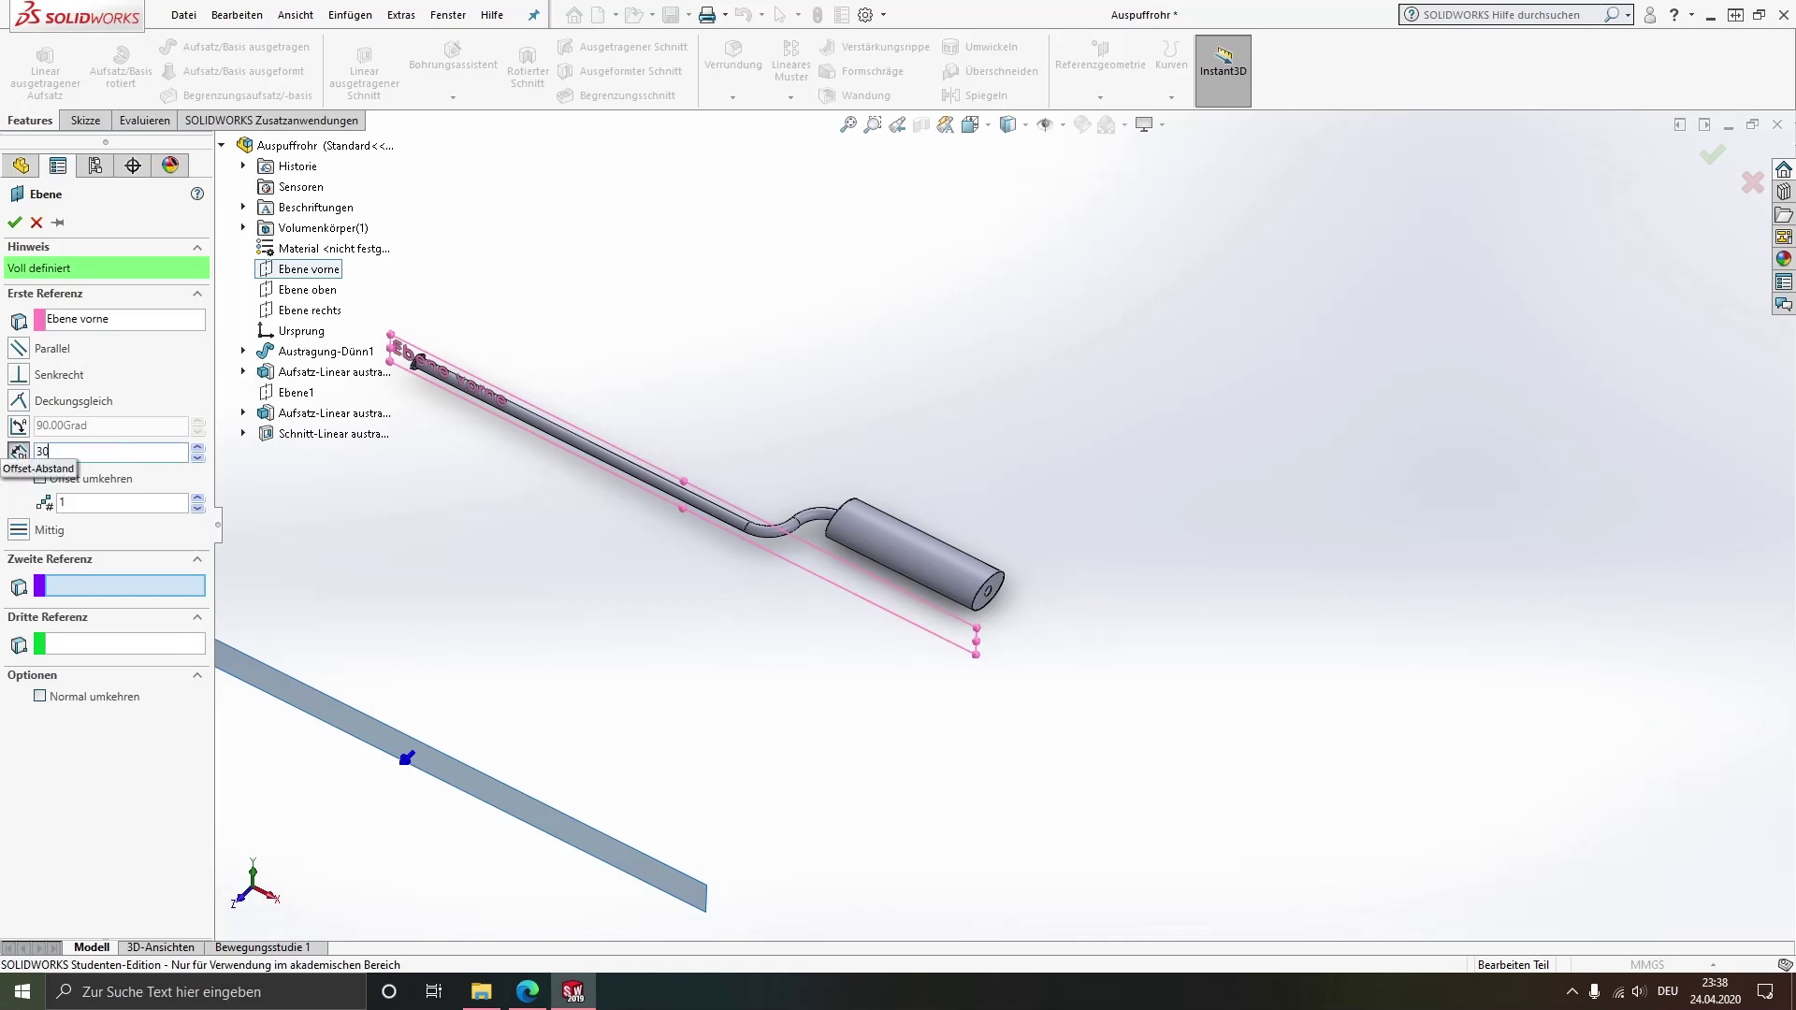
pyautogui.click(86, 479)
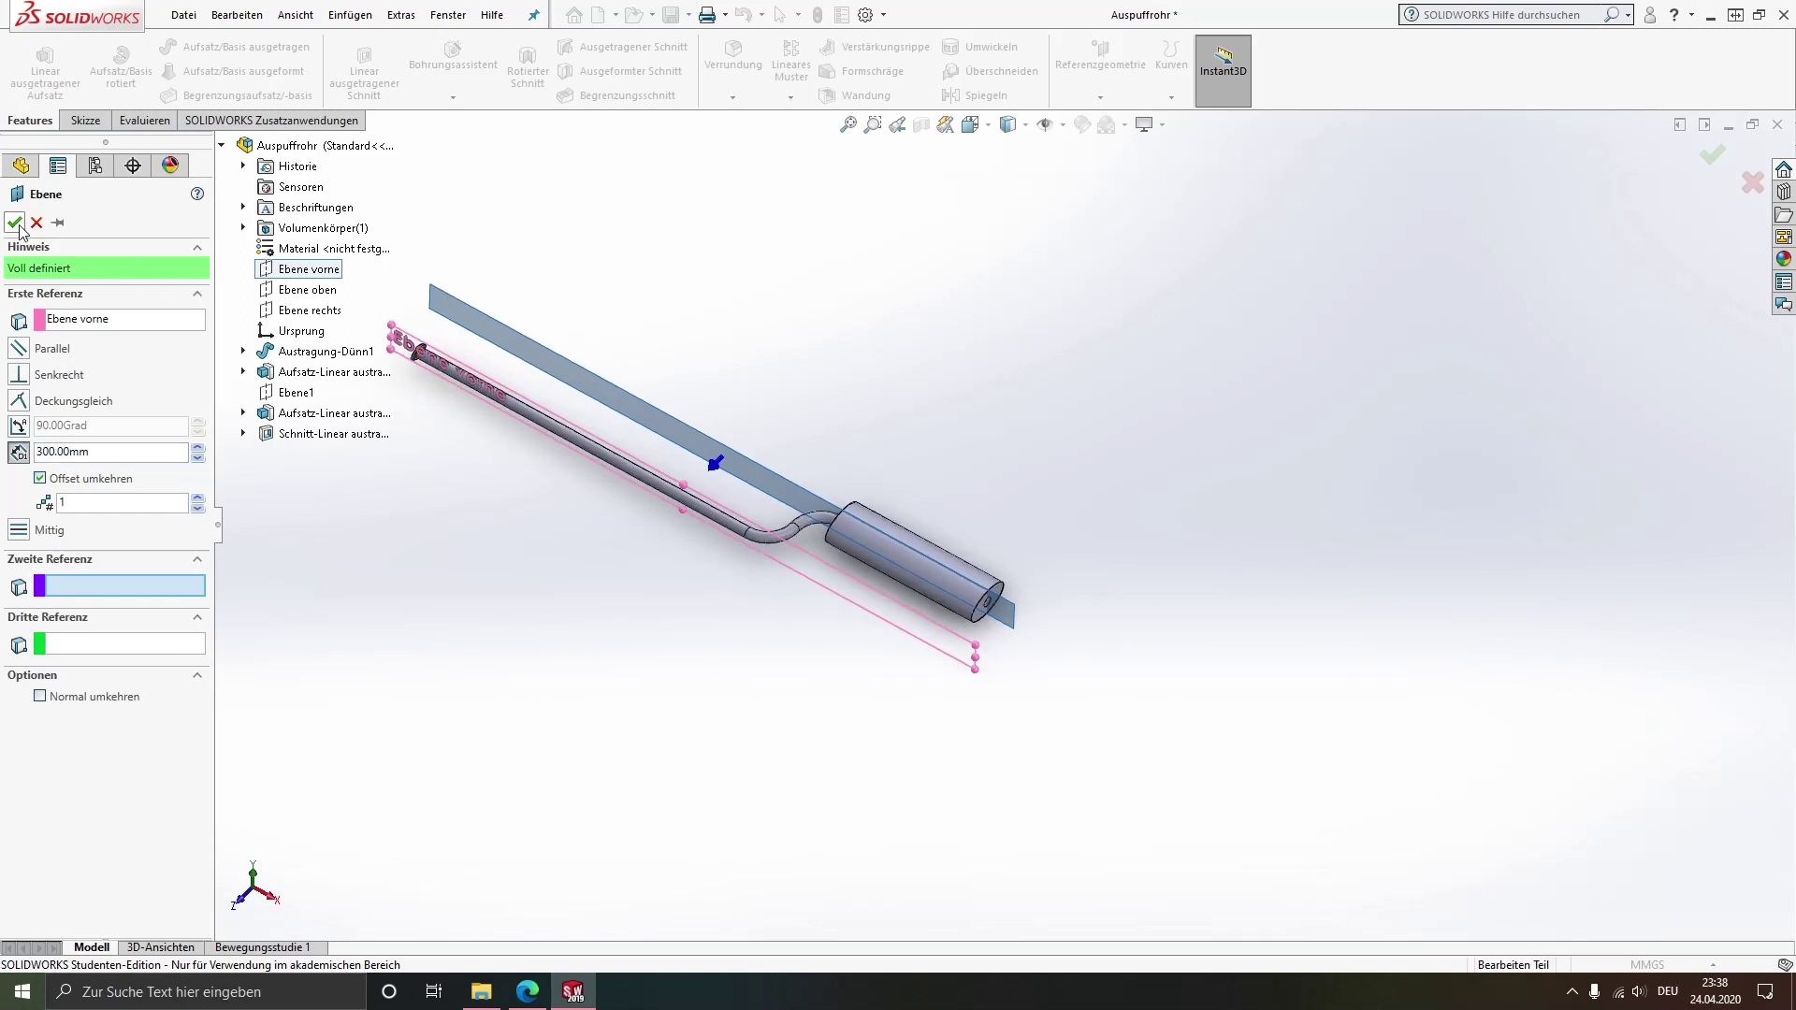
pyautogui.press('Return')
pyautogui.scroll(-3, 977, 594)
# Start a sketch on Ebene2 and draw a straight line from the muffler outlet
pyautogui.scroll(-2, 978, 594)
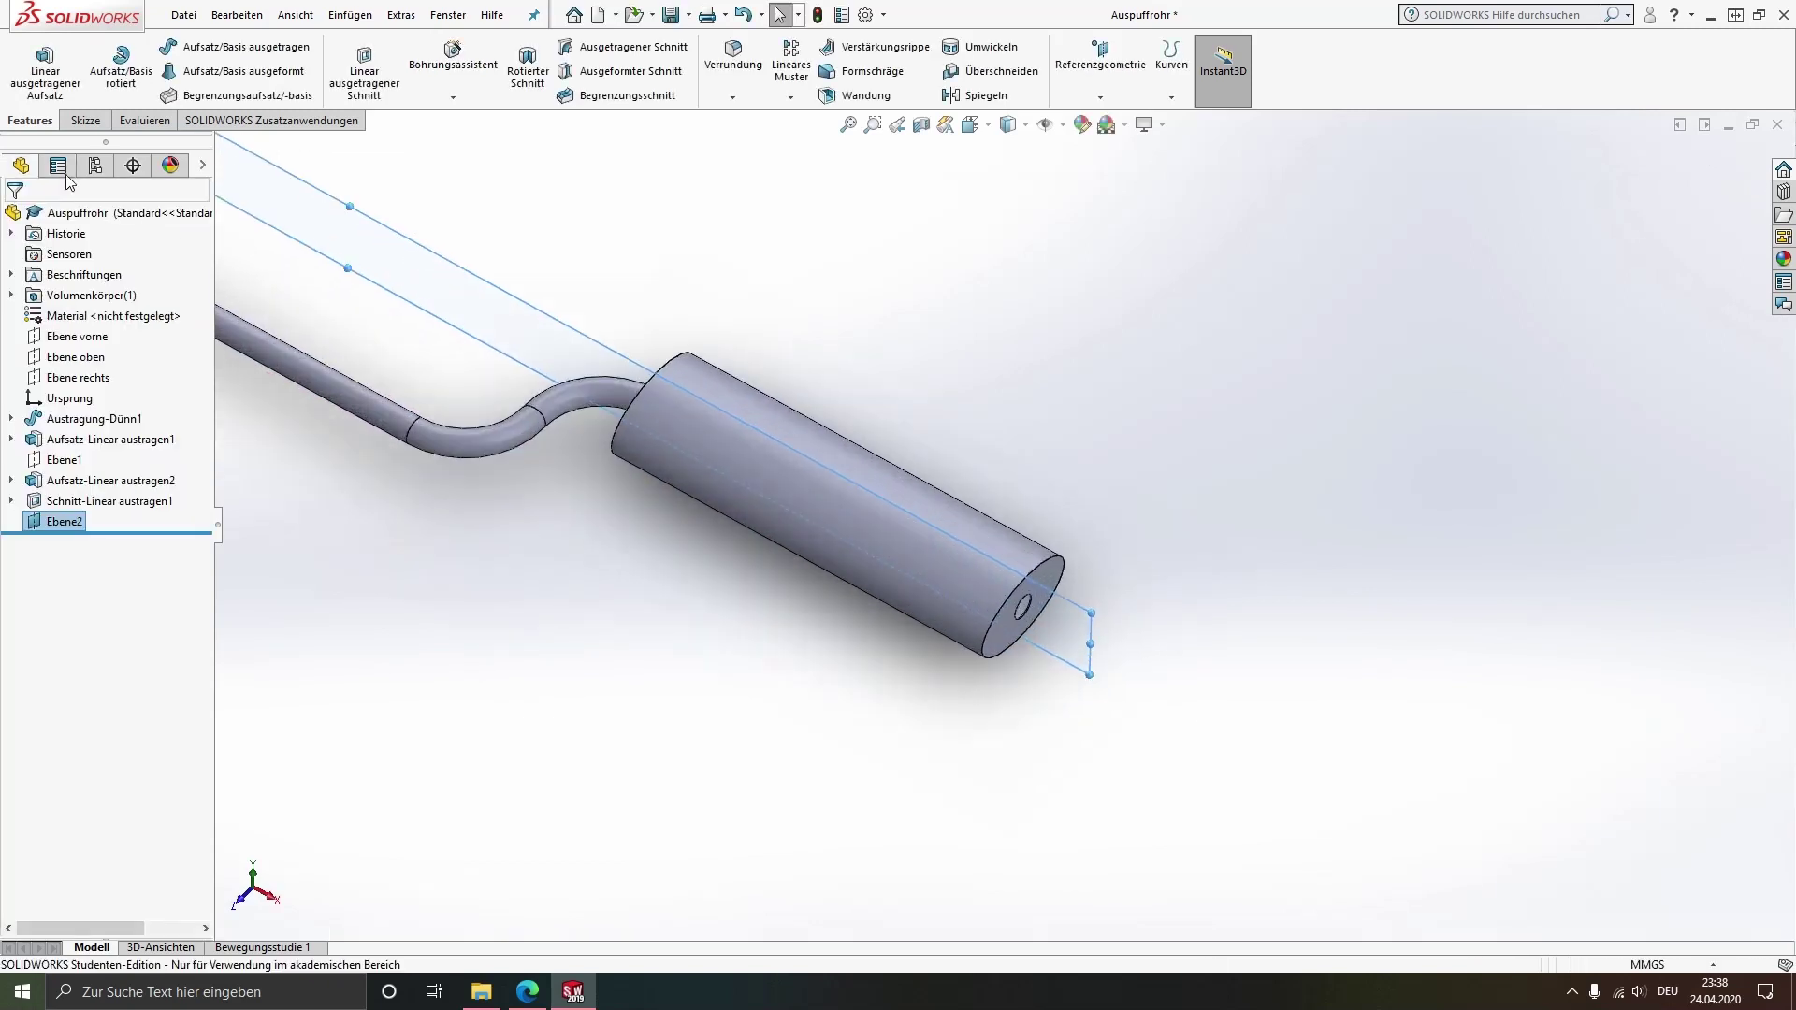
pyautogui.click(82, 122)
pyautogui.click(25, 56)
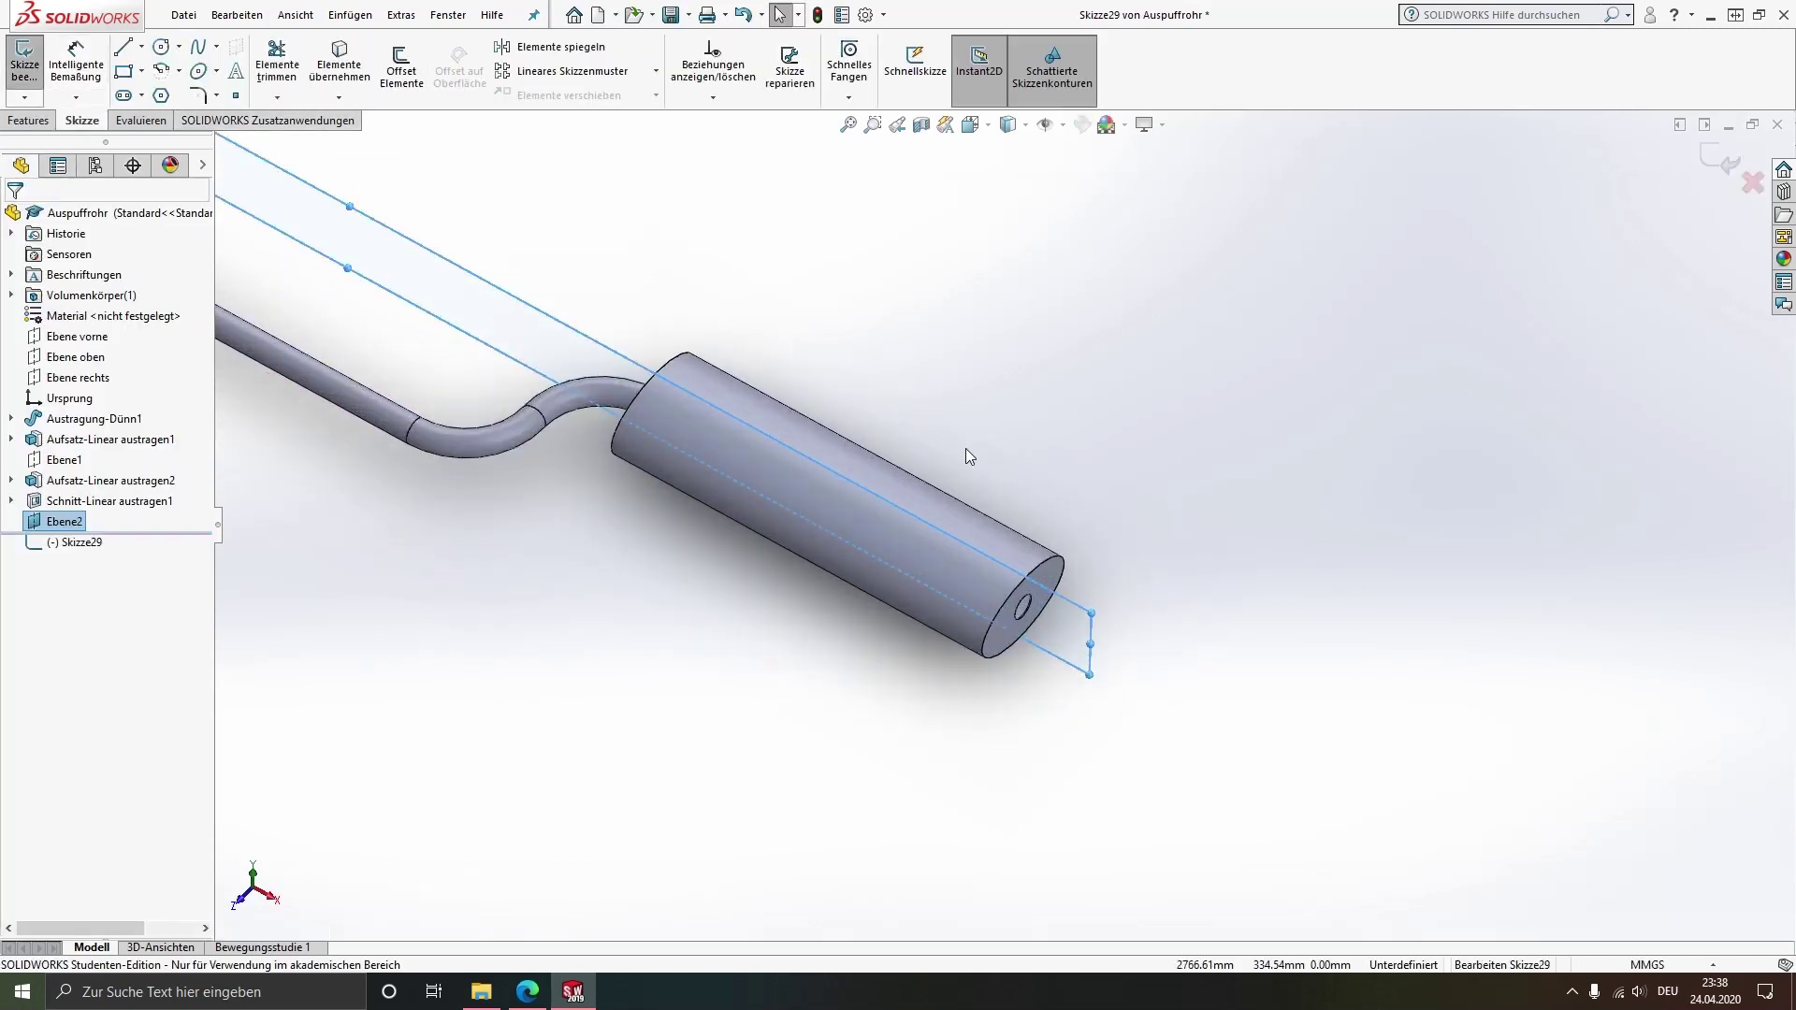
pyautogui.scroll(-5, 1272, 501)
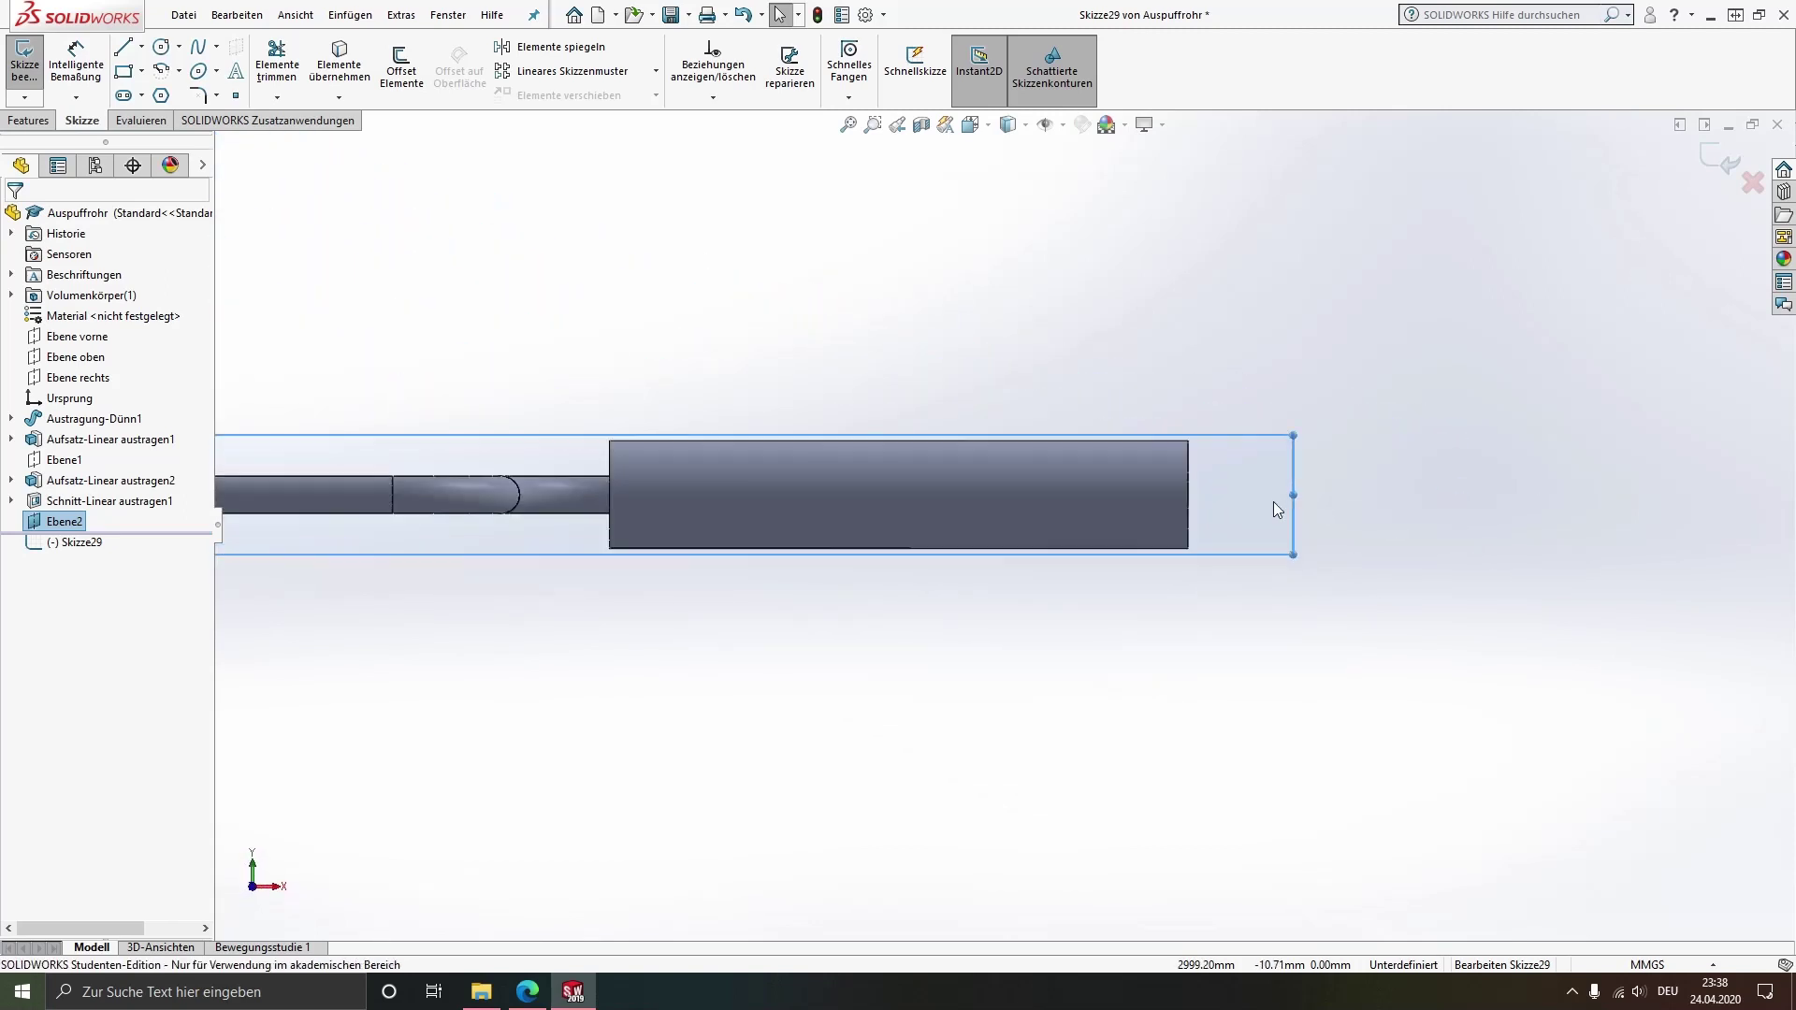
pyautogui.scroll(-3, 1174, 497)
pyautogui.press('l')
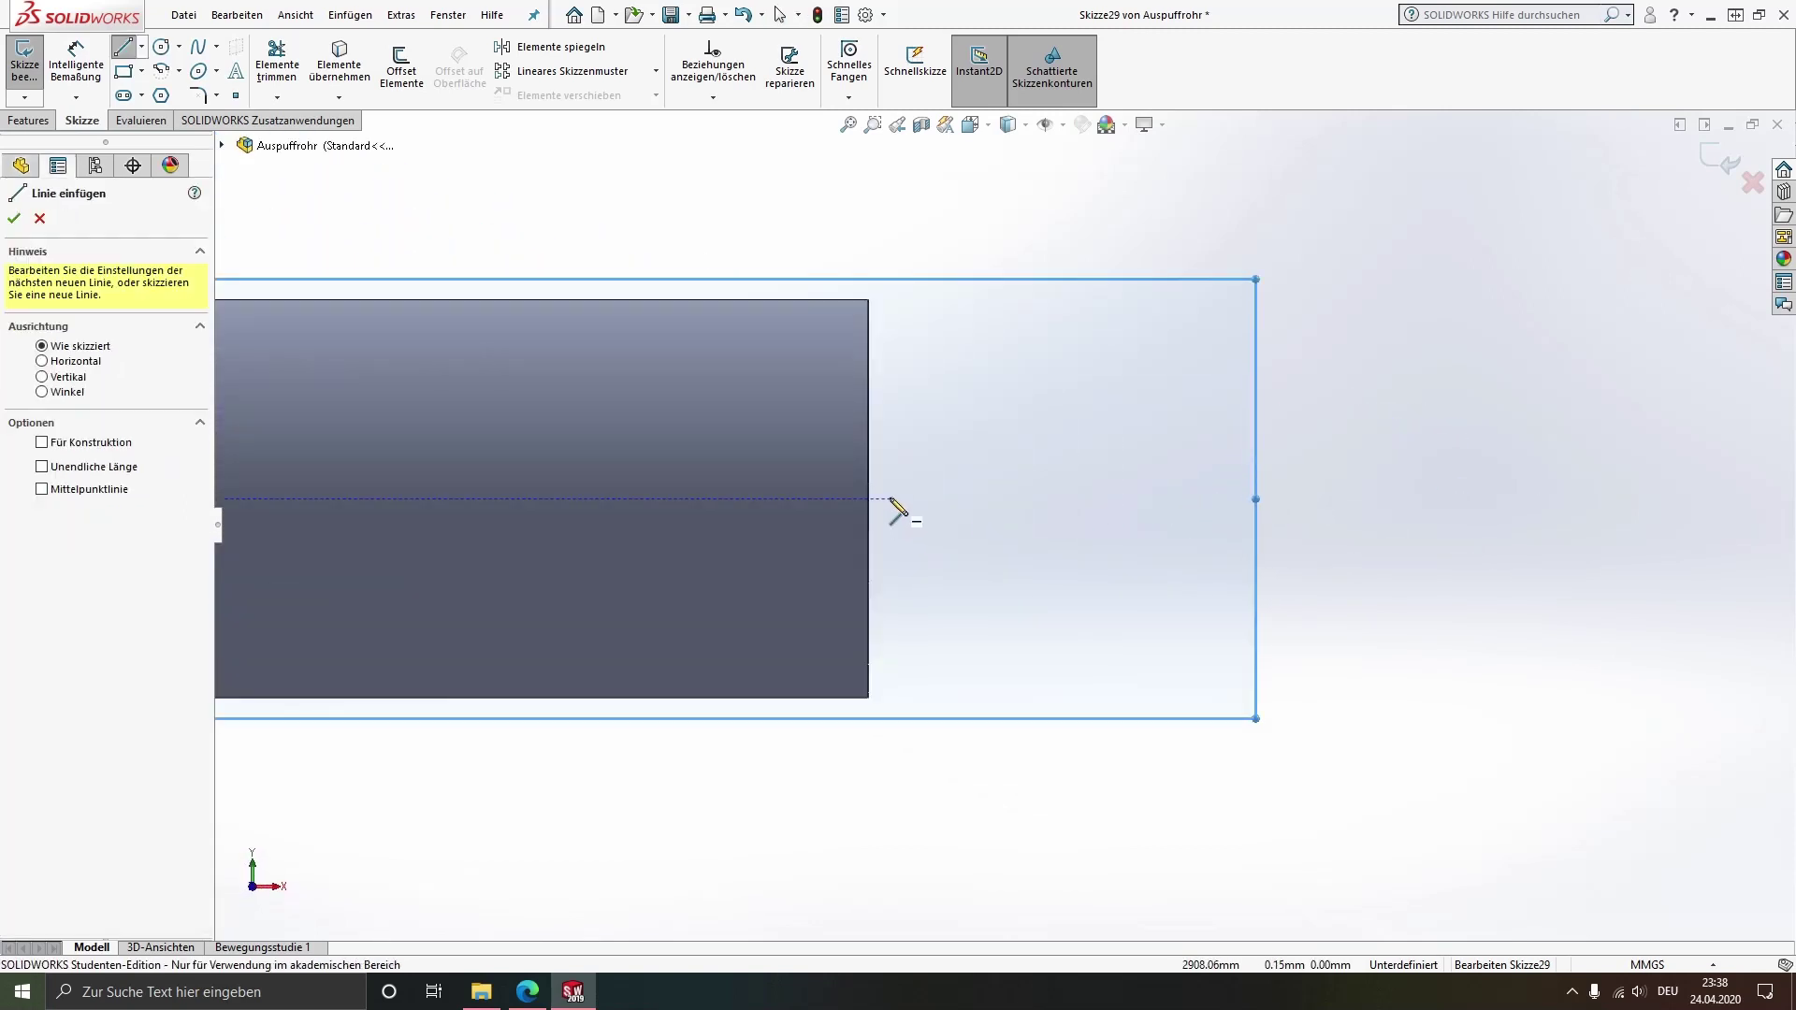
pyautogui.click(867, 498)
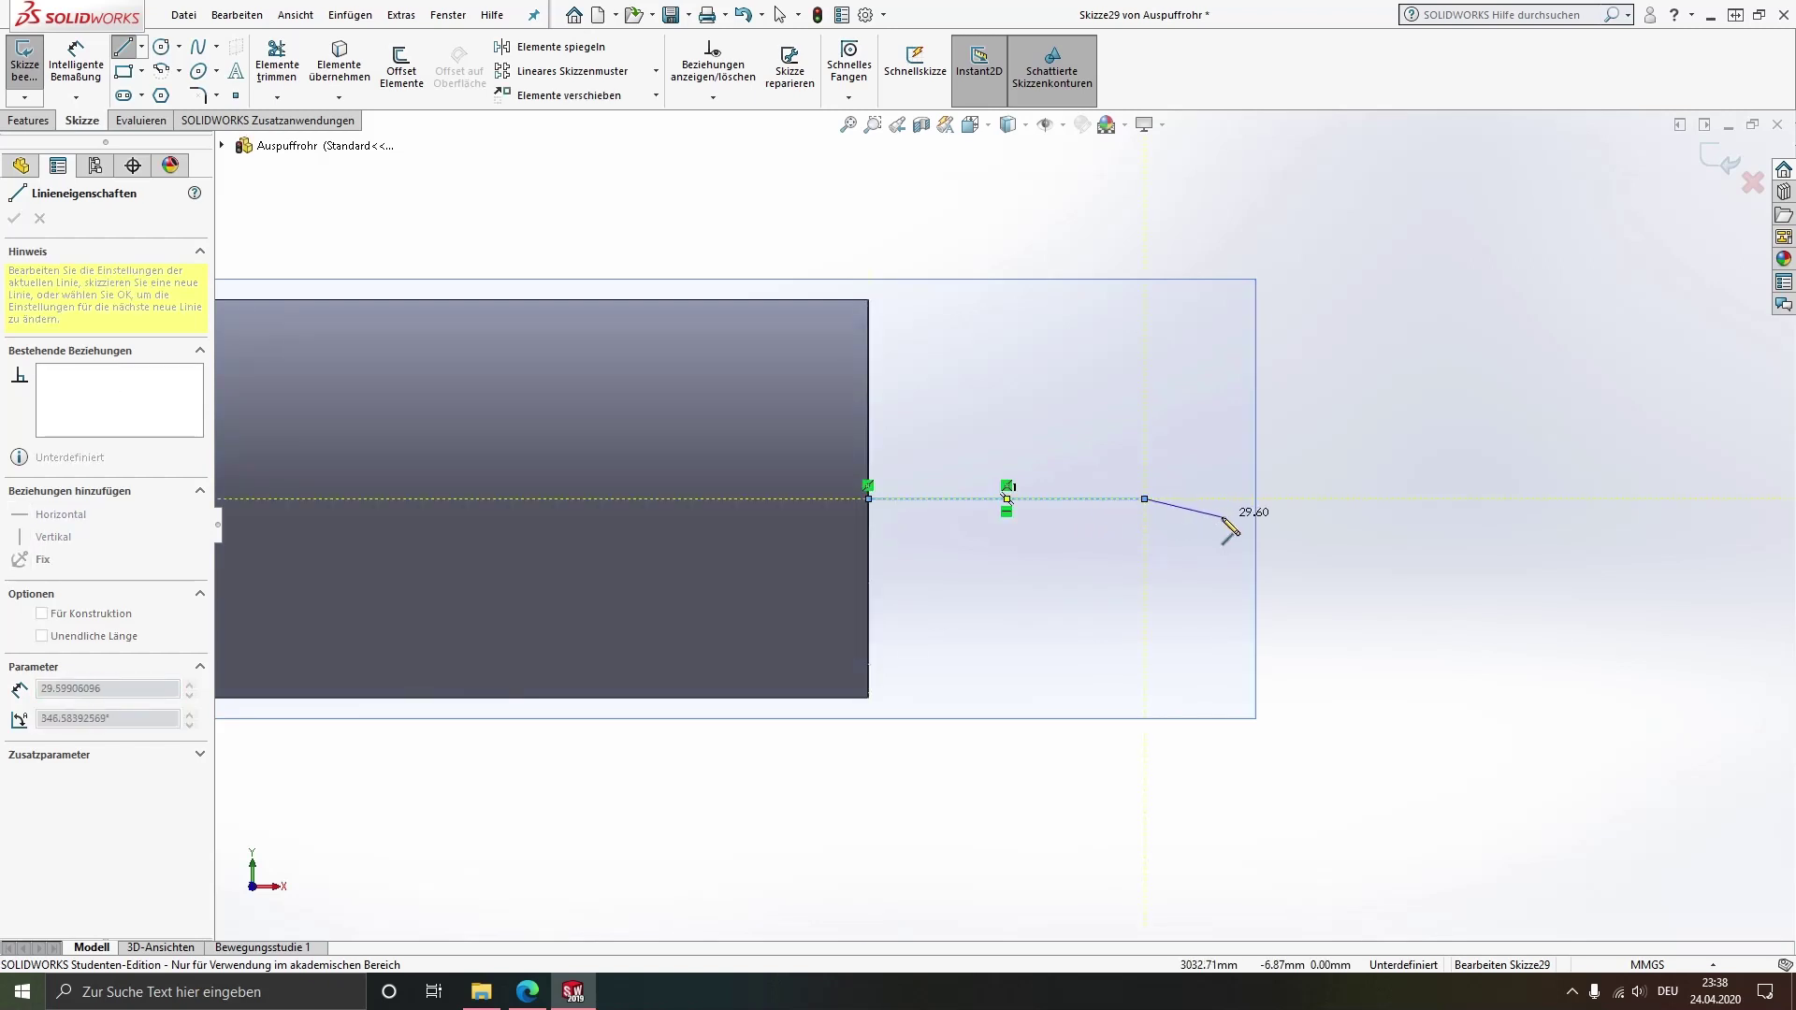
pyautogui.click(1144, 499)
# Add a downward tangent arc with two radius lines converted to construction geometry
pyautogui.press('a')
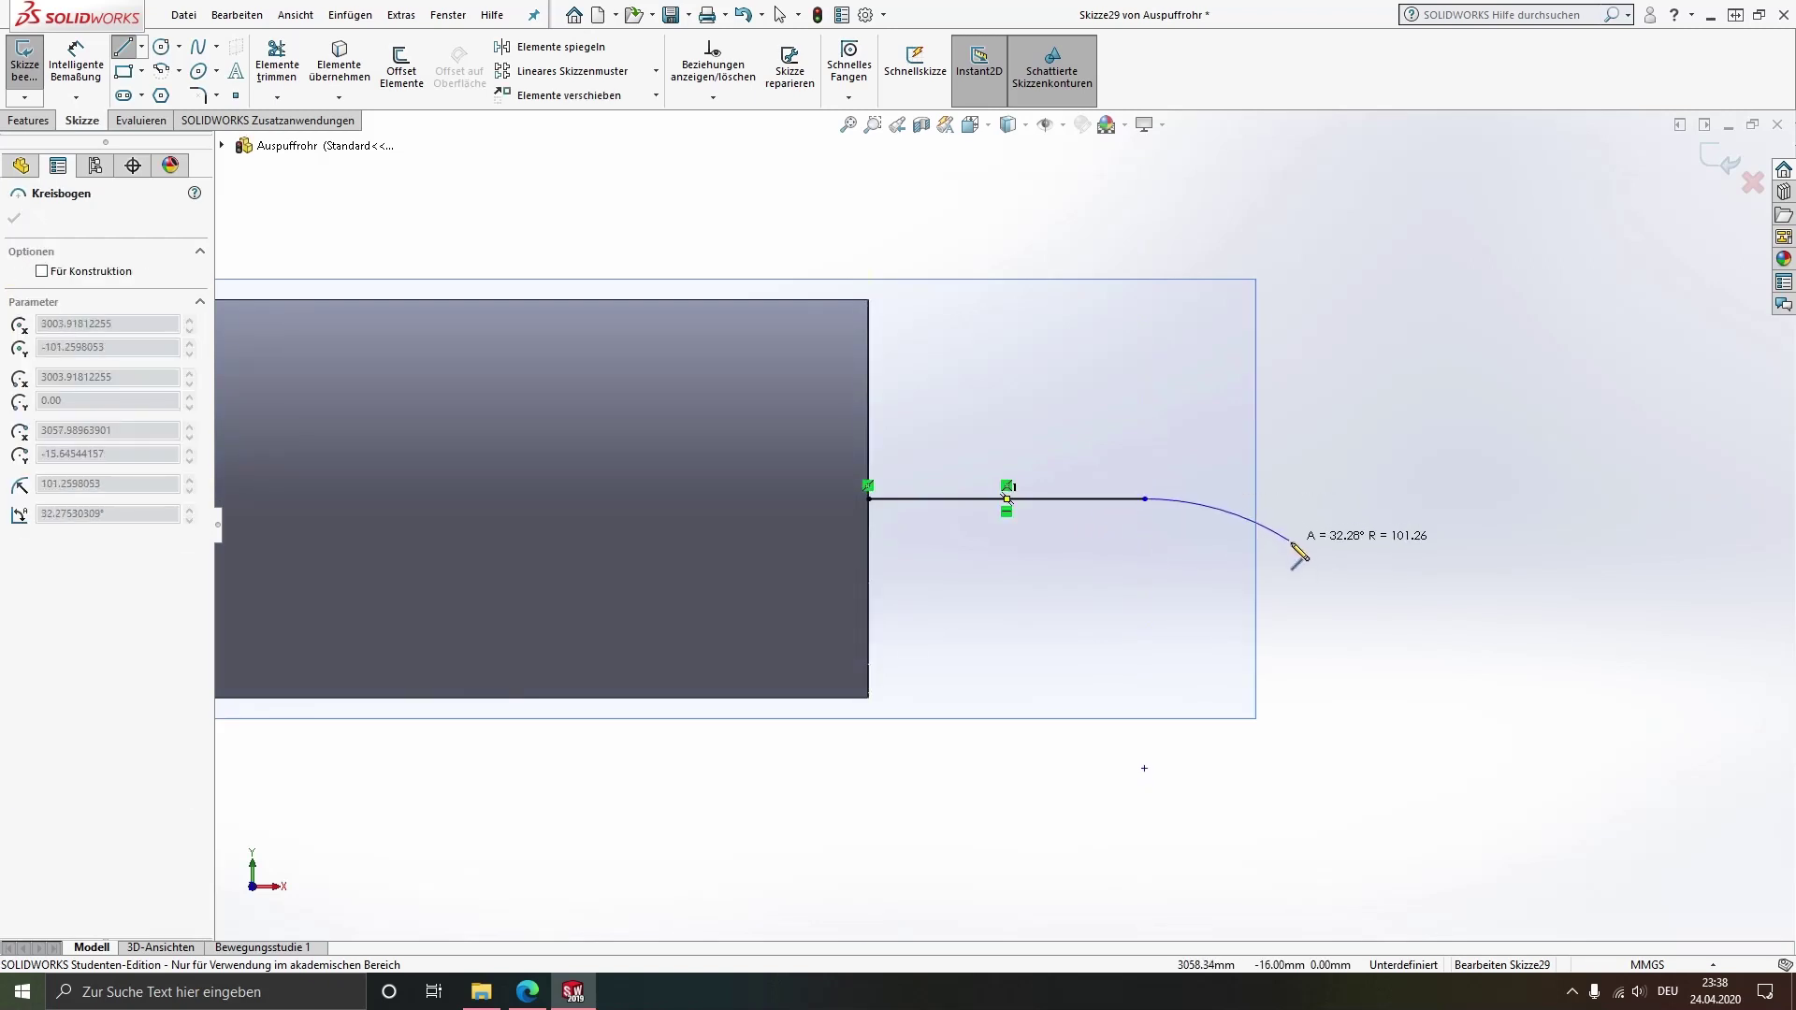
pyautogui.click(1305, 563)
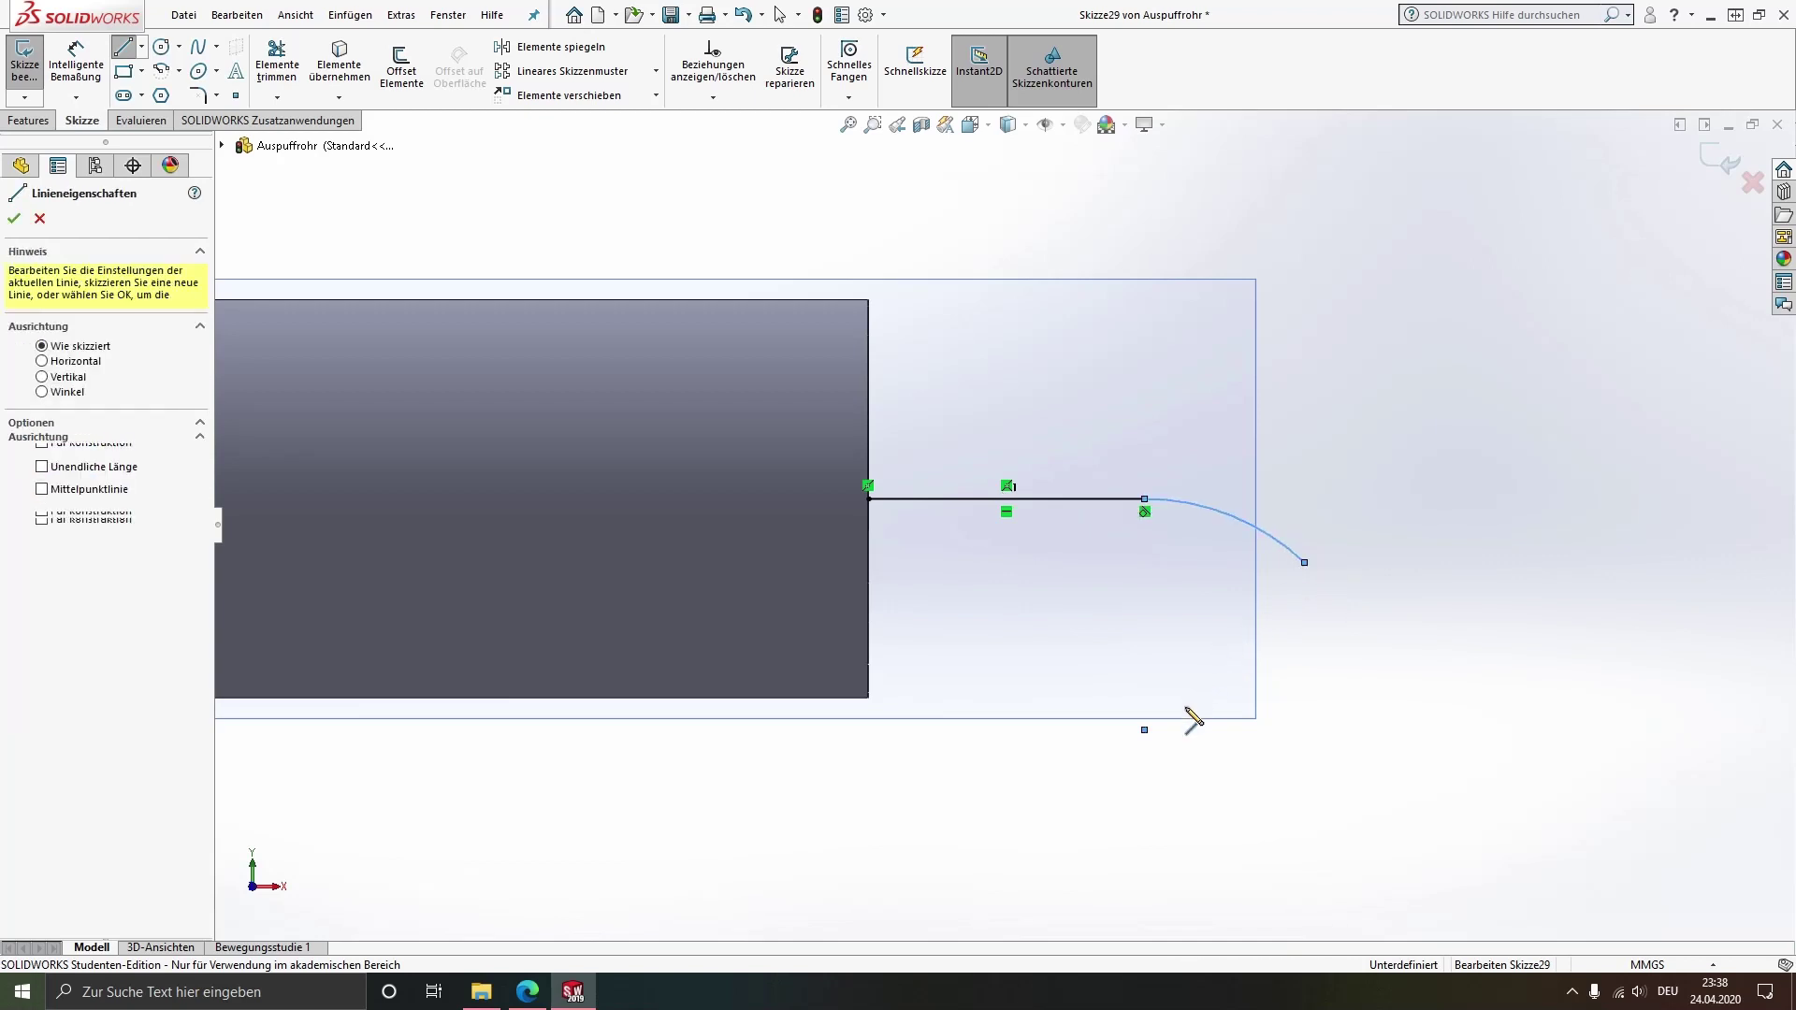
pyautogui.click(1144, 729)
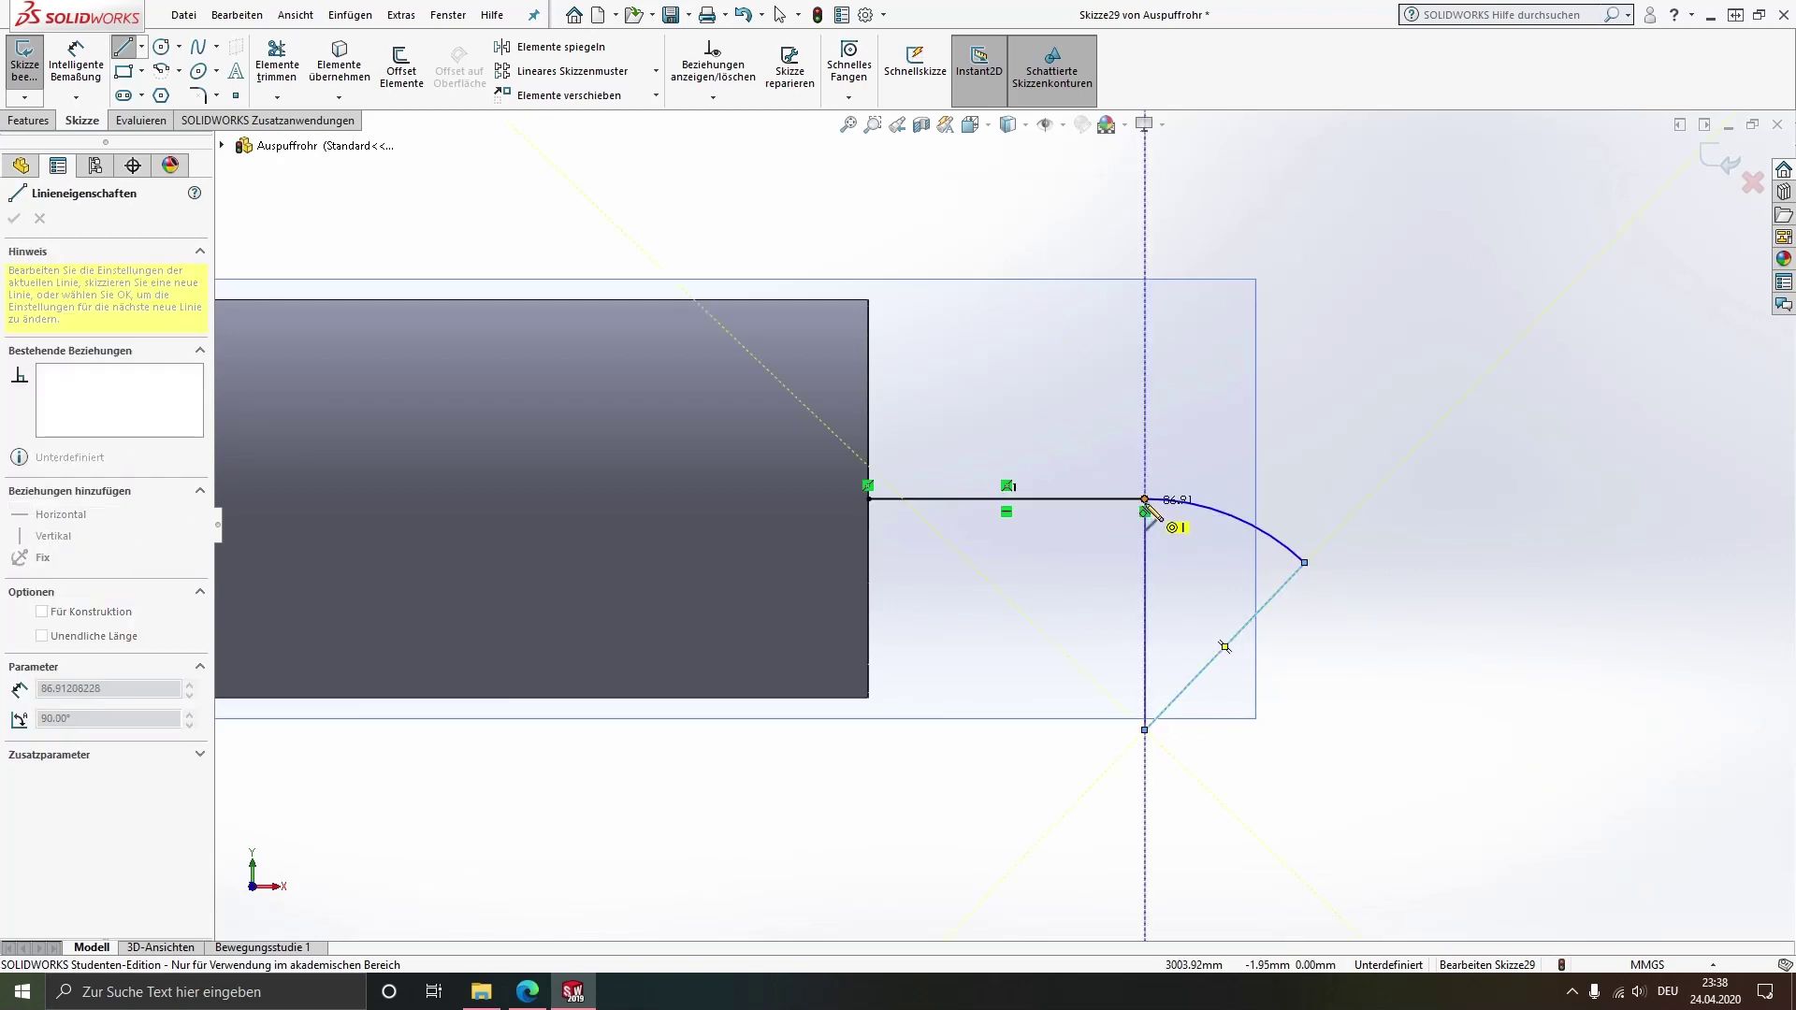
pyautogui.click(1144, 498)
pyautogui.press('Escape')
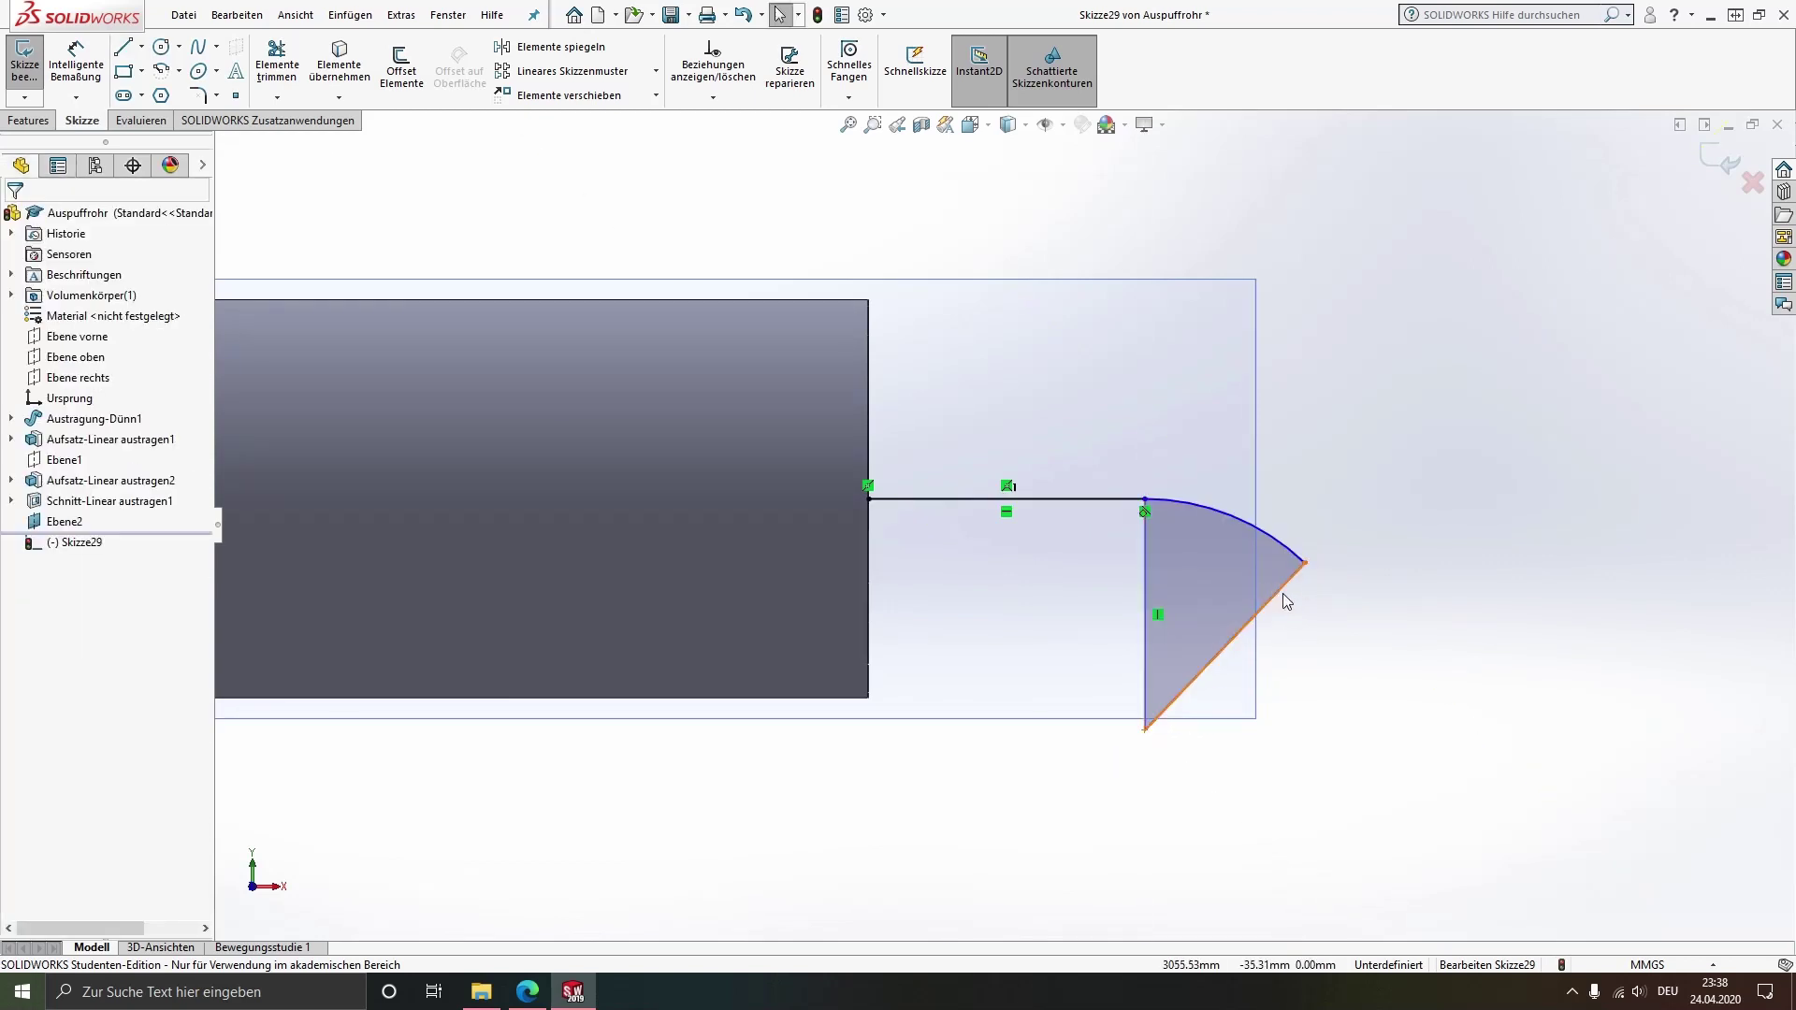
pyautogui.keyDown('ctrl'); pyautogui.click(1144, 608); pyautogui.keyUp('ctrl')
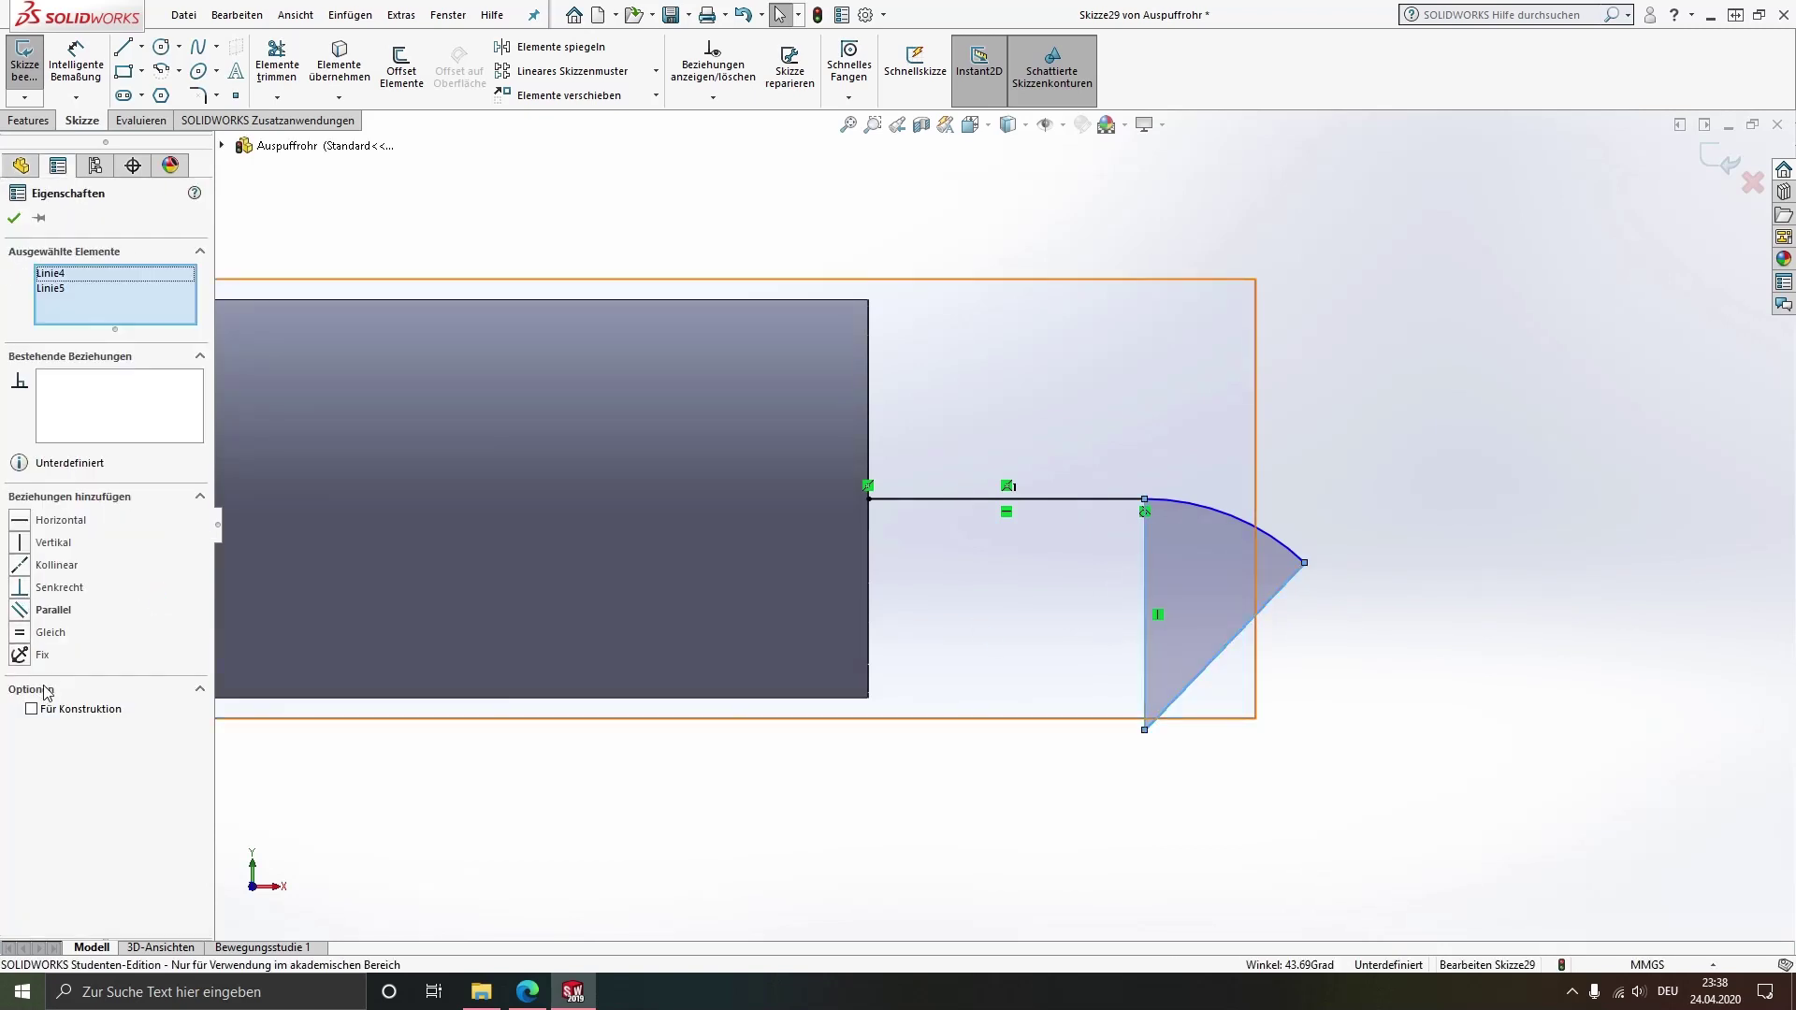
pyautogui.click(56, 709)
pyautogui.click(1188, 773)
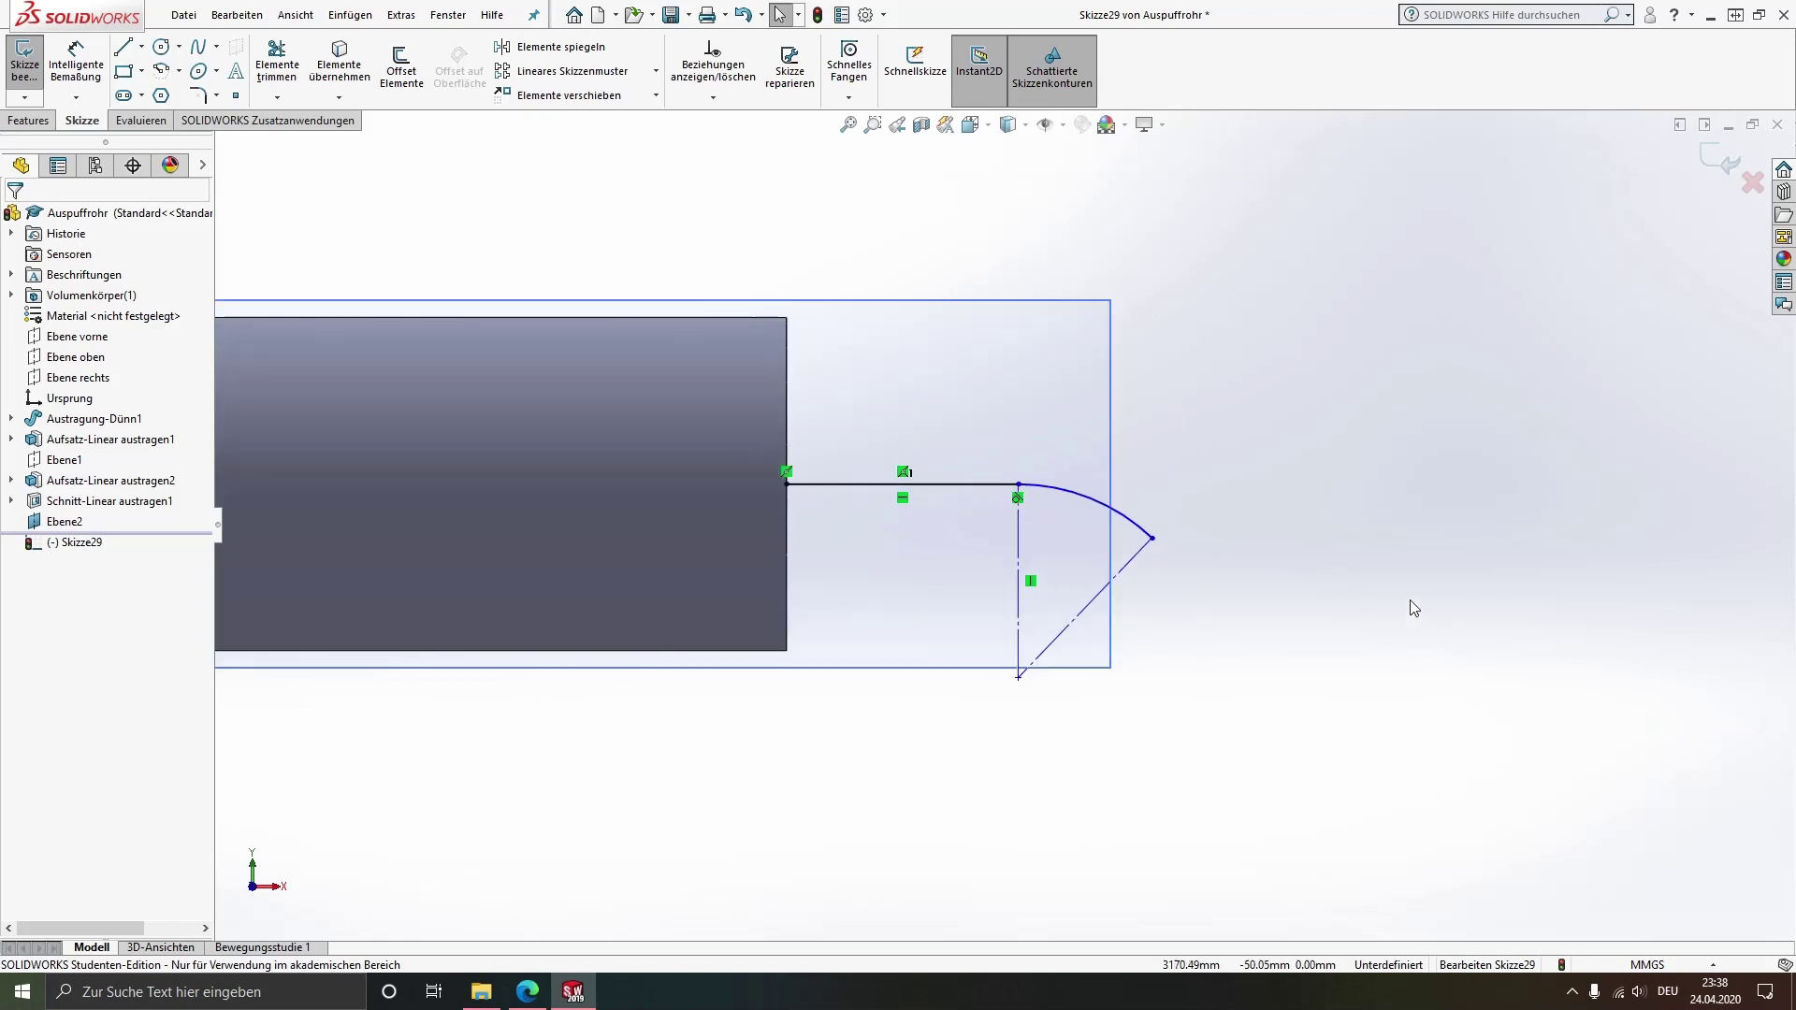
# Dimension the straight pipe line to 148 mm
pyautogui.click(73, 66)
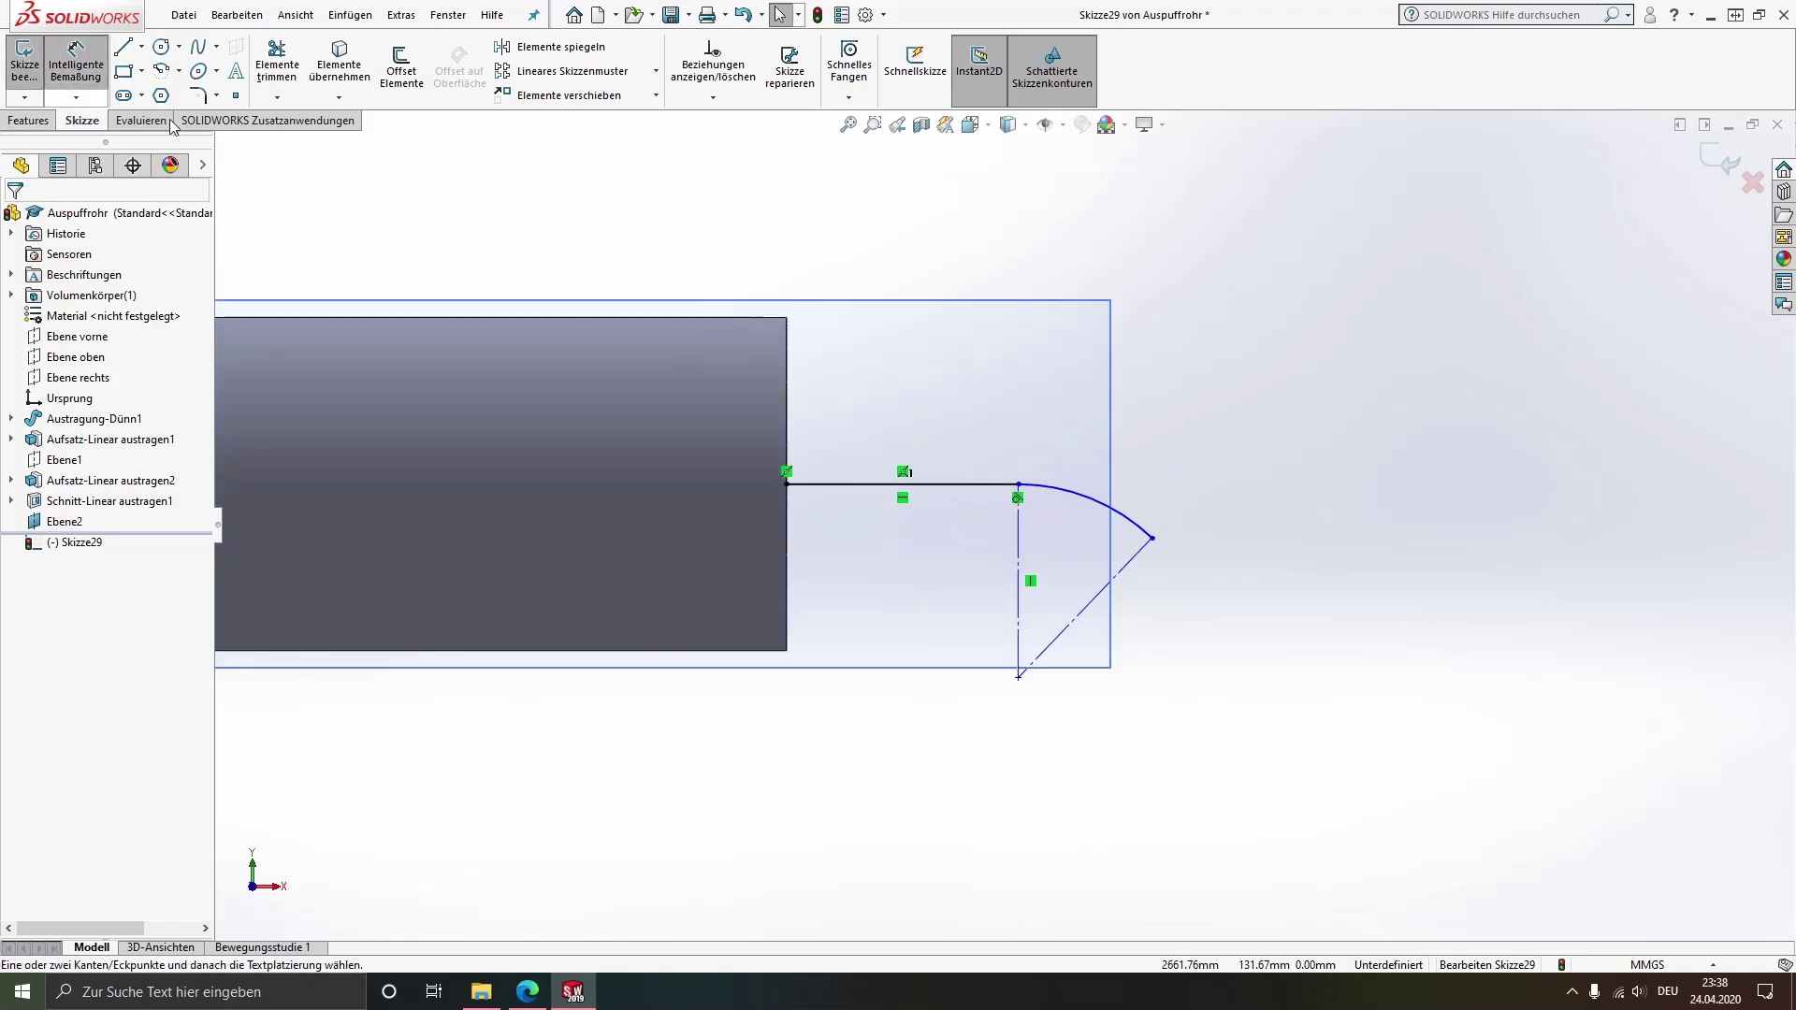
pyautogui.click(970, 488)
pyautogui.click(947, 366)
pyautogui.write('1')
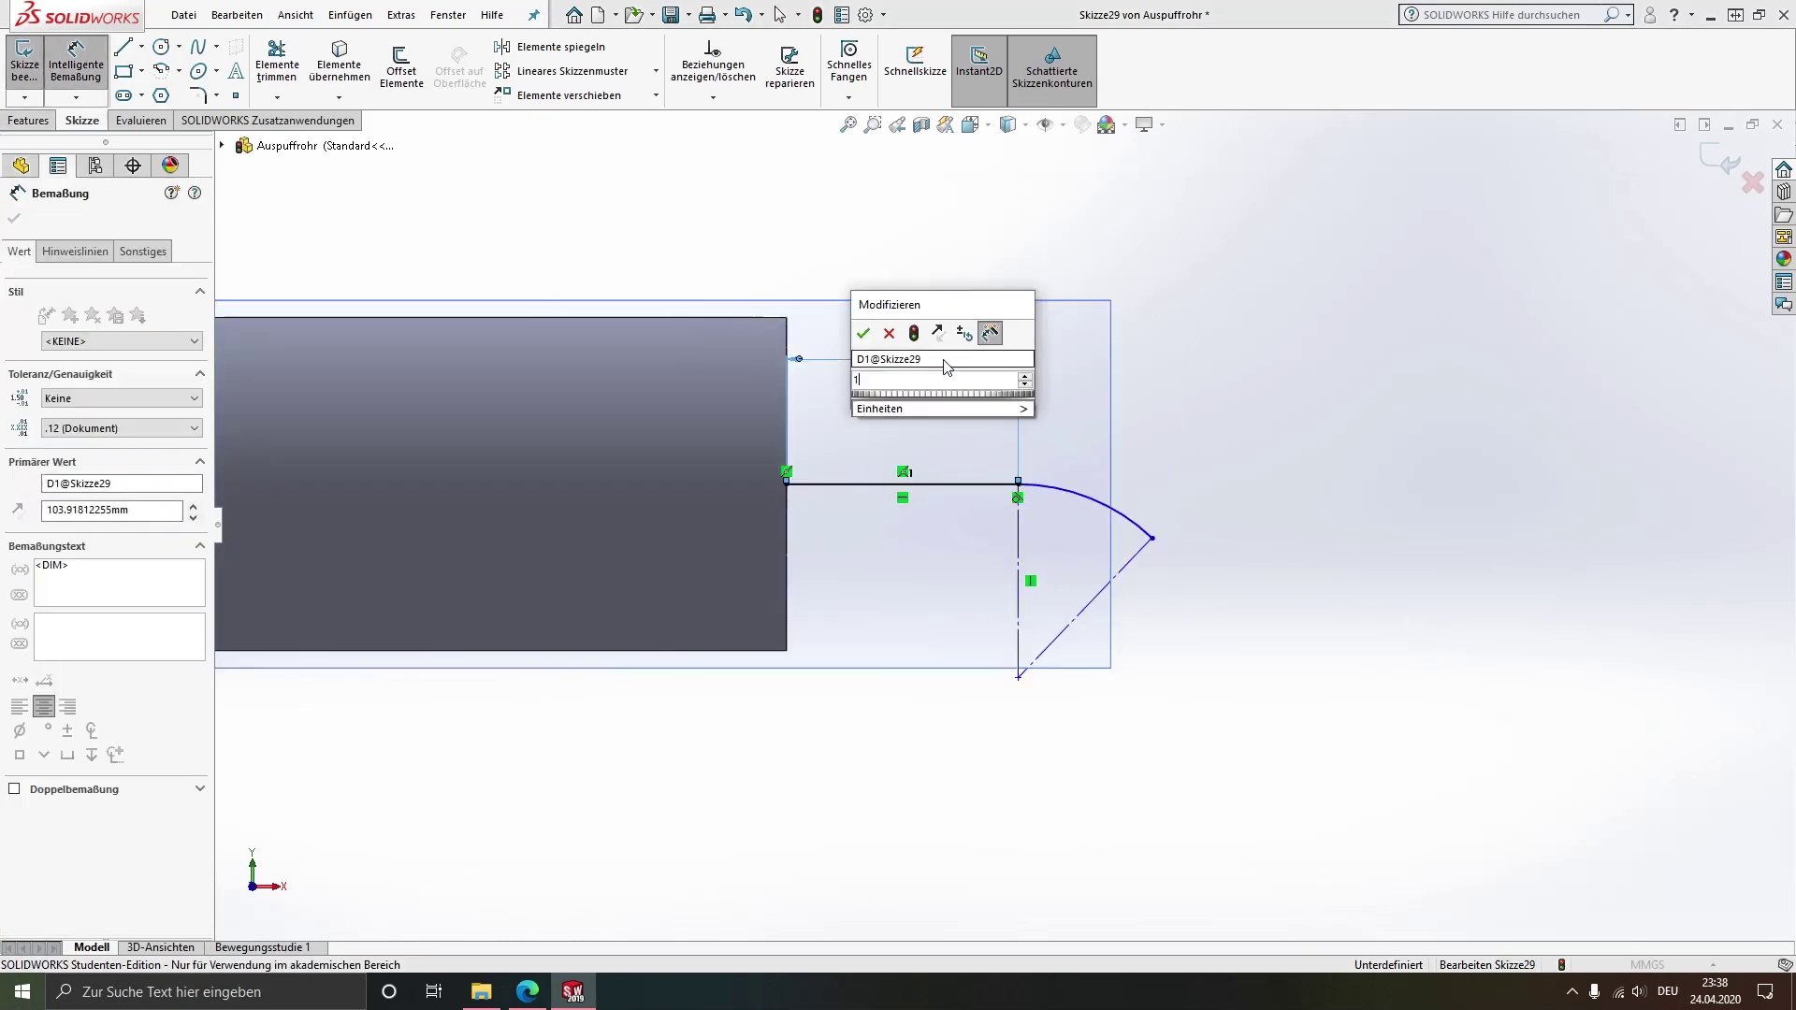
pyautogui.write('48')
pyautogui.press('Return')
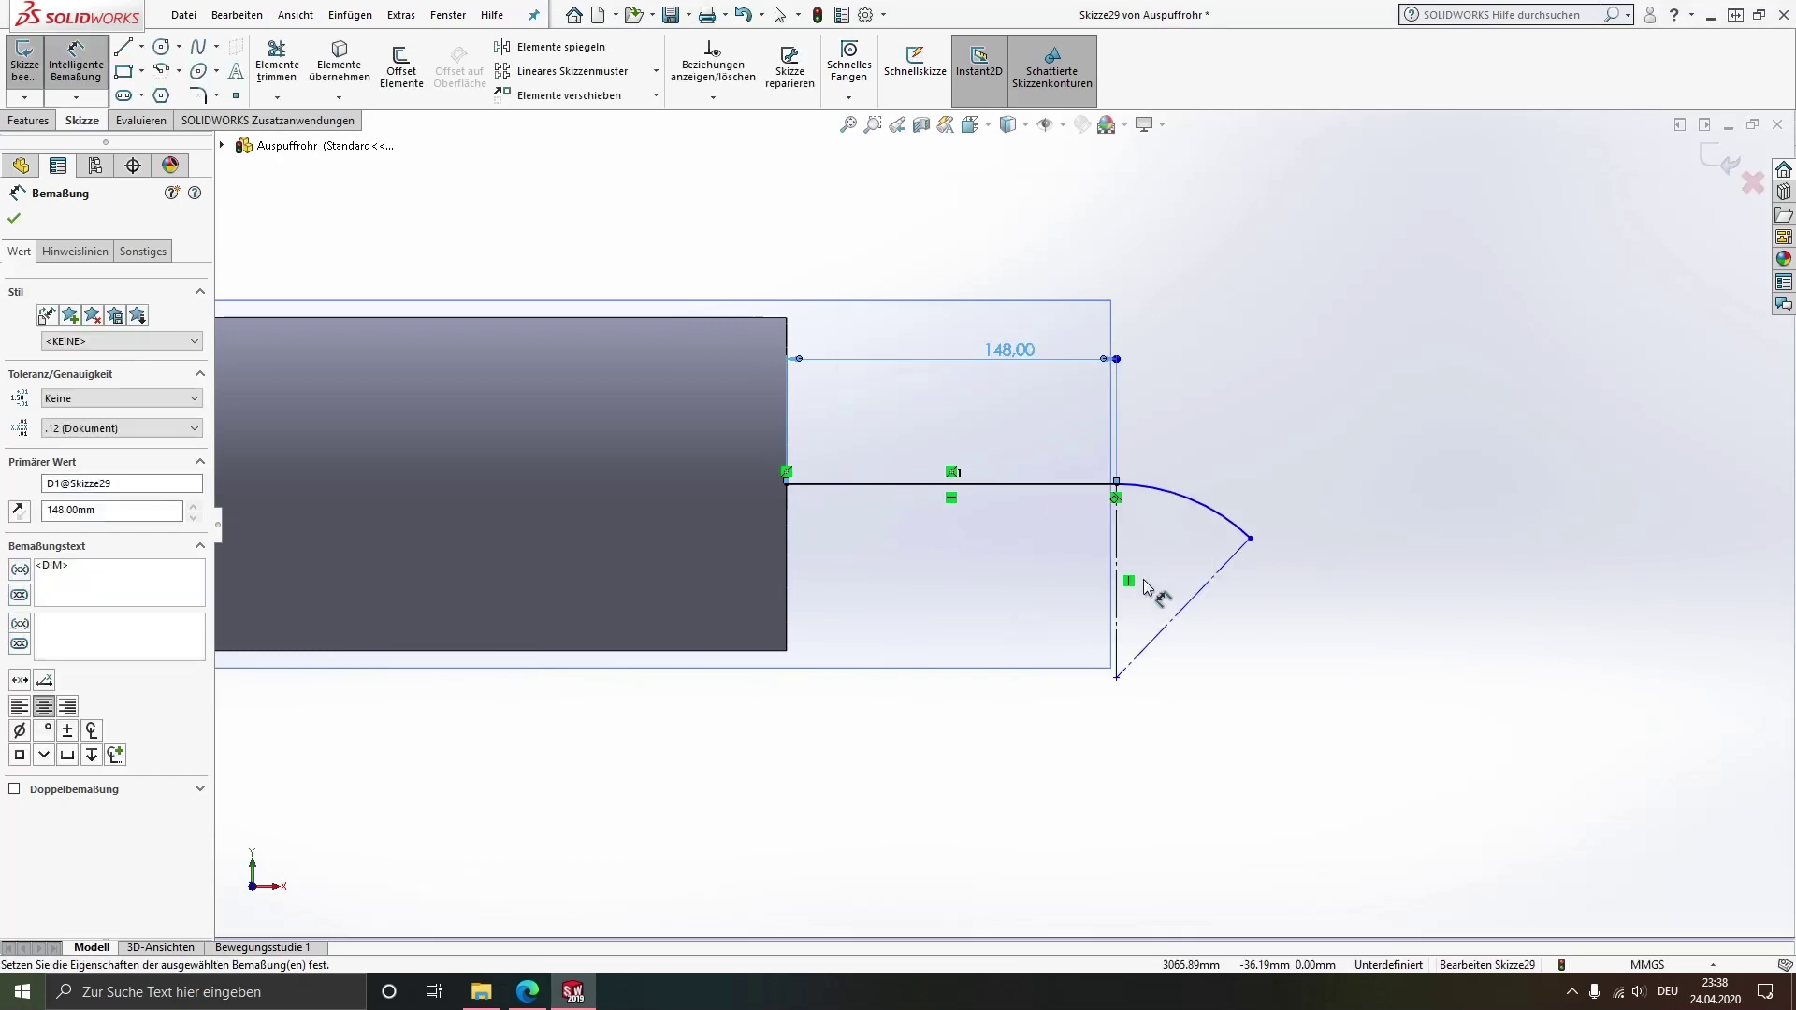
# Dimension the bend to a 45° angle and a 100 mm radius
pyautogui.click(1183, 606)
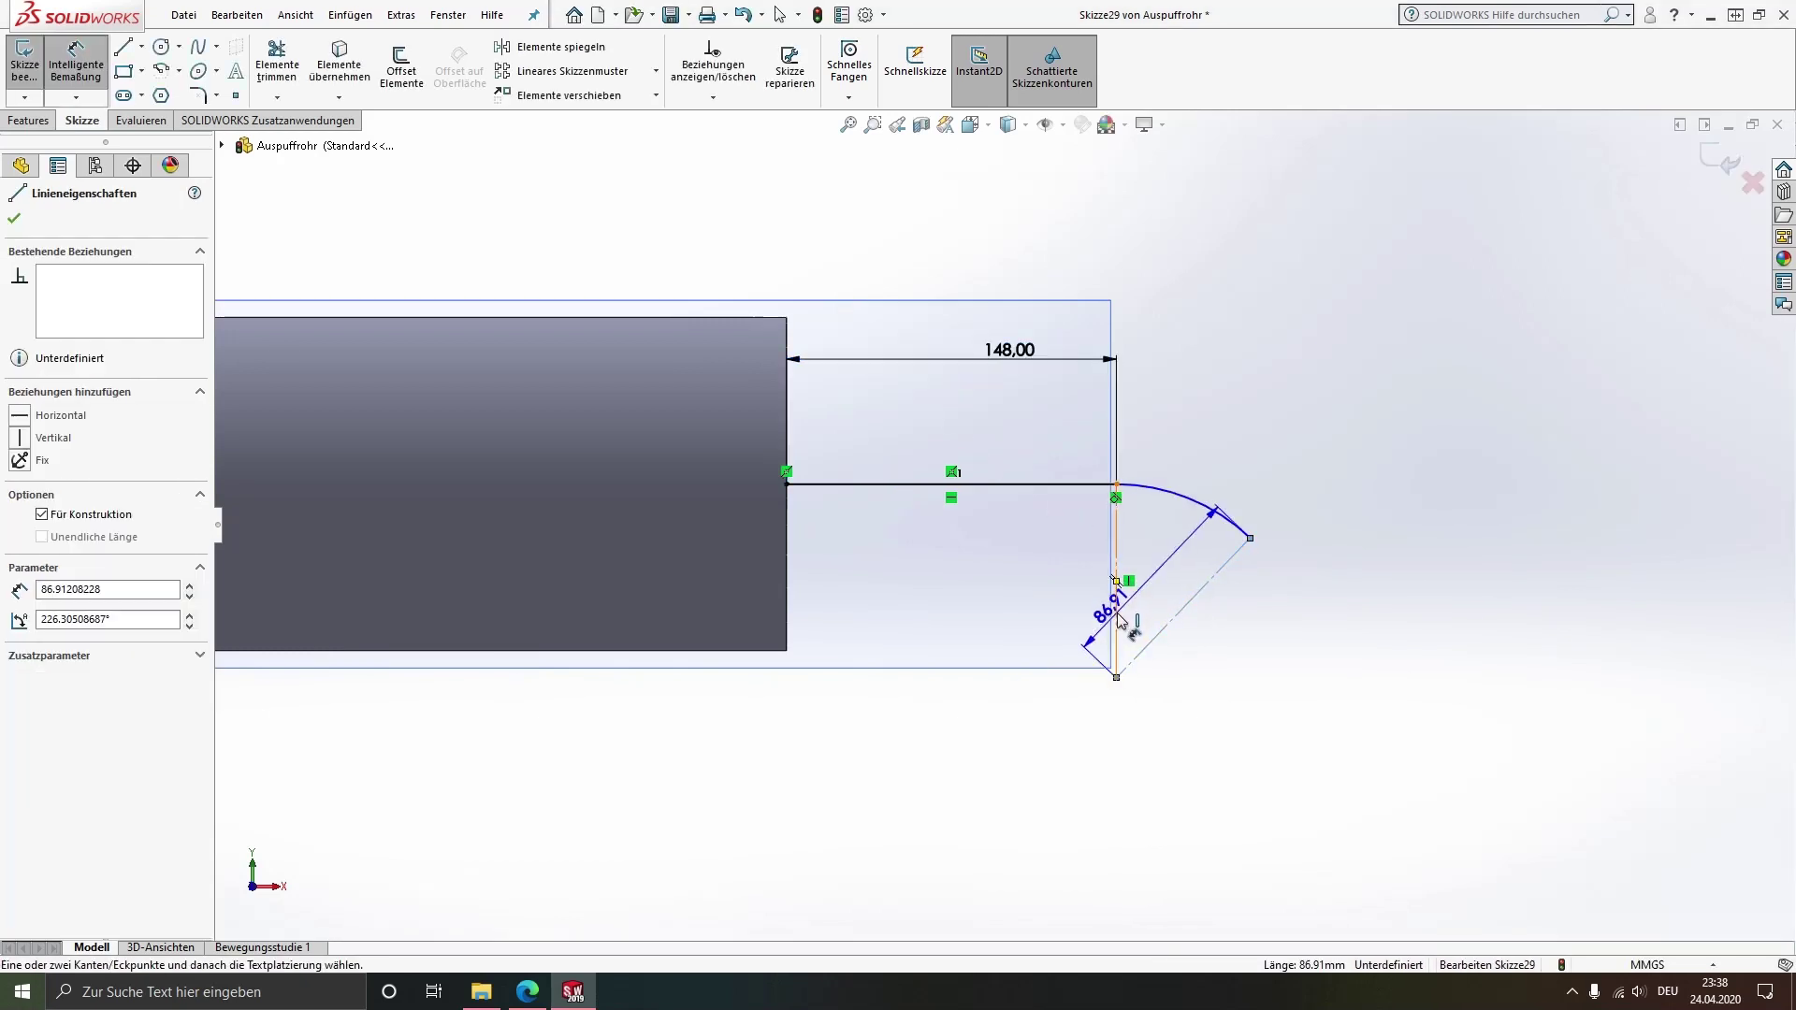
pyautogui.click(1120, 619)
pyautogui.click(1251, 392)
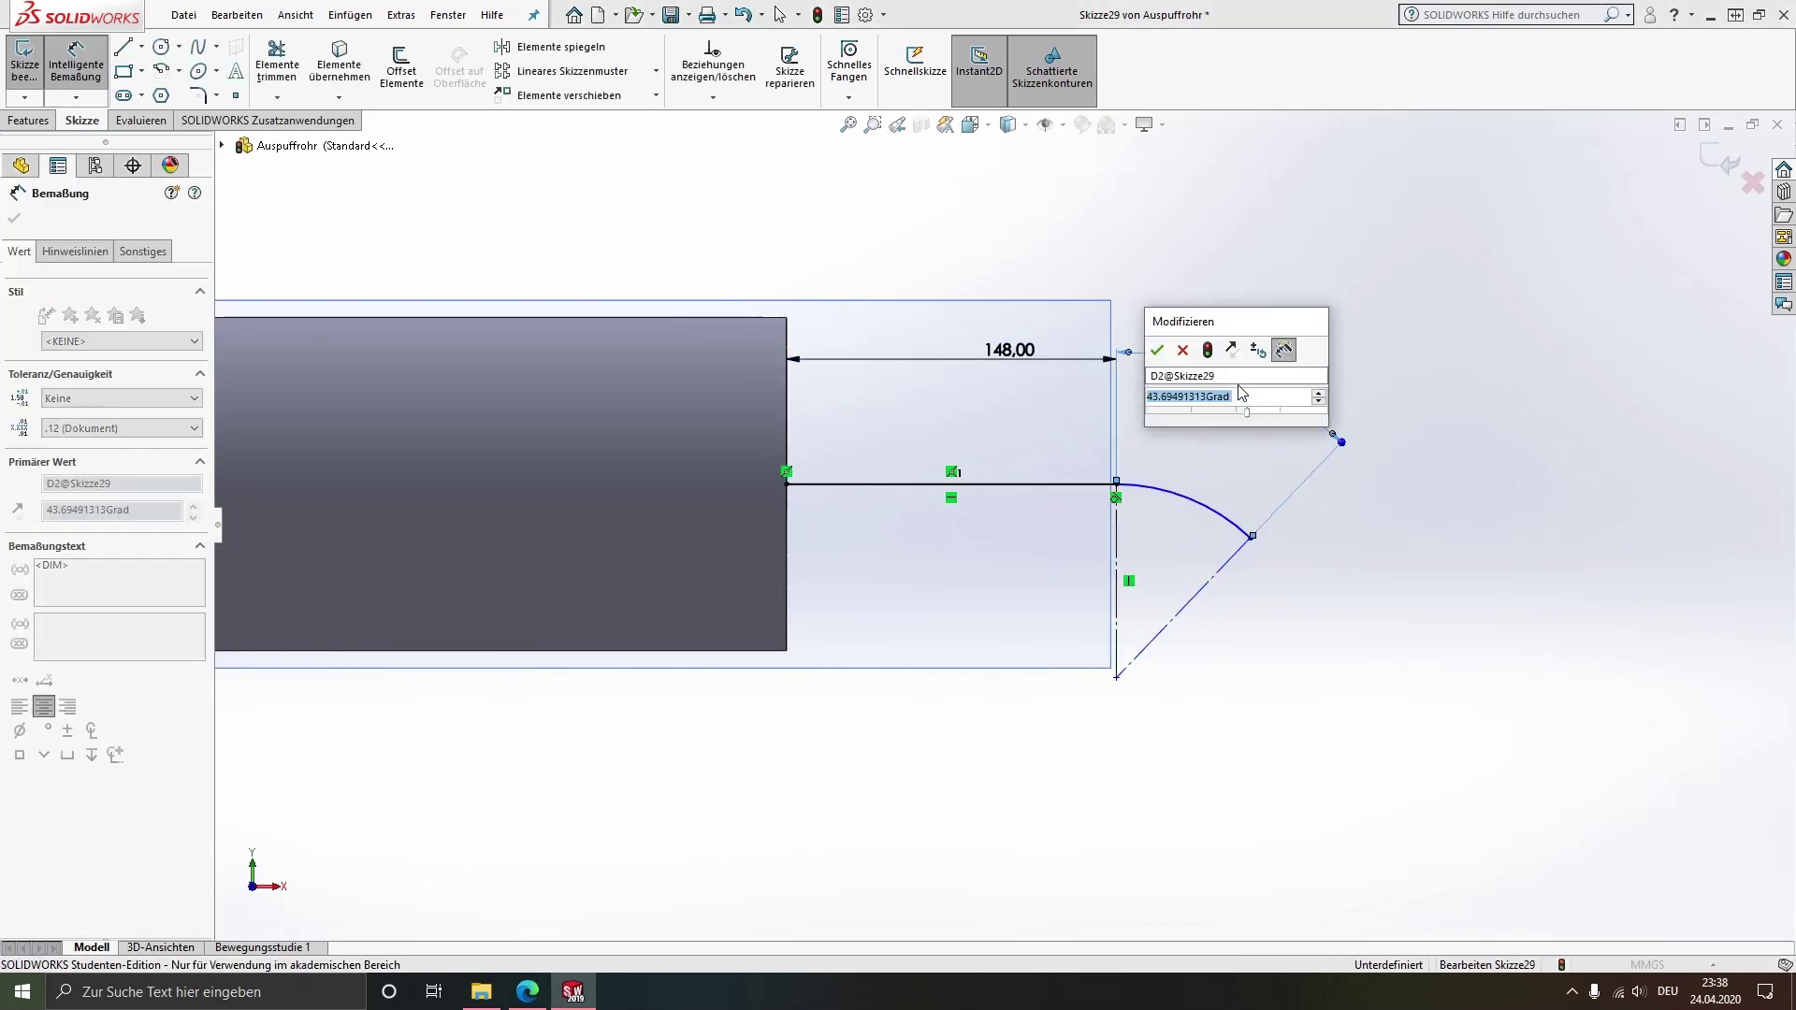
pyautogui.write('45')
pyautogui.press('Return')
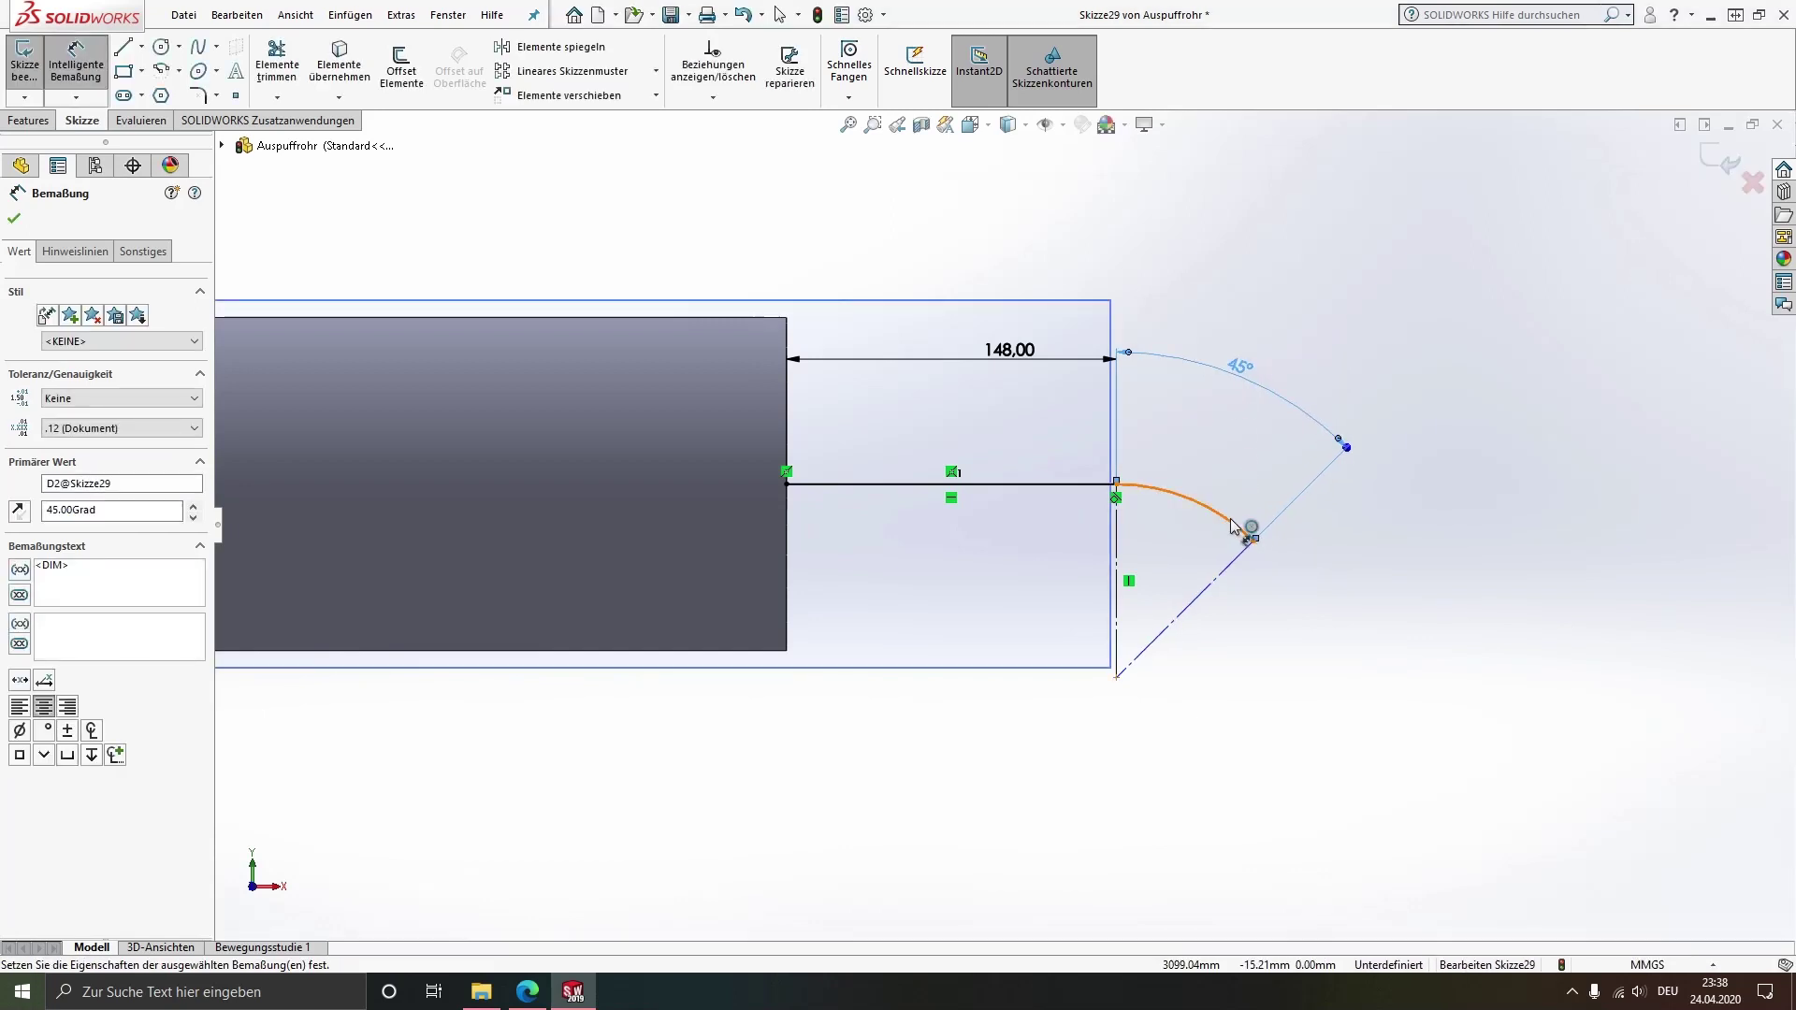
pyautogui.click(1234, 522)
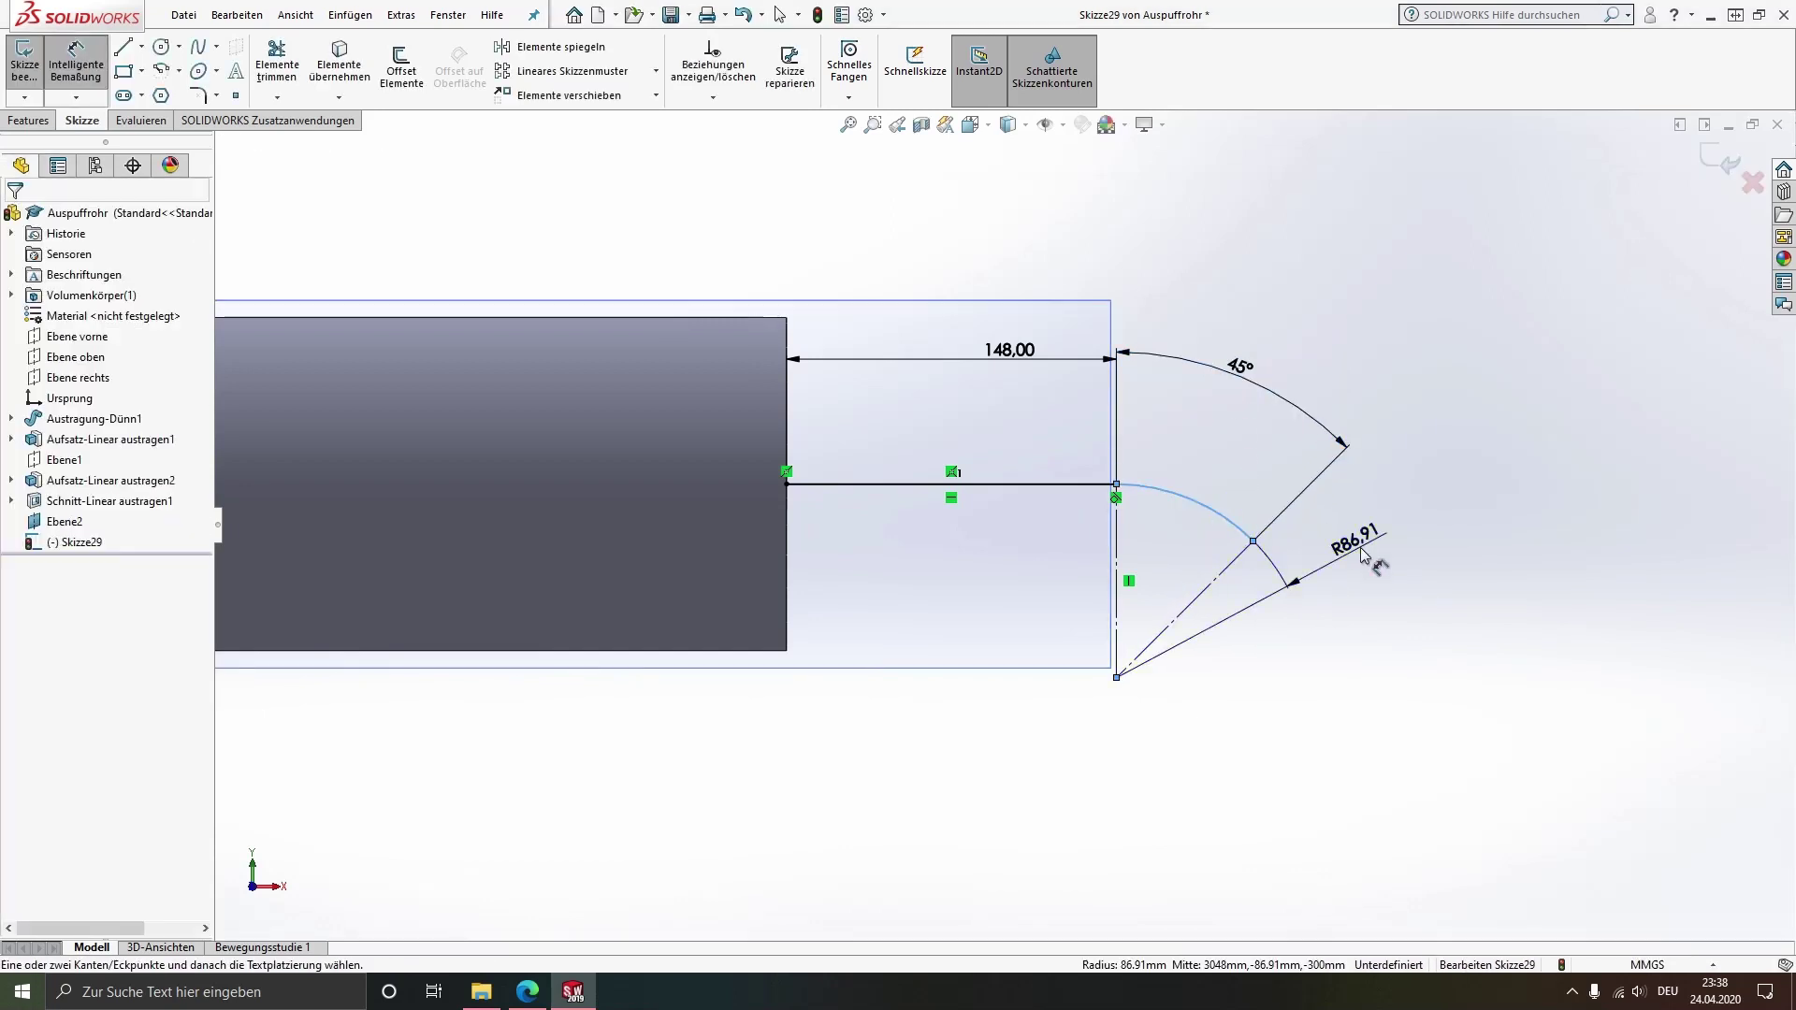
pyautogui.click(1362, 554)
pyautogui.press('Return')
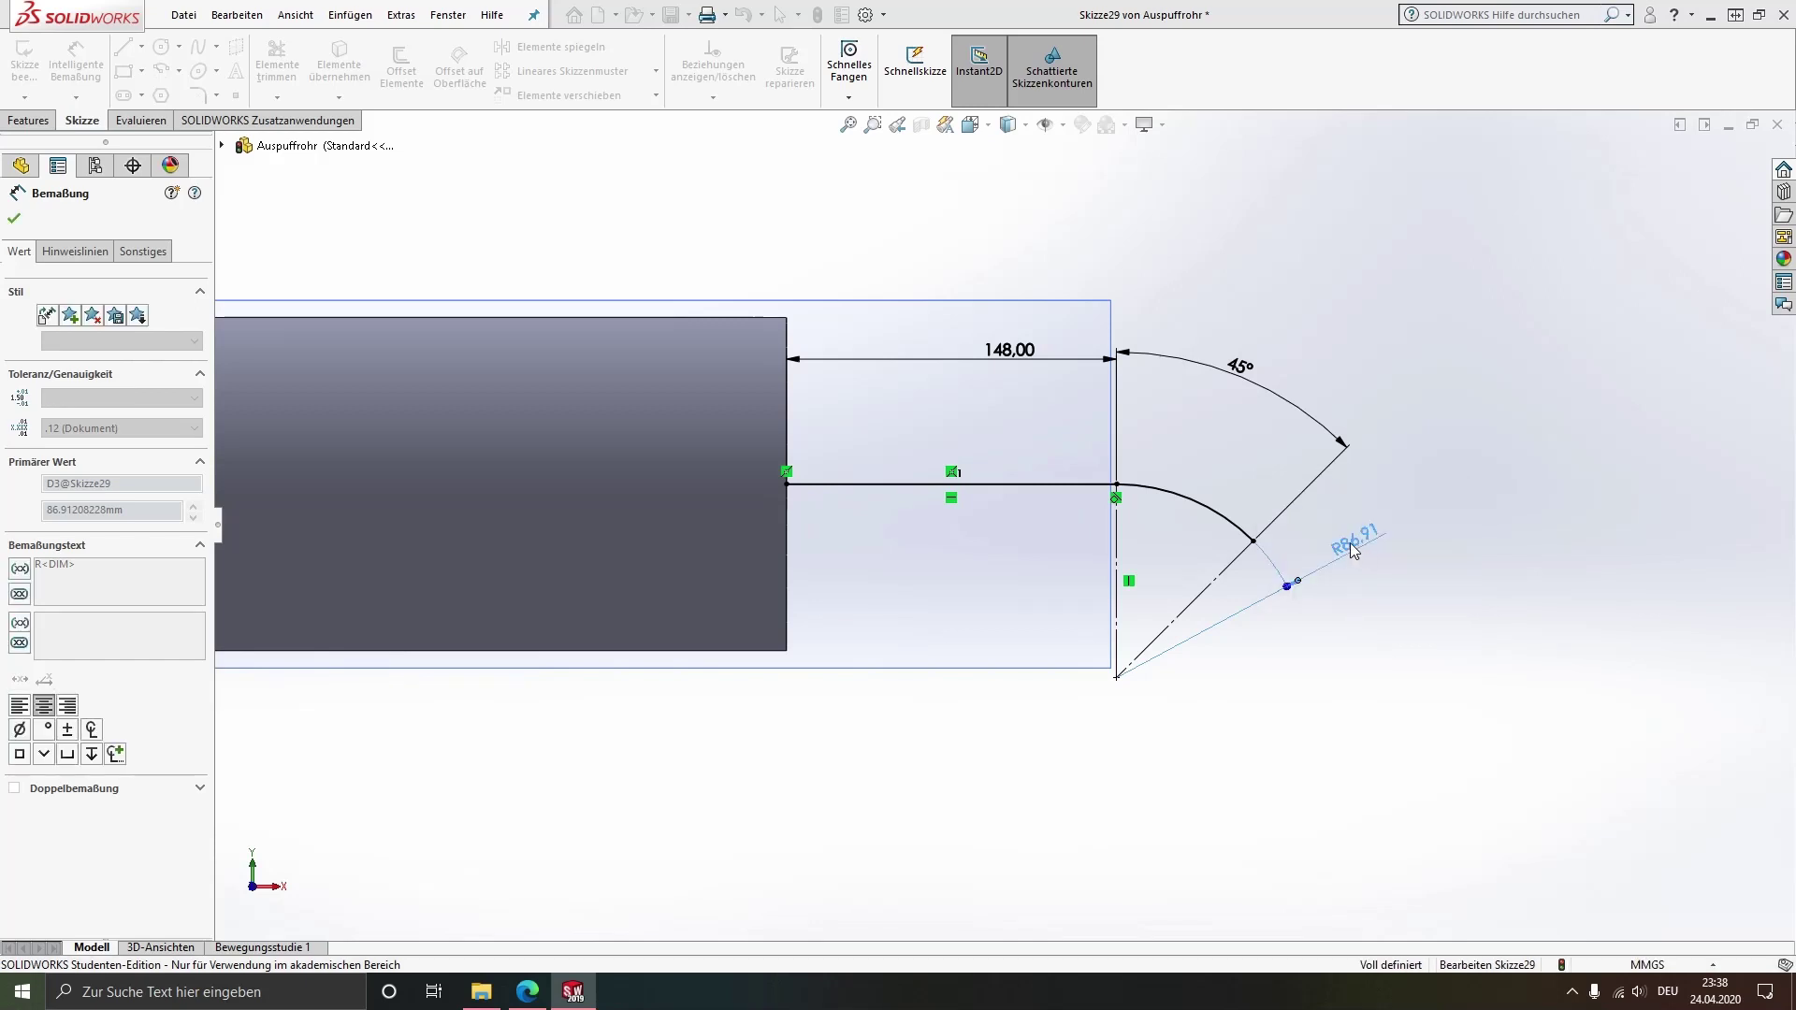
pyautogui.press('Escape')
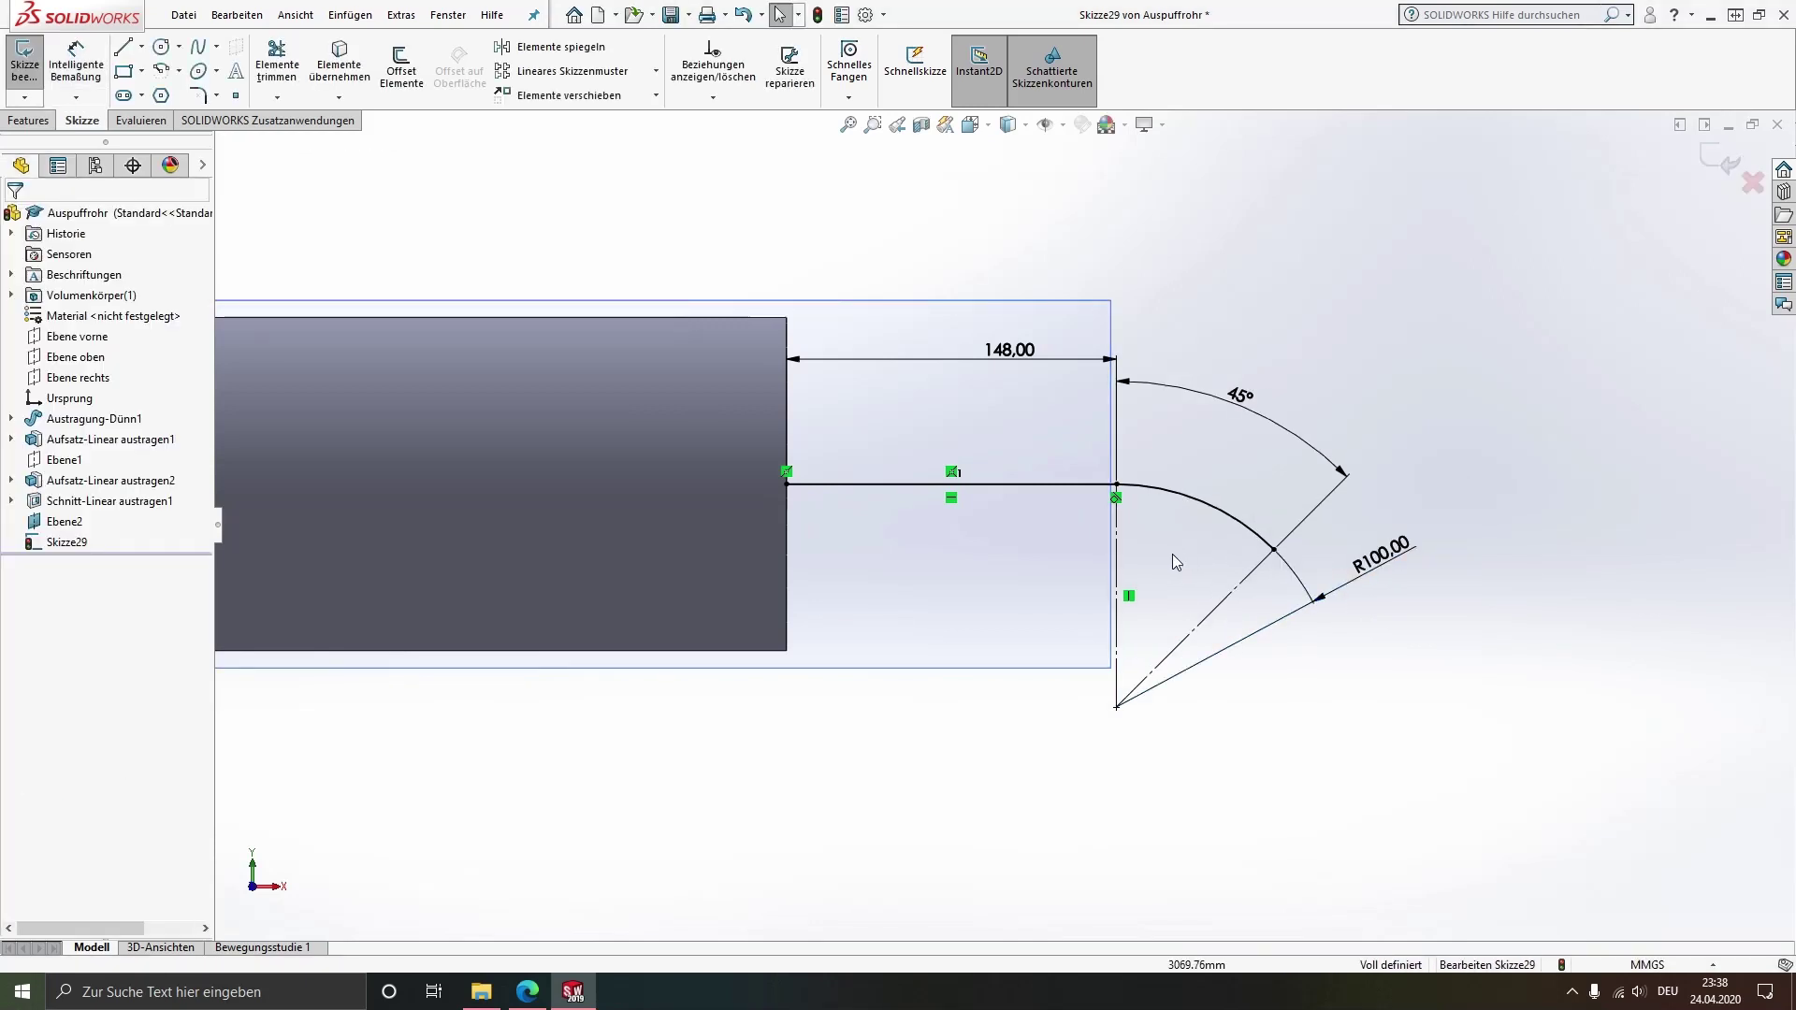
# Start a sweep along Skizze29 using a circular cross-section
pyautogui.click(37, 120)
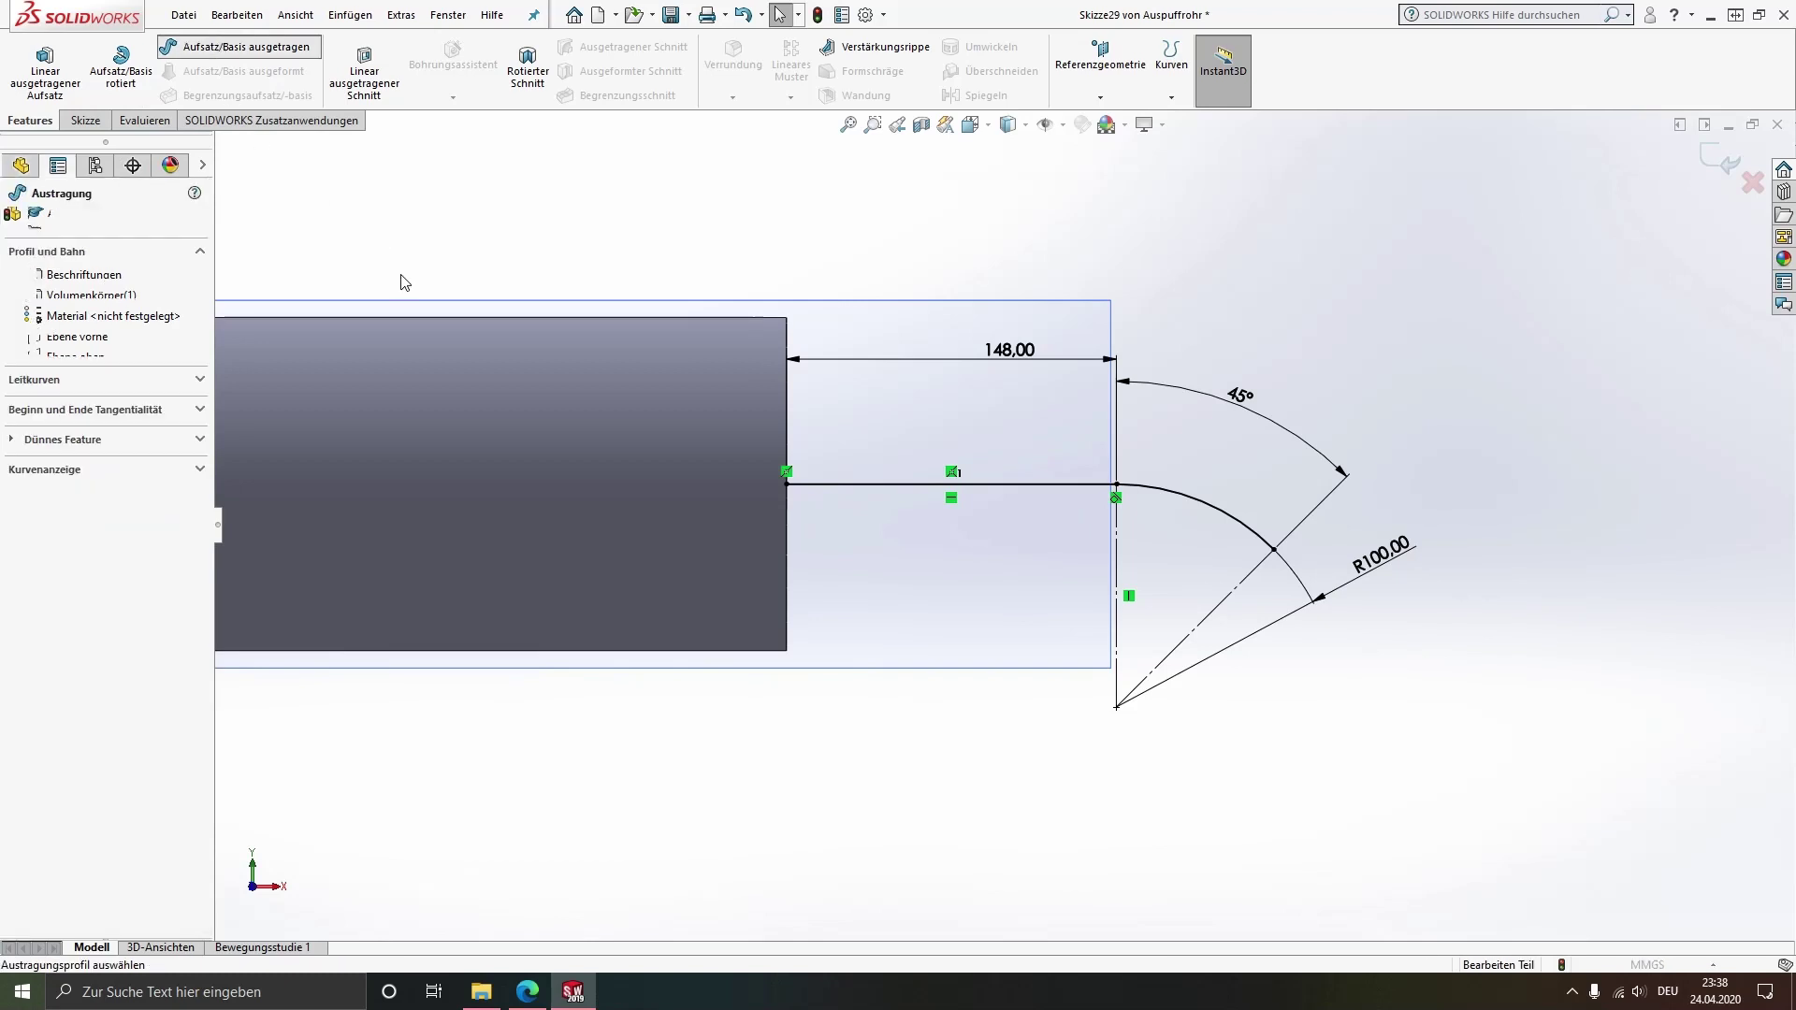
pyautogui.click(61, 292)
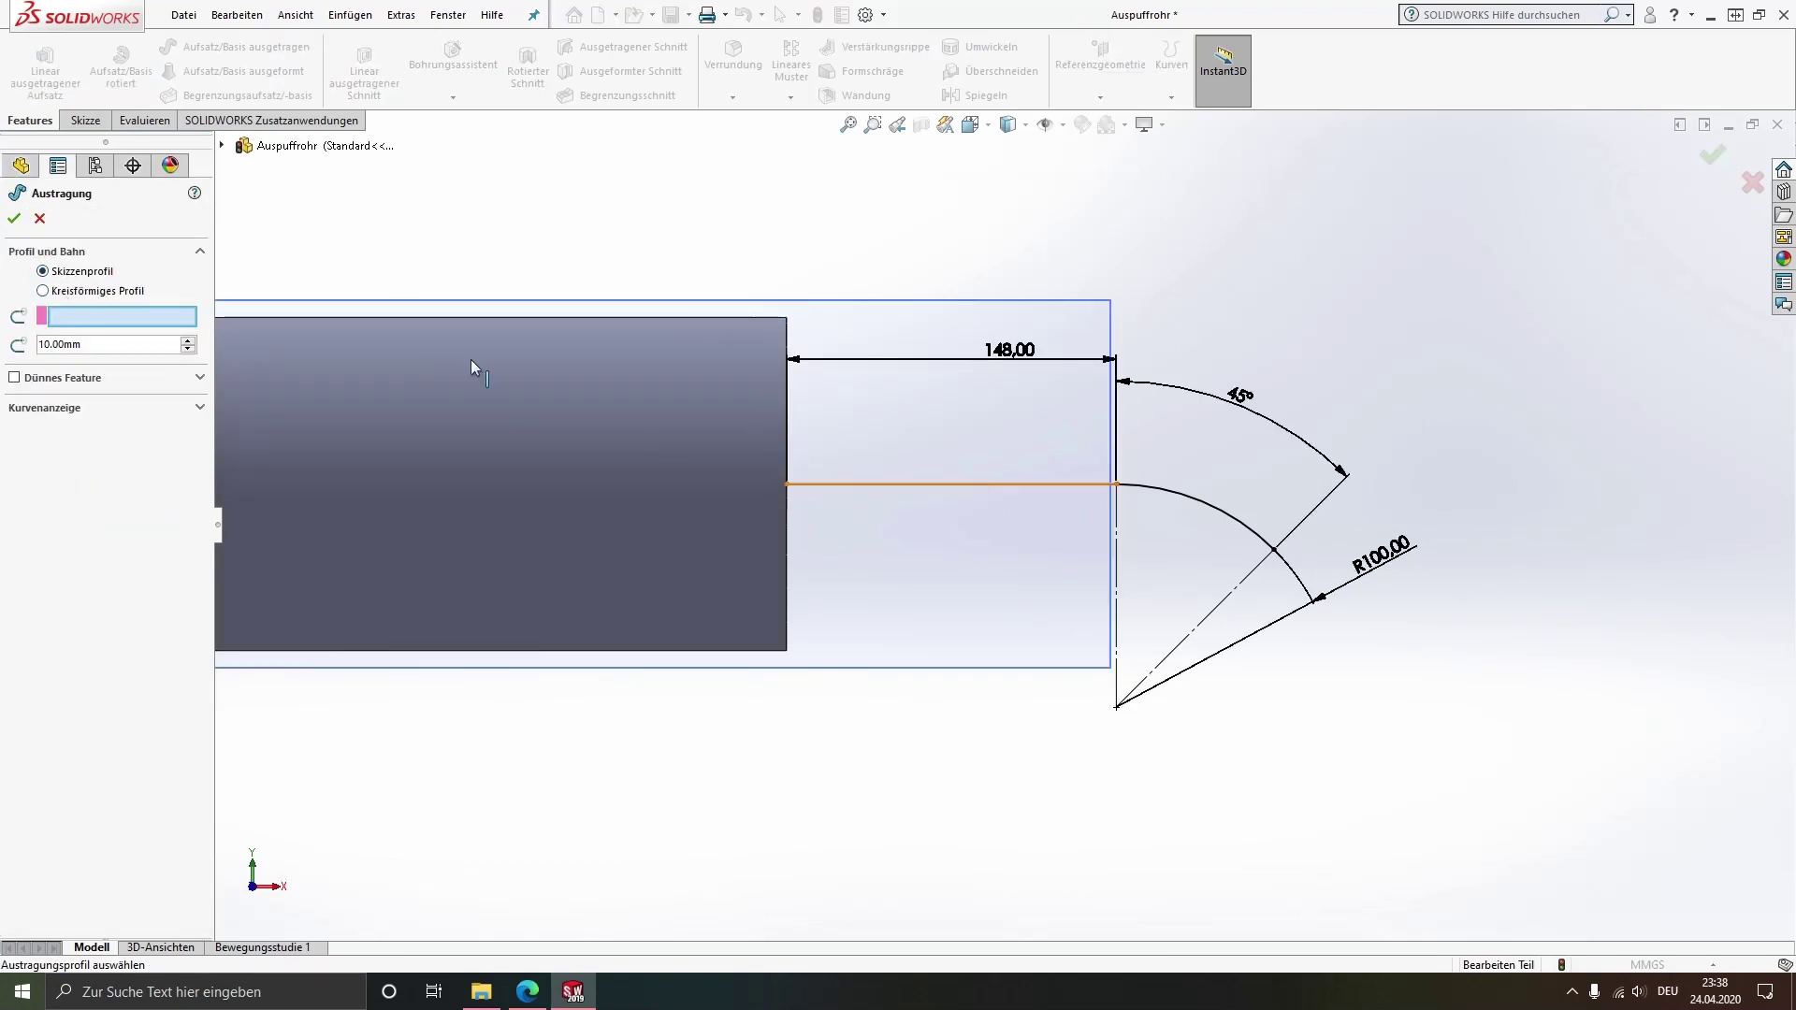
pyautogui.moveTo(660, 447)
pyautogui.mouseDown(button='middle')
pyautogui.moveTo(552, 445)
pyautogui.moveTo(461, 497)
pyautogui.mouseUp(button='middle')
pyautogui.scroll(-3, 1050, 452)
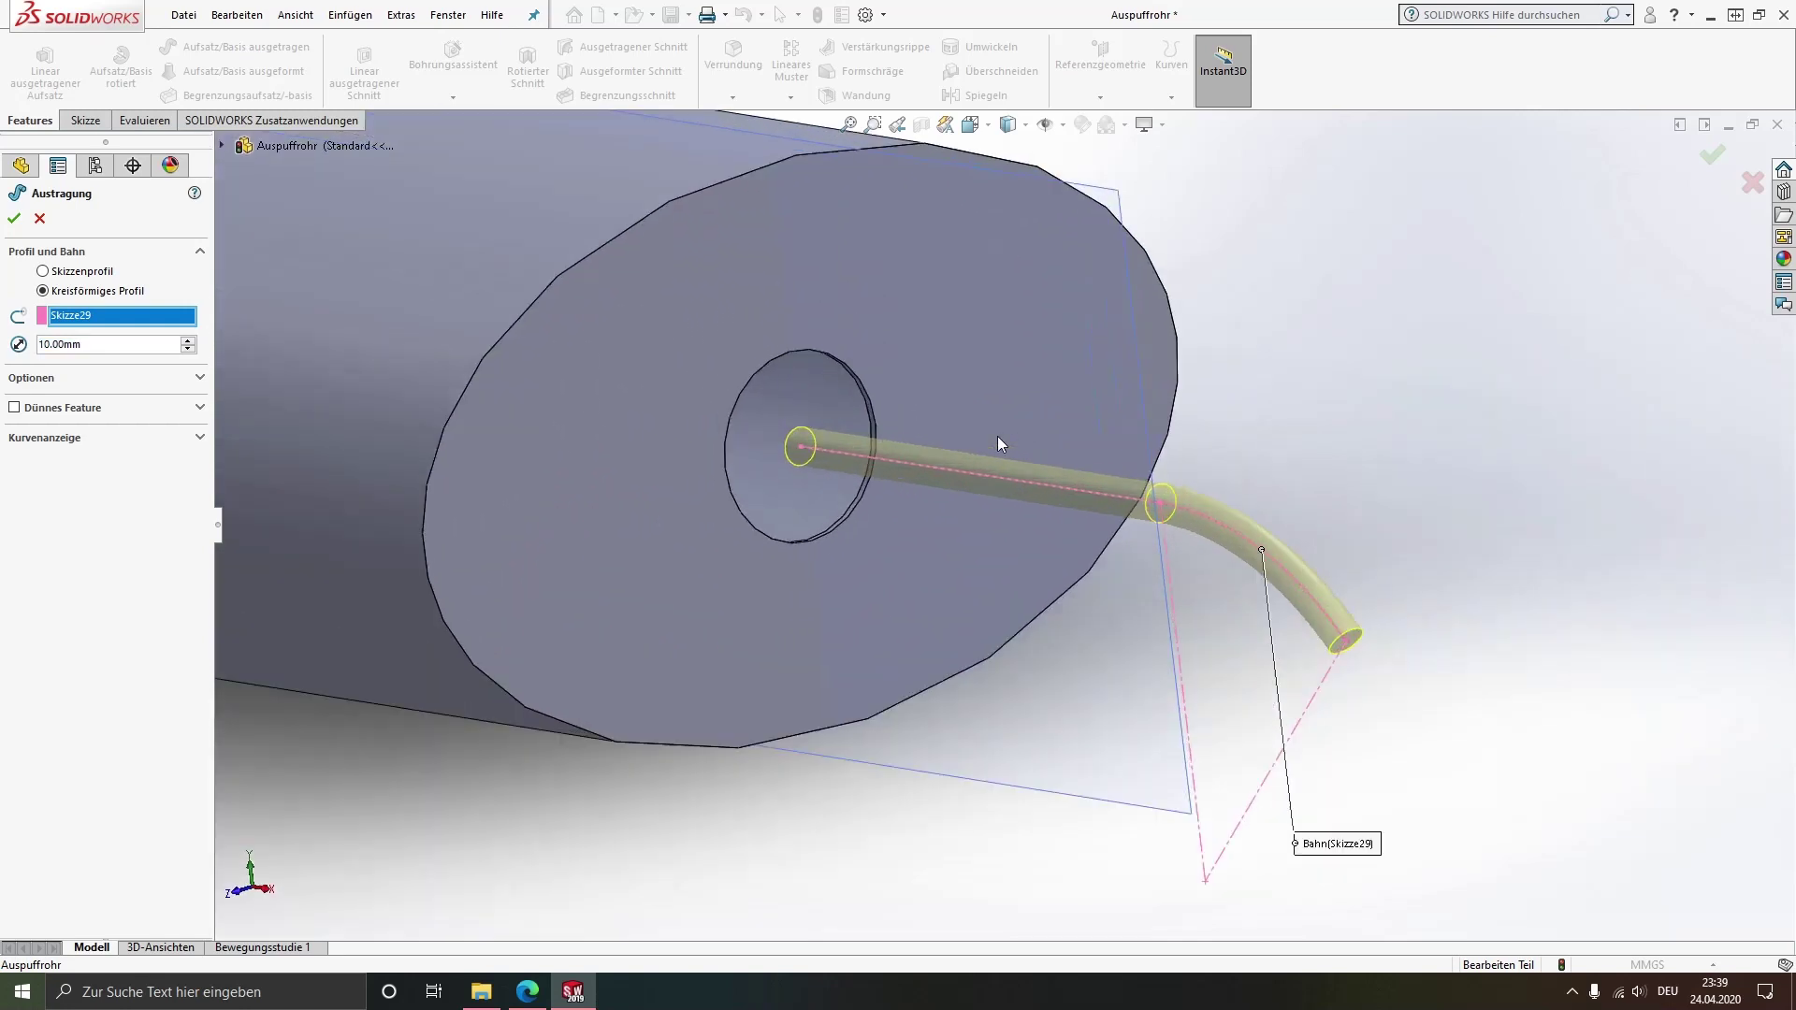
pyautogui.scroll(-2, 1051, 452)
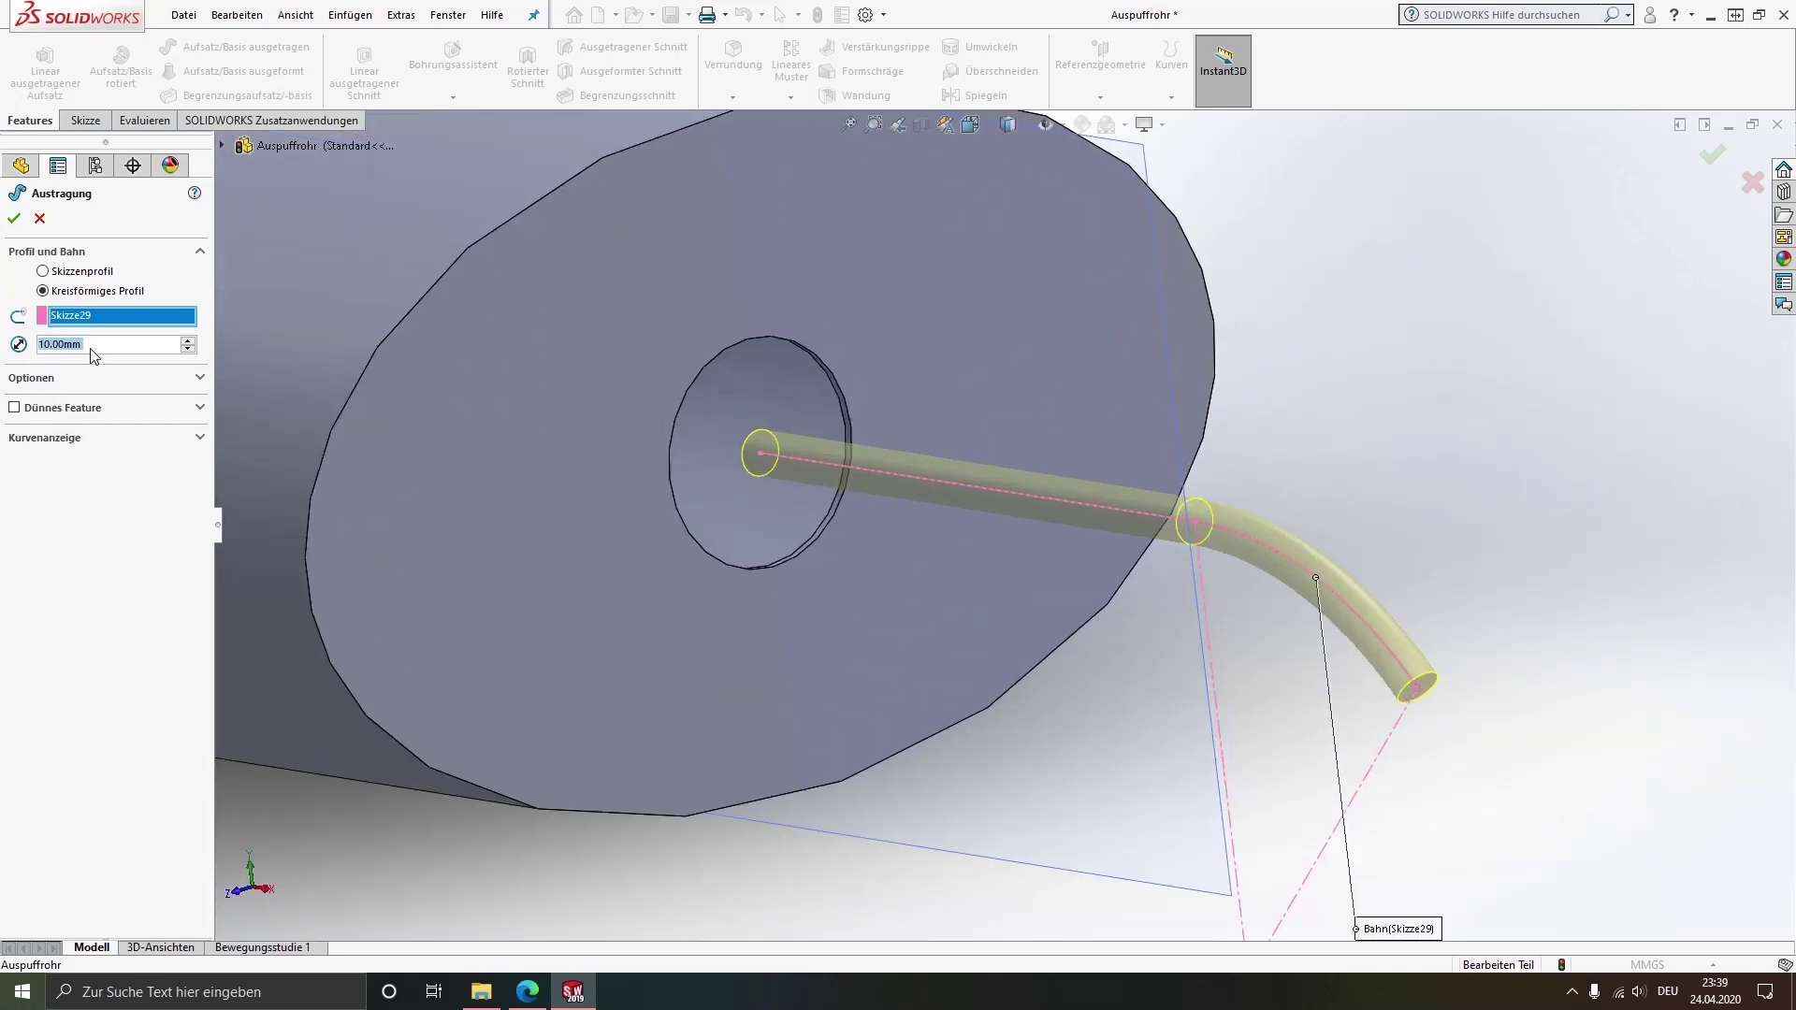
pyautogui.scroll(4, 103, 346)
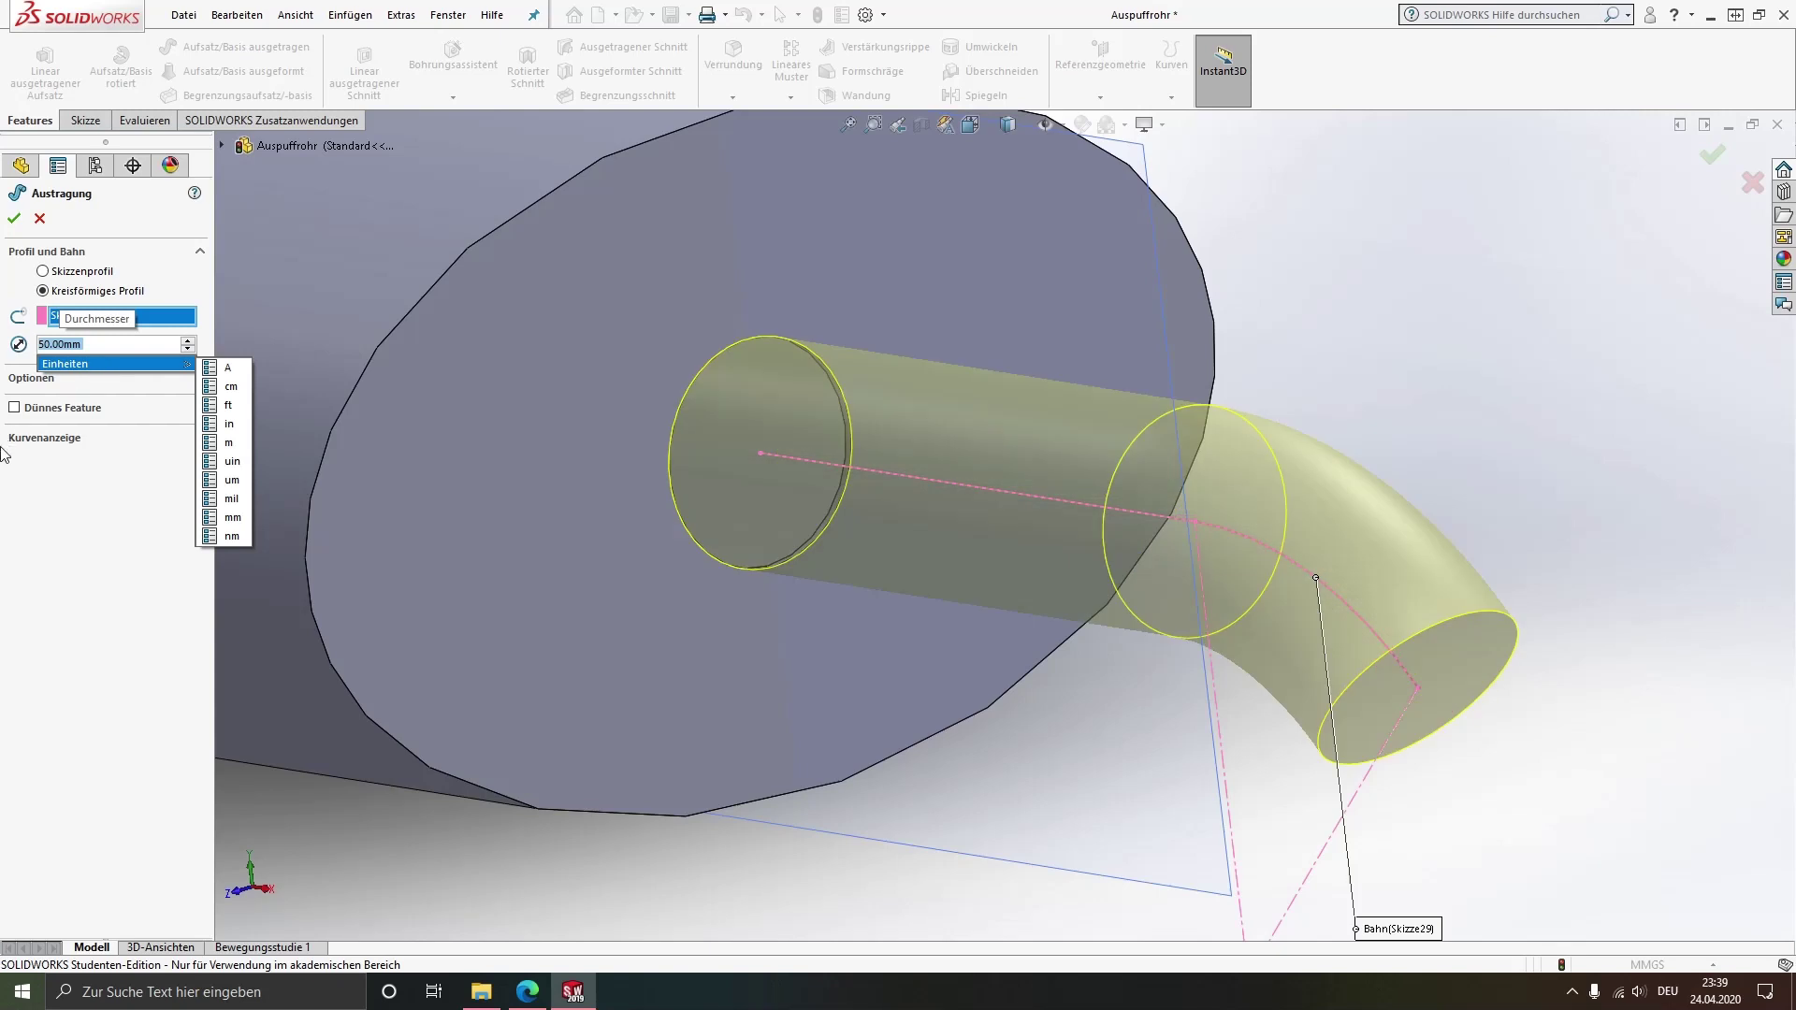
# Make the sweep a thin 1.00 mm wall growing outward and accept Austragung-Dünn2
pyautogui.click(15, 408)
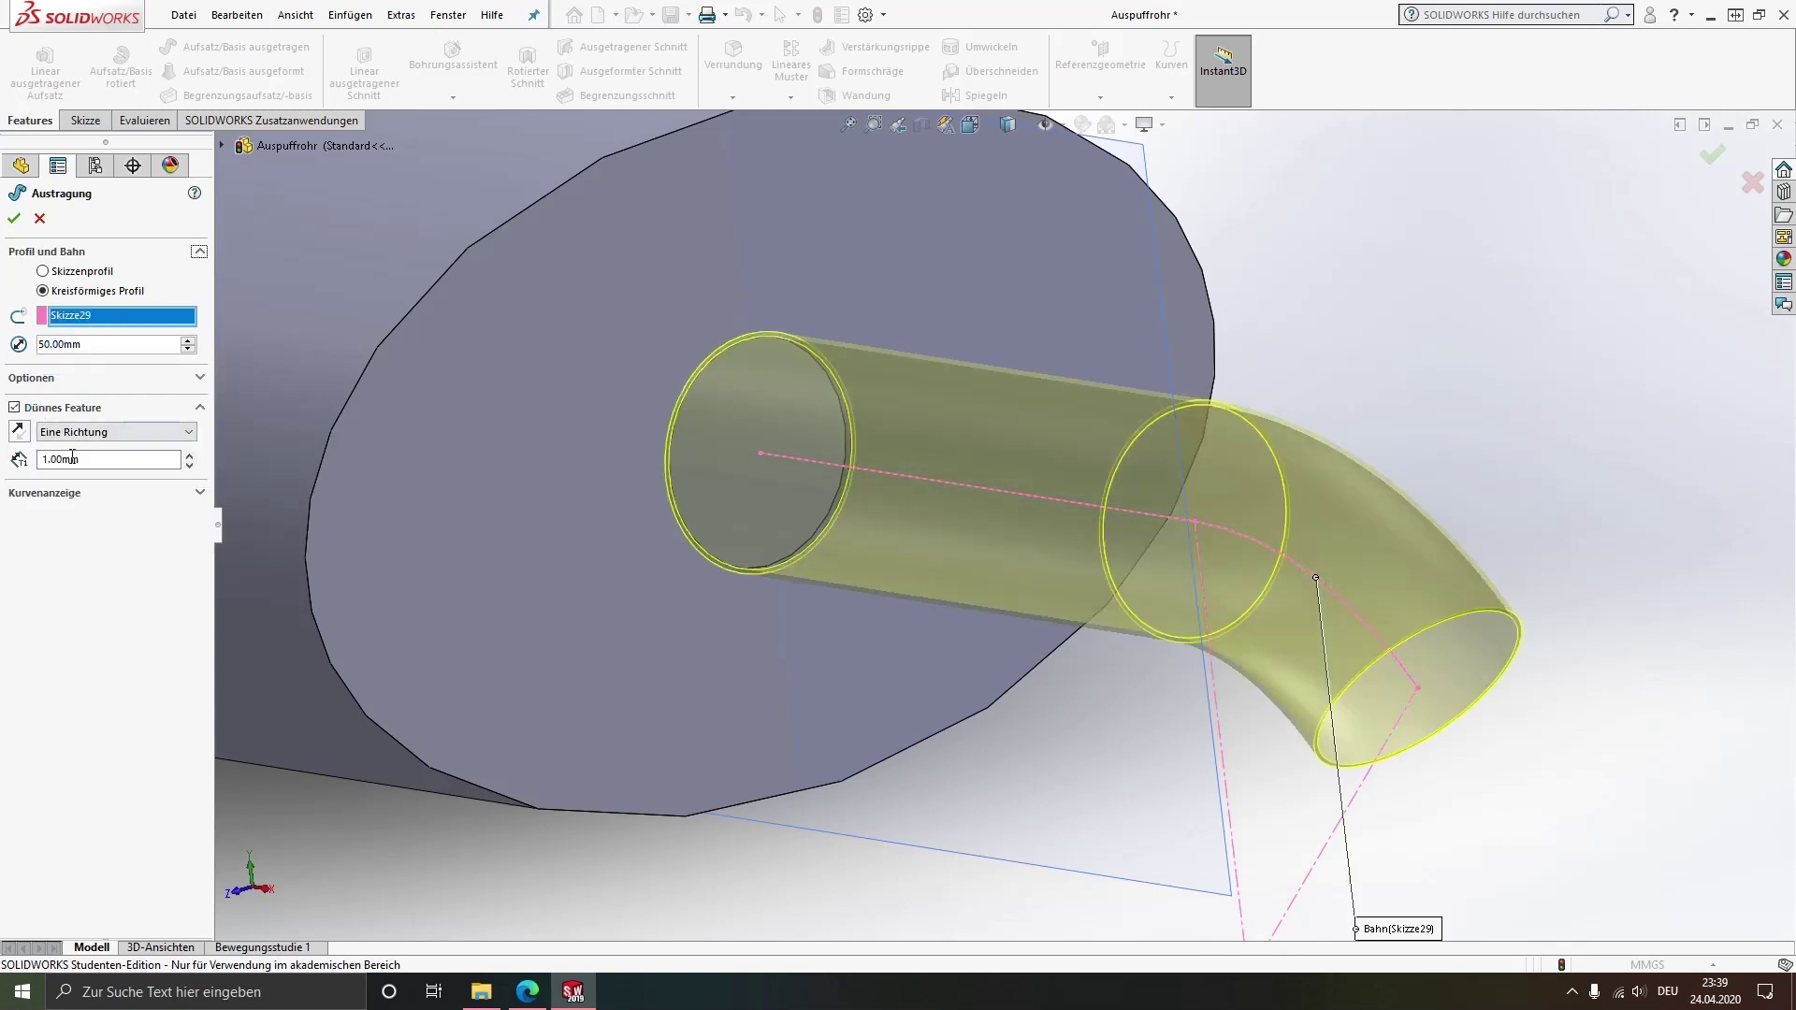
pyautogui.click(15, 408)
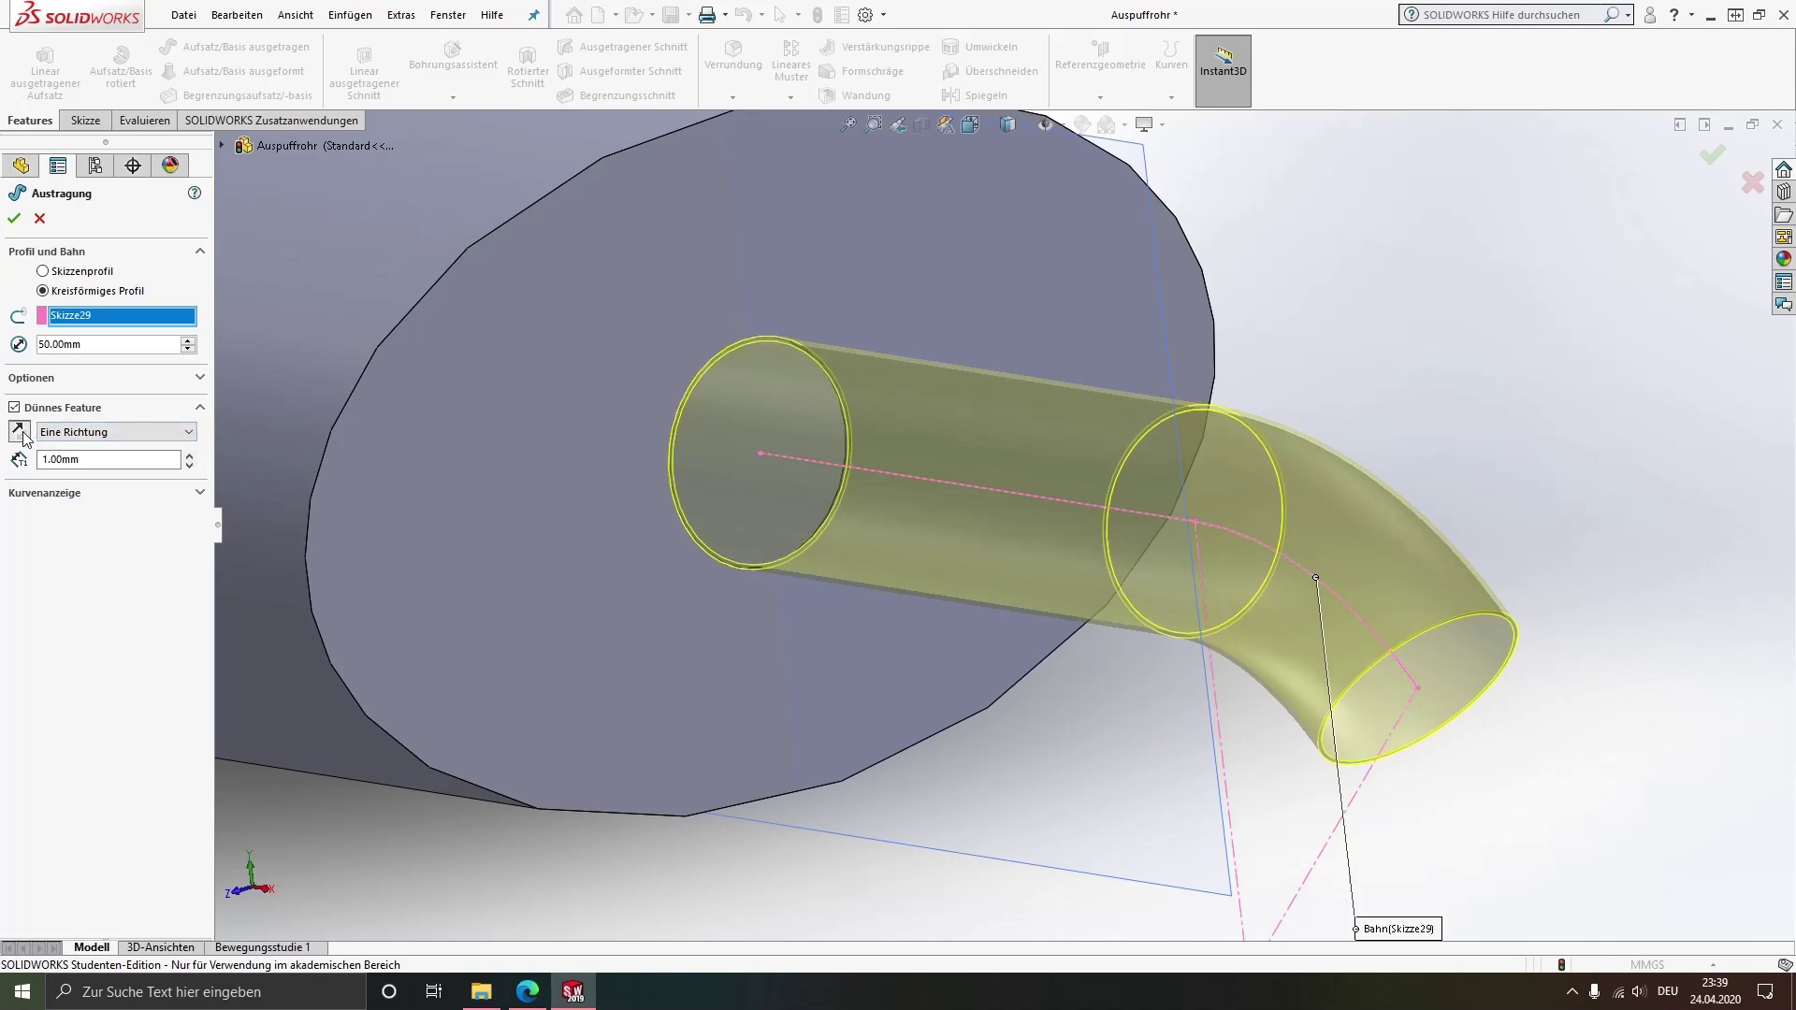
pyautogui.click(23, 435)
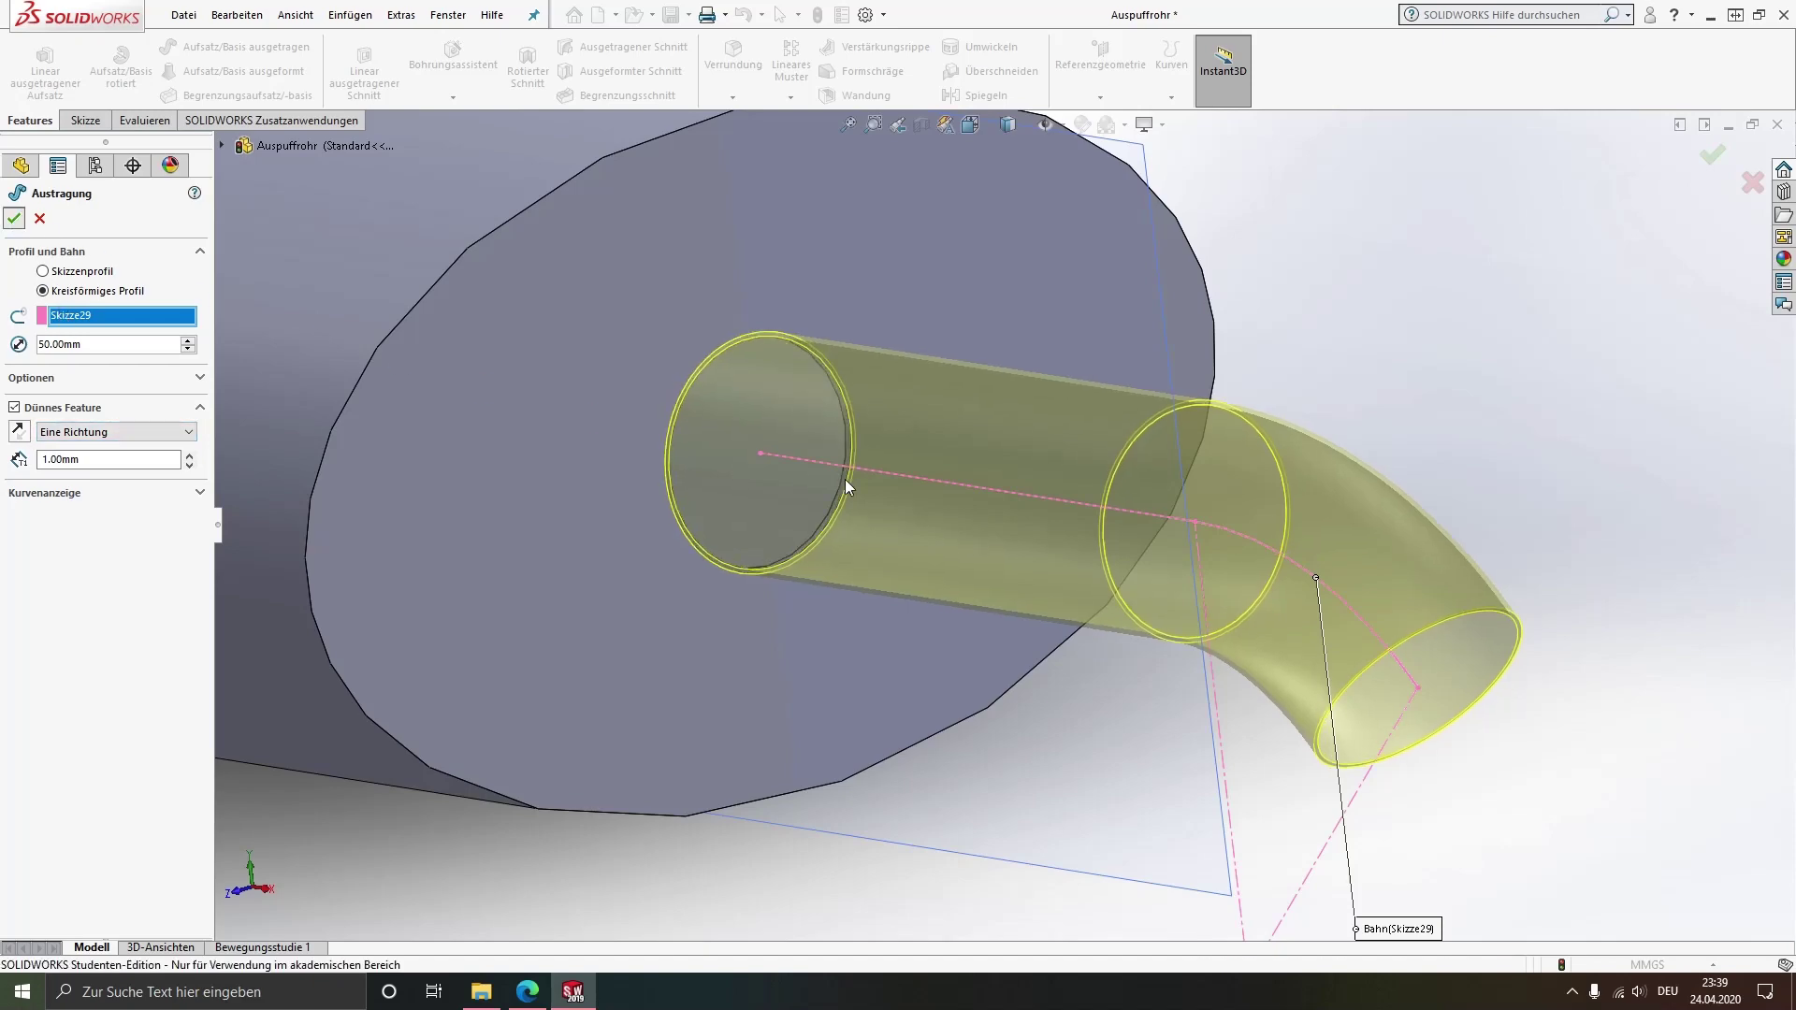
pyautogui.press('Return')
pyautogui.click(1041, 733)
pyautogui.moveTo(1041, 732); pyautogui.dragTo(805, 580, button='middle')
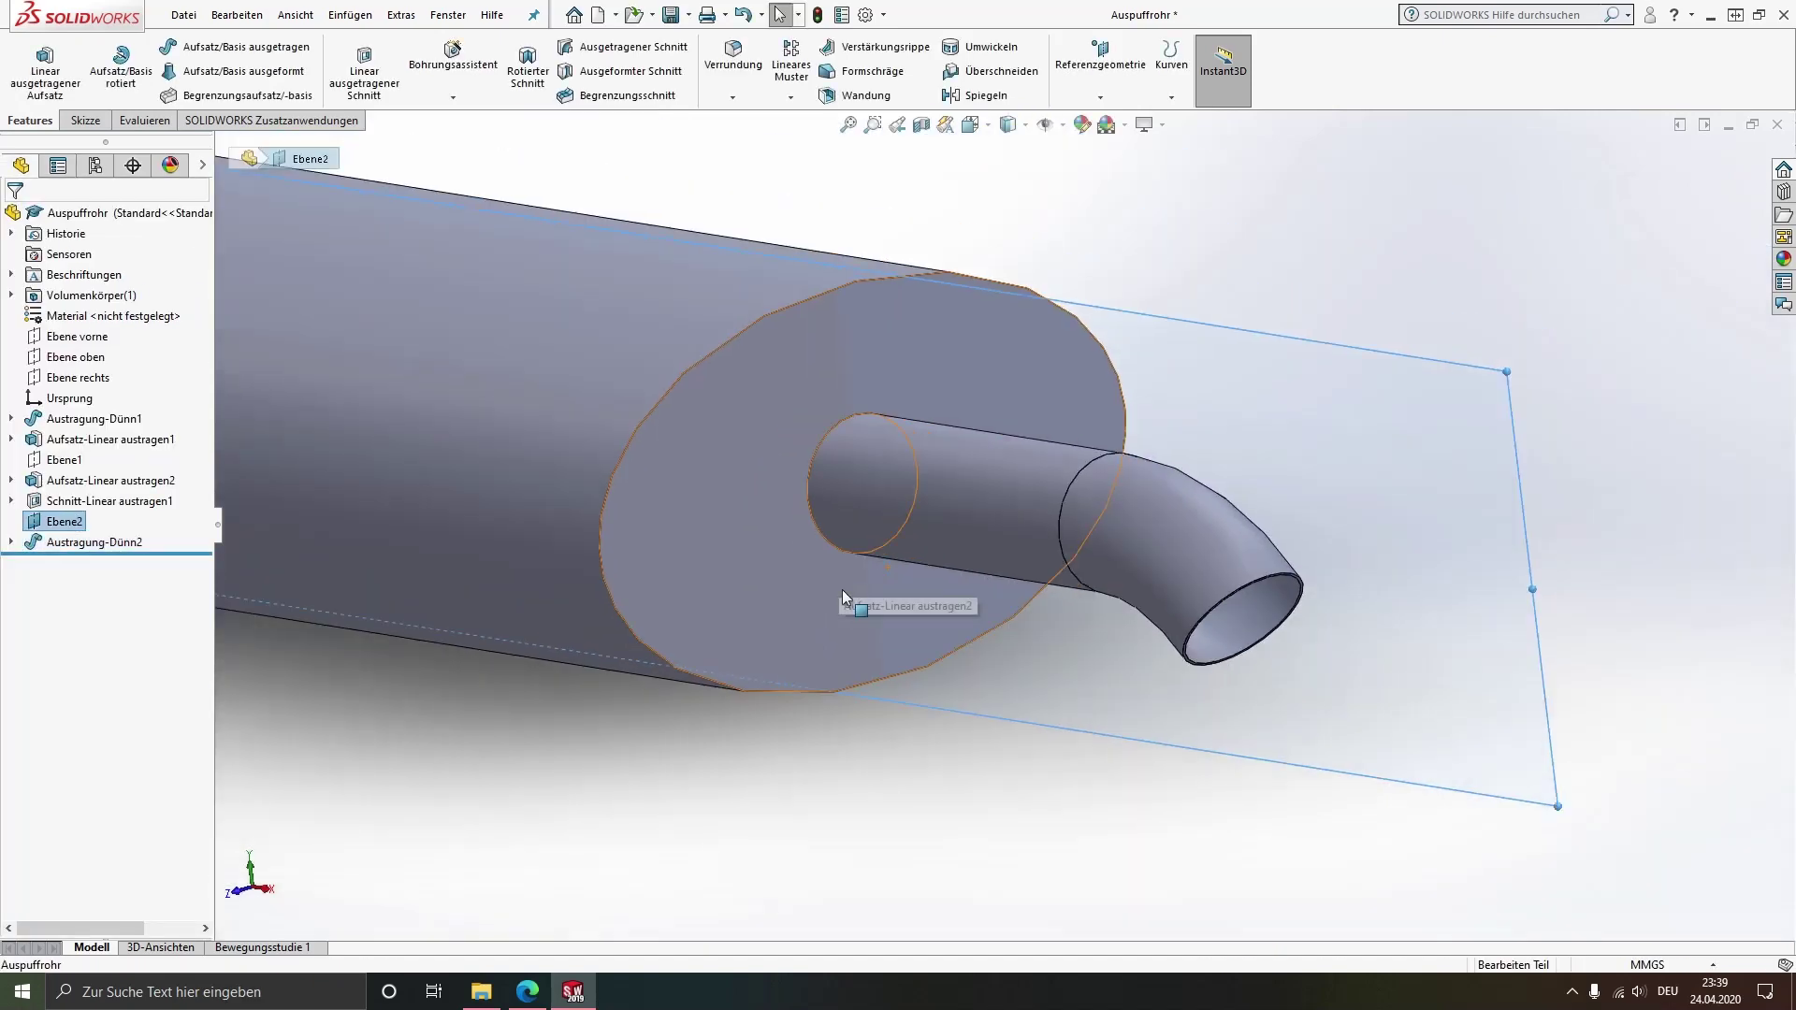
pyautogui.scroll(3, 841, 589)
pyautogui.click(411, 659)
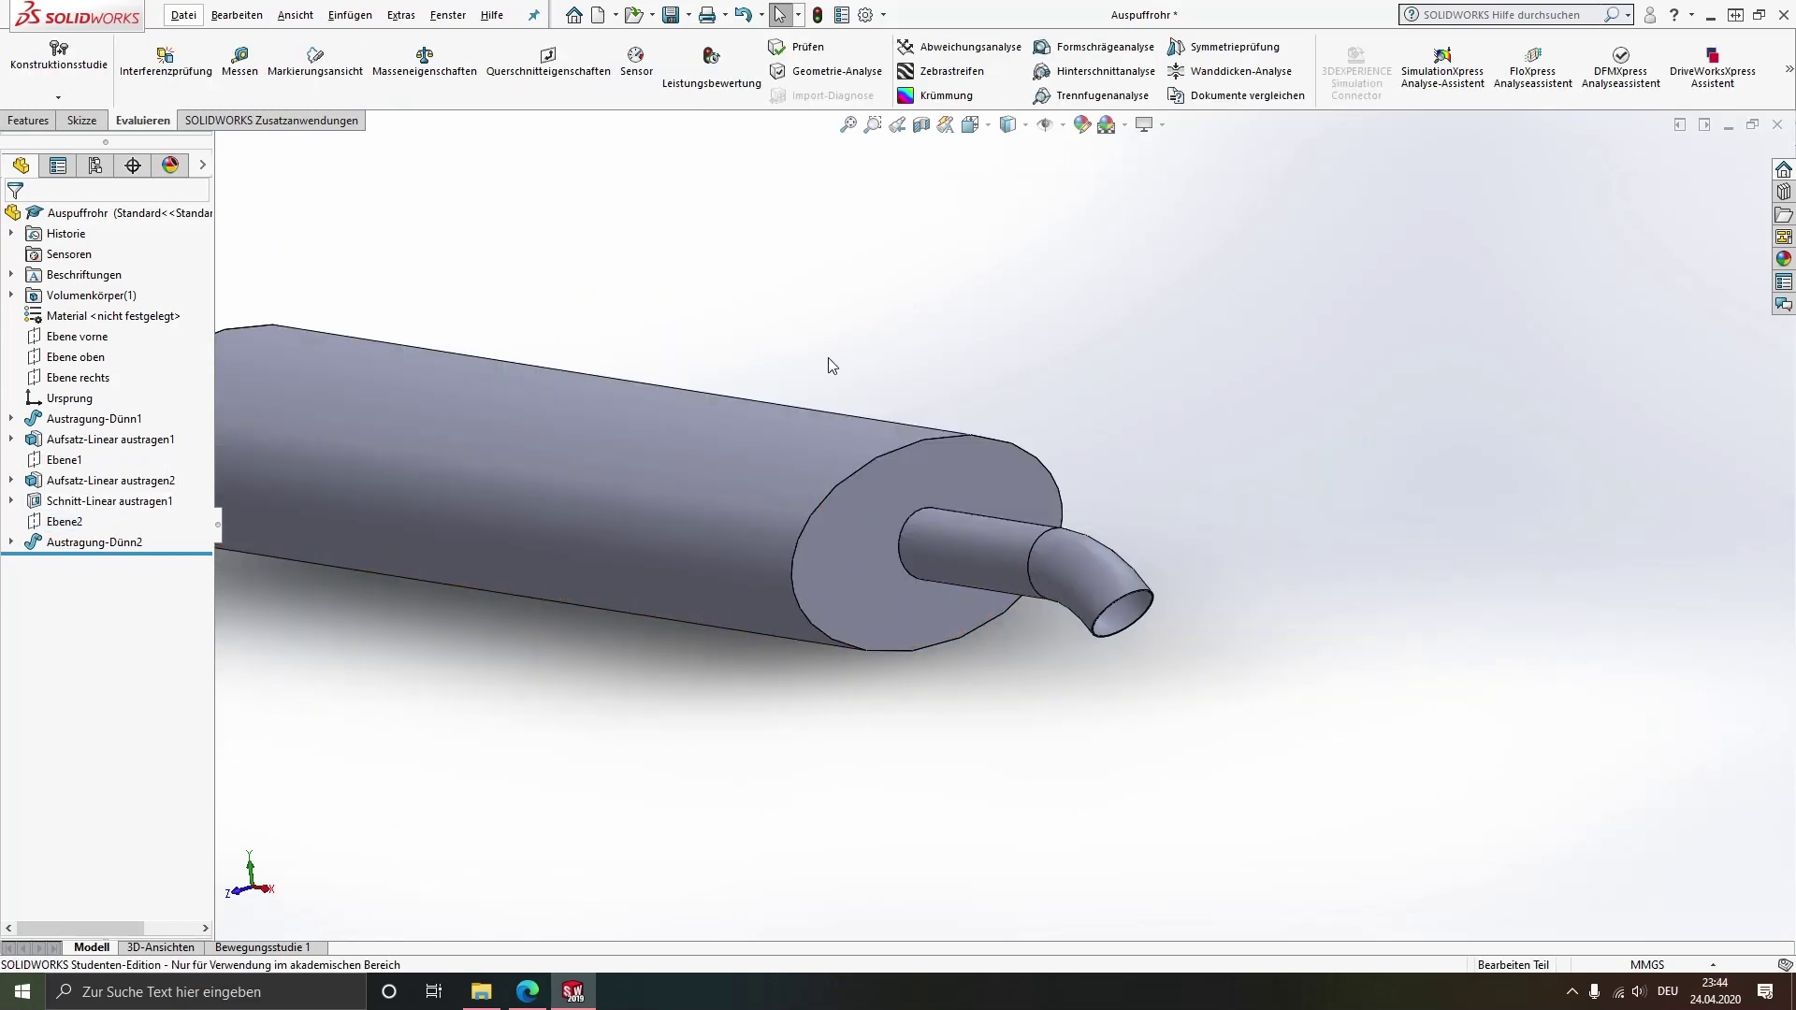
# Start a 3 mm fillet on the muffler outlet and inlet pipe joints
pyautogui.click(29, 120)
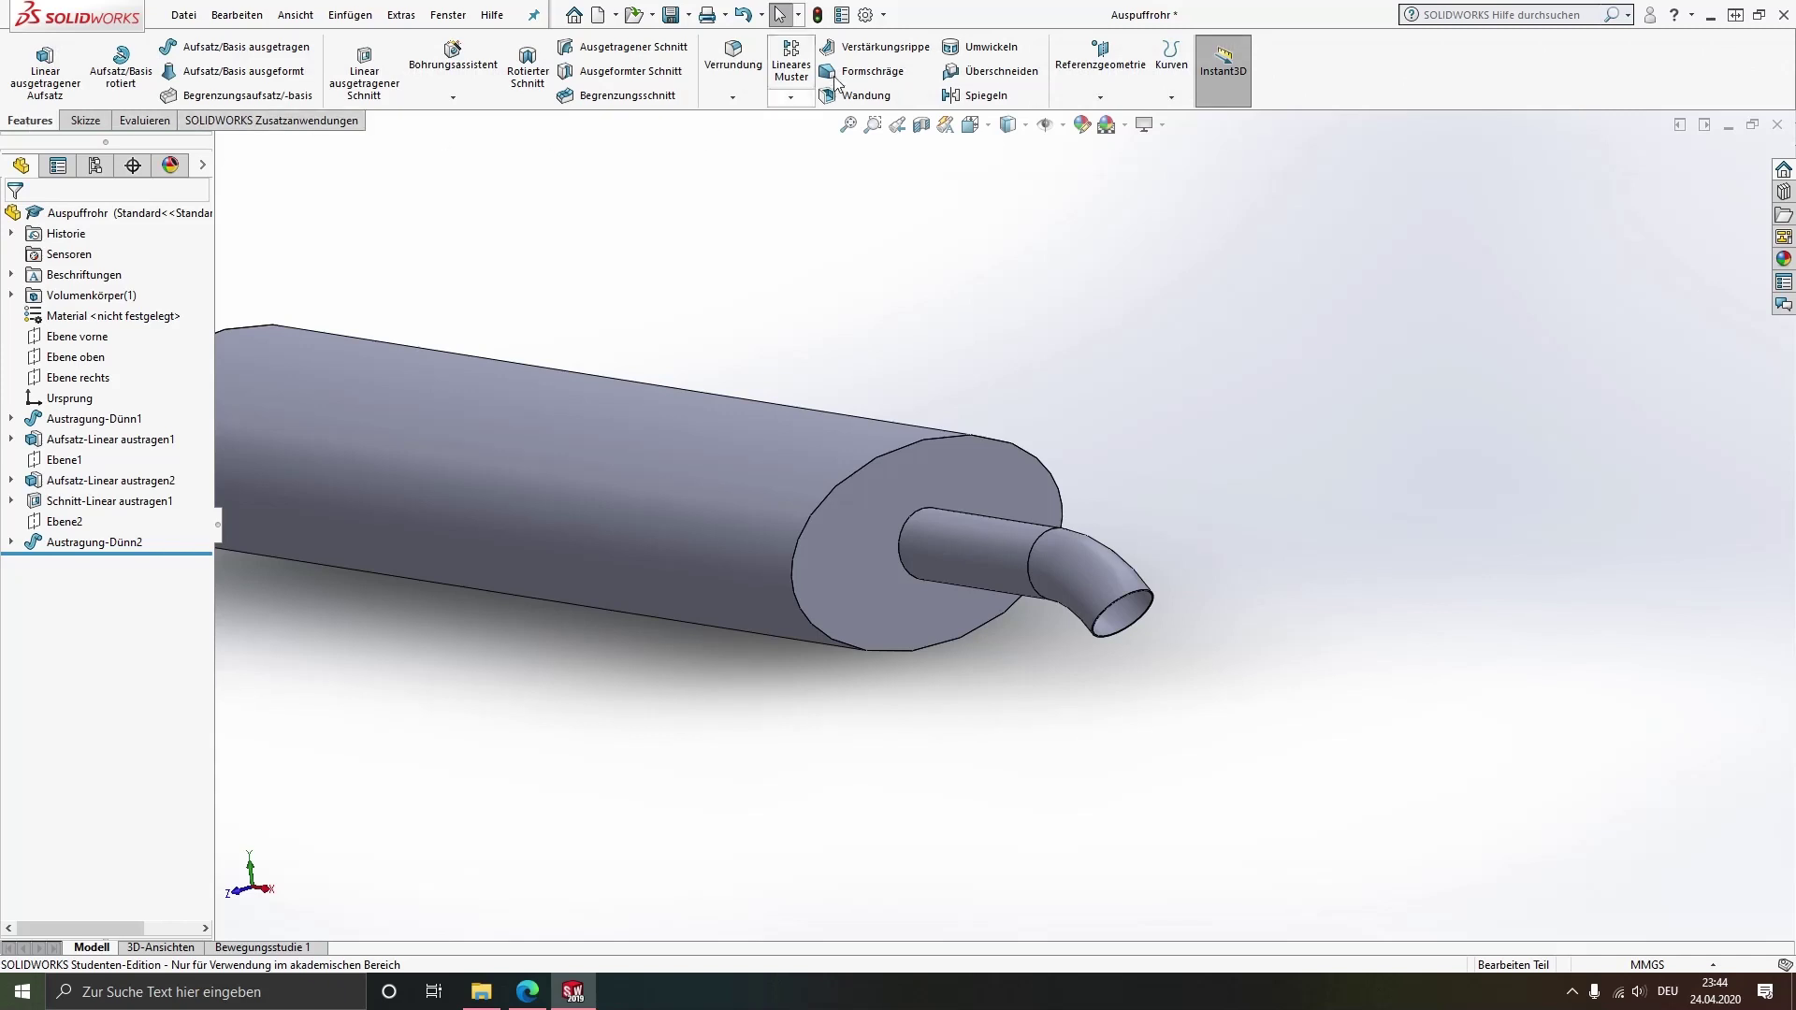
pyautogui.click(733, 58)
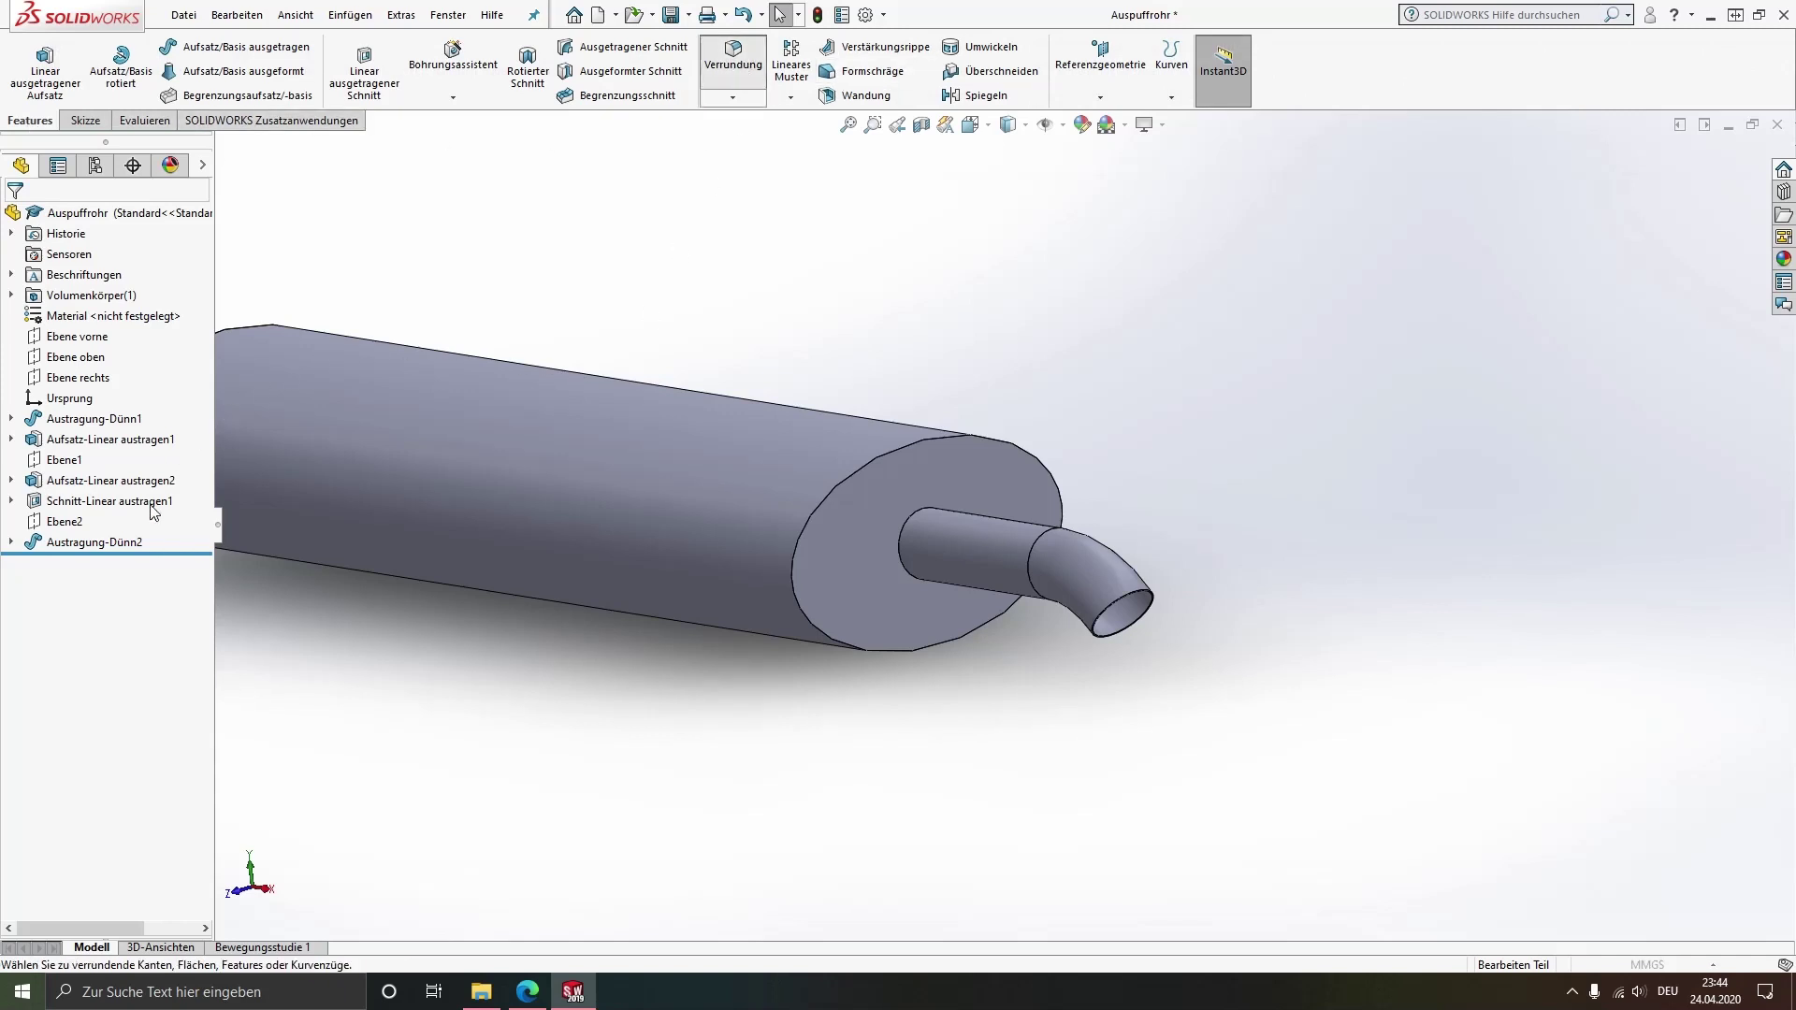
pyautogui.write('3.00mm')
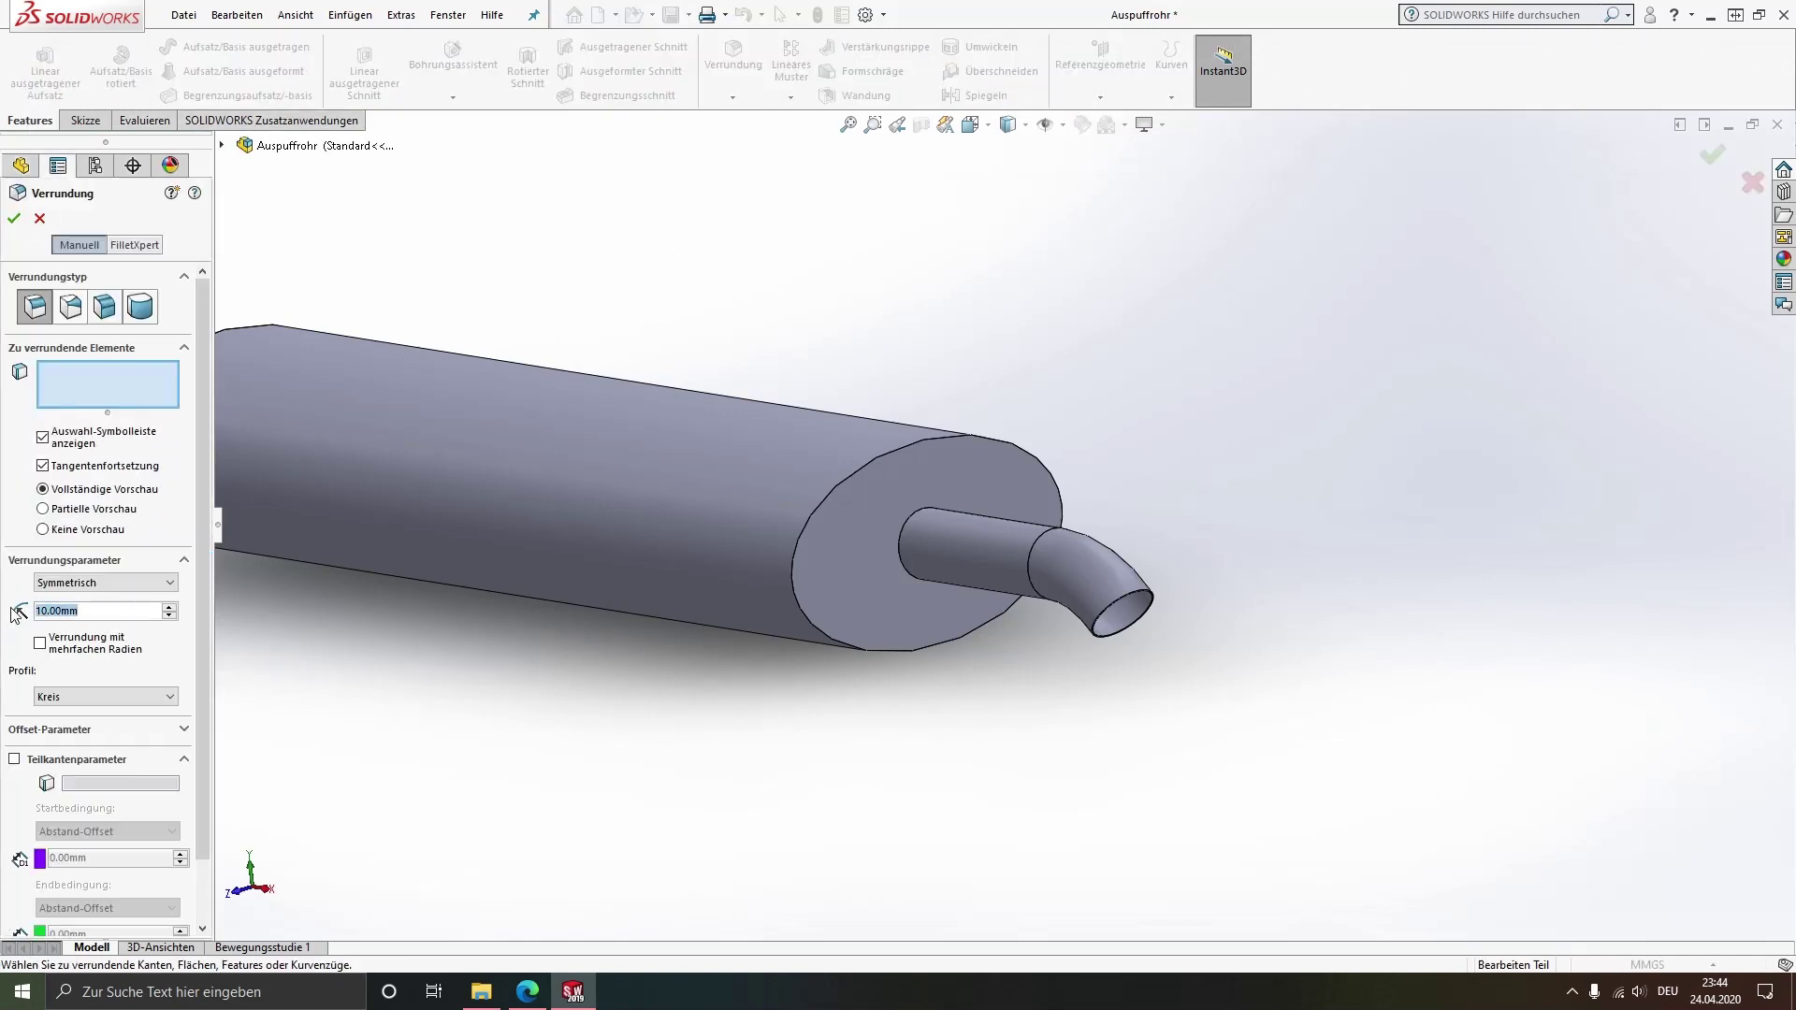
pyautogui.click(903, 550)
pyautogui.moveTo(894, 559); pyautogui.dragTo(469, 453, button='middle')
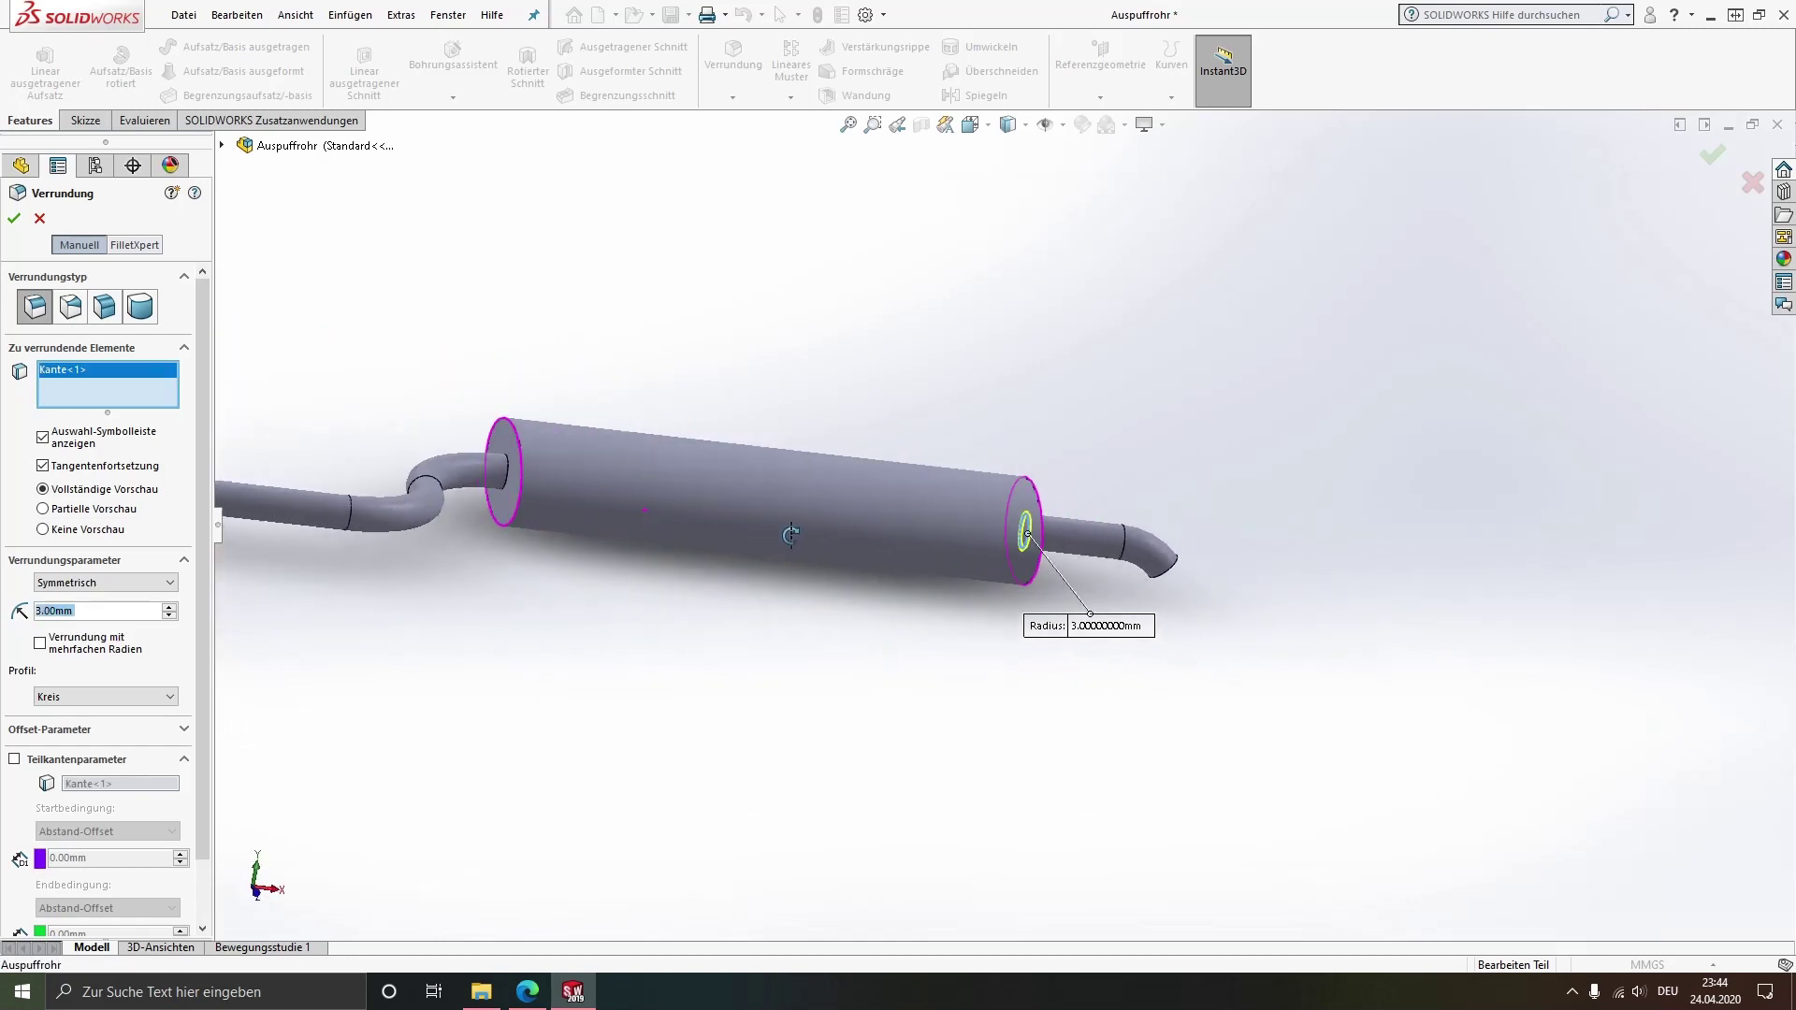
pyautogui.scroll(-5, 469, 453)
pyautogui.scroll(-2, 945, 558)
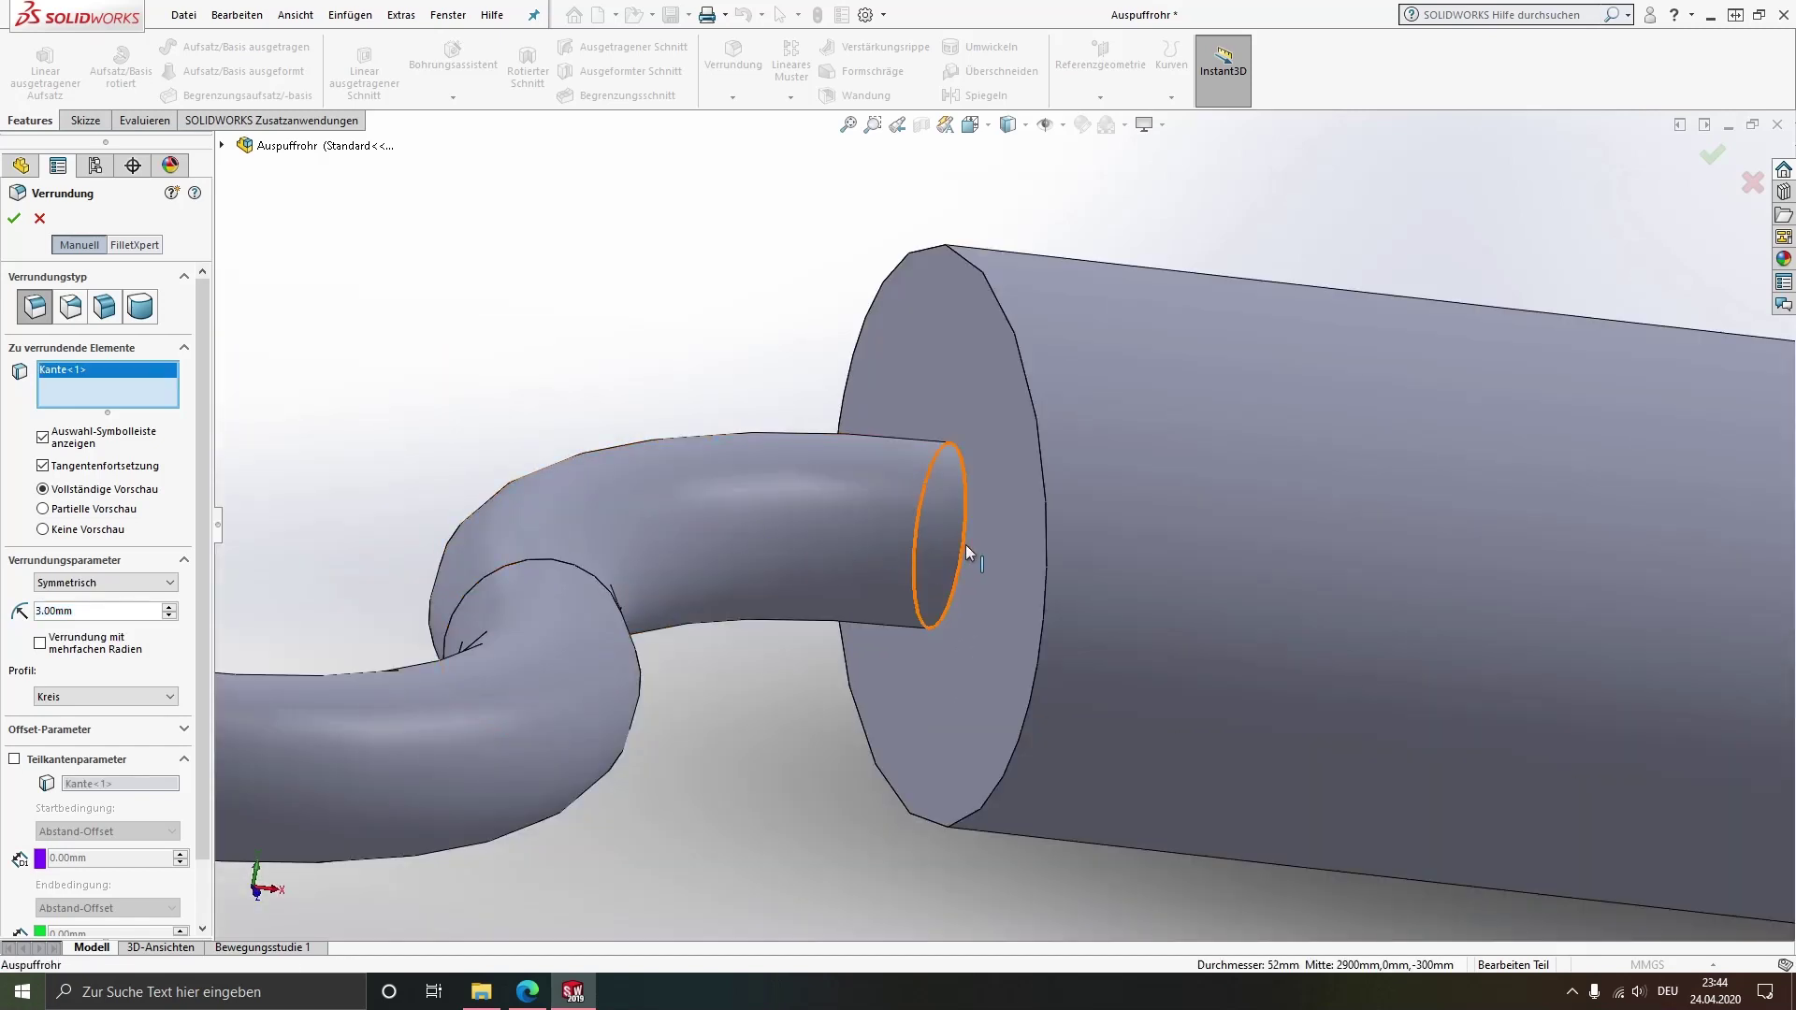
pyautogui.click(966, 544)
# Add the front flange pipe edge and confirm Verrundung1 on all three edges
pyautogui.scroll(3, 939, 546)
pyautogui.scroll(5, 497, 473)
pyautogui.scroll(2, 462, 488)
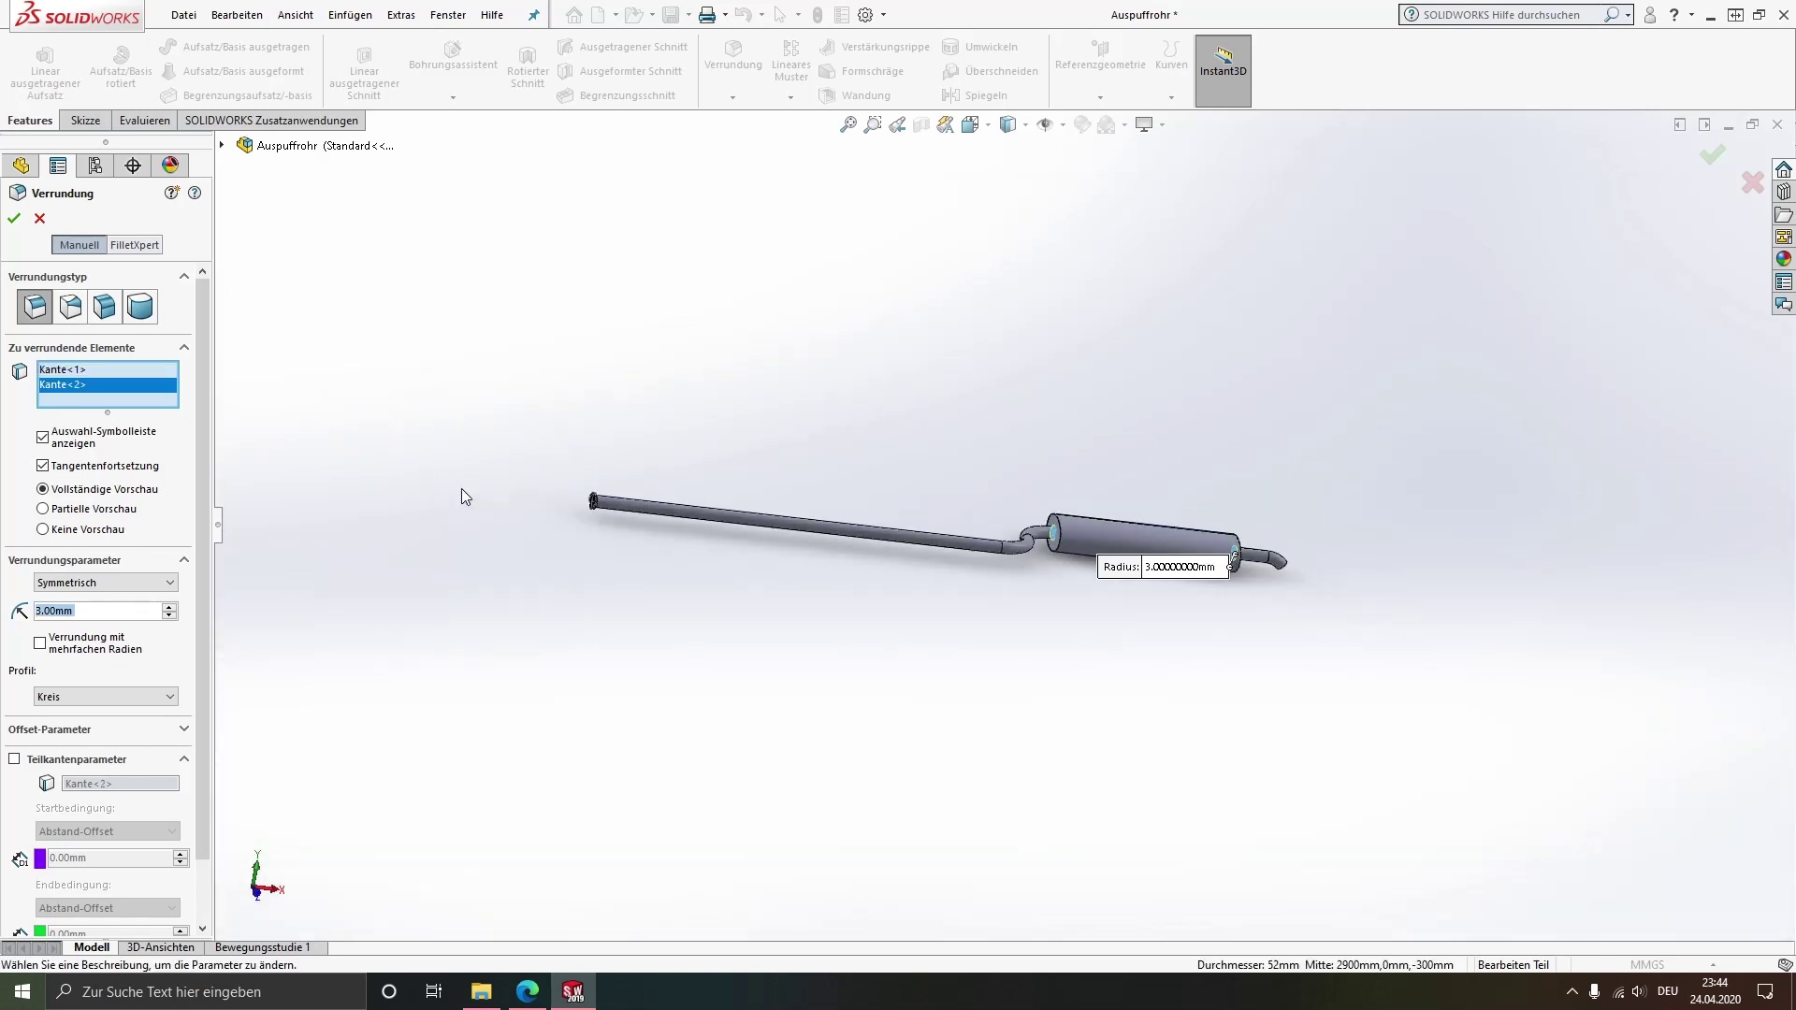
pyautogui.scroll(-4, 677, 518)
pyautogui.scroll(-4, 810, 469)
pyautogui.moveTo(811, 477); pyautogui.dragTo(932, 496, button='middle')
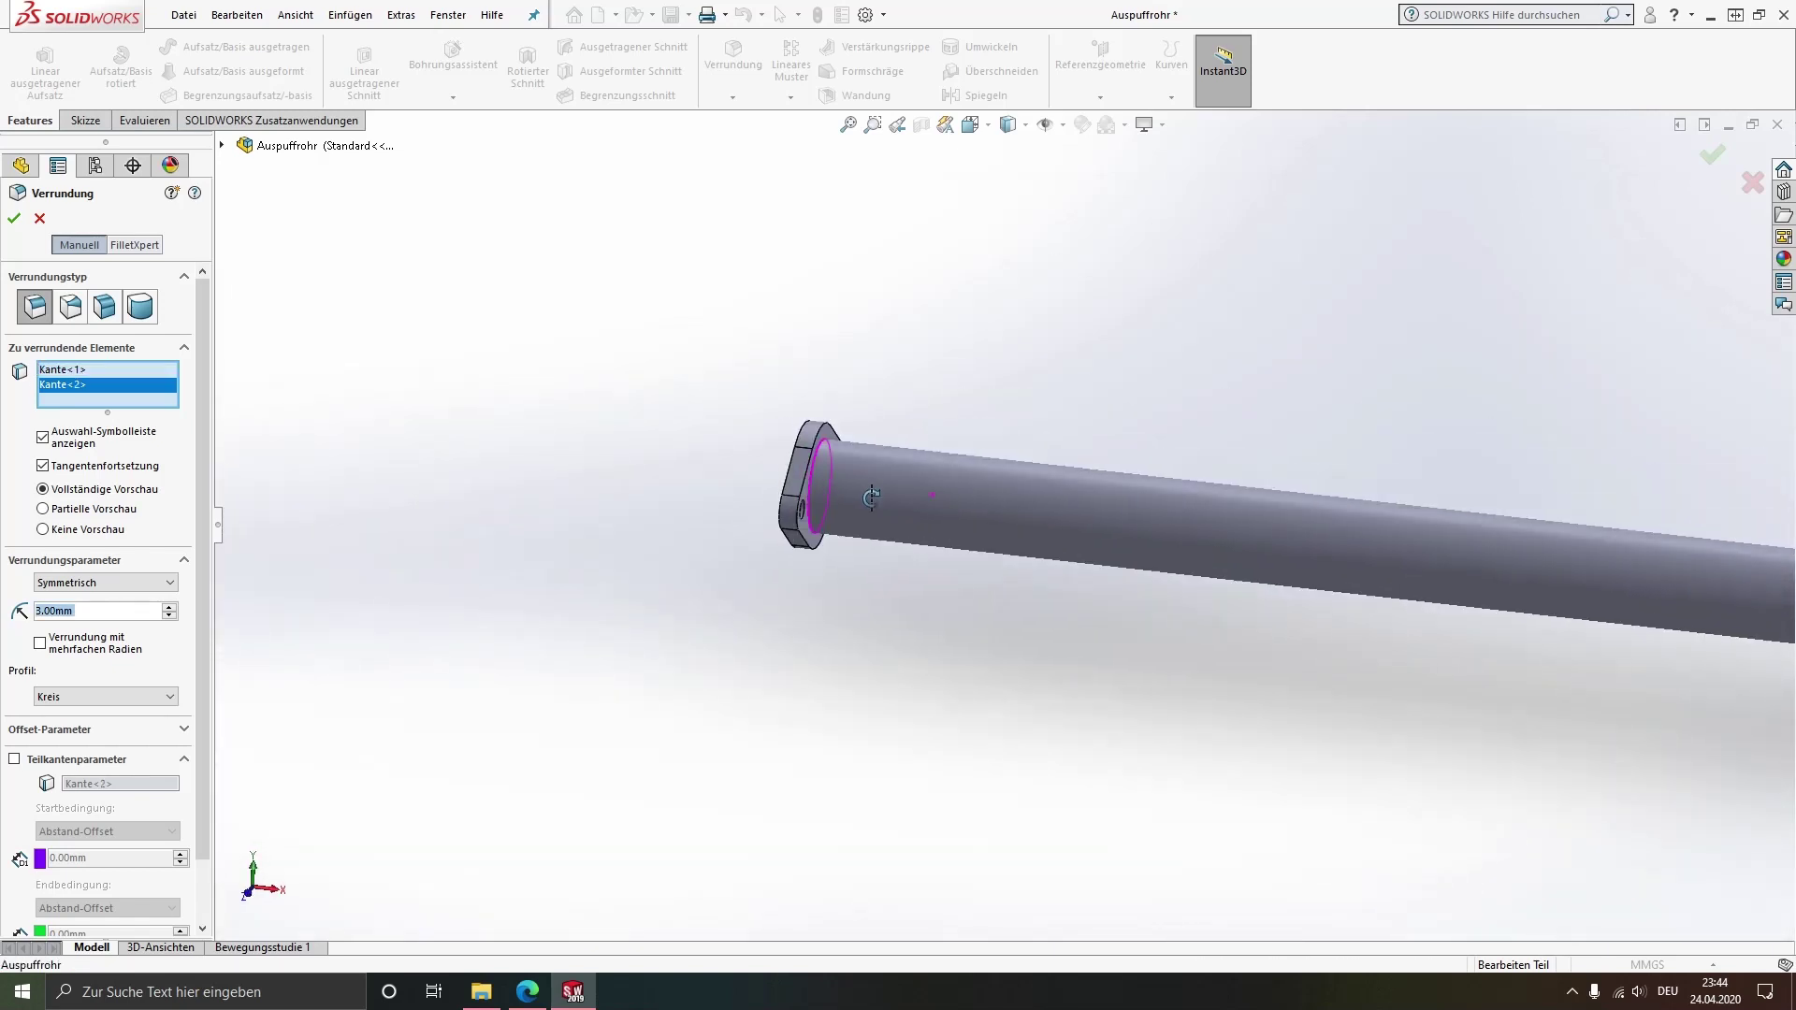
pyautogui.scroll(-2, 823, 508)
pyautogui.scroll(-2, 824, 508)
pyautogui.scroll(-3, 890, 482)
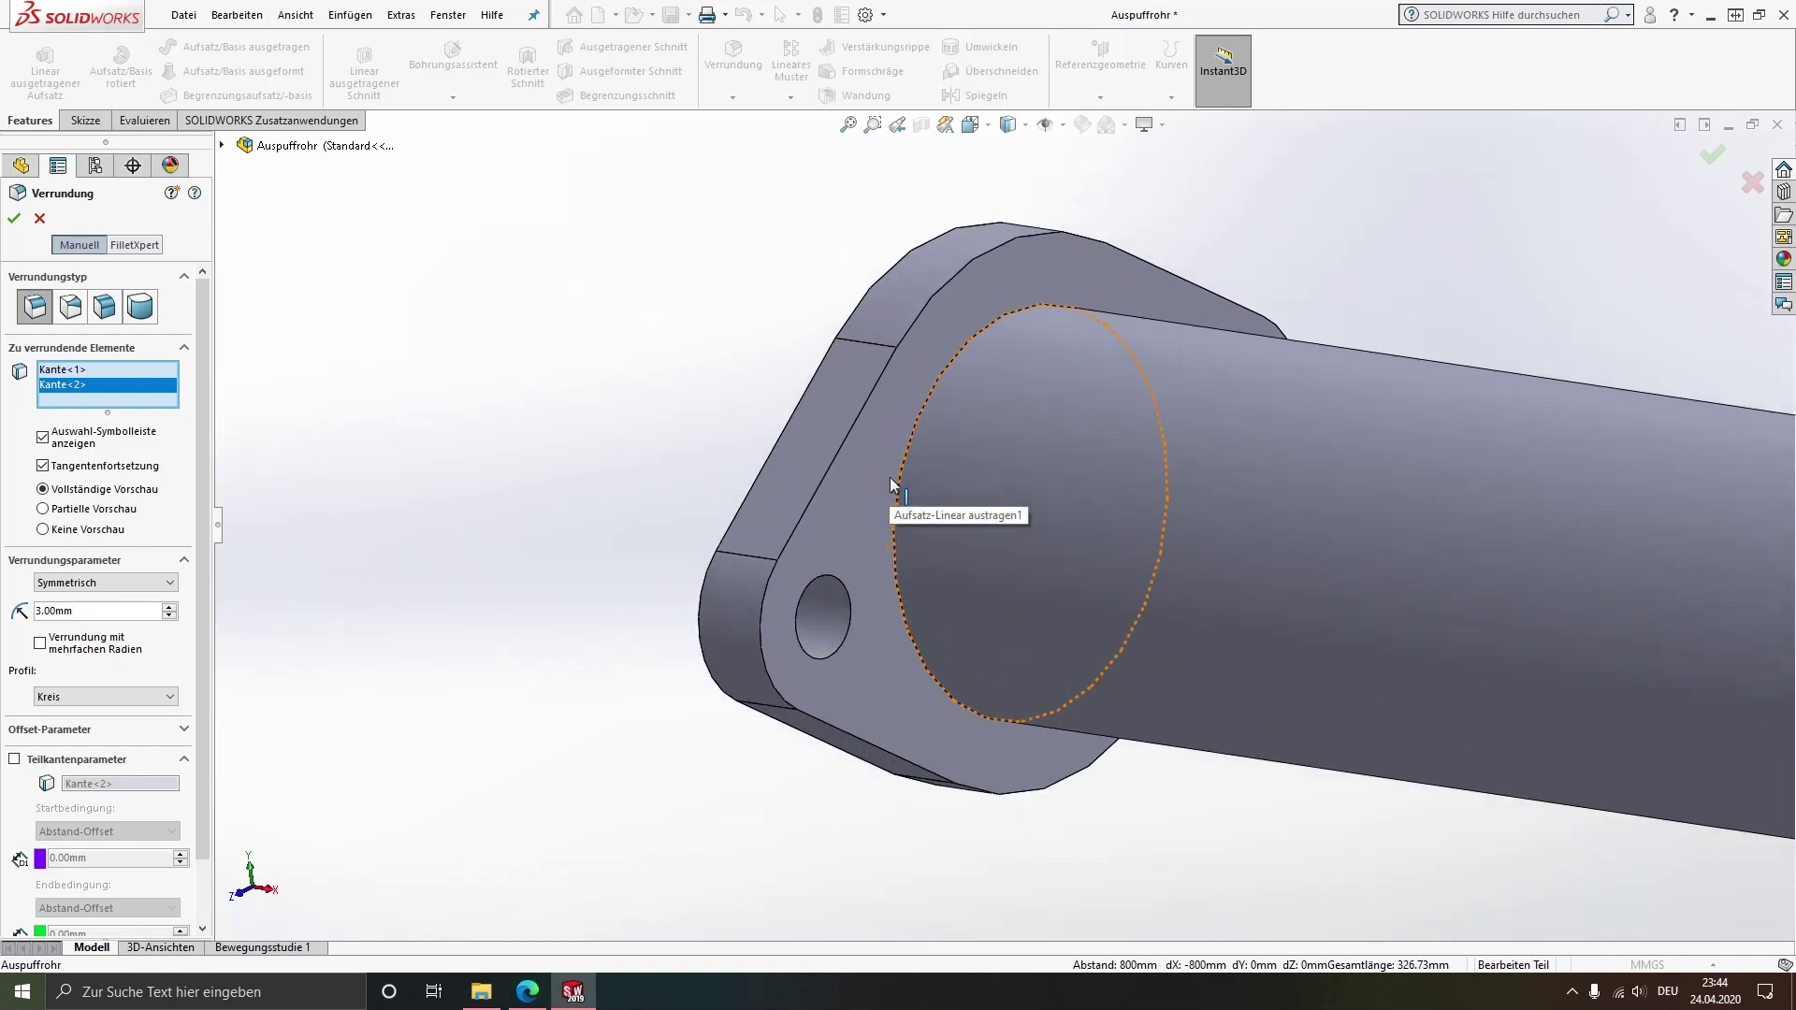
pyautogui.click(901, 488)
pyautogui.scroll(3, 915, 510)
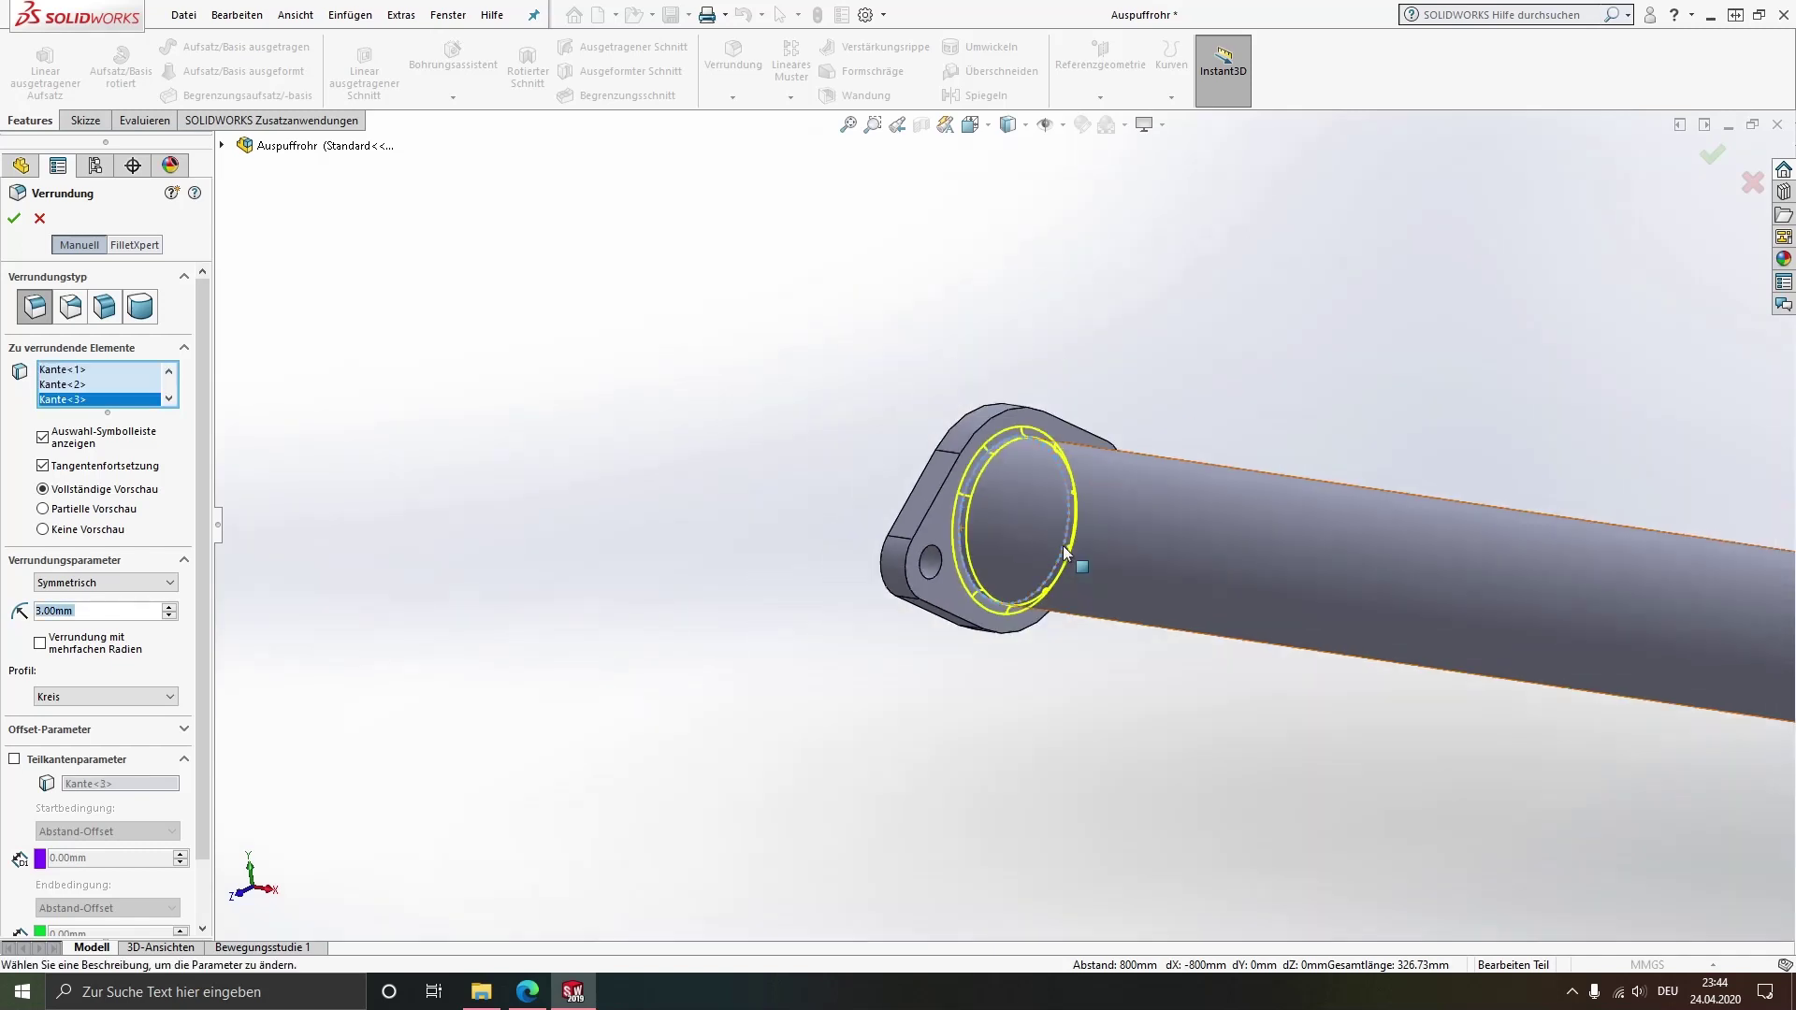
pyautogui.scroll(4, 1075, 565)
pyautogui.scroll(2, 1365, 574)
pyautogui.scroll(-4, 1637, 616)
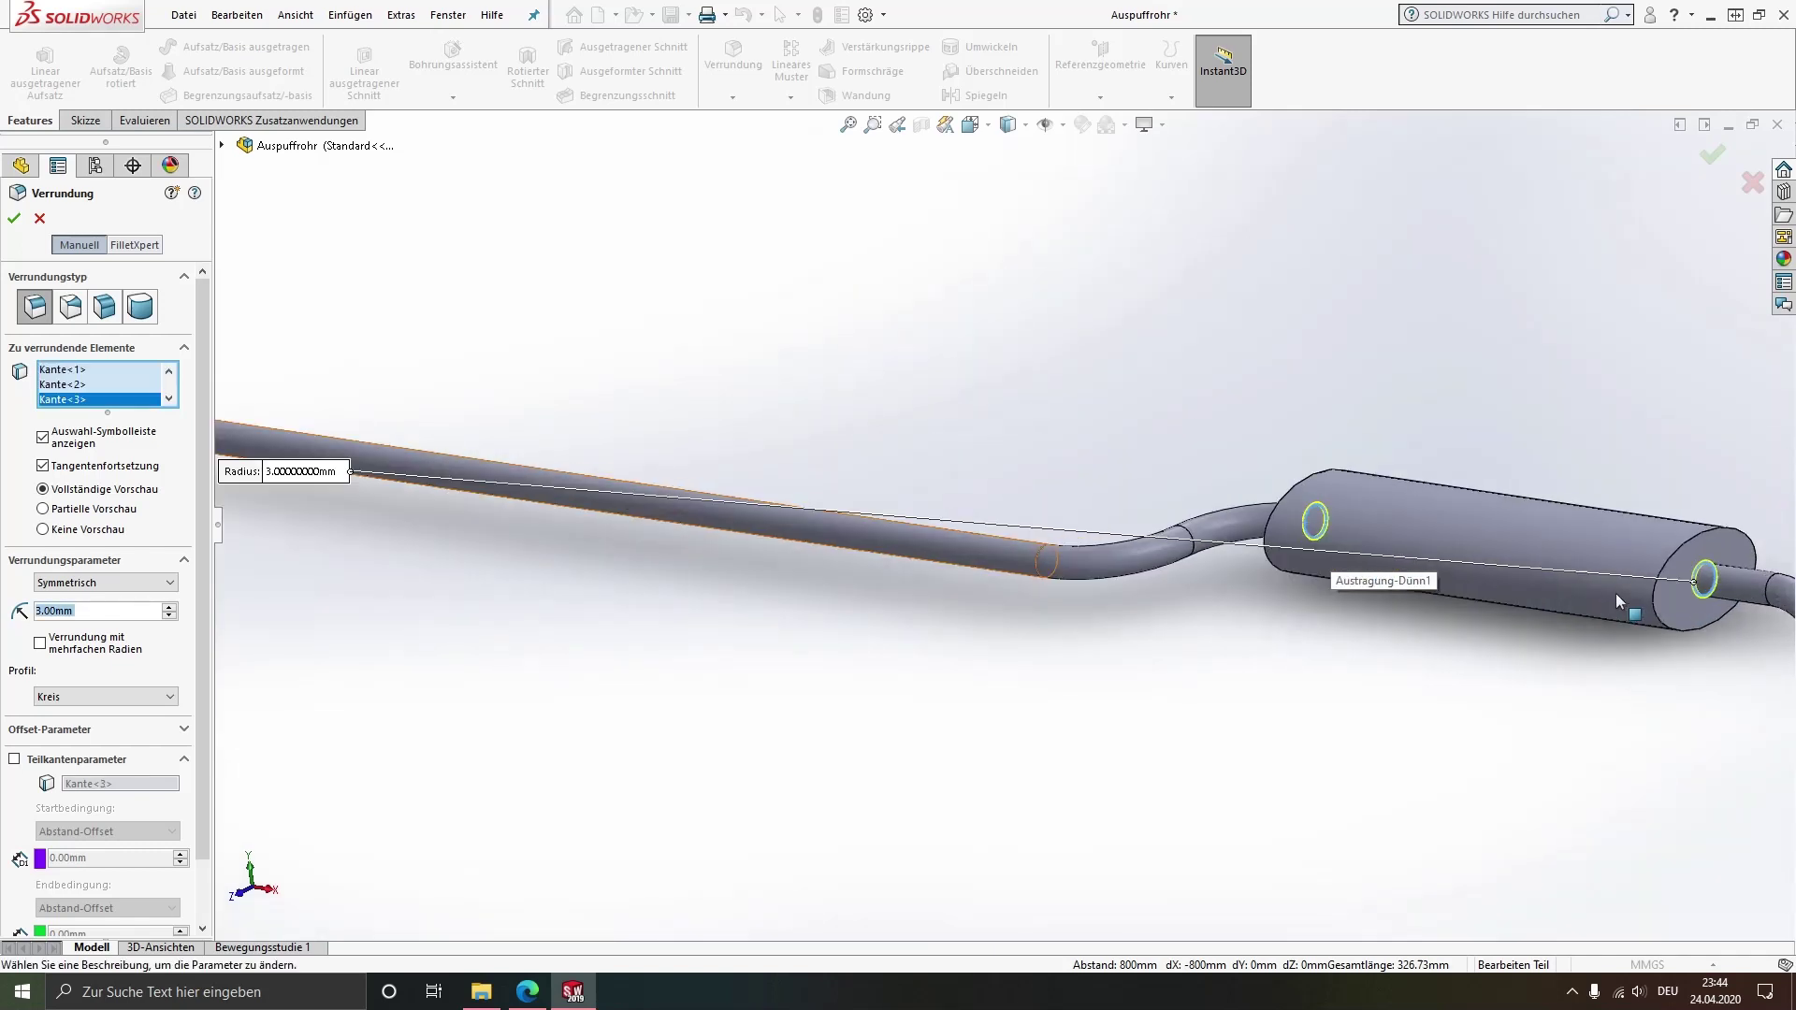
pyautogui.click(14, 222)
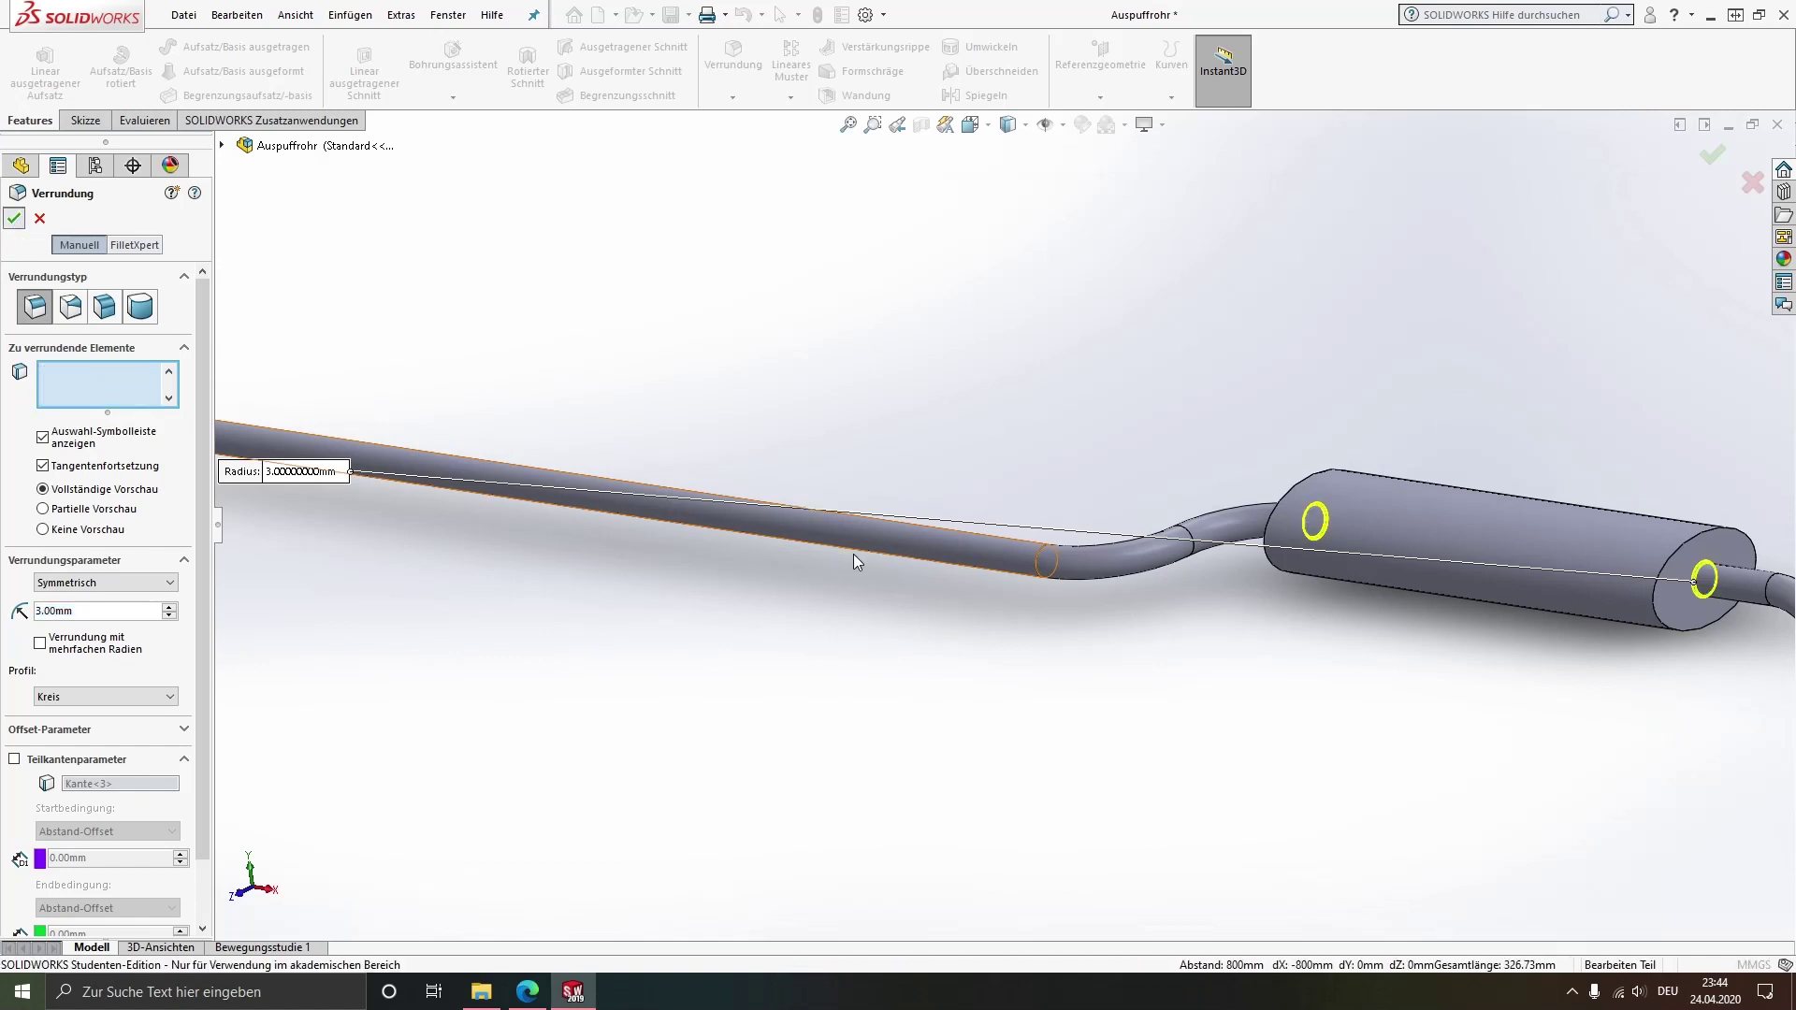
pyautogui.scroll(2, 936, 557)
pyautogui.scroll(2, 1216, 547)
pyautogui.moveTo(1343, 537); pyautogui.dragTo(1227, 452, button='middle')
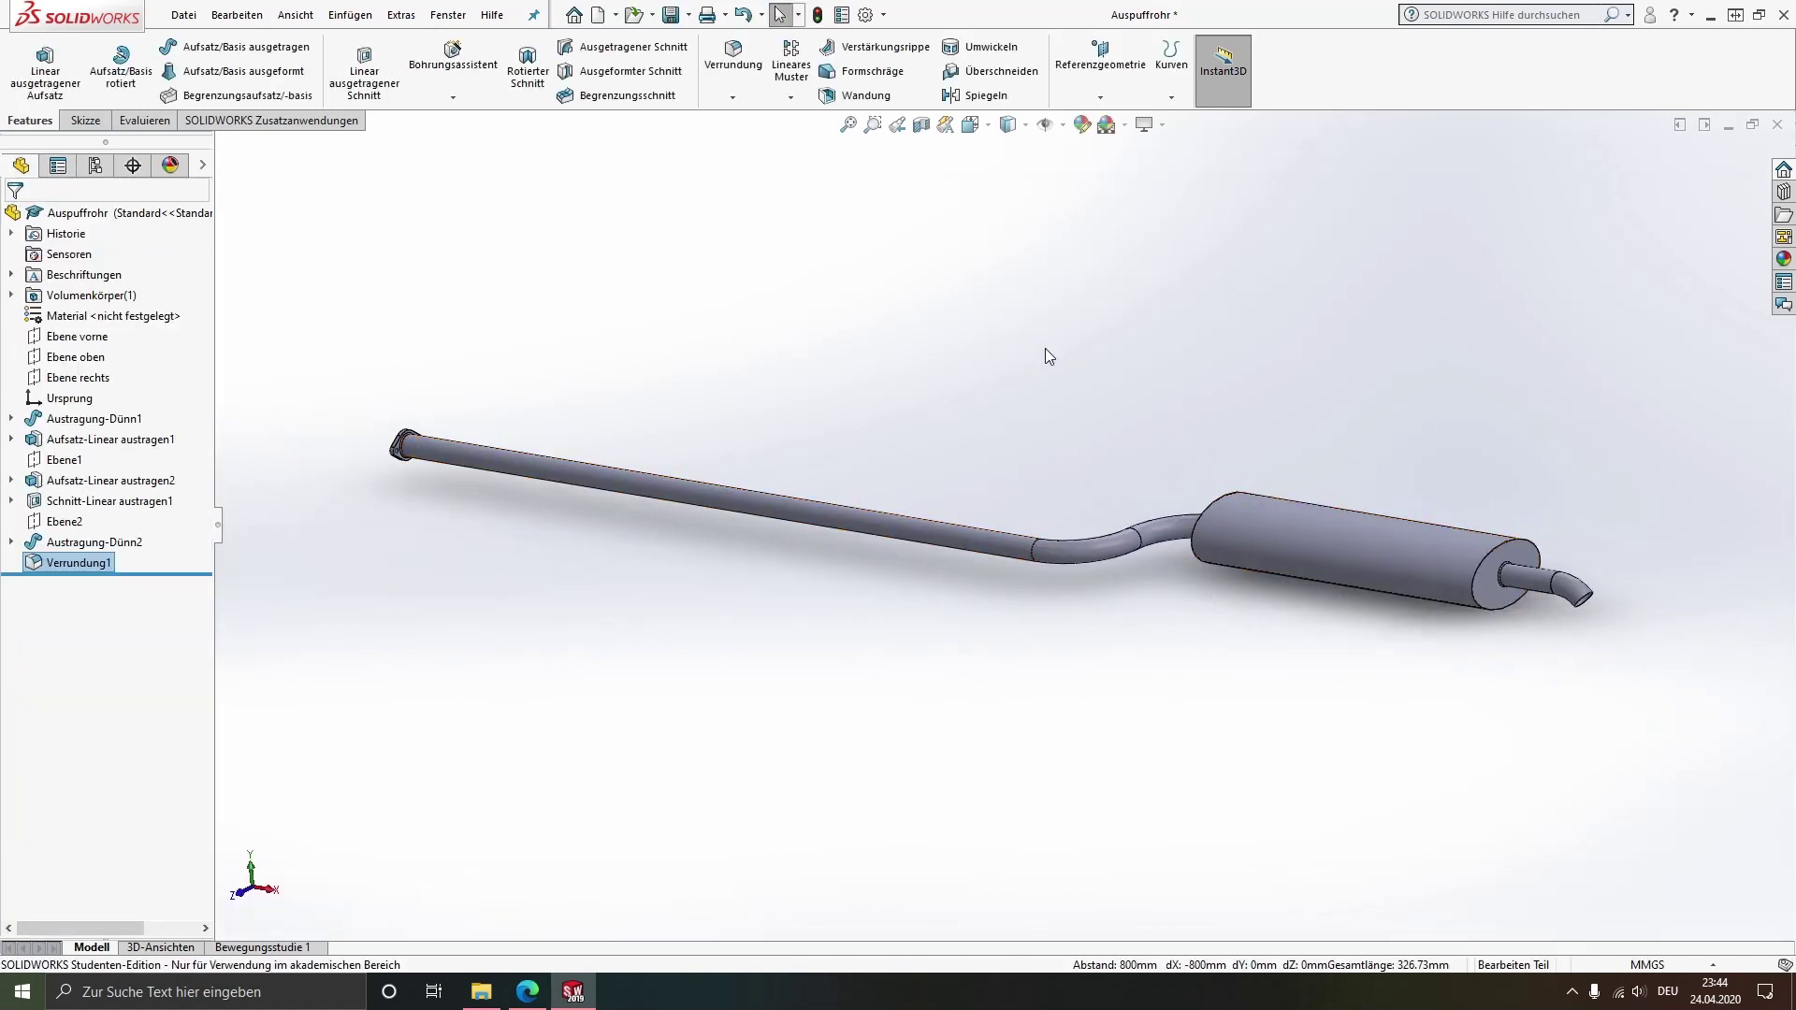
# Assign DIN stainless steel 1.4000 (X6Cr13) as the part material
pyautogui.click(942, 319)
pyautogui.scroll(-3, 1316, 424)
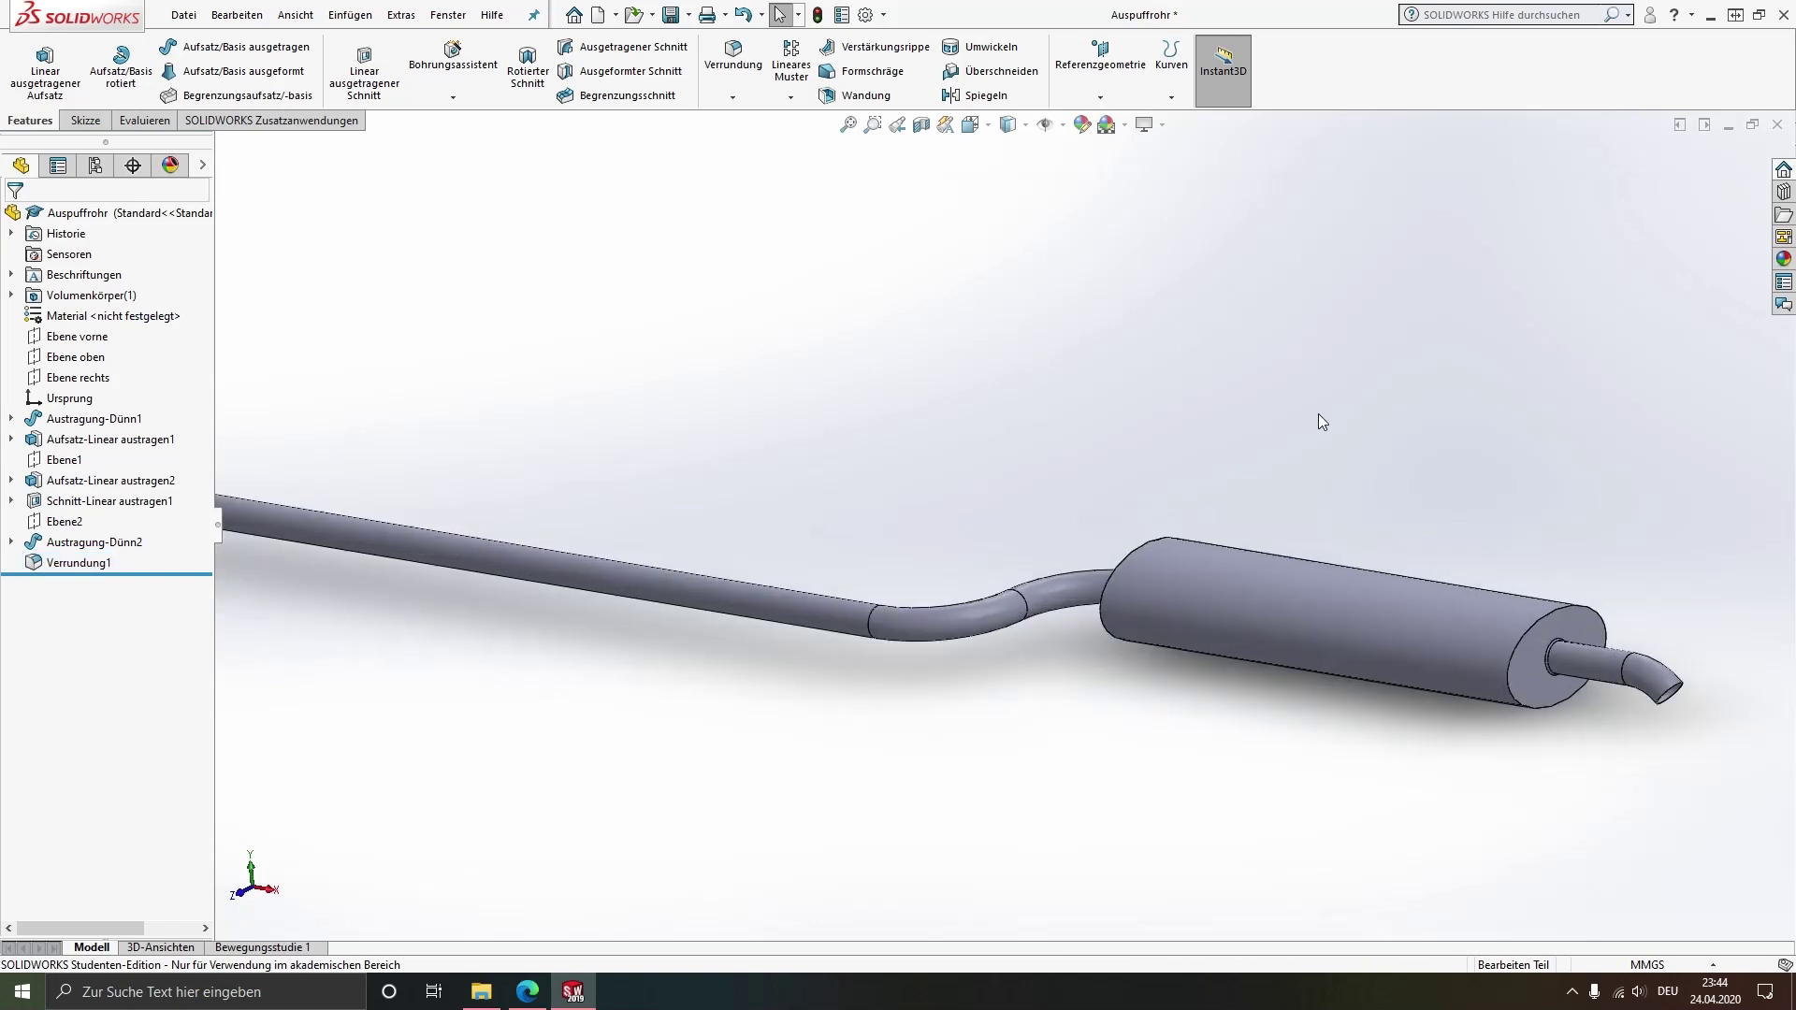
pyautogui.scroll(2, 1317, 414)
pyautogui.scroll(1, 1290, 405)
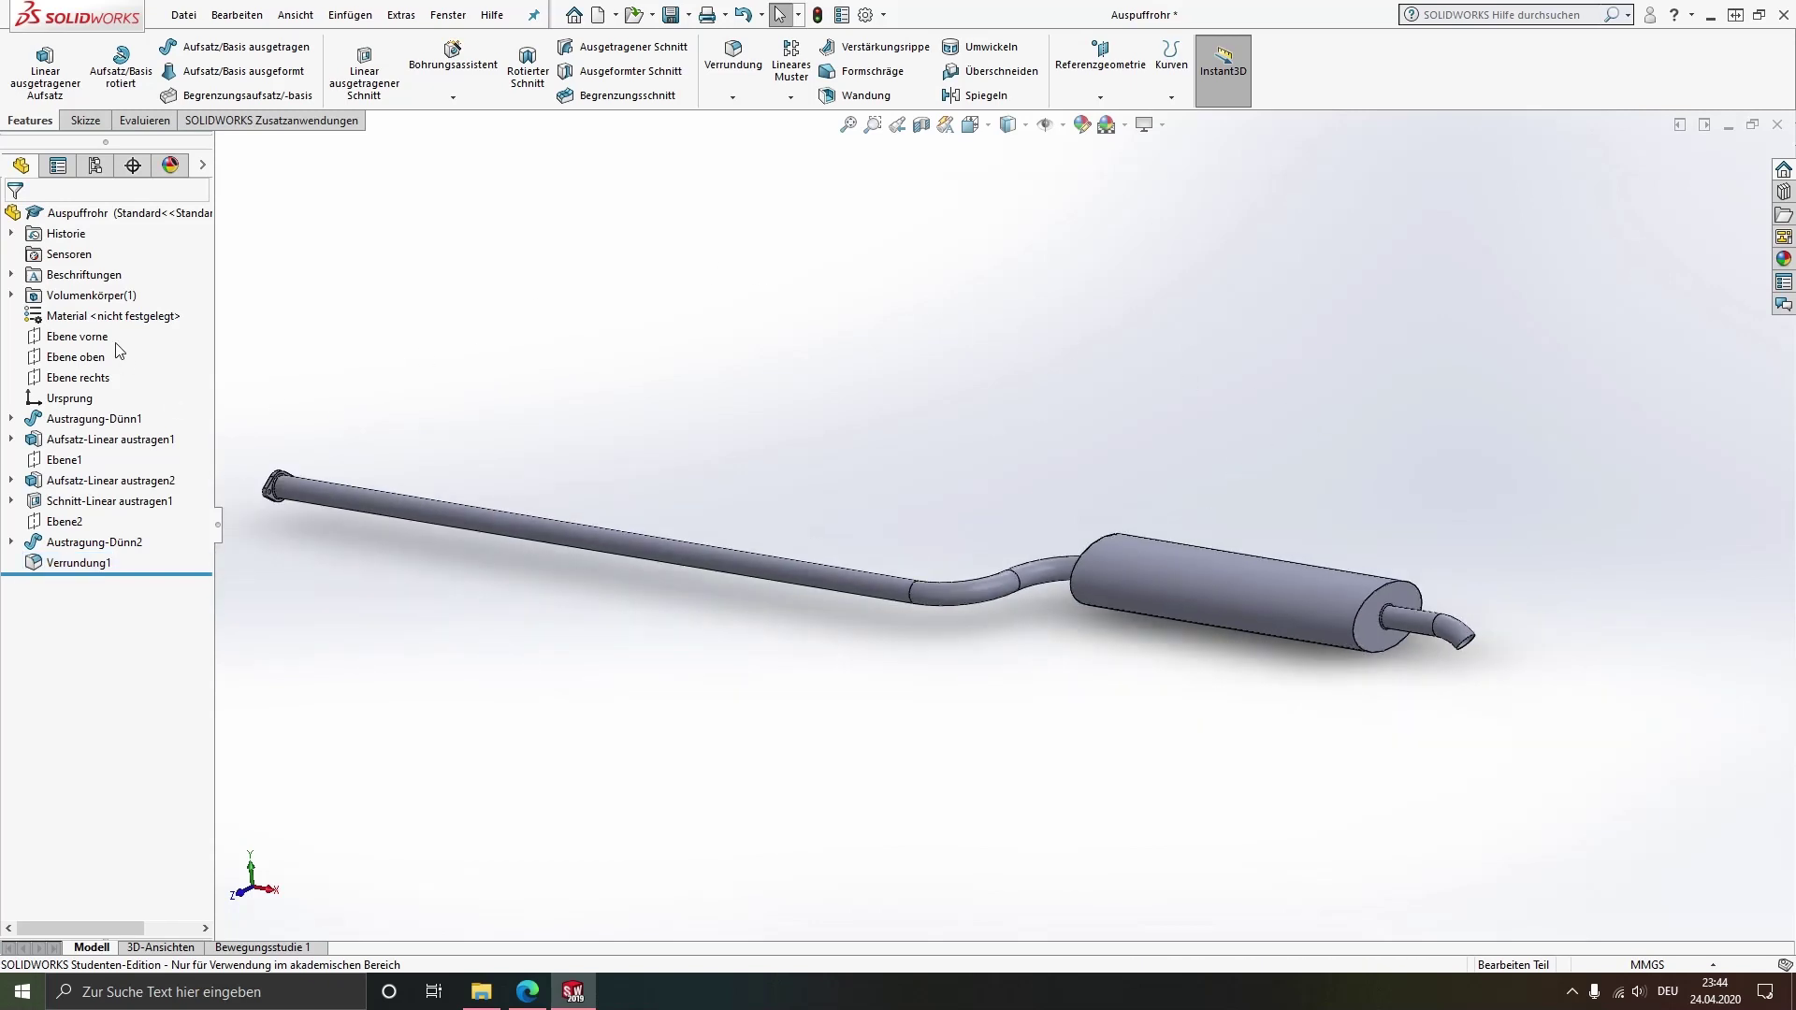
pyautogui.rightClick(96, 320)
pyautogui.click(181, 336)
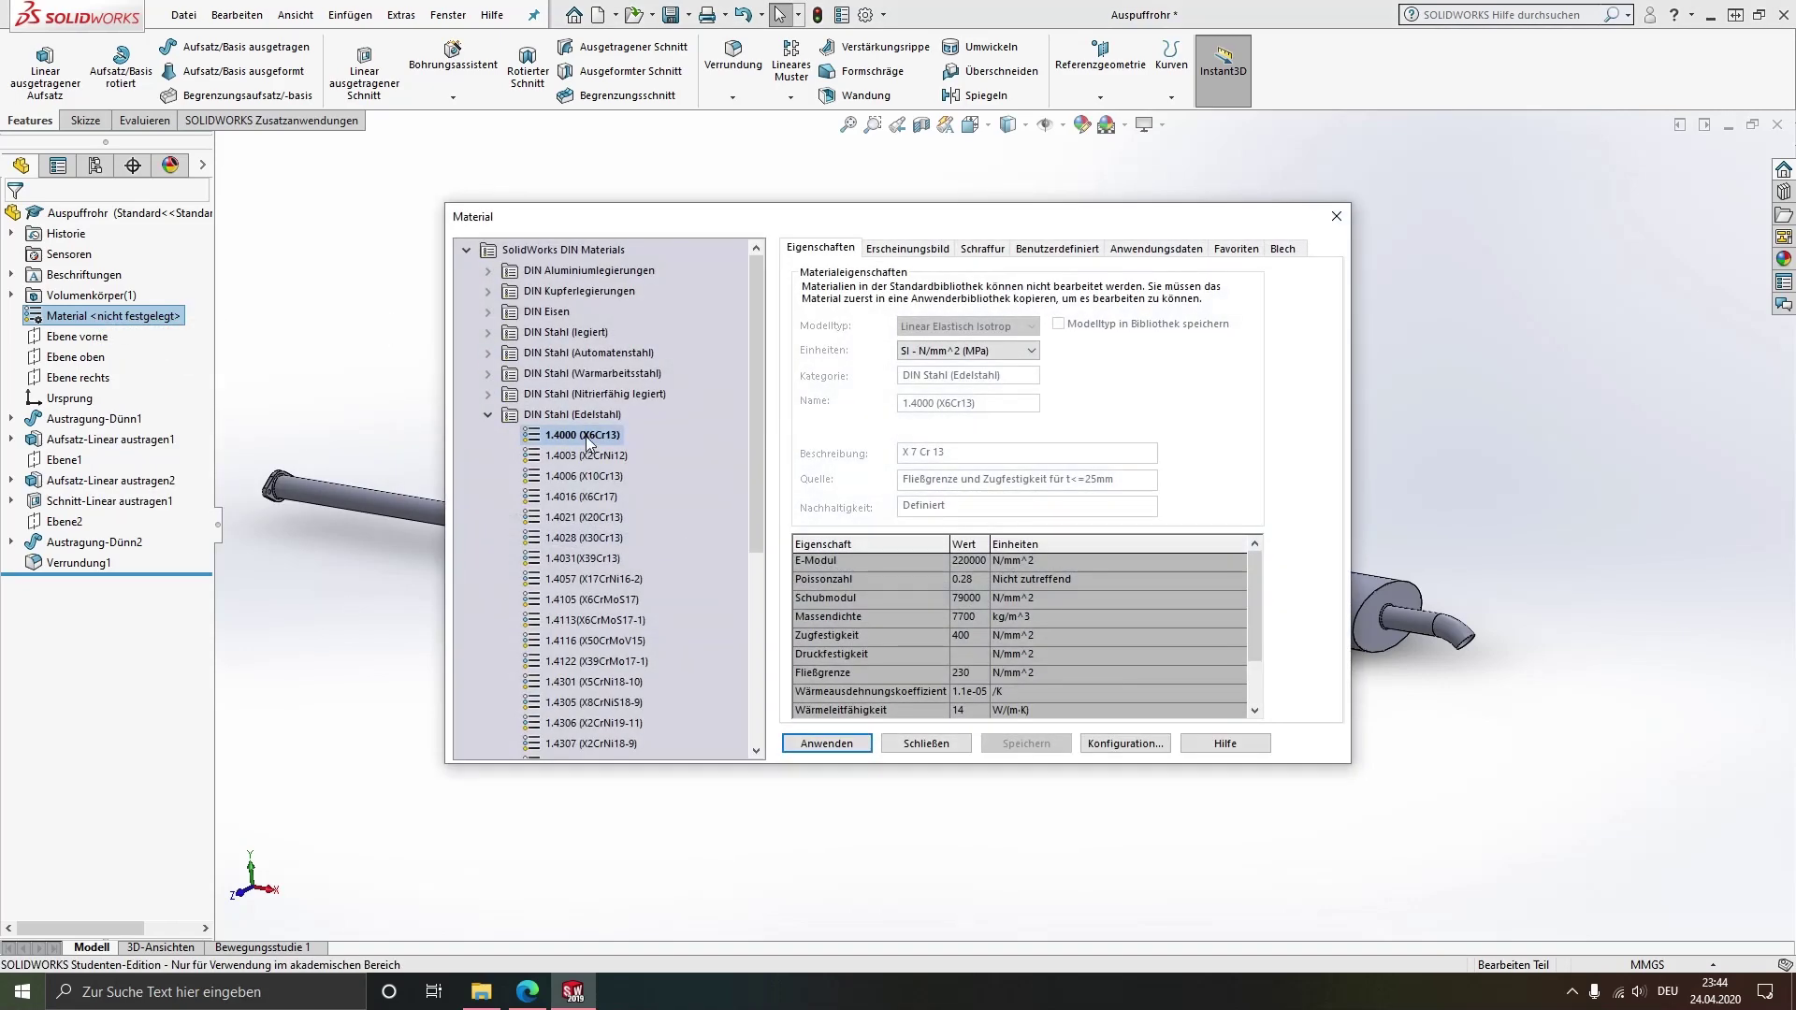
pyautogui.click(833, 748)
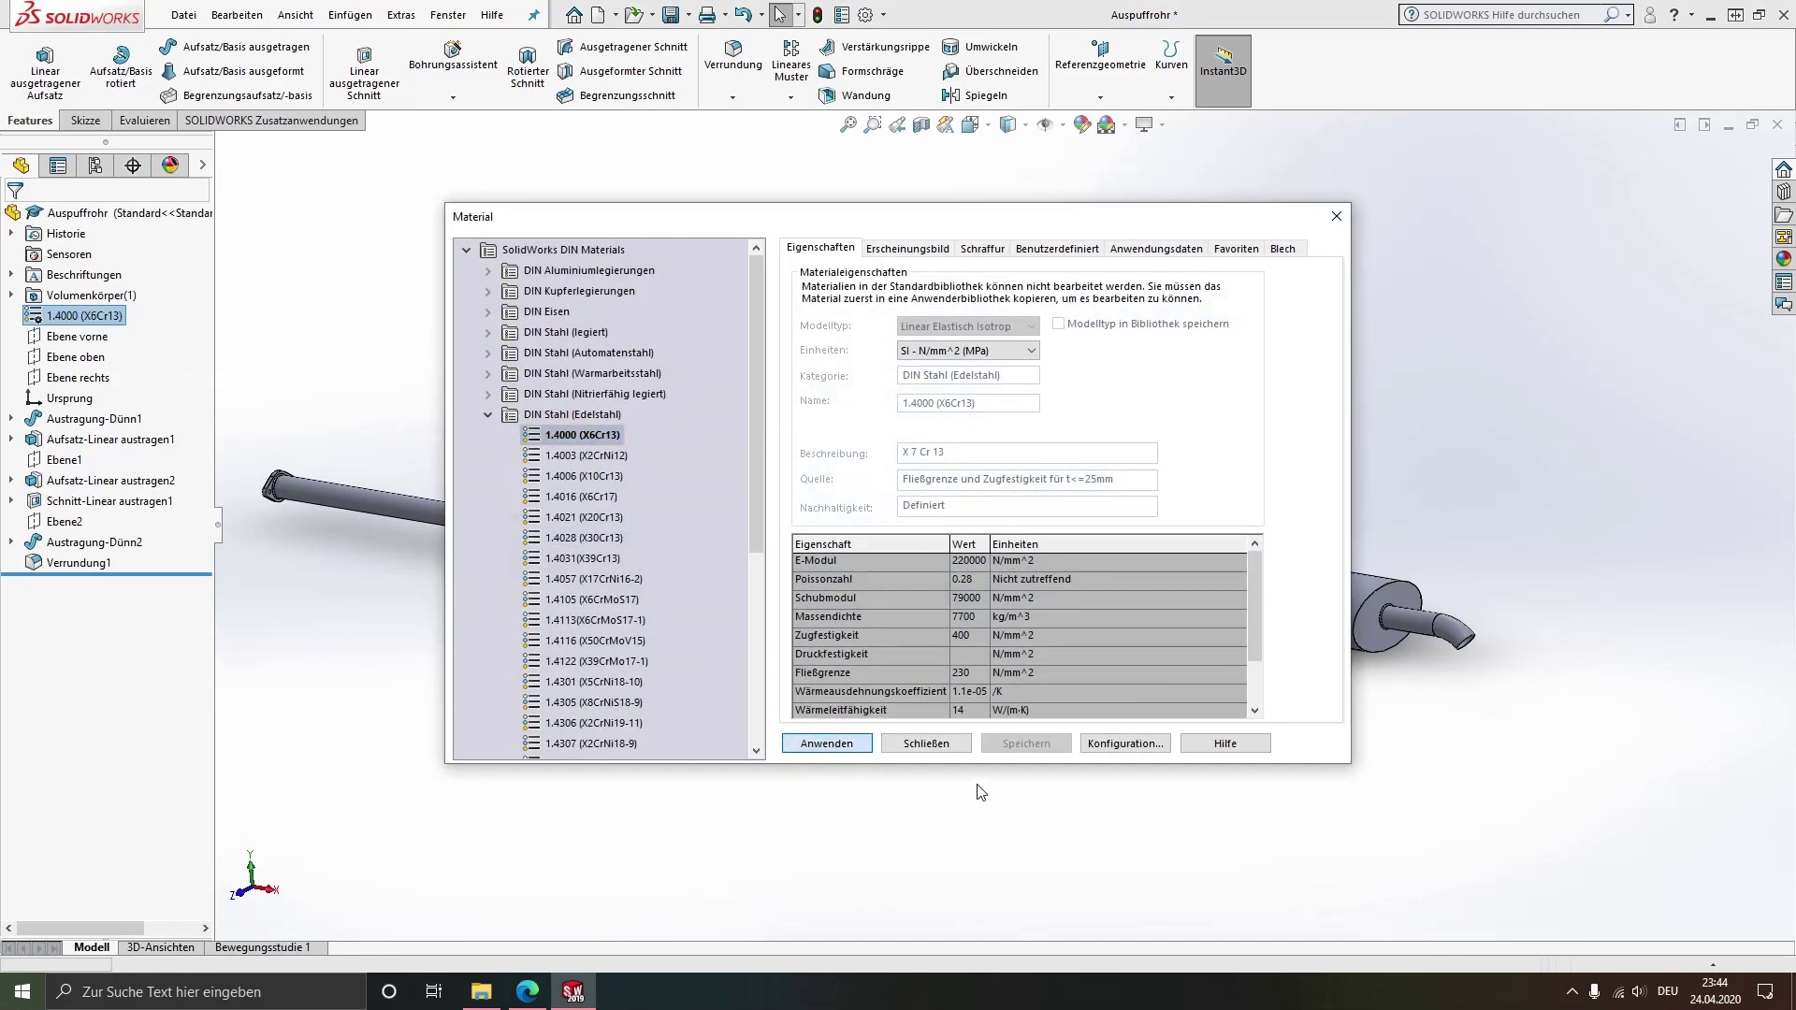
pyautogui.click(926, 743)
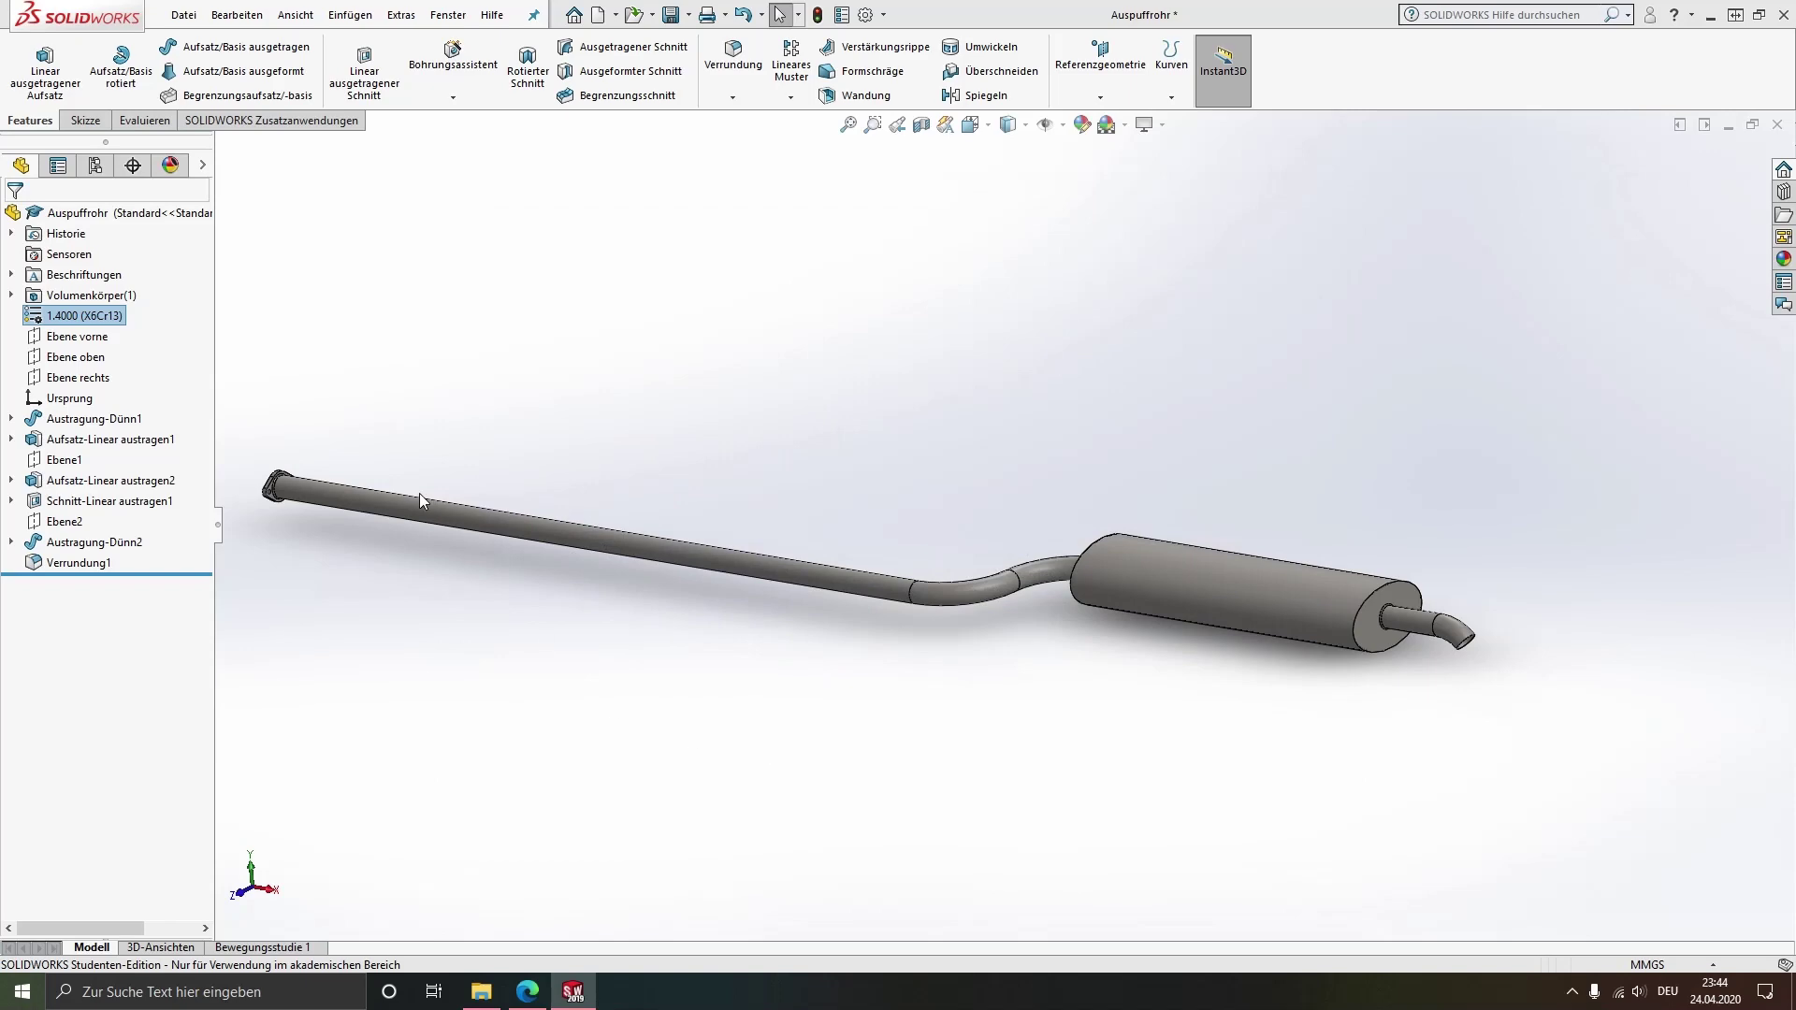
pyautogui.click(145, 119)
# Review the Masseneigenschaften report showing 11960.67 g, then close it
pyautogui.click(424, 58)
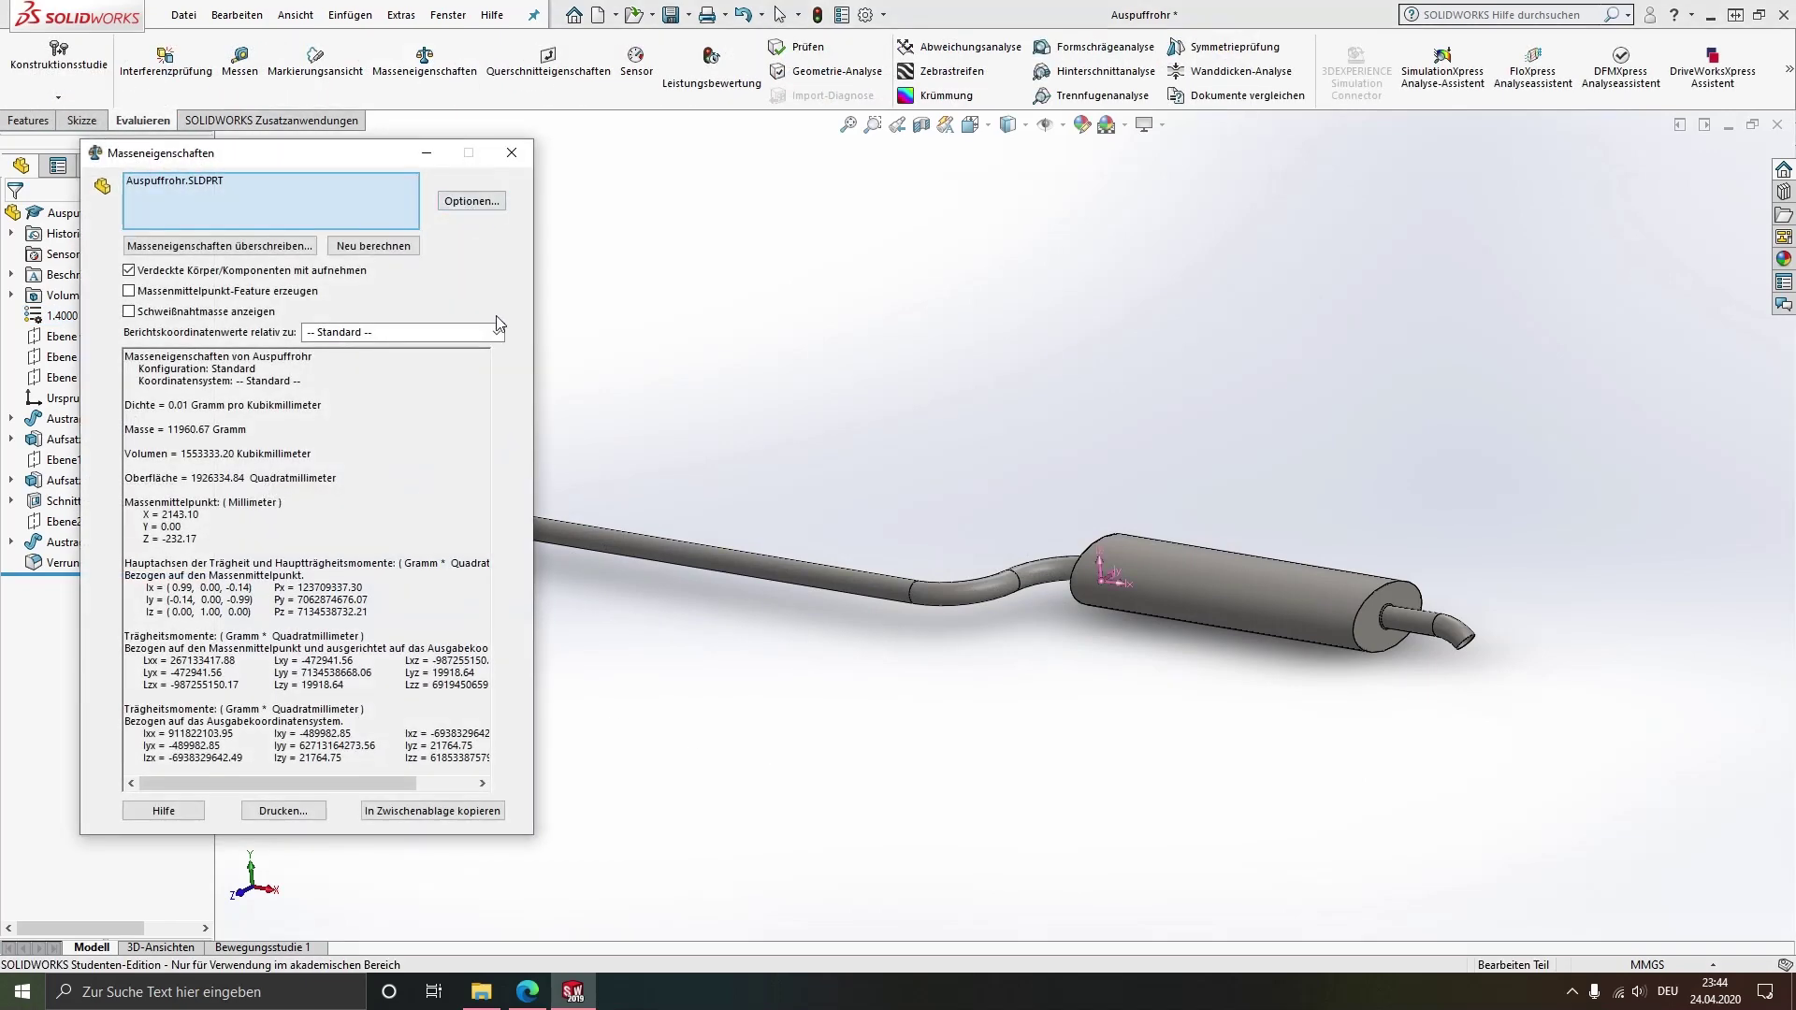
pyautogui.press('f')
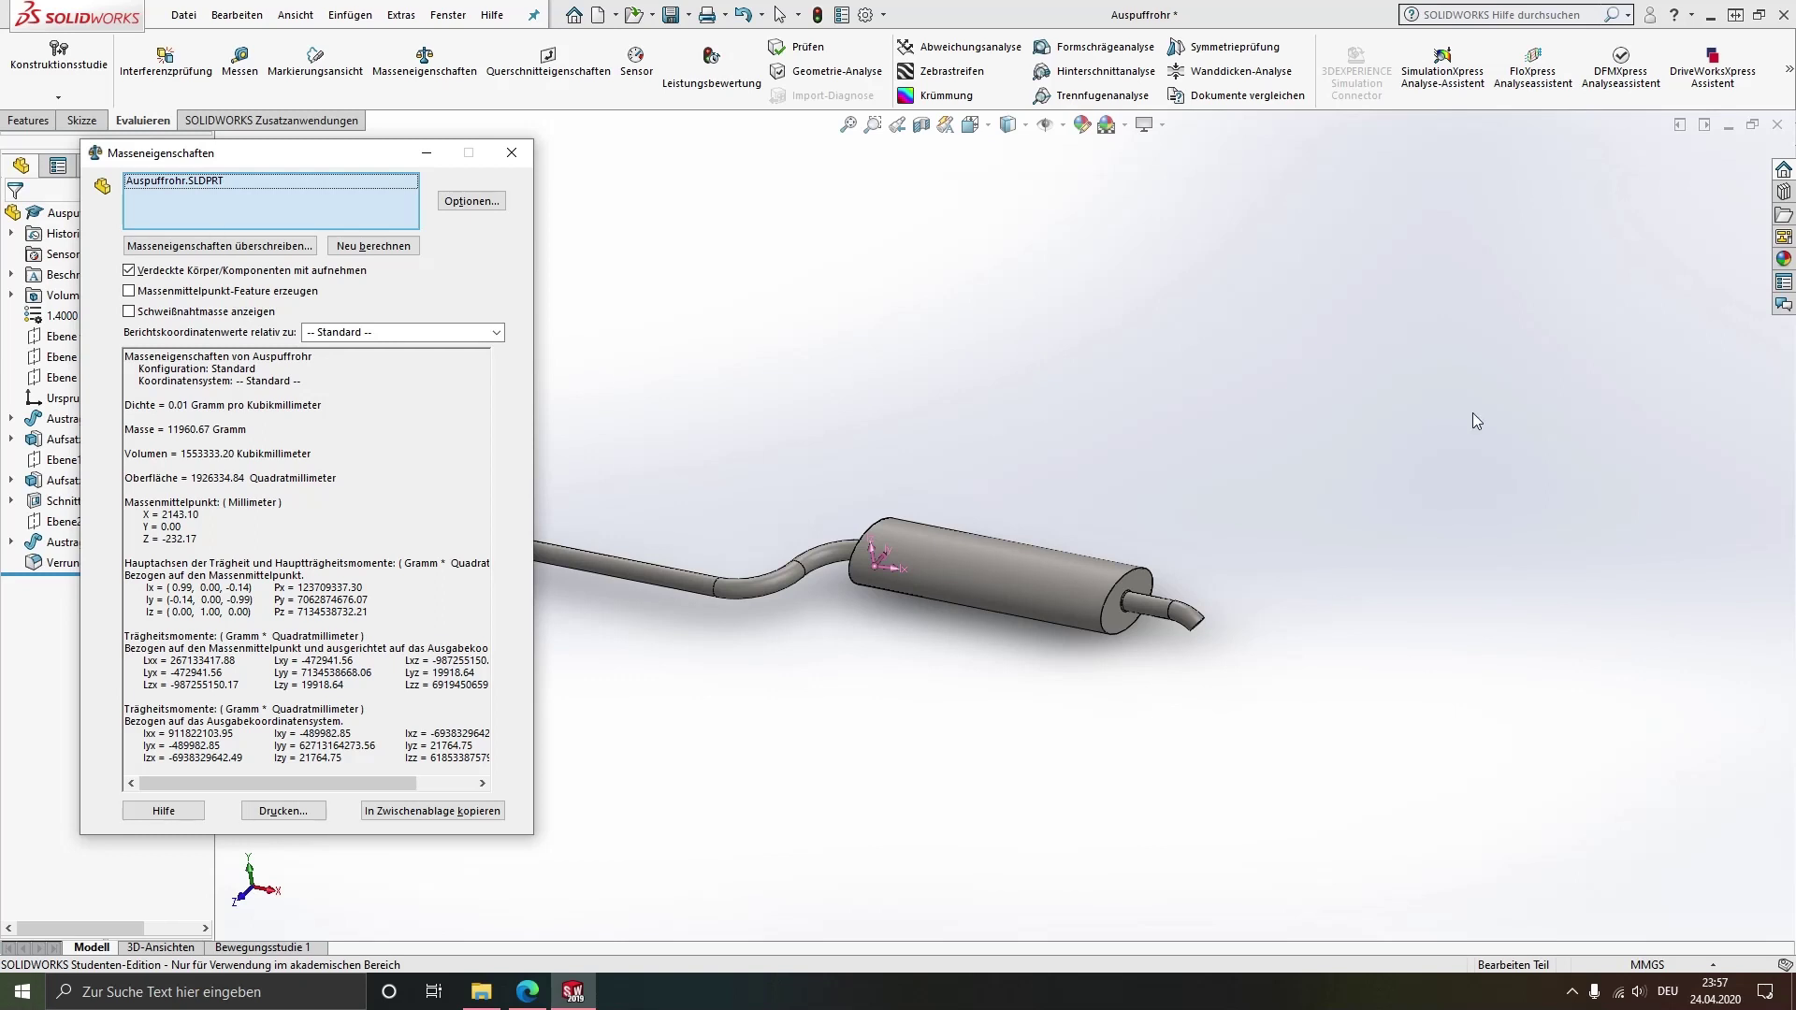
pyautogui.click(512, 154)
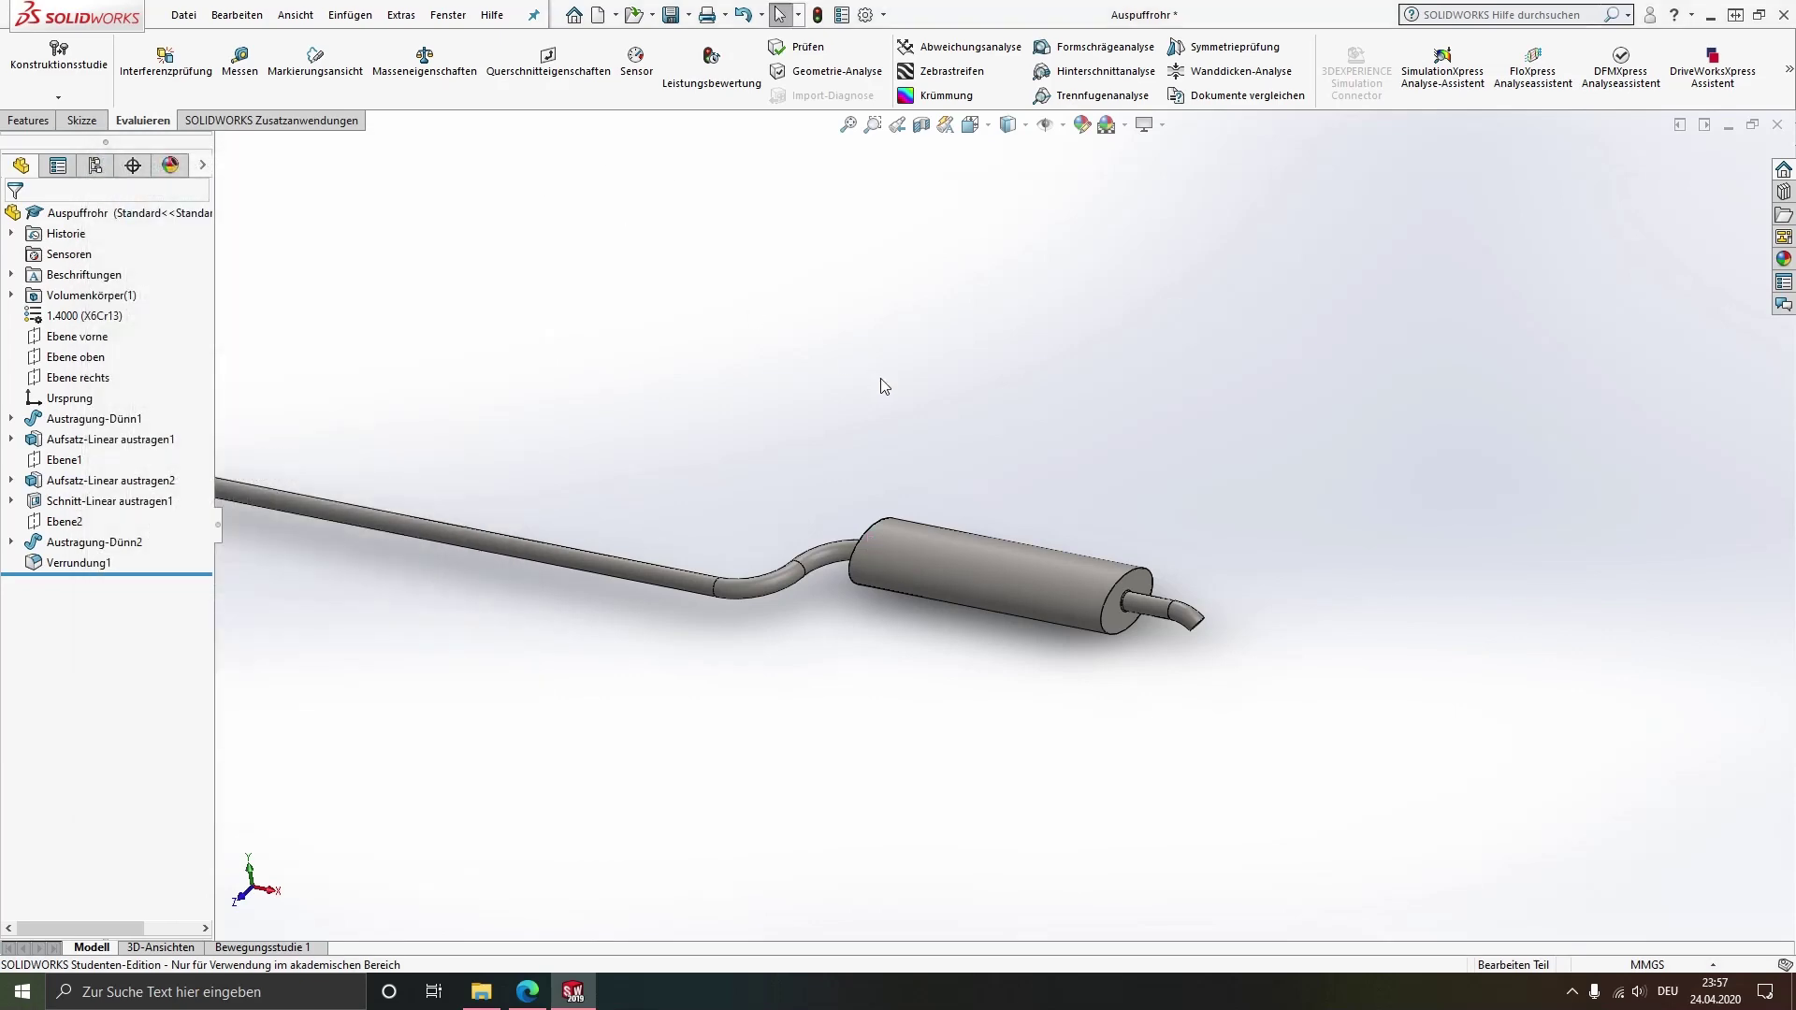